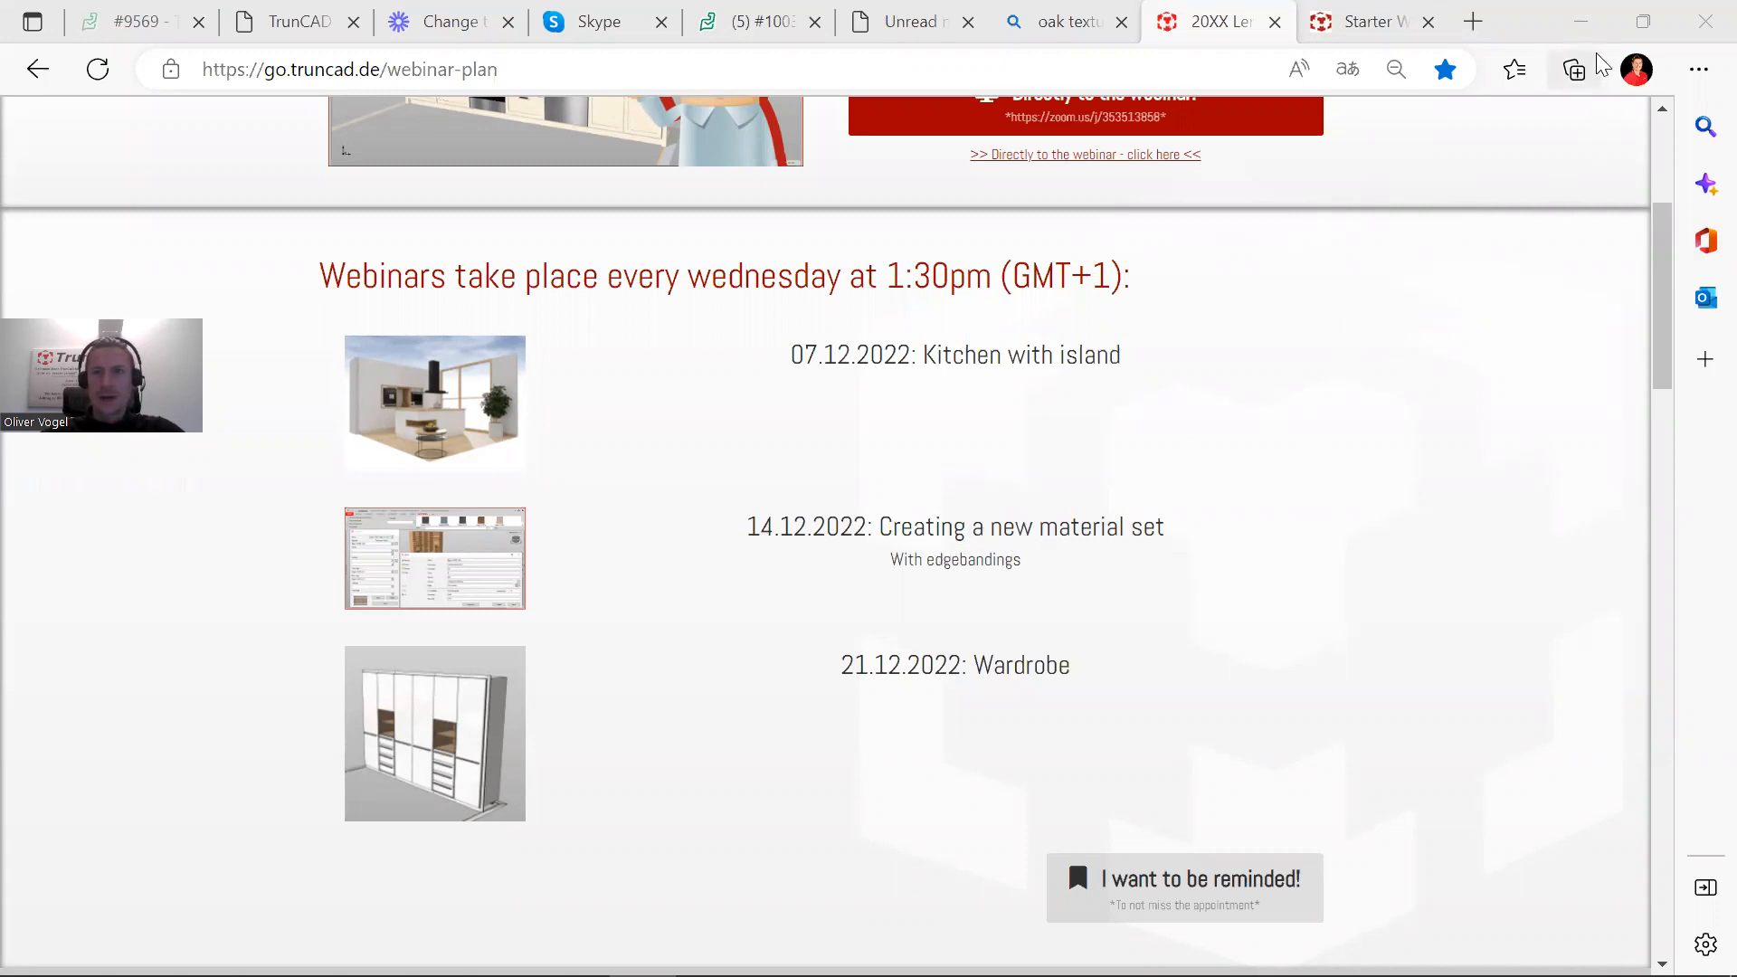
# Step: Switch from the browser to TrunCAD and show the room with the cabinet from an angle
pyautogui.click(1582, 21)
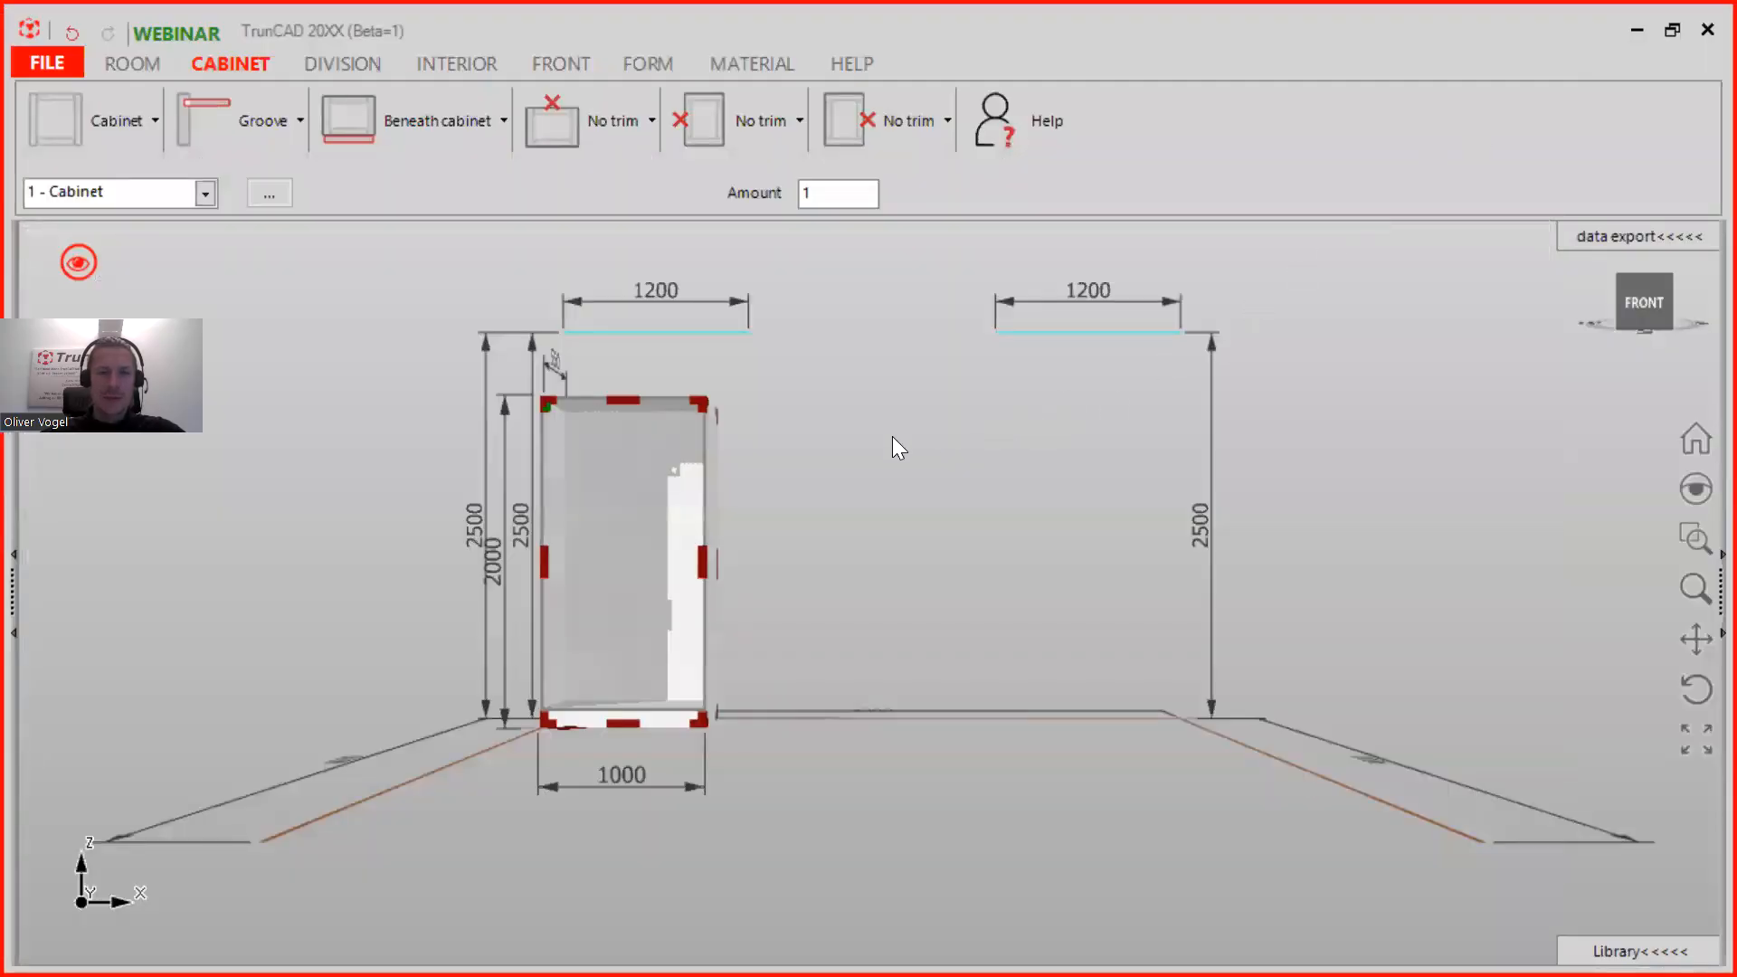
pyautogui.moveTo(938, 436); pyautogui.dragTo(899, 455, button='middle')
pyautogui.scroll(-3, 899, 449)
pyautogui.keyDown('ctrl'); pyautogui.moveTo(954, 365); pyautogui.dragTo(914, 487, button='middle'); pyautogui.keyUp('ctrl')
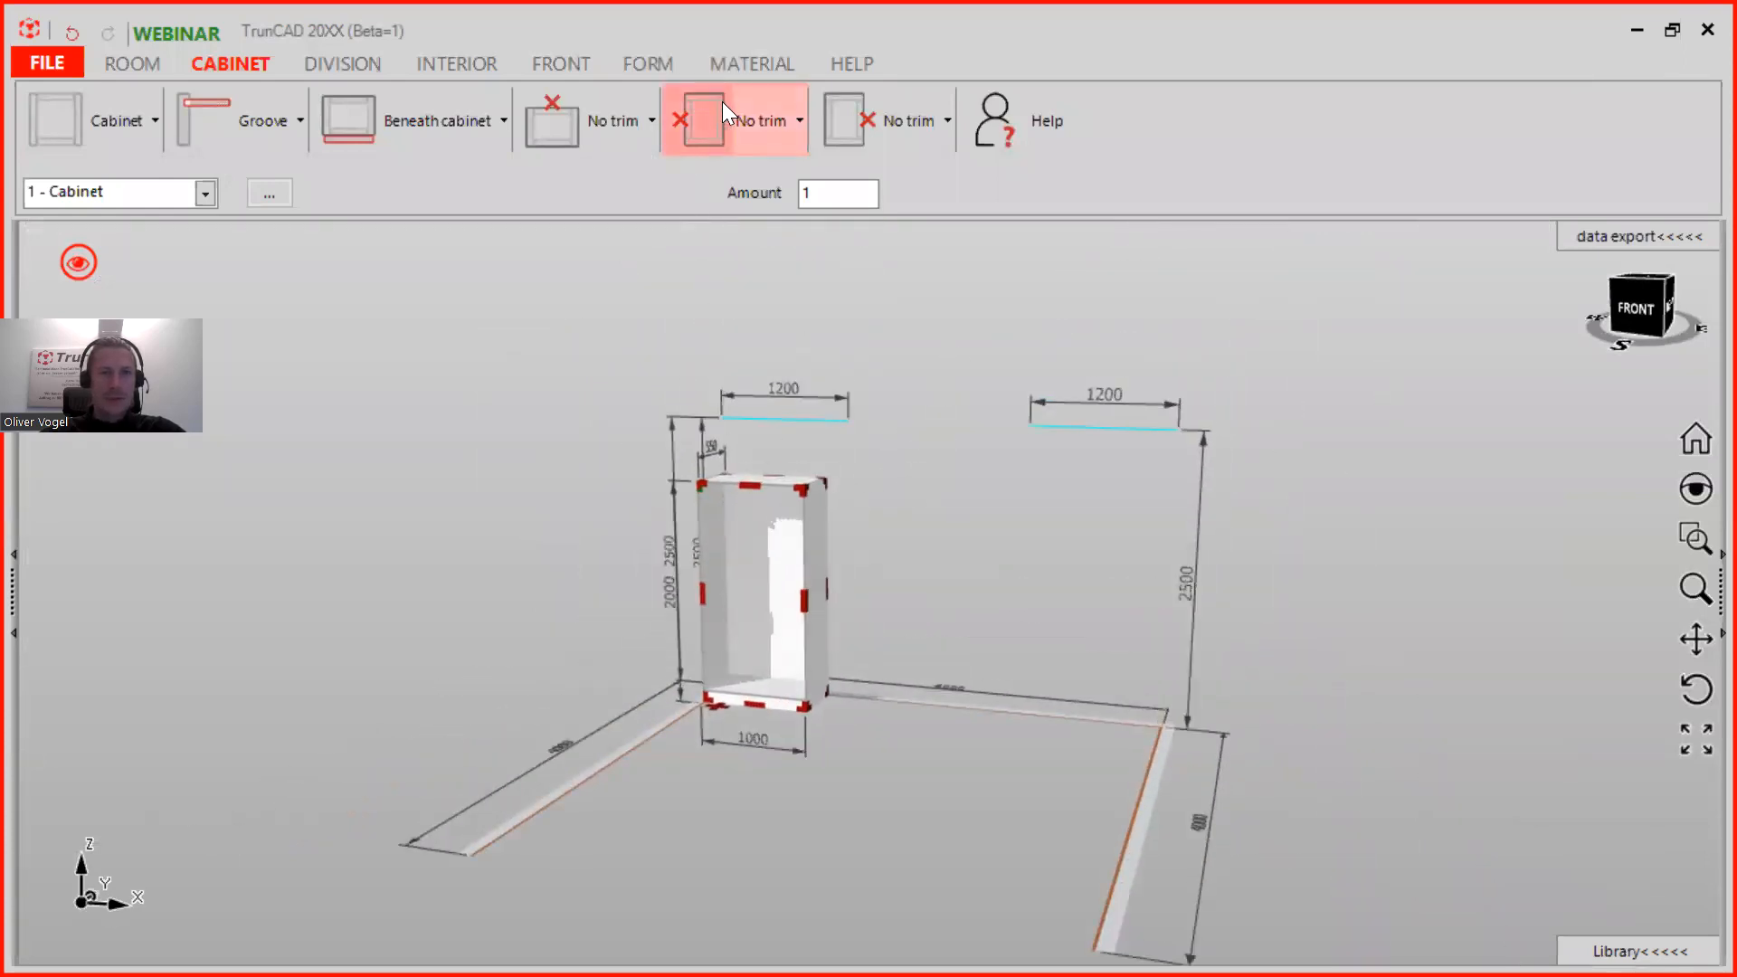
# Step: Examine the material sets available in the material library, including their thickness and edge designations
pyautogui.click(751, 65)
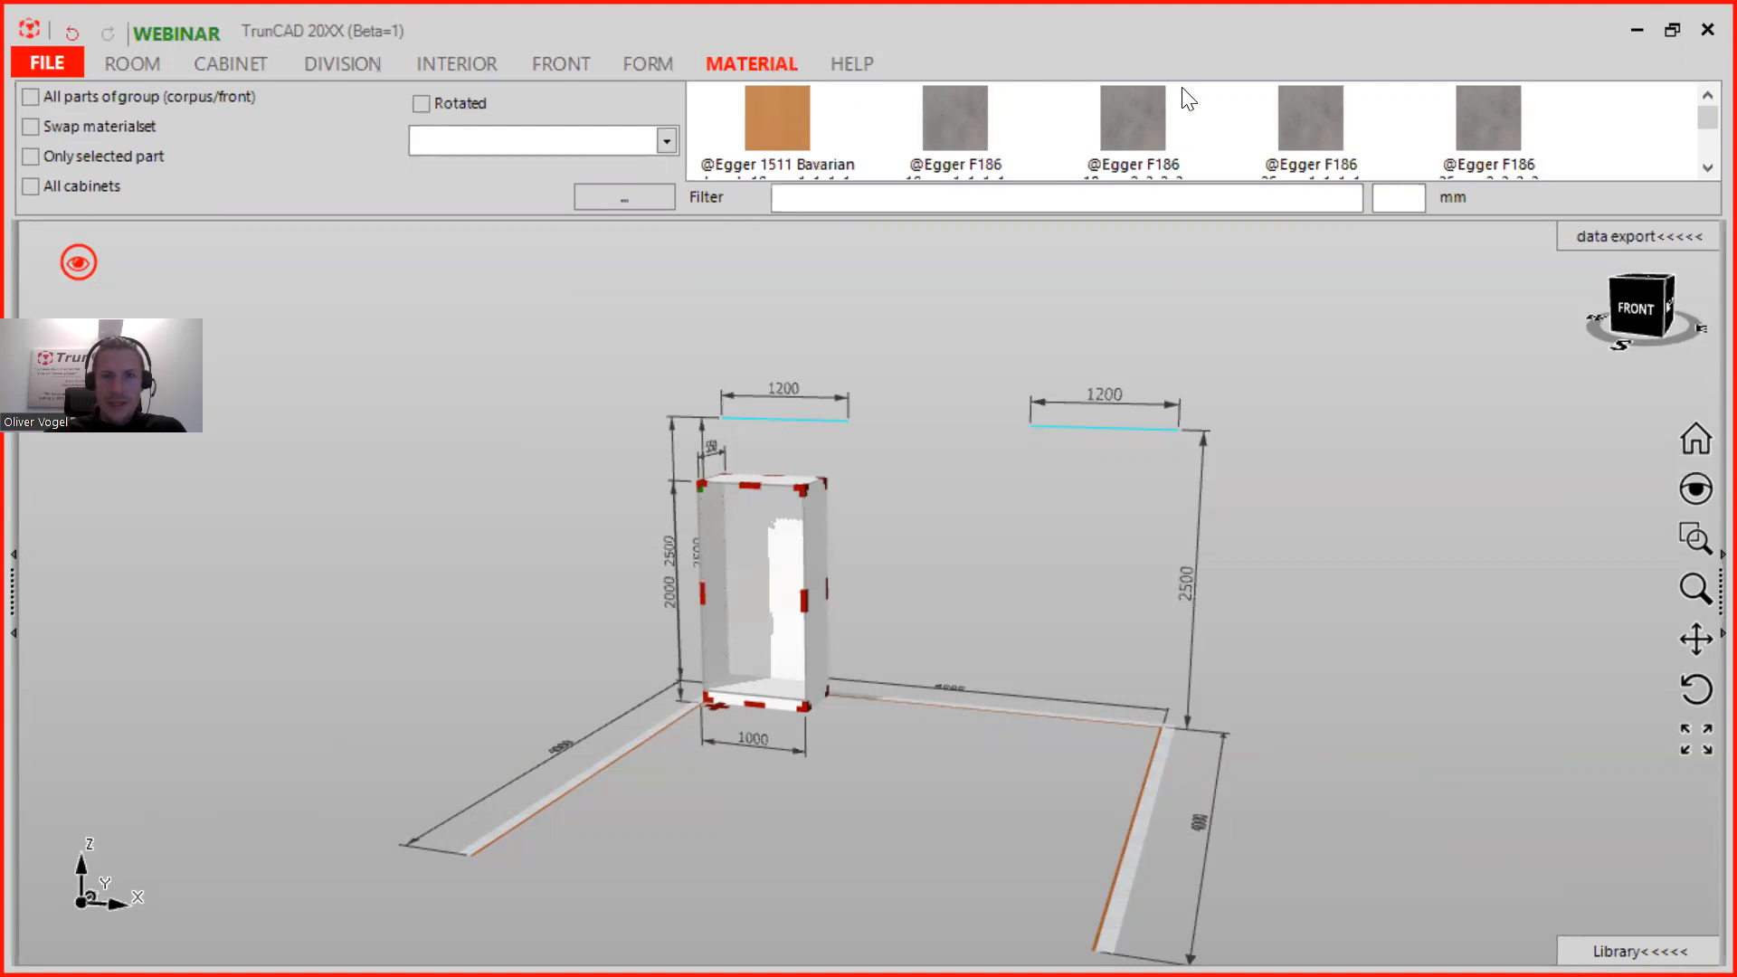
pyautogui.scroll(-2, 1437, 122)
pyautogui.scroll(2, 1436, 122)
pyautogui.scroll(-2, 1437, 123)
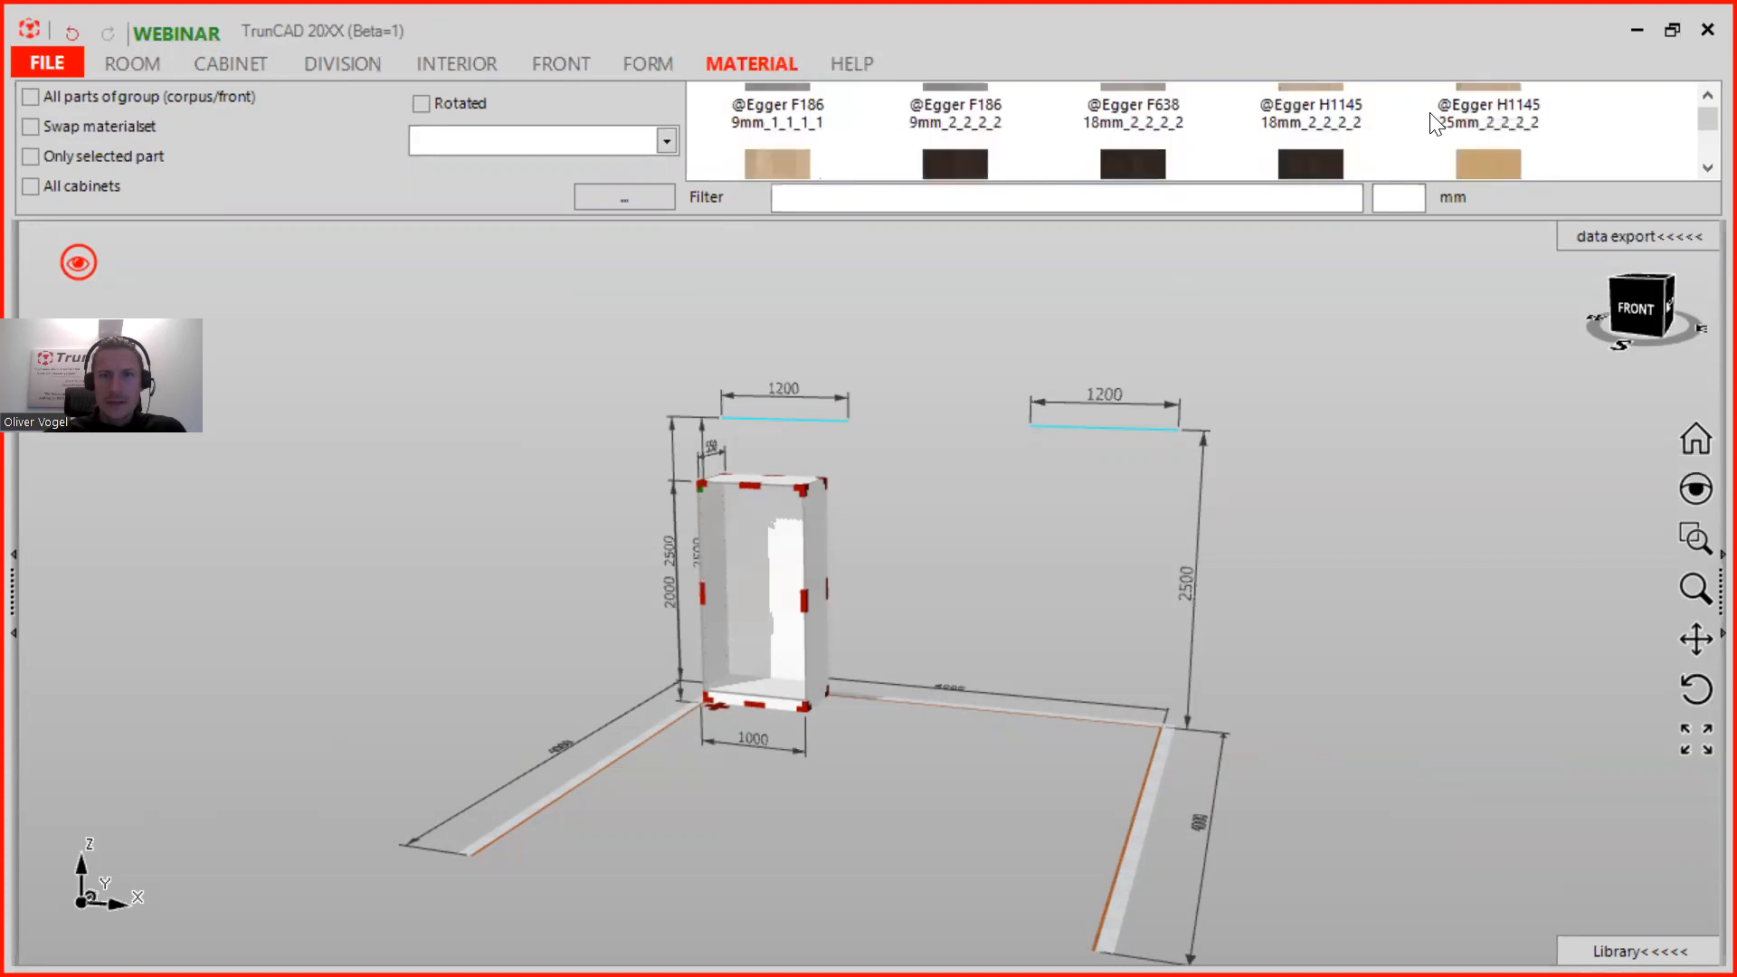
pyautogui.scroll(-4, 1436, 122)
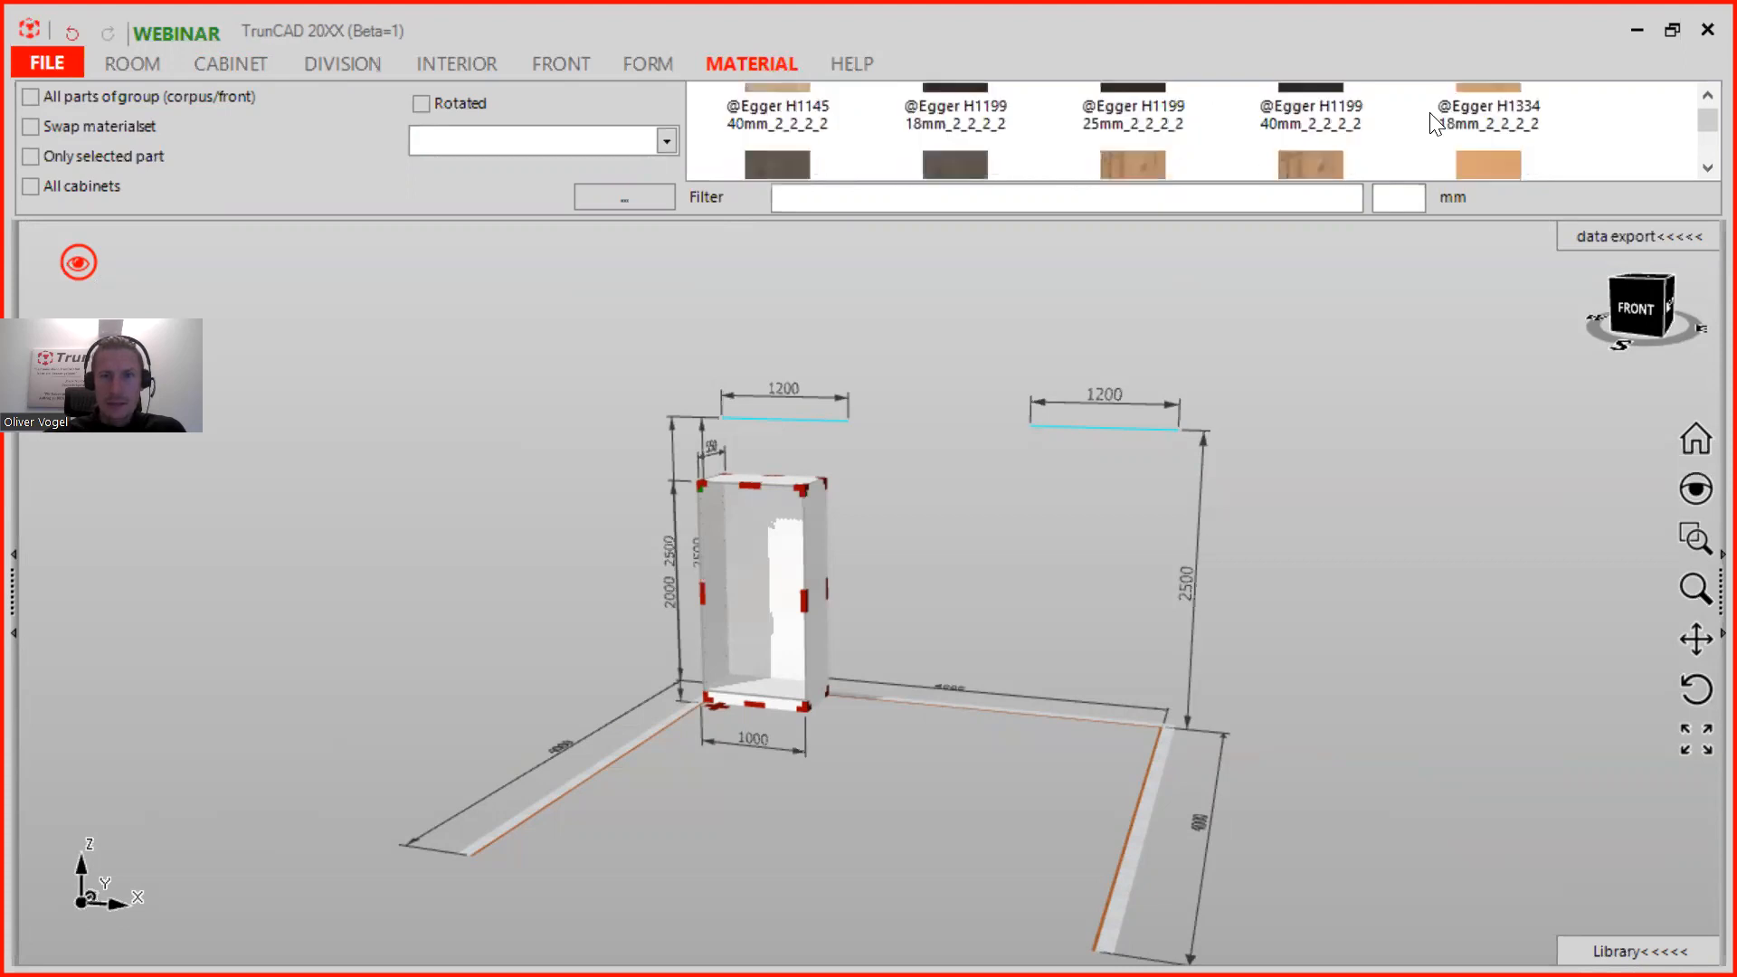
pyautogui.scroll(3, 1437, 122)
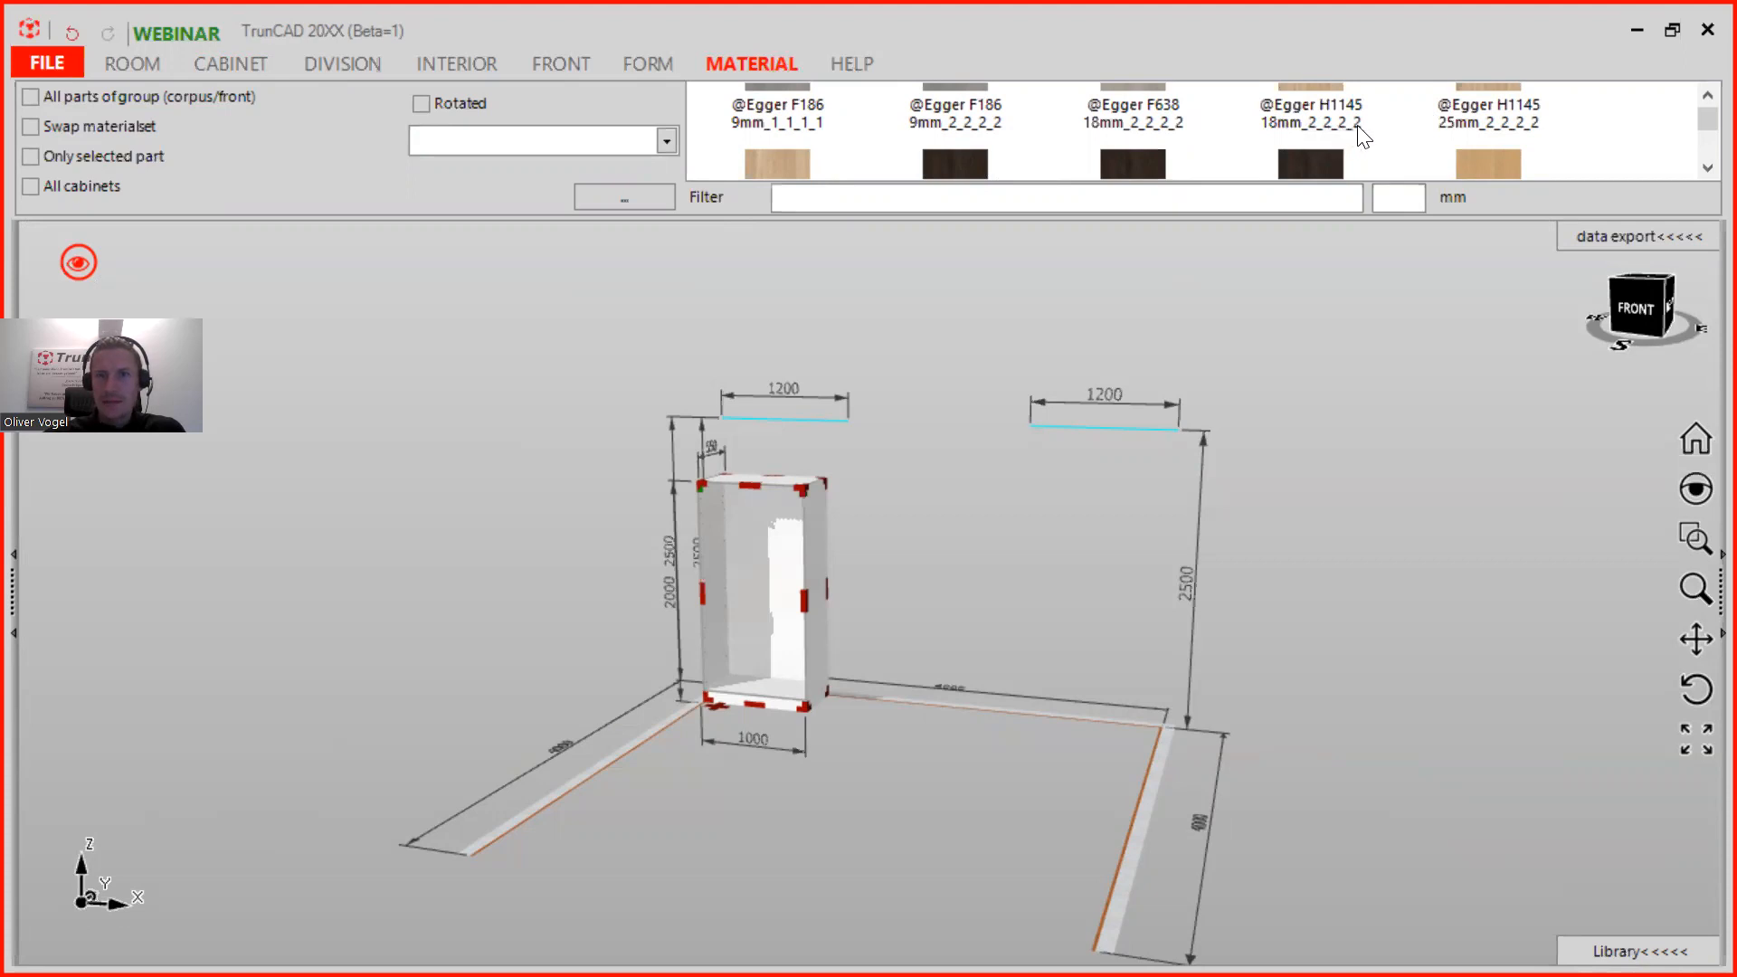
pyautogui.scroll(-1, 1367, 137)
pyautogui.scroll(-1, 1367, 136)
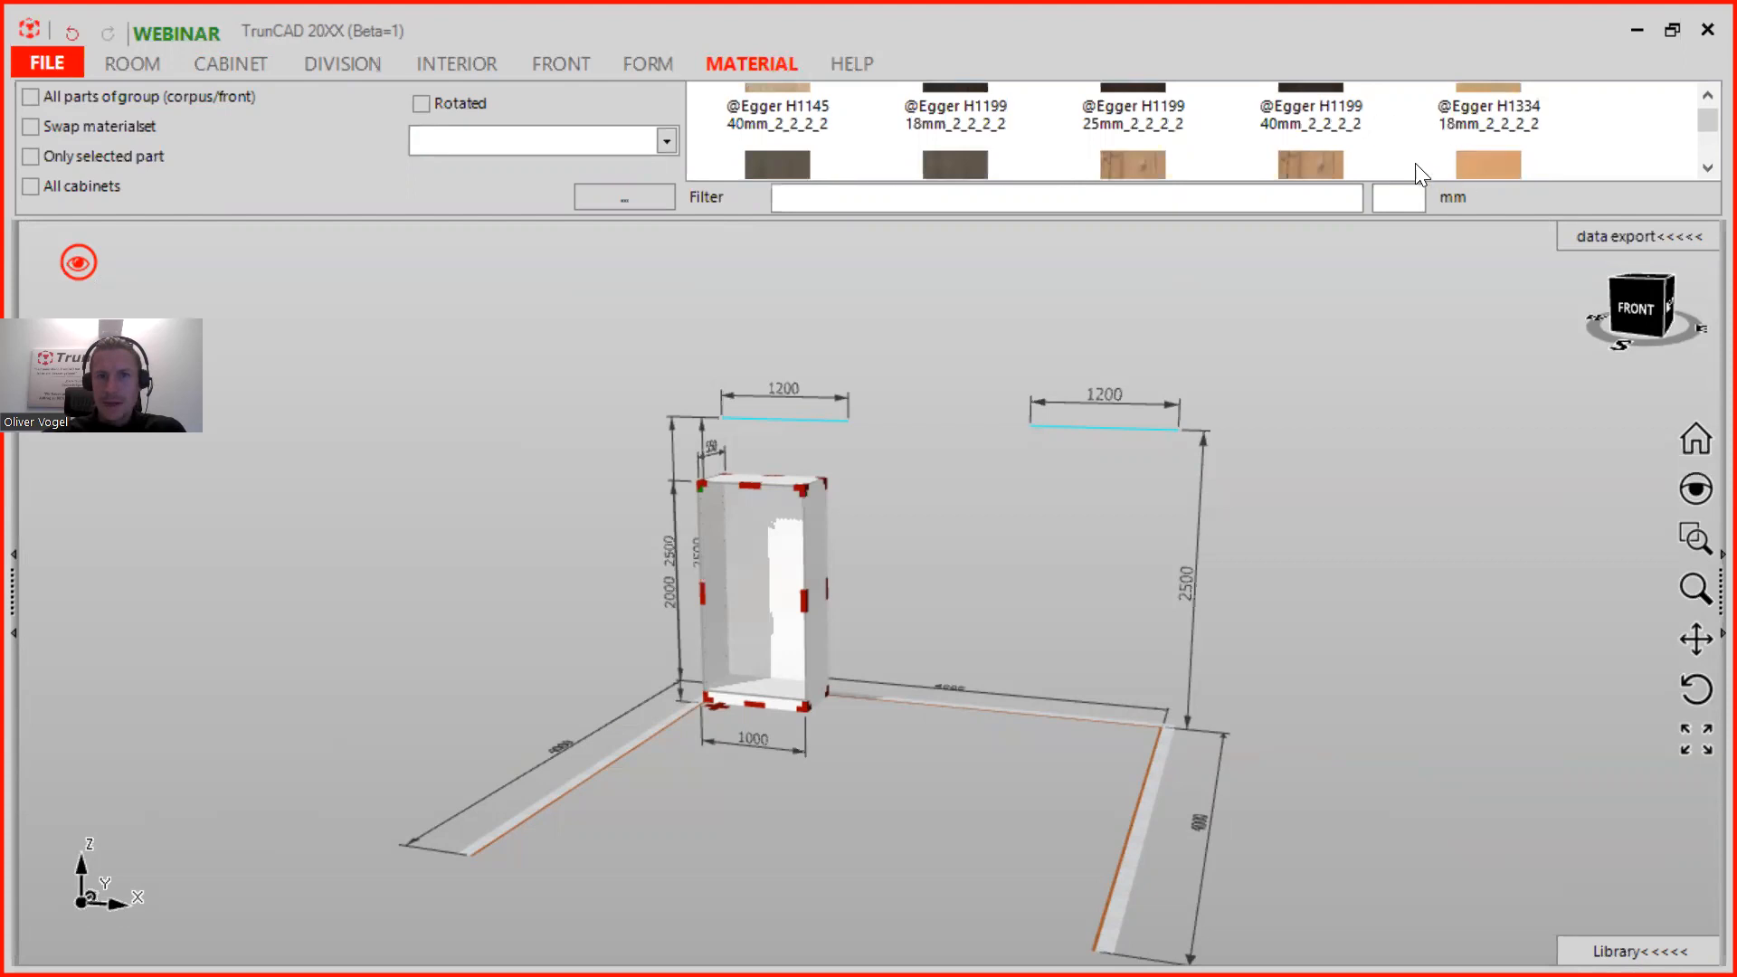
pyautogui.scroll(1, 1184, 143)
pyautogui.scroll(-1, 1186, 142)
pyautogui.scroll(1, 1242, 156)
pyautogui.scroll(3, 1242, 155)
pyautogui.scroll(-2, 1239, 154)
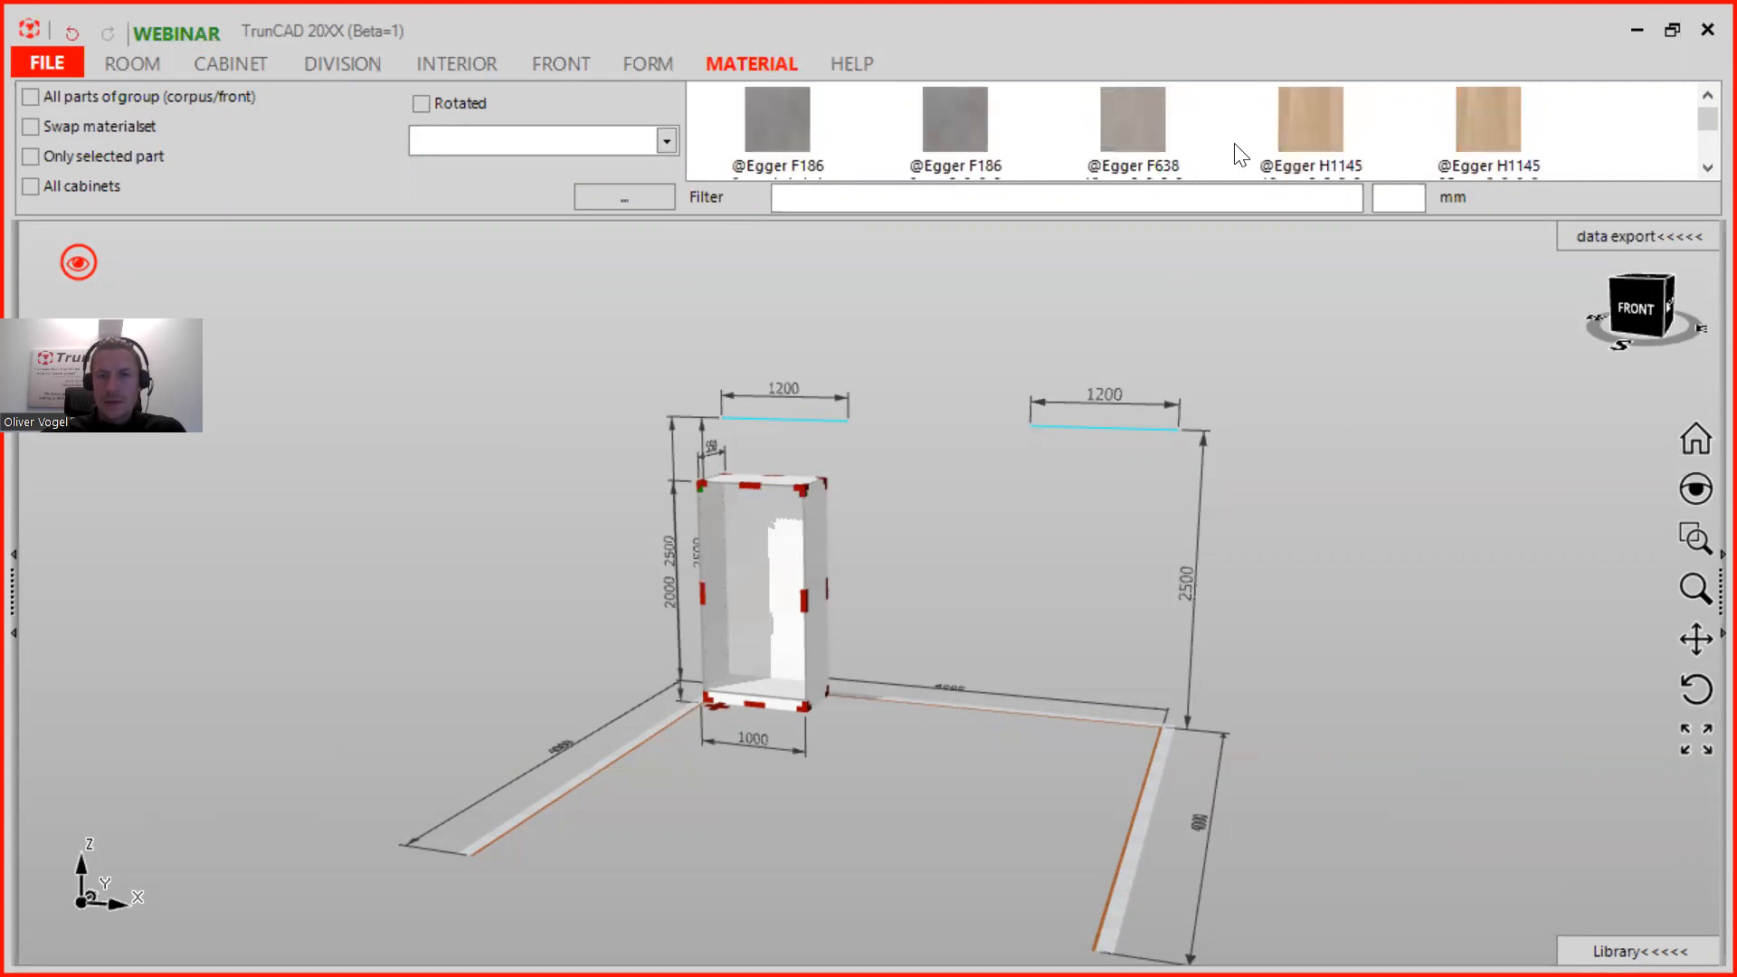
pyautogui.scroll(-2, 1240, 153)
pyautogui.scroll(-1, 1240, 154)
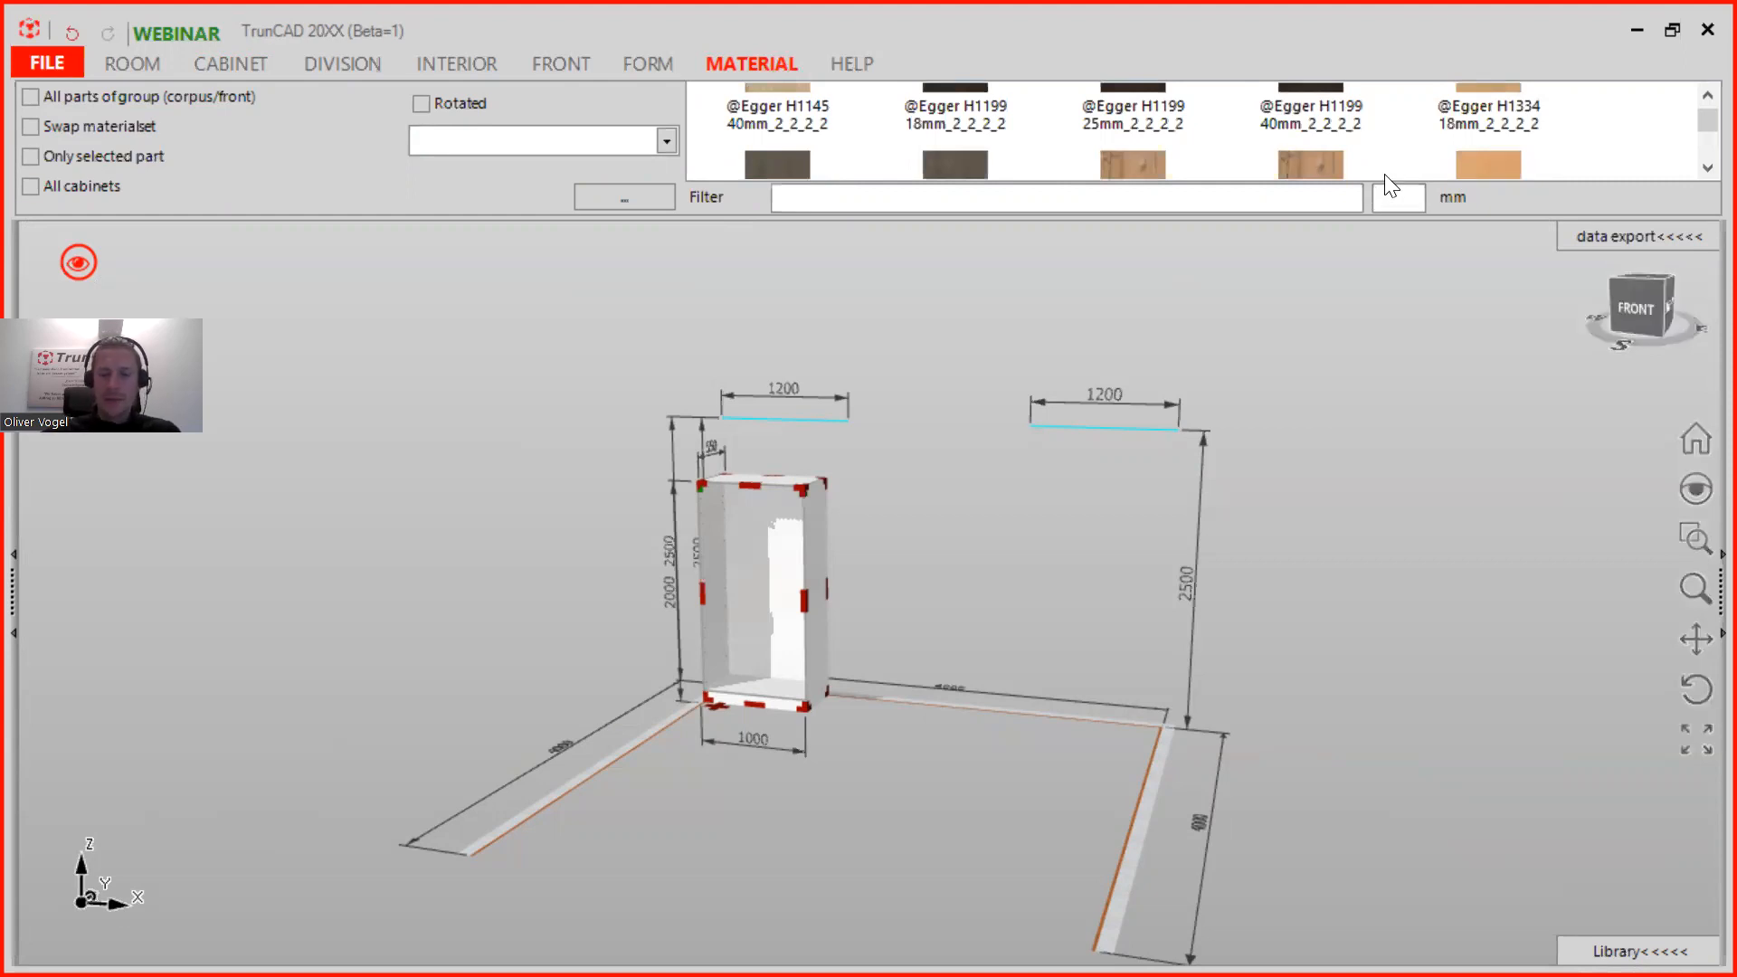
# Step: Filter the material sets to a thickness of 18 mm and review the first Egger sets
pyautogui.write('18')
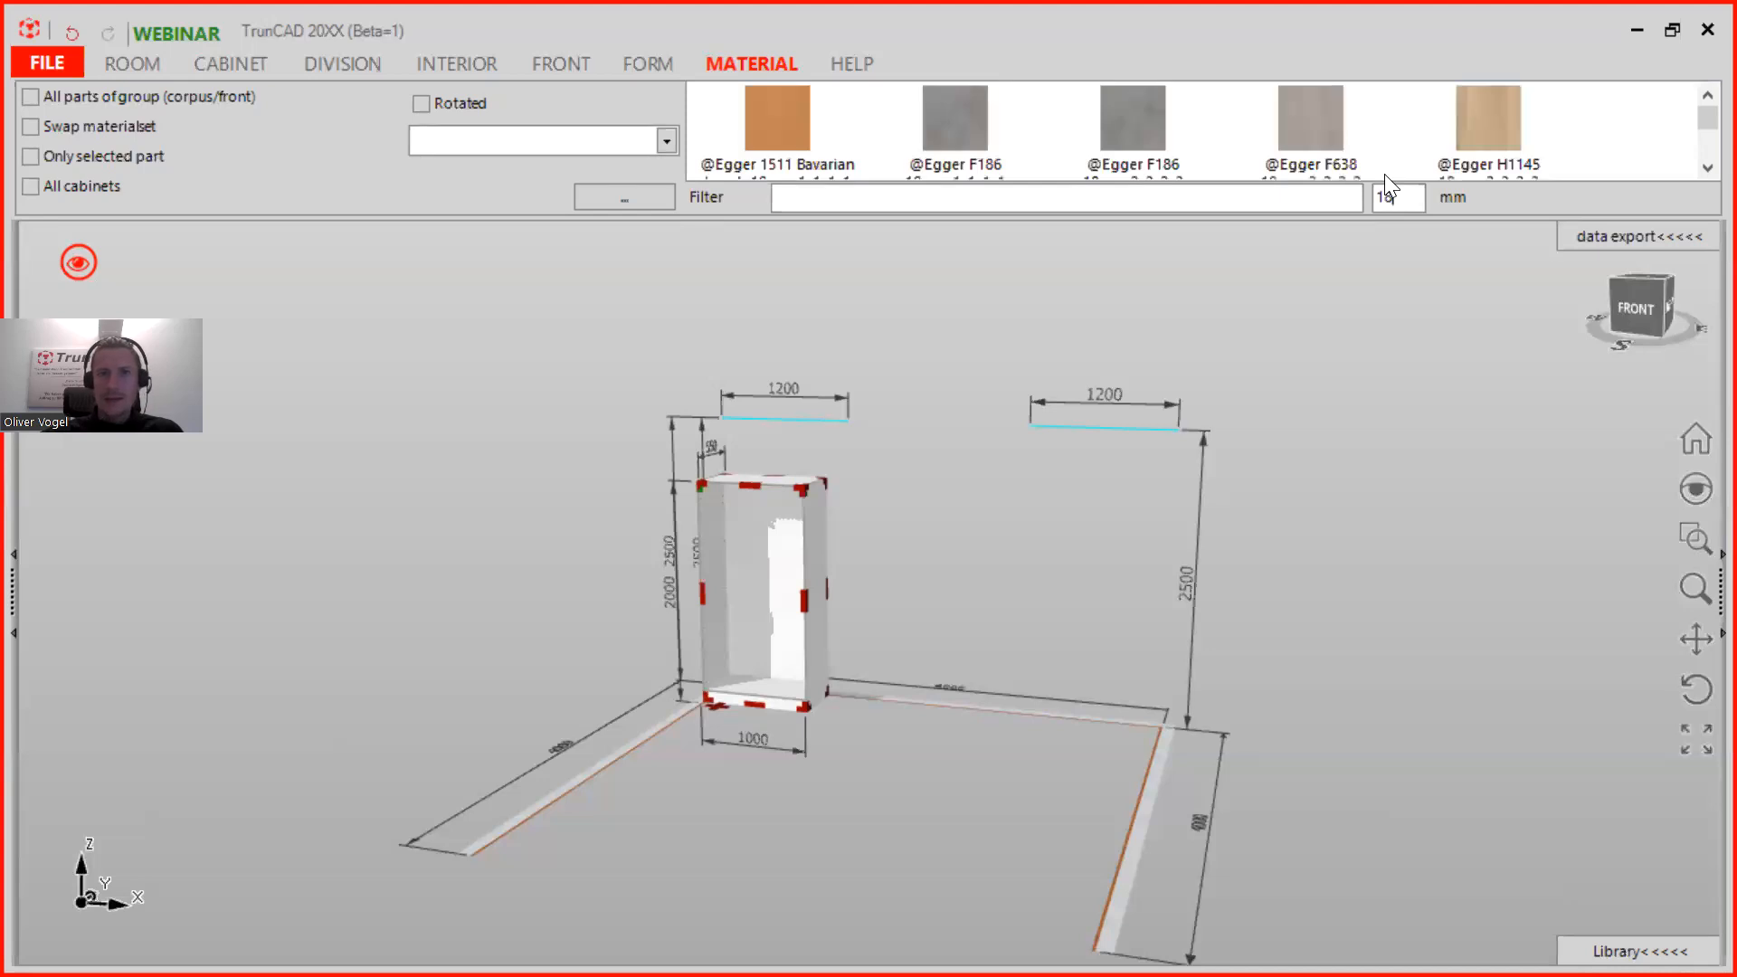
pyautogui.scroll(-2, 1323, 115)
pyautogui.scroll(-1, 1322, 116)
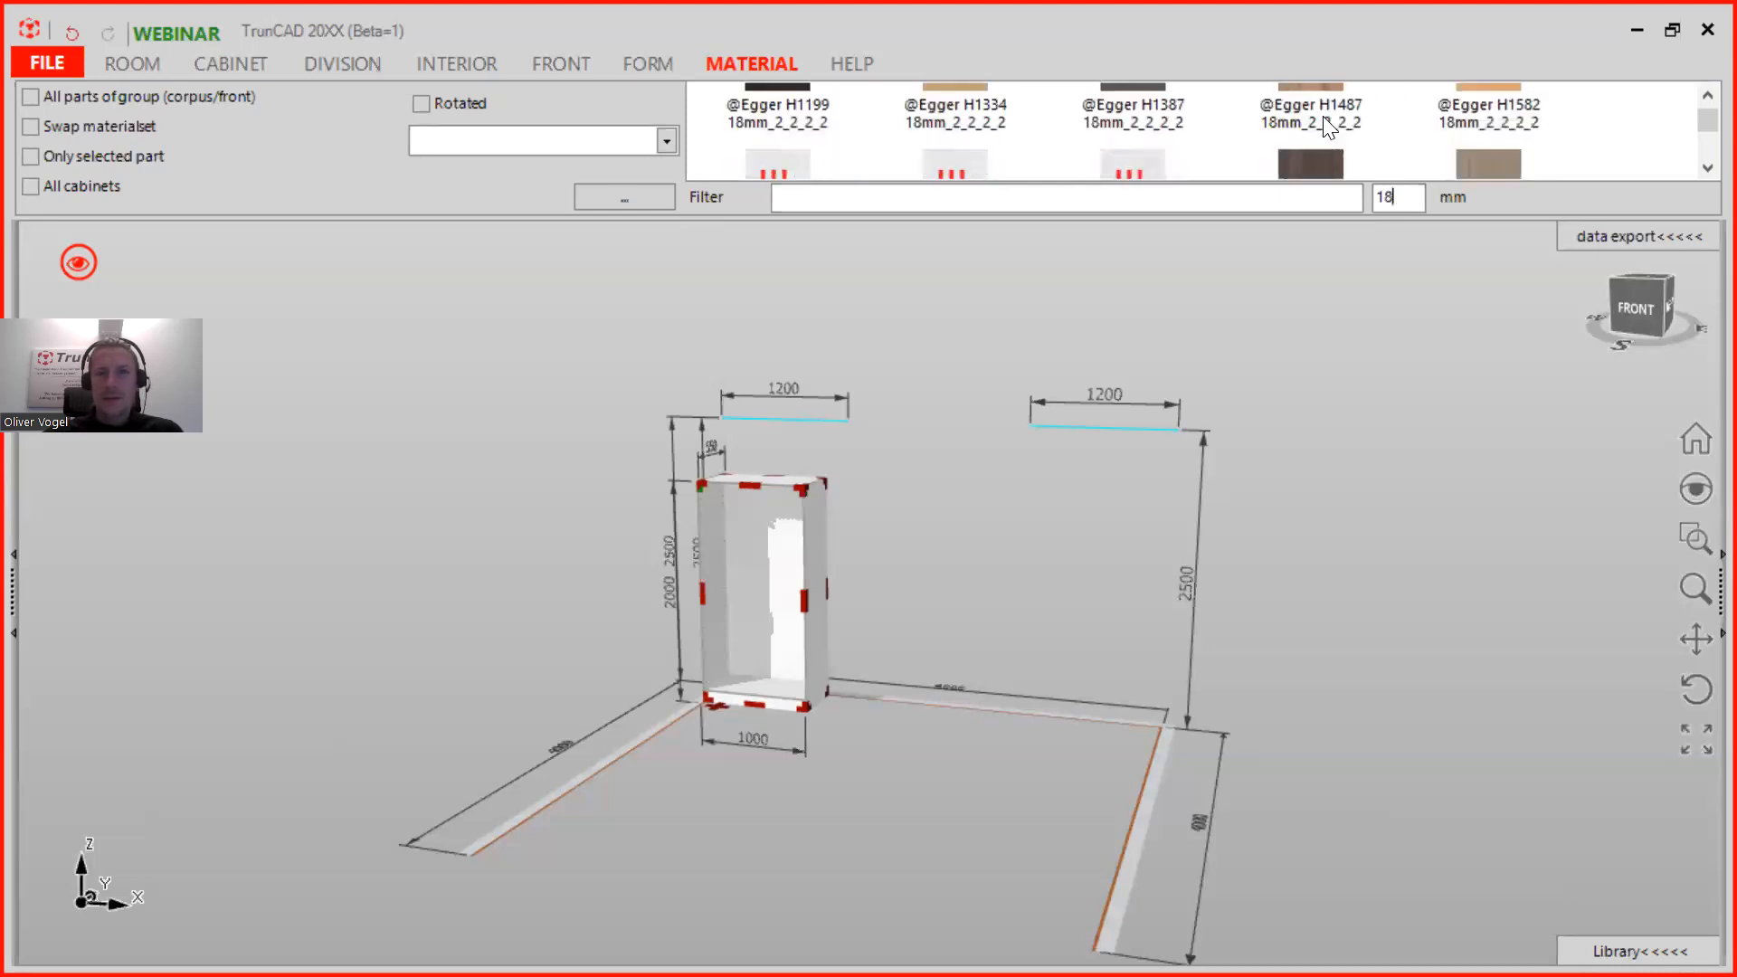
pyautogui.scroll(1, 1323, 116)
pyautogui.scroll(1, 1323, 116)
pyautogui.scroll(-1, 1323, 116)
pyautogui.scroll(-1, 1322, 116)
pyautogui.scroll(3, 1327, 127)
pyautogui.scroll(-1, 1323, 116)
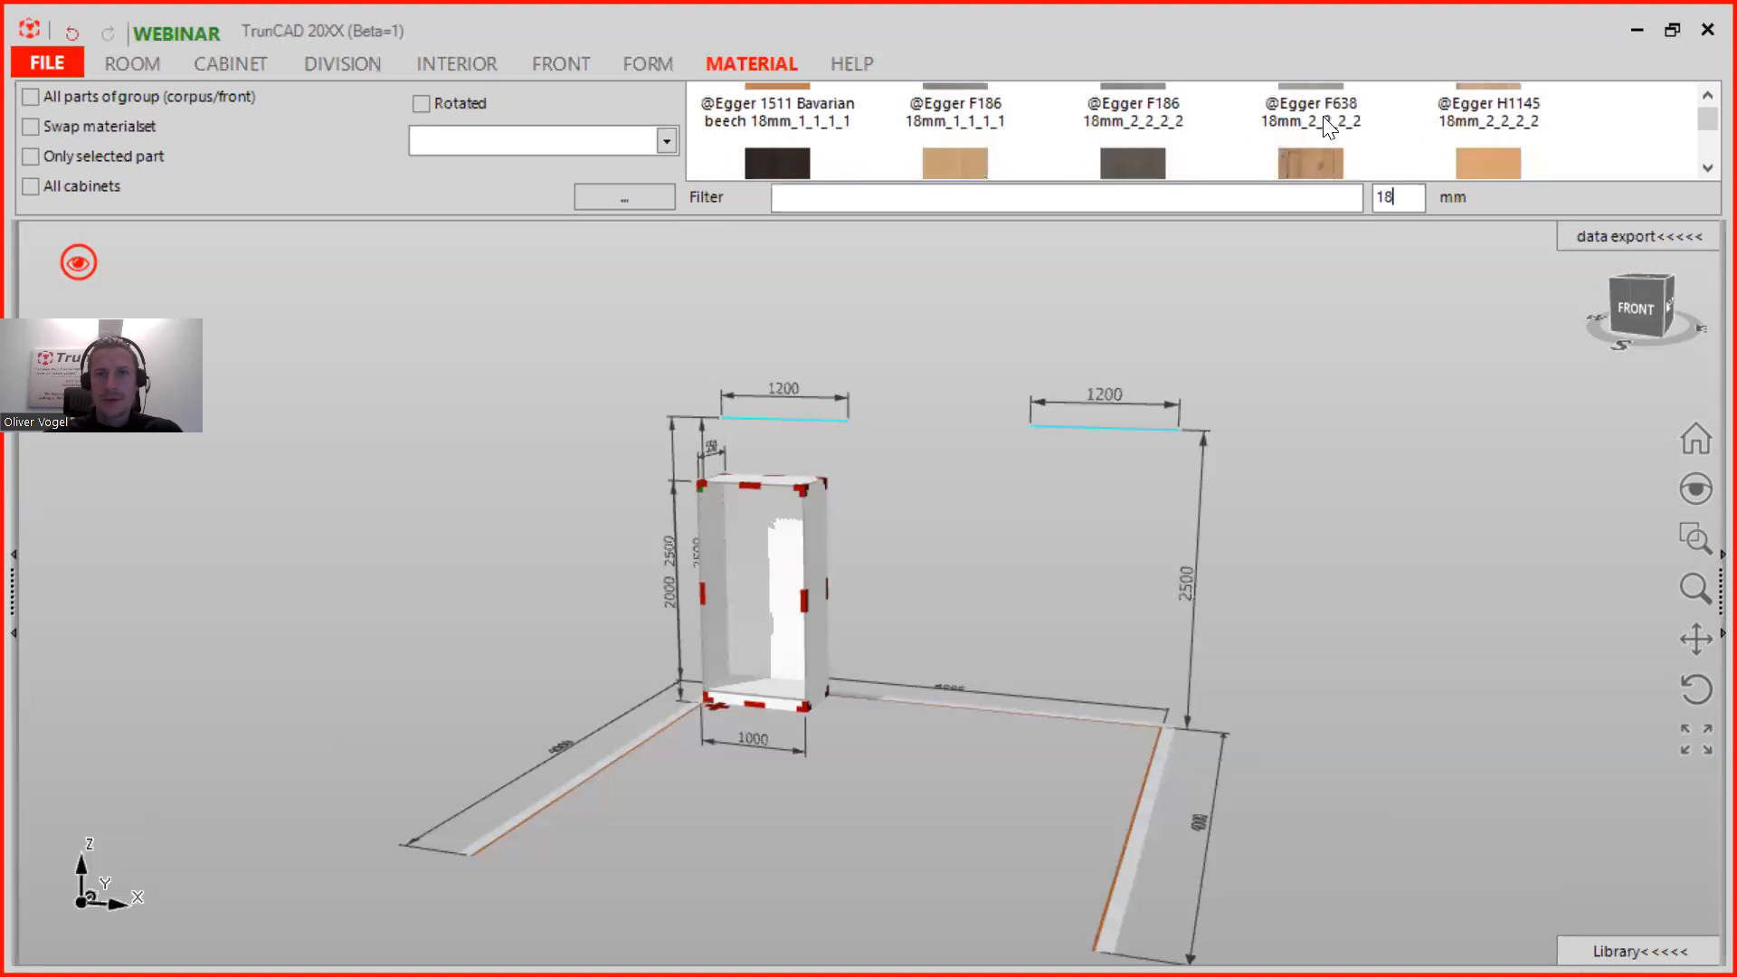
# Step: Look through the remaining filtered material sets and compare how their names describe the edgebanding
pyautogui.scroll(-5, 1327, 127)
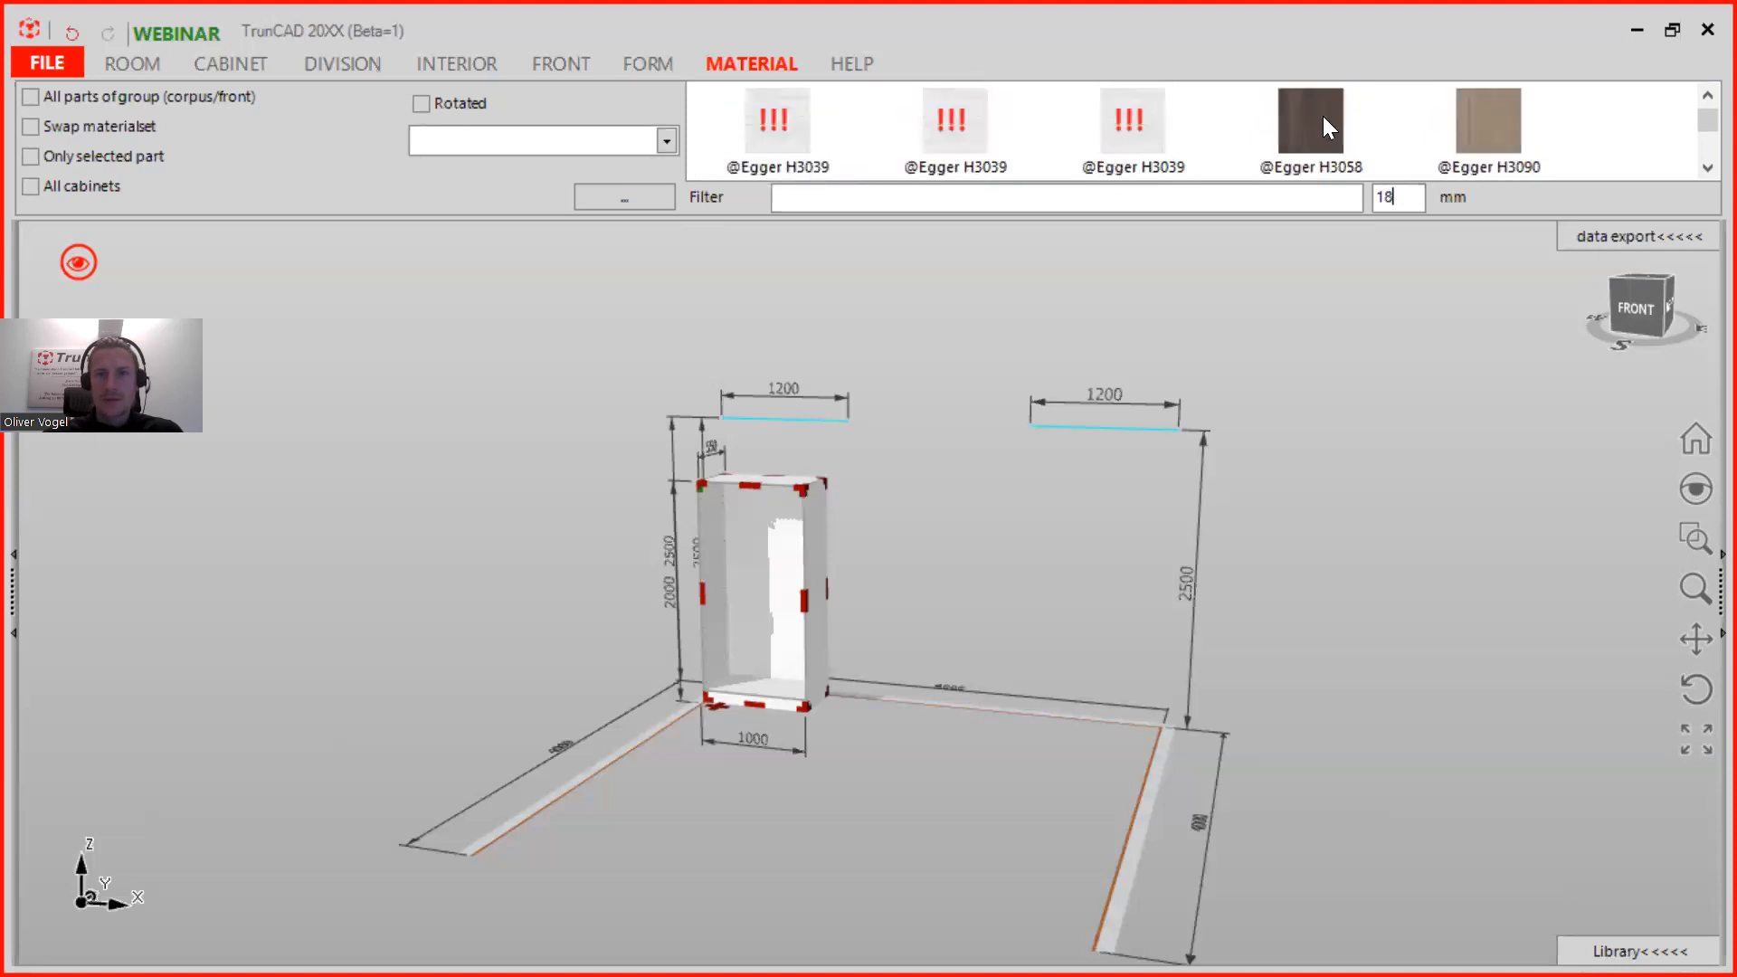
pyautogui.scroll(-1, 1324, 126)
pyautogui.scroll(-1, 1327, 127)
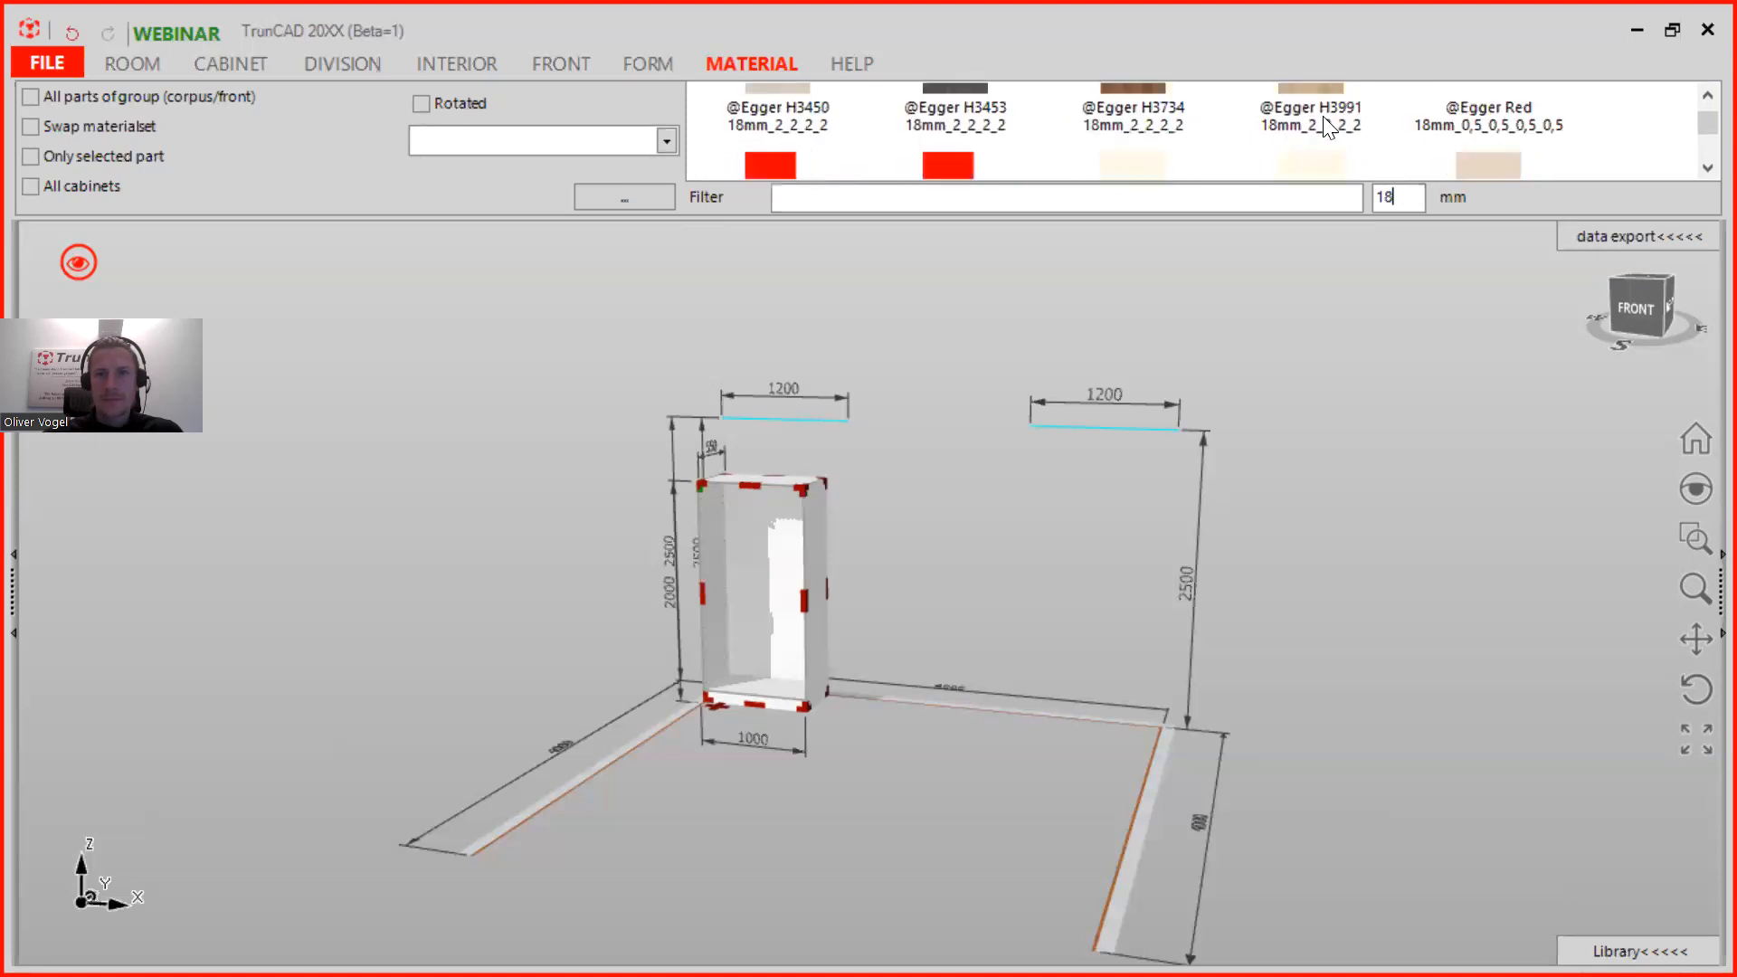
pyautogui.scroll(-1, 1326, 127)
pyautogui.scroll(-1, 1296, 145)
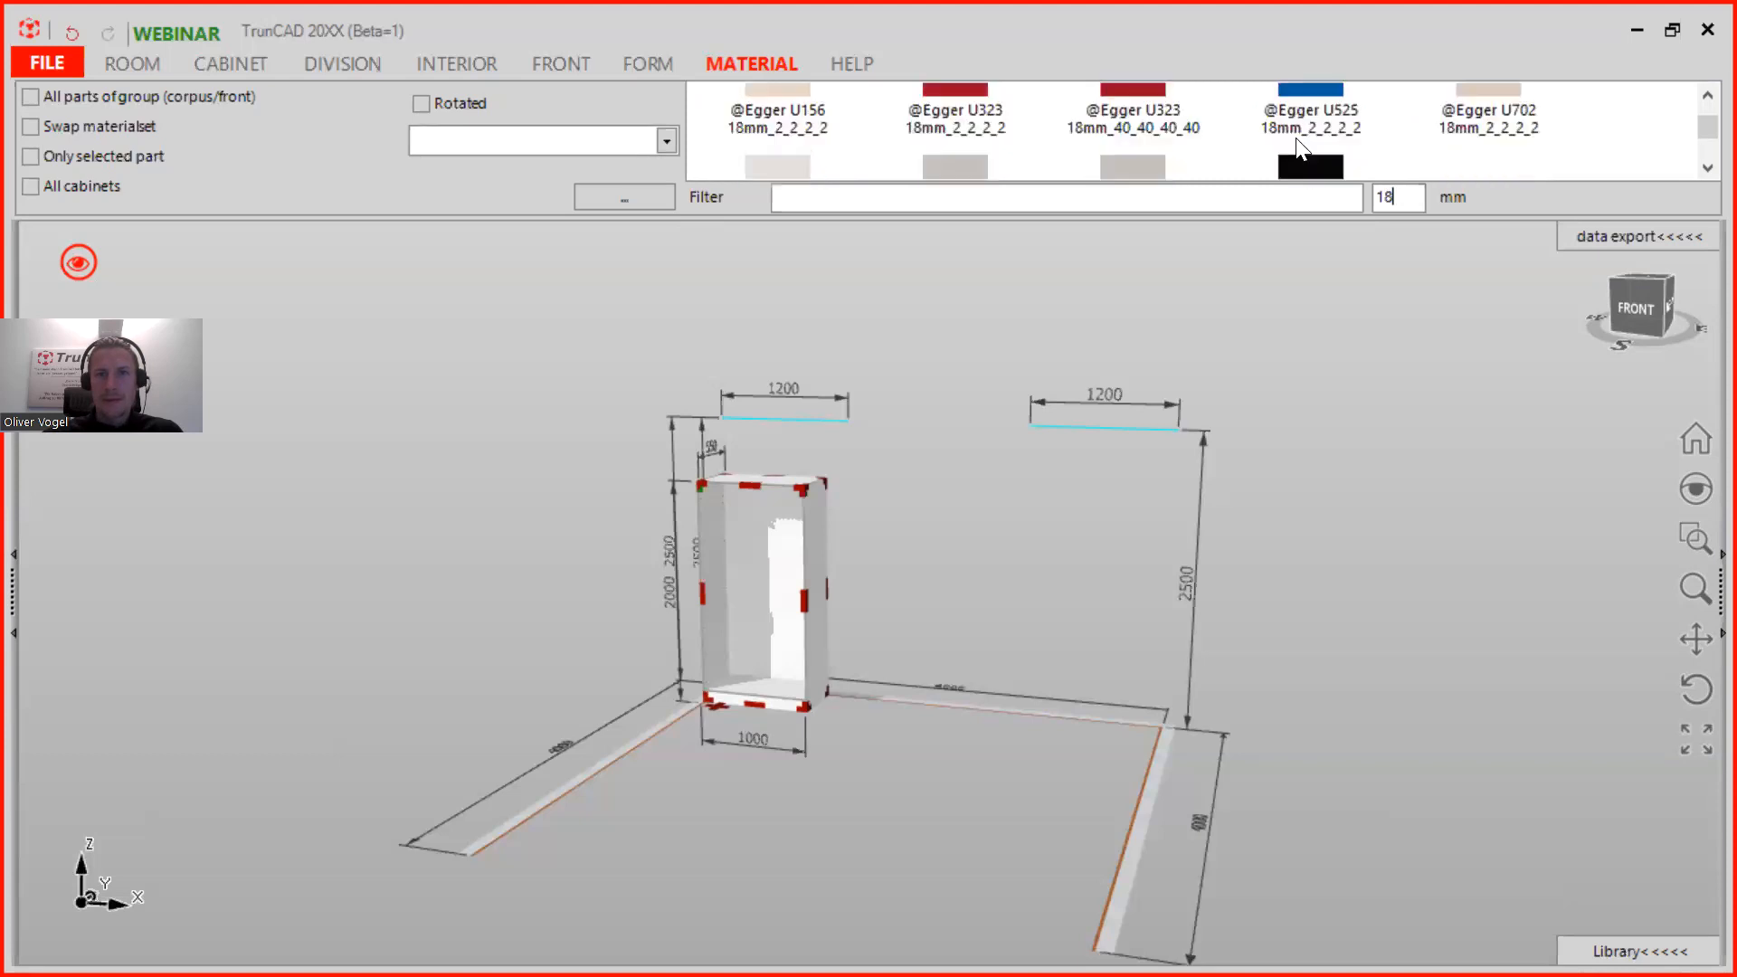
pyautogui.scroll(-1, 1300, 147)
pyautogui.scroll(-2, 1301, 148)
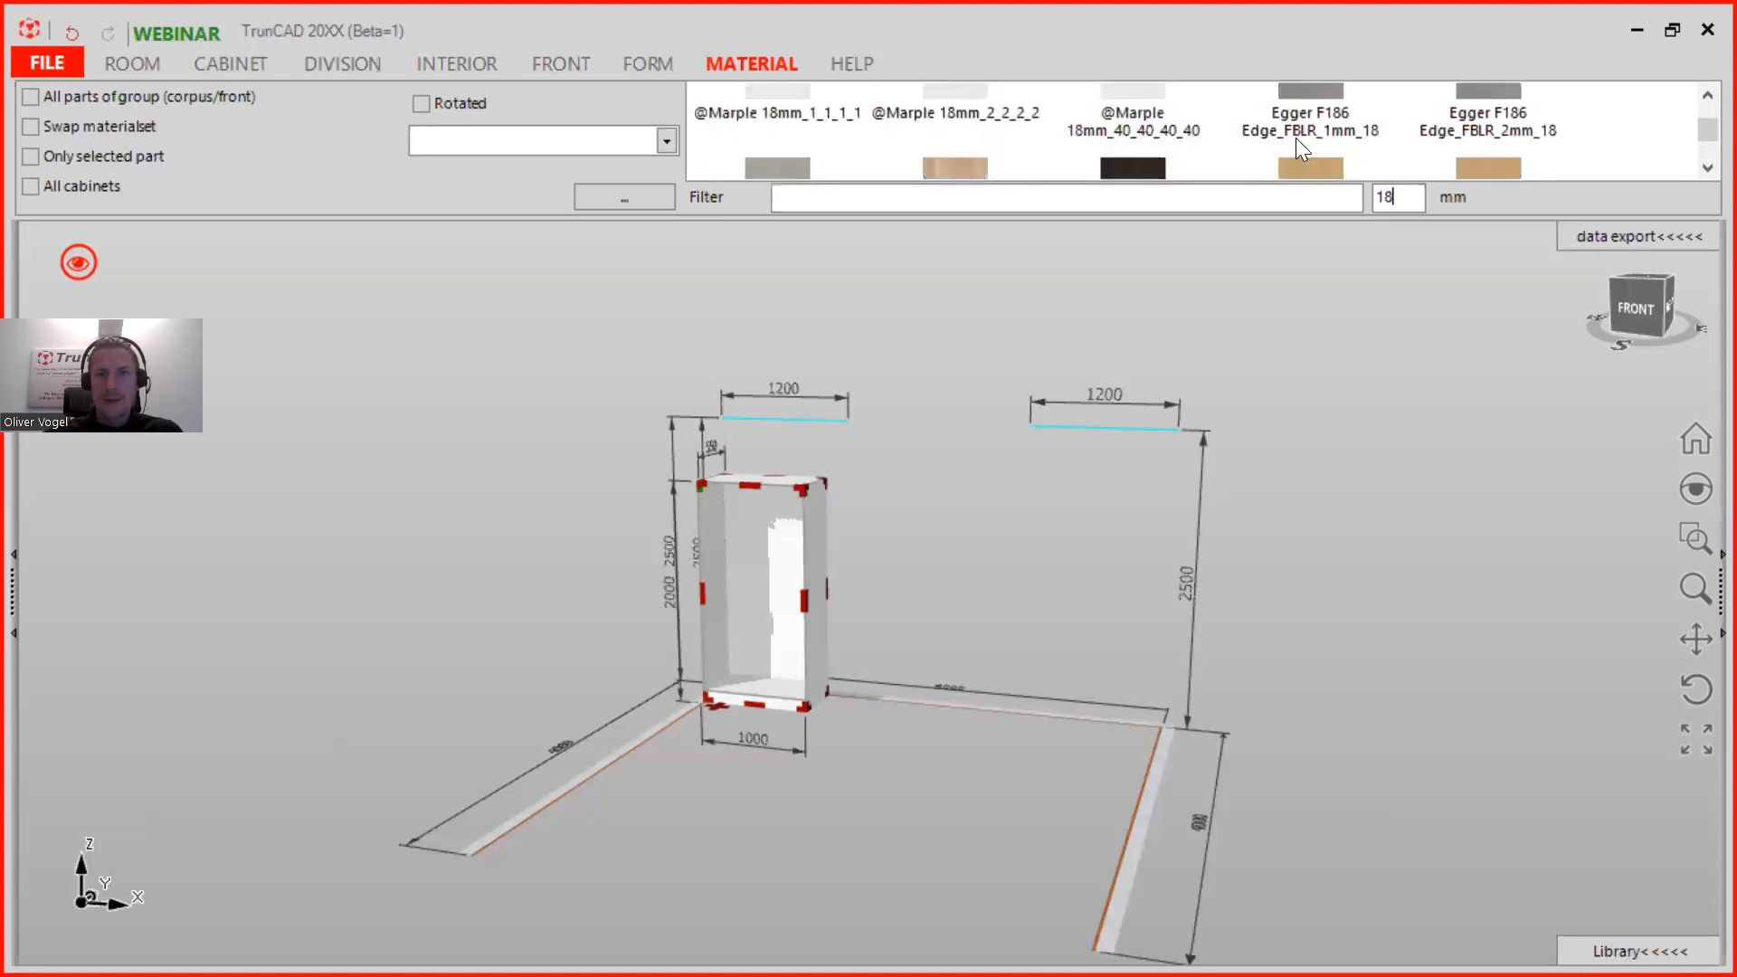
pyautogui.scroll(-2, 1296, 138)
pyautogui.scroll(1, 1296, 137)
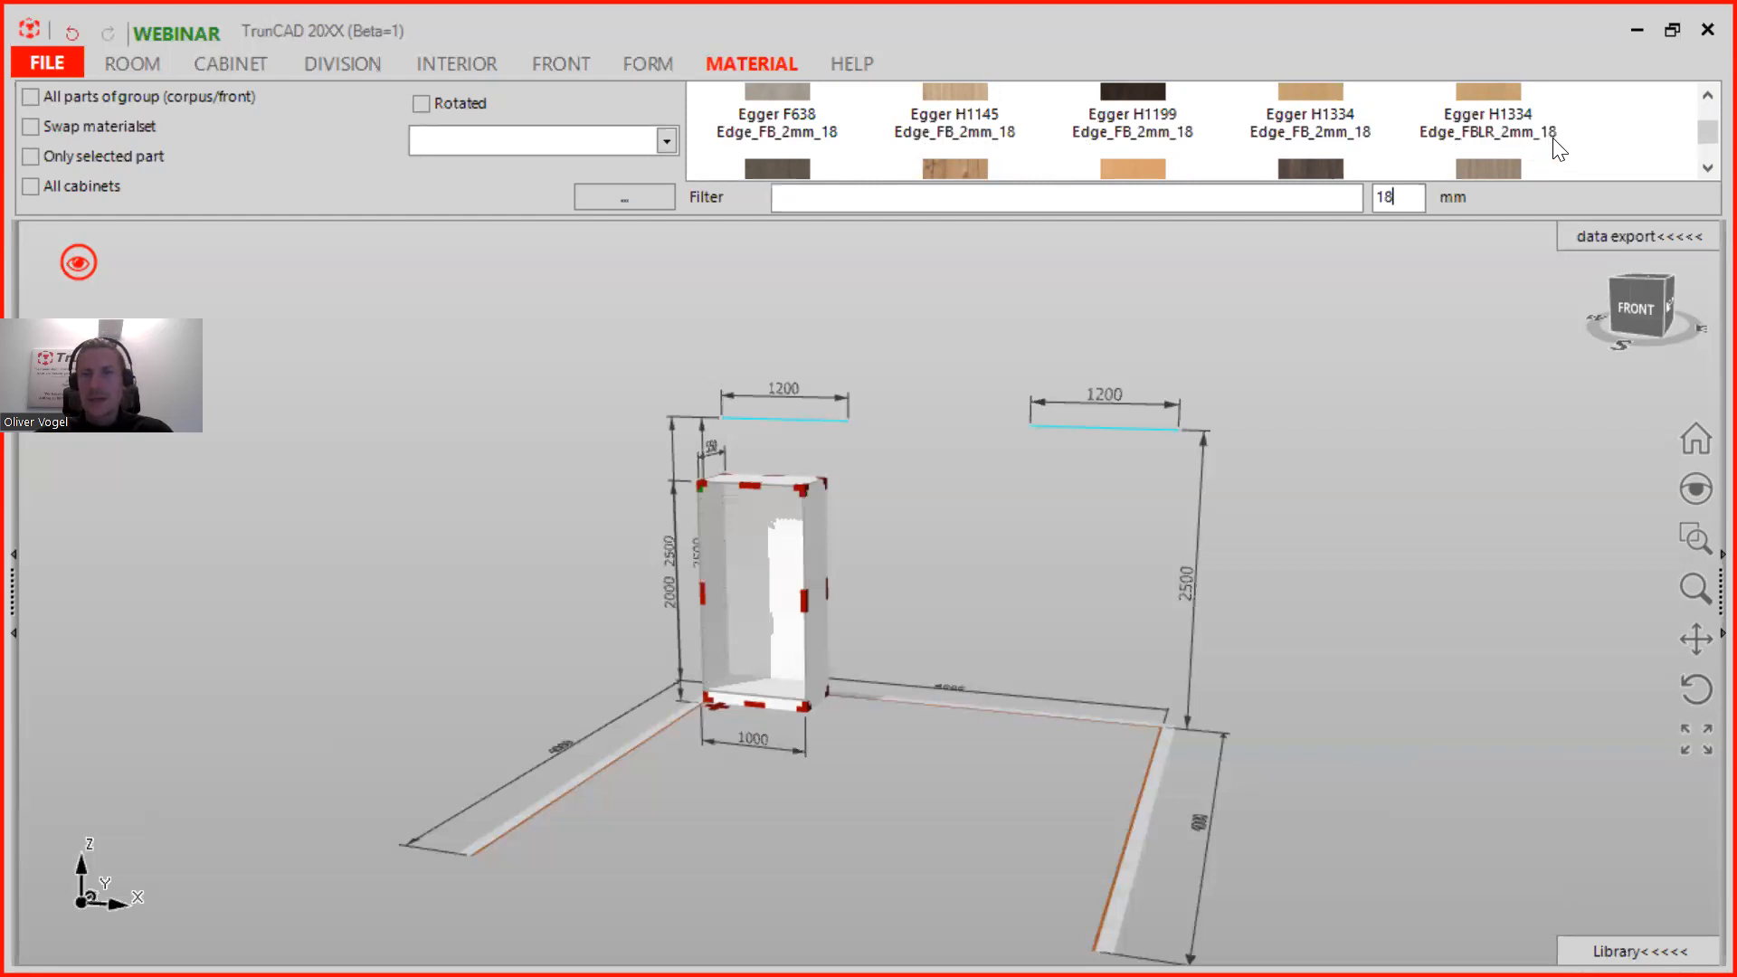
pyautogui.scroll(-2, 1542, 161)
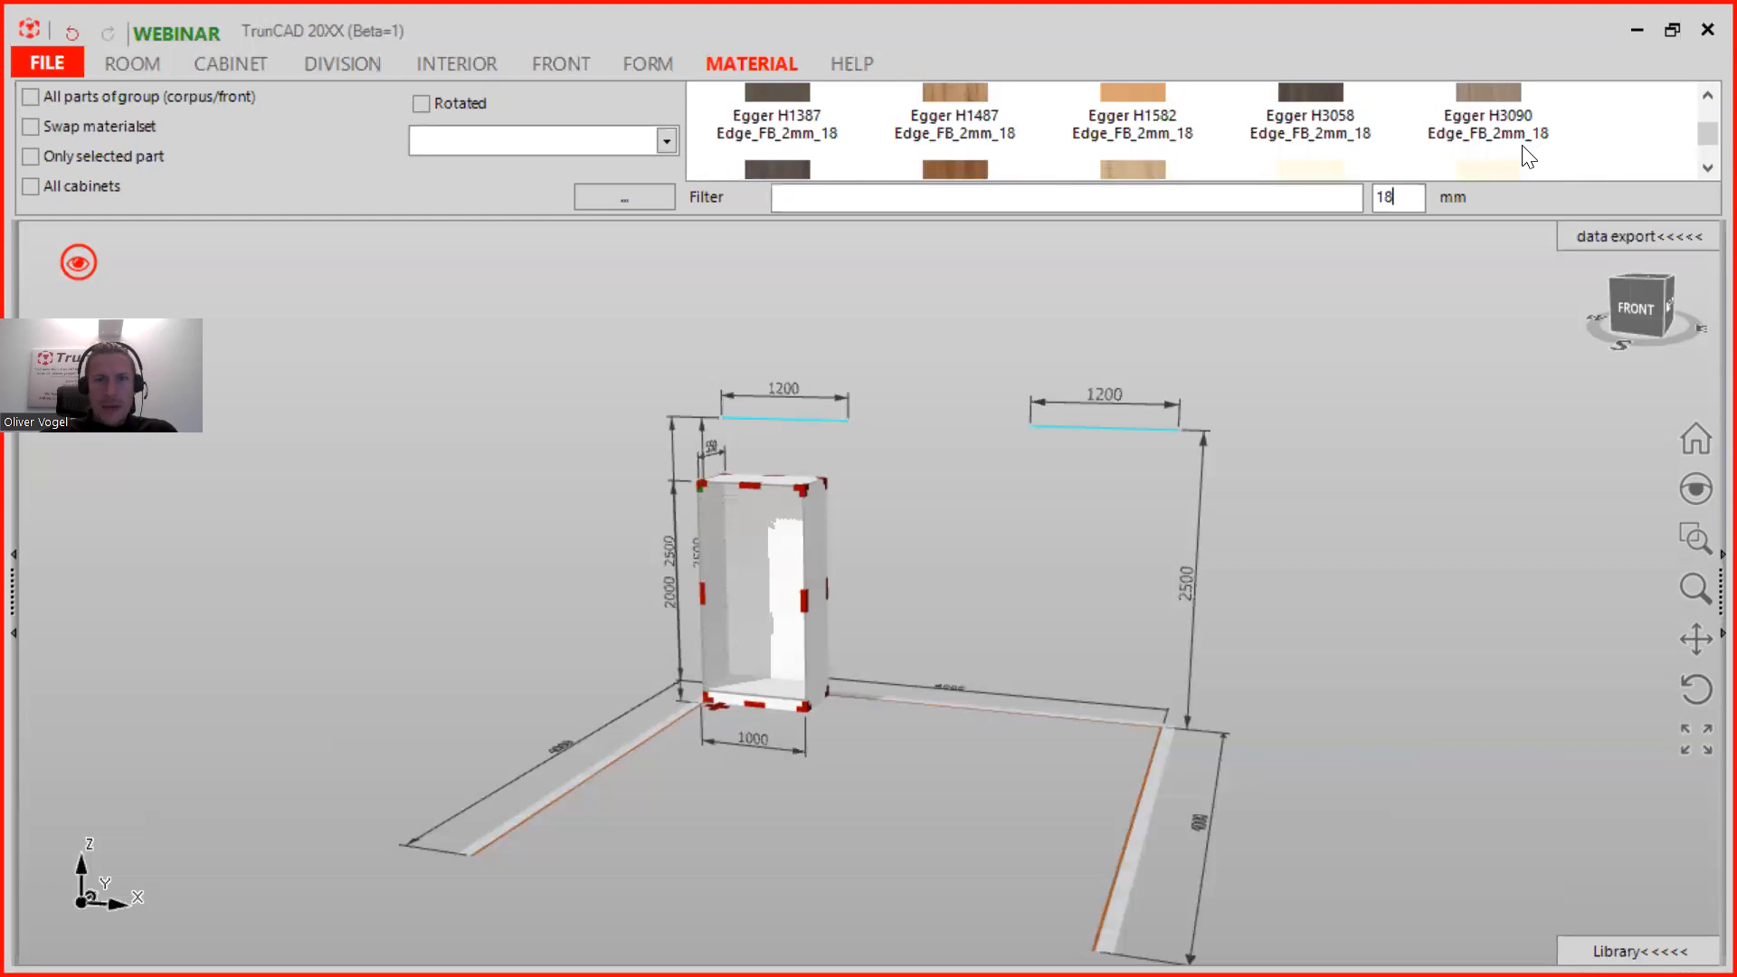
pyautogui.scroll(-1, 1528, 157)
pyautogui.scroll(-1, 1528, 157)
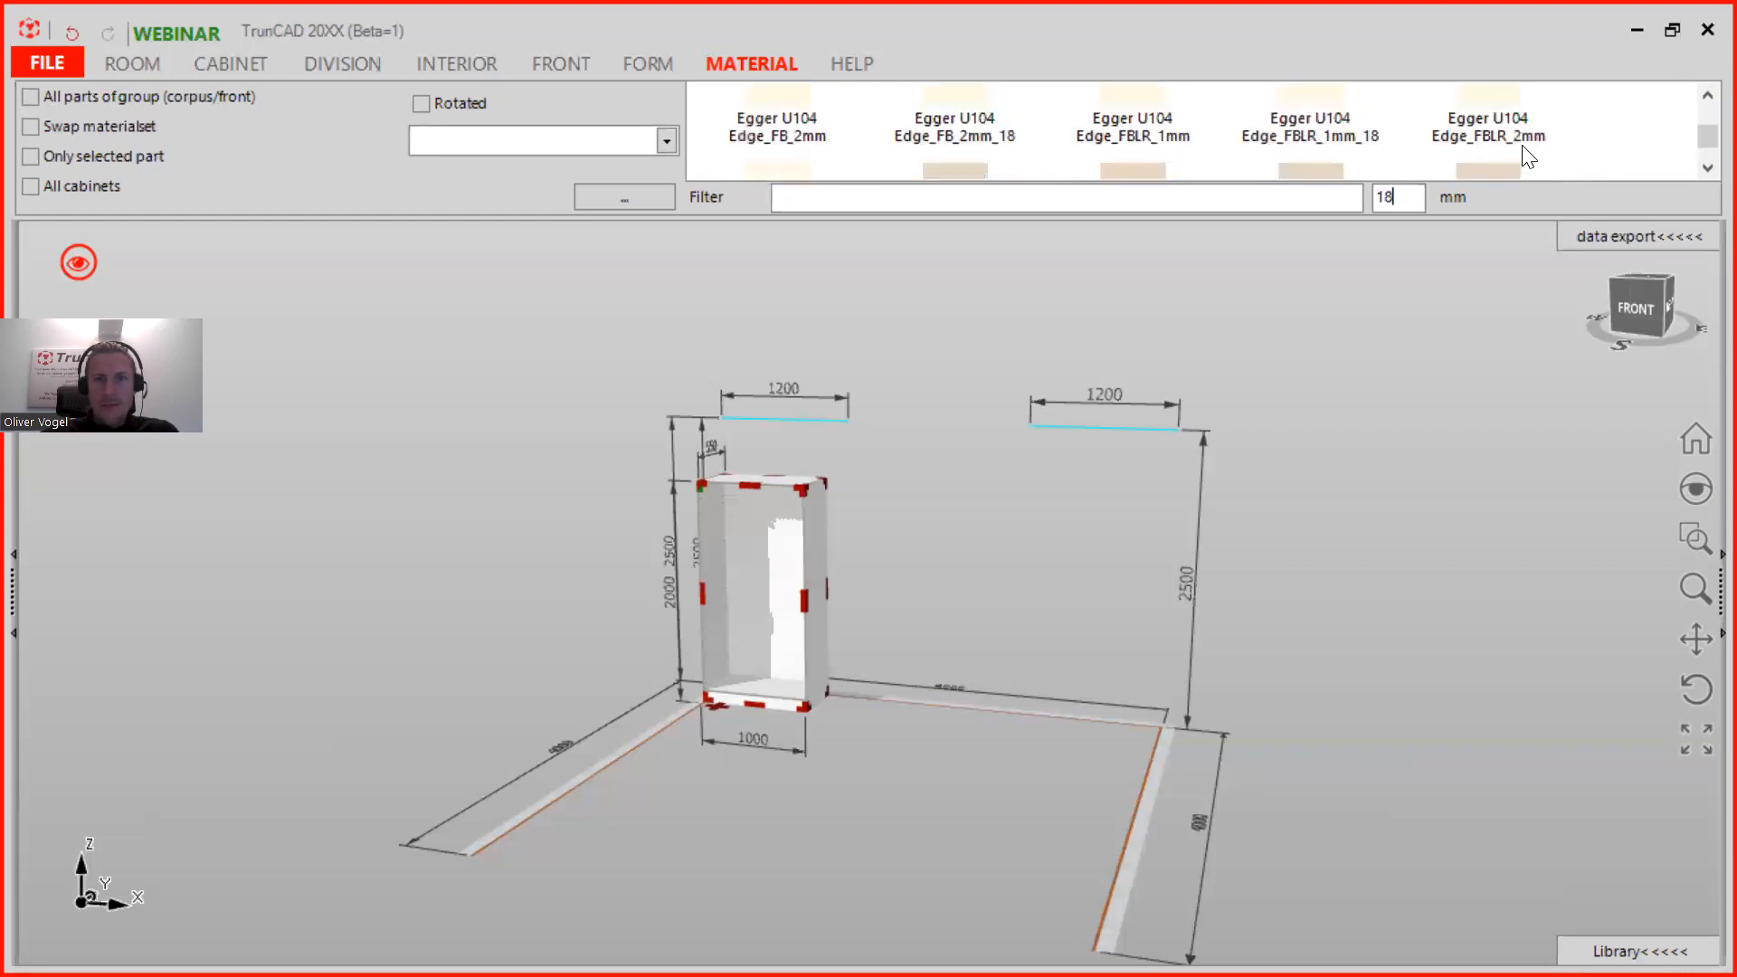
pyautogui.scroll(-4, 1529, 158)
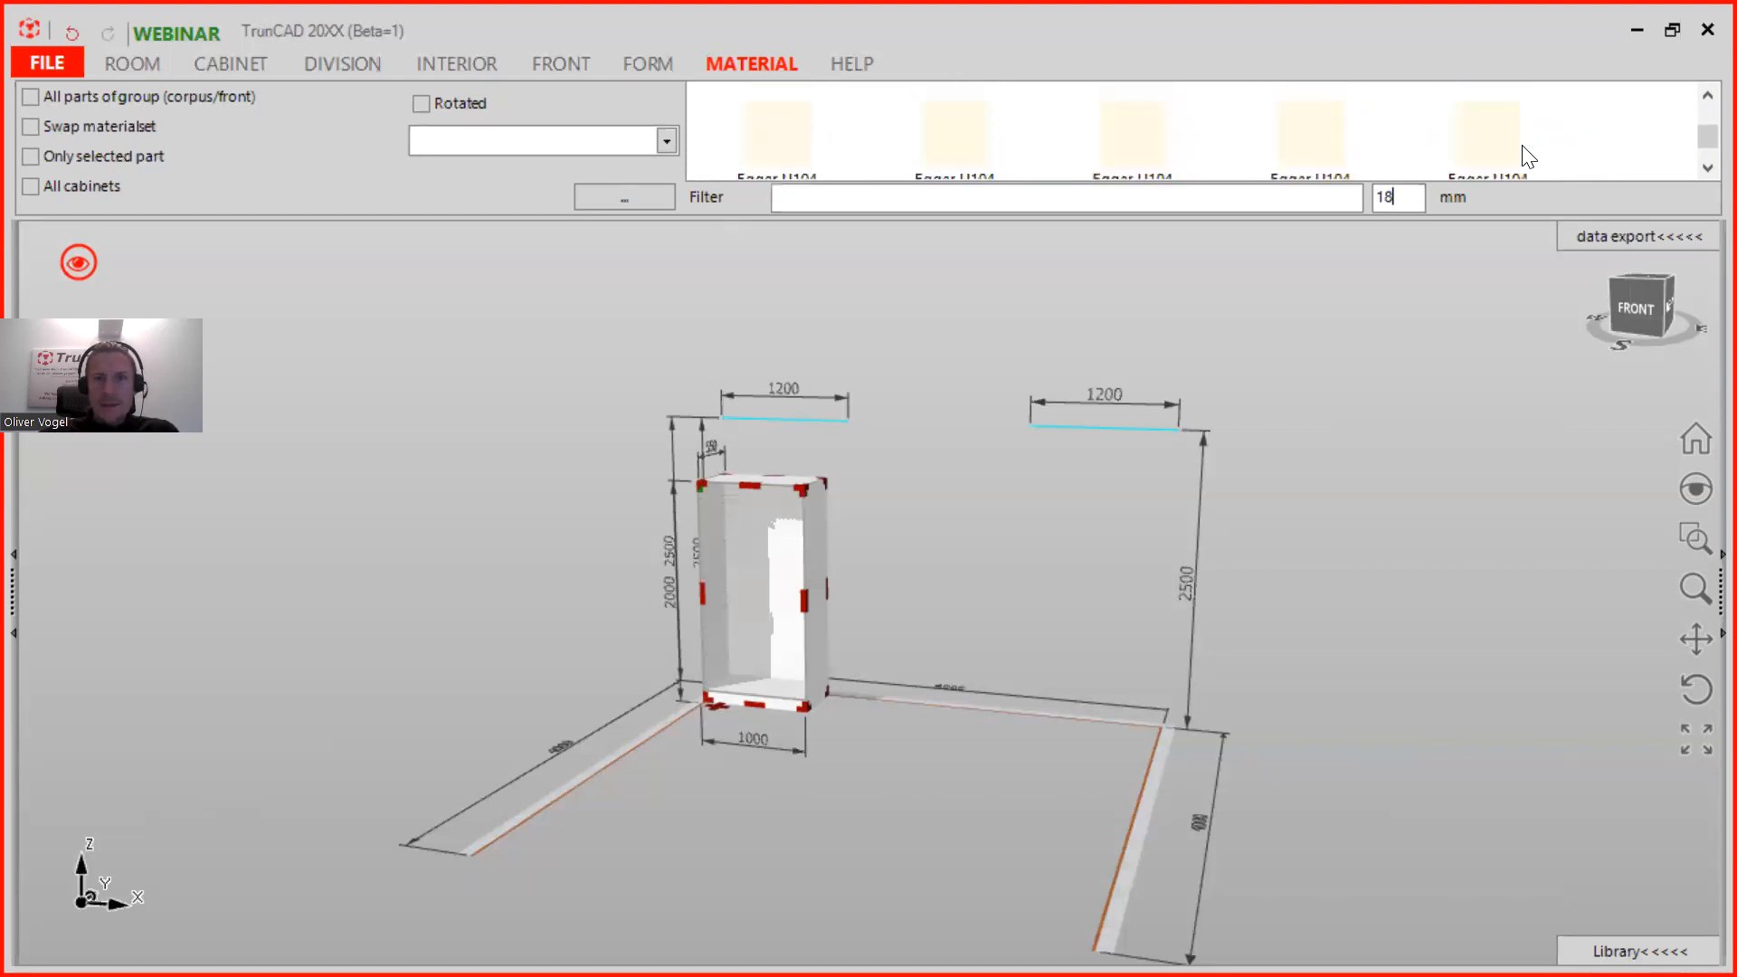
pyautogui.scroll(6, 1522, 145)
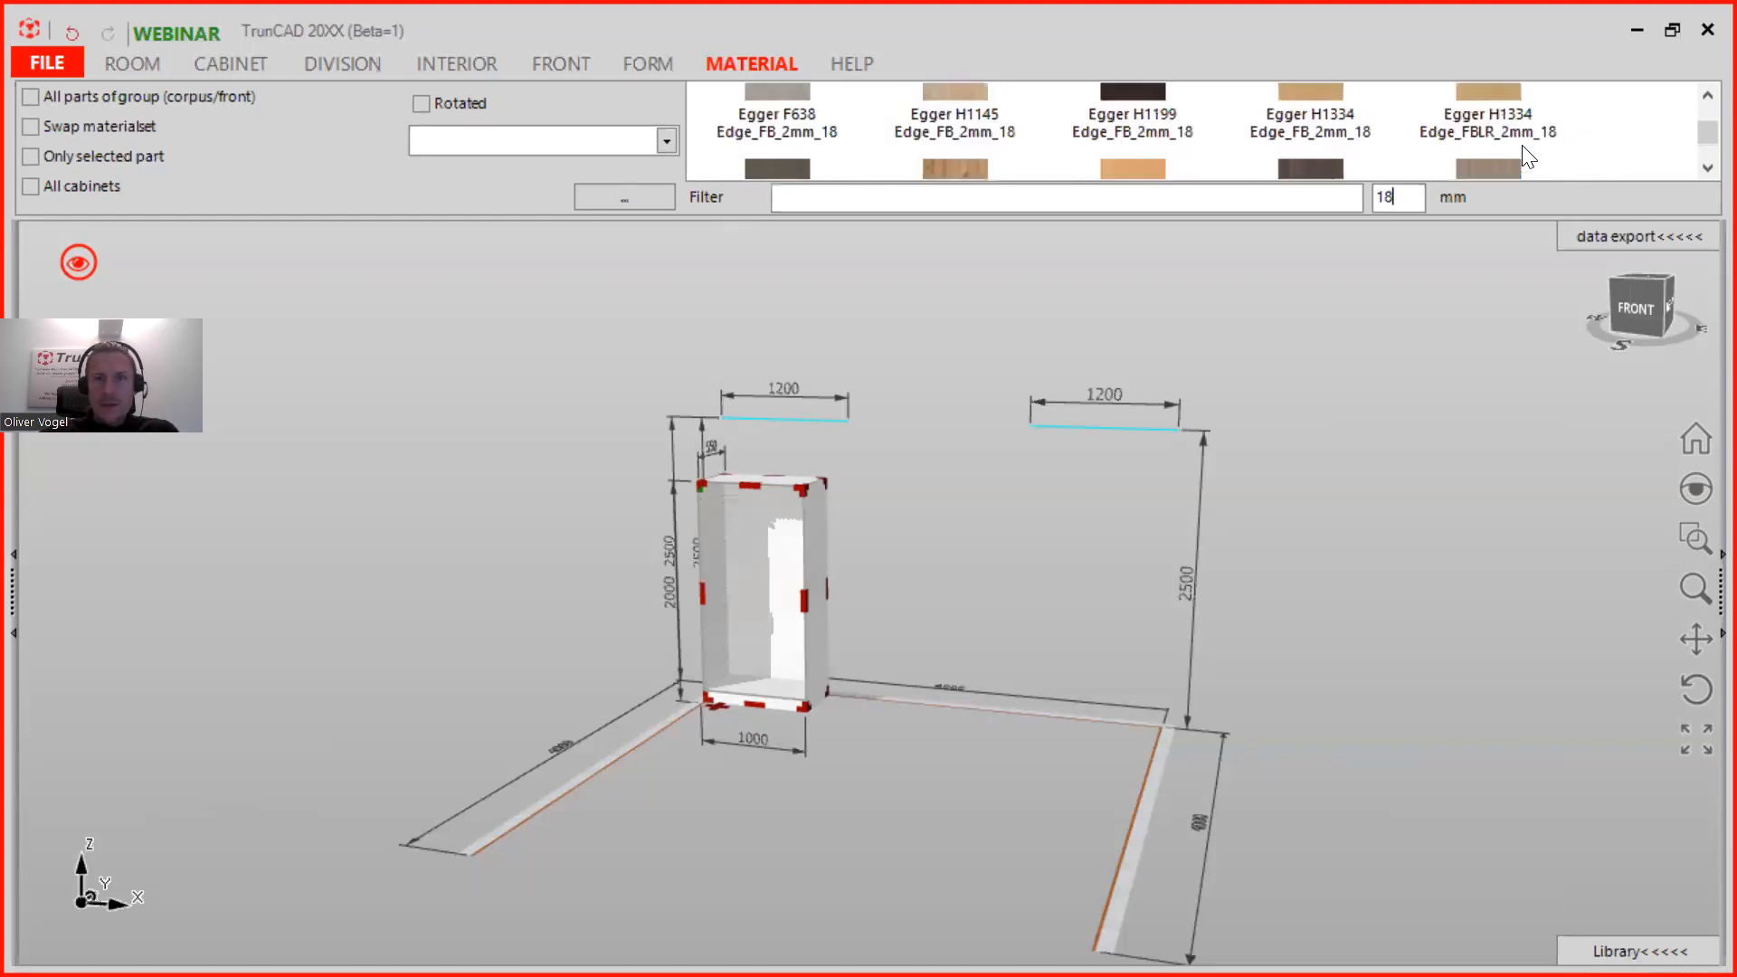
# Step: Open the material set editor and look through the list of existing set names
pyautogui.click(639, 197)
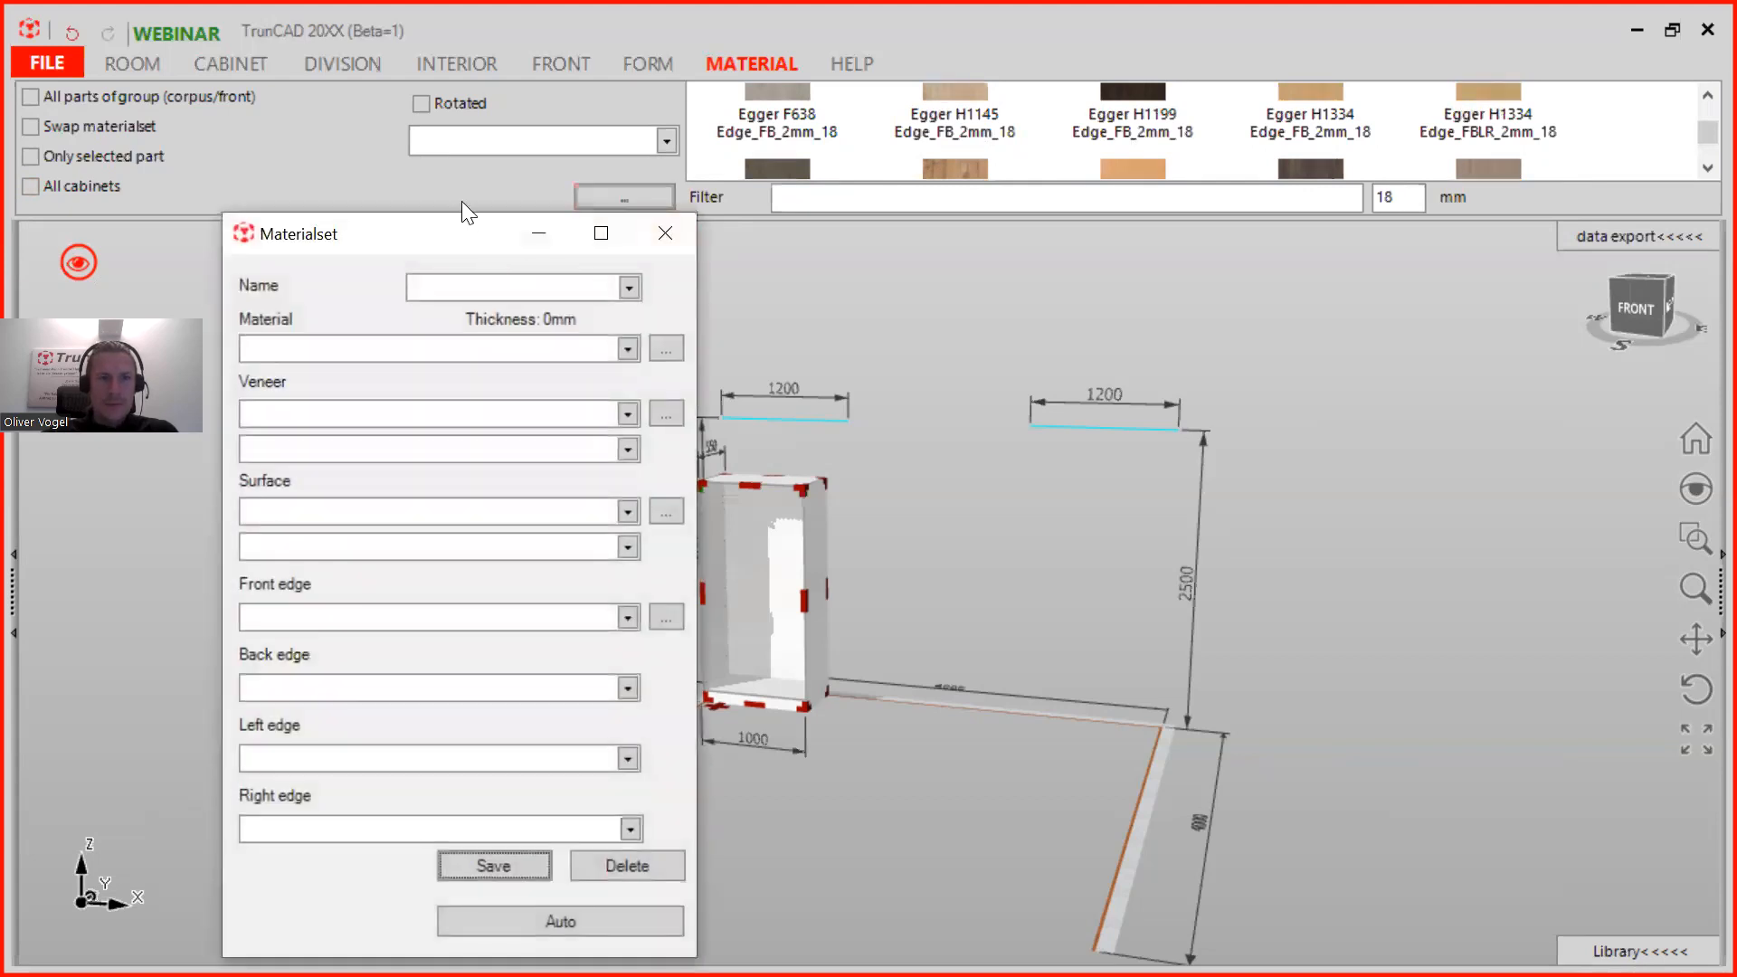
pyautogui.moveTo(483, 240); pyautogui.dragTo(474, 179)
pyautogui.click(620, 228)
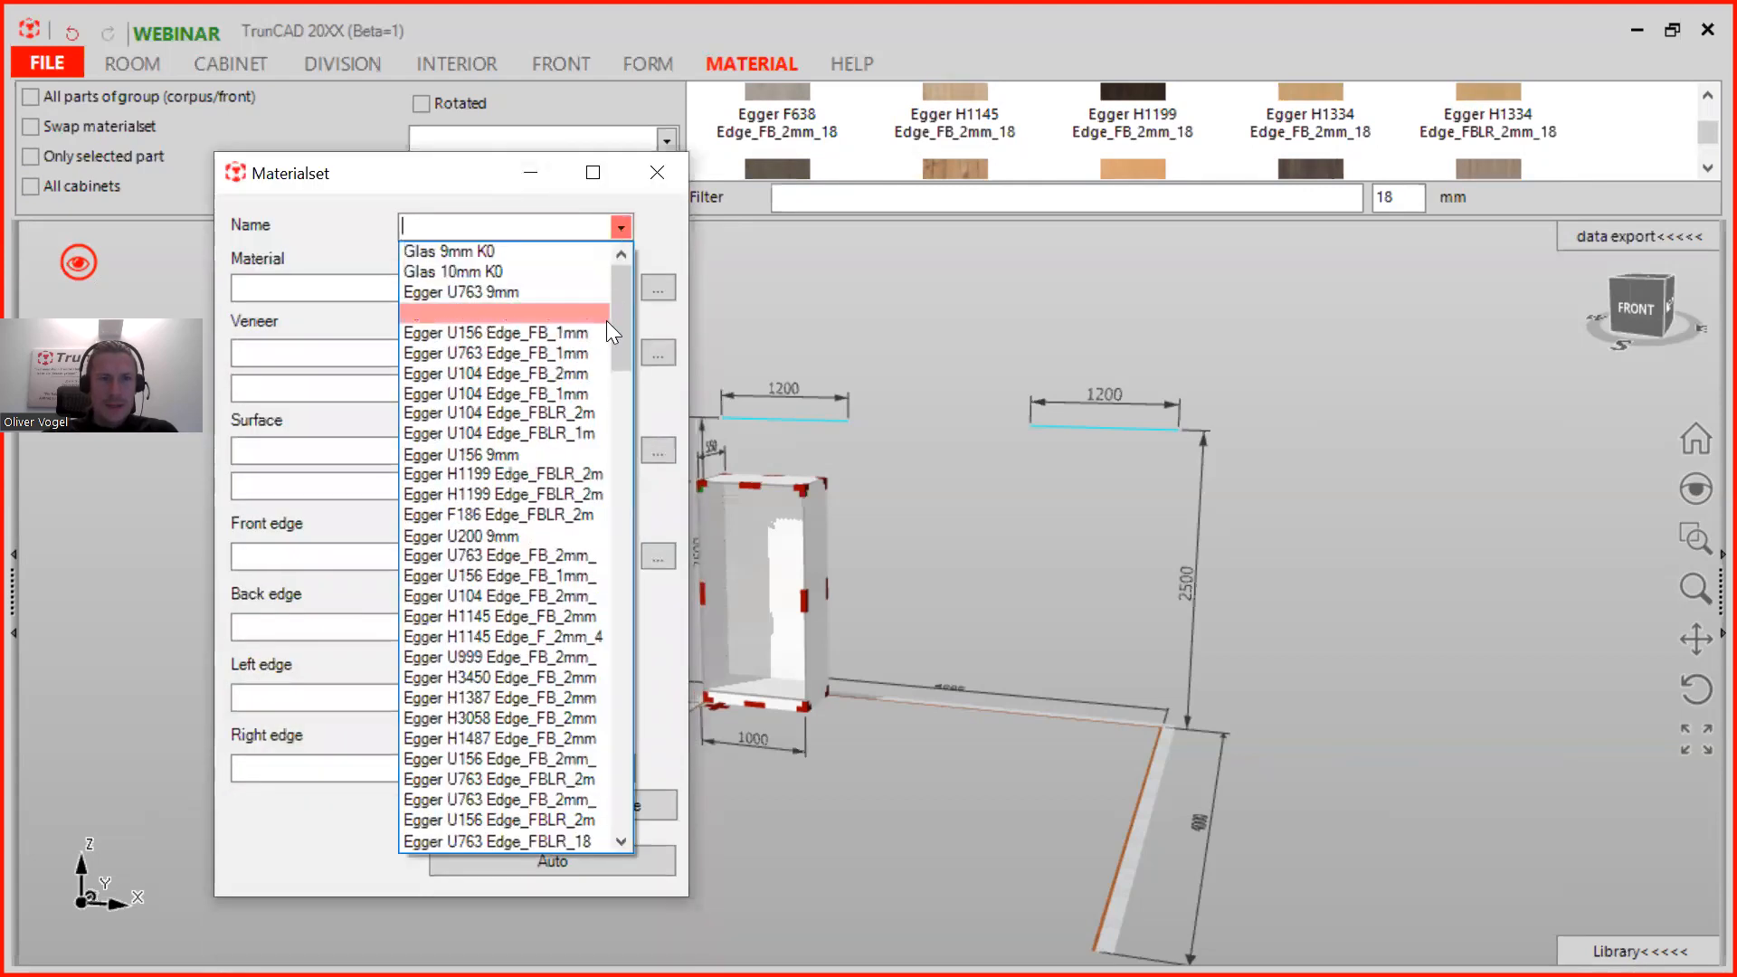
pyautogui.moveTo(629, 327); pyautogui.dragTo(635, 256)
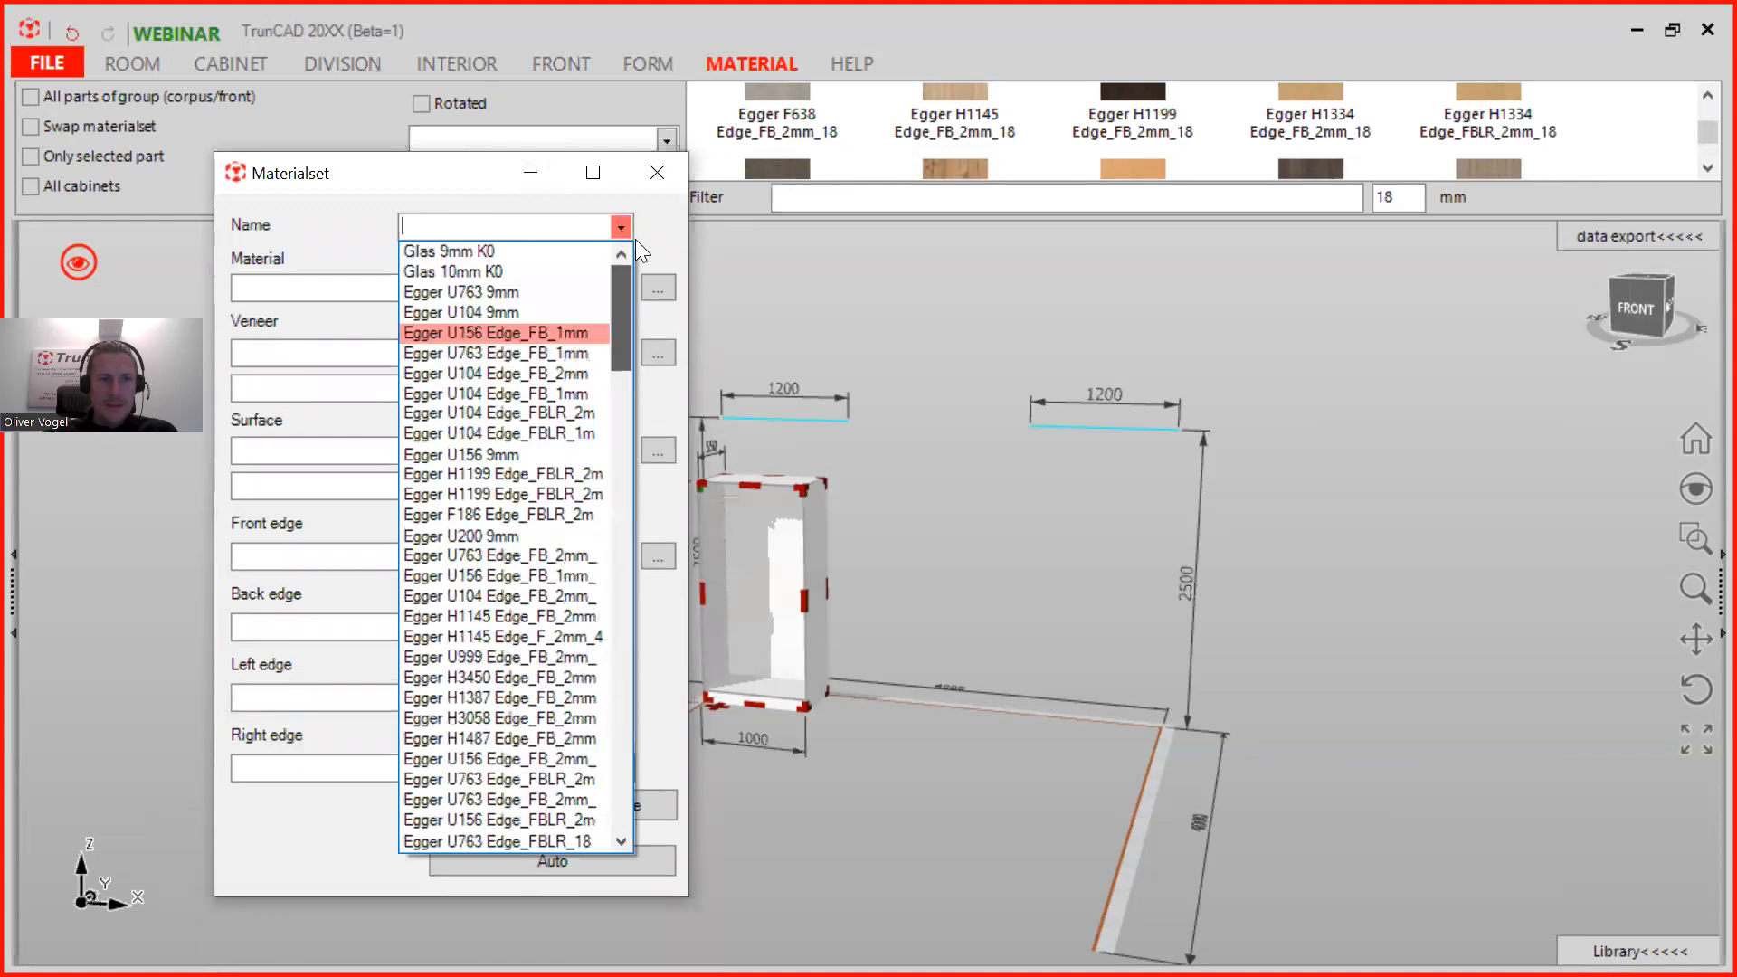
pyautogui.click(487, 174)
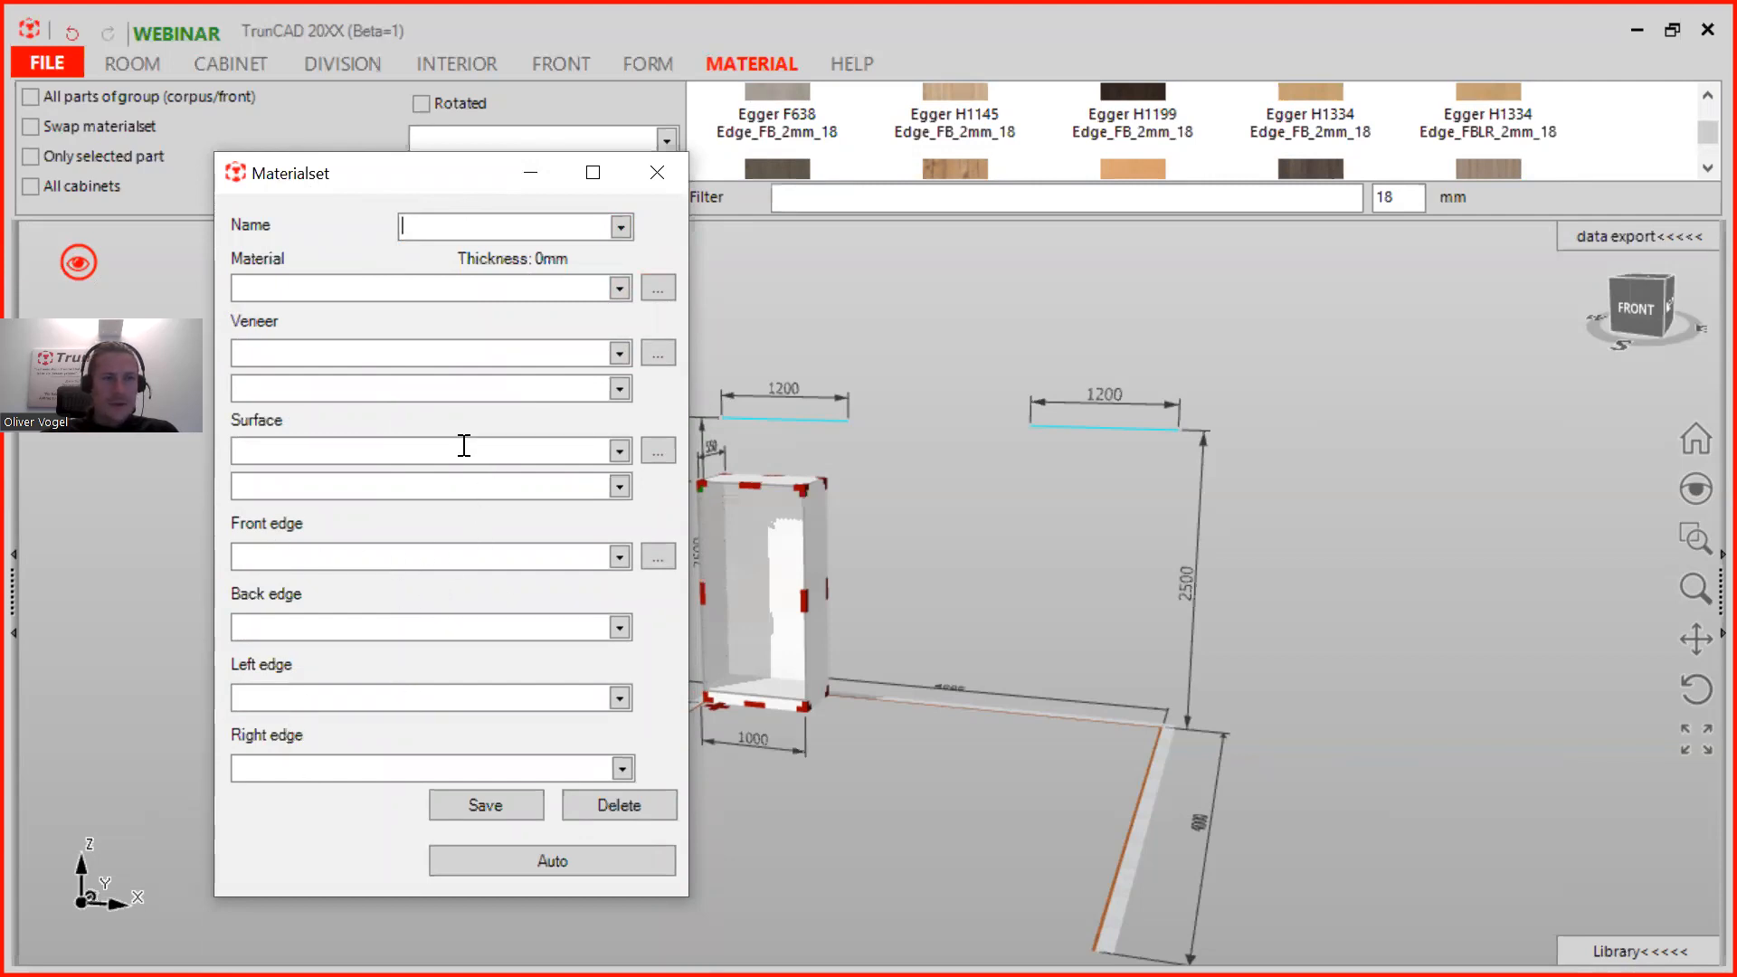
# Step: Open the article editor for the set's material, arrange both windows side by side, and name the article Oak
pyautogui.click(659, 289)
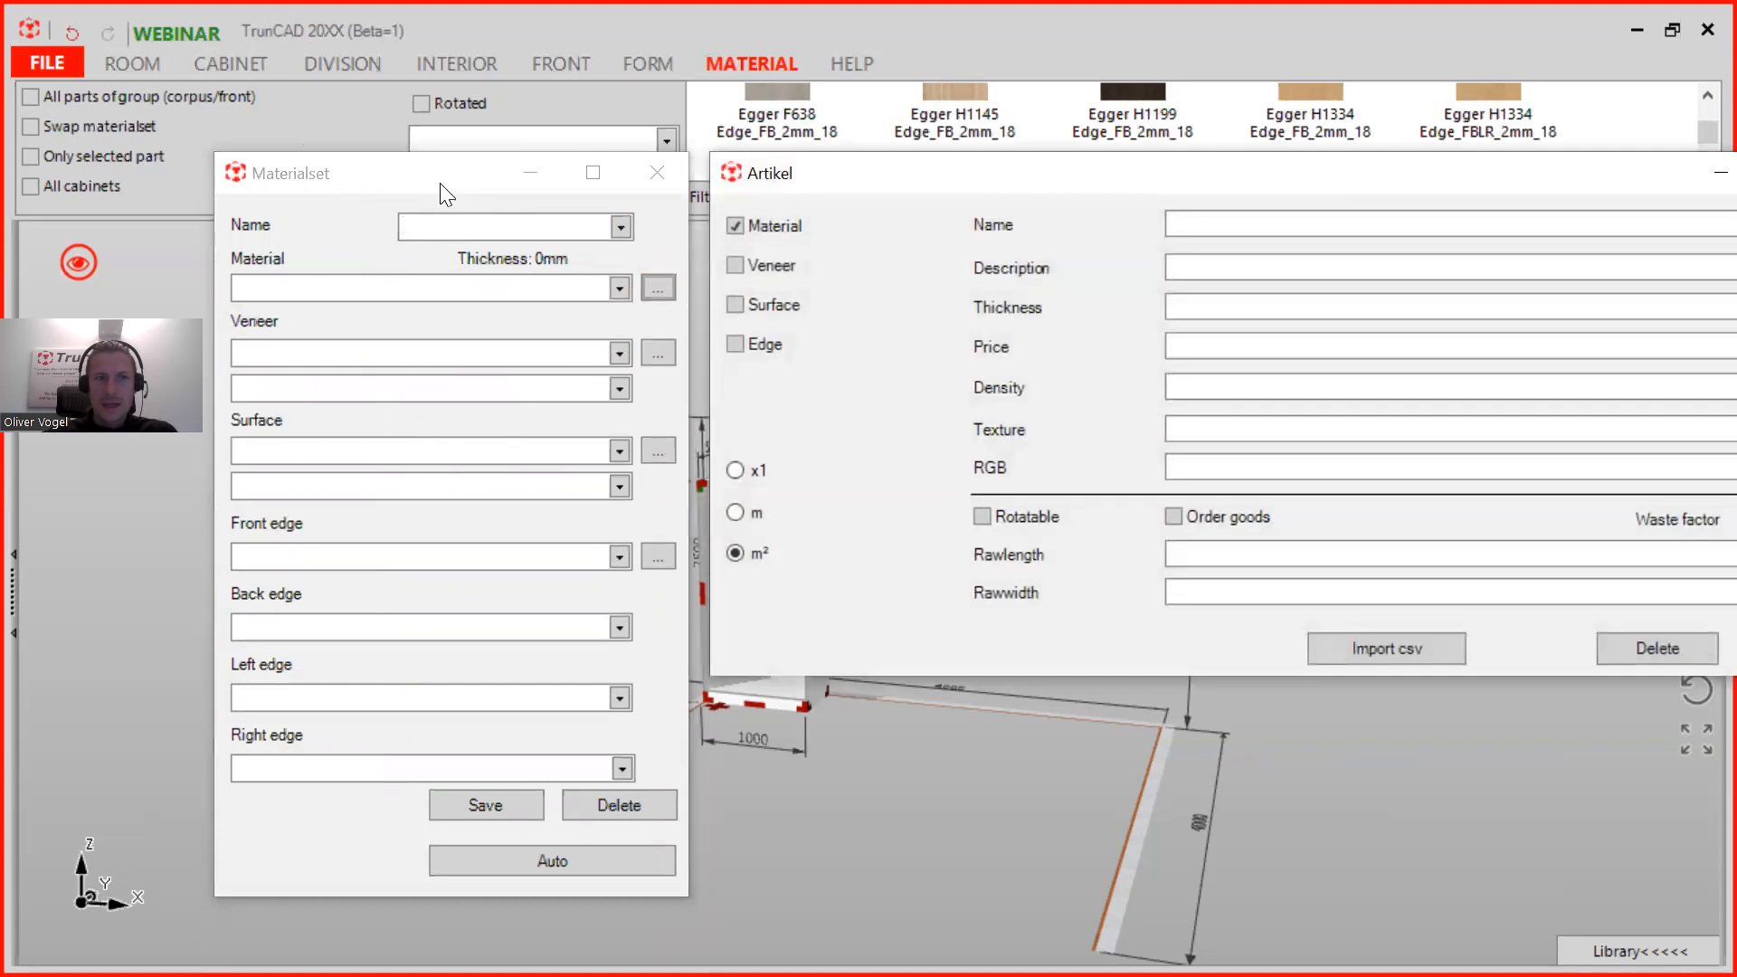
pyautogui.moveTo(404, 184); pyautogui.dragTo(261, 152)
pyautogui.click(993, 184)
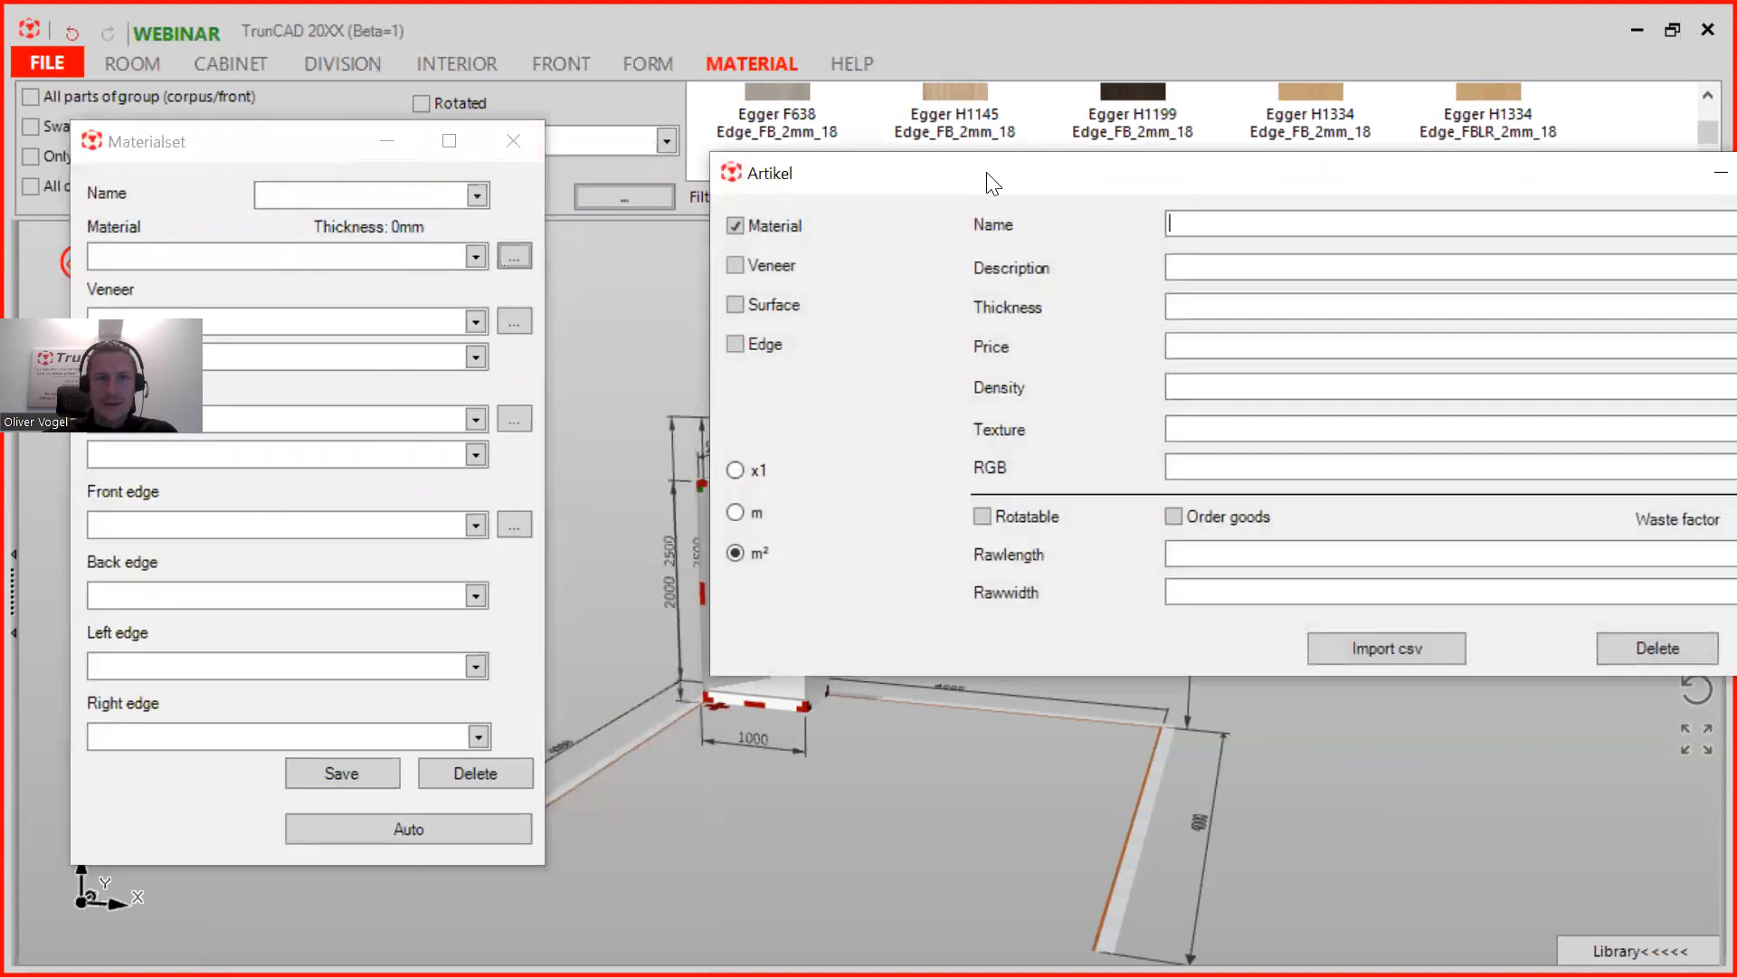
pyautogui.moveTo(993, 184); pyautogui.dragTo(838, 151)
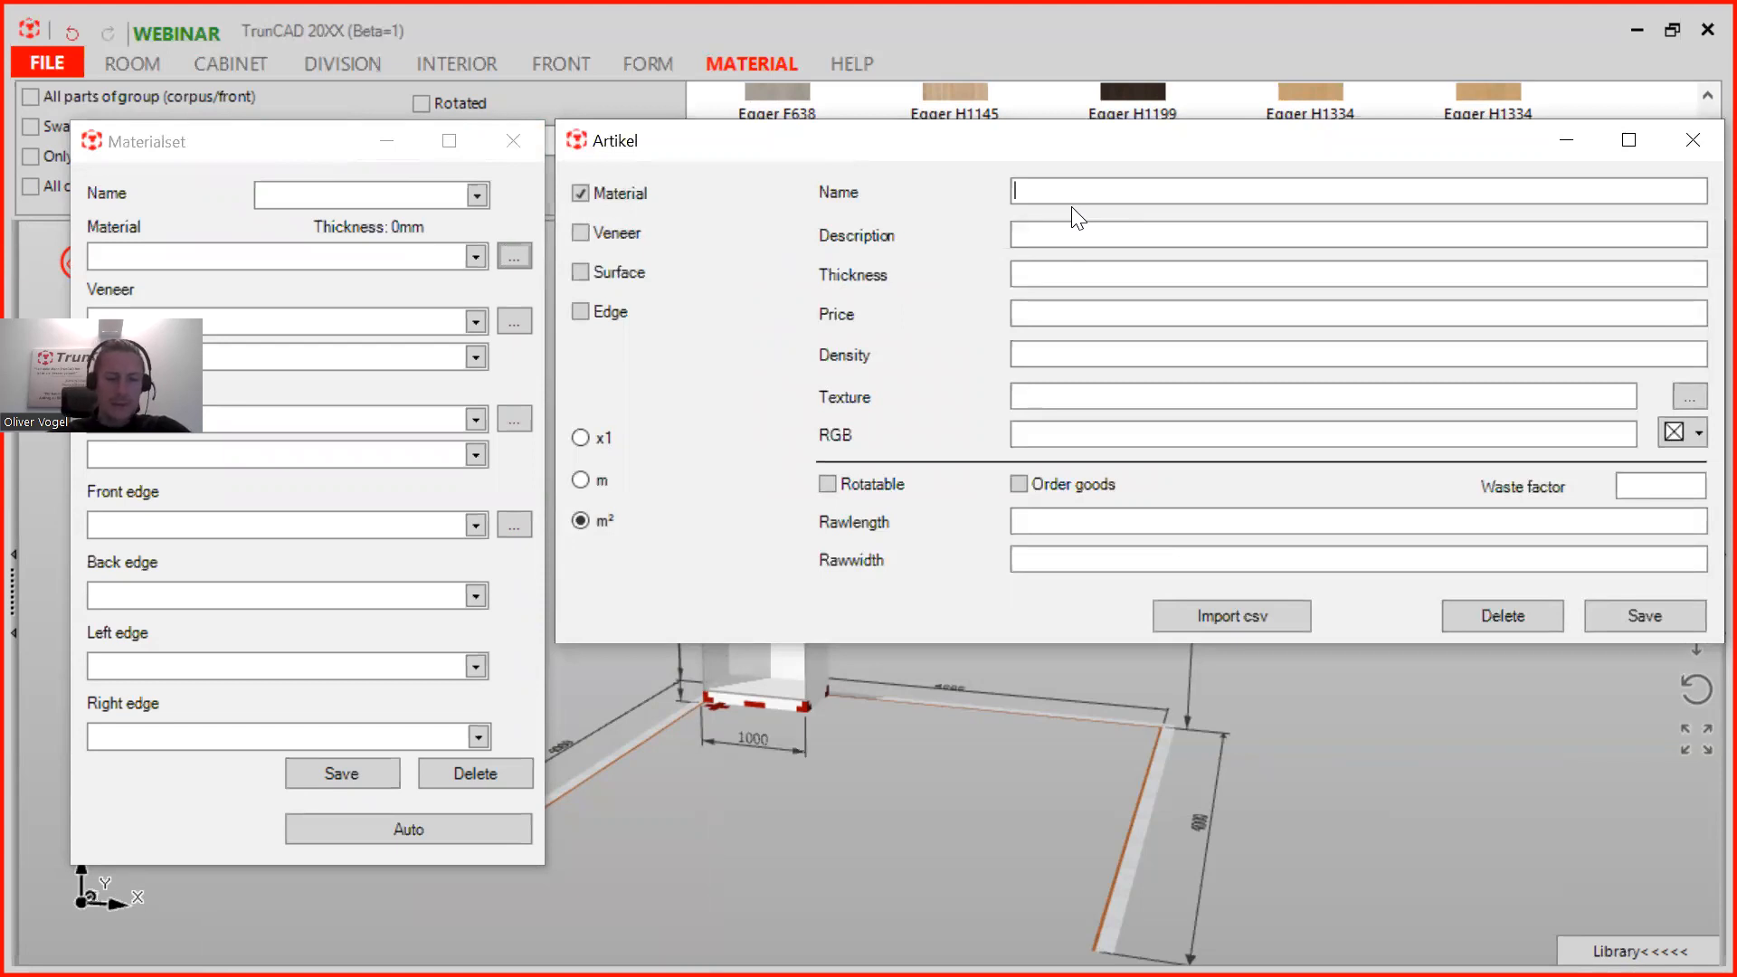
pyautogui.write('Oak')
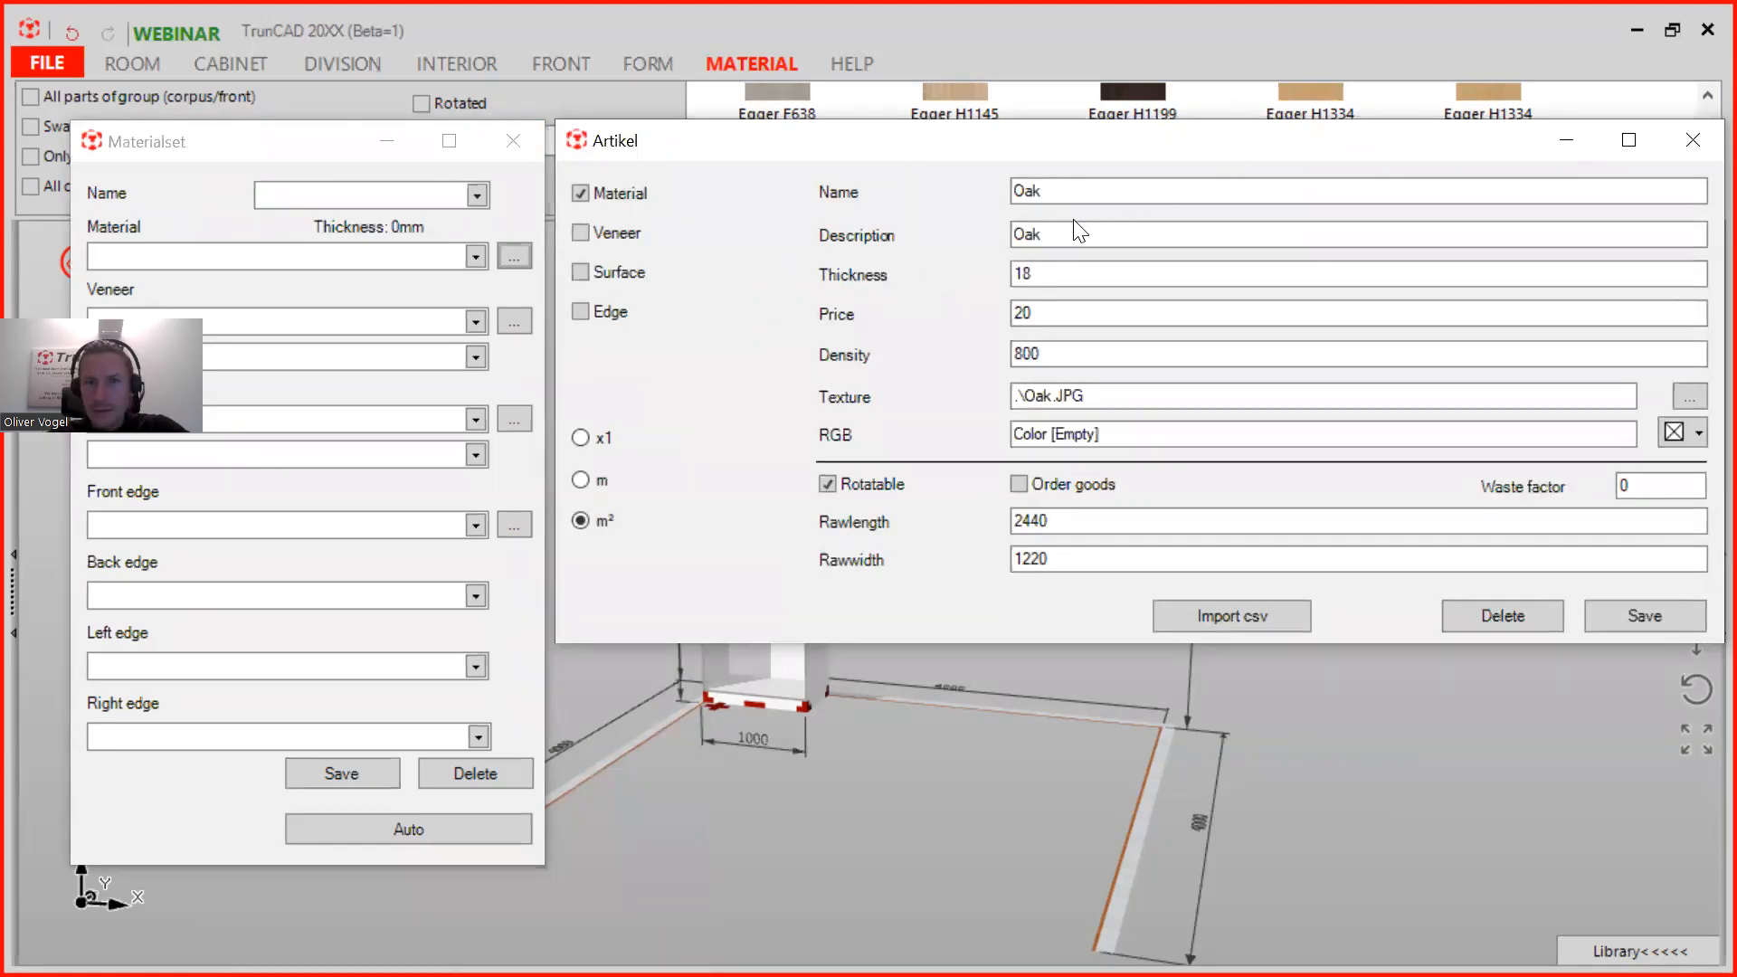
# Step: Clear the Oak article's thickness, price, density, texture, RGB, raw length and raw width, and turn off Rotatable
pyautogui.doubleClick(1082, 273)
pyautogui.press('BackSpace')
pyautogui.doubleClick(1072, 565)
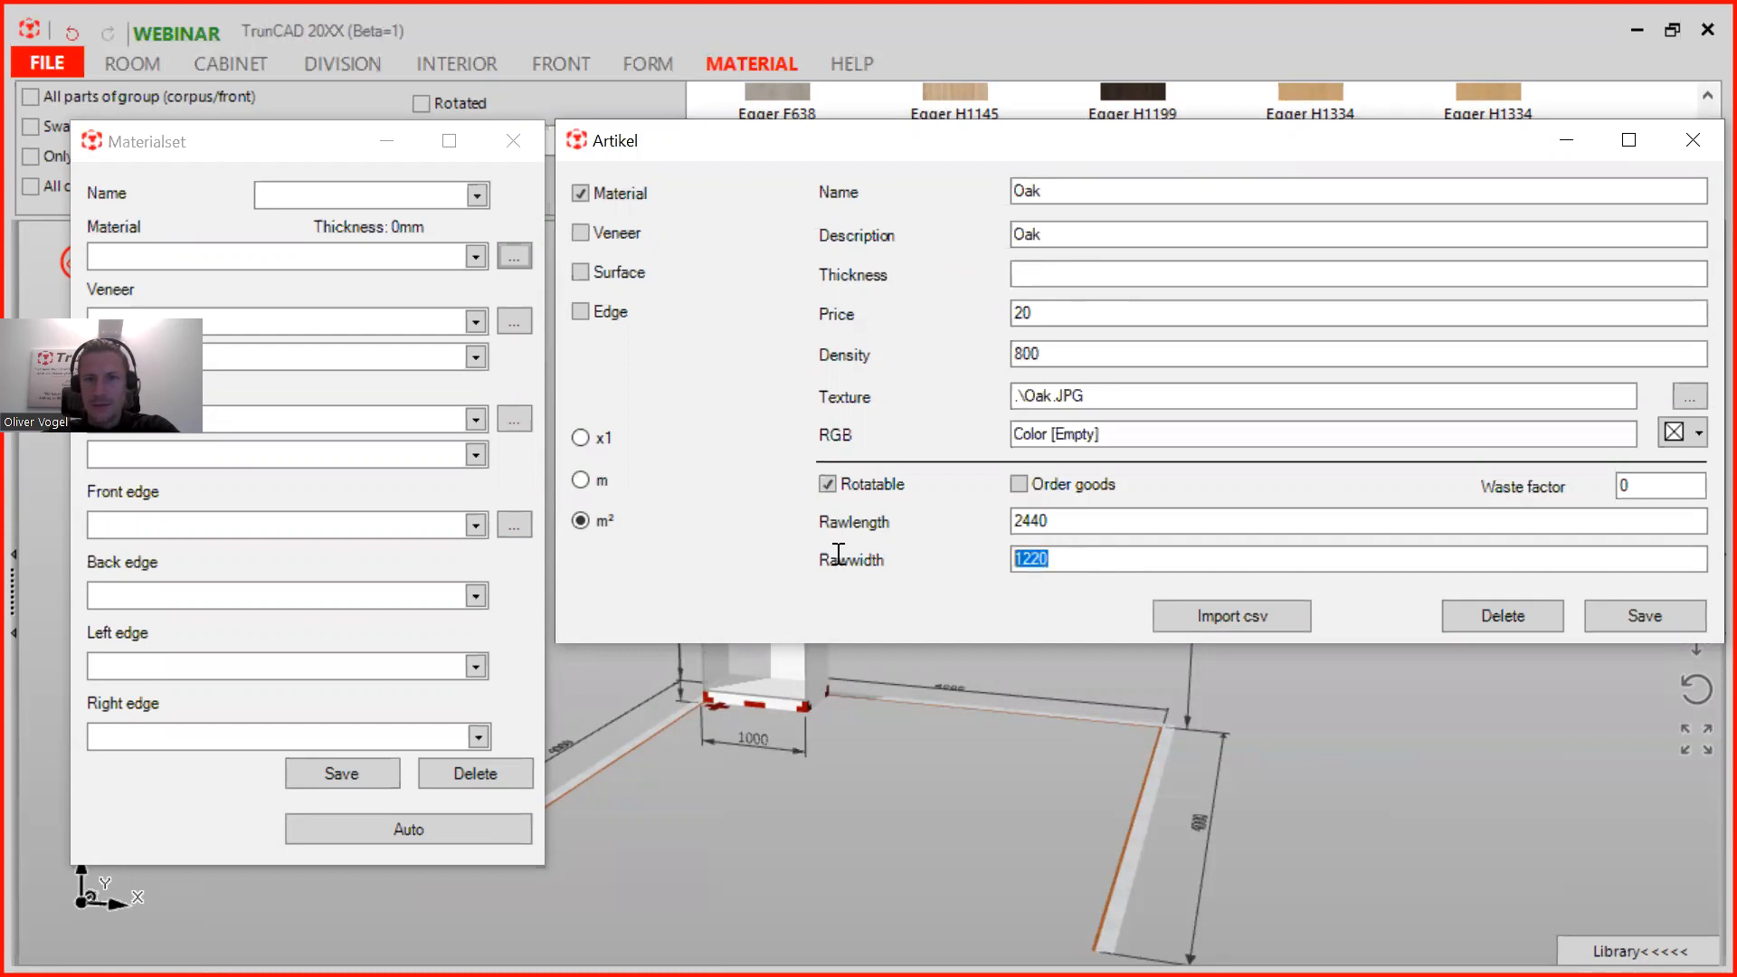
pyautogui.press('BackSpace')
pyautogui.doubleClick(1086, 517)
pyautogui.press('BackSpace')
pyautogui.doubleClick(1077, 434)
pyautogui.moveTo(1131, 398); pyautogui.dragTo(864, 399)
pyautogui.press('BackSpace')
pyautogui.moveTo(1097, 359); pyautogui.dragTo(878, 355)
pyautogui.moveTo(1067, 319); pyautogui.dragTo(905, 321)
pyautogui.press('BackSpace')
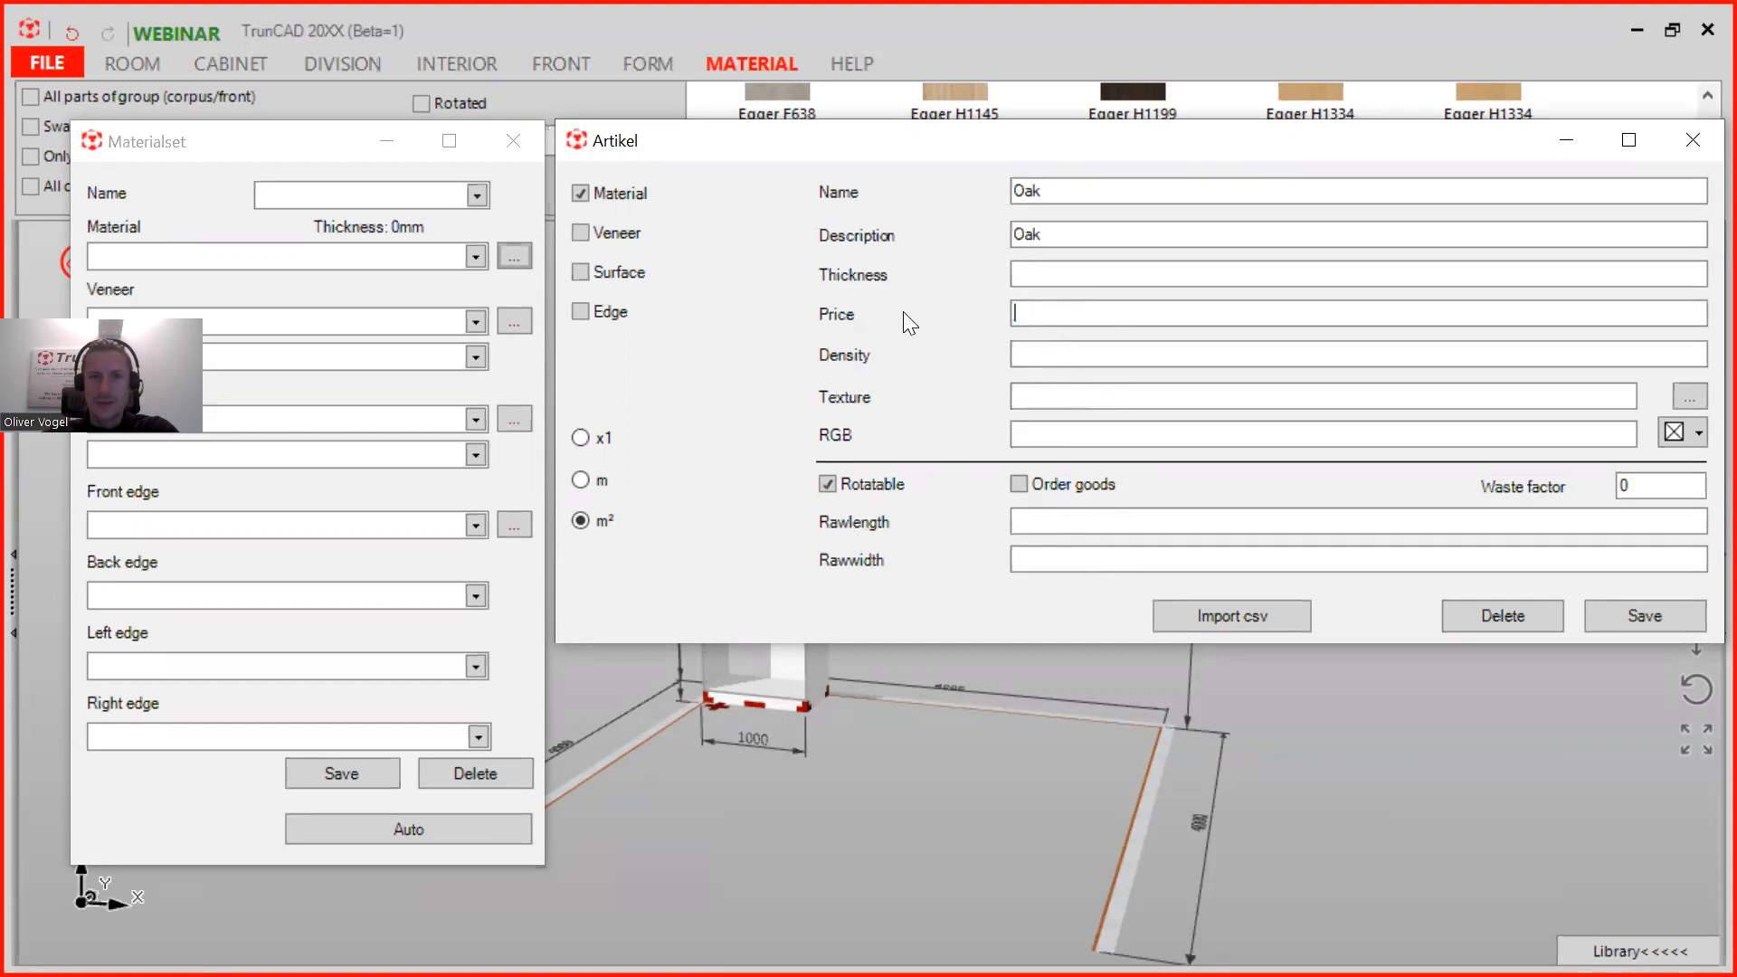
pyautogui.click(827, 484)
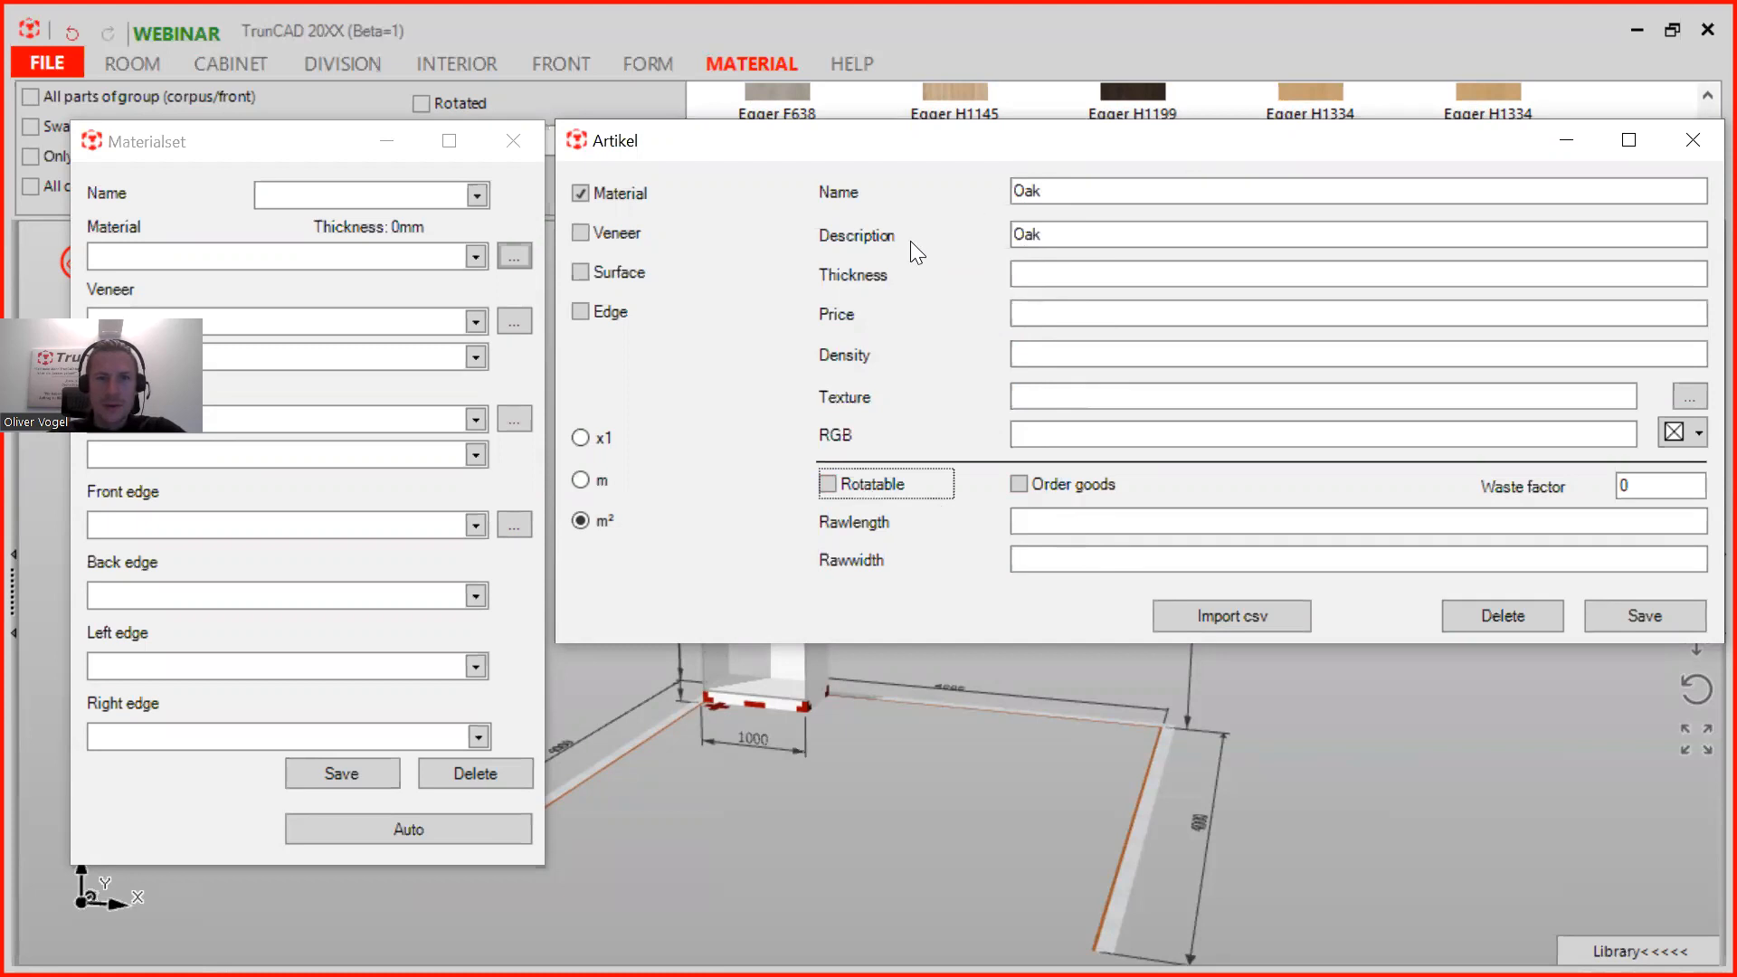
# Step: Set the Oak article's thickness to 18 and its price to 25
pyautogui.click(1057, 275)
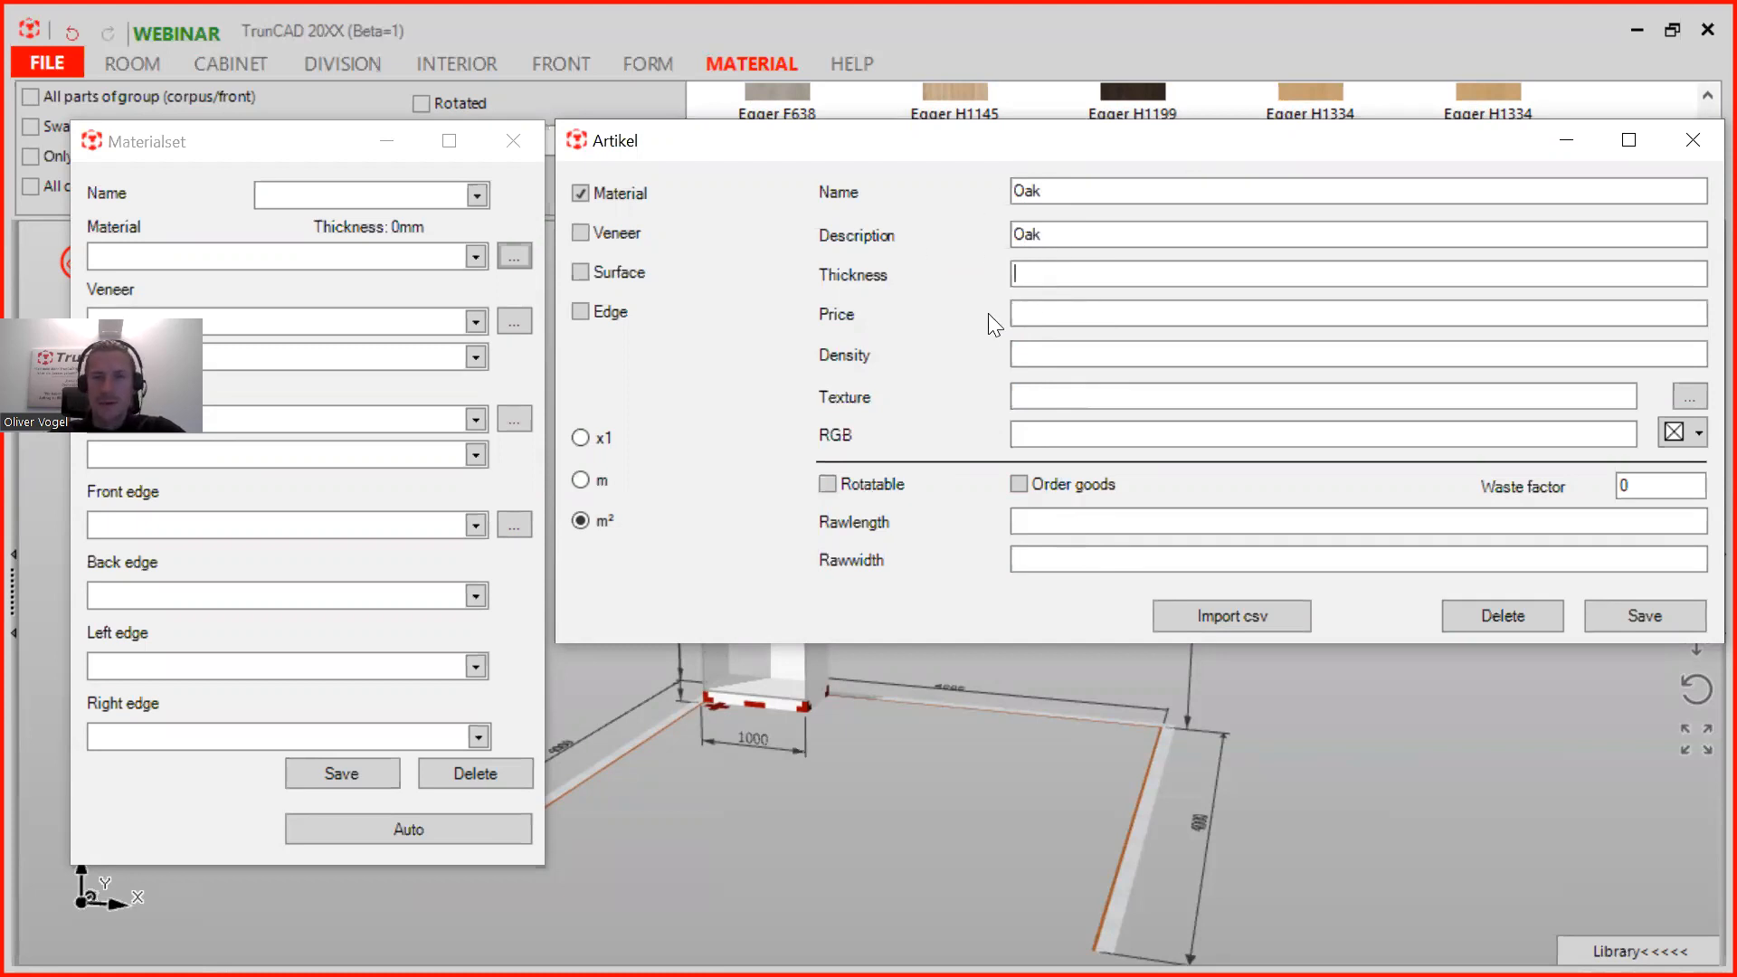
pyautogui.write('18')
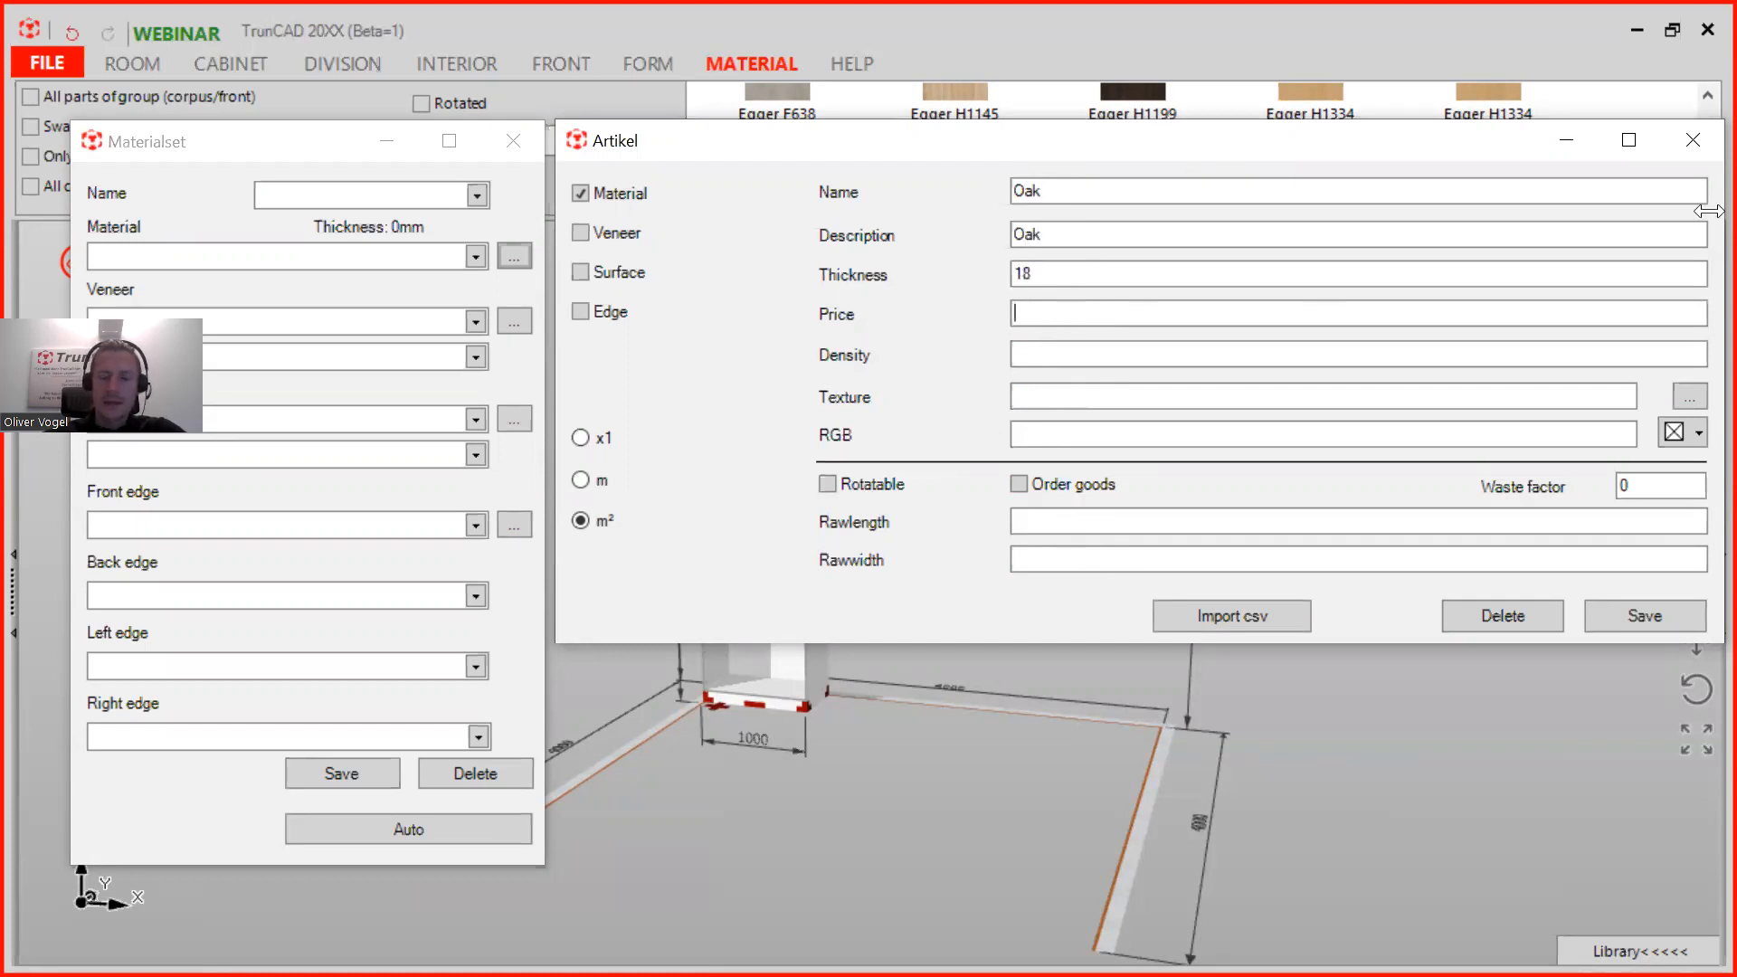
pyautogui.write('25')
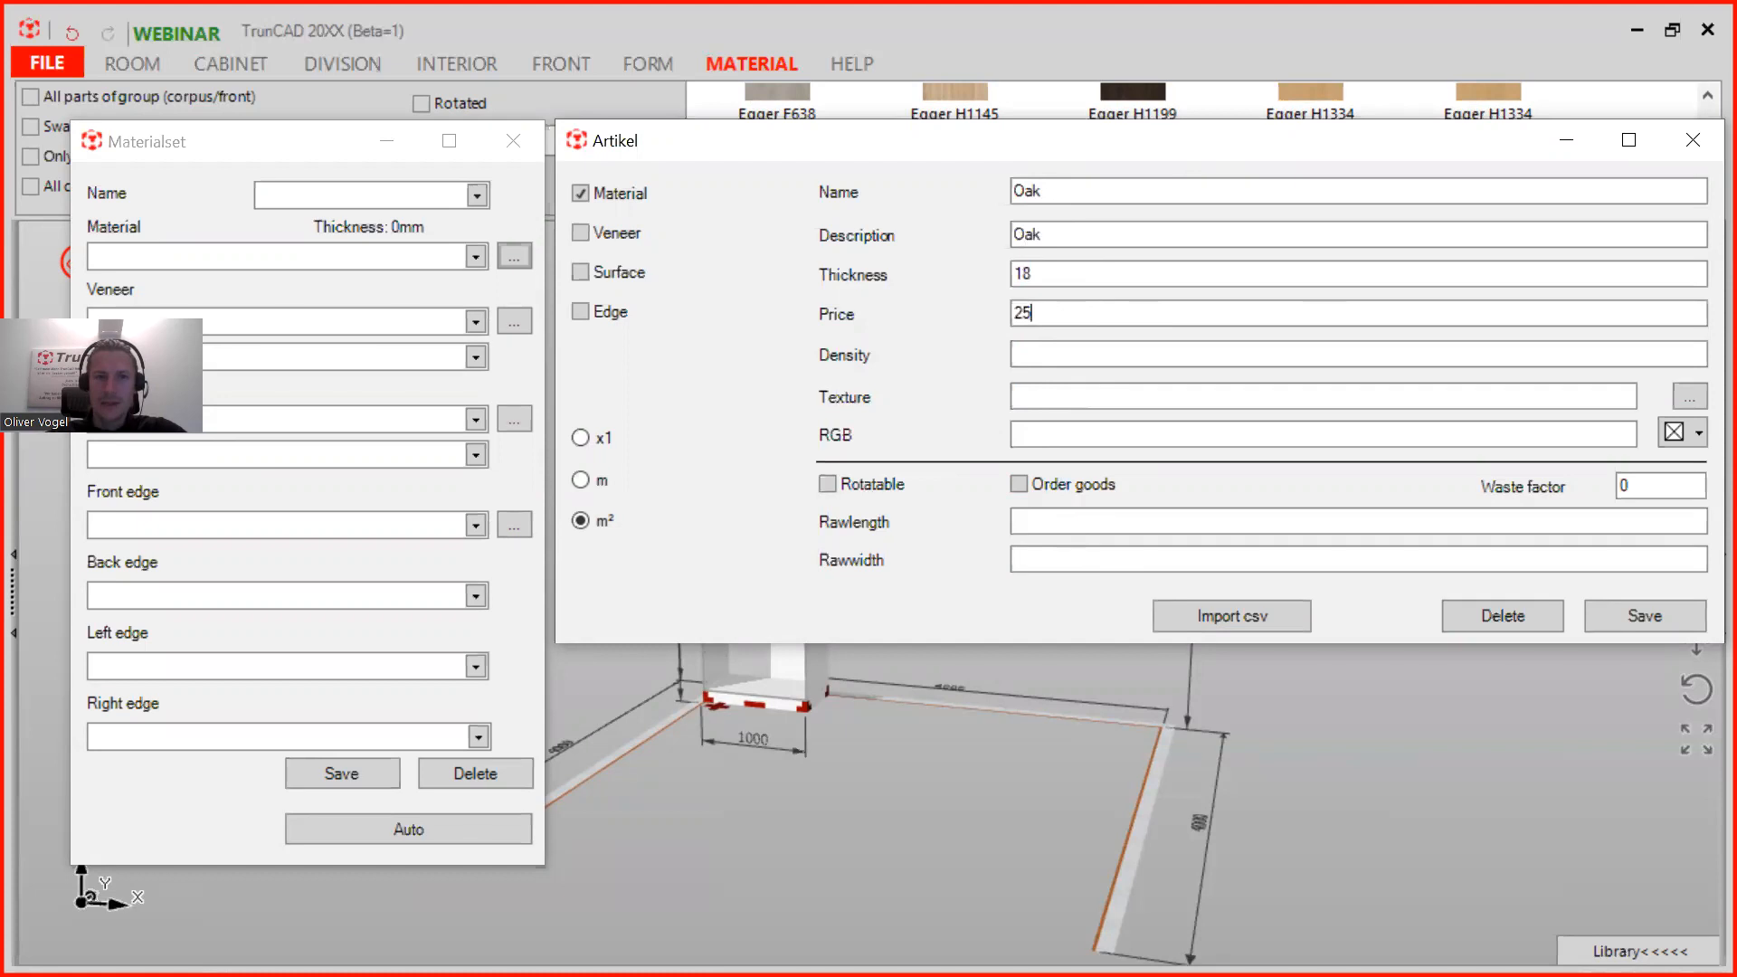
# Step: Set the Oak article's density to 800
pyautogui.click(1018, 349)
pyautogui.write('800')
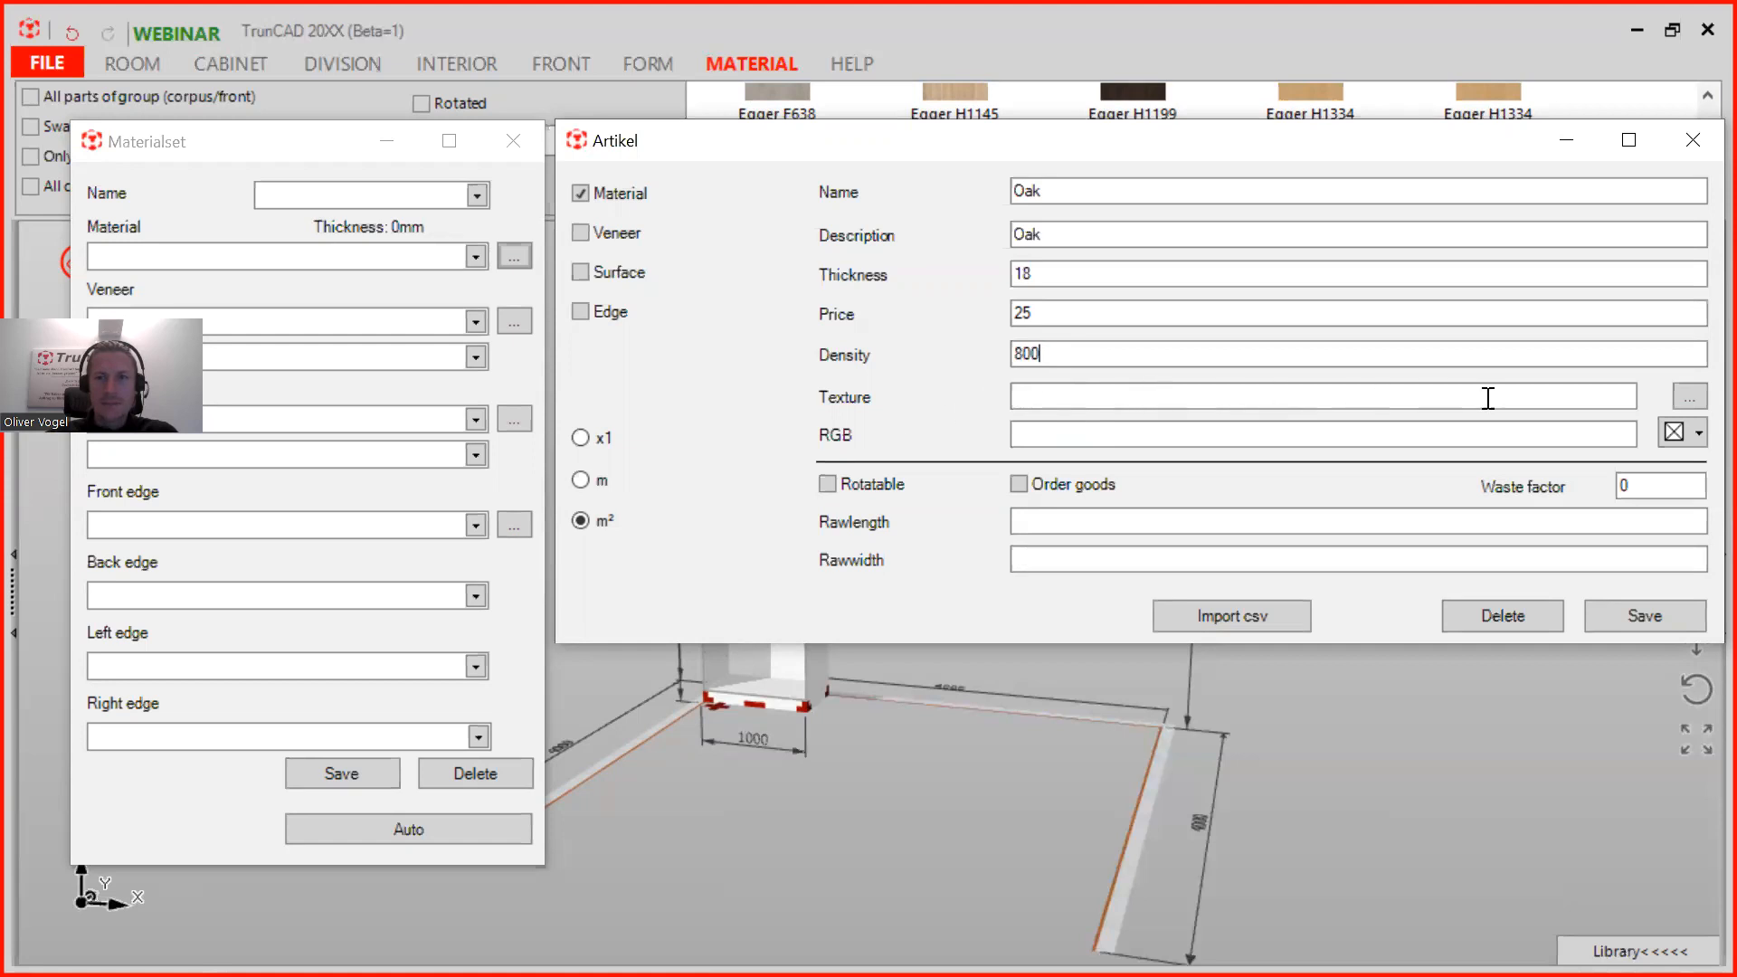
# Step: Examine the texture files and the path of the Textur folder from the article's texture picker without choosing one
pyautogui.click(1690, 396)
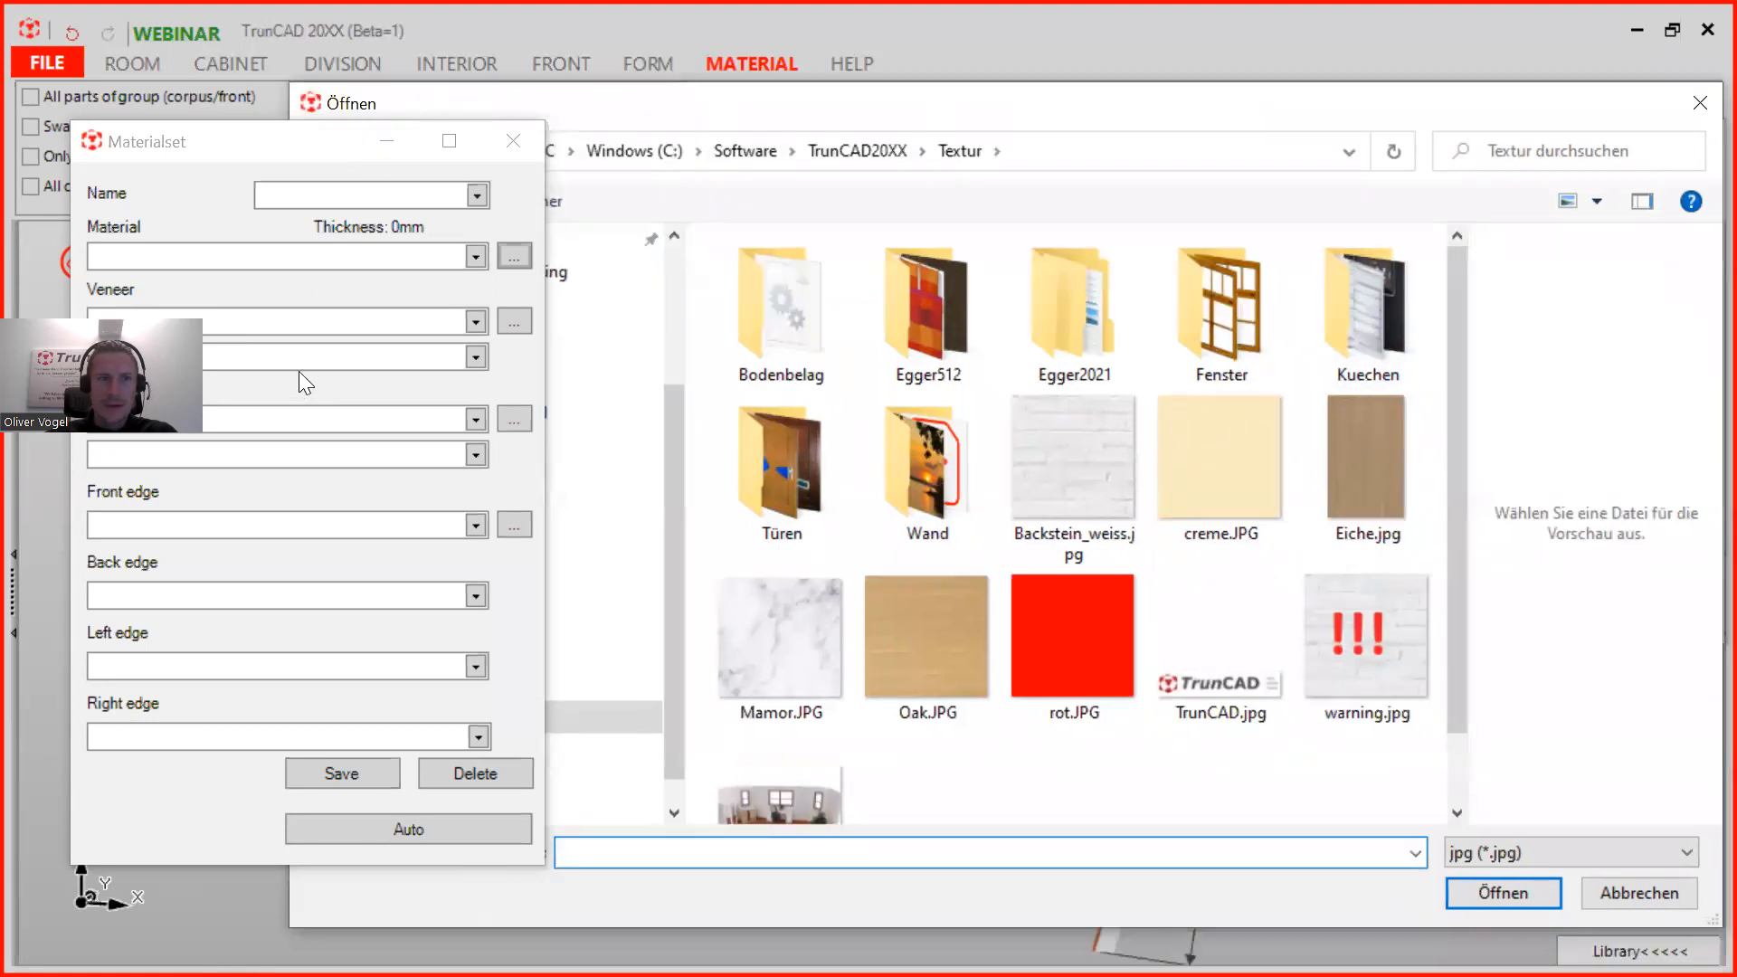
pyautogui.moveTo(823, 118); pyautogui.dragTo(1050, 117)
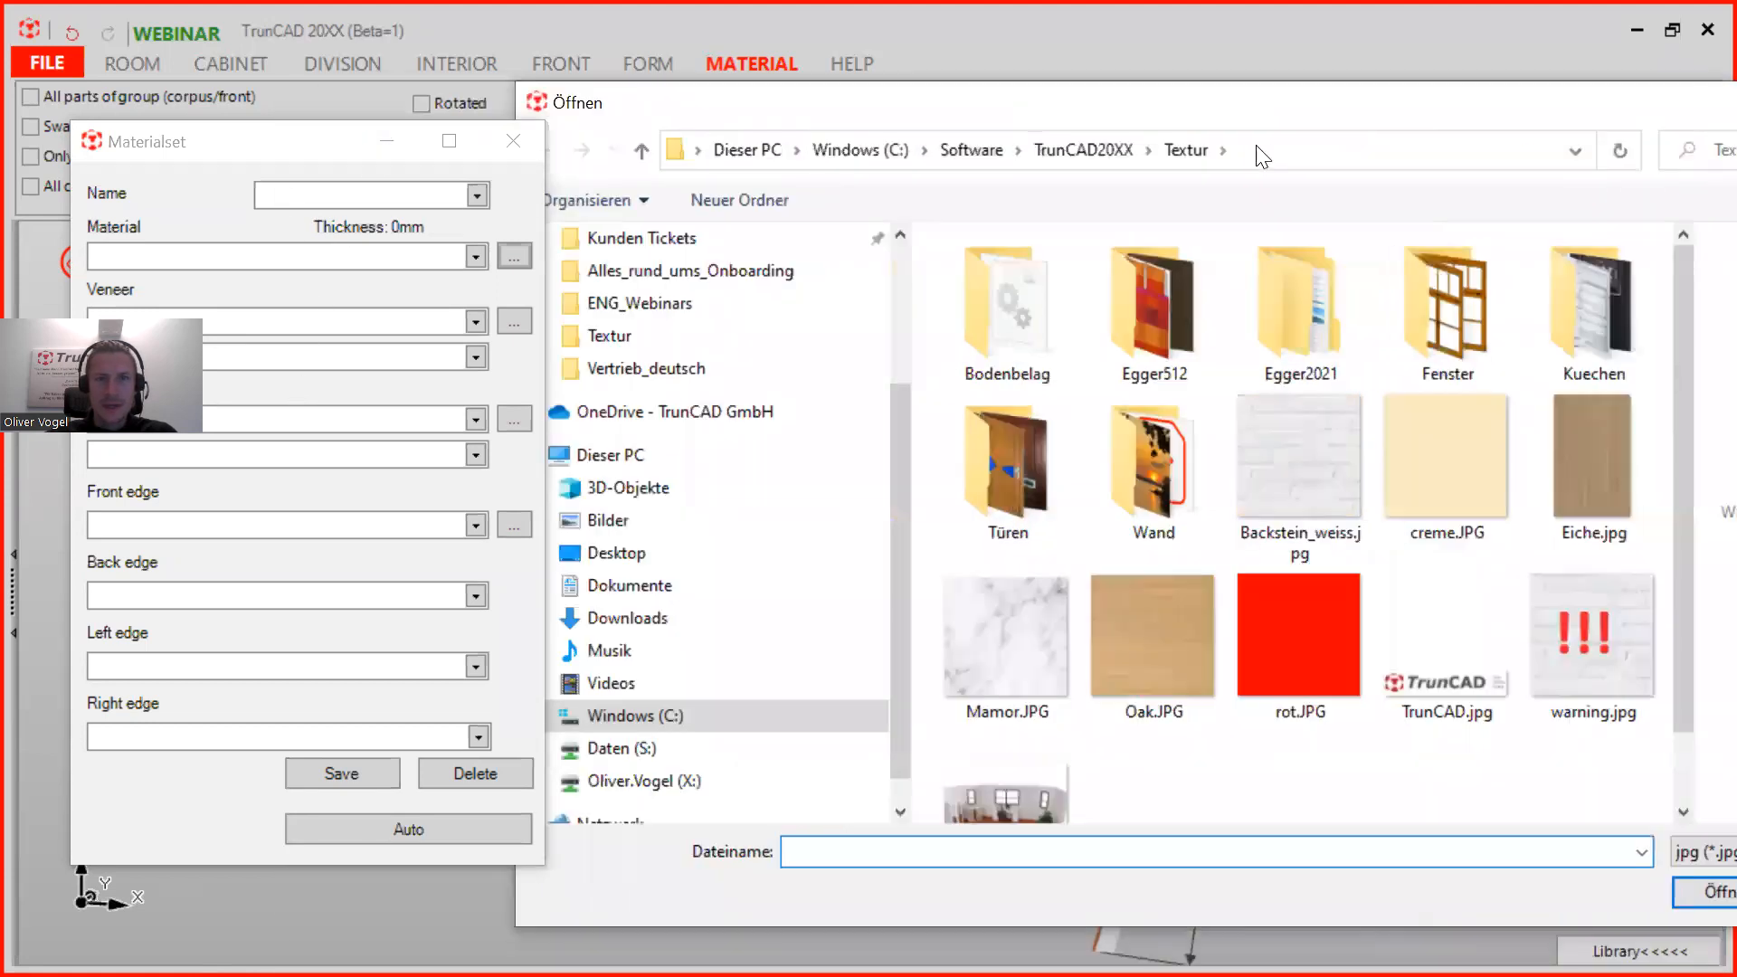
pyautogui.click(1280, 151)
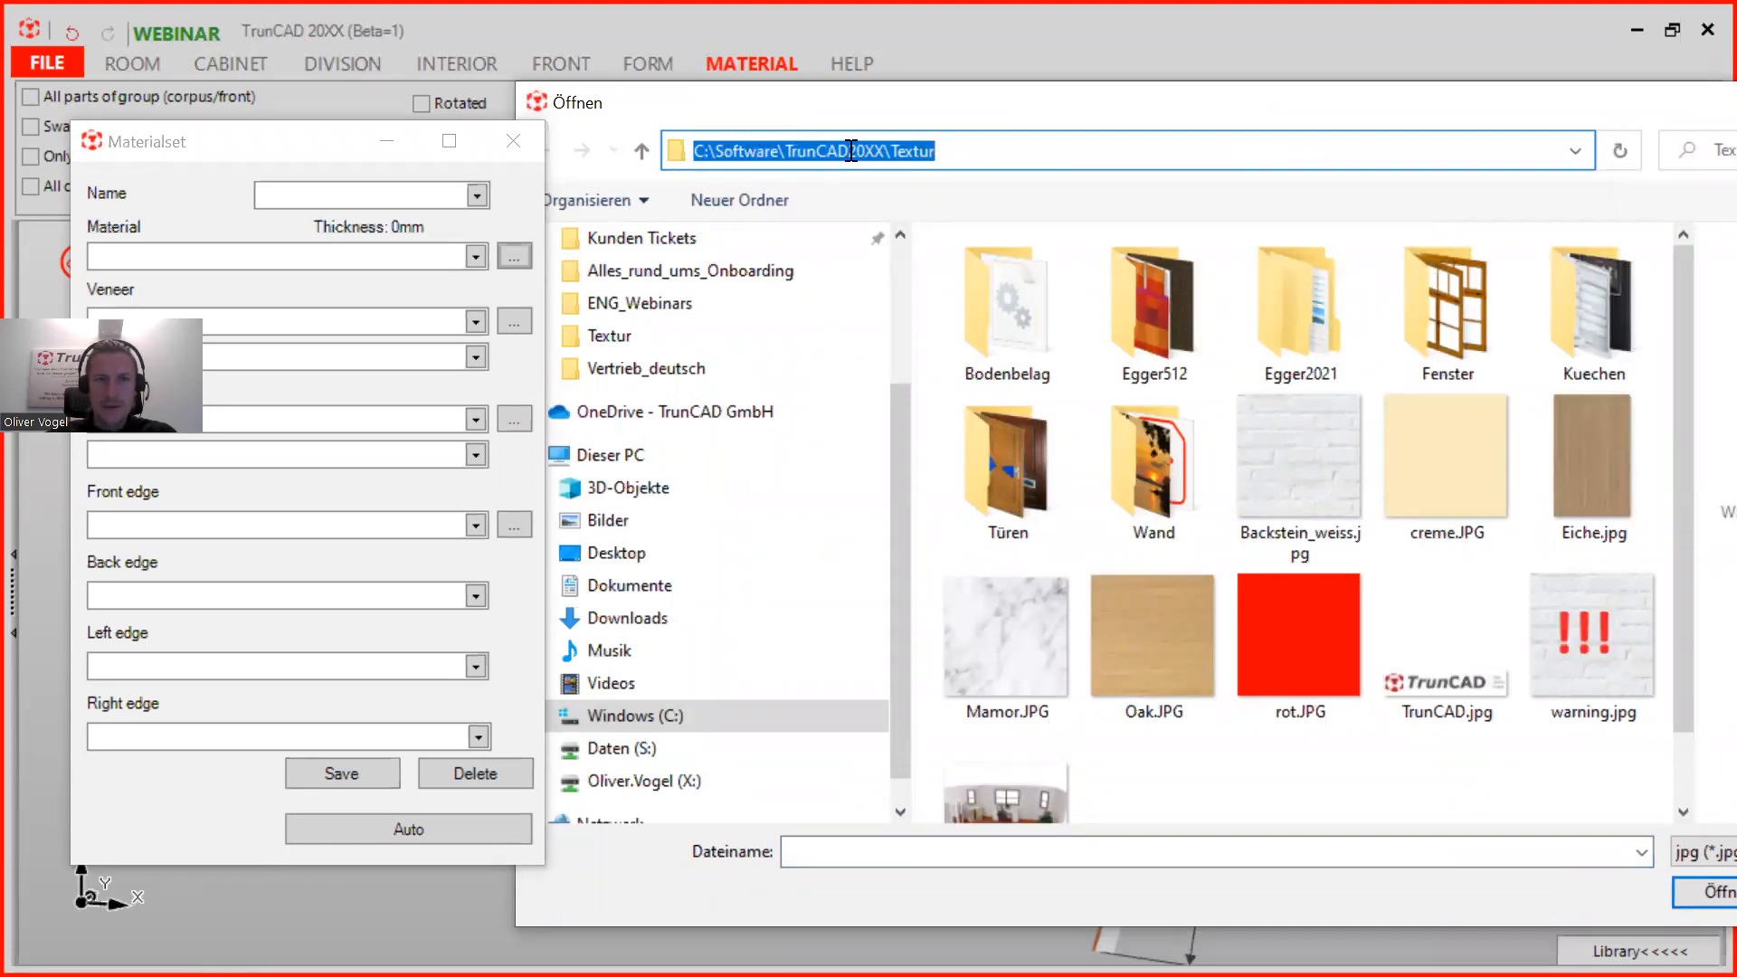
pyautogui.moveTo(1448, 113); pyautogui.dragTo(1225, 113)
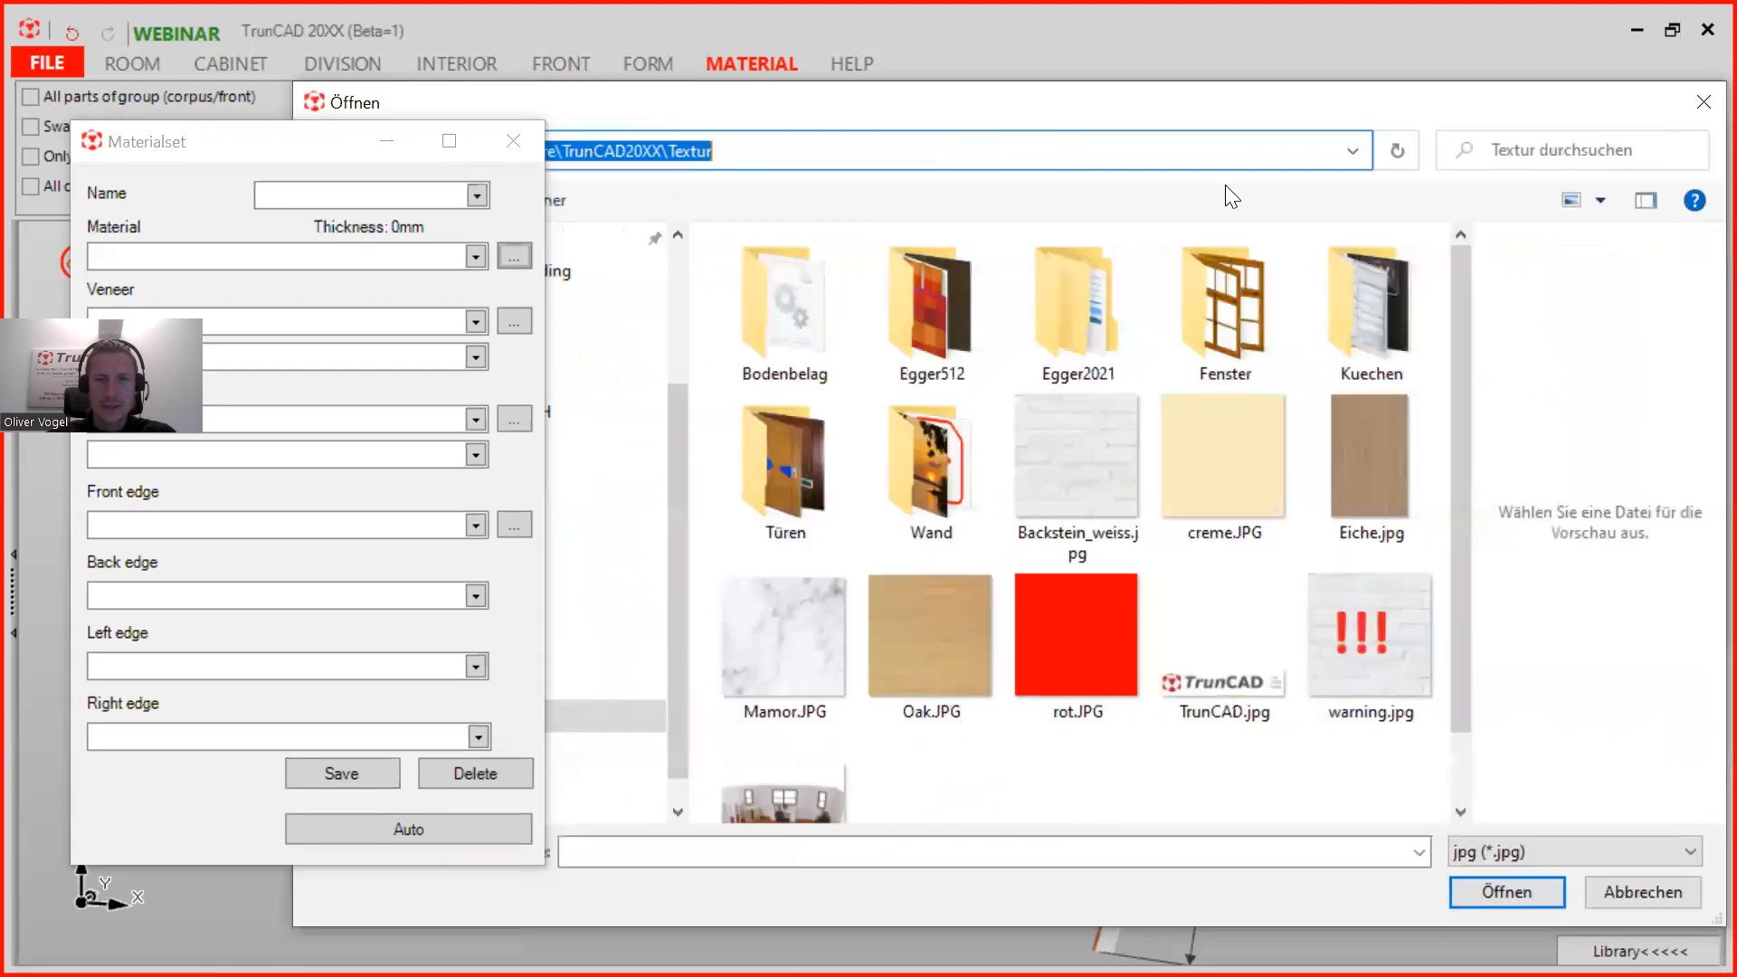
pyautogui.scroll(-1, 994, 526)
pyautogui.scroll(1, 994, 527)
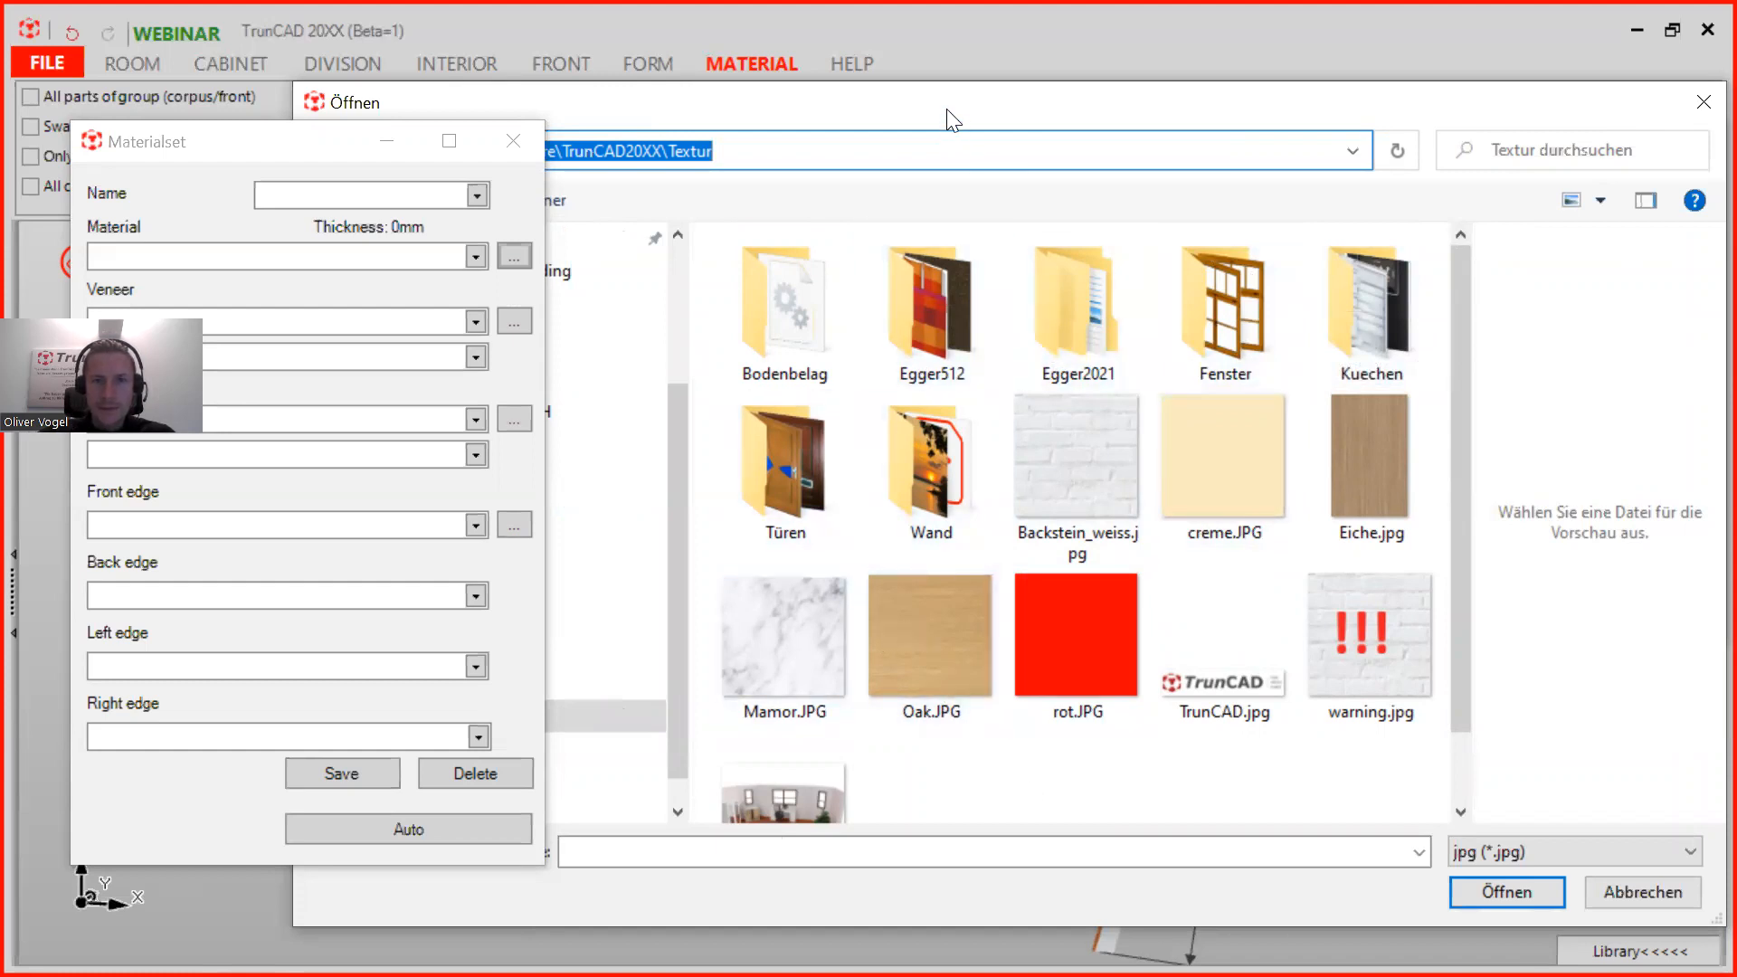
pyautogui.moveTo(947, 108); pyautogui.dragTo(946, 62)
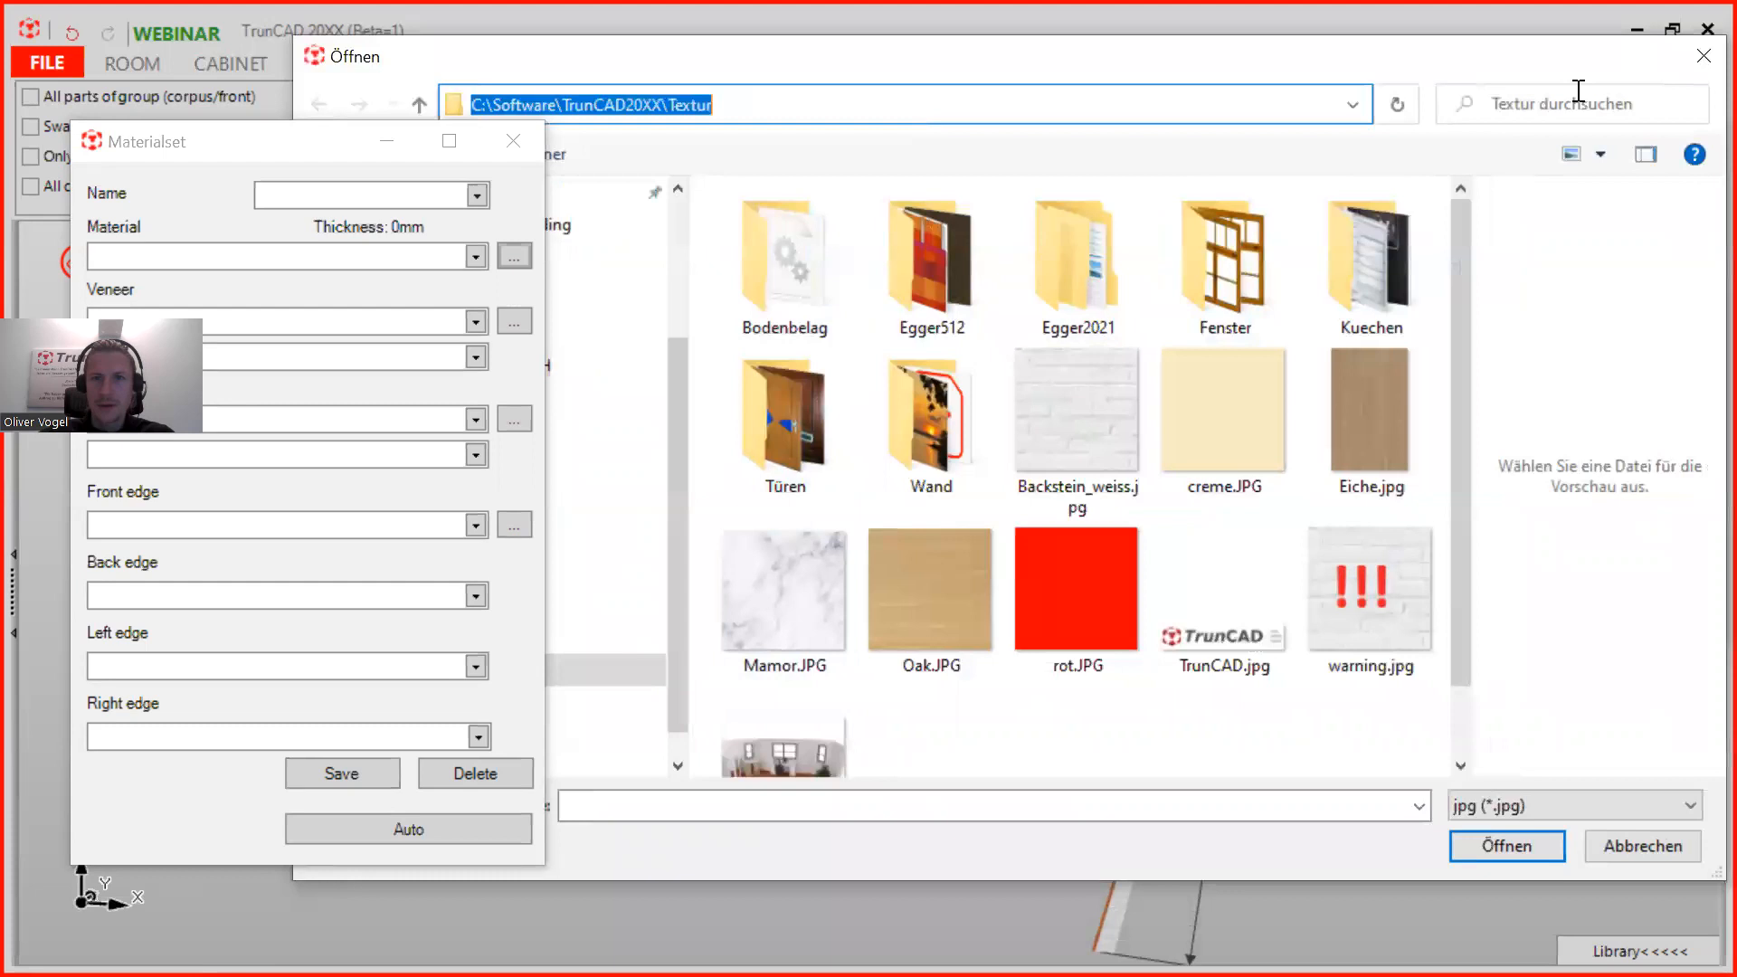
pyautogui.click(1699, 60)
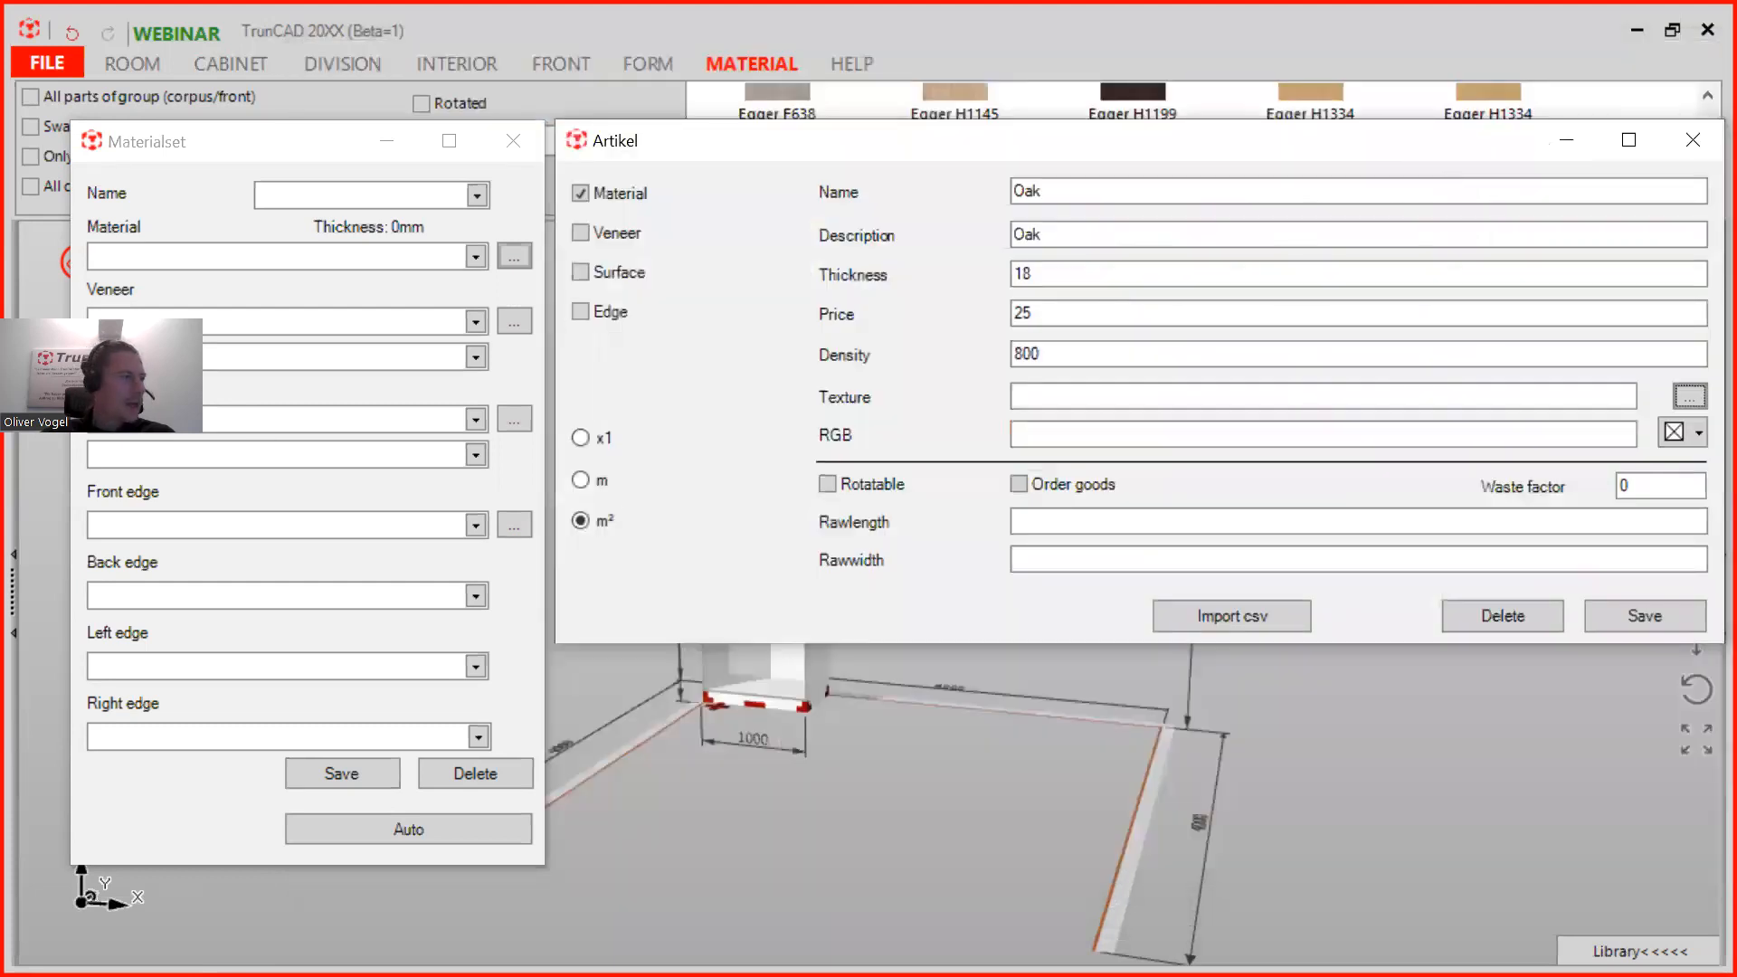
# Step: Switch to the browser's oak texture image result, maximize it, and move the Materialset window off the image
pyautogui.click(1637, 30)
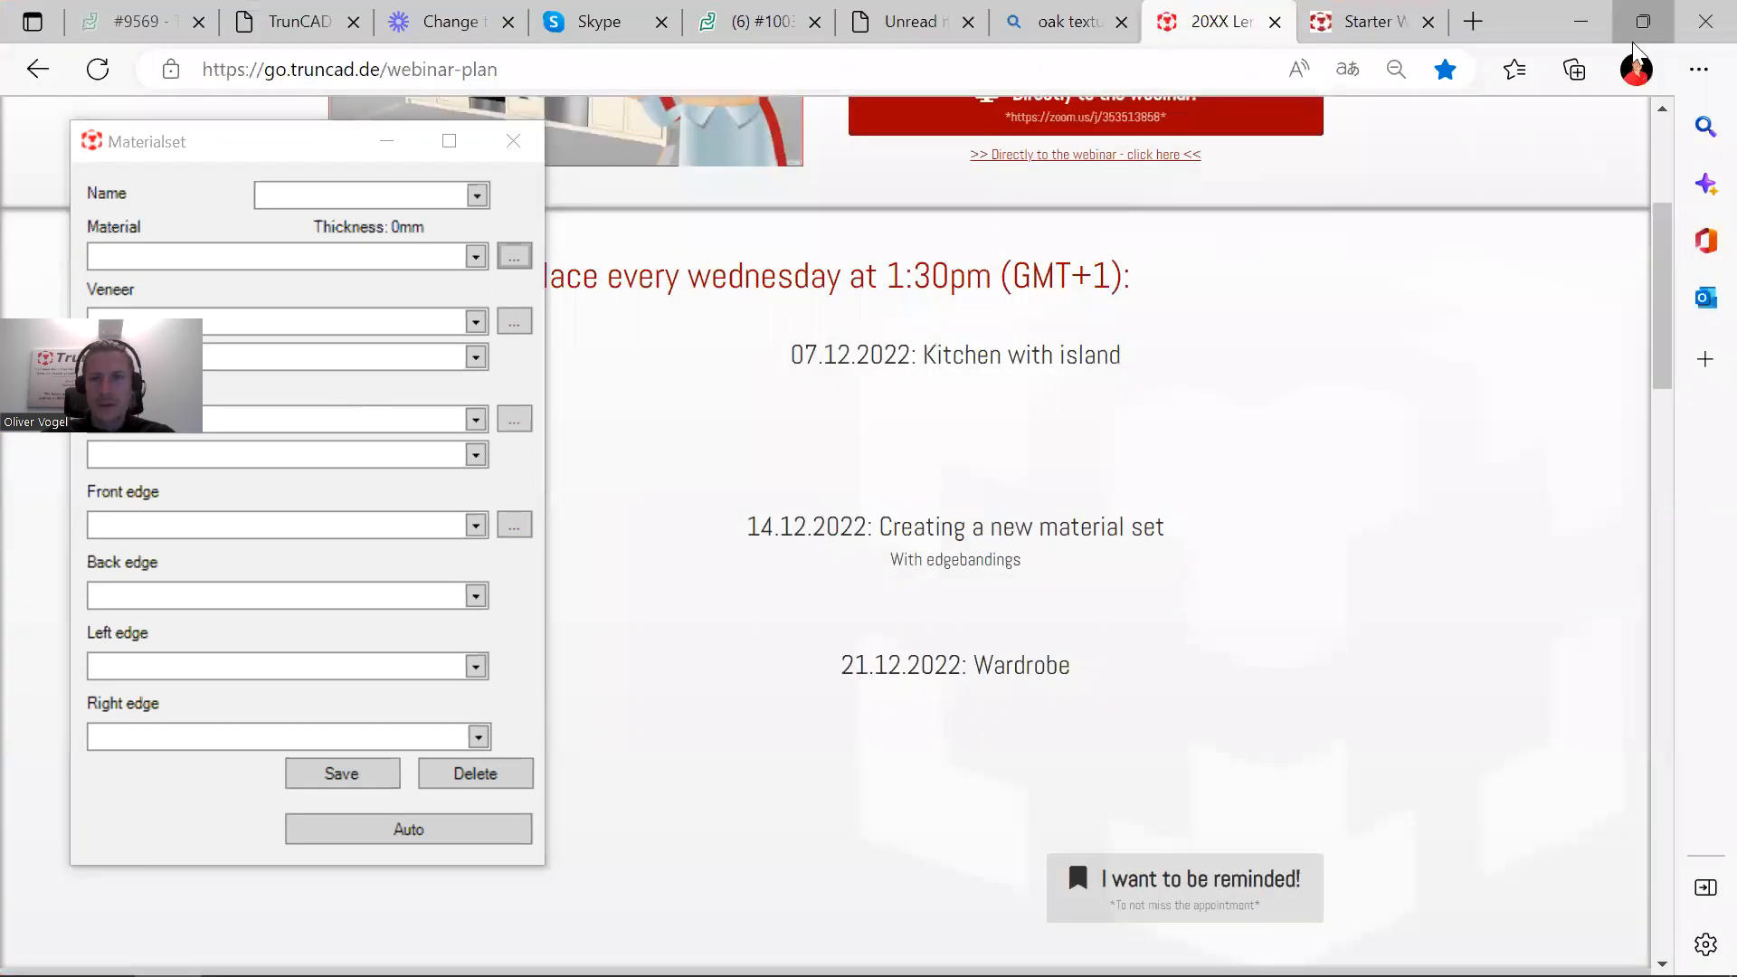
pyautogui.click(1643, 20)
pyautogui.click(1023, 70)
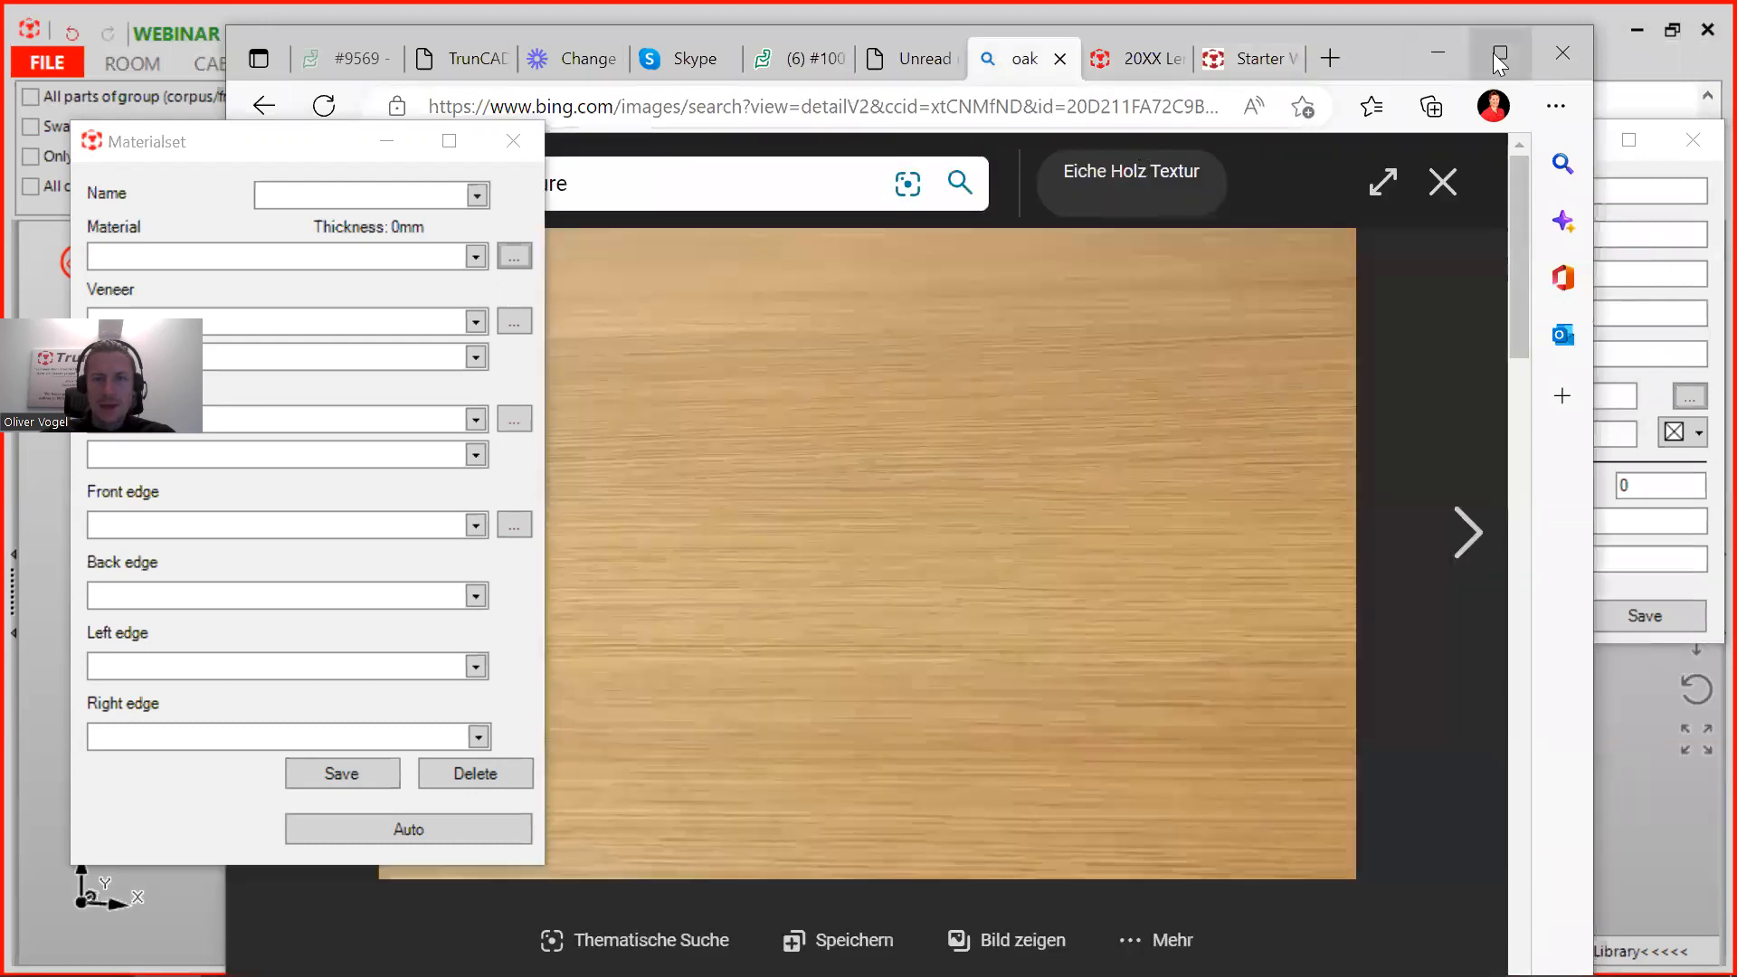
pyautogui.click(1500, 60)
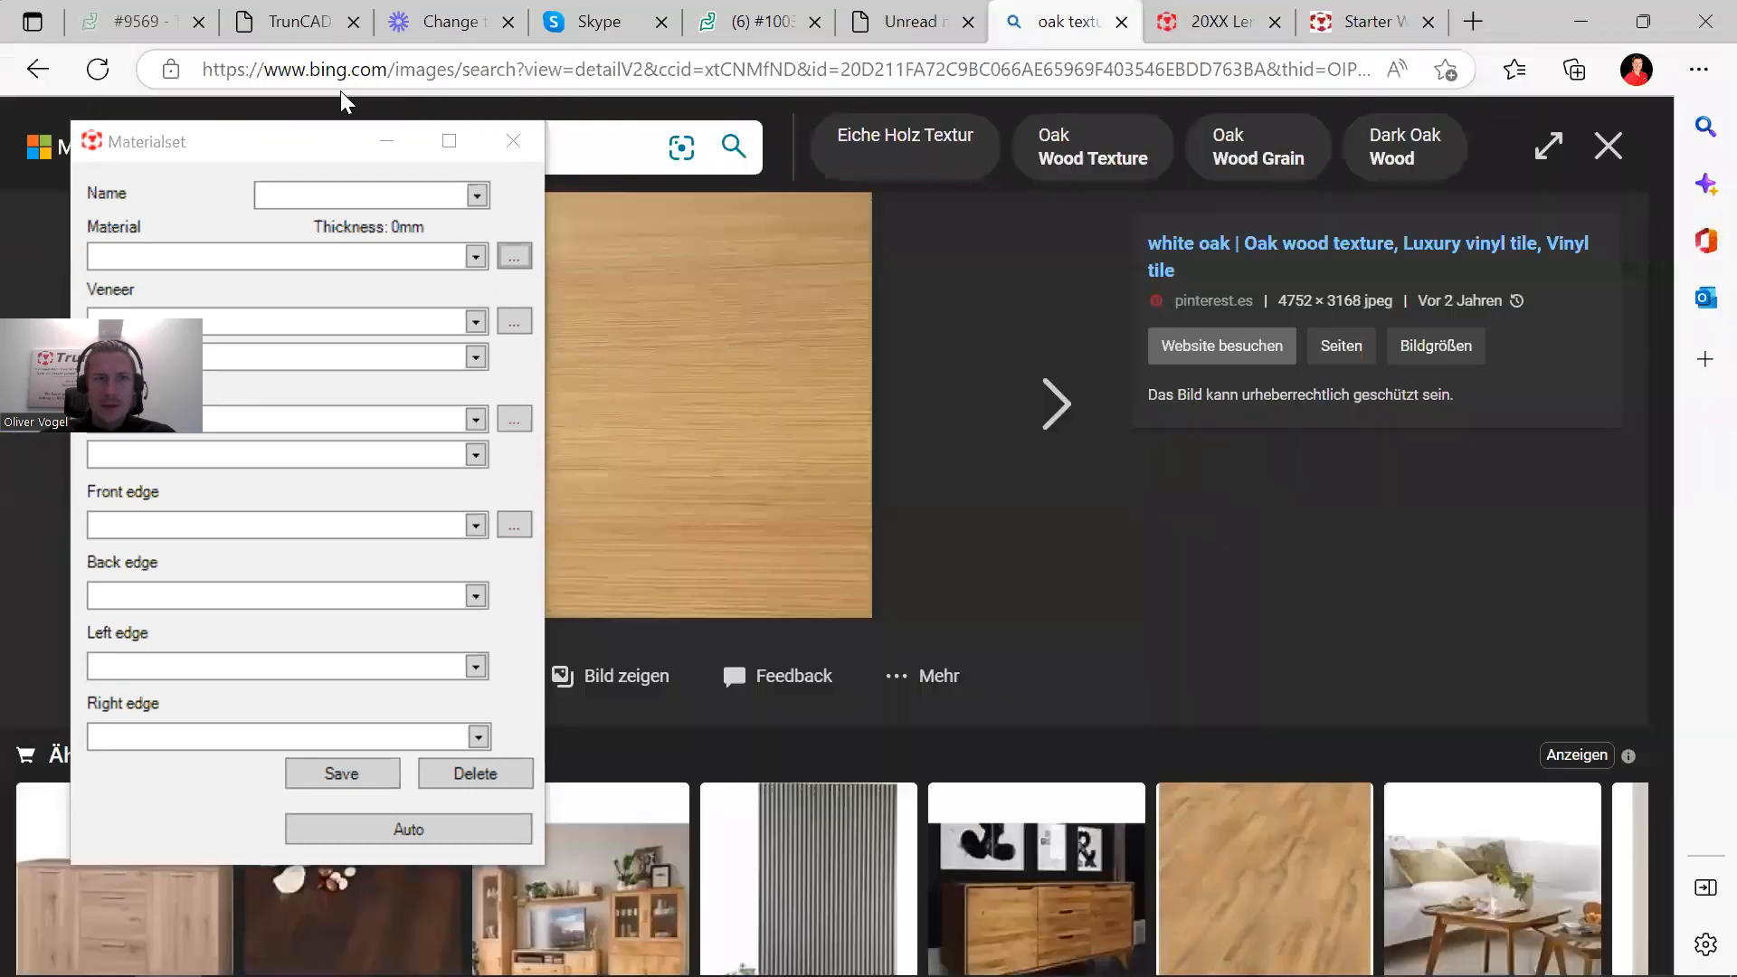
pyautogui.click(328, 150)
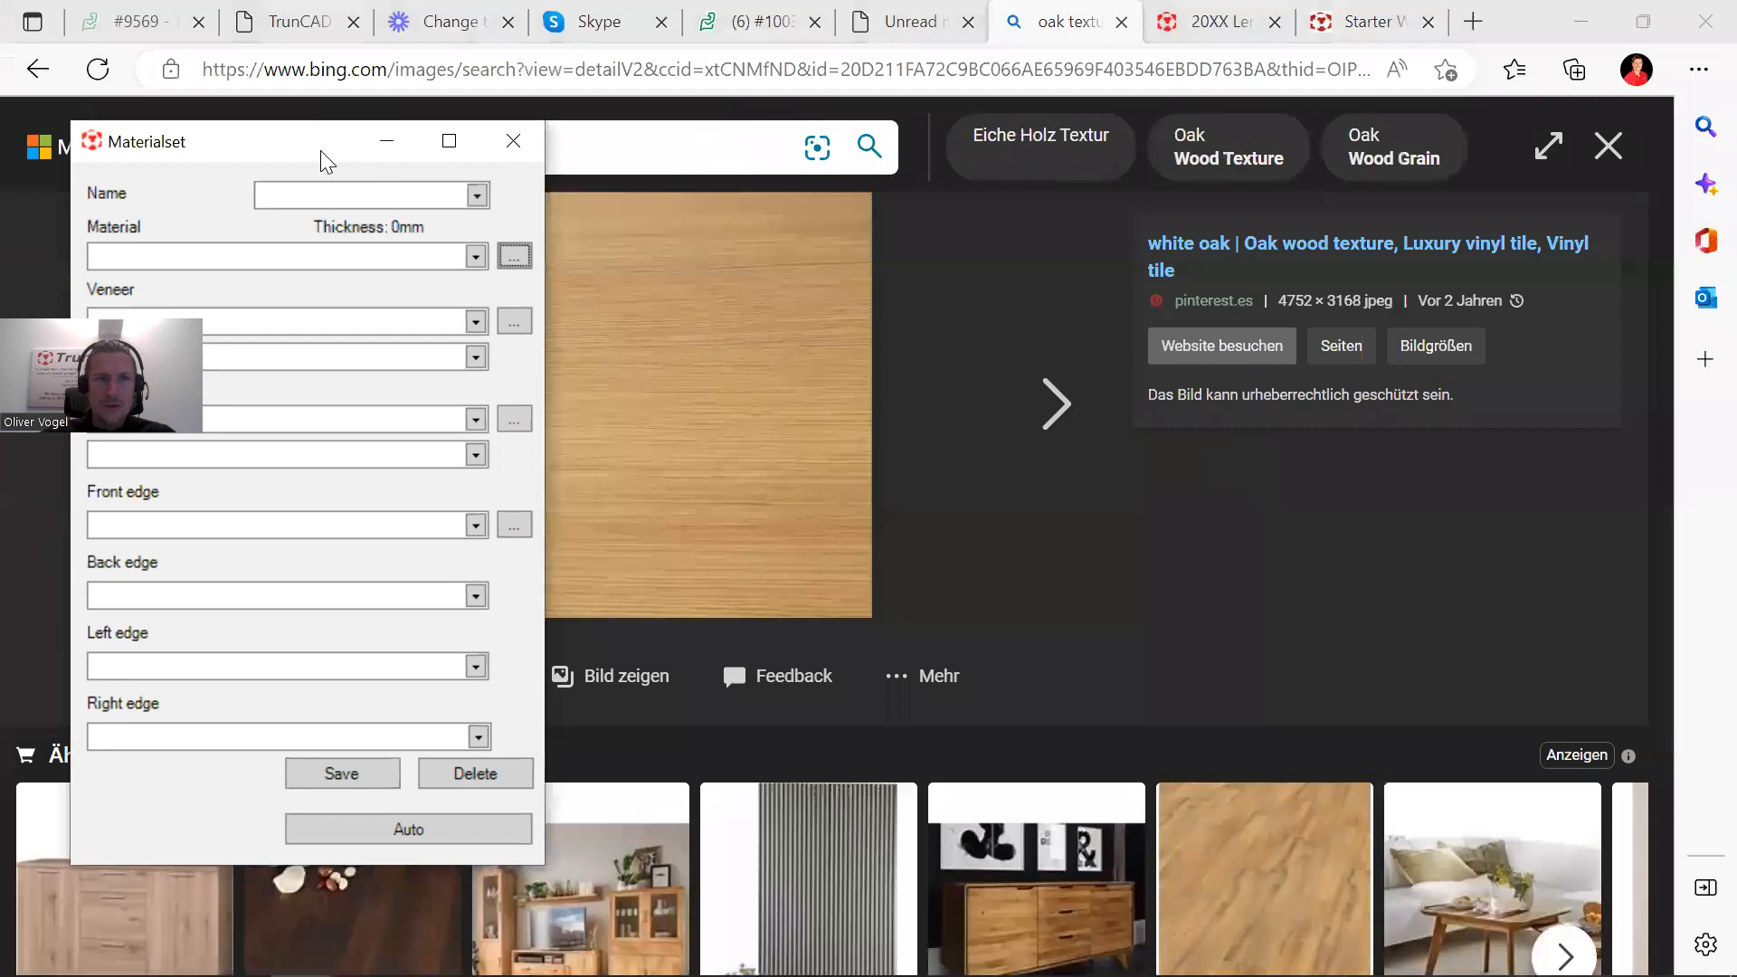
pyautogui.moveTo(320, 150); pyautogui.dragTo(1395, 289)
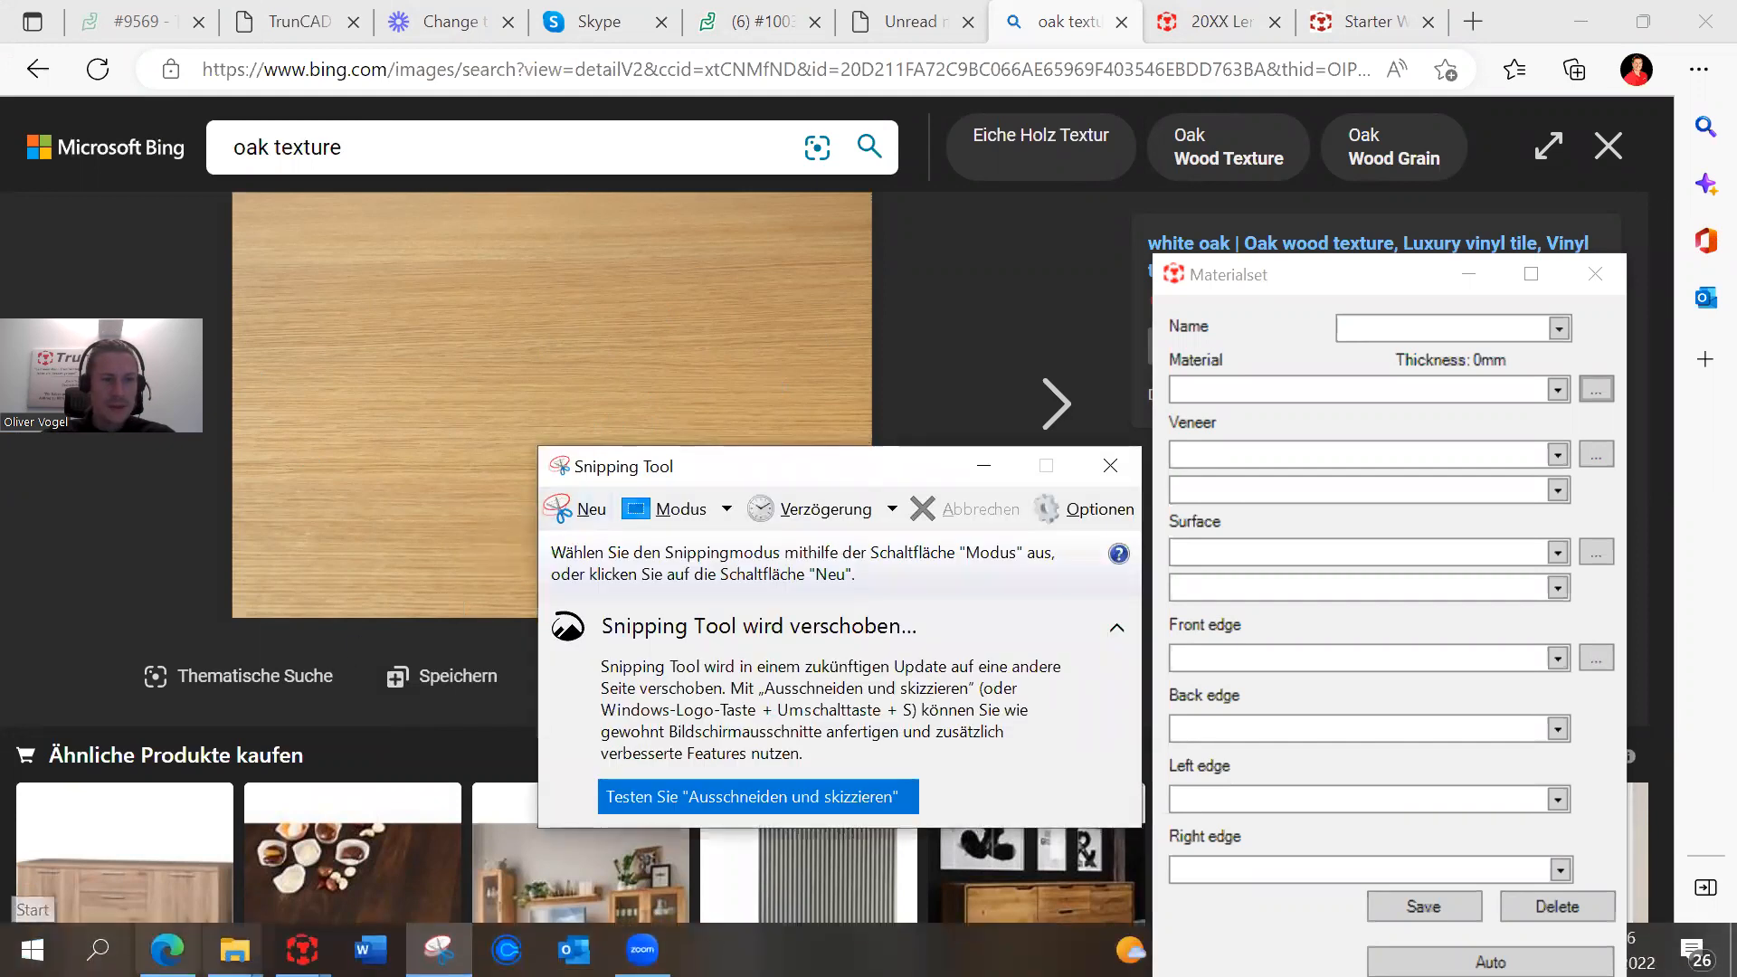
# Step: Search Windows for "snip" and open the Snipping Tool
pyautogui.moveTo(439, 950)
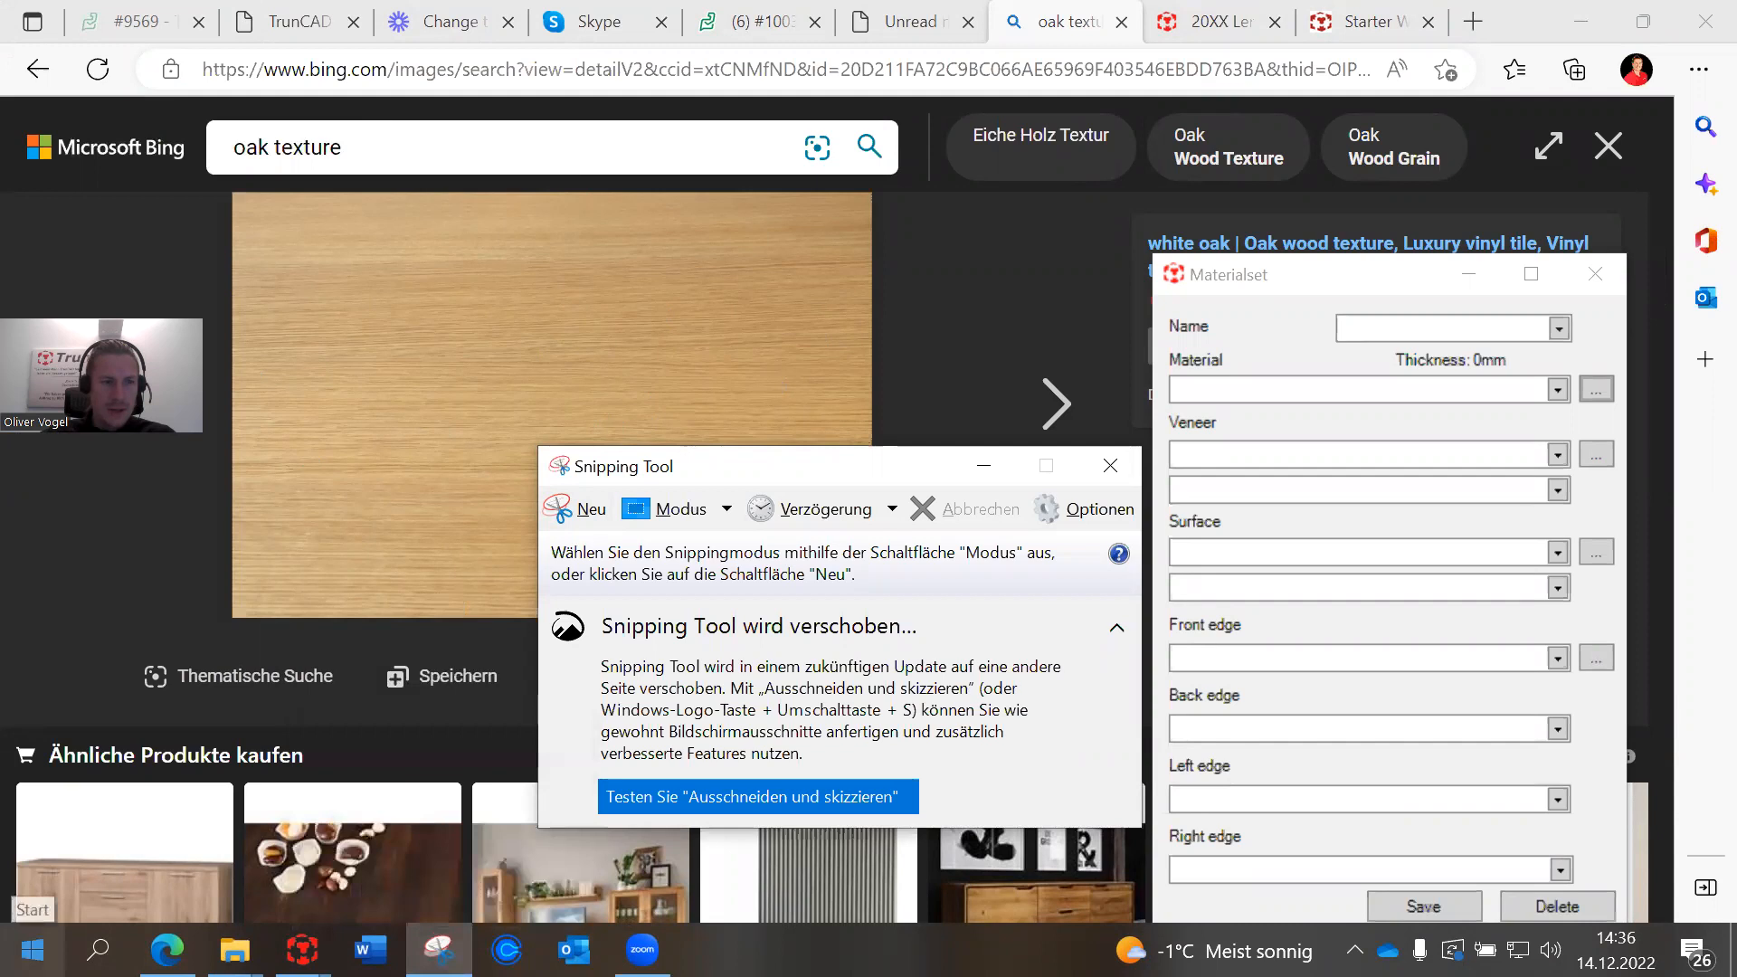
pyautogui.click(32, 949)
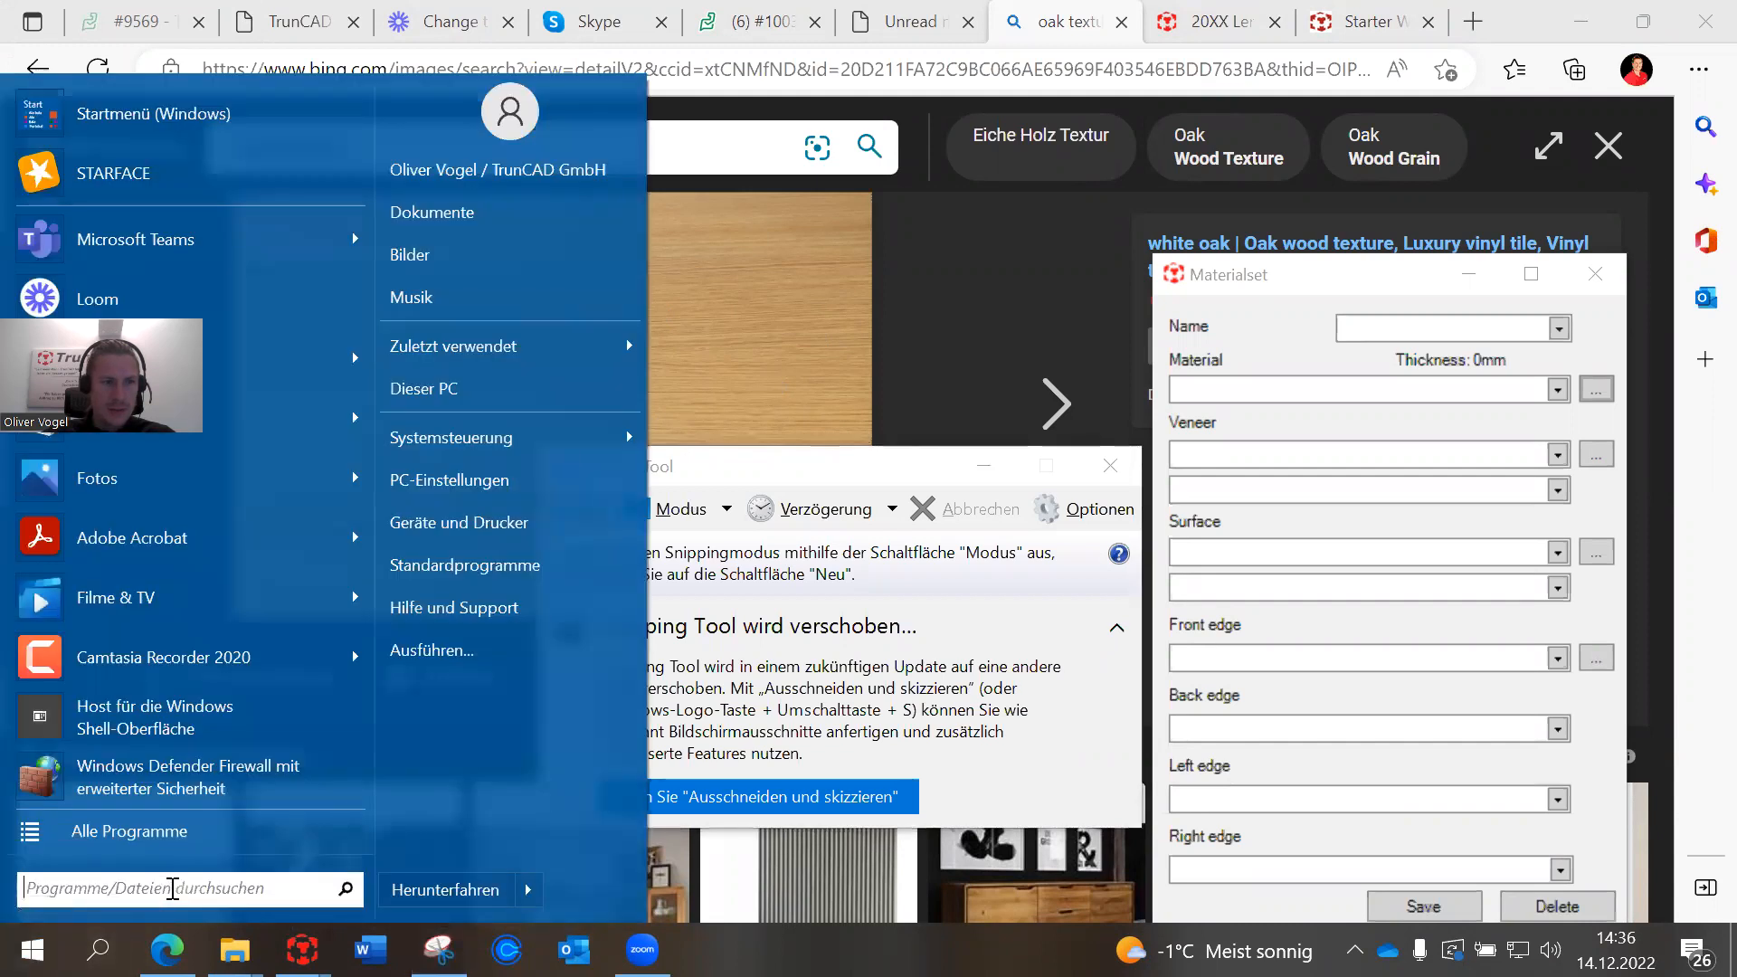
pyautogui.write('w')
pyautogui.press('BackSpace')
pyautogui.write('sin')
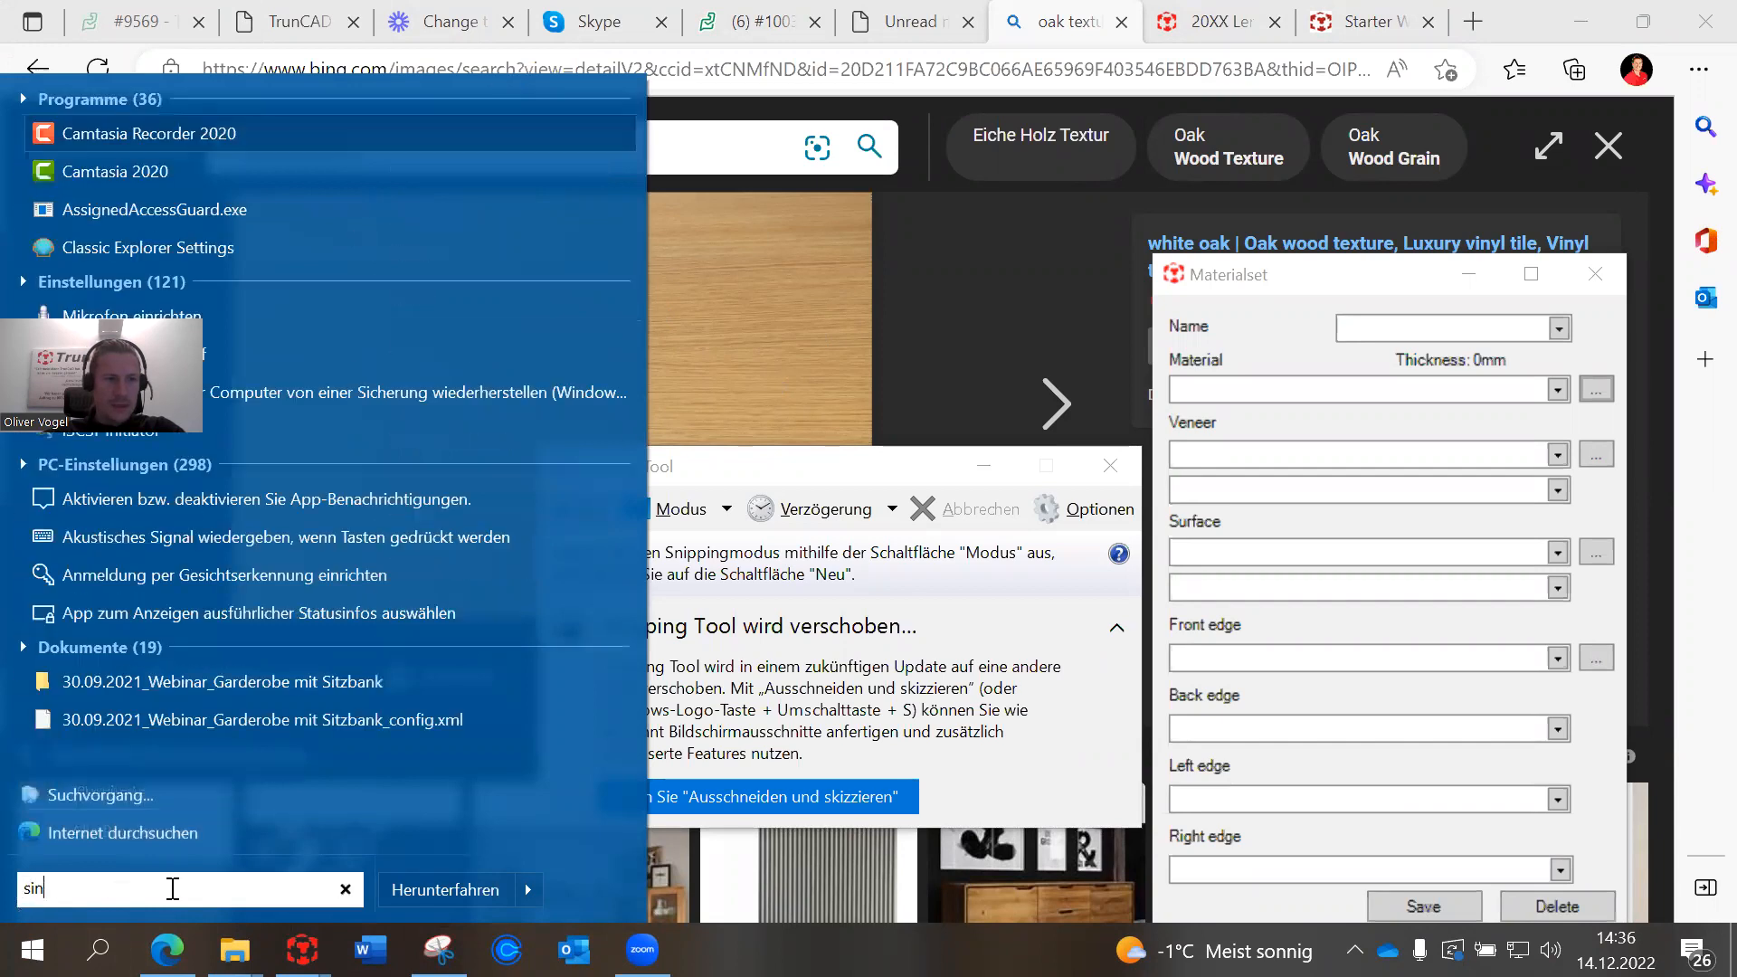
pyautogui.write('p')
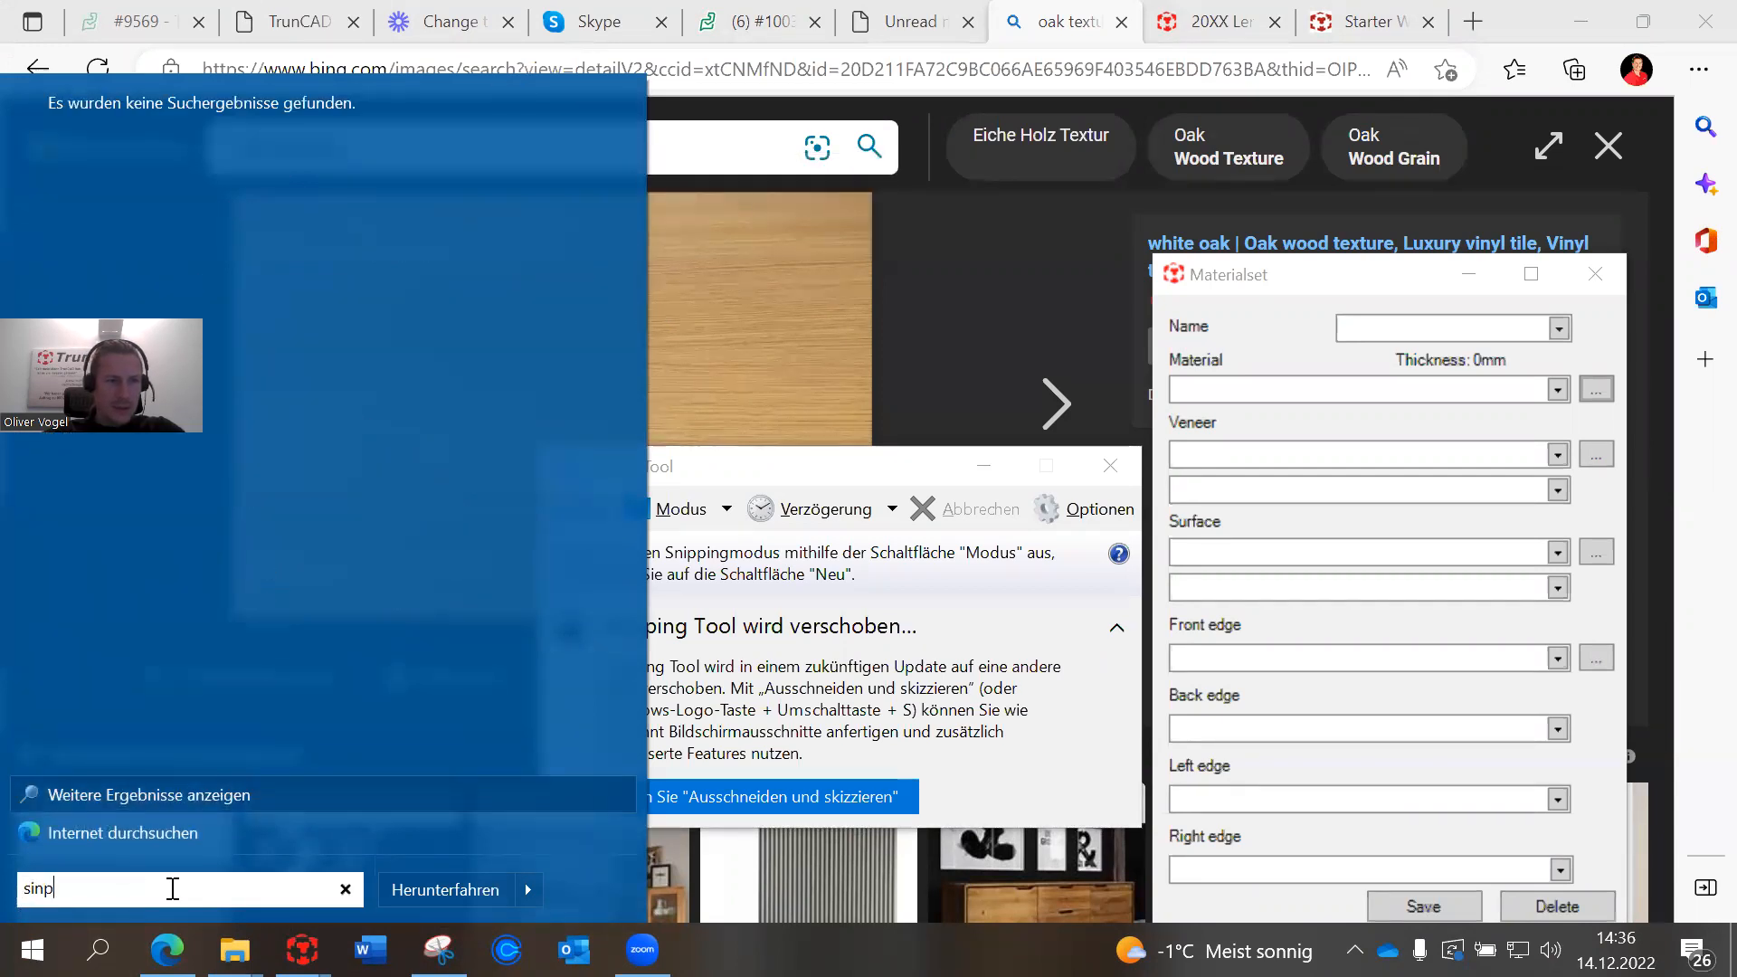
pyautogui.press('BackSpace')
pyautogui.press('BackSpace')
pyautogui.press('BackSpace')
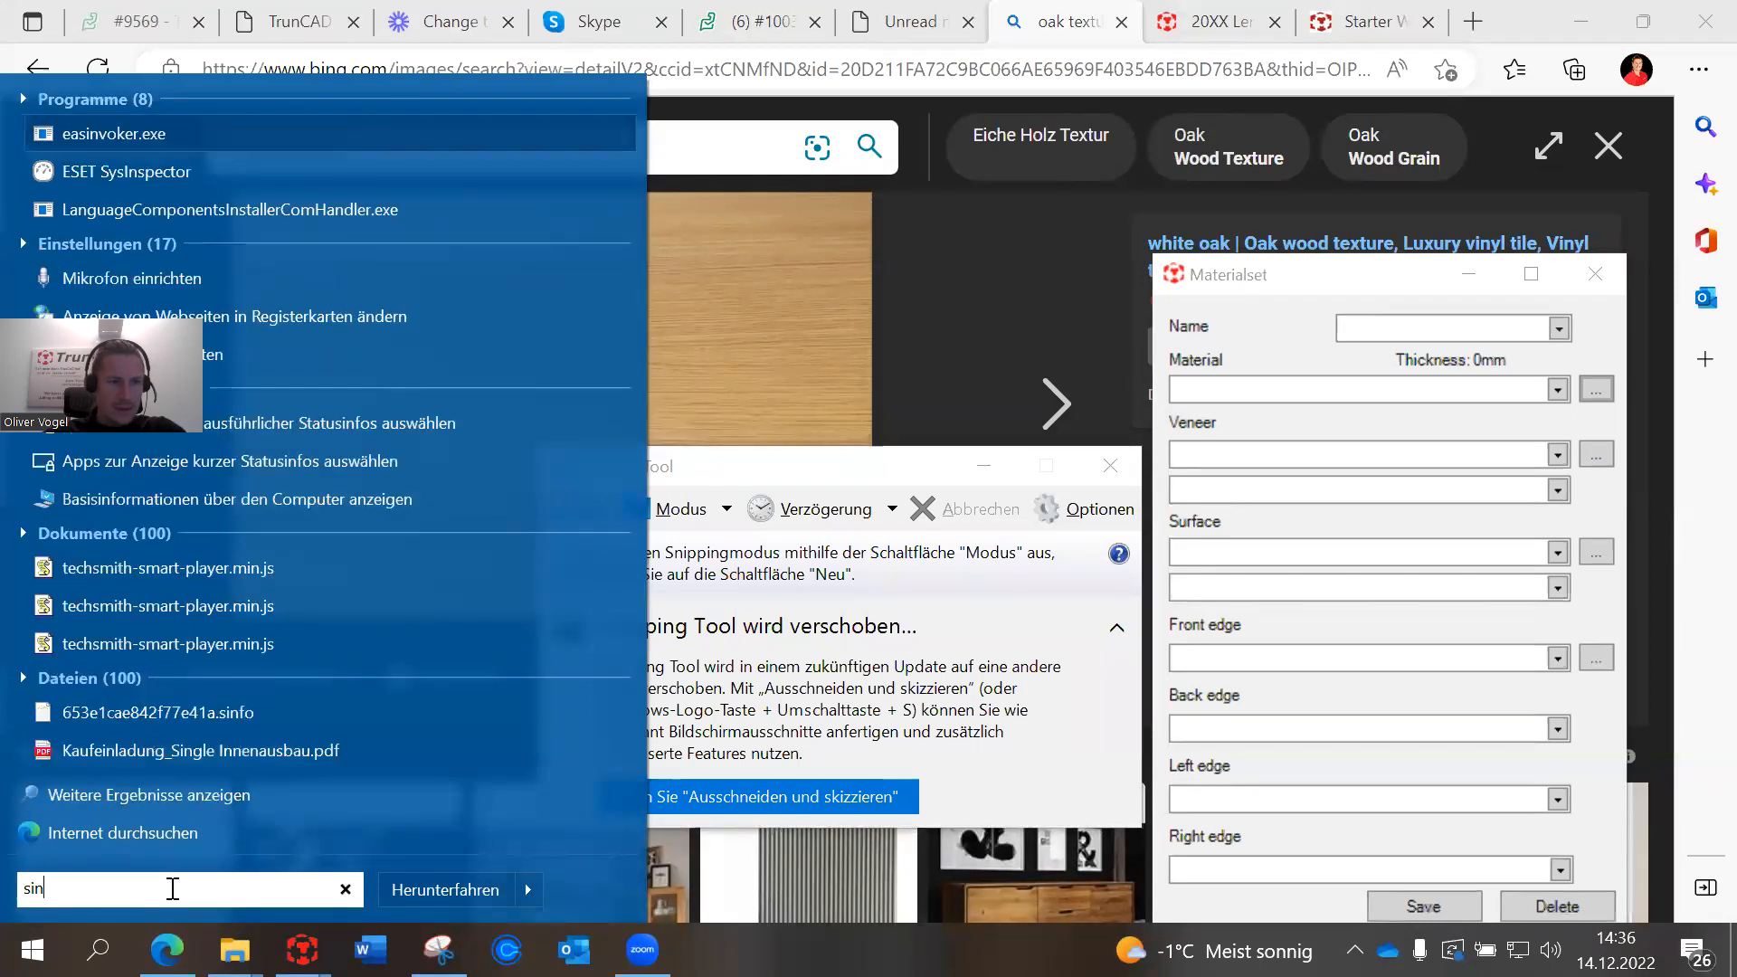
pyautogui.write('nip')
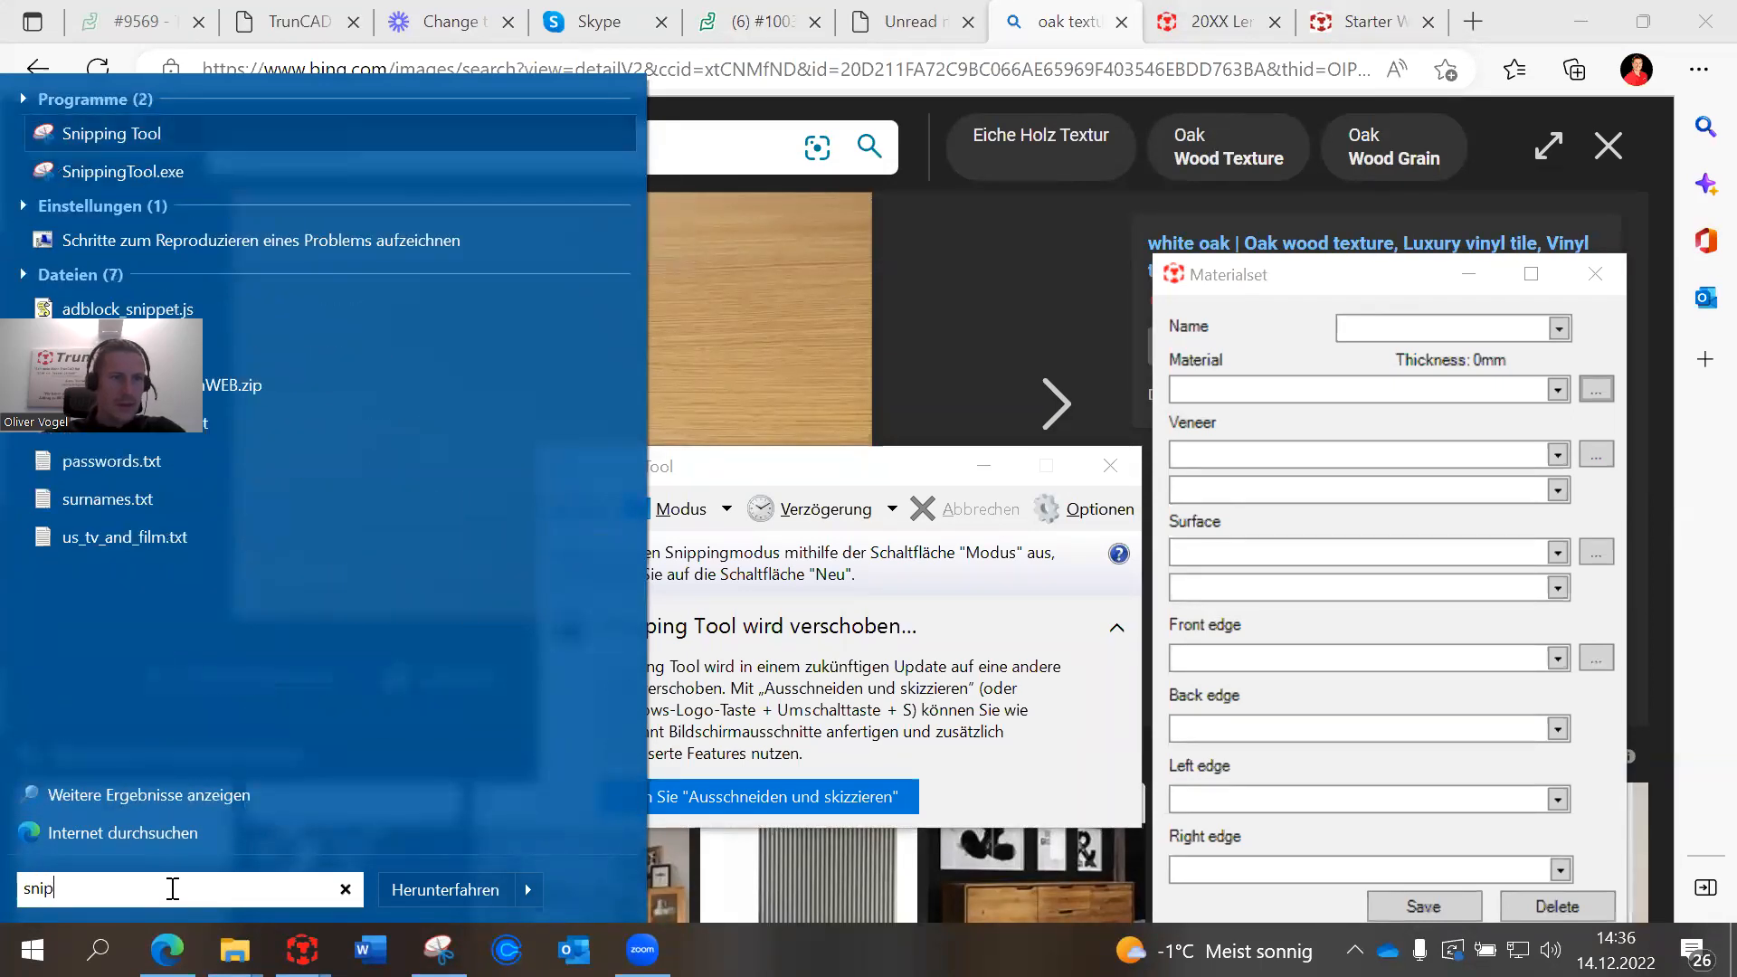
pyautogui.click(111, 134)
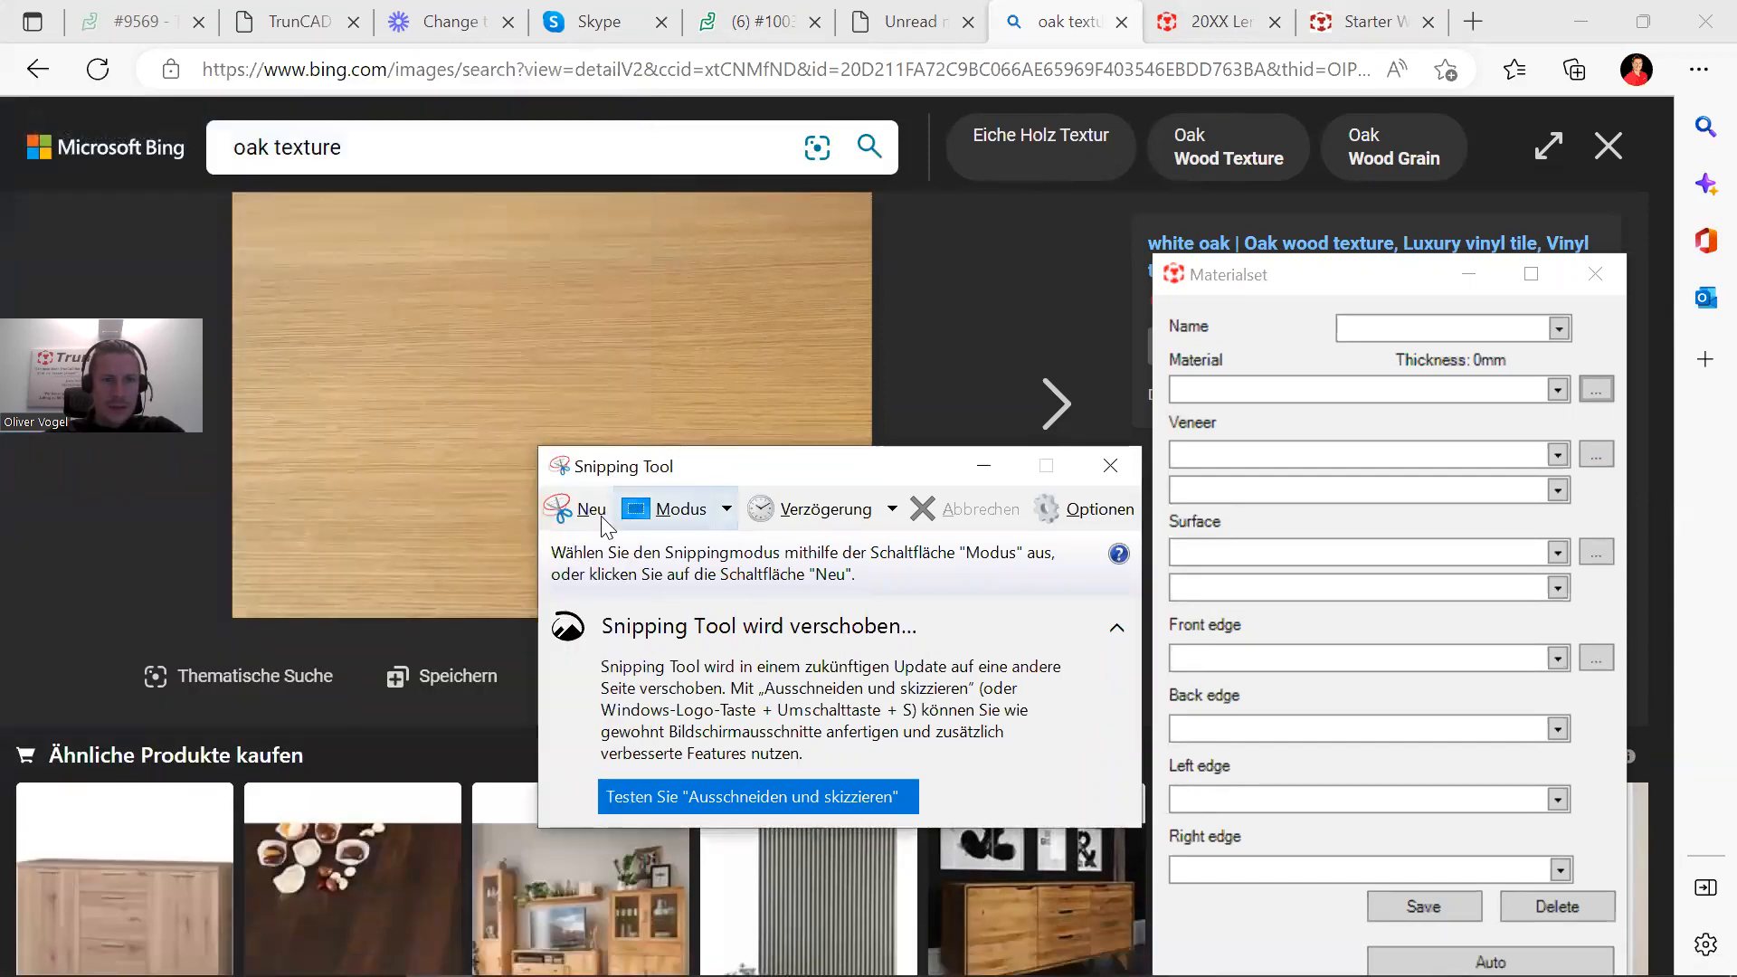
# Step: Snip a section of the oak image, save it as Oak_Webinar in JPEG format in the Textur folder, and close the Snipping Tool
pyautogui.click(568, 508)
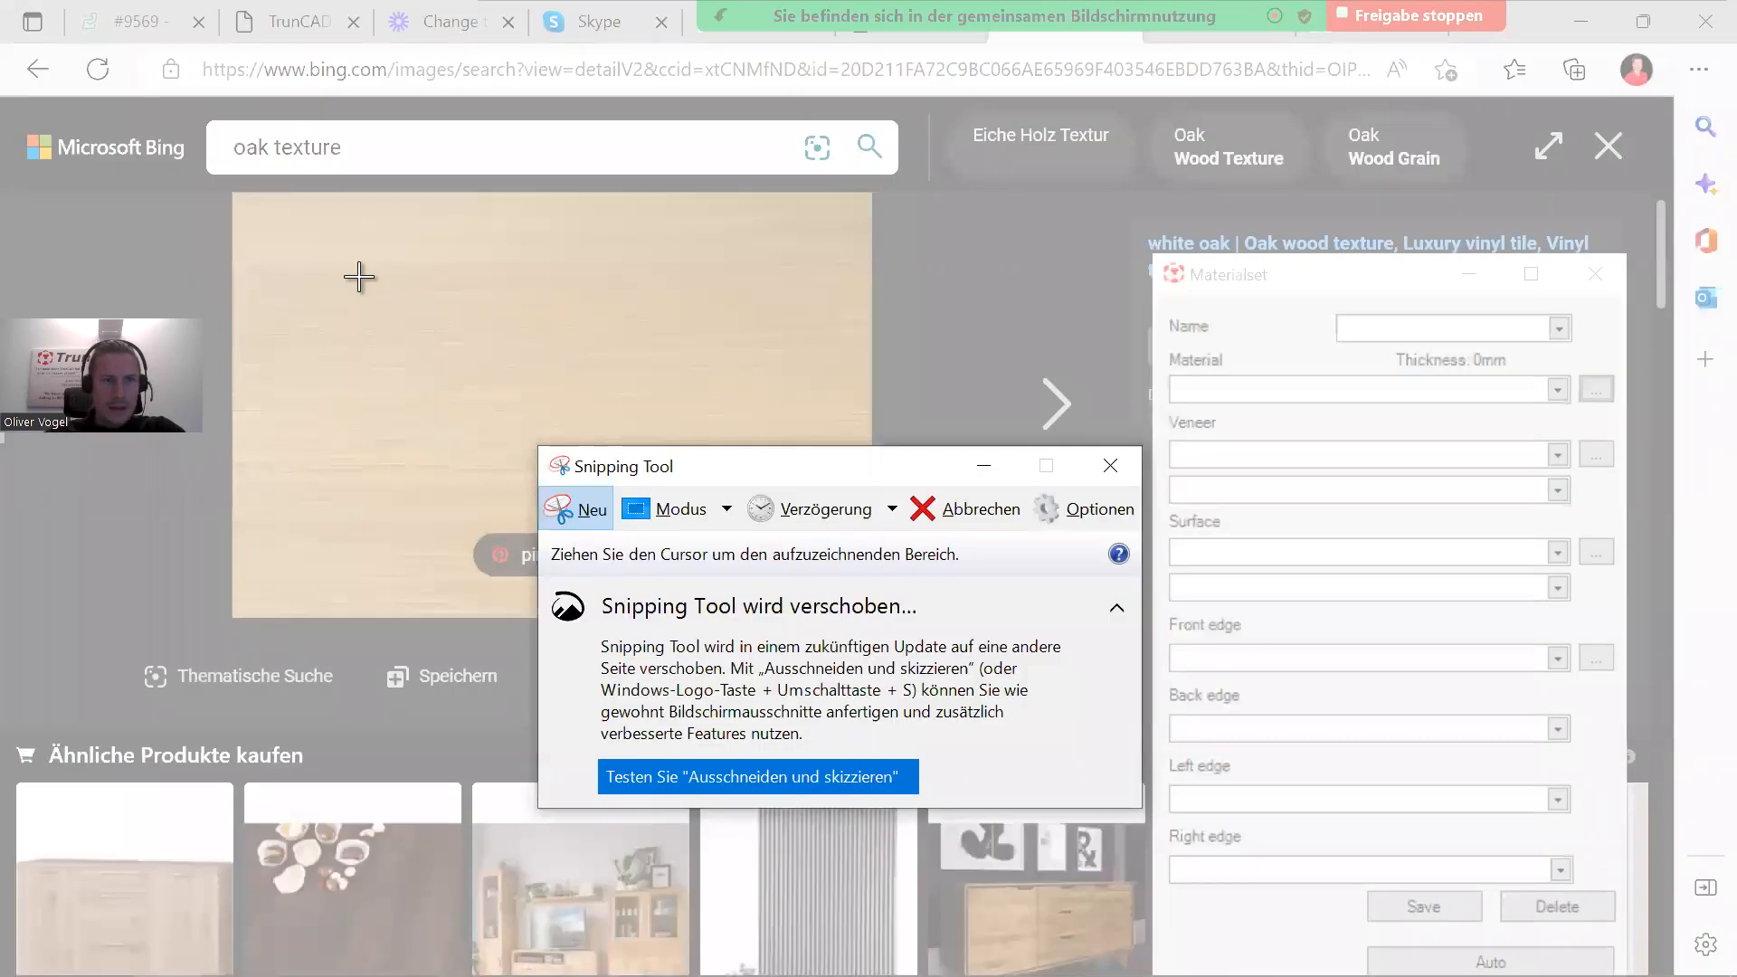
pyautogui.moveTo(286, 237); pyautogui.dragTo(566, 495)
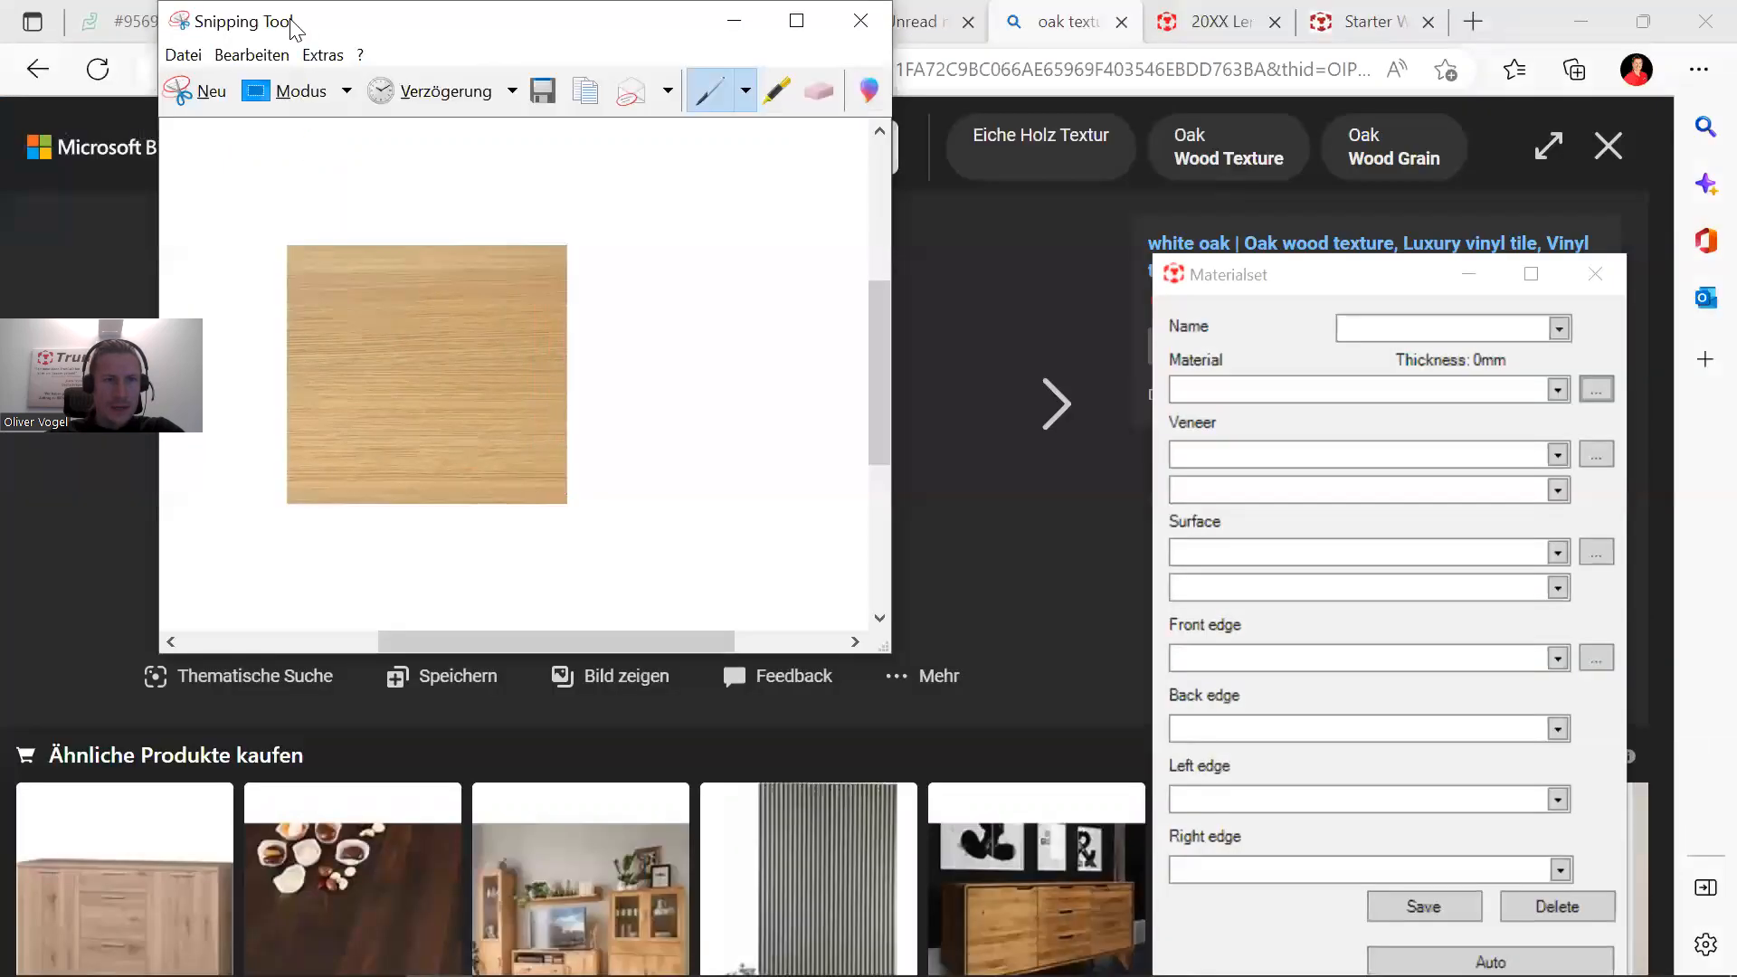
pyautogui.click(193, 56)
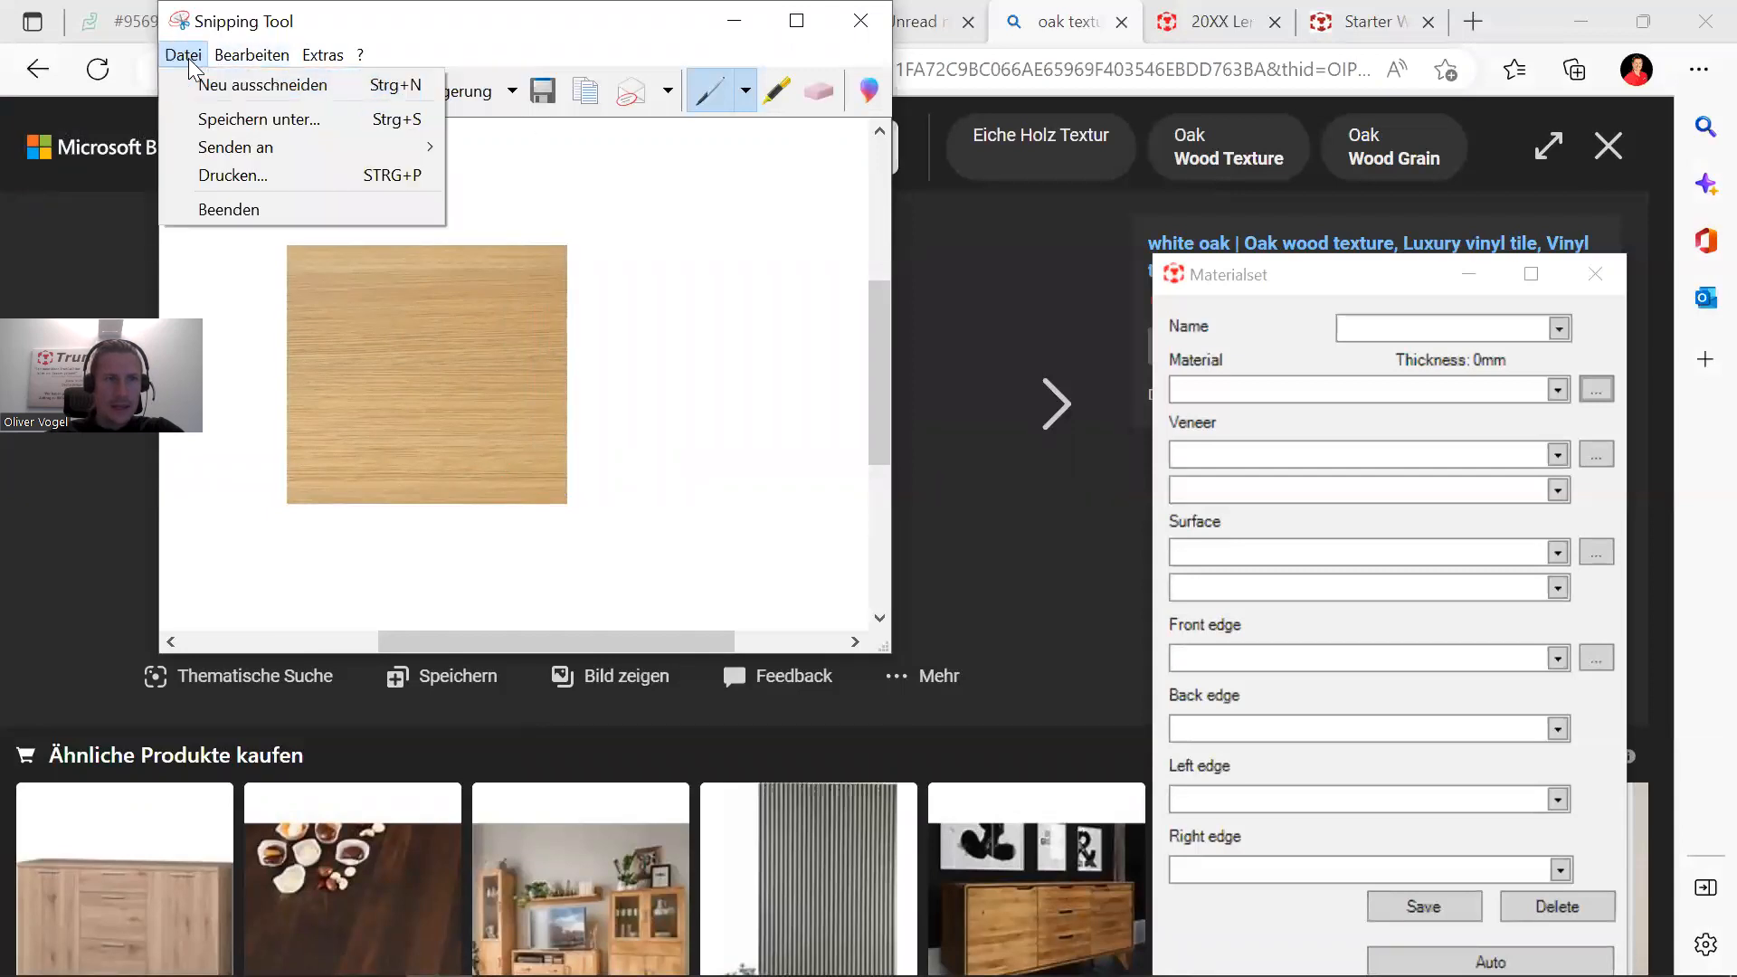
pyautogui.click(217, 118)
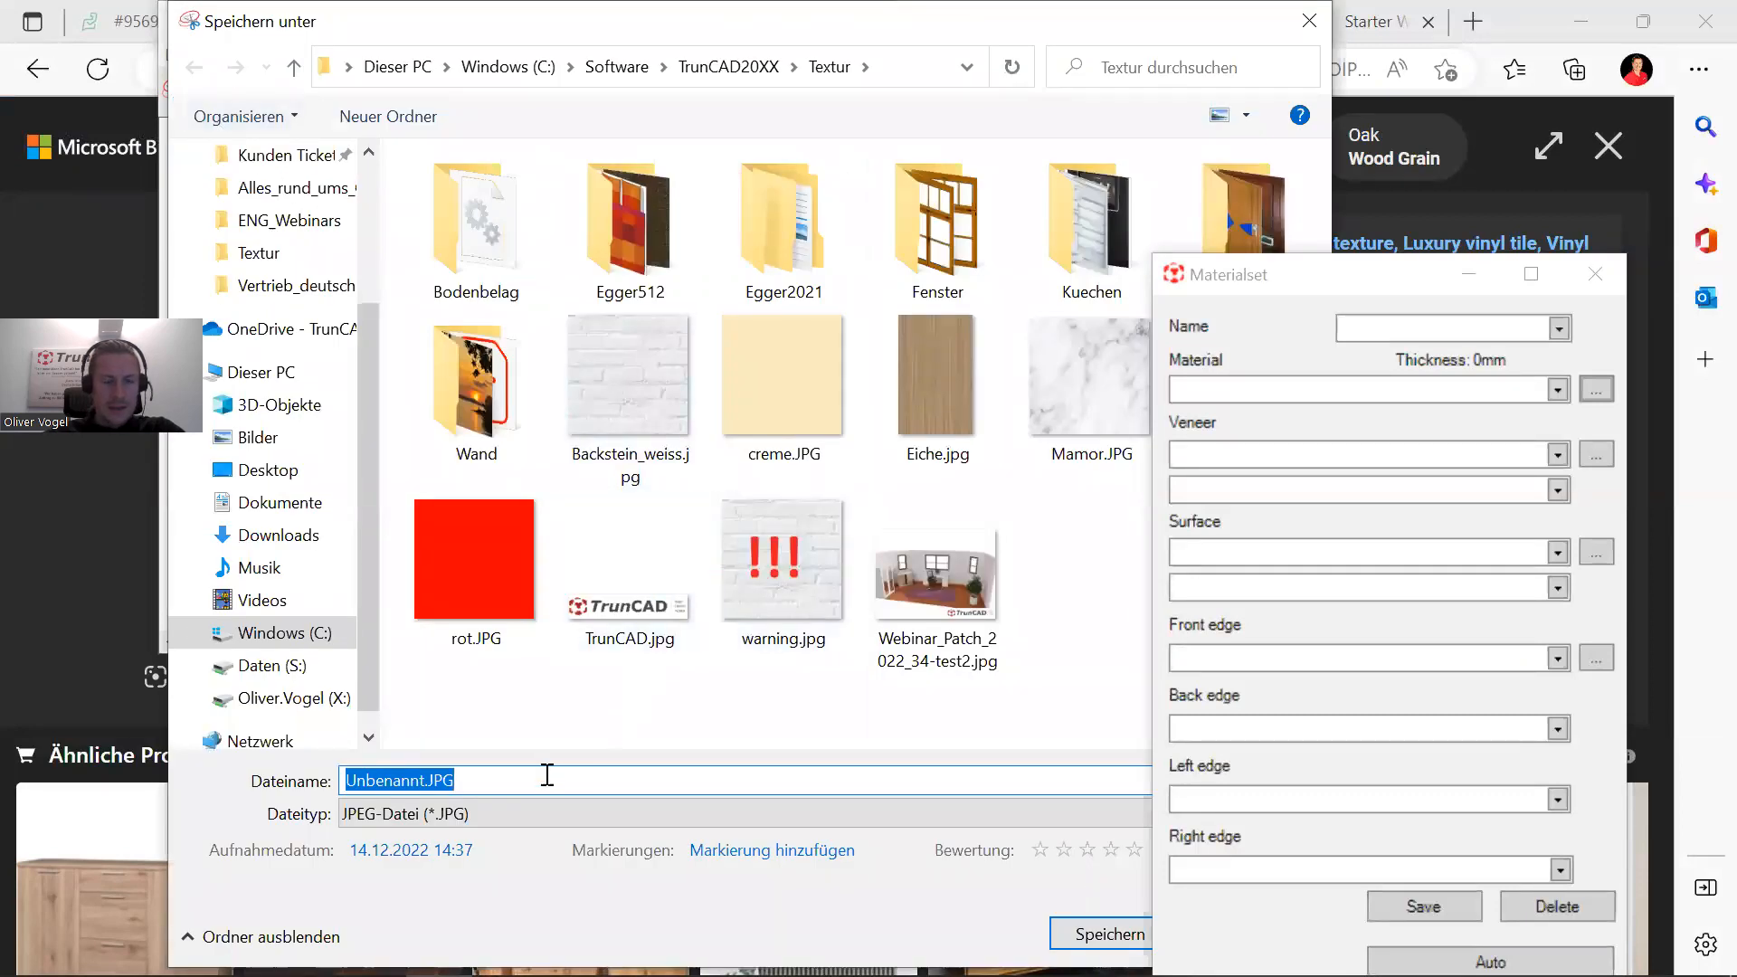
pyautogui.write('Oak_Webinar')
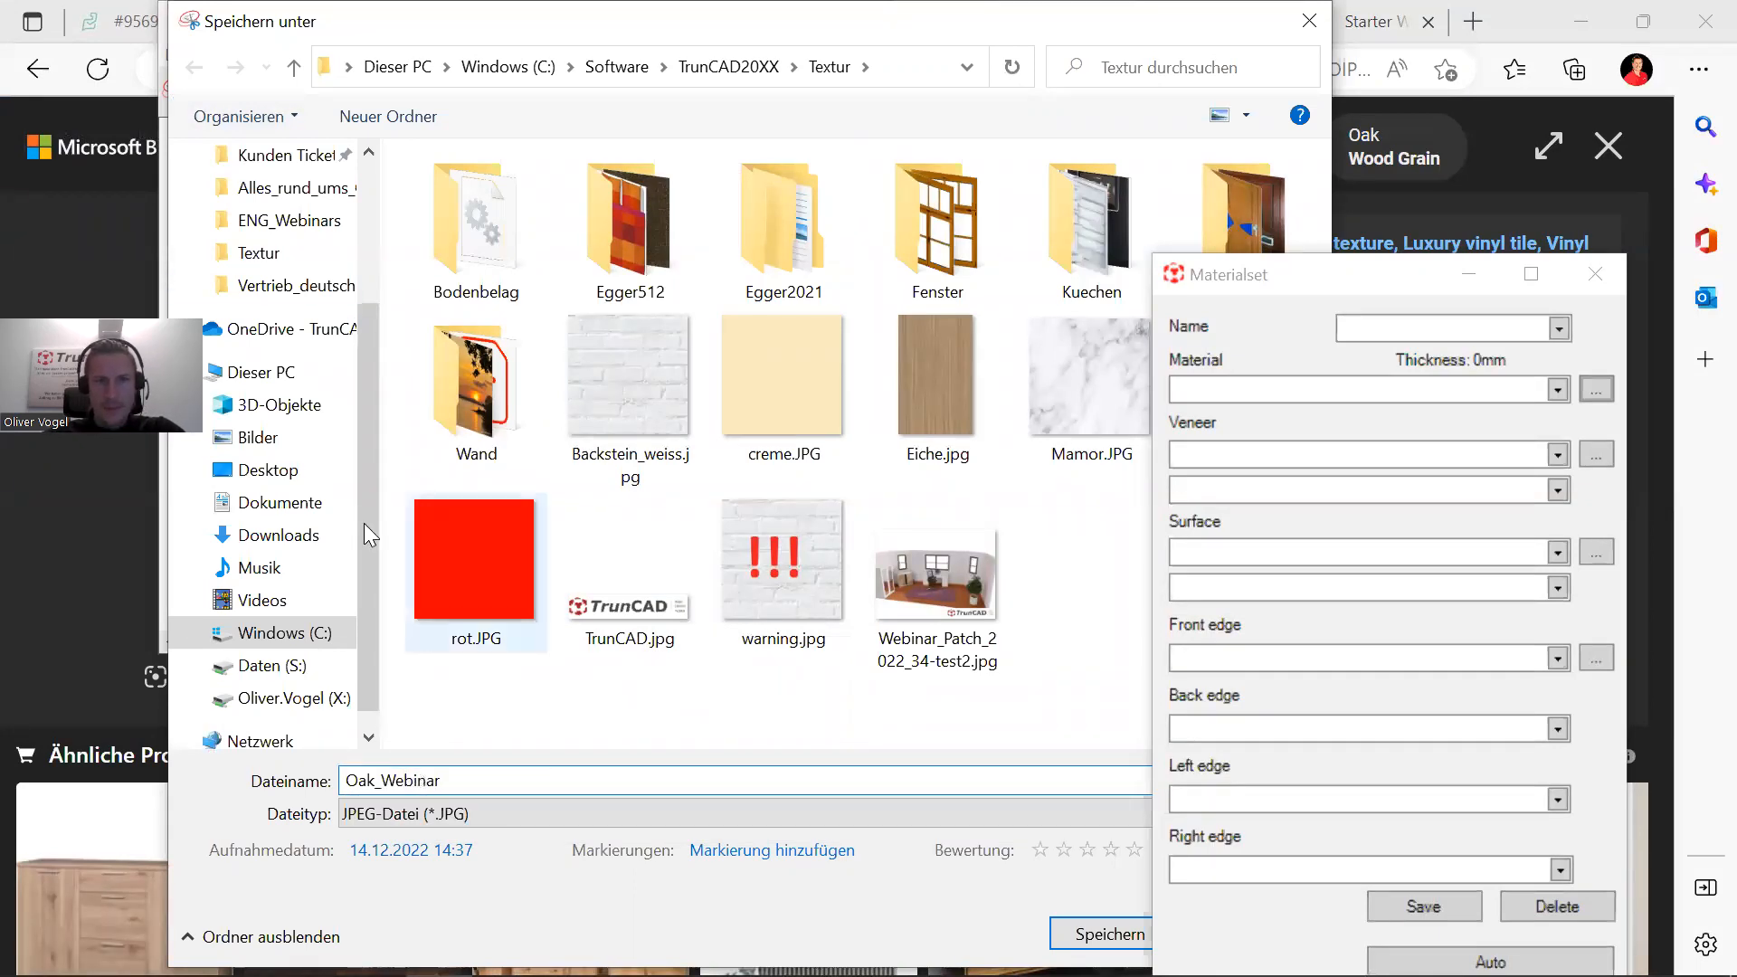
pyautogui.moveTo(368, 24); pyautogui.dragTo(225, 36)
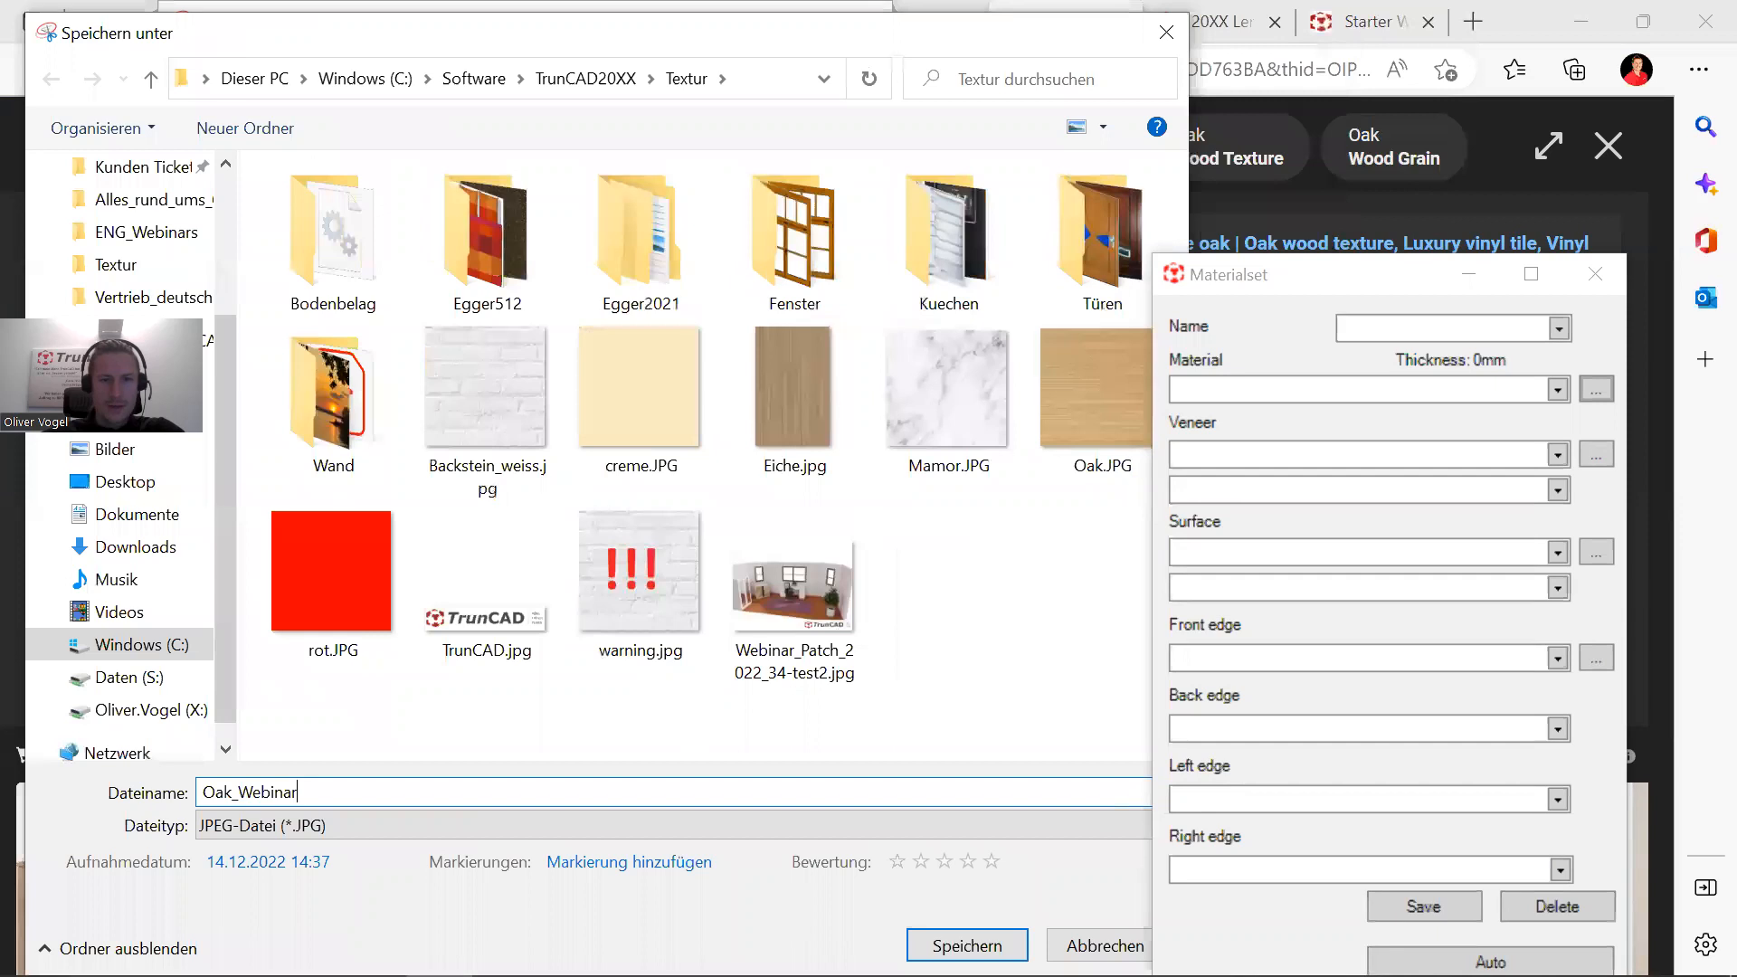
pyautogui.press('Return')
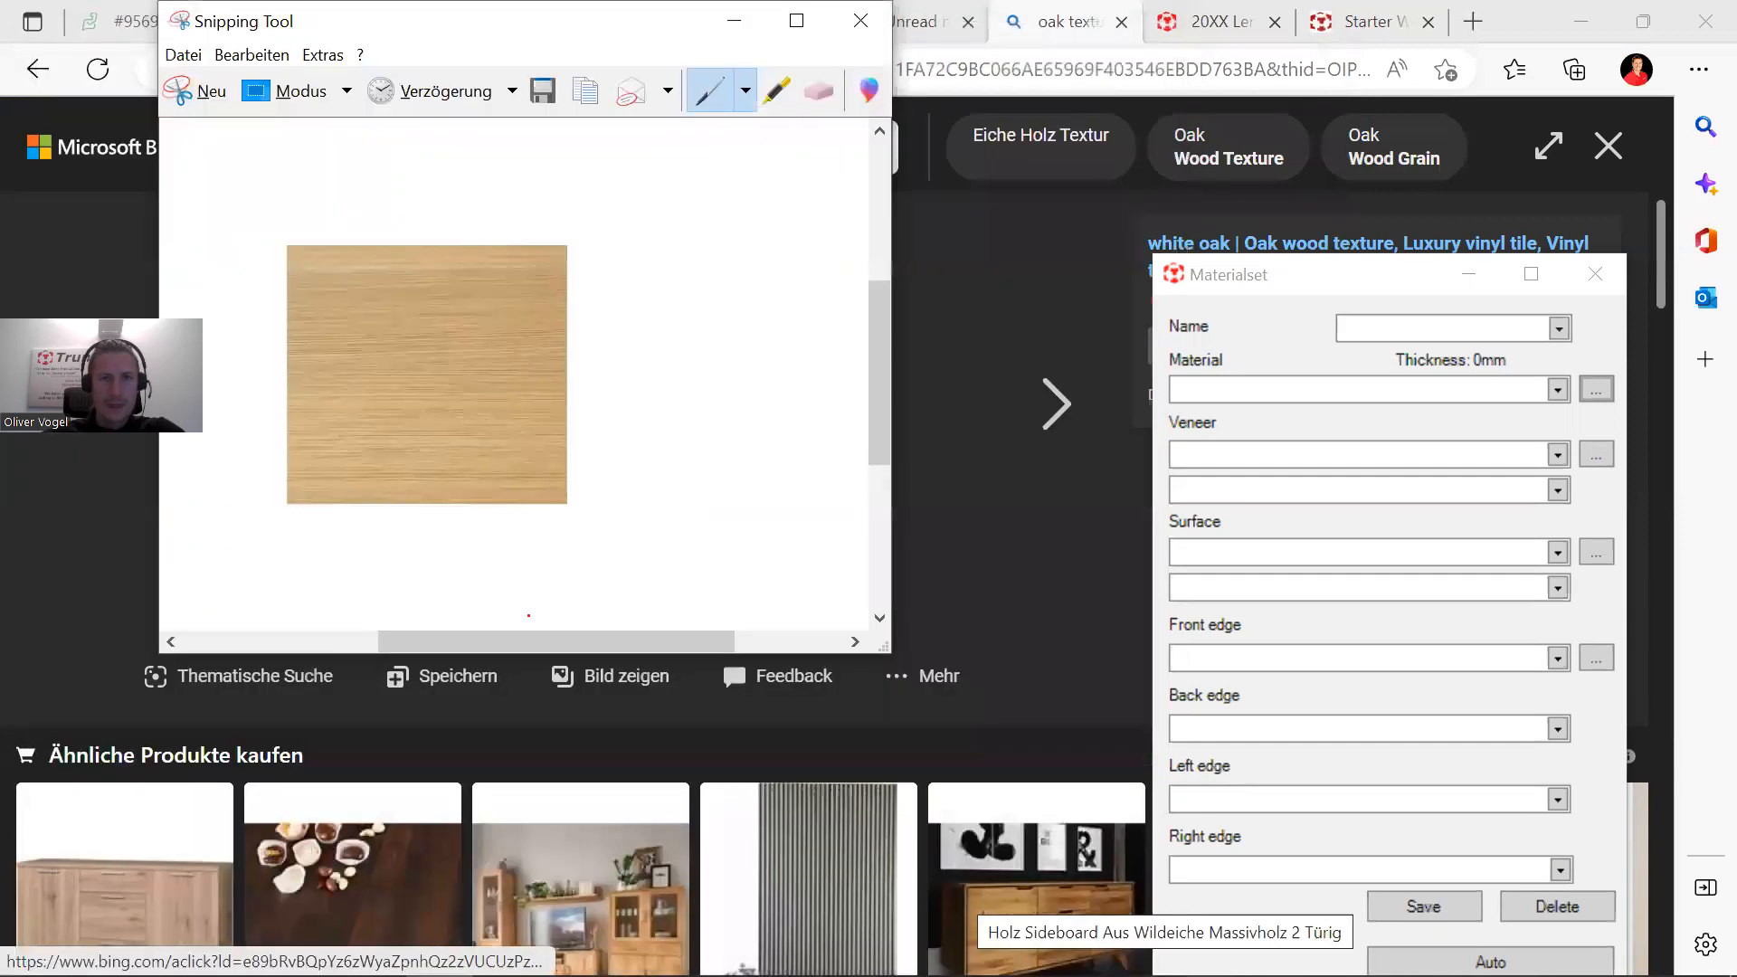
pyautogui.moveTo(403, 12); pyautogui.dragTo(282, 151)
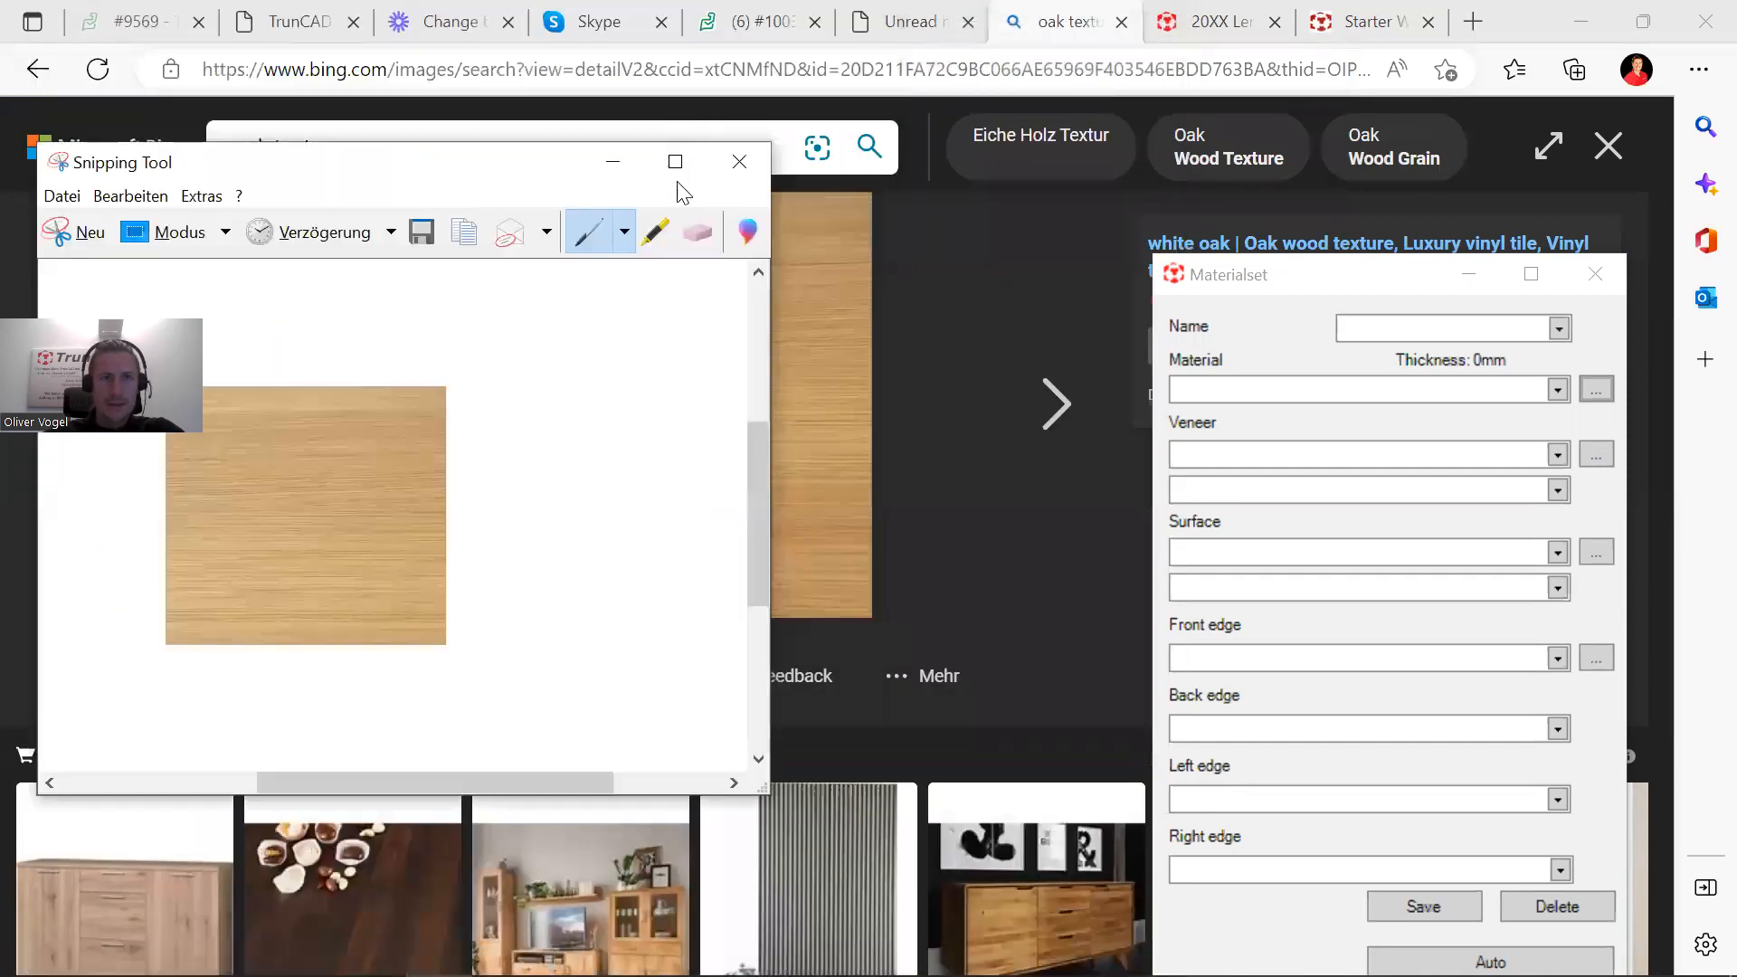
pyautogui.click(737, 159)
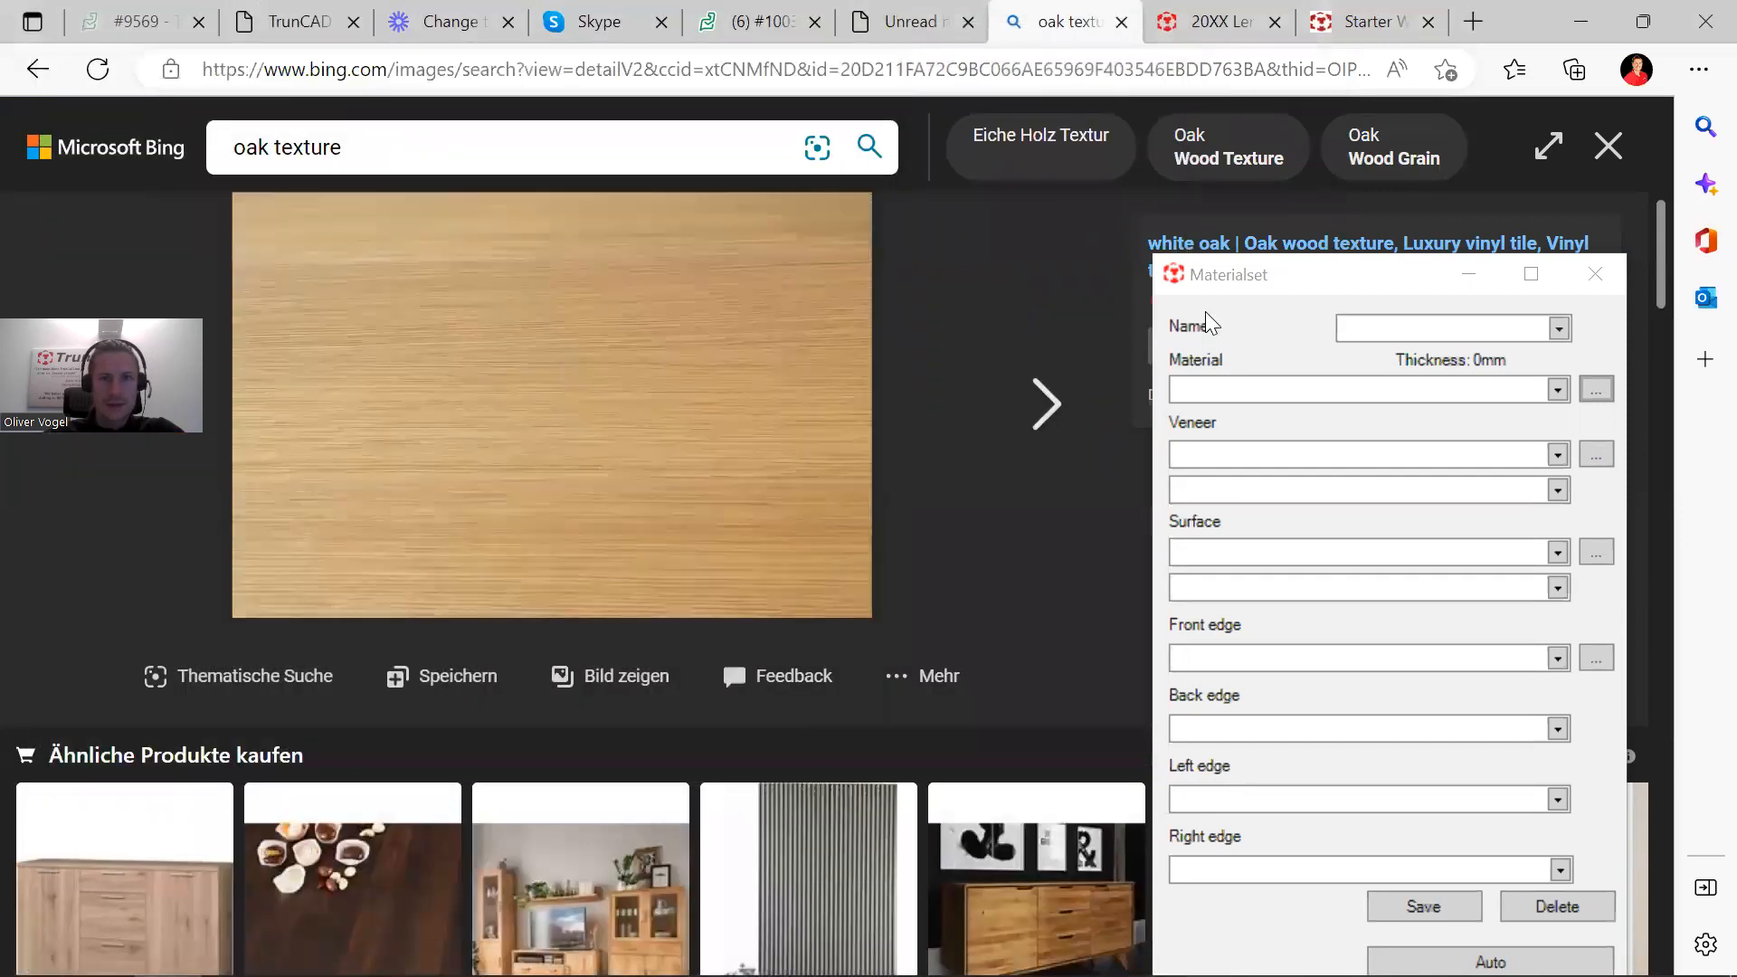
# Step: Return to TrunCAD, move the Materialset window clear of the Artikel window, and open the article's texture picker
pyautogui.click(1593, 38)
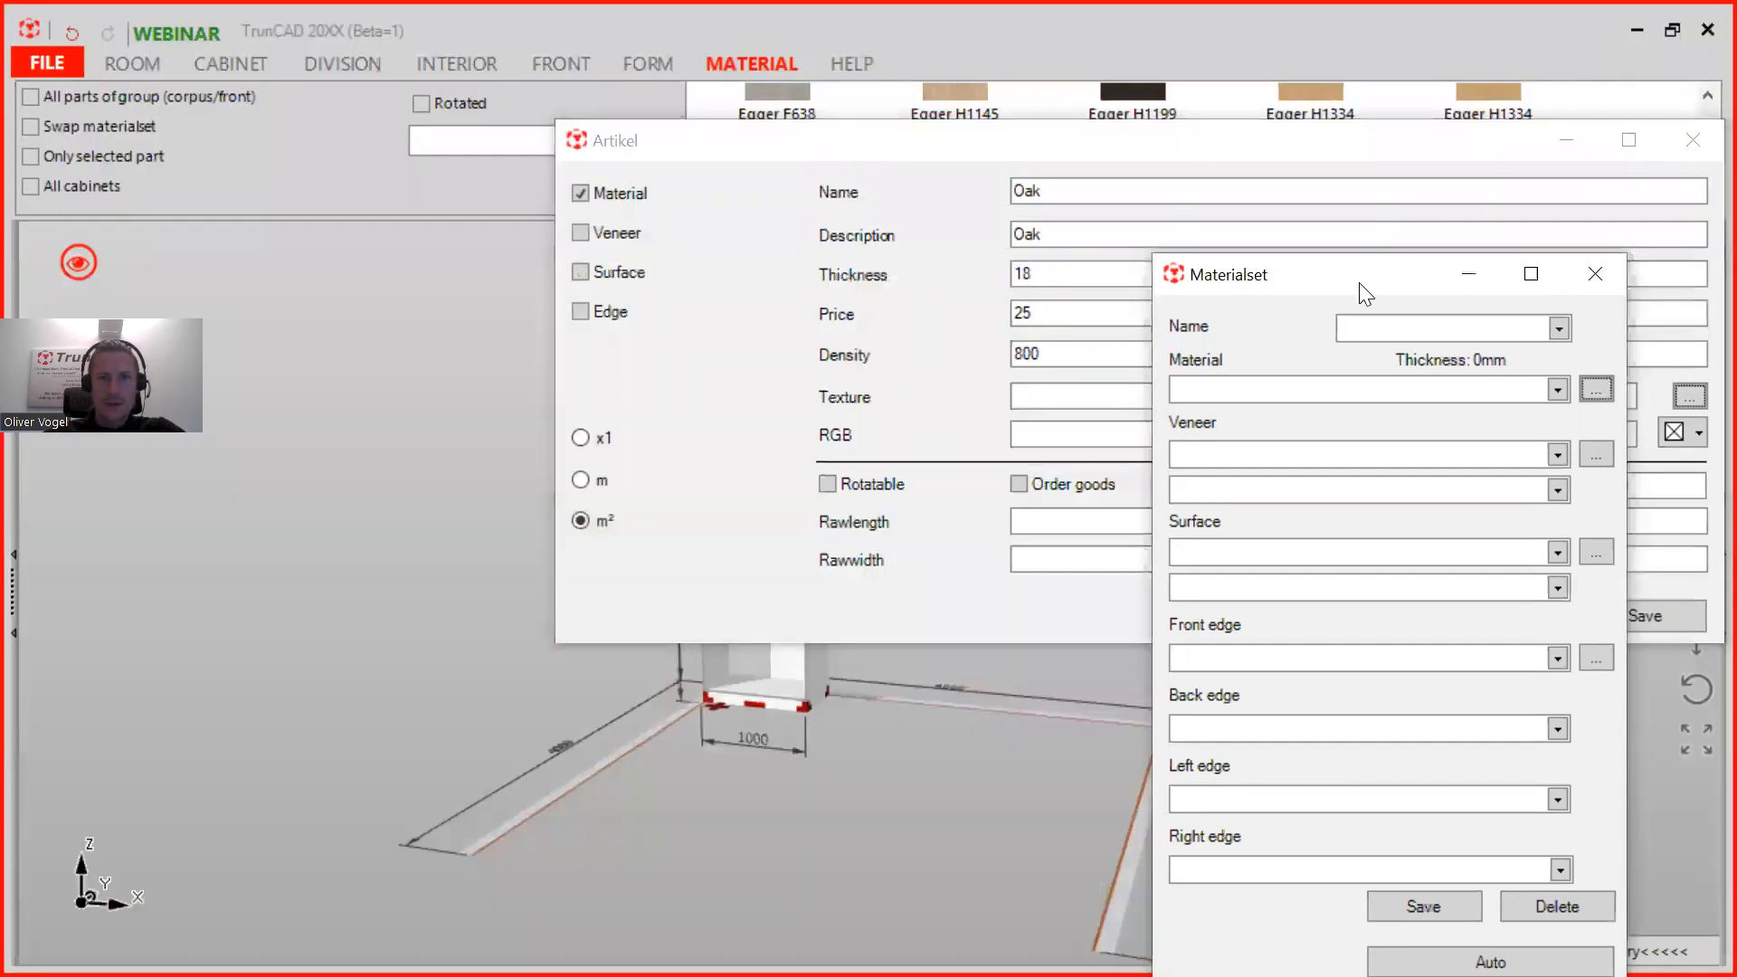
pyautogui.moveTo(1359, 282); pyautogui.dragTo(286, 110)
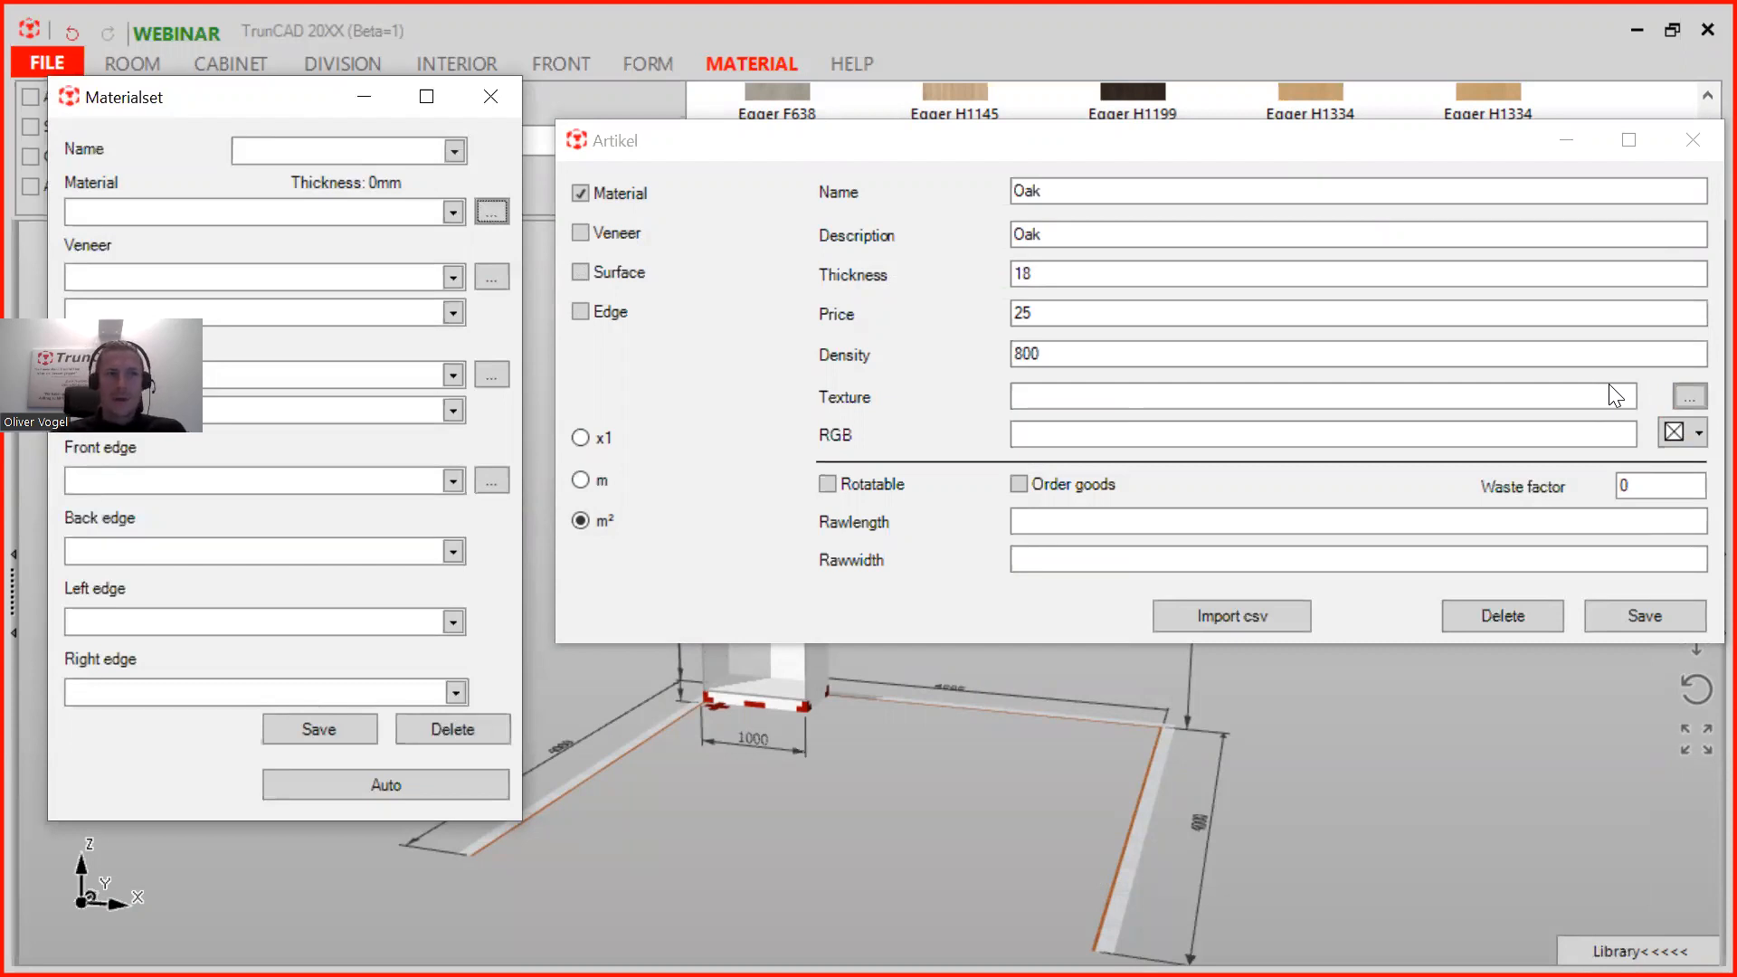
pyautogui.click(1691, 400)
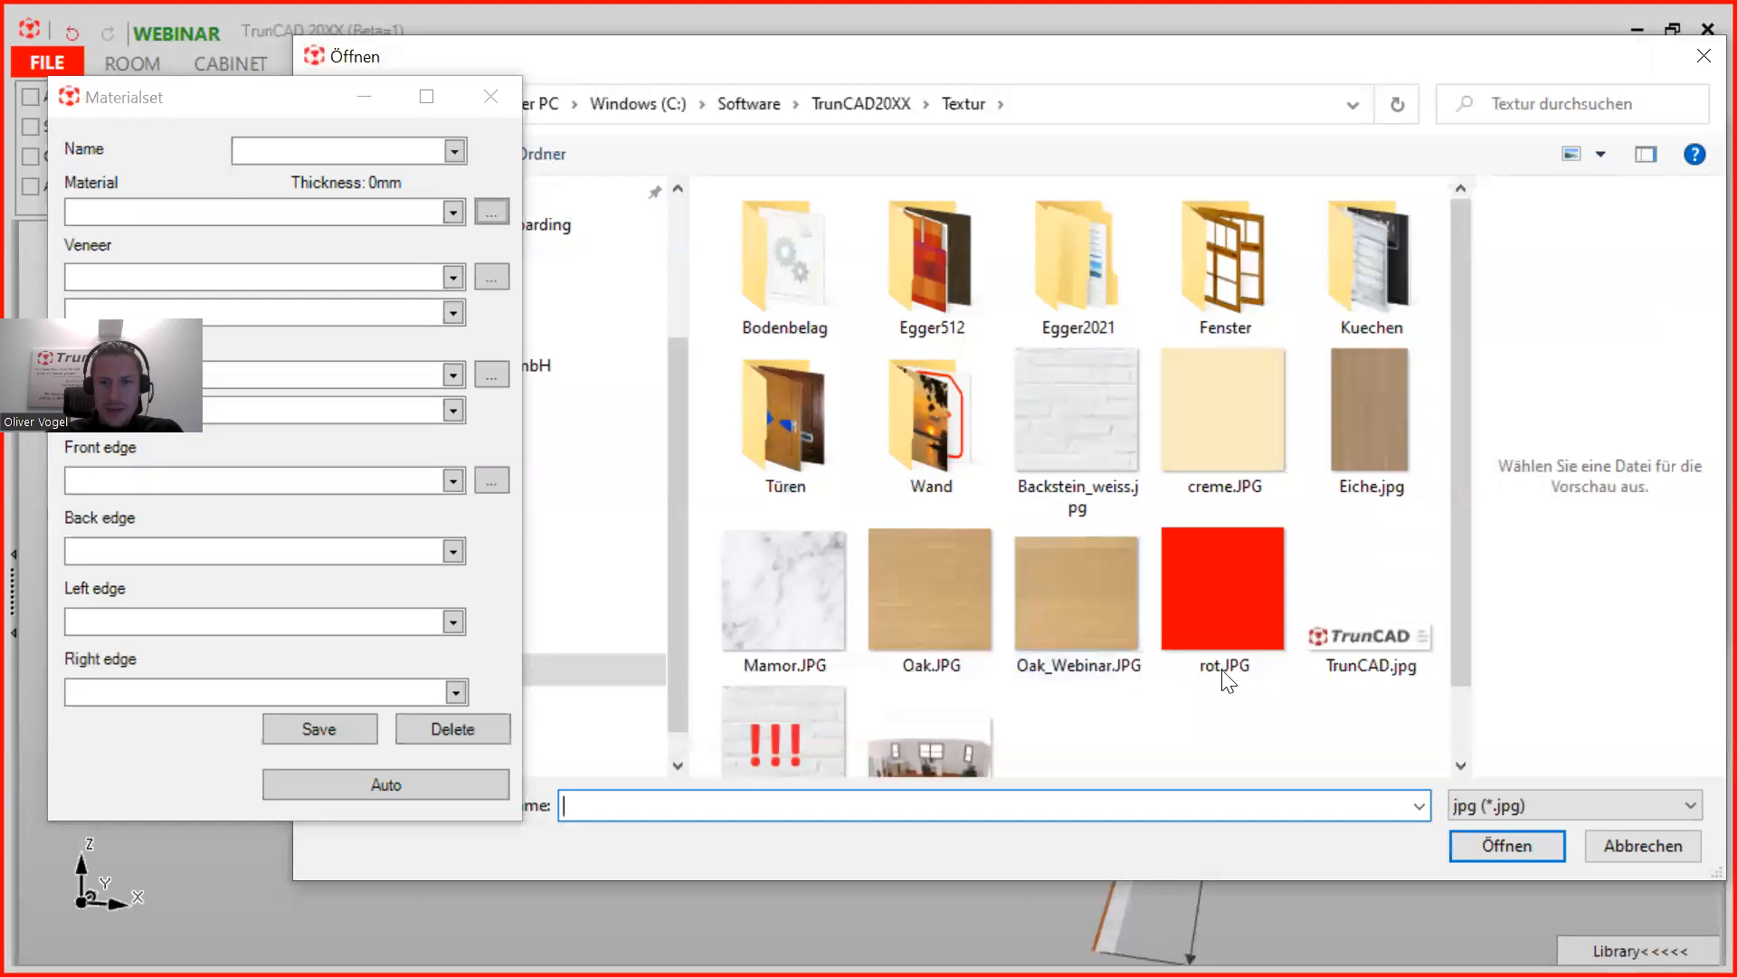
# Step: Check which image file types the texture picker accepts and select Oak_Webinar.JPG to examine its preview and dimensions
pyautogui.click(1692, 806)
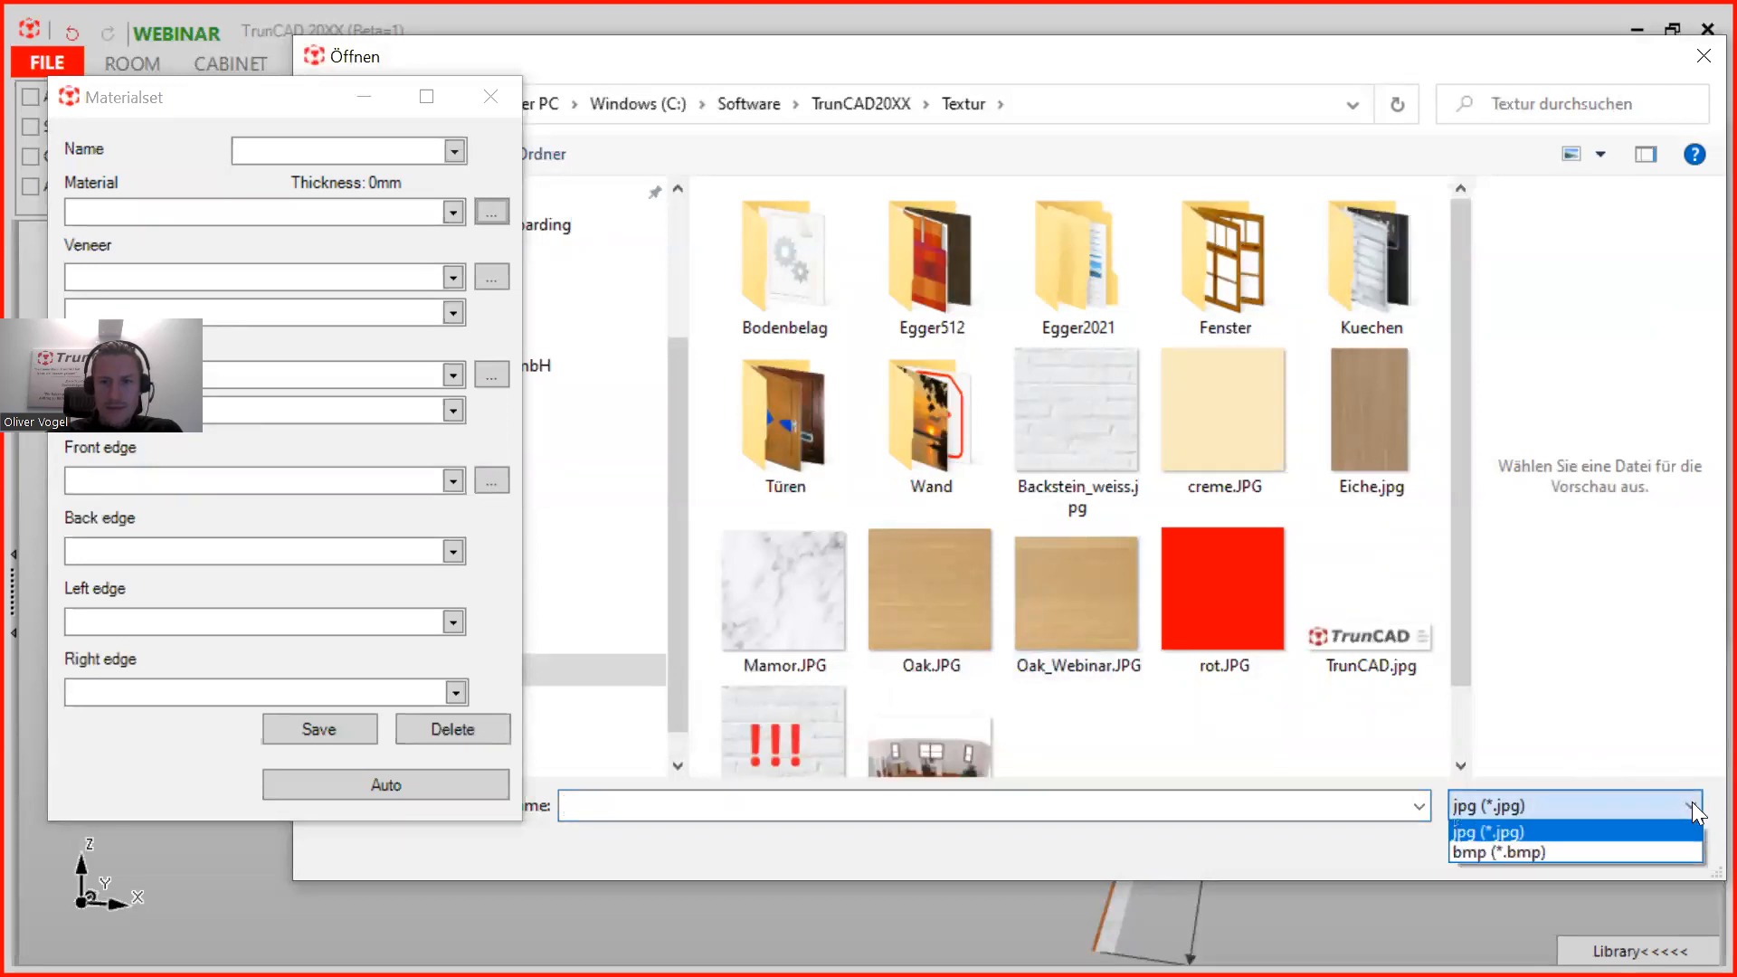
pyautogui.click(1698, 808)
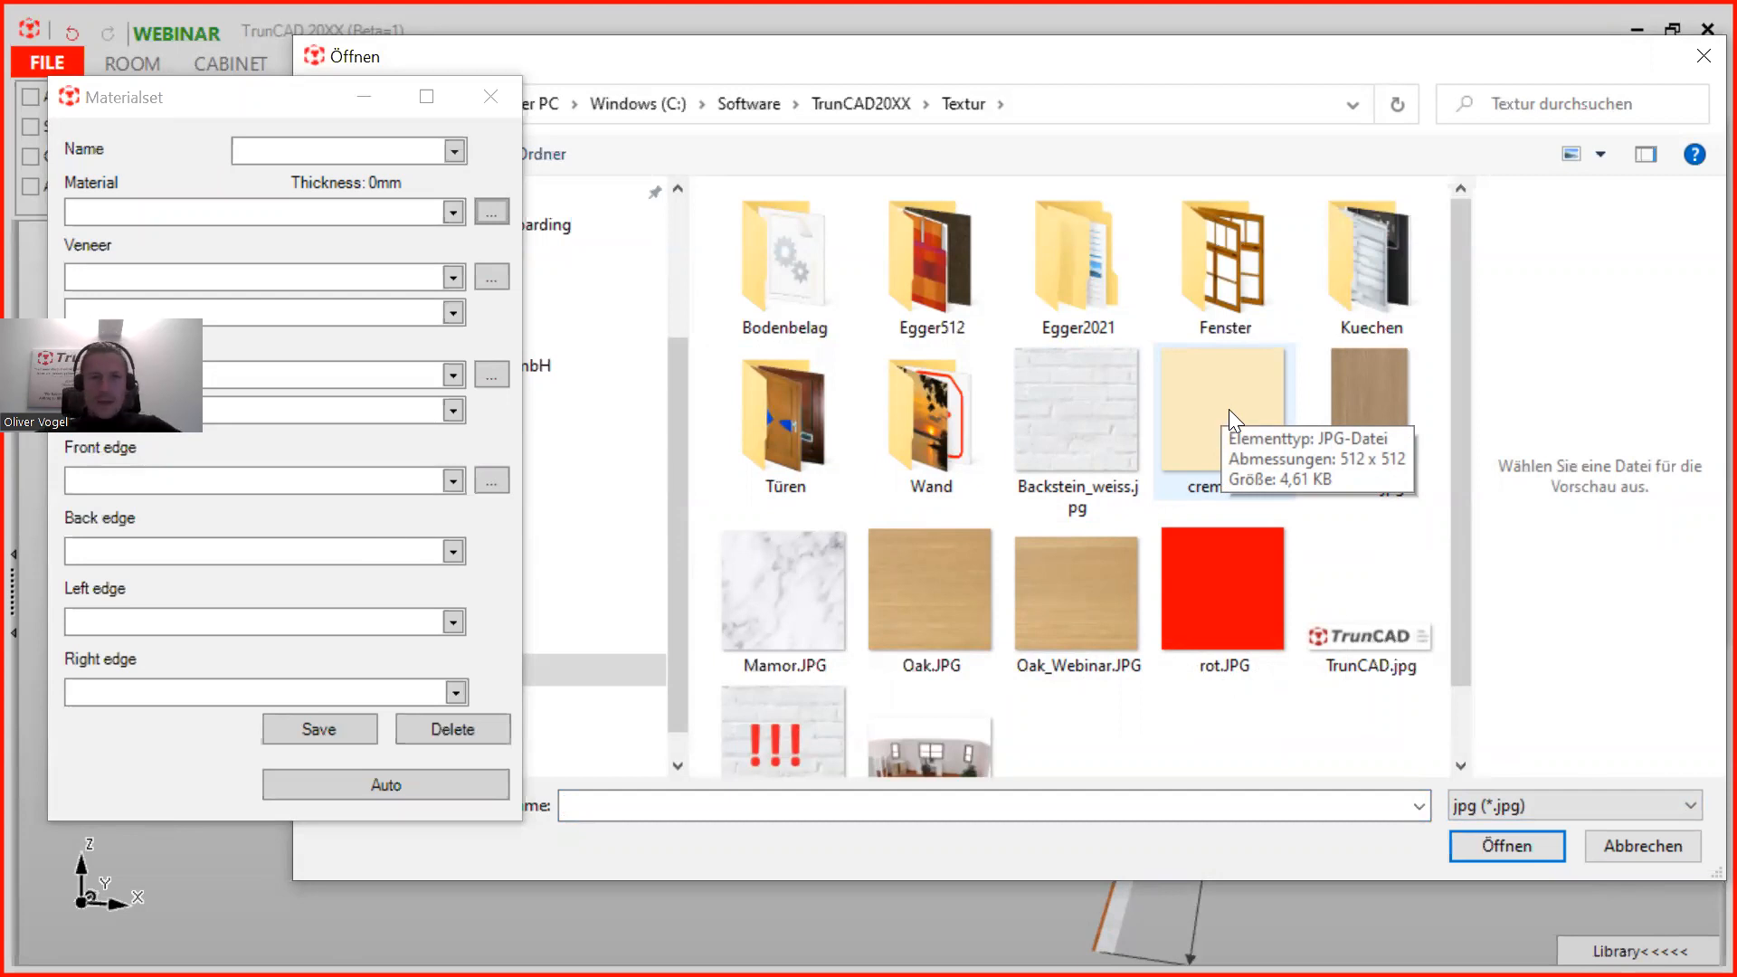
pyautogui.click(1086, 620)
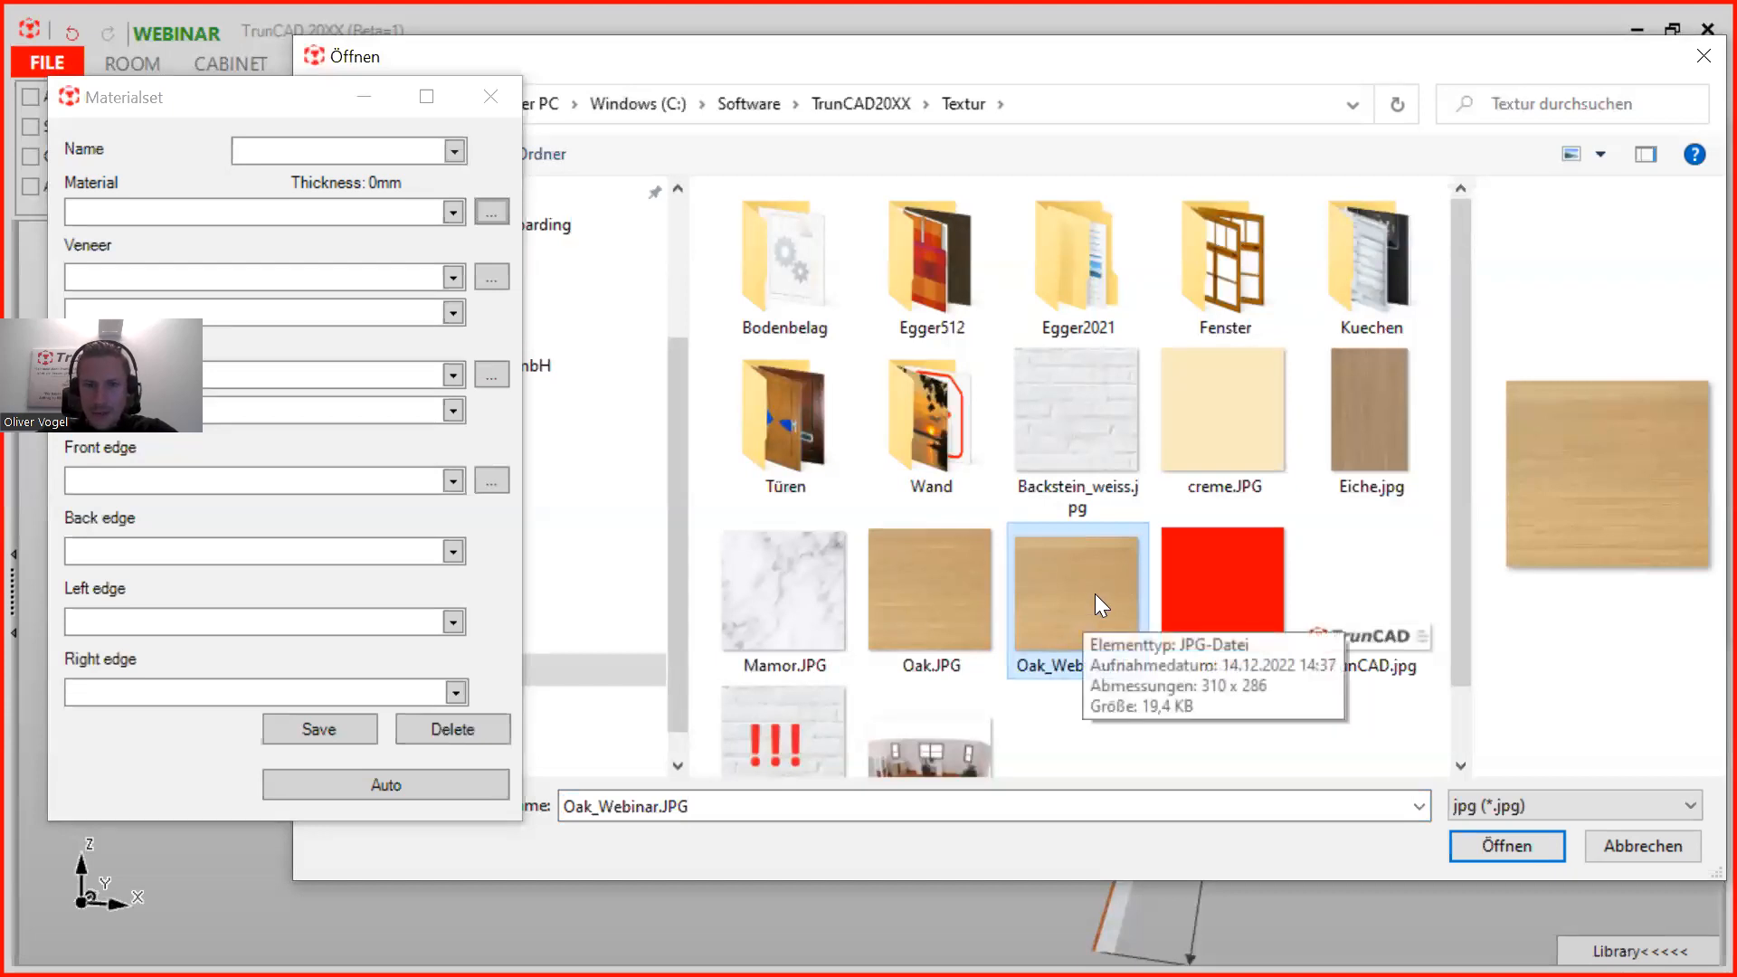
pyautogui.press('Return')
# Step: Switch to the Textur folder in File Explorer, open Oak_Webinar.JPG in Paint, and move the Paint window beside the Materialset window
pyautogui.hotkey('alt', 'Tab')
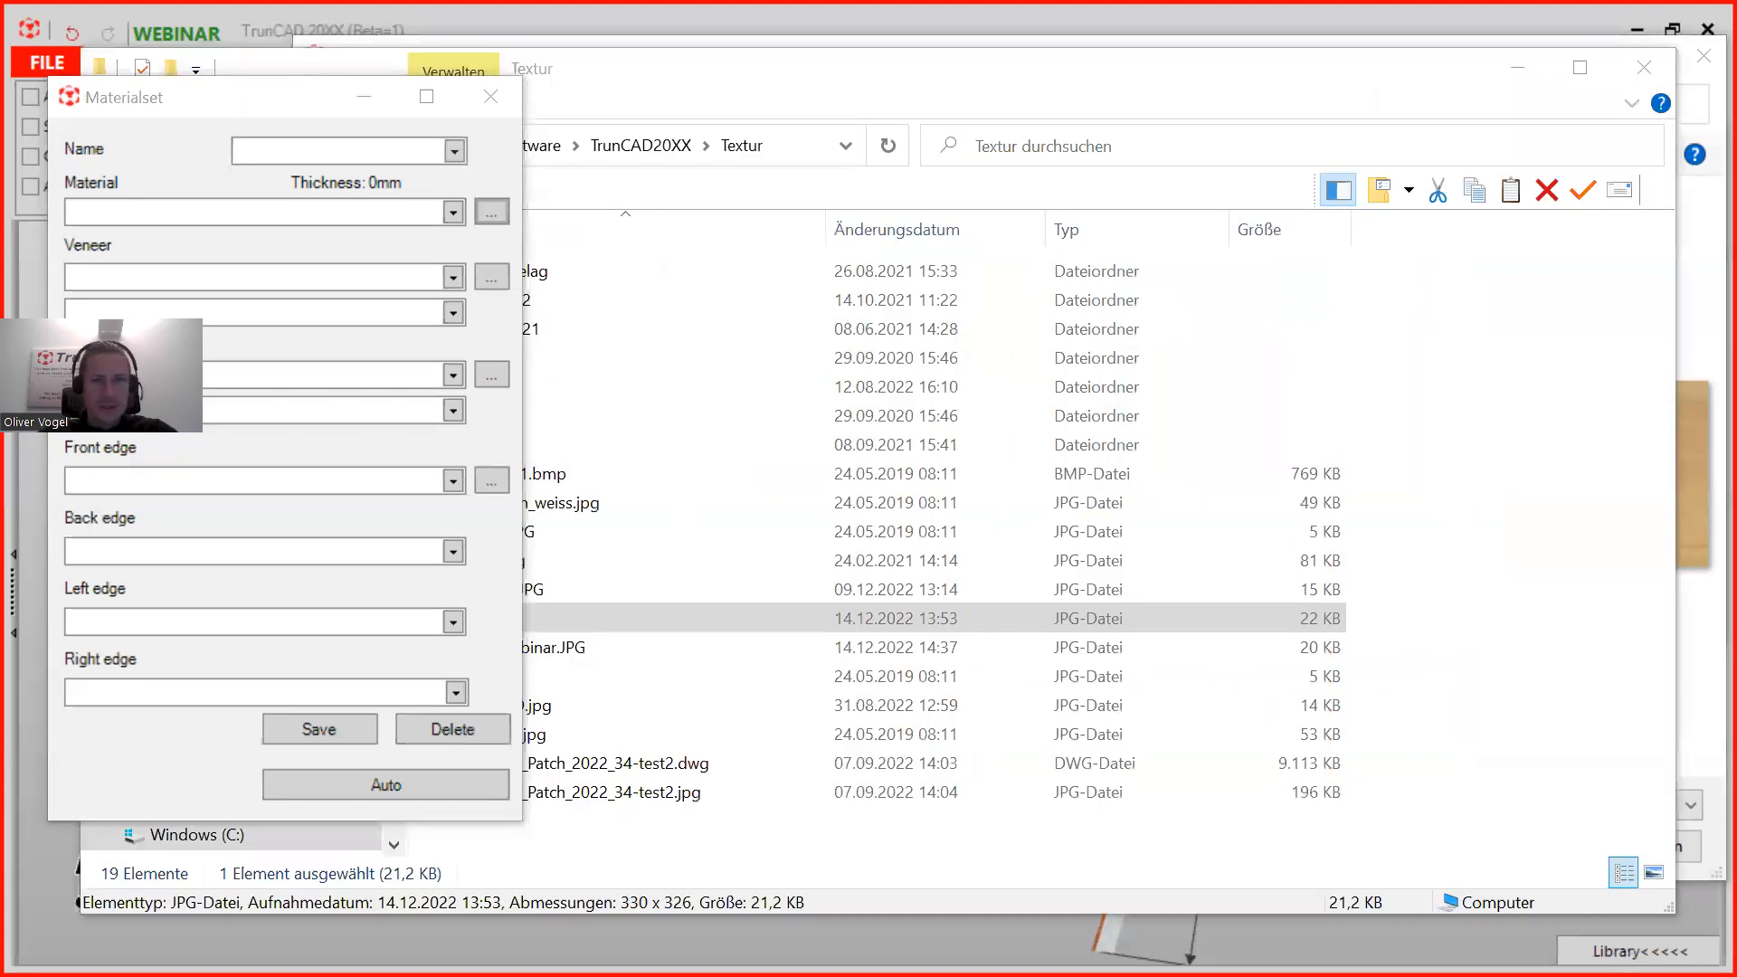
pyautogui.moveTo(876, 65); pyautogui.dragTo(1197, 74)
pyautogui.click(863, 653)
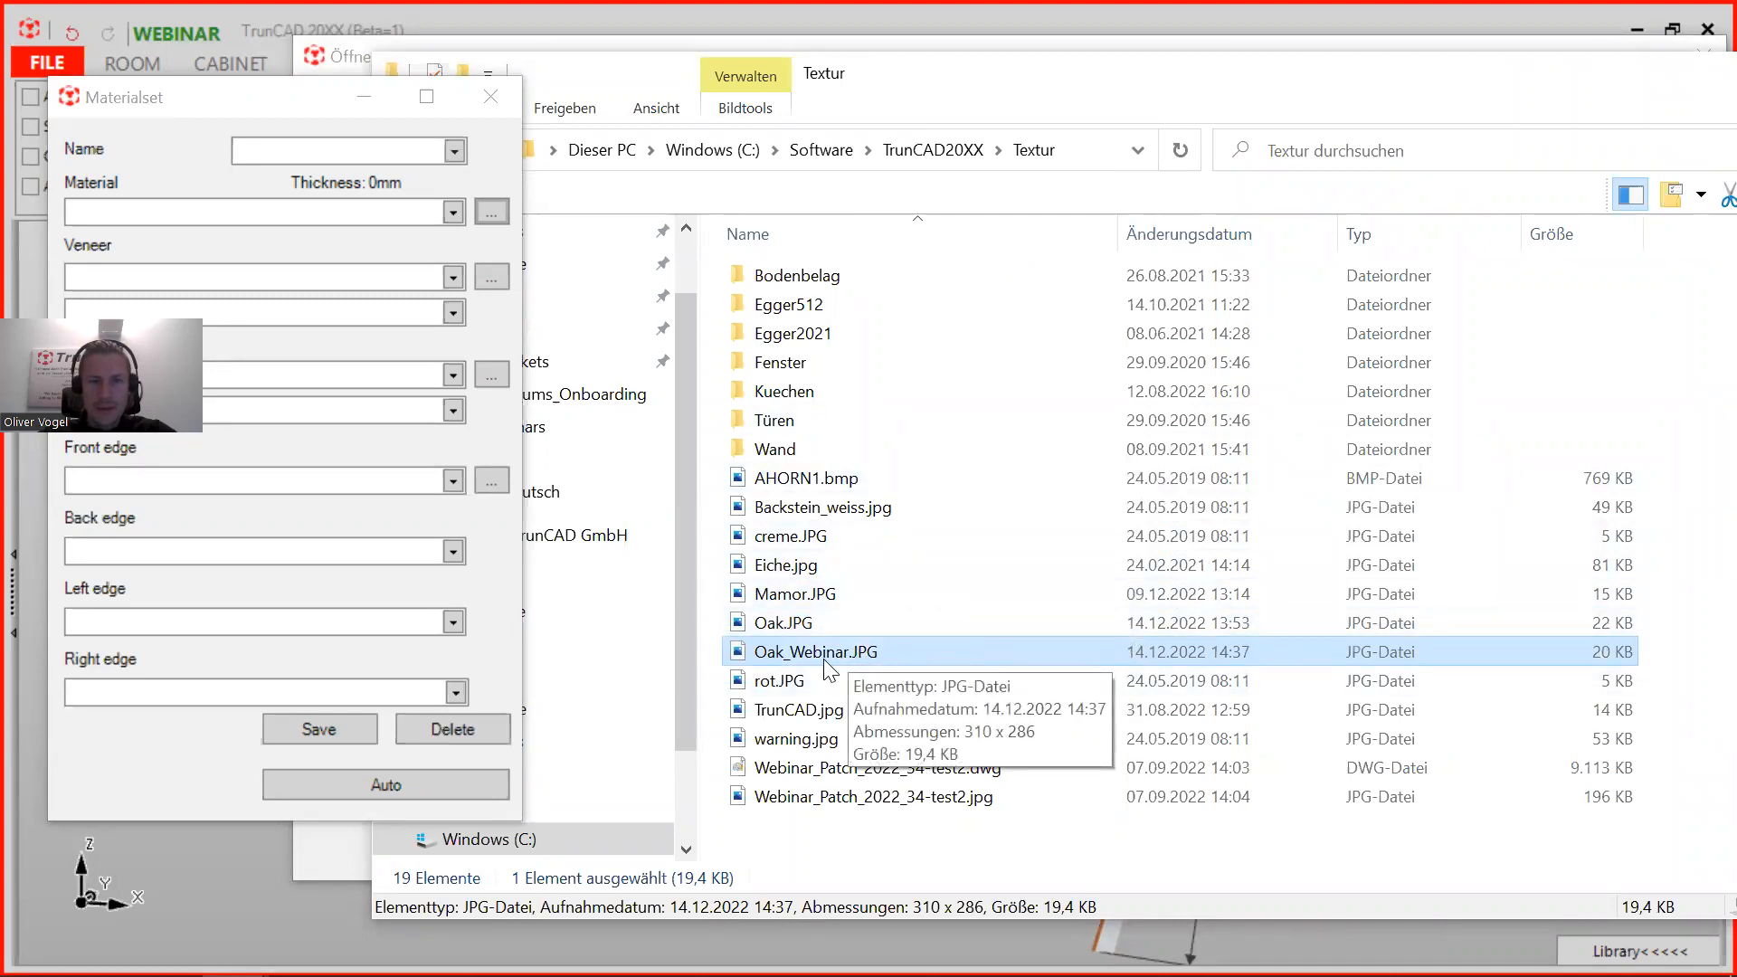
pyautogui.rightClick(851, 653)
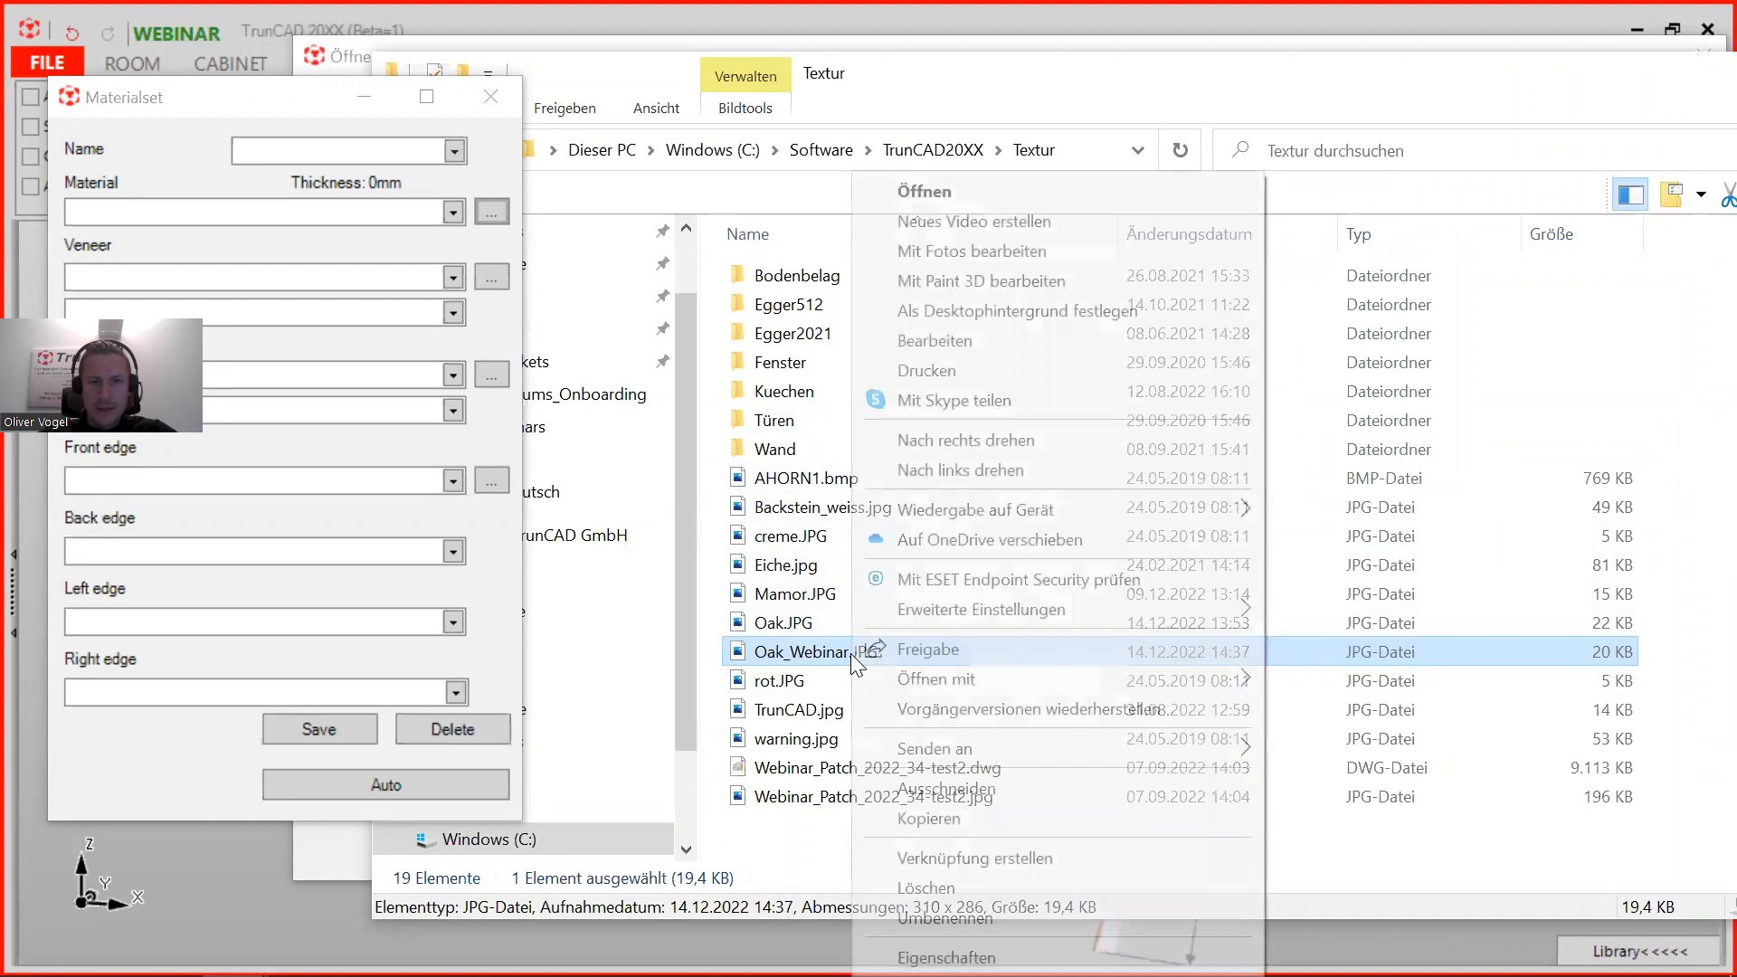
pyautogui.moveTo(1066, 675)
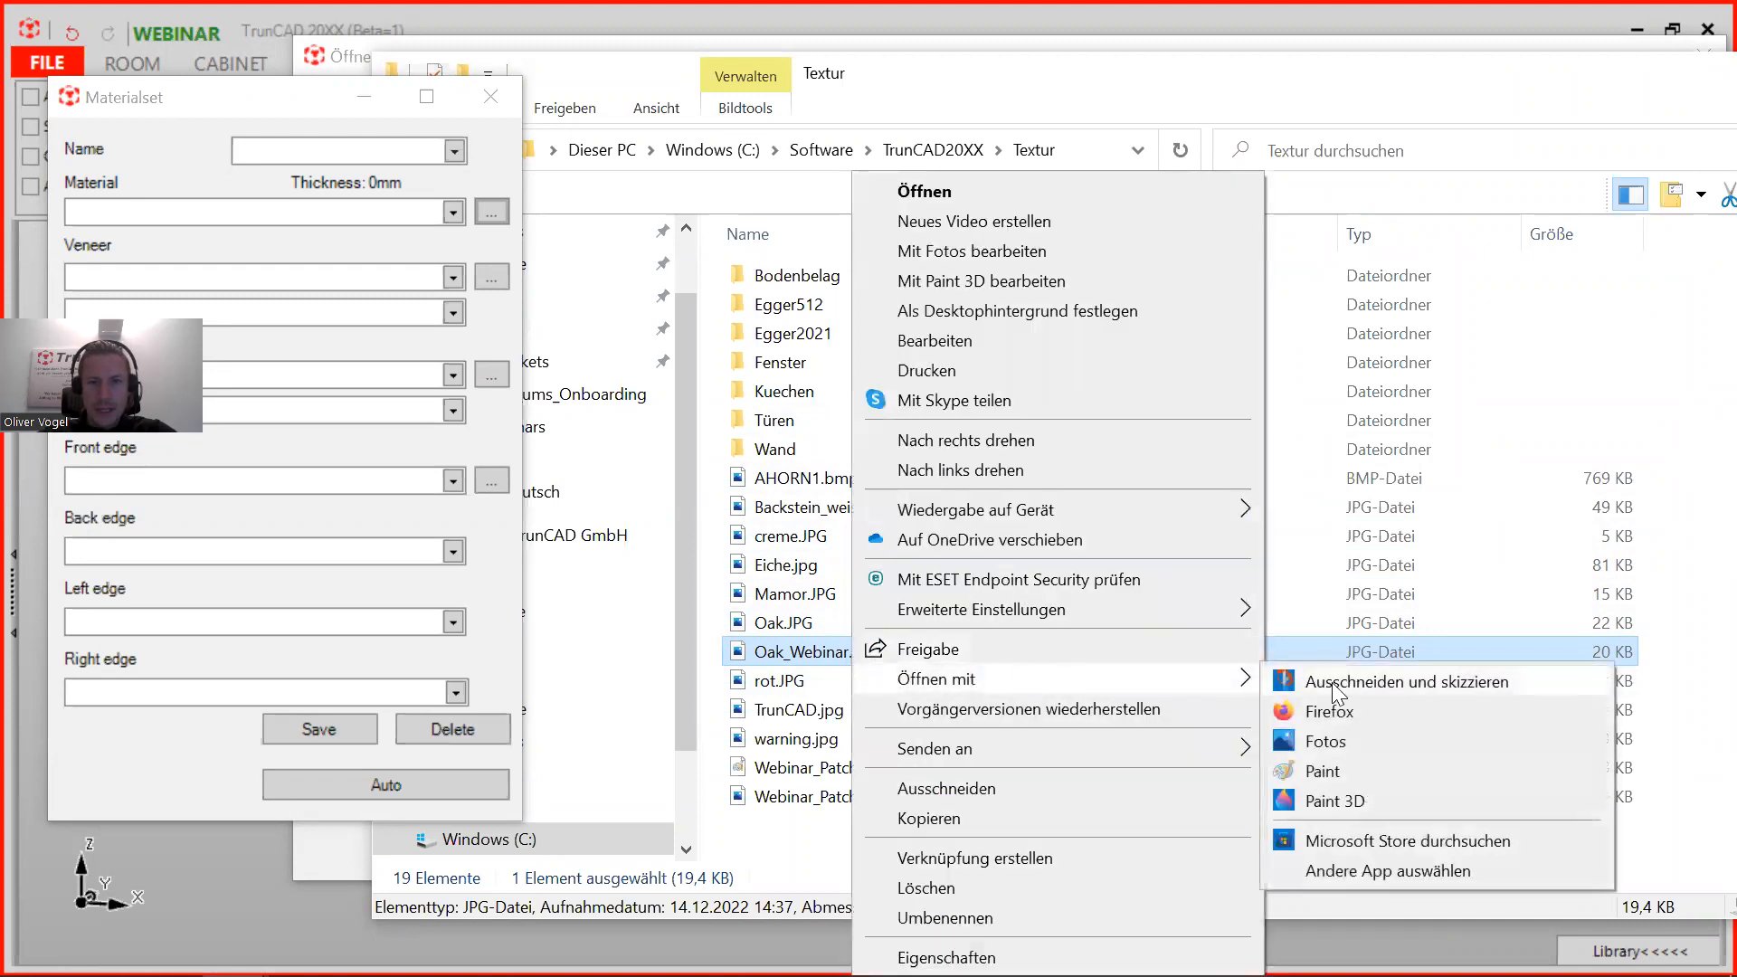
pyautogui.click(1343, 773)
pyautogui.click(345, 102)
pyautogui.click(666, 78)
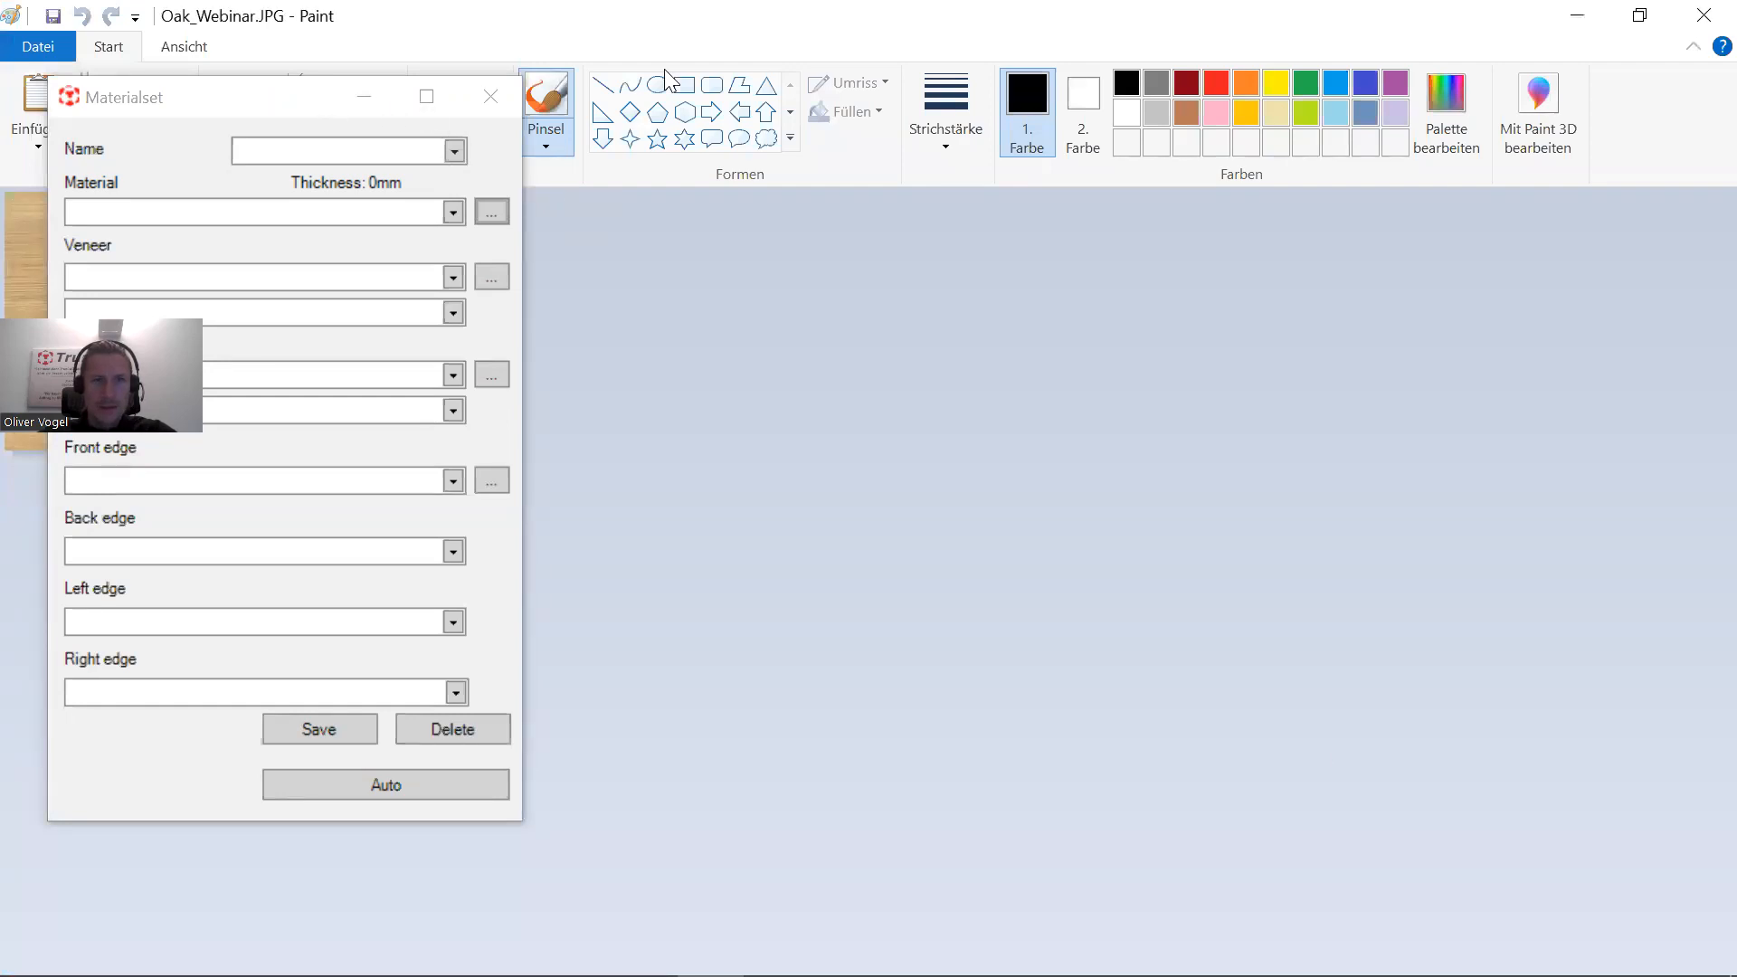
pyautogui.moveTo(676, 15); pyautogui.dragTo(1214, 133)
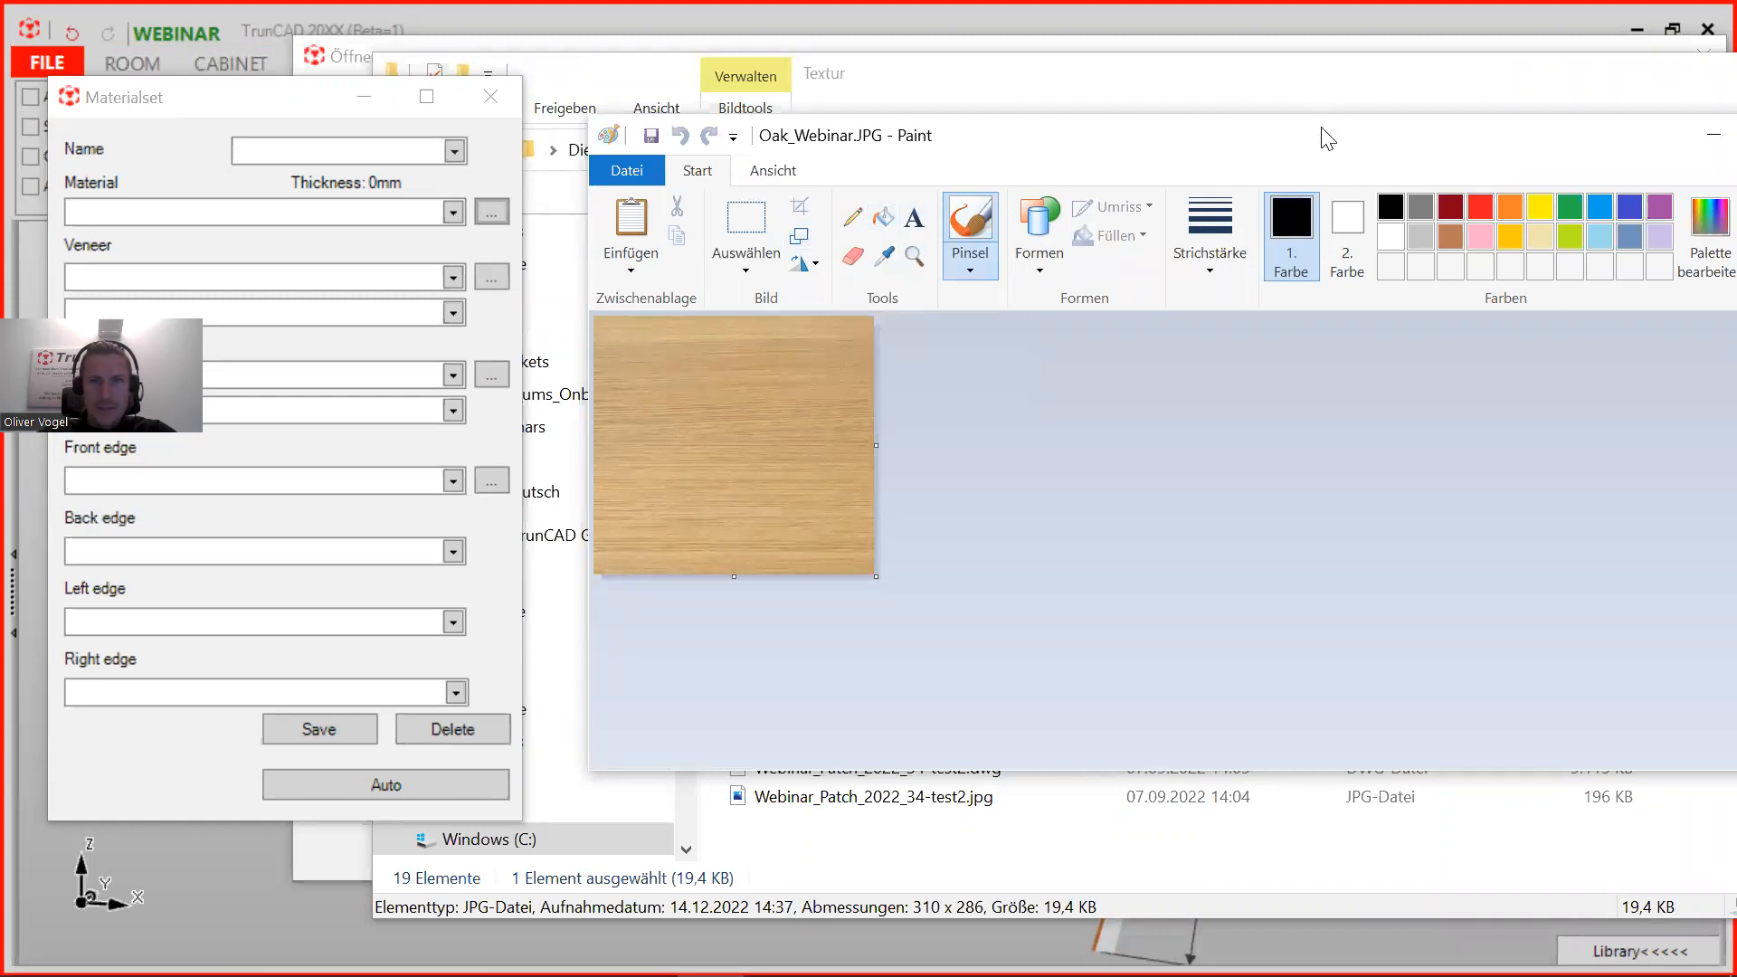
pyautogui.moveTo(1327, 138); pyautogui.dragTo(1322, 128)
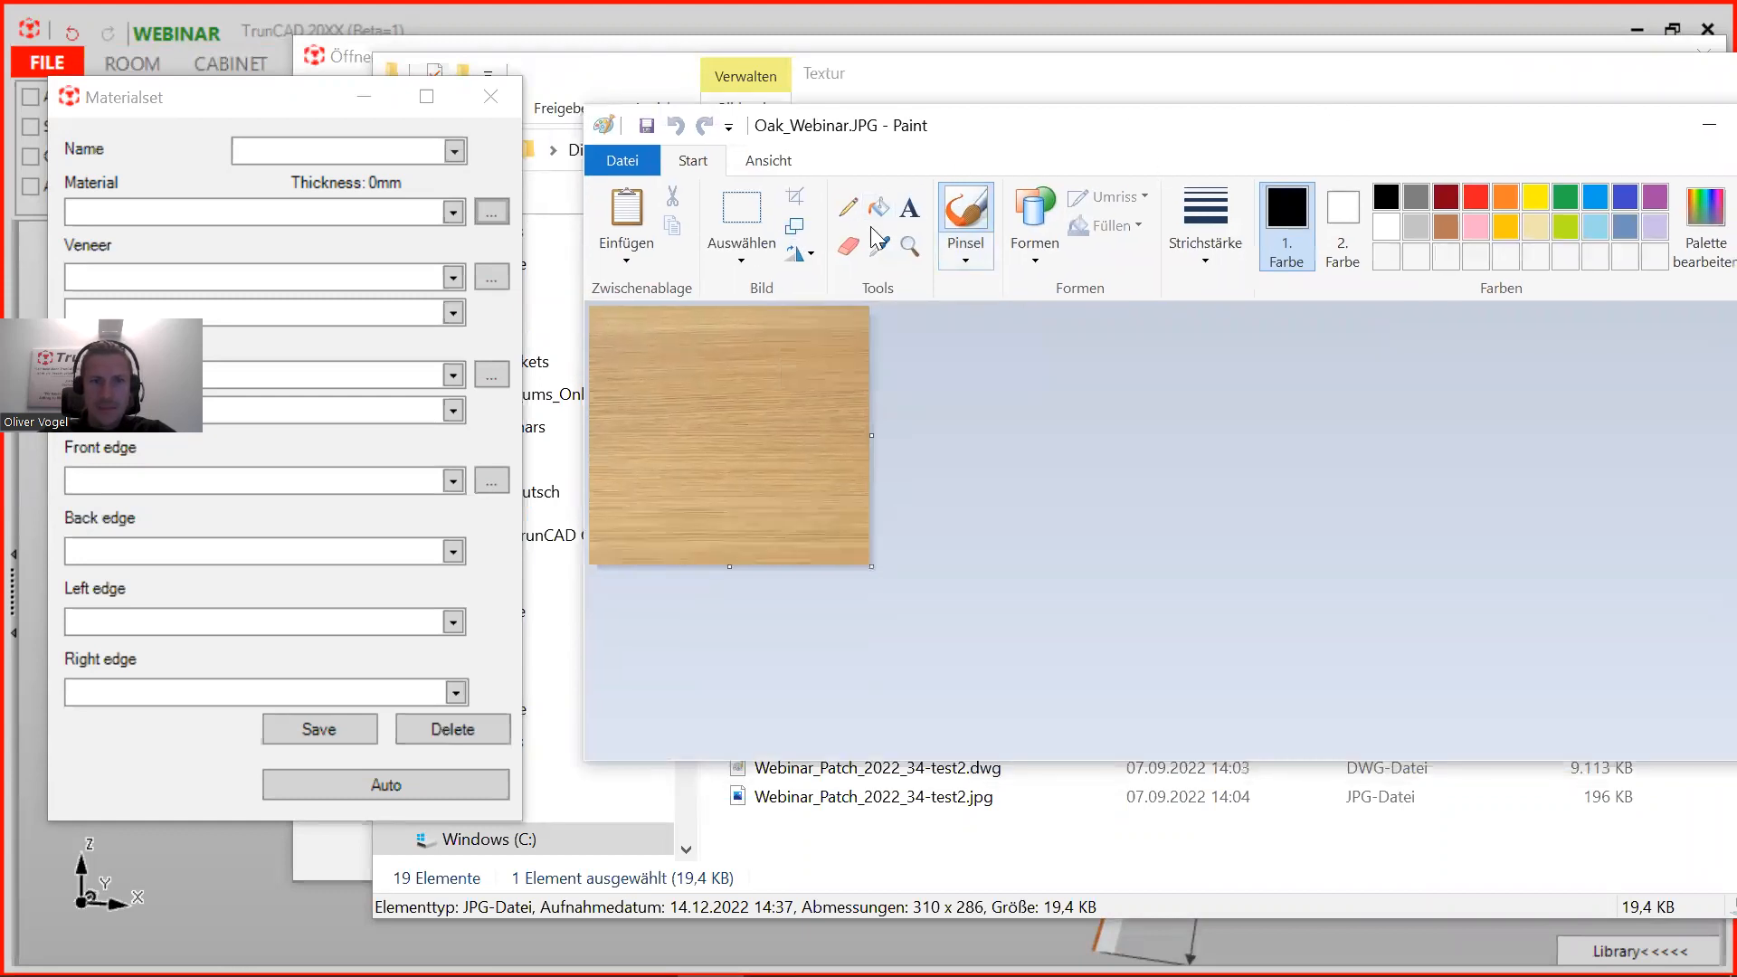
# Step: Set Paint's resize units to pixels and try 512 for both the horizontal and vertical size with the aspect ratio kept
pyautogui.click(794, 228)
pyautogui.click(871, 347)
pyautogui.moveTo(910, 401); pyautogui.dragTo(862, 394)
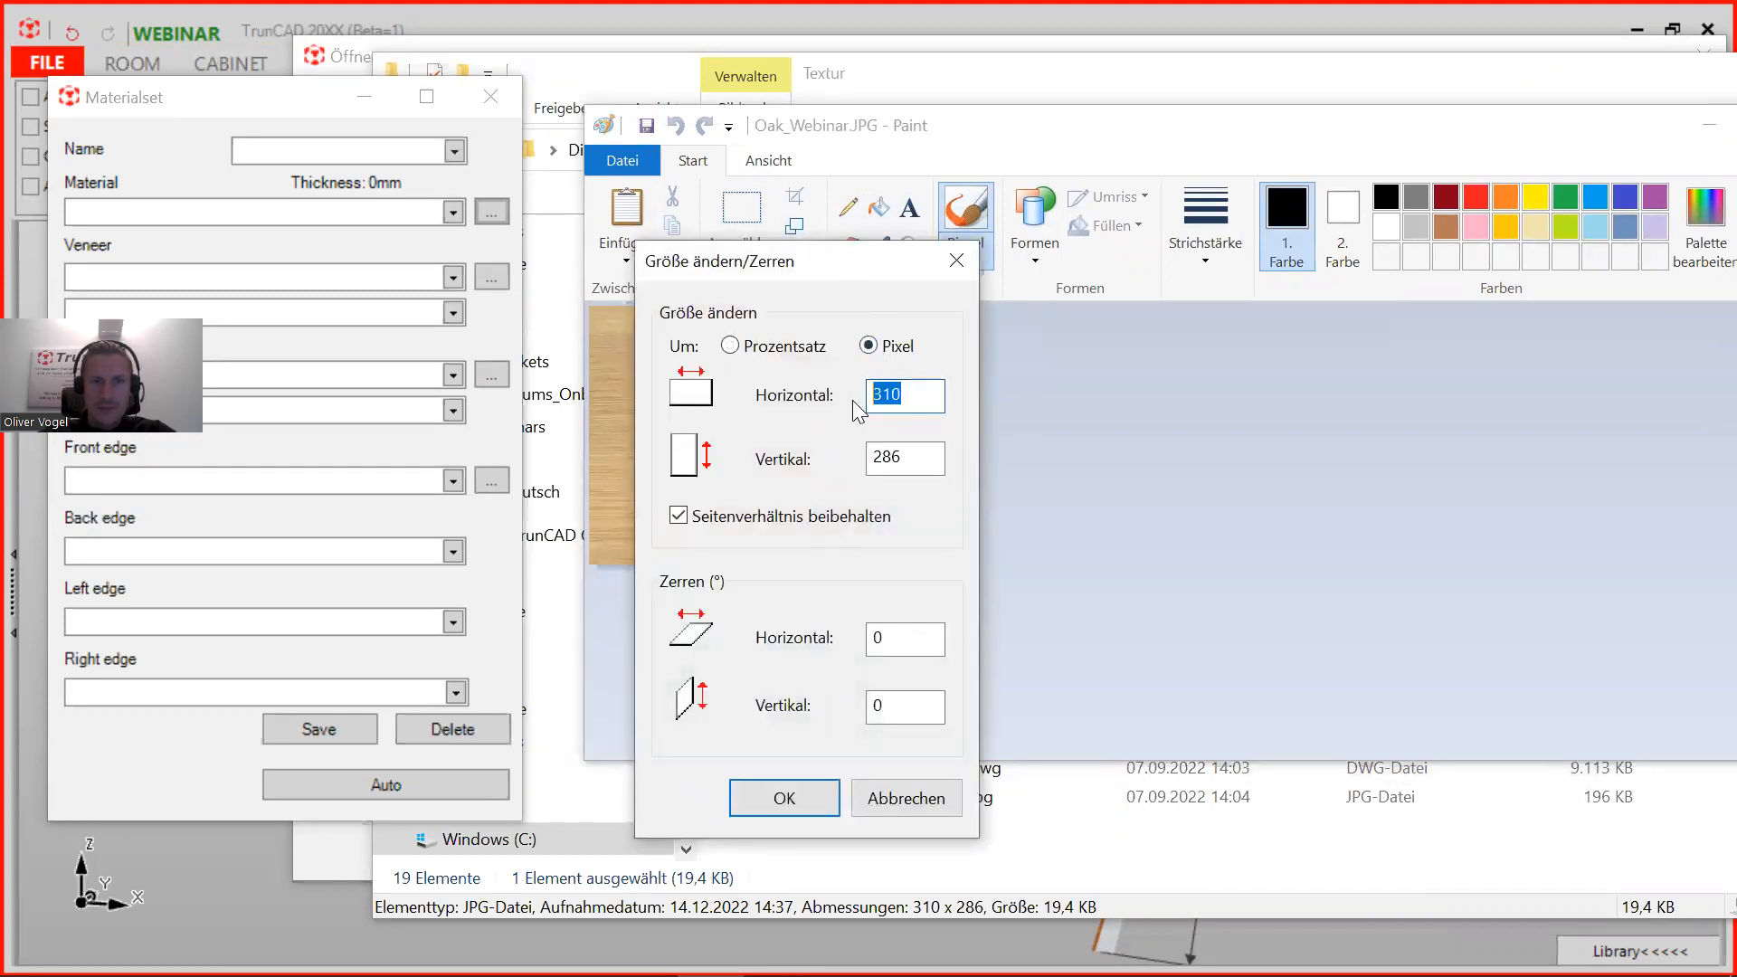
pyautogui.write('512')
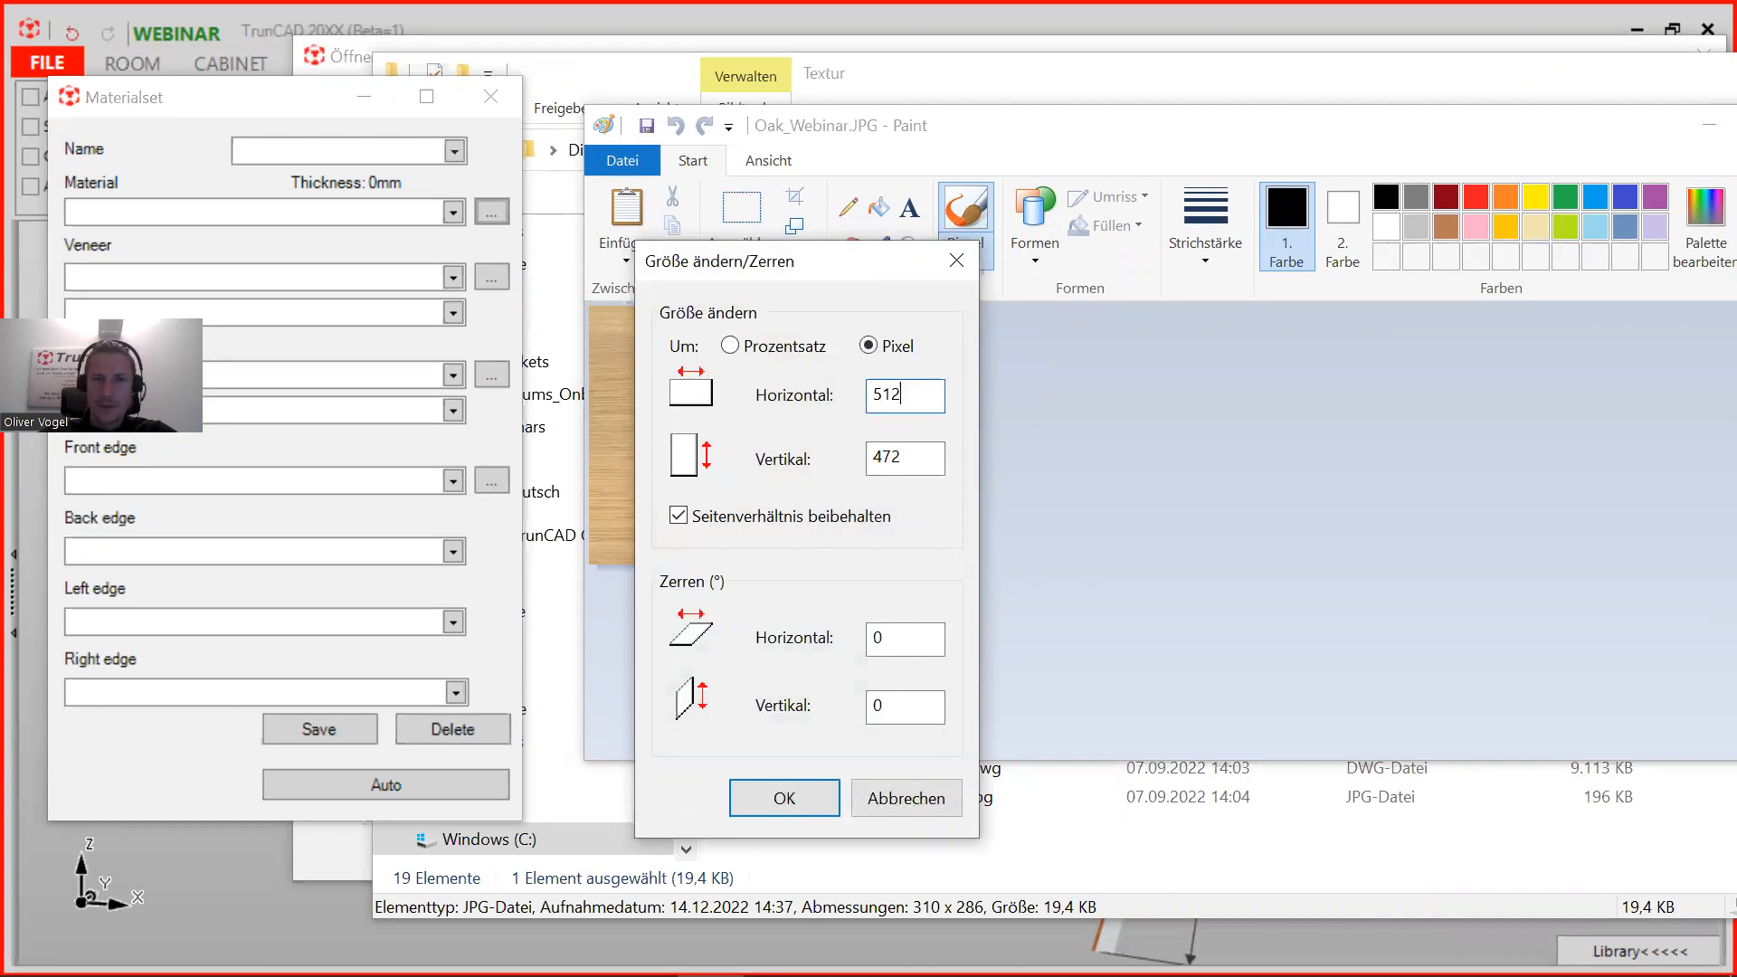
pyautogui.moveTo(923, 455); pyautogui.dragTo(839, 460)
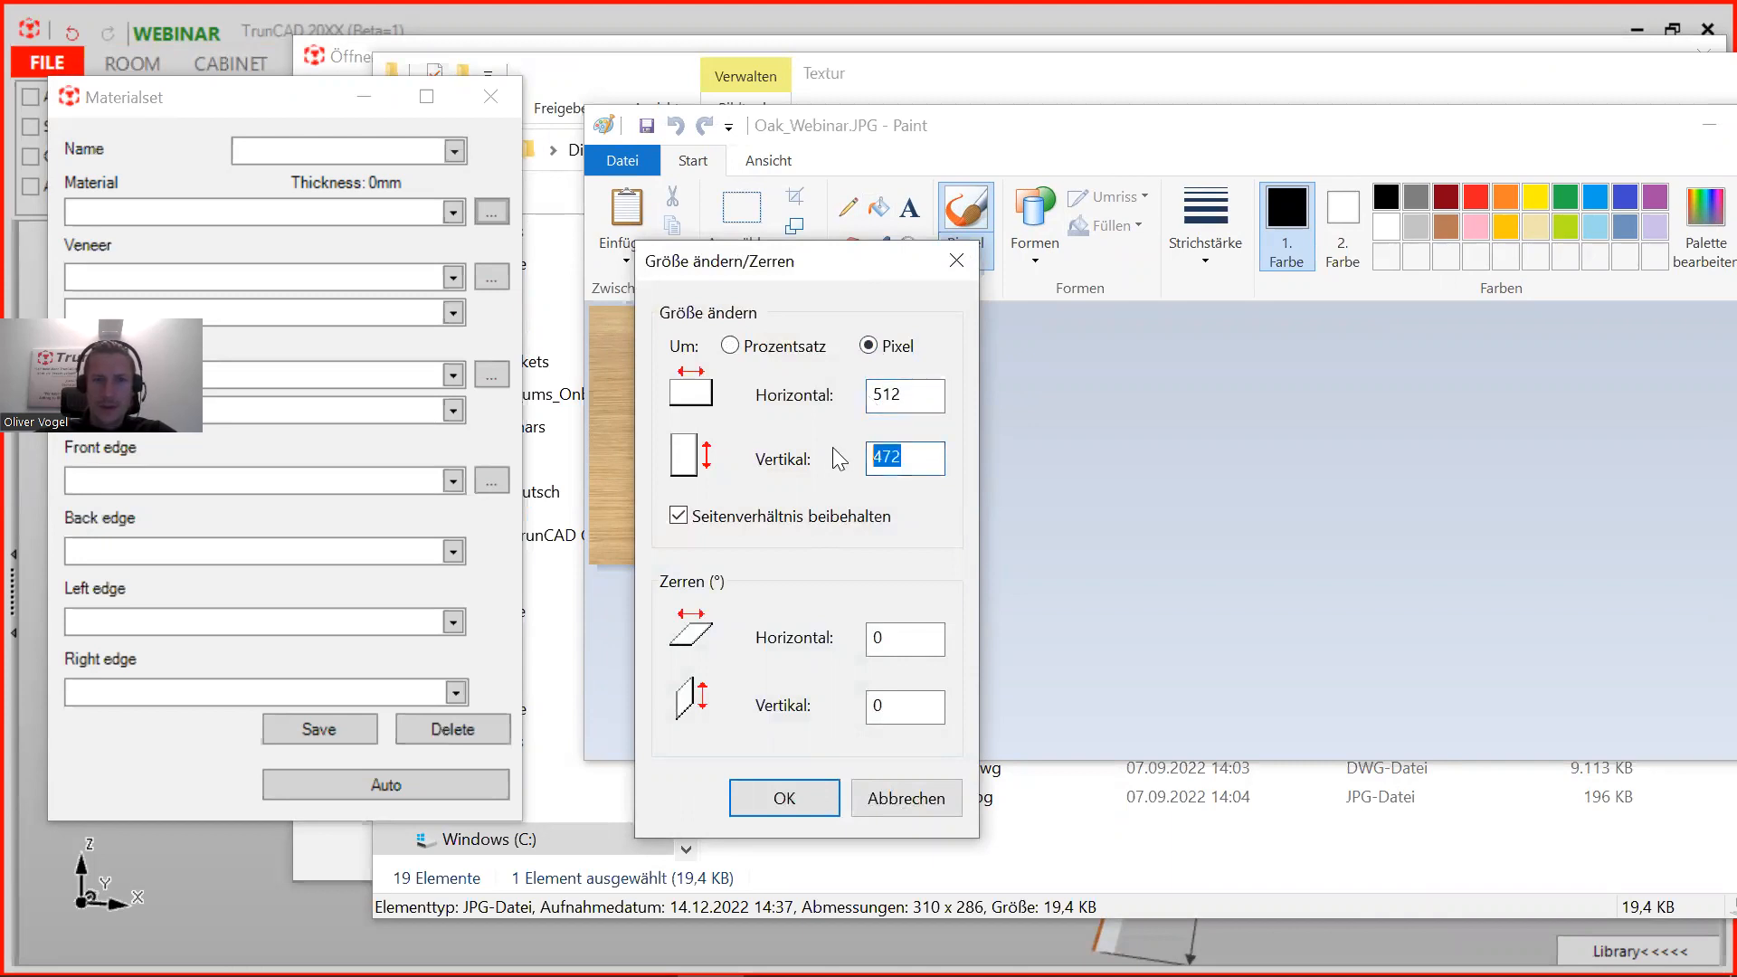
pyautogui.write('512')
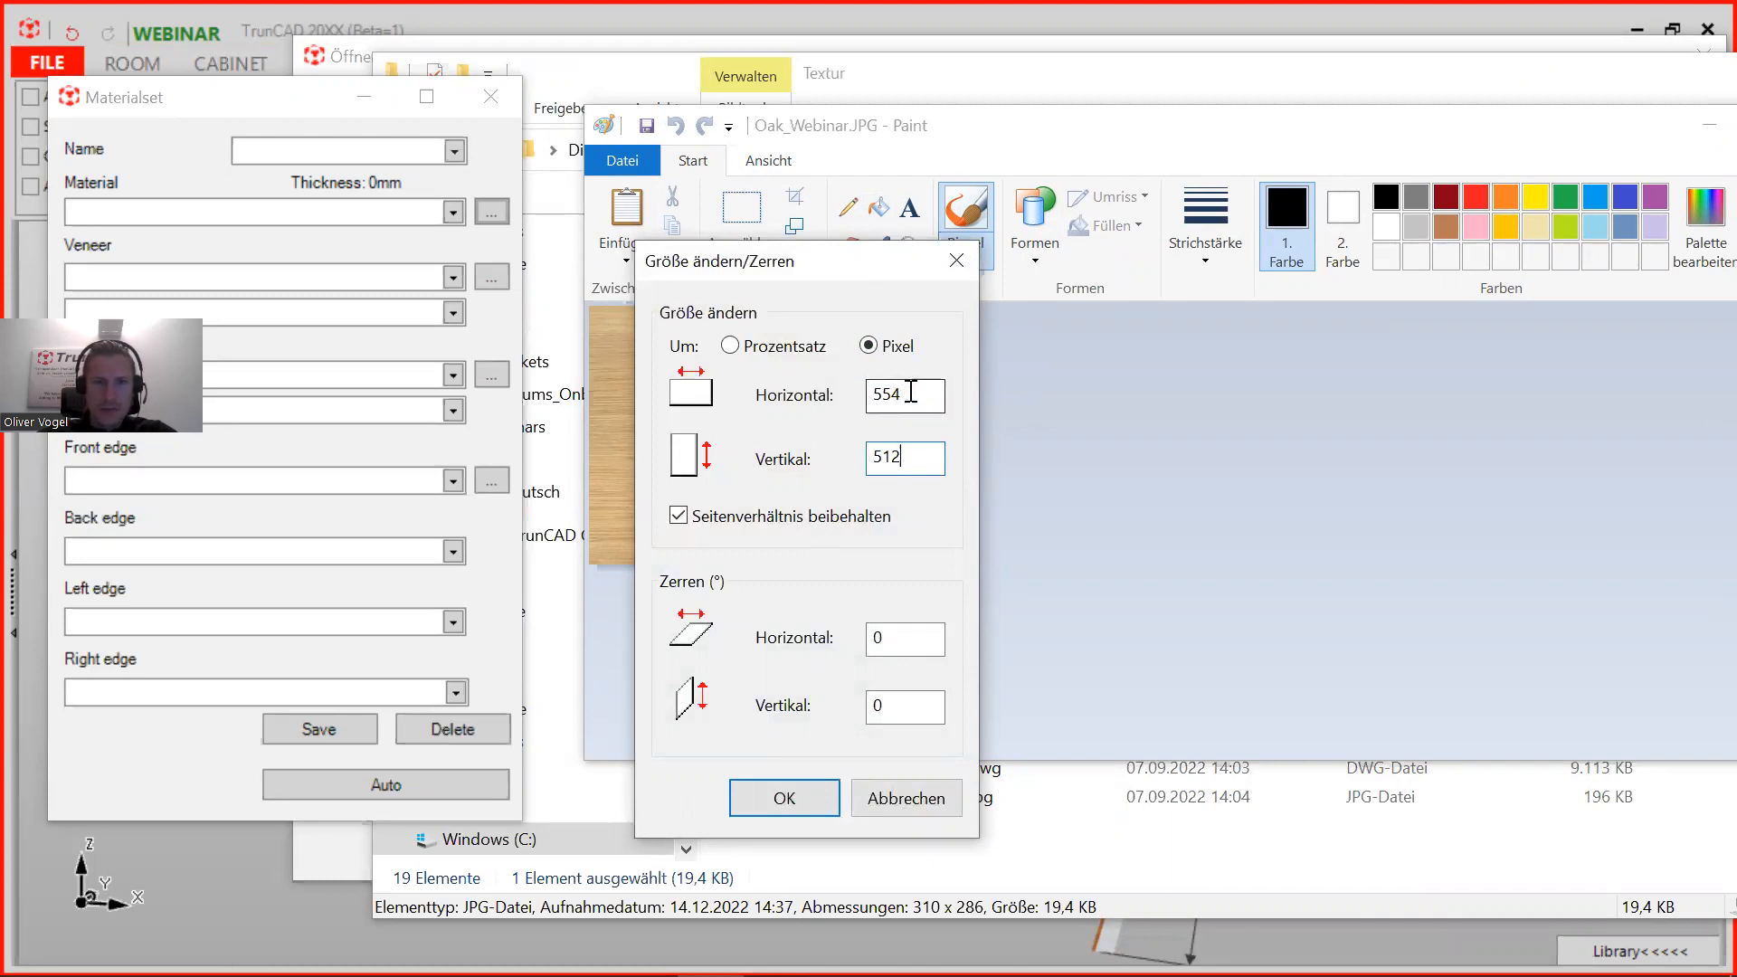
# Step: Set the horizontal size to 532 pixels with the aspect ratio kept and apply the resize
pyautogui.moveTo(922, 396); pyautogui.dragTo(853, 395)
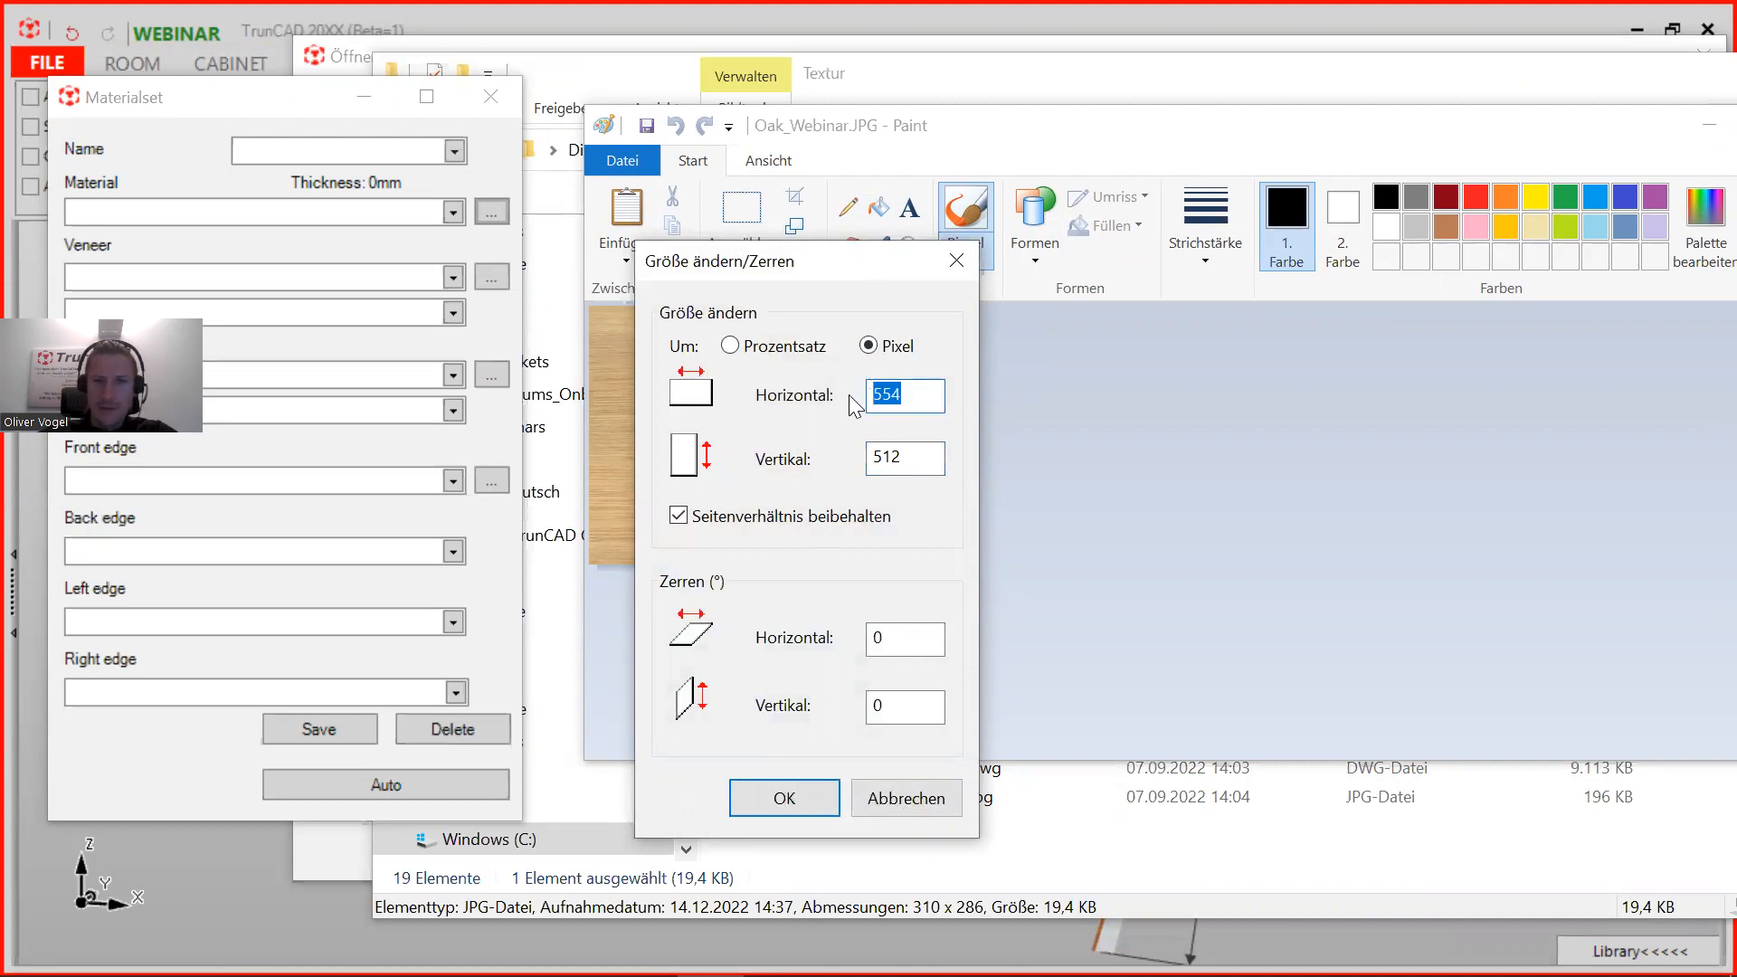
pyautogui.write('500')
pyautogui.press('BackSpace')
pyautogui.press('BackSpace')
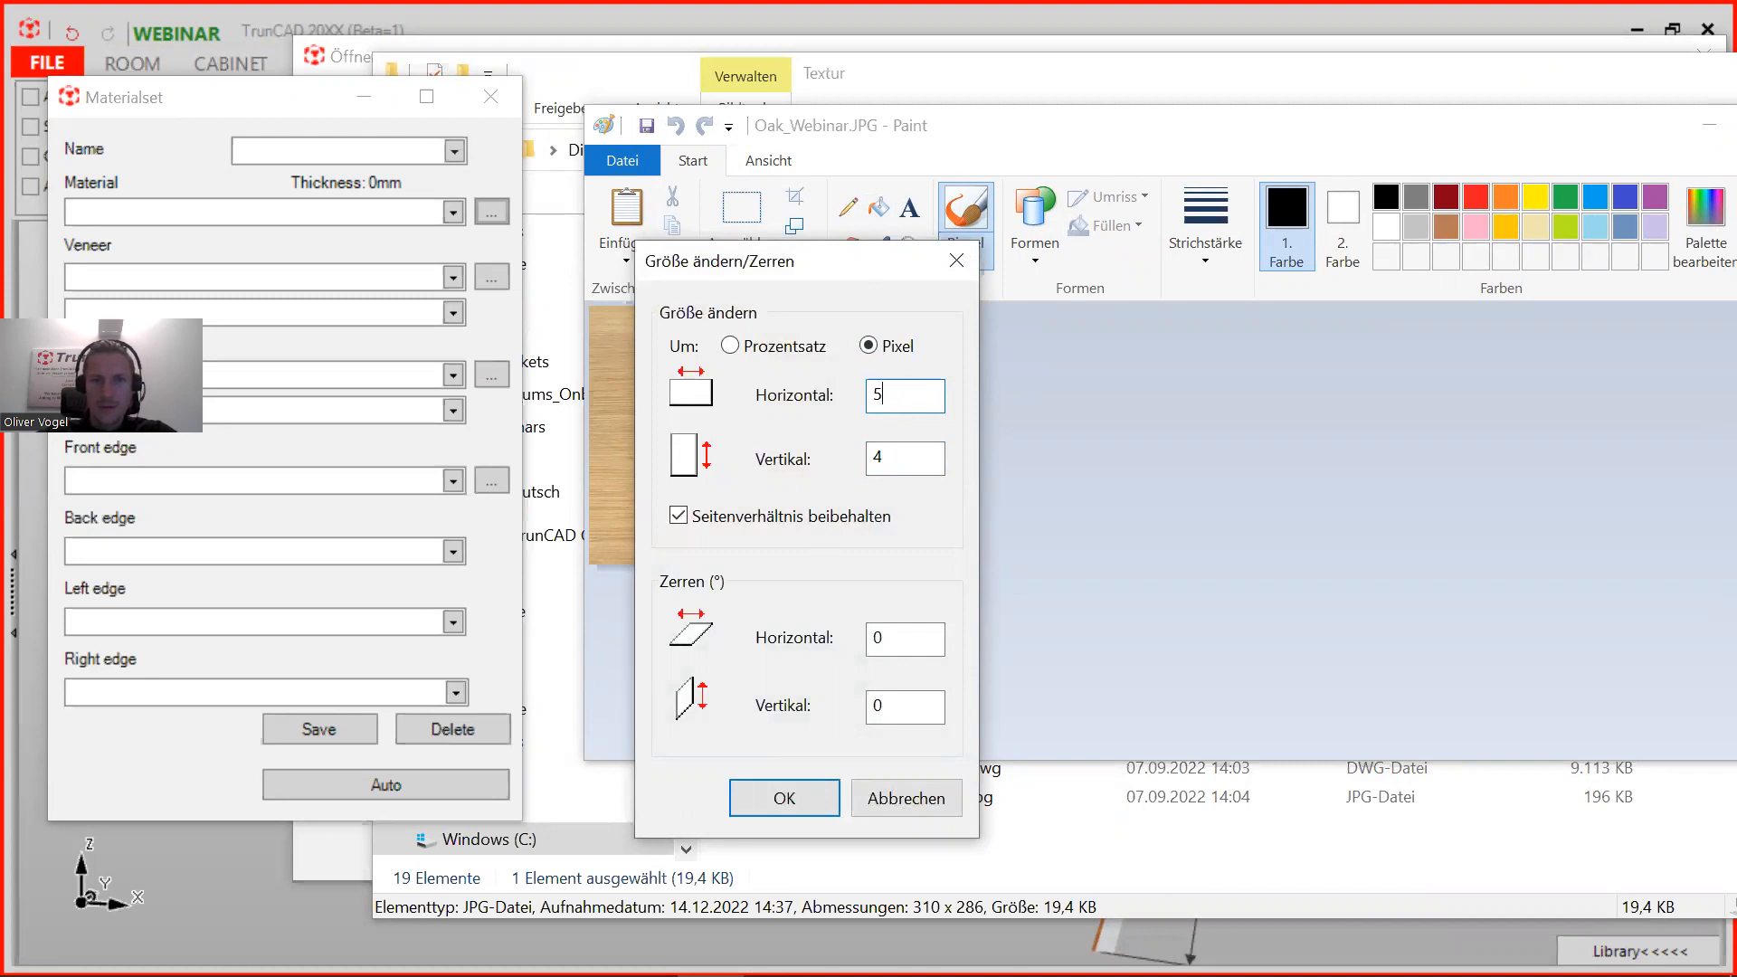
pyautogui.write('532')
pyautogui.click(775, 801)
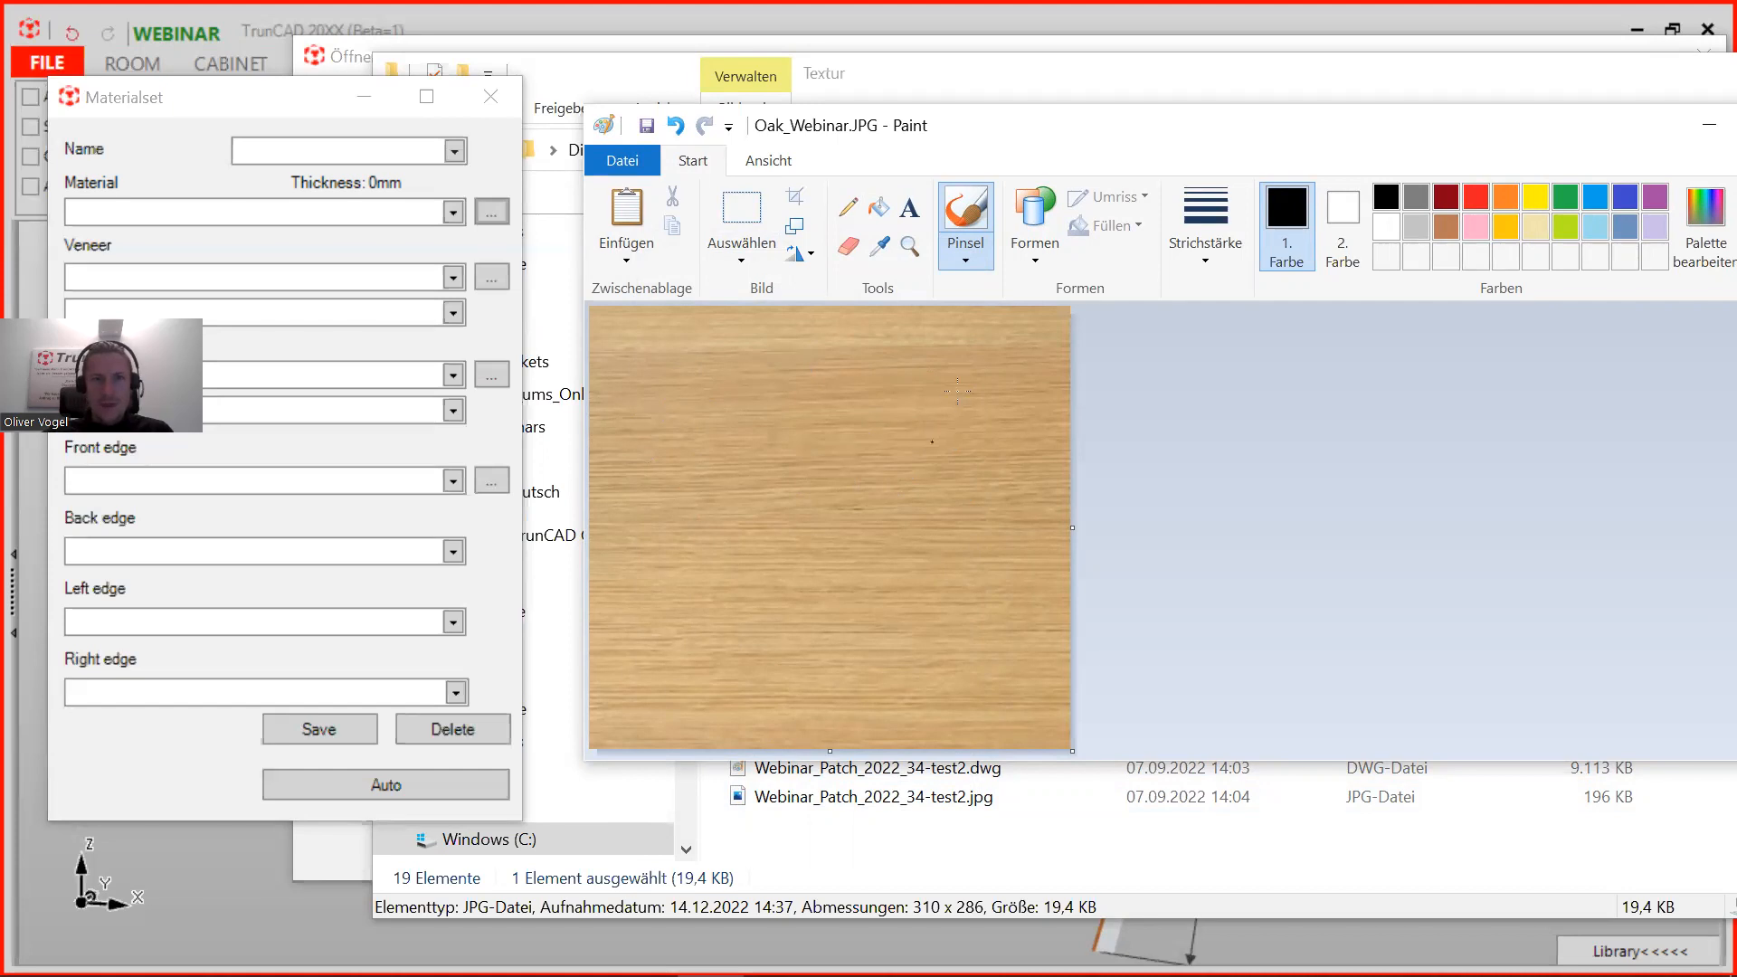
# Step: Rotate the oak image 90° clockwise and save it as a JPEG named Oak_Webinar2.jpg in the Bilder folder
pyautogui.click(808, 254)
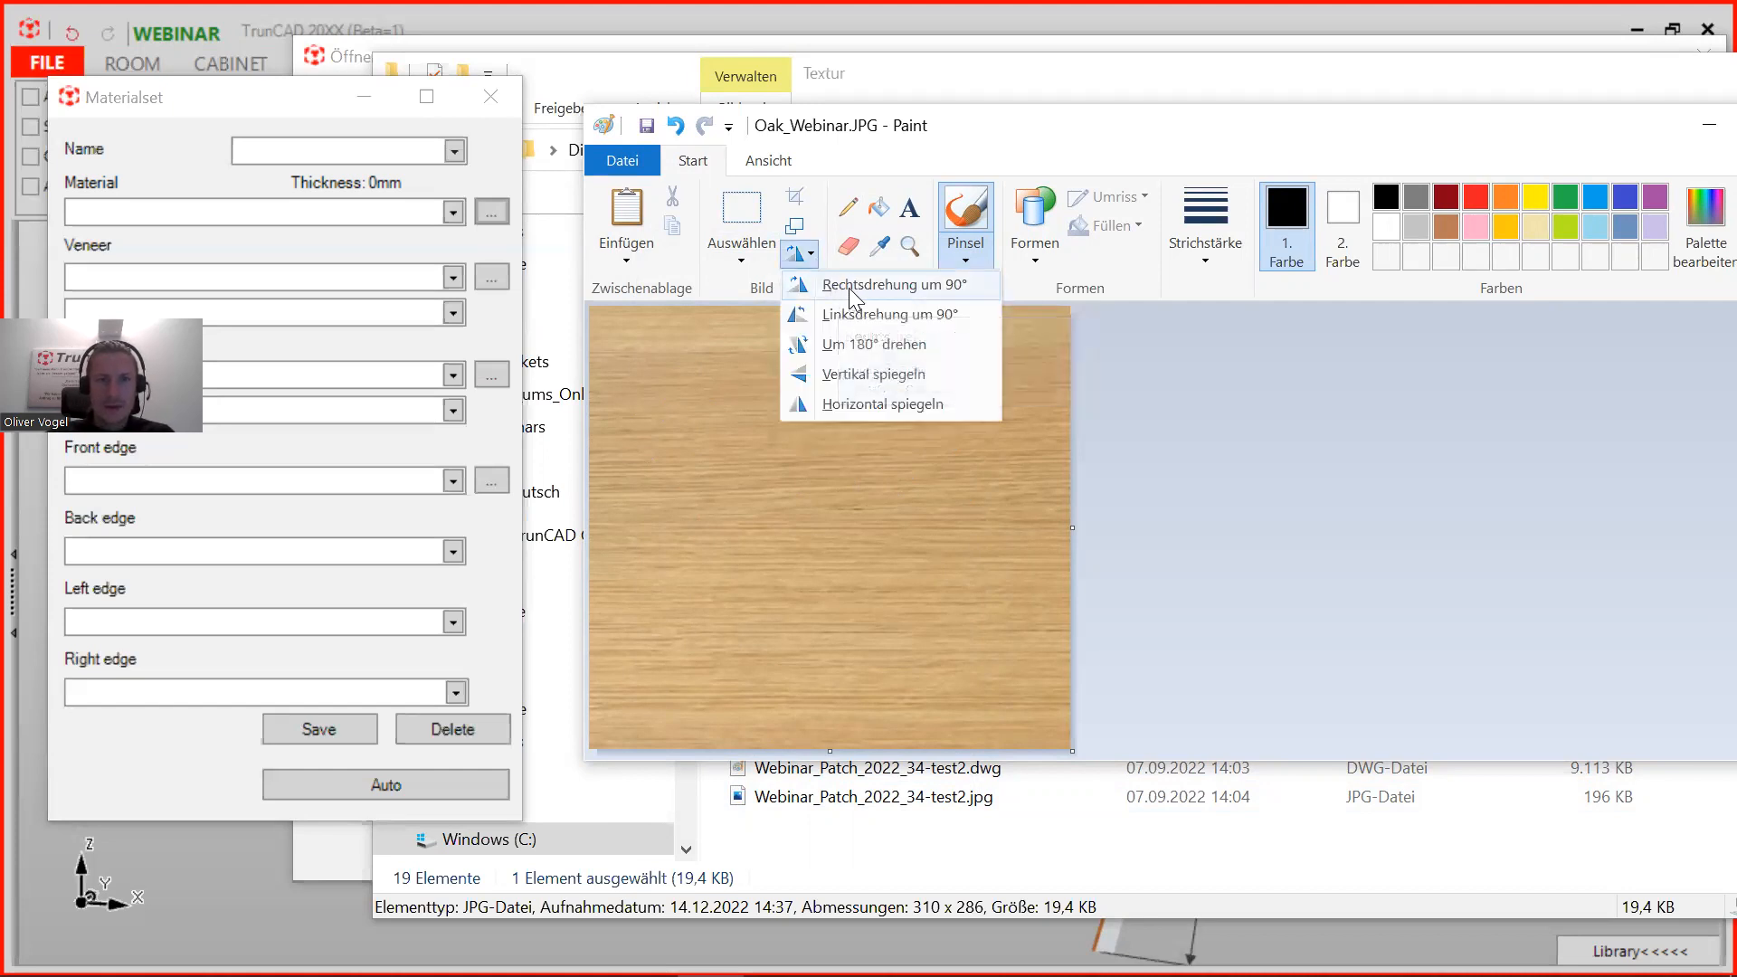
pyautogui.click(851, 286)
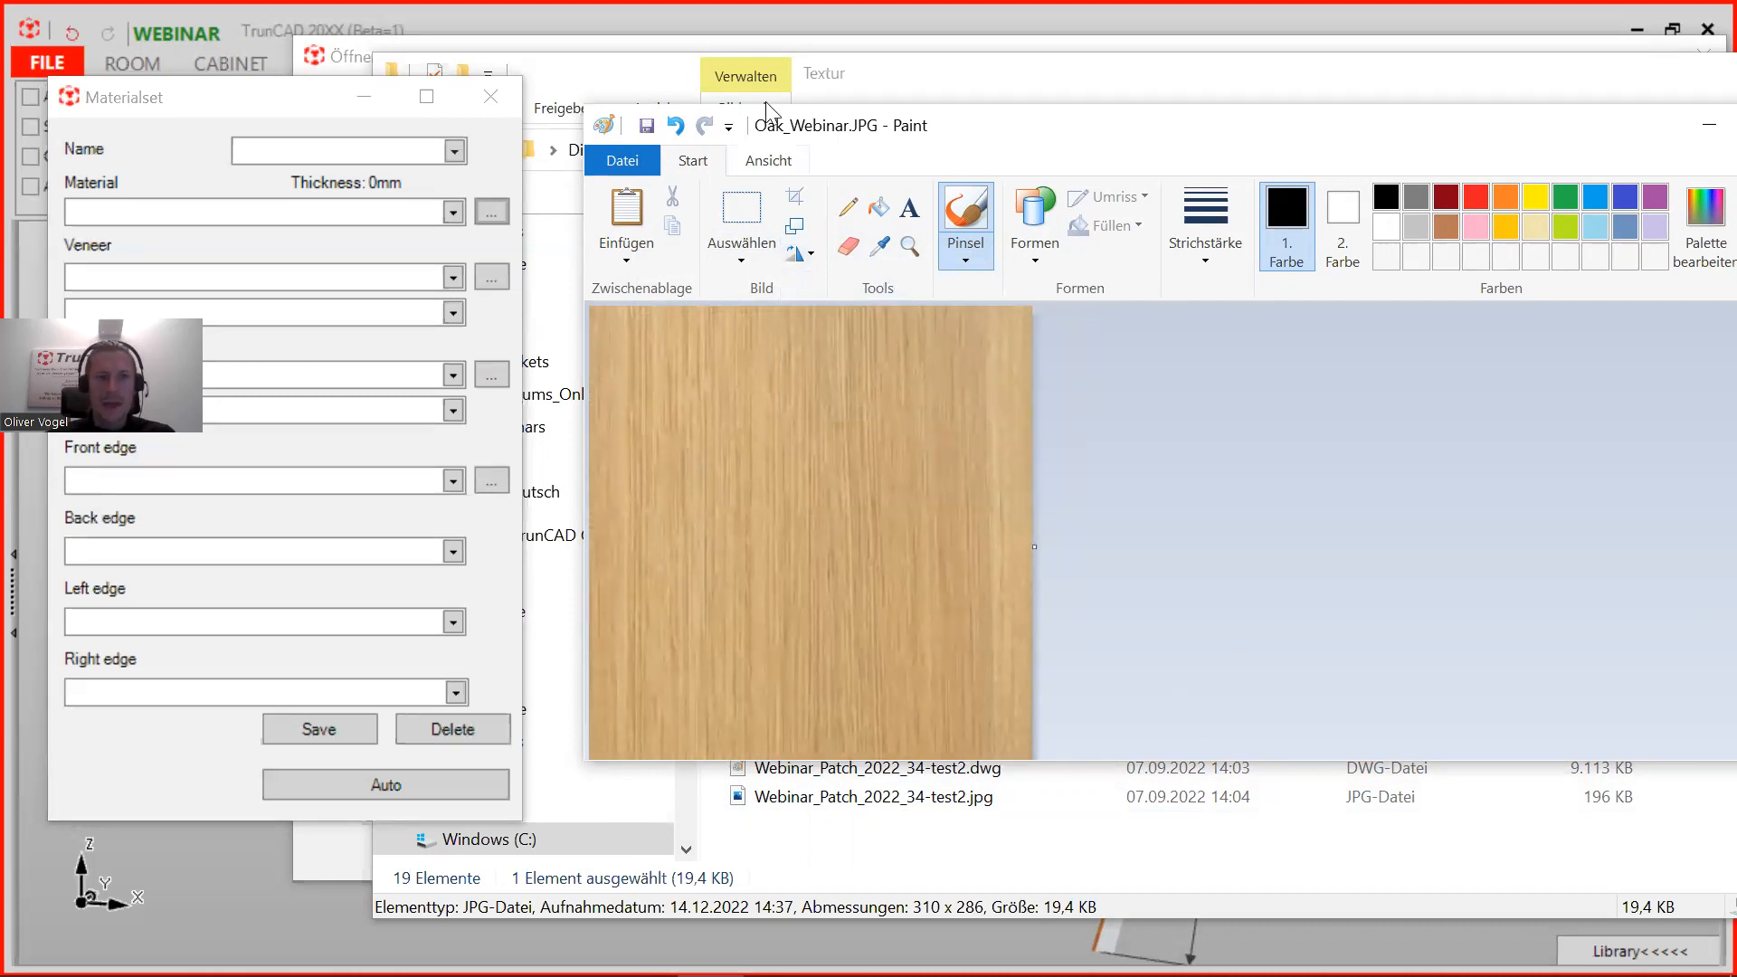
pyautogui.click(619, 162)
pyautogui.moveTo(692, 391)
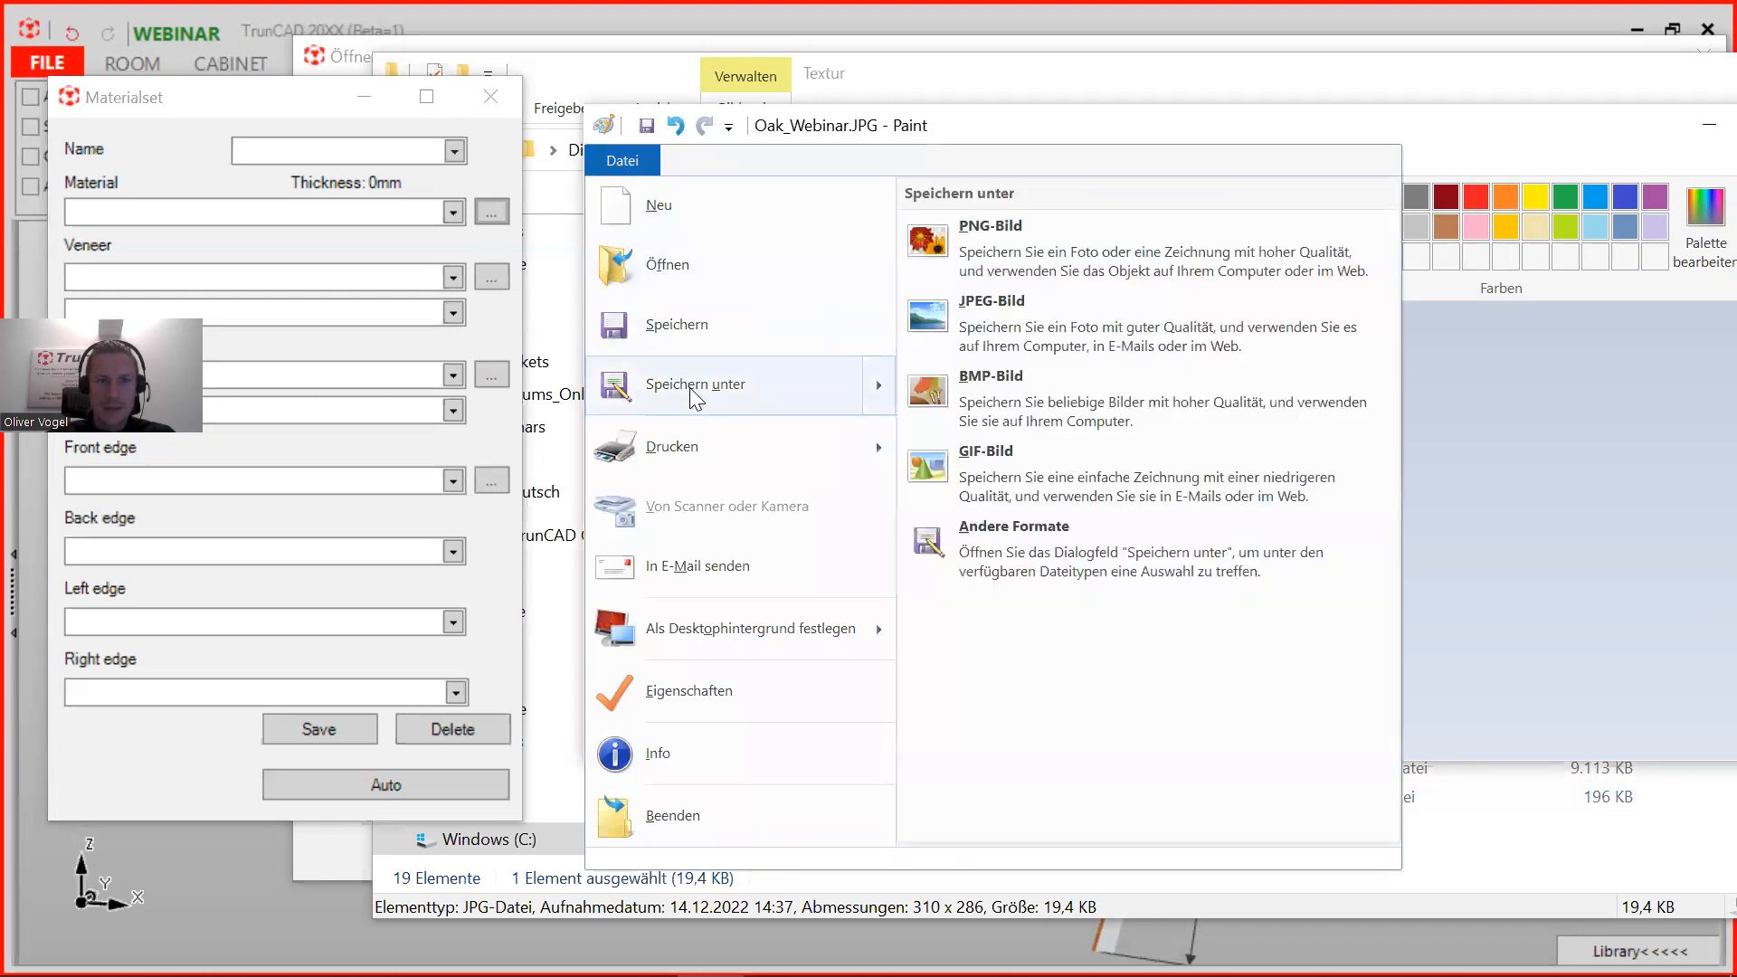
pyautogui.click(1042, 302)
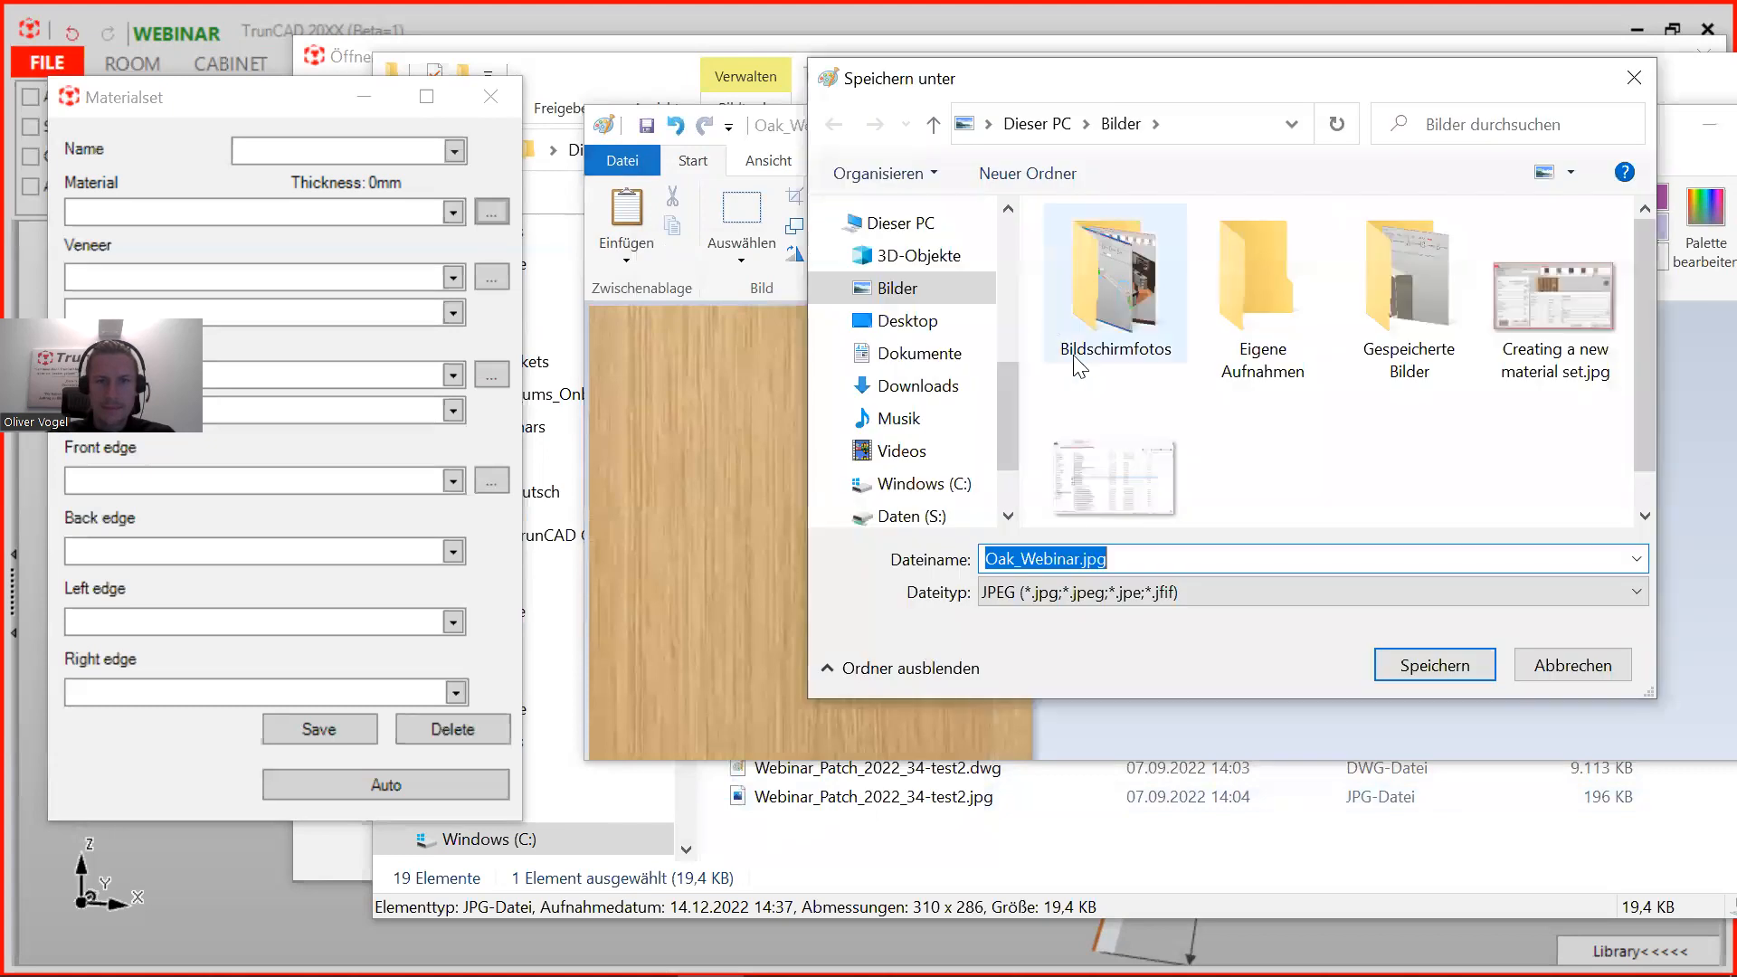
pyautogui.click(1061, 560)
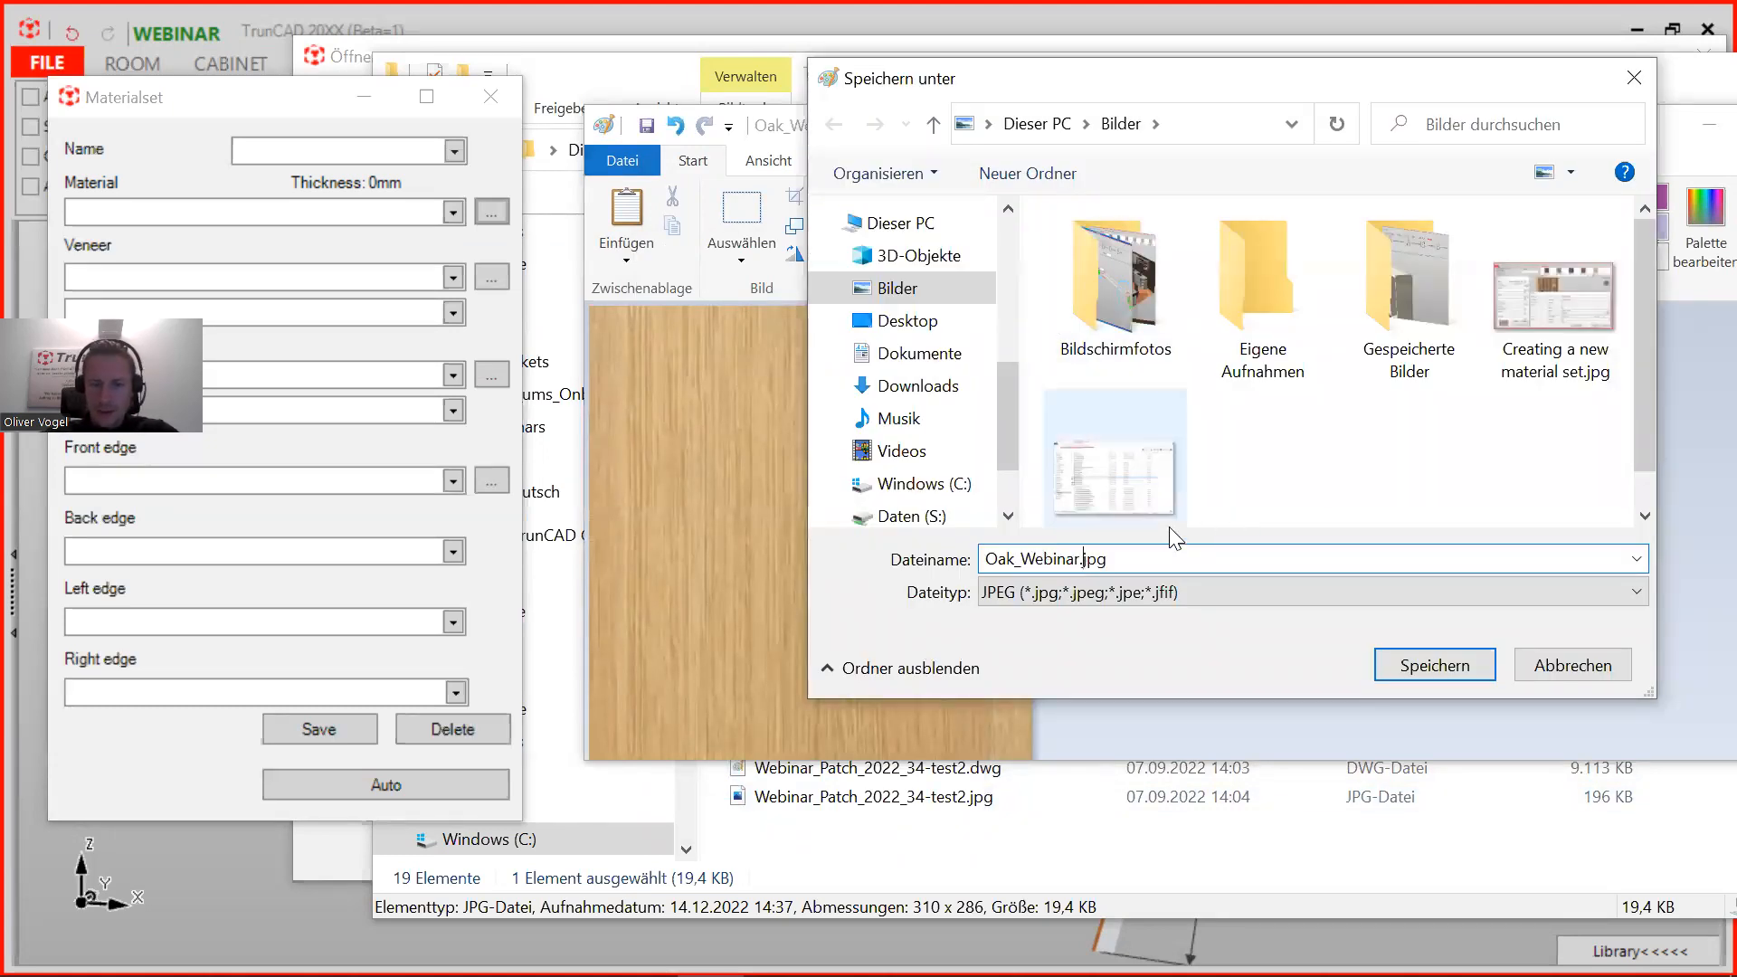
pyautogui.write('2')
pyautogui.click(1429, 670)
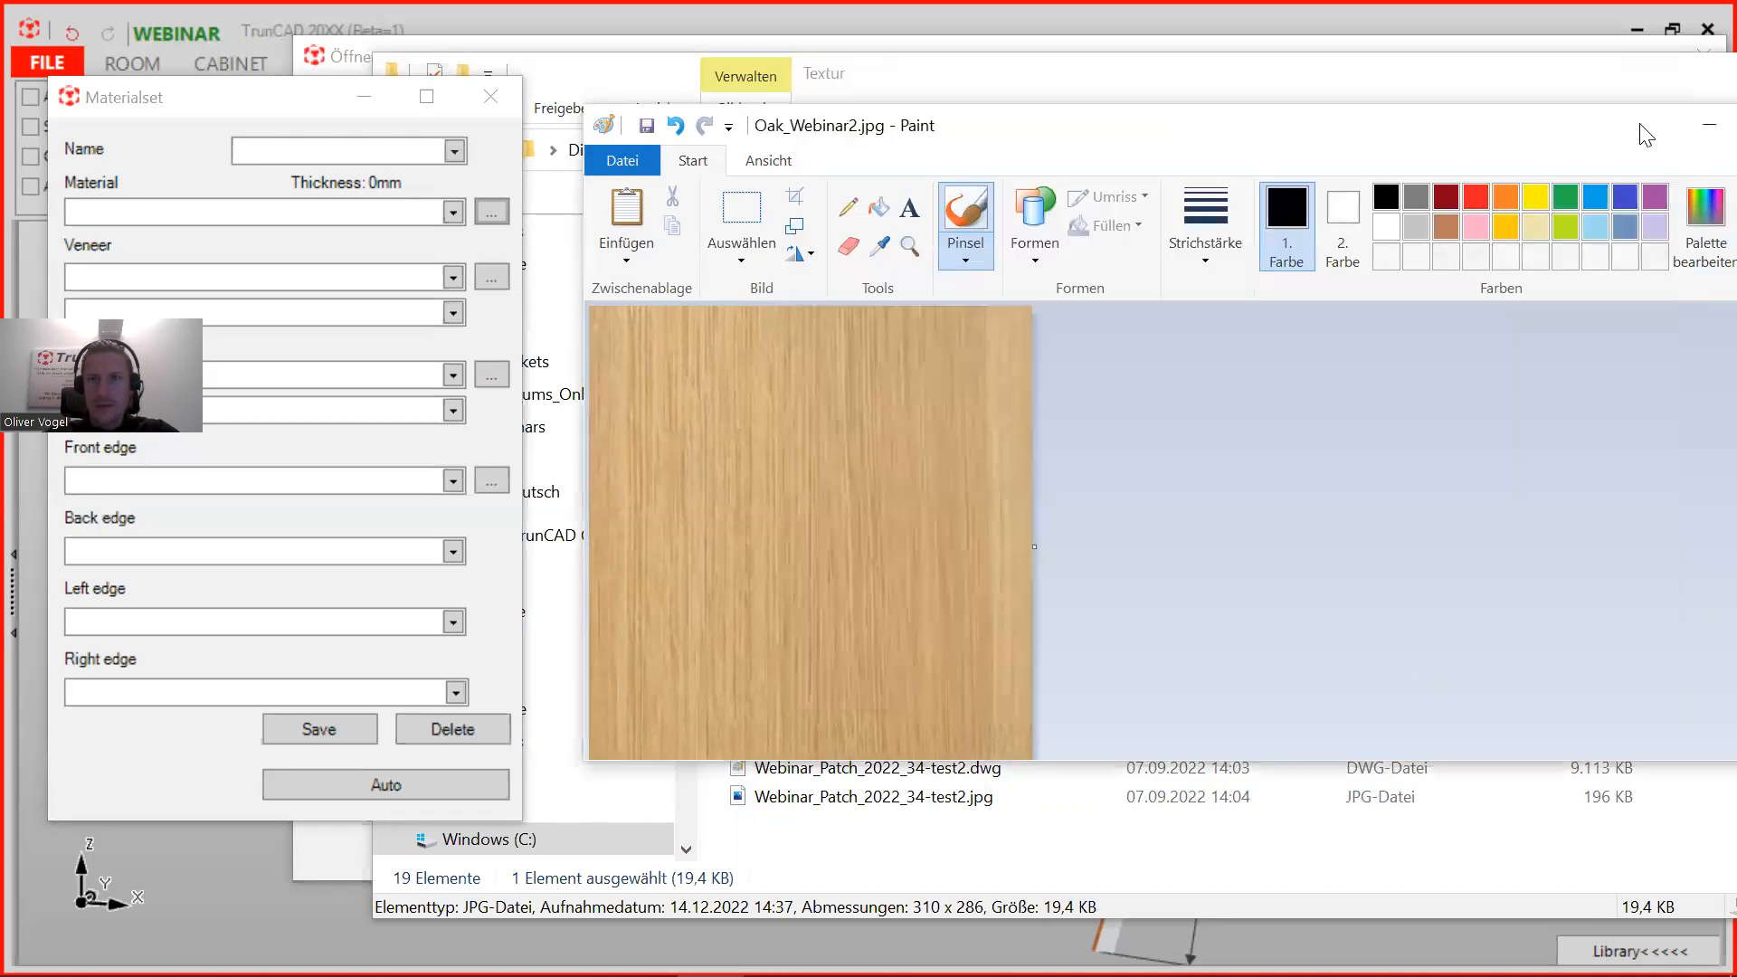
# Step: Close Paint and the Textur folder window, and cancel the open texture picker in TrunCAD
pyautogui.moveTo(1635, 129); pyautogui.dragTo(1353, 197)
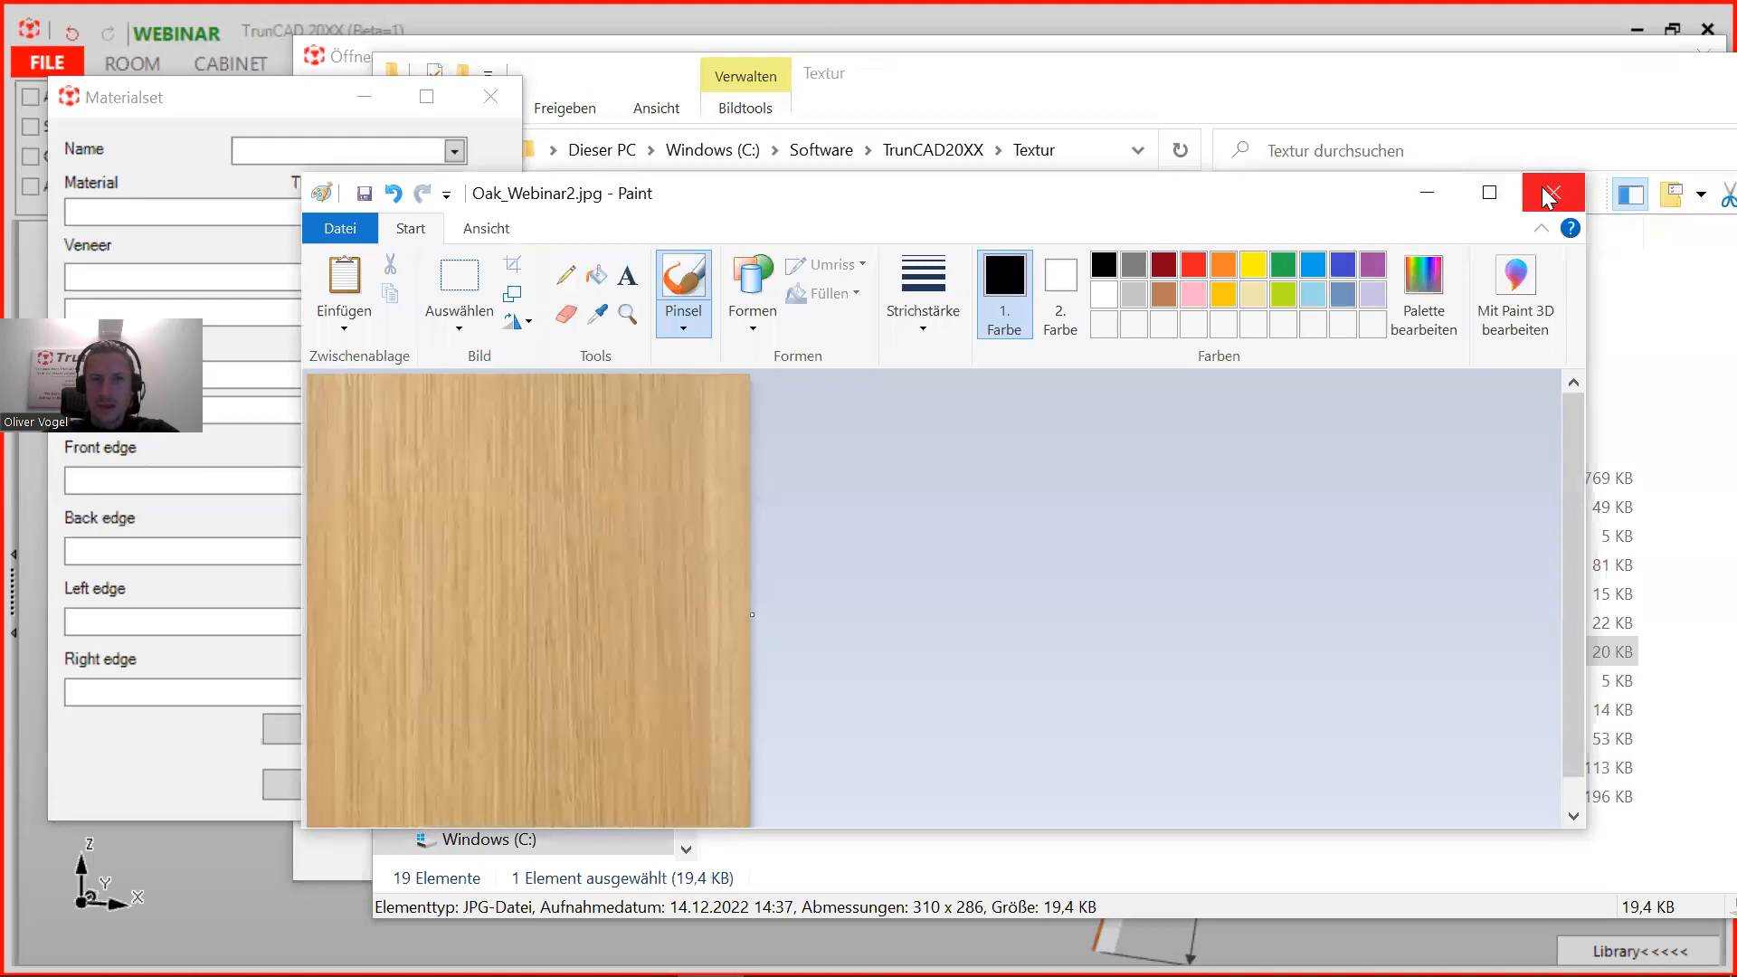
pyautogui.click(1551, 195)
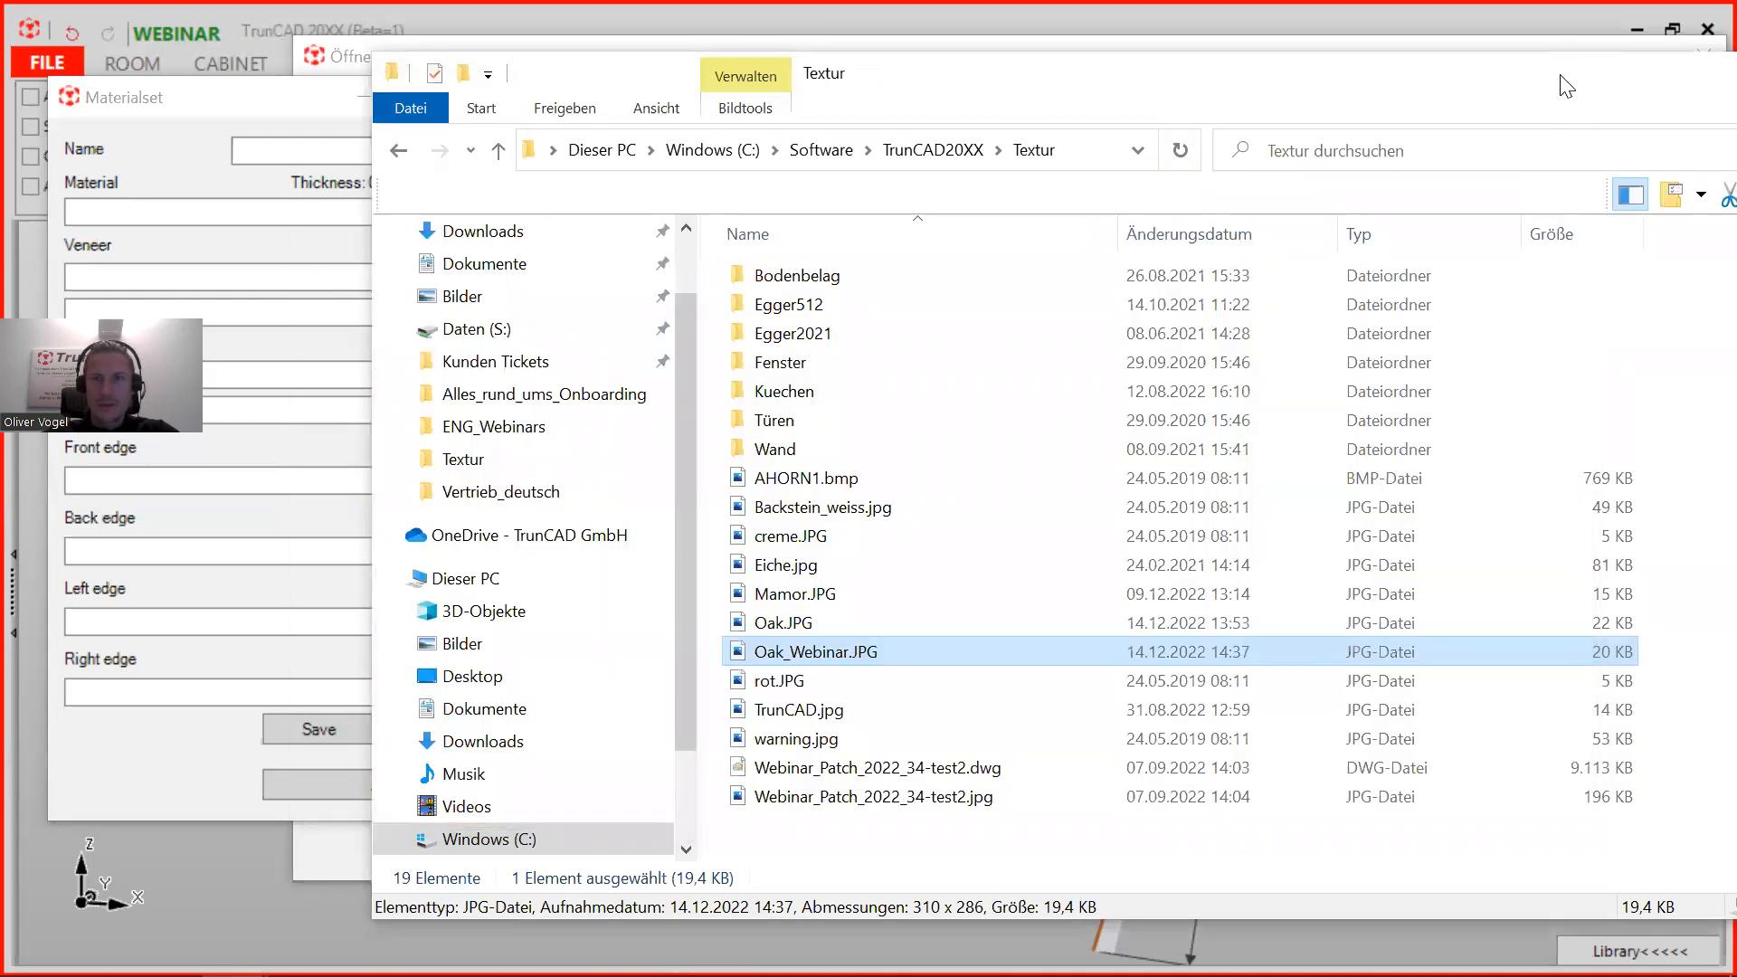
pyautogui.moveTo(1567, 86); pyautogui.dragTo(1350, 100)
pyautogui.click(1594, 86)
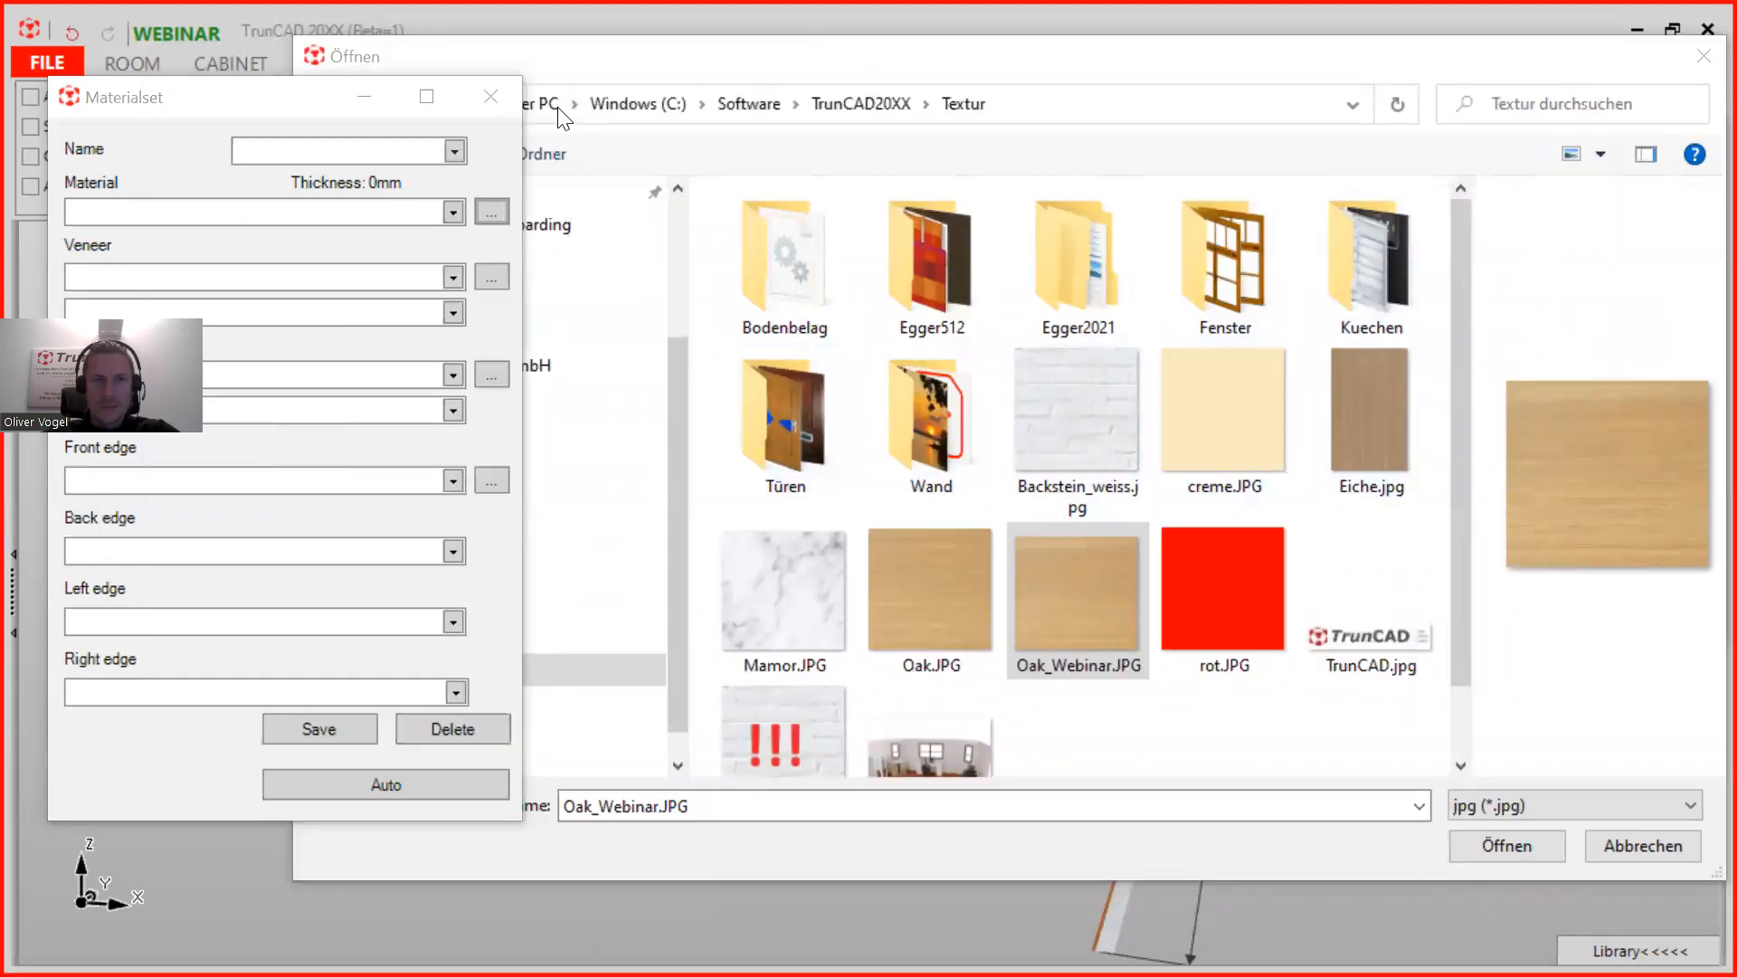
pyautogui.click(1643, 849)
pyautogui.click(1643, 849)
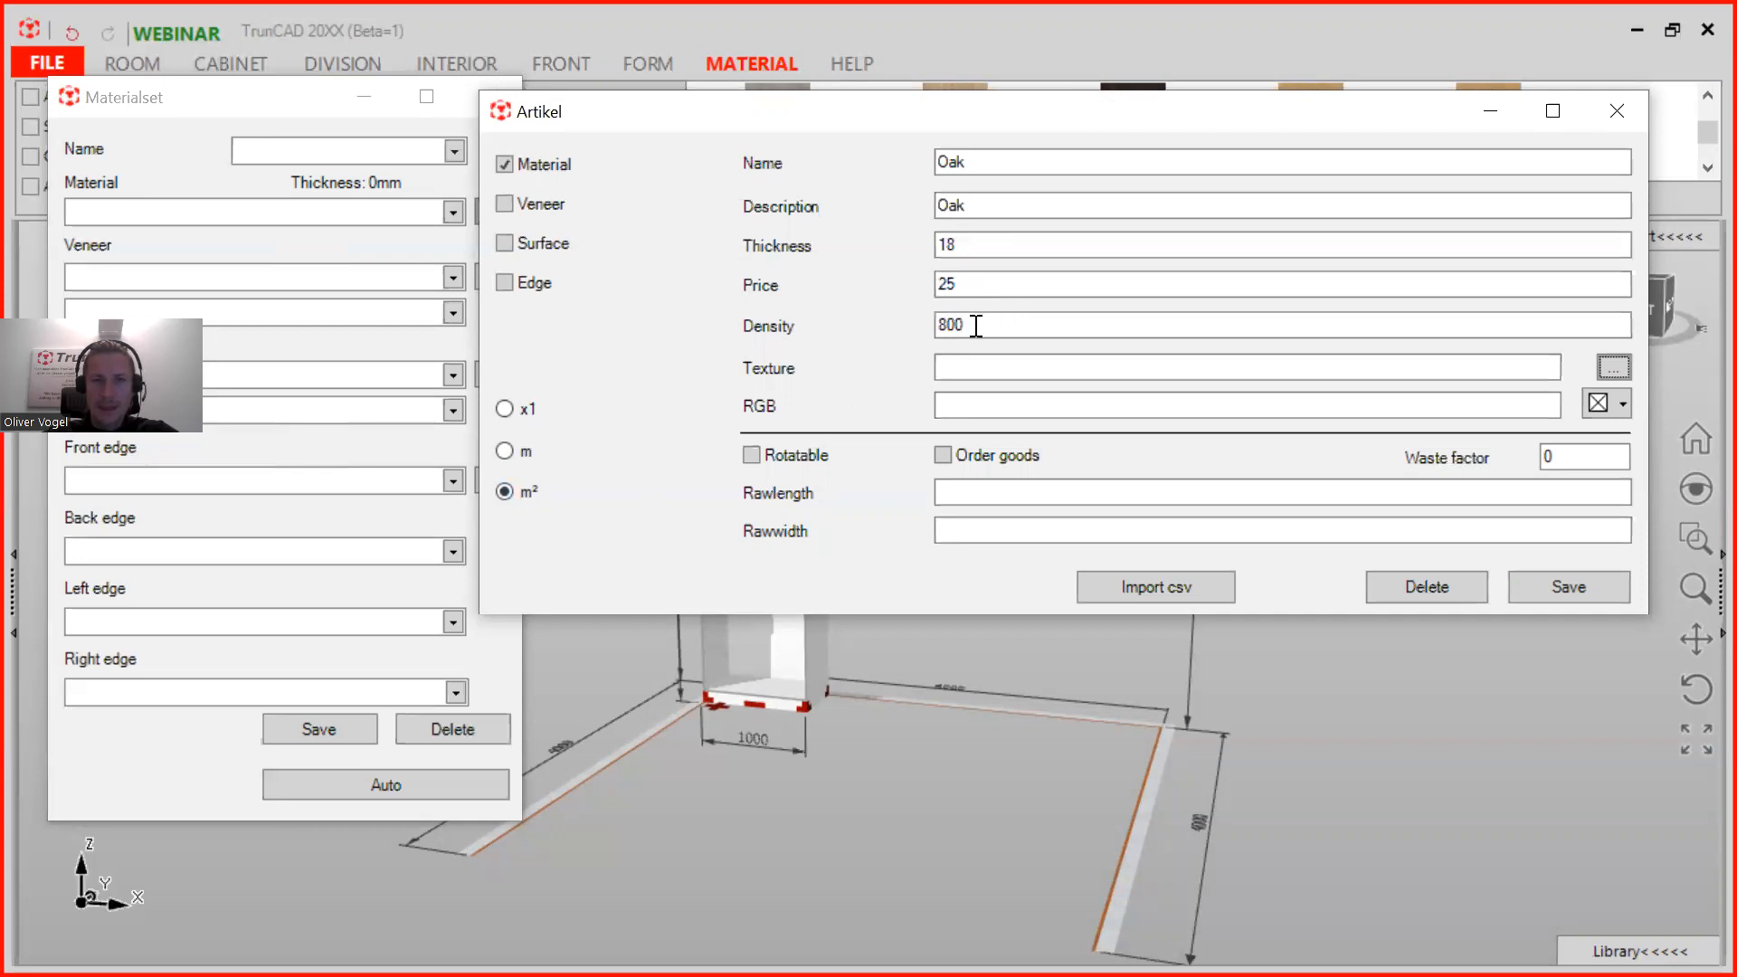
# Step: Assign Oak_Webinar.JPG from the Textur folder as the Oak article's texture
pyautogui.click(1623, 366)
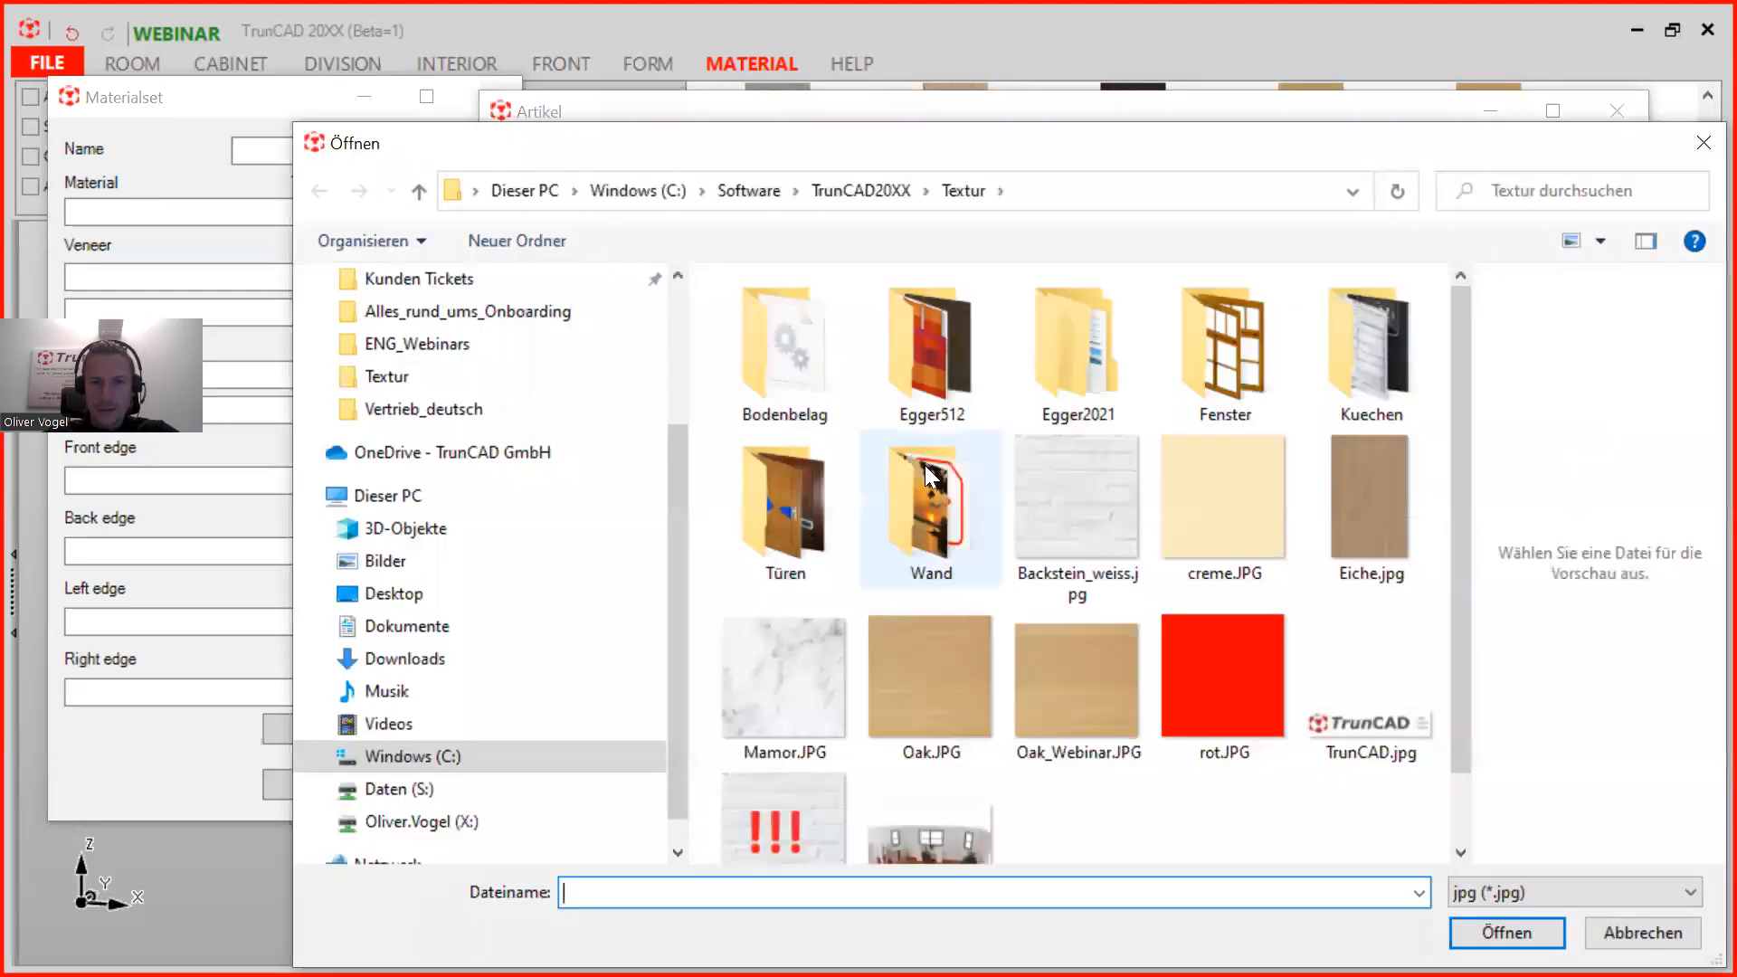
pyautogui.scroll(-2, 1011, 579)
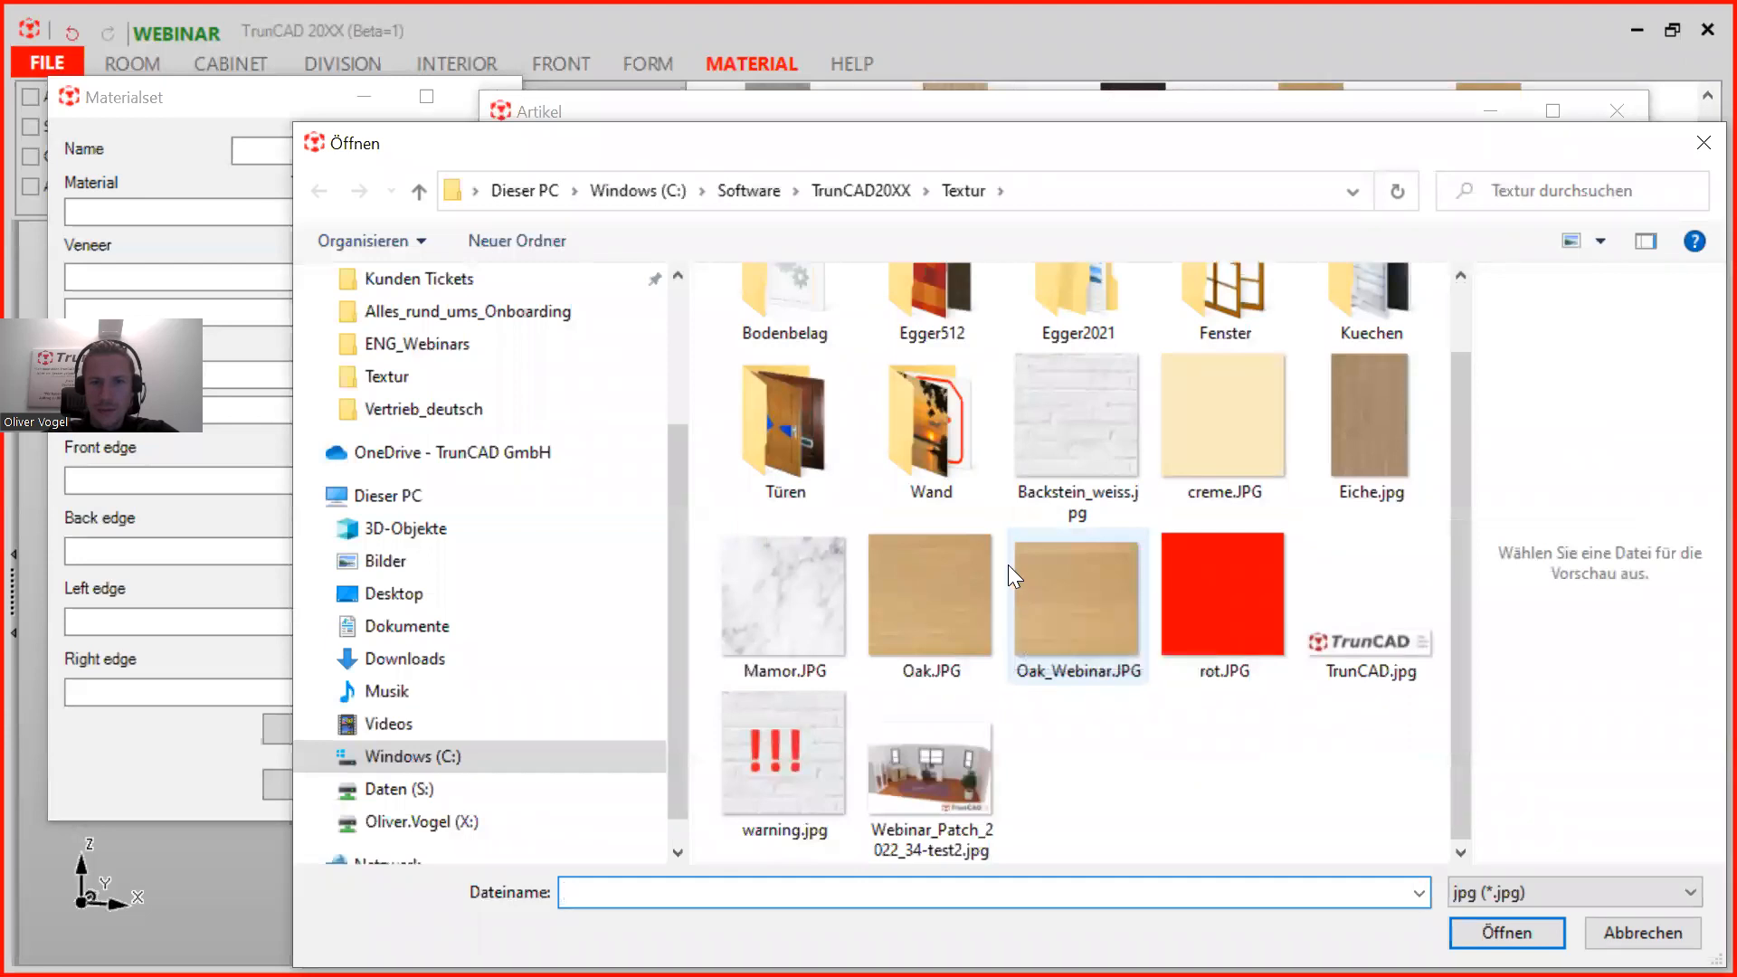
pyautogui.click(1092, 570)
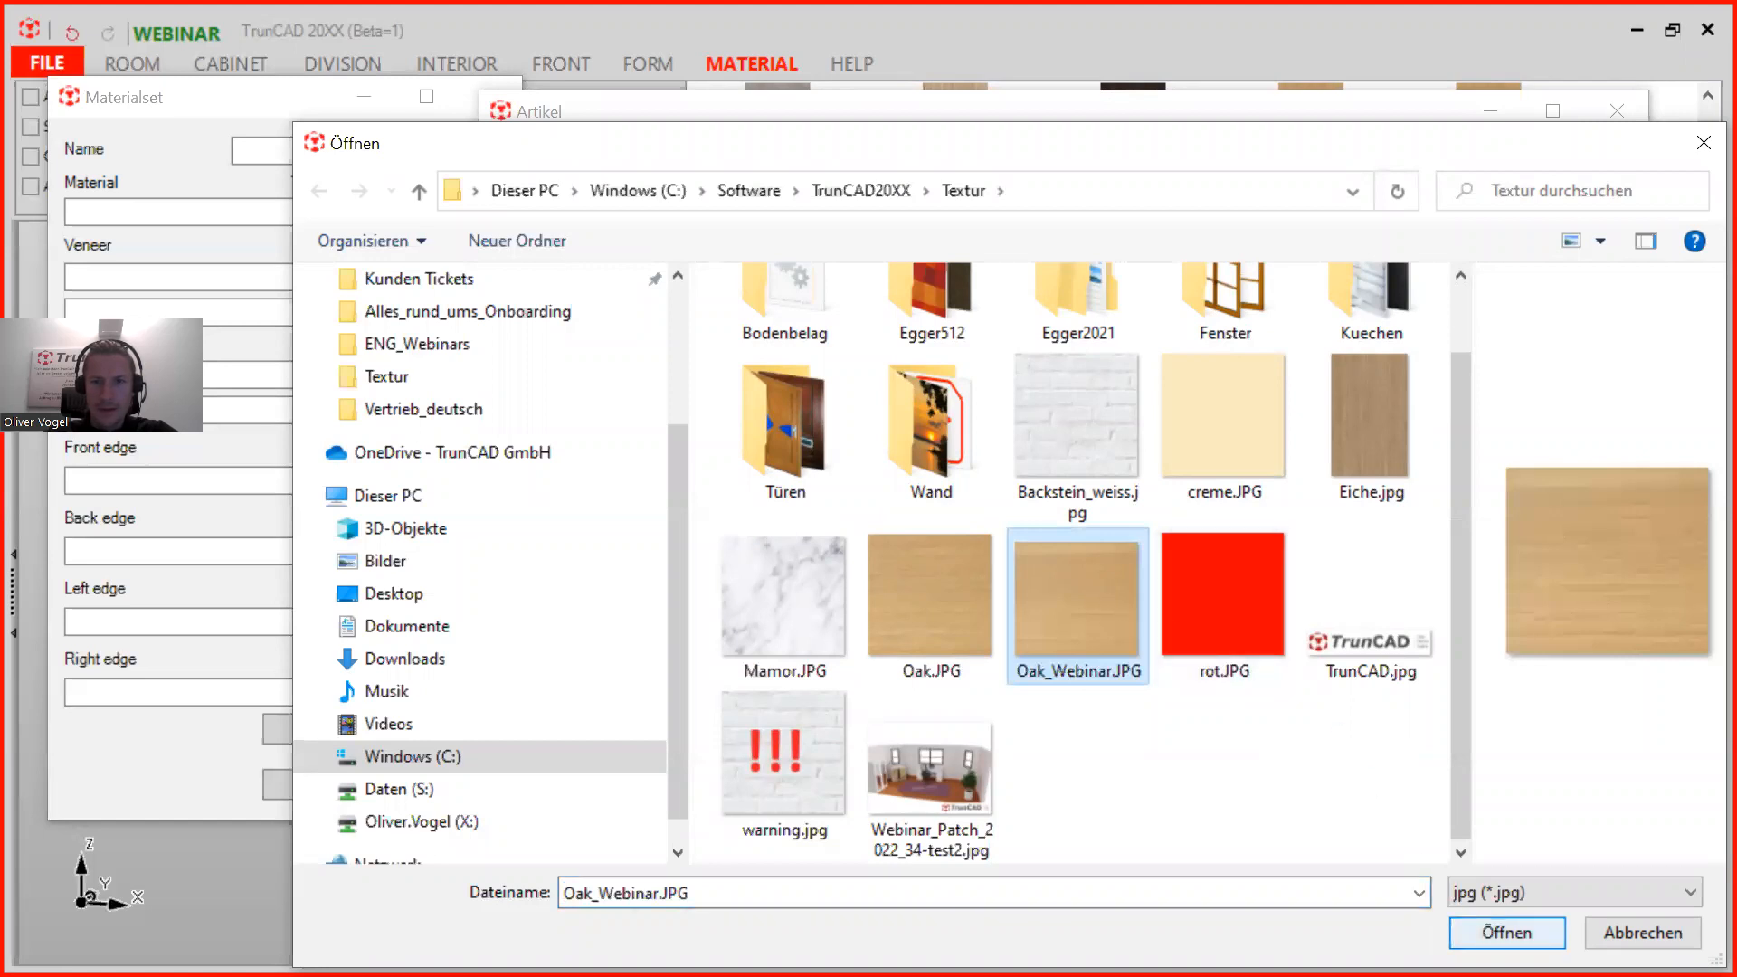
pyautogui.click(1506, 932)
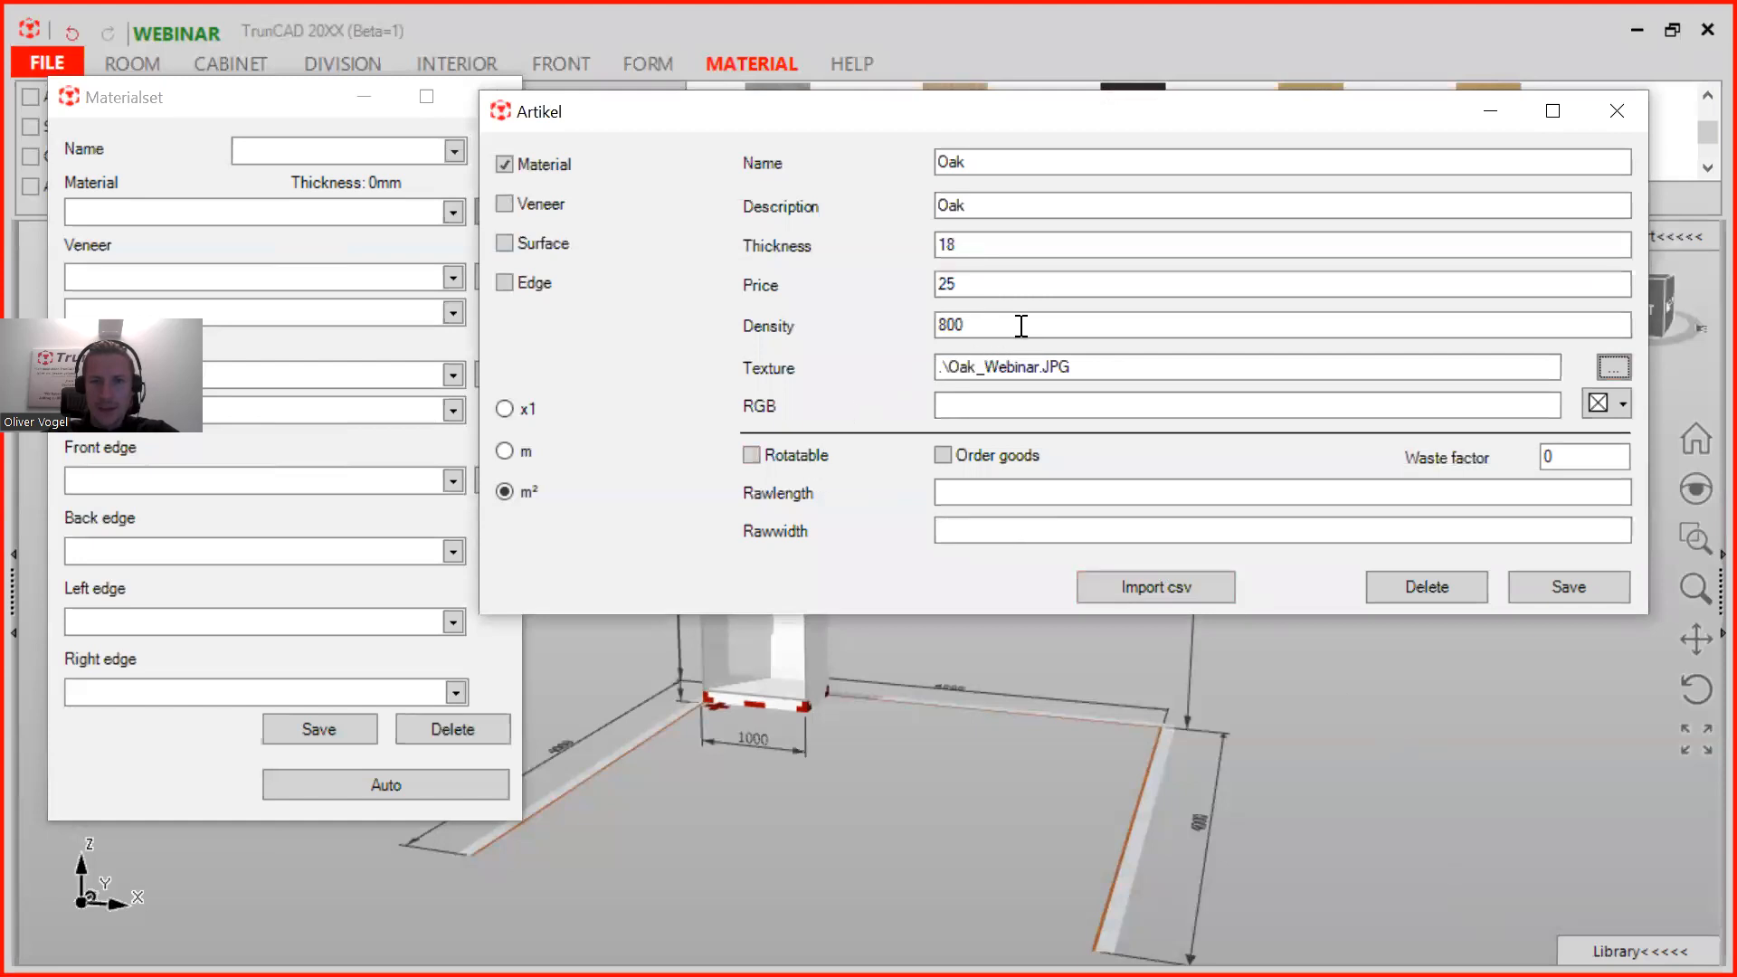
# Step: Set the Oak article's raw length to 2440 and raw width to 1220, and save the article
pyautogui.click(1001, 491)
pyautogui.write('2440')
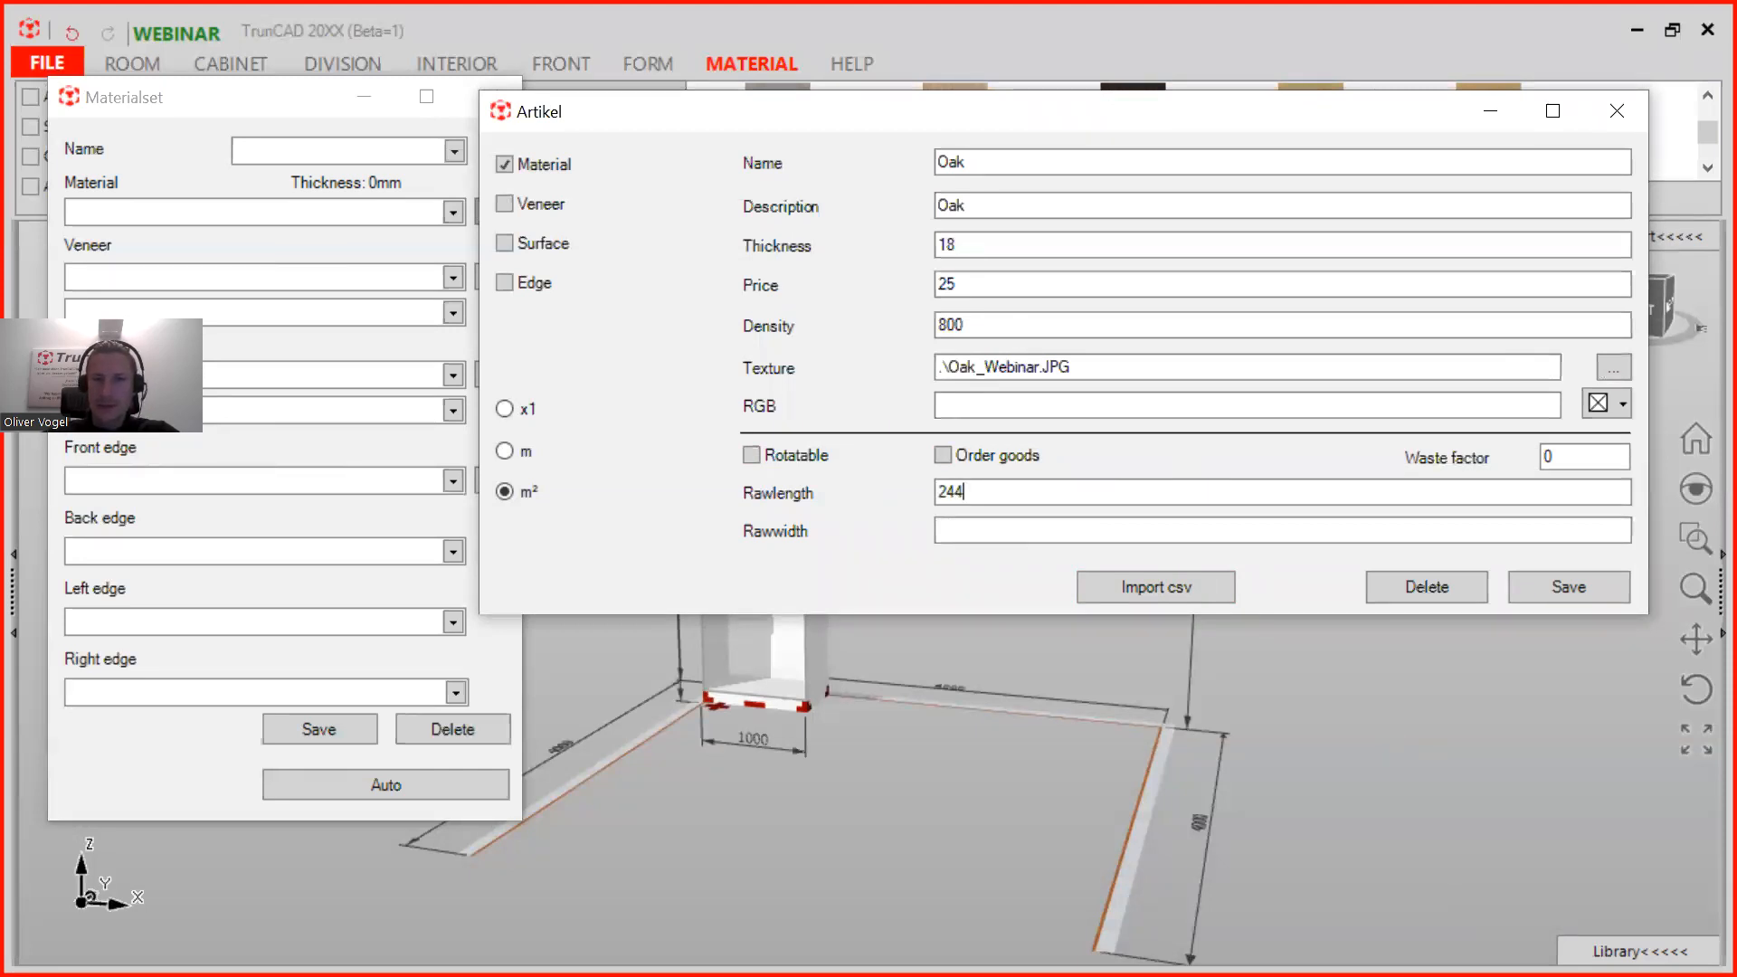
pyautogui.click(1217, 535)
pyautogui.write('1220')
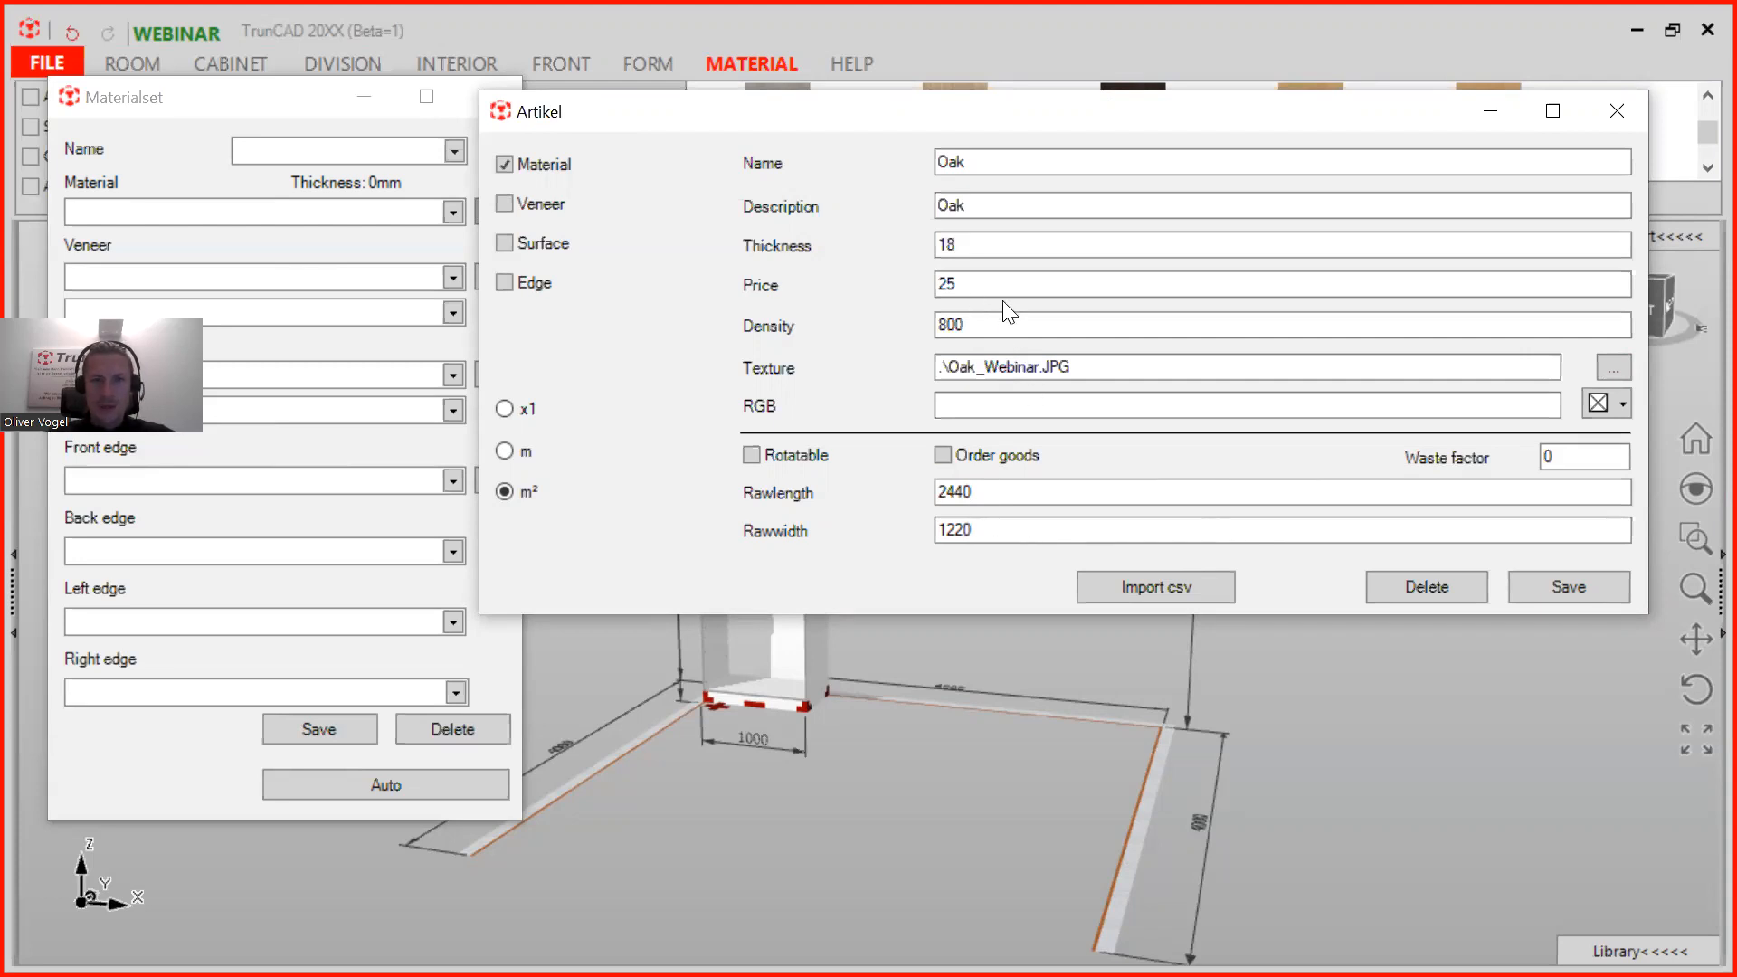
pyautogui.click(1568, 584)
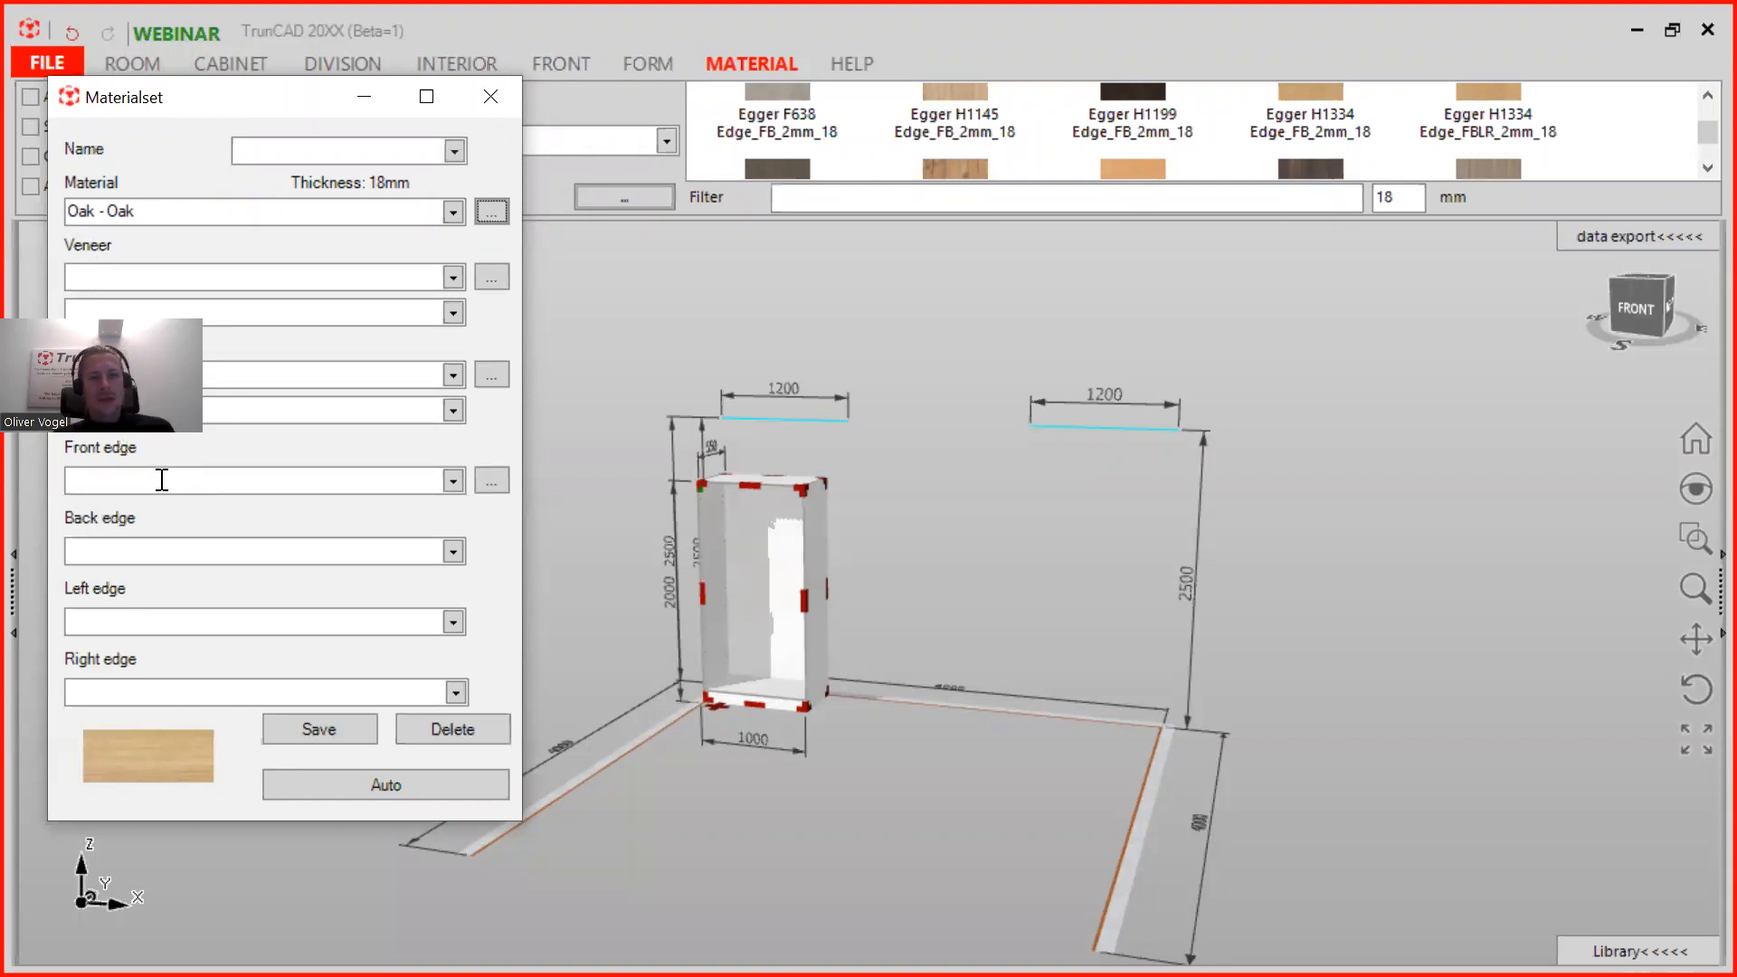
# Step: Create an edge article for the front edge, named Oak with the description "Oak edgebanding"
pyautogui.click(499, 479)
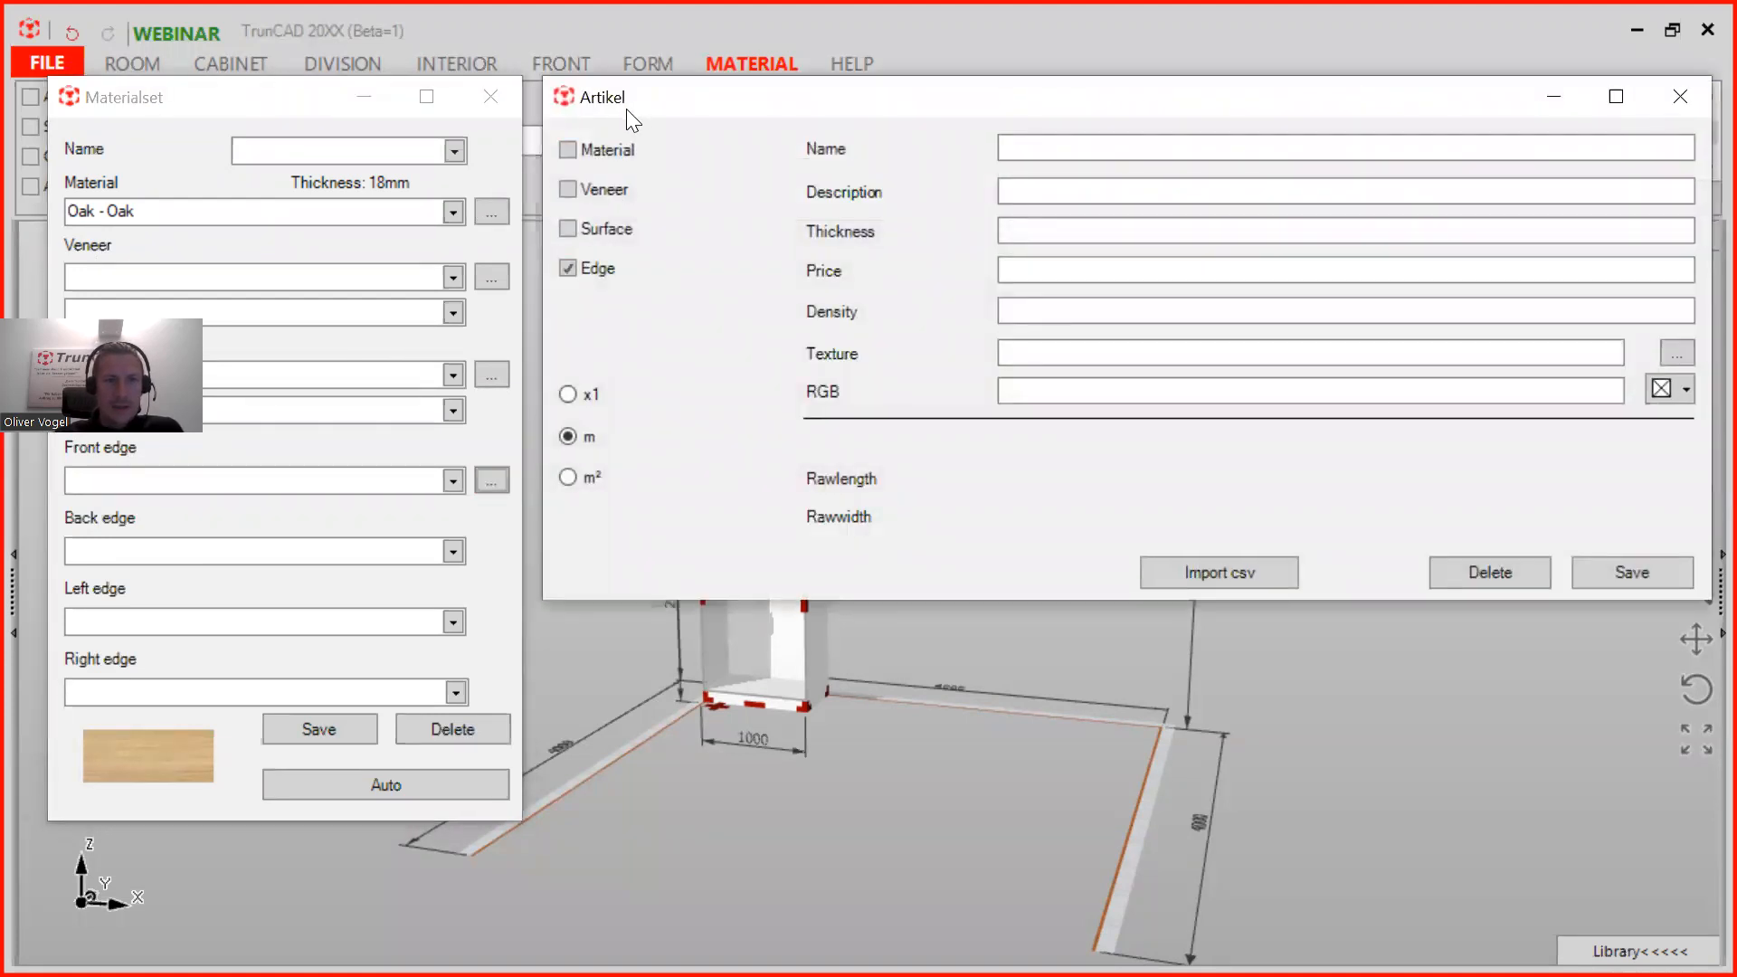
pyautogui.moveTo(627, 109); pyautogui.dragTo(631, 210)
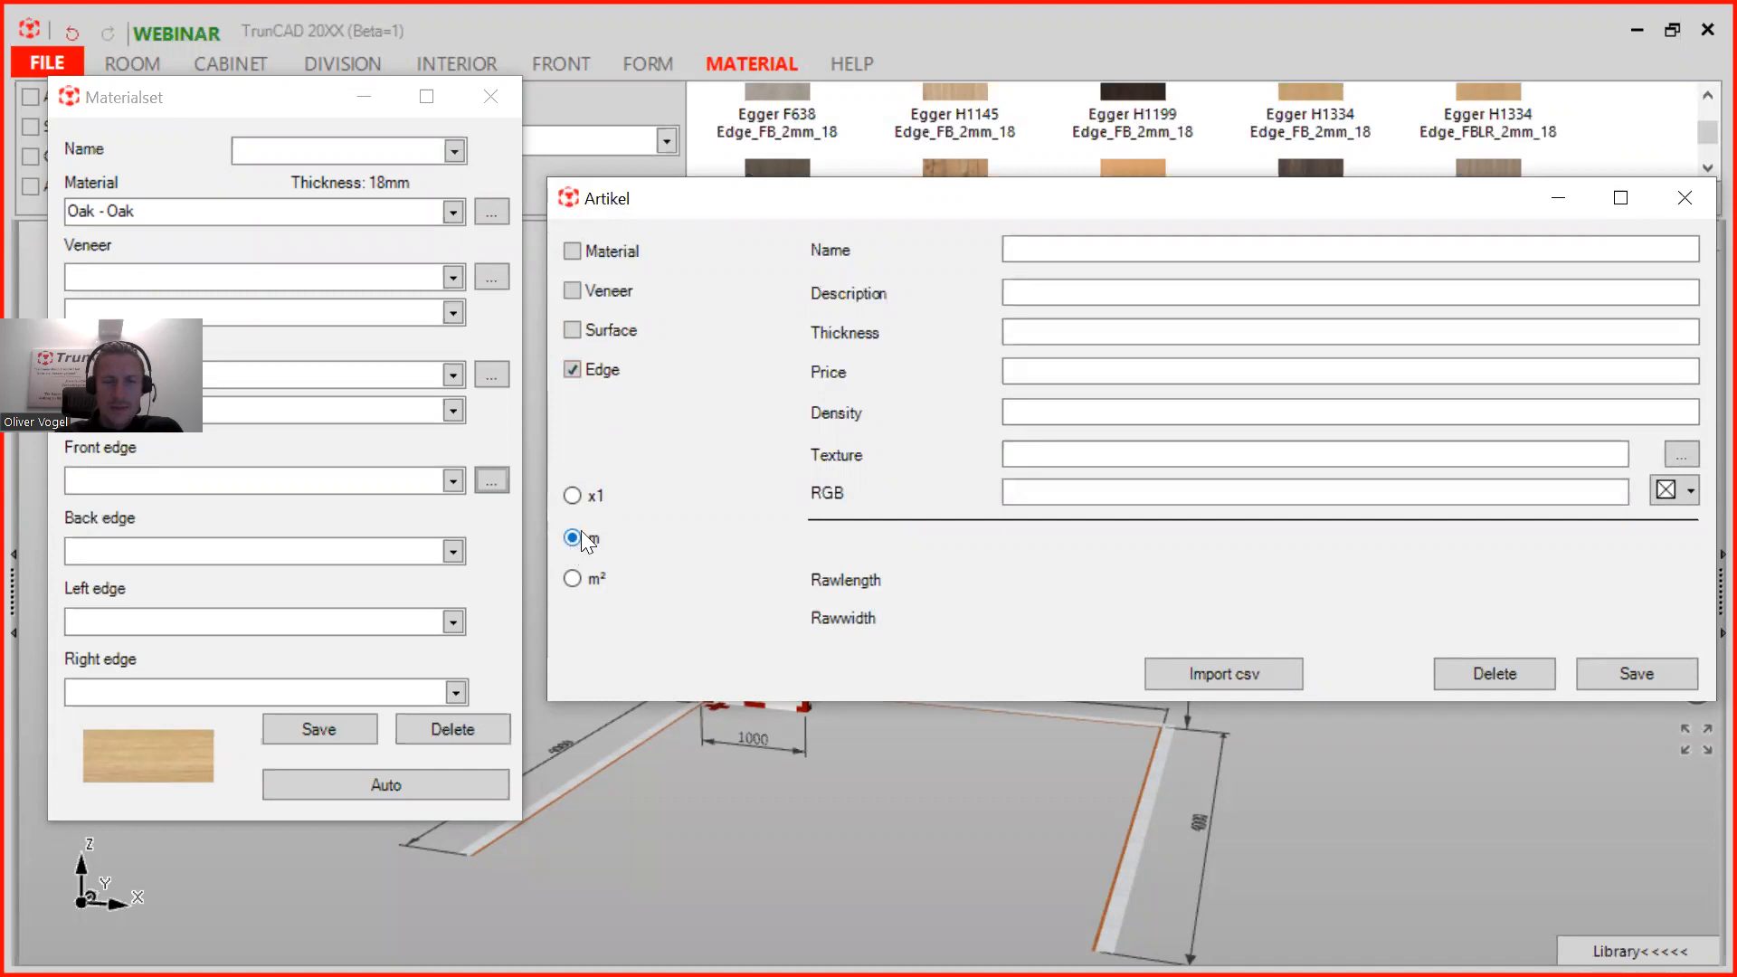
pyautogui.click(1048, 249)
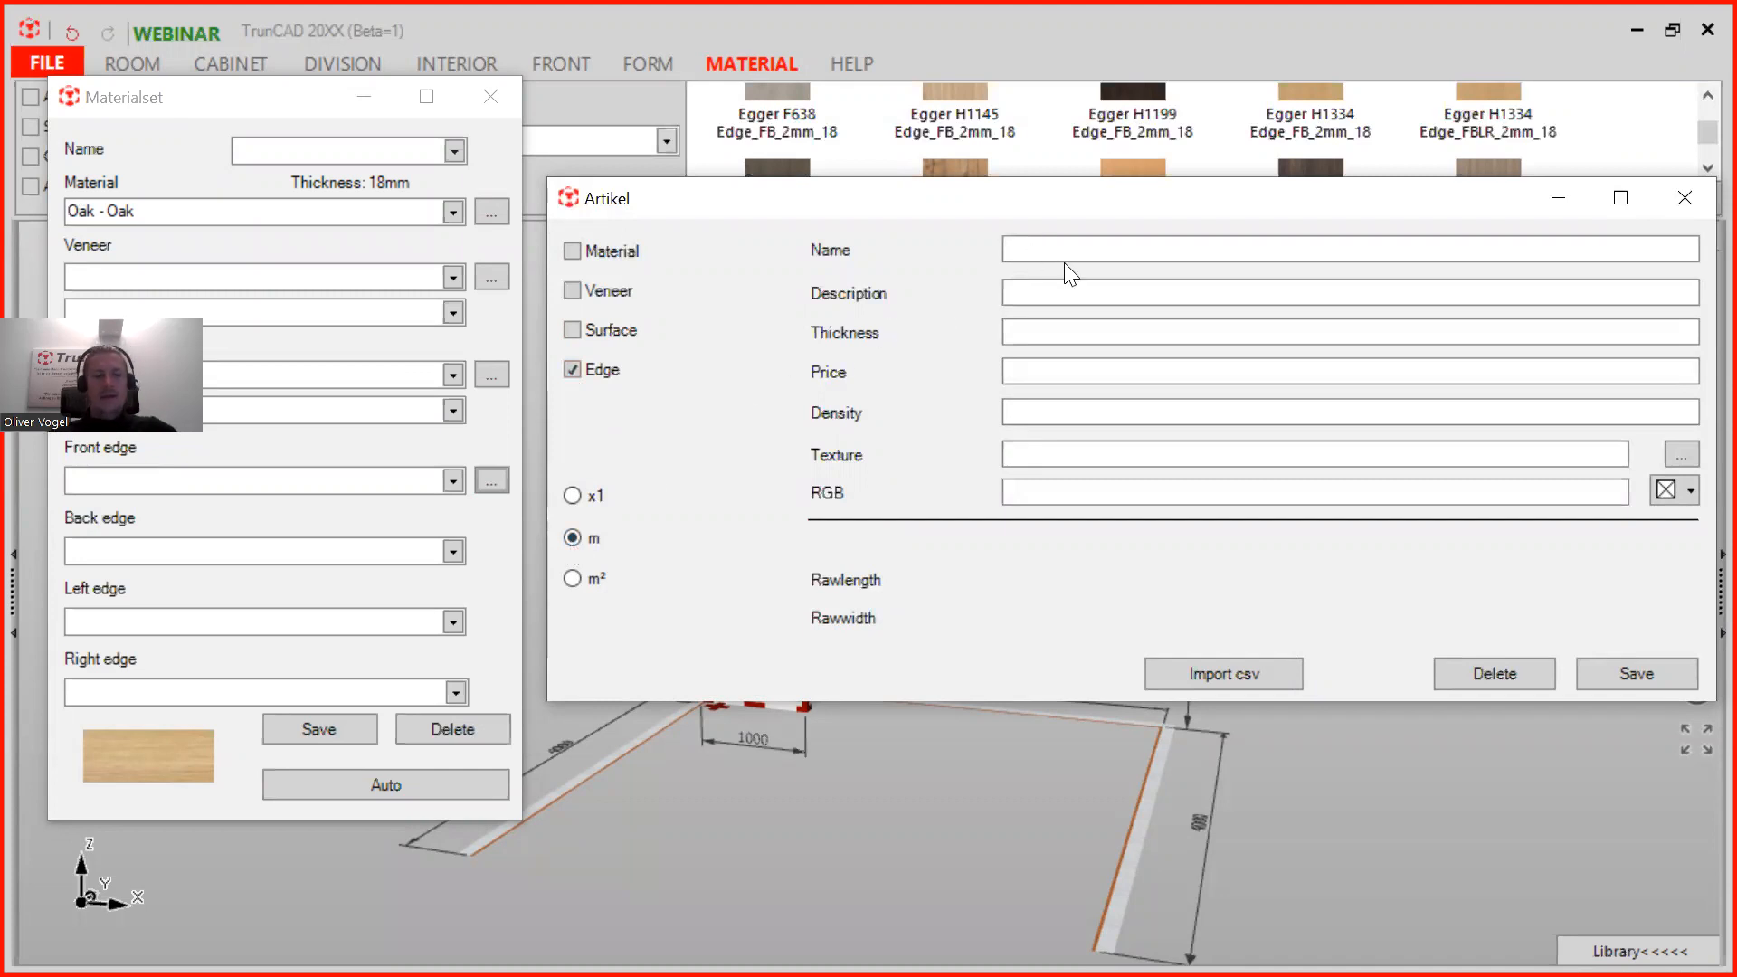
pyautogui.write('O')
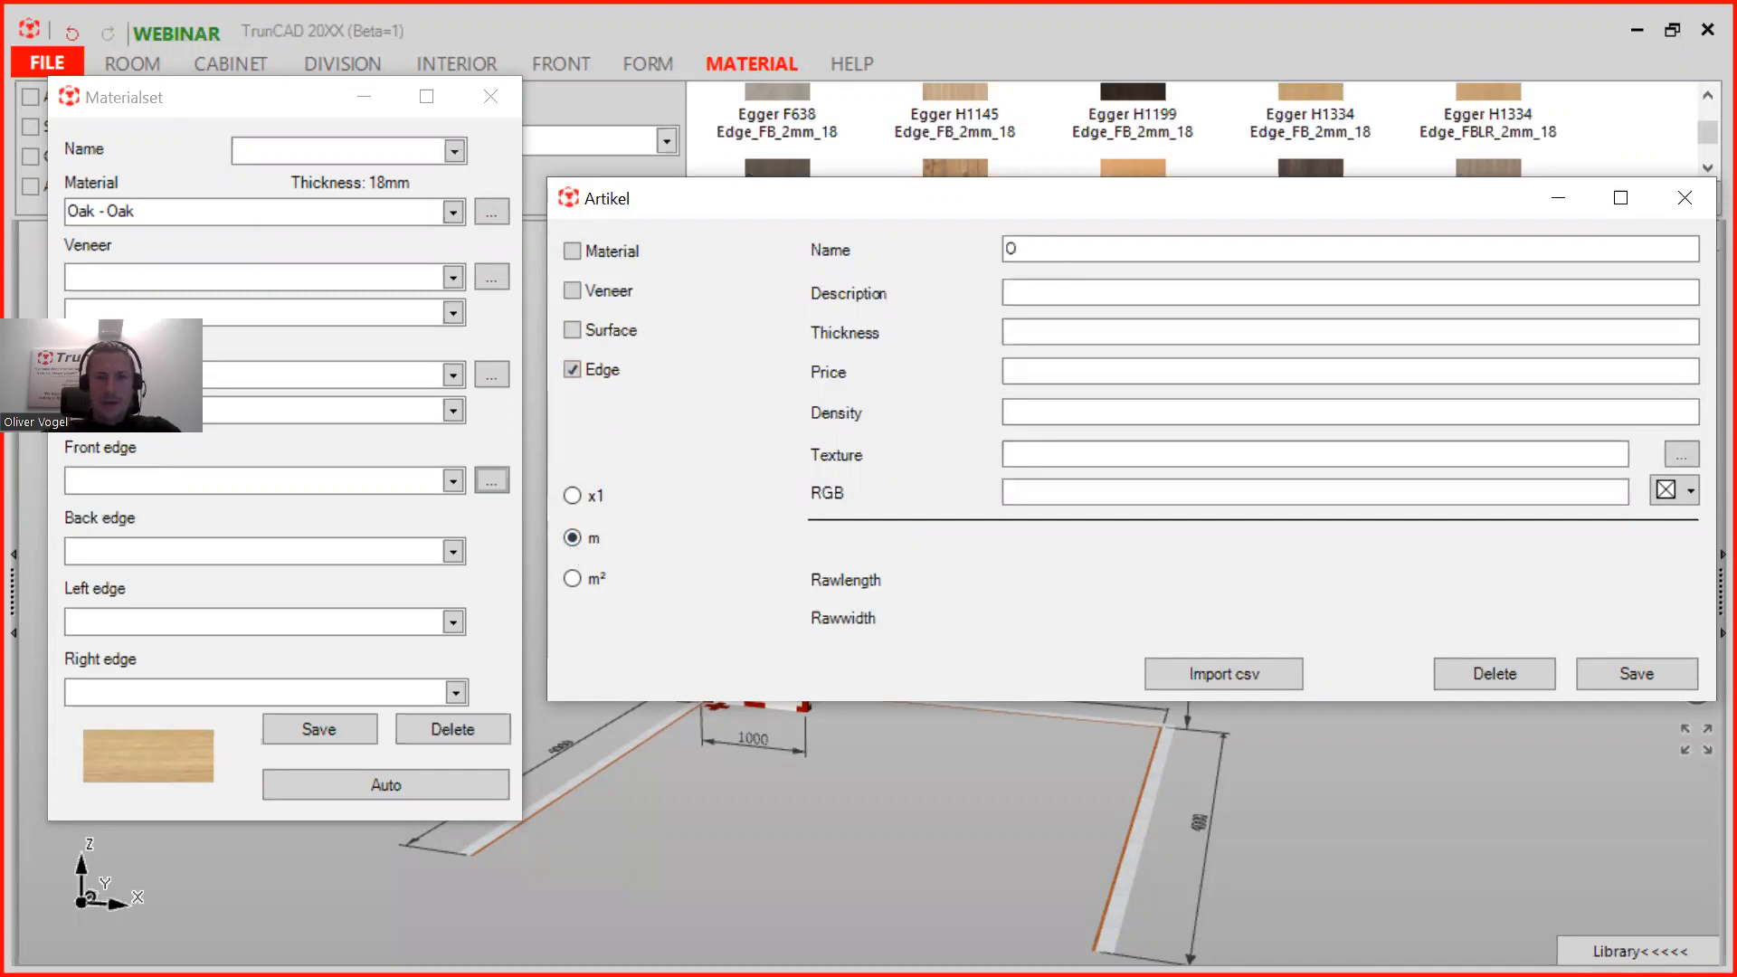
pyautogui.write('ak')
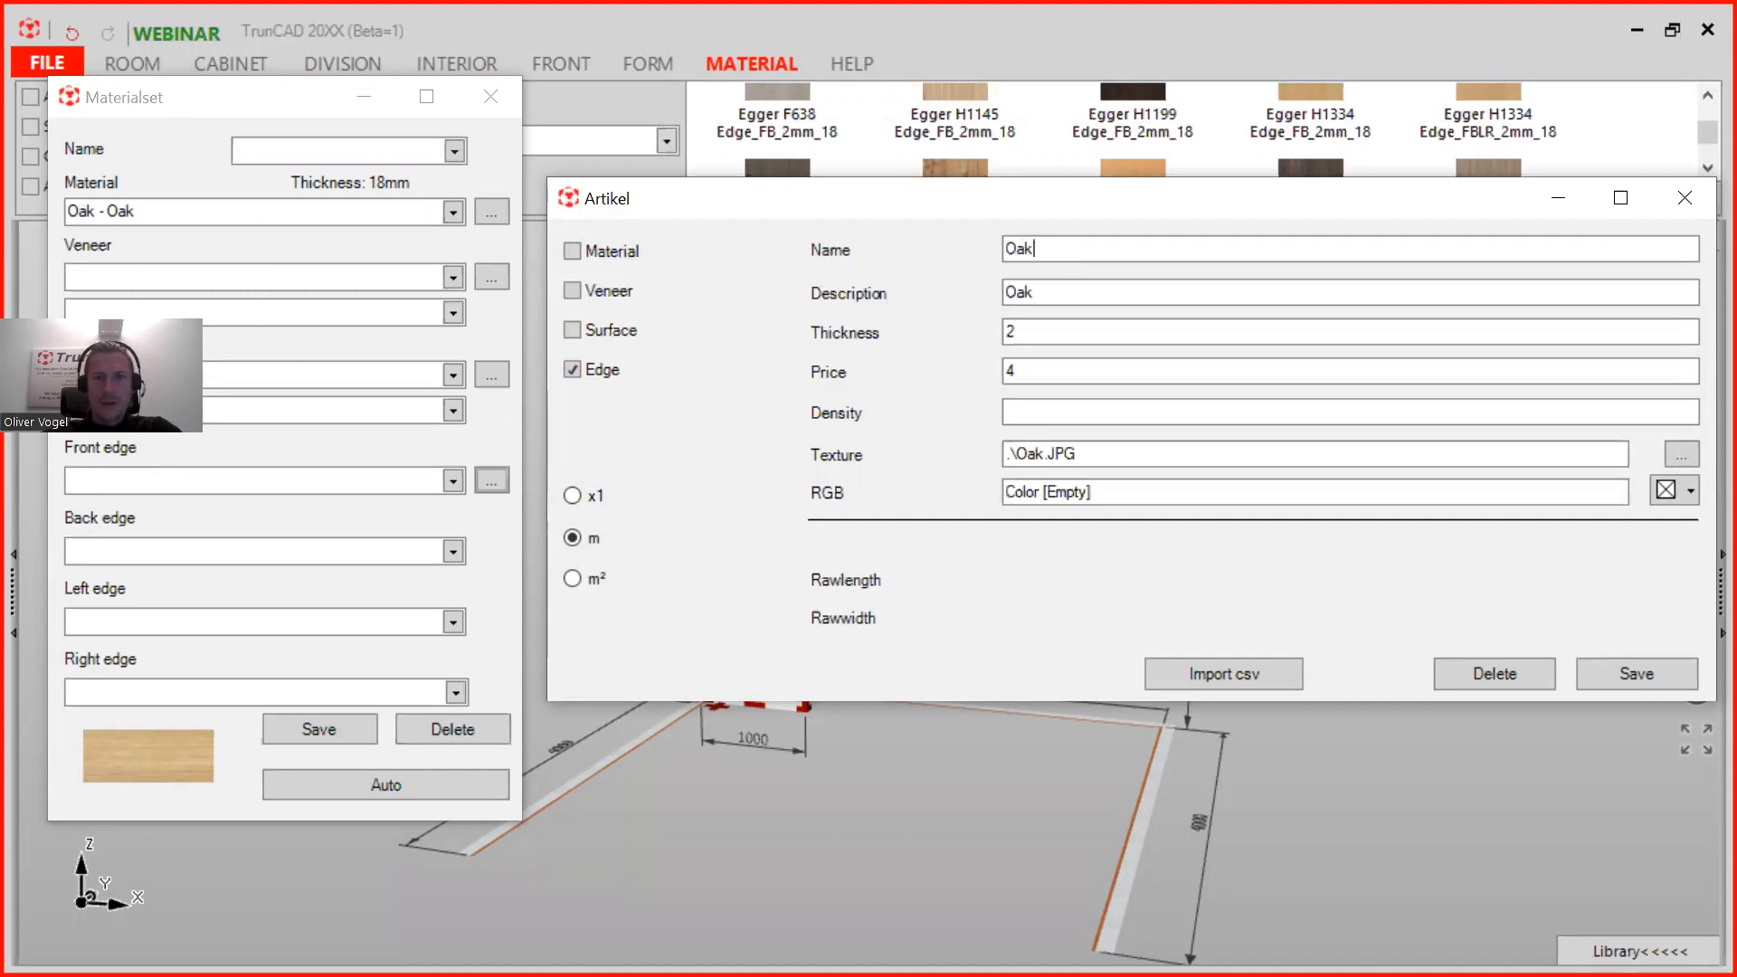
pyautogui.click(1071, 292)
pyautogui.write('ed')
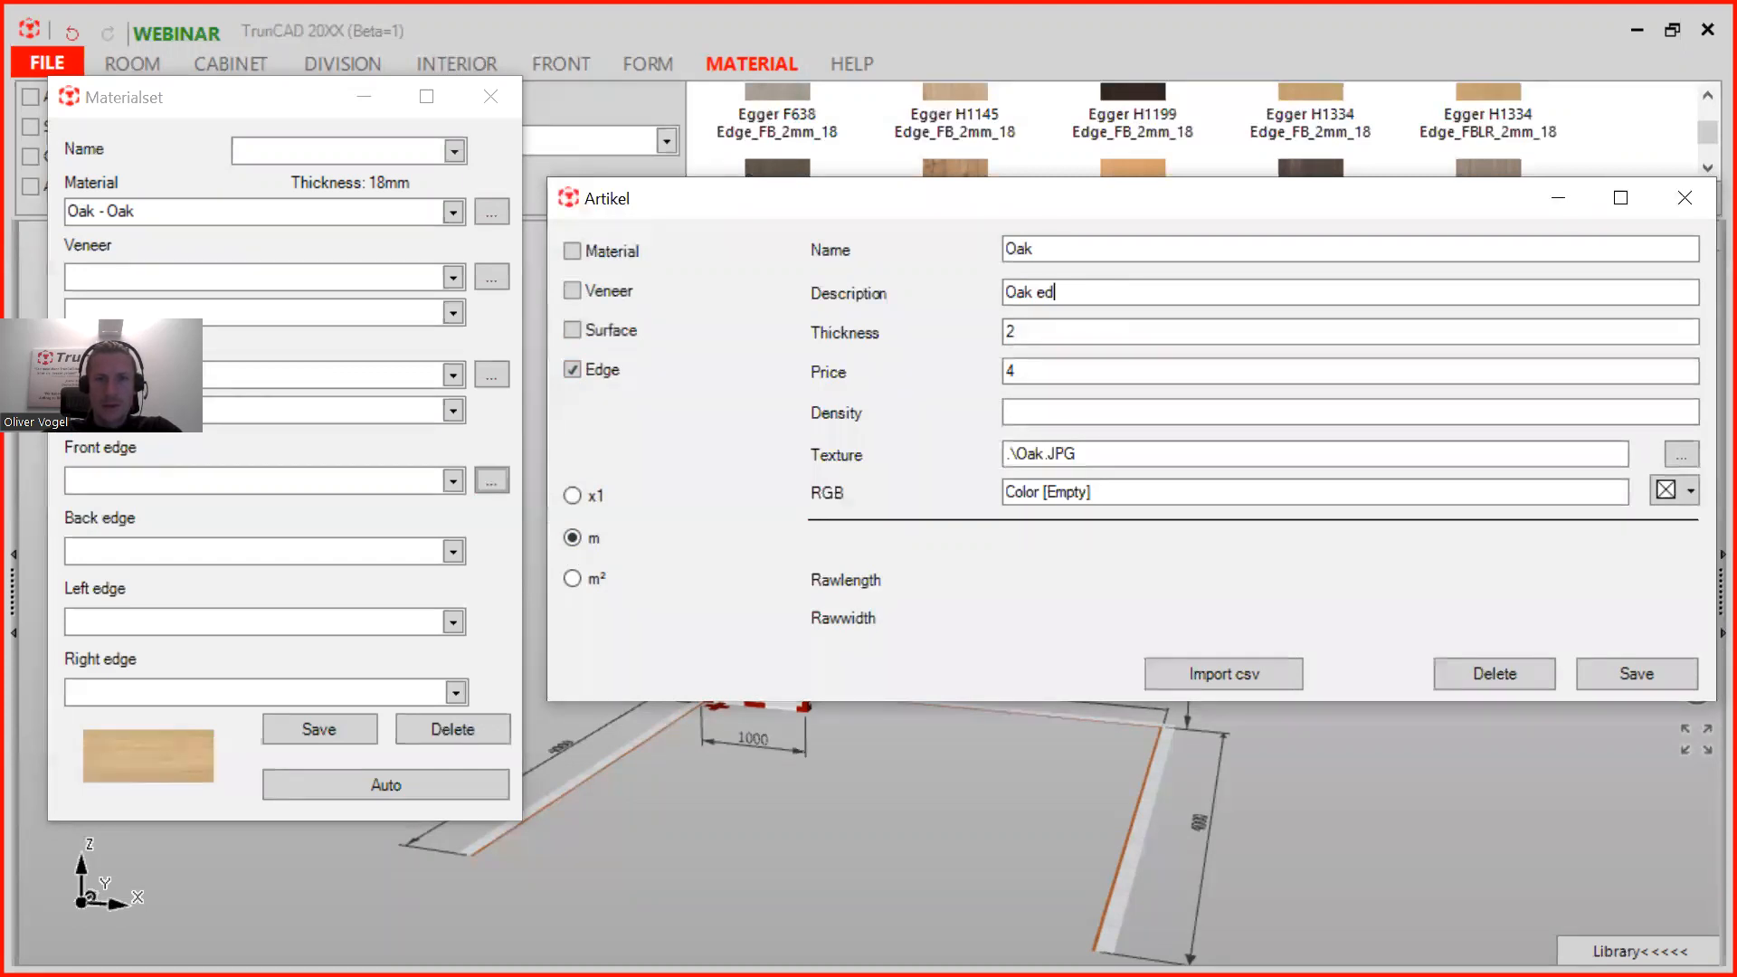
pyautogui.write('gebanding')
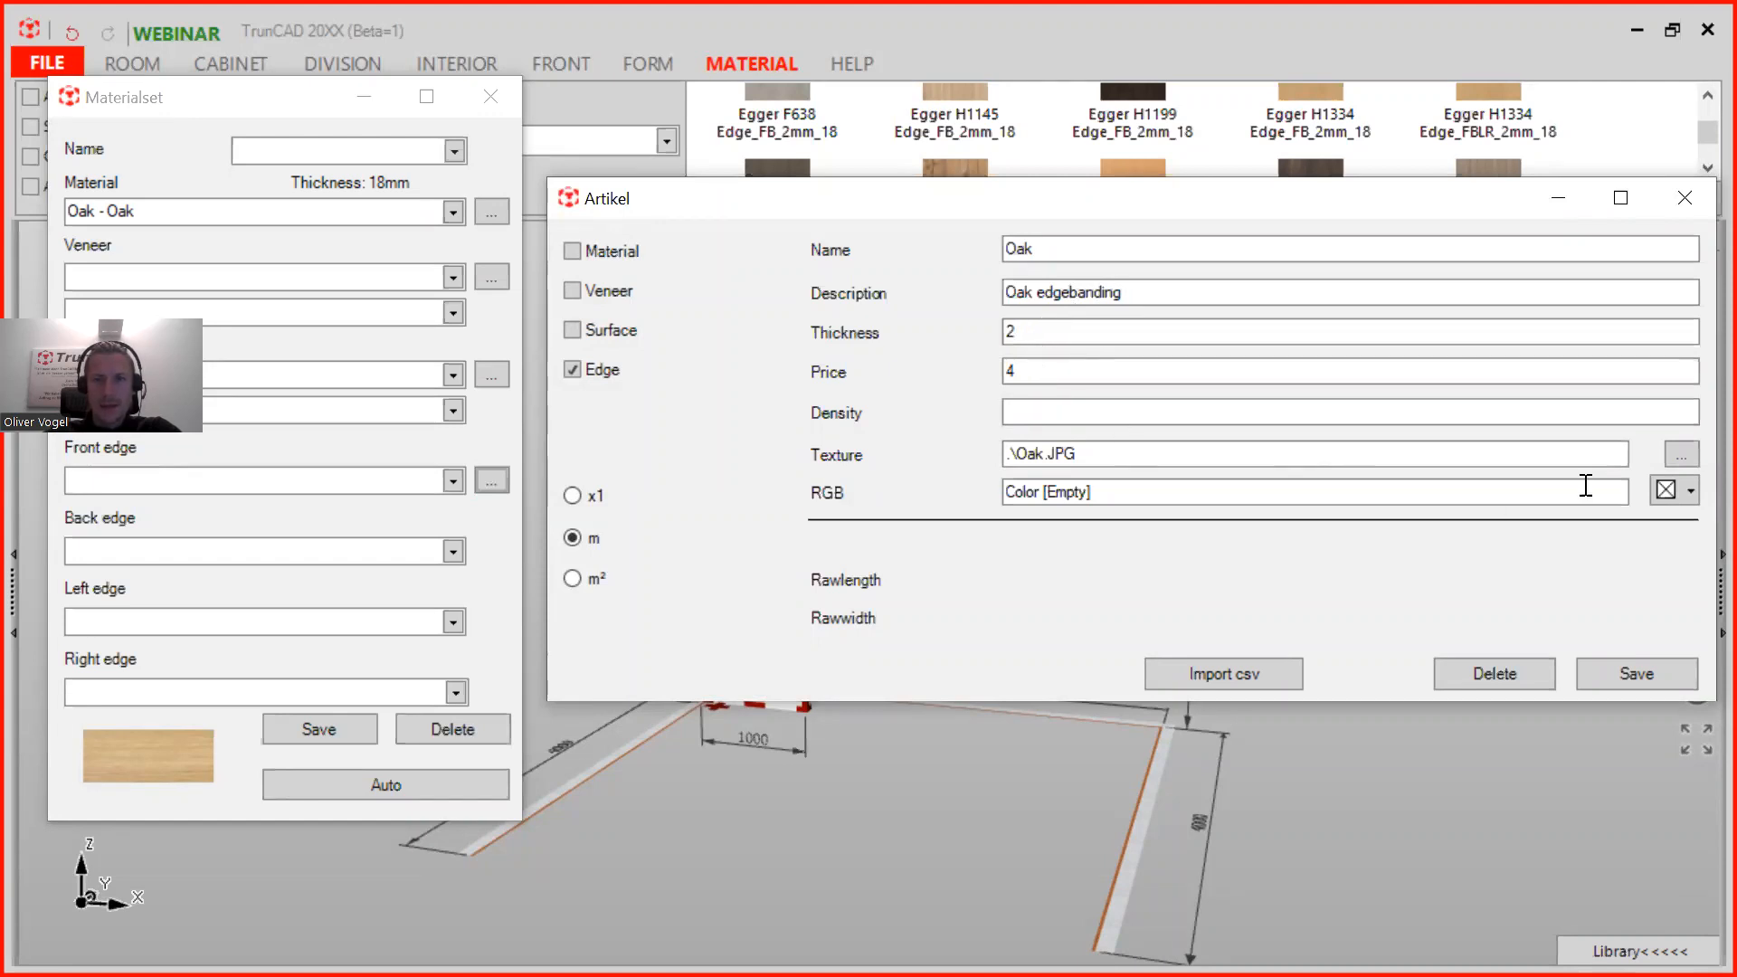
# Step: Assign Oak_Webinar.JPG from the Textur folder as the edge article's texture and save the article
pyautogui.click(1679, 453)
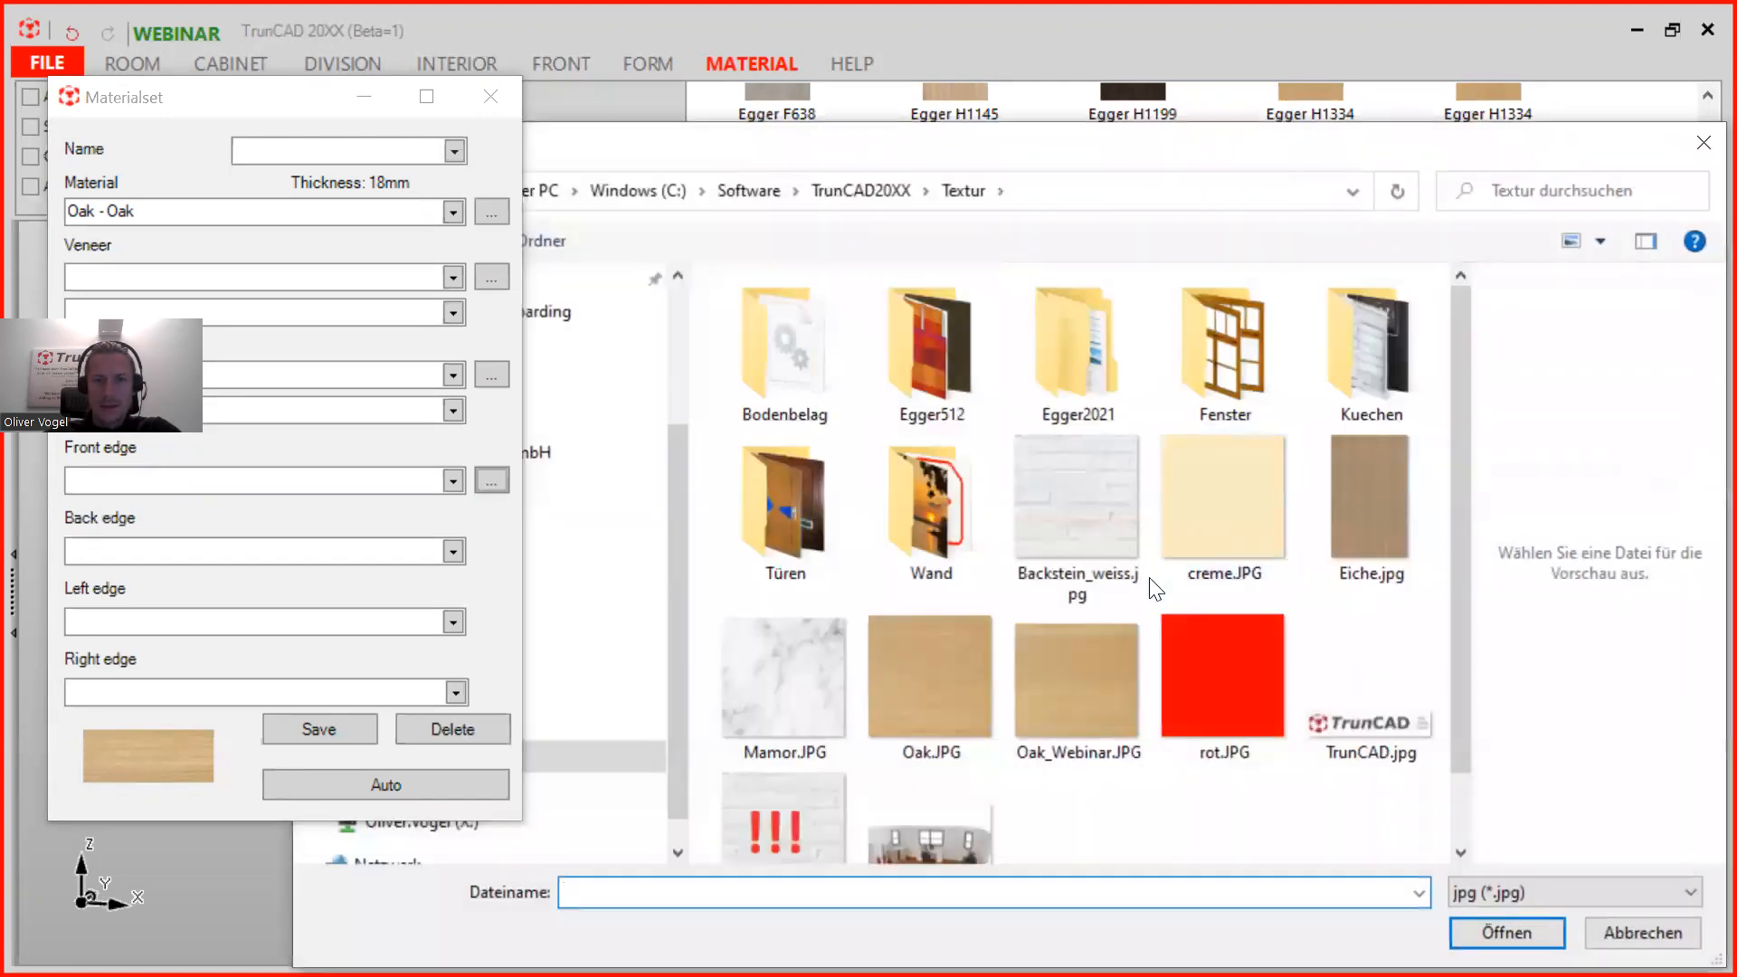
pyautogui.click(1091, 648)
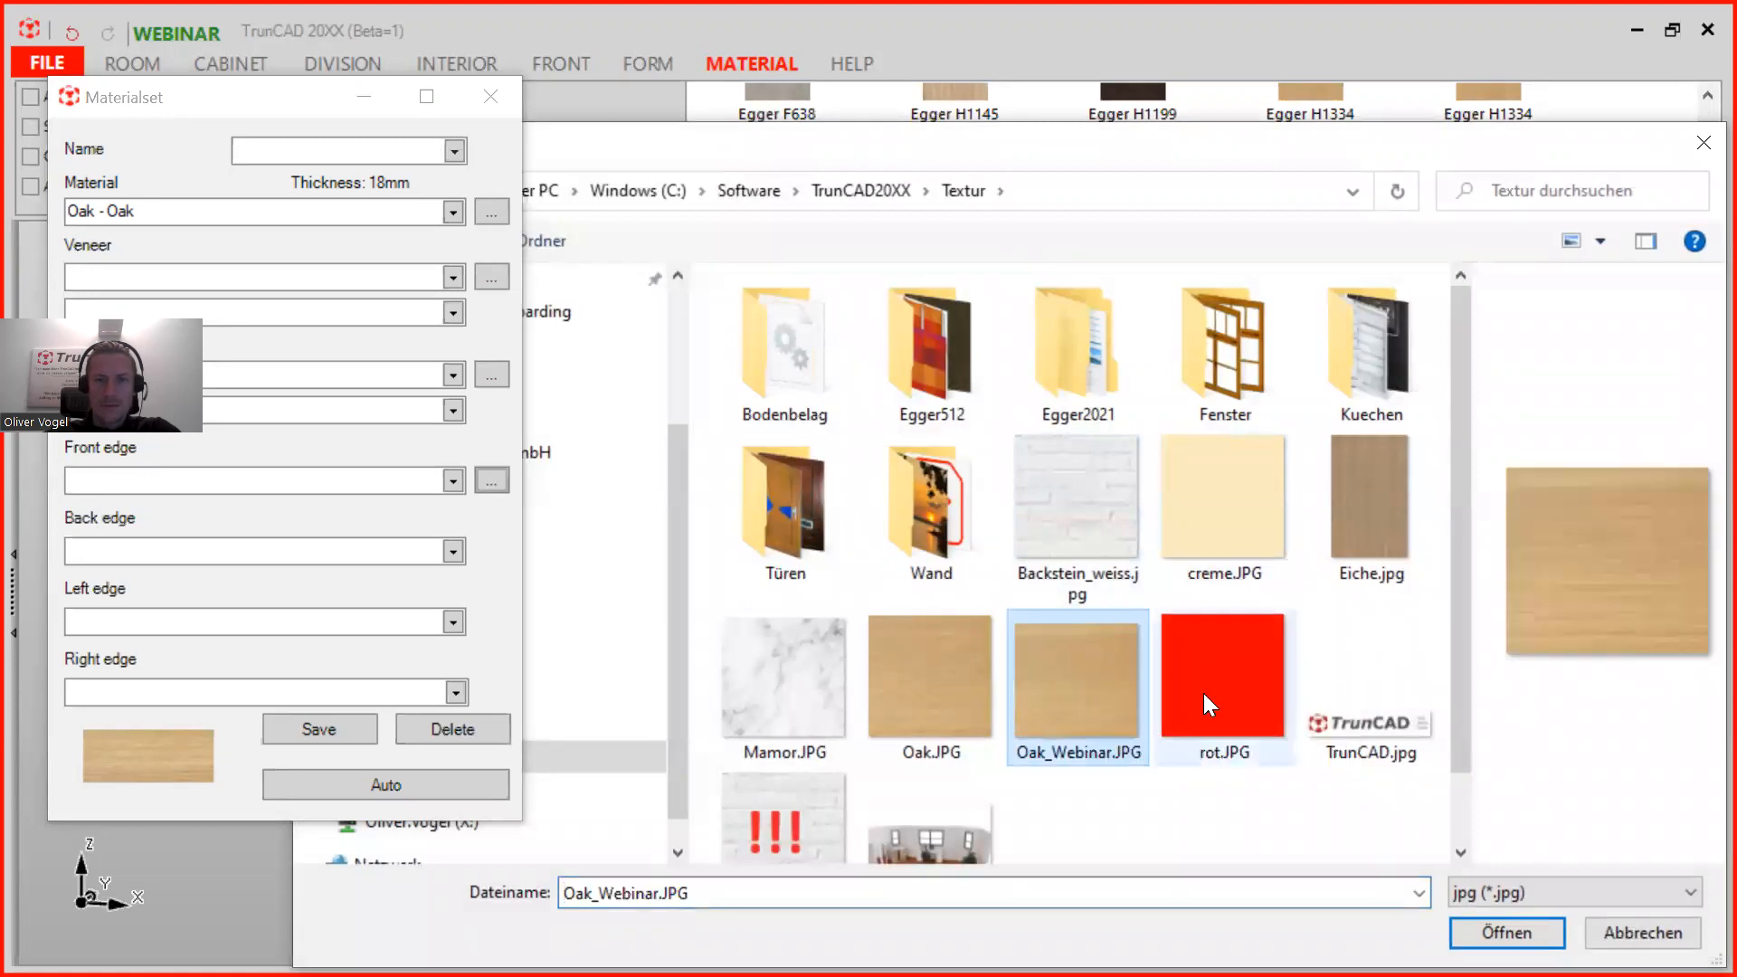
pyautogui.click(1504, 930)
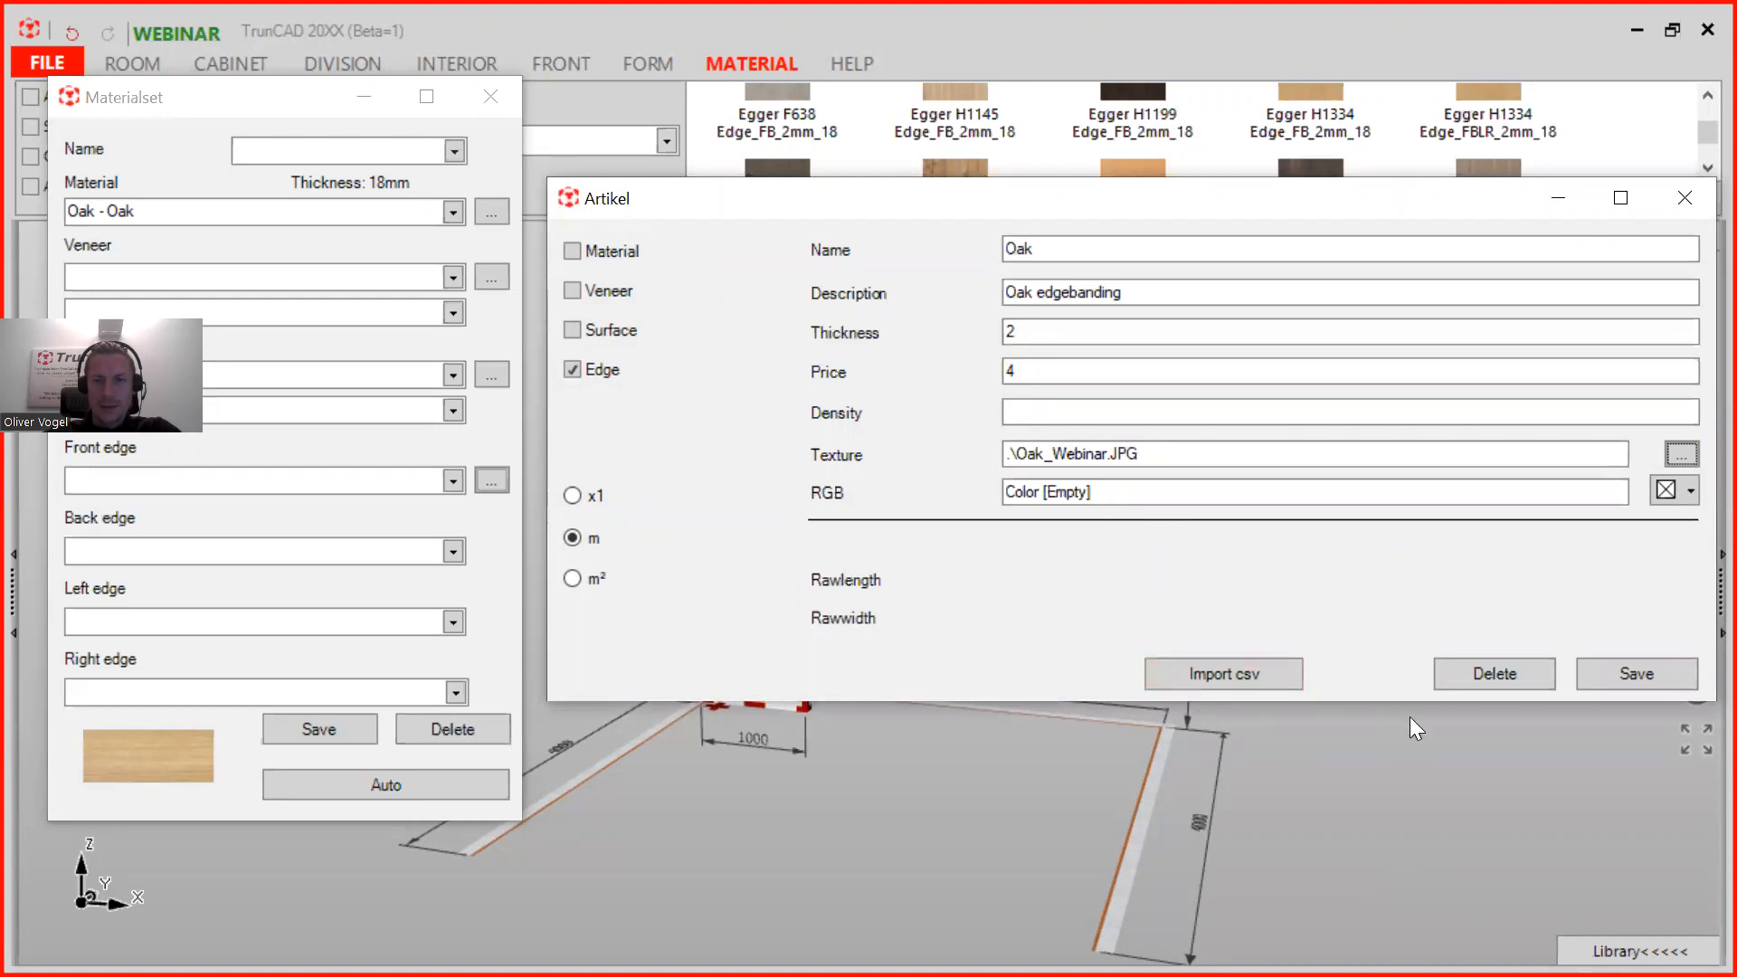
pyautogui.click(1636, 675)
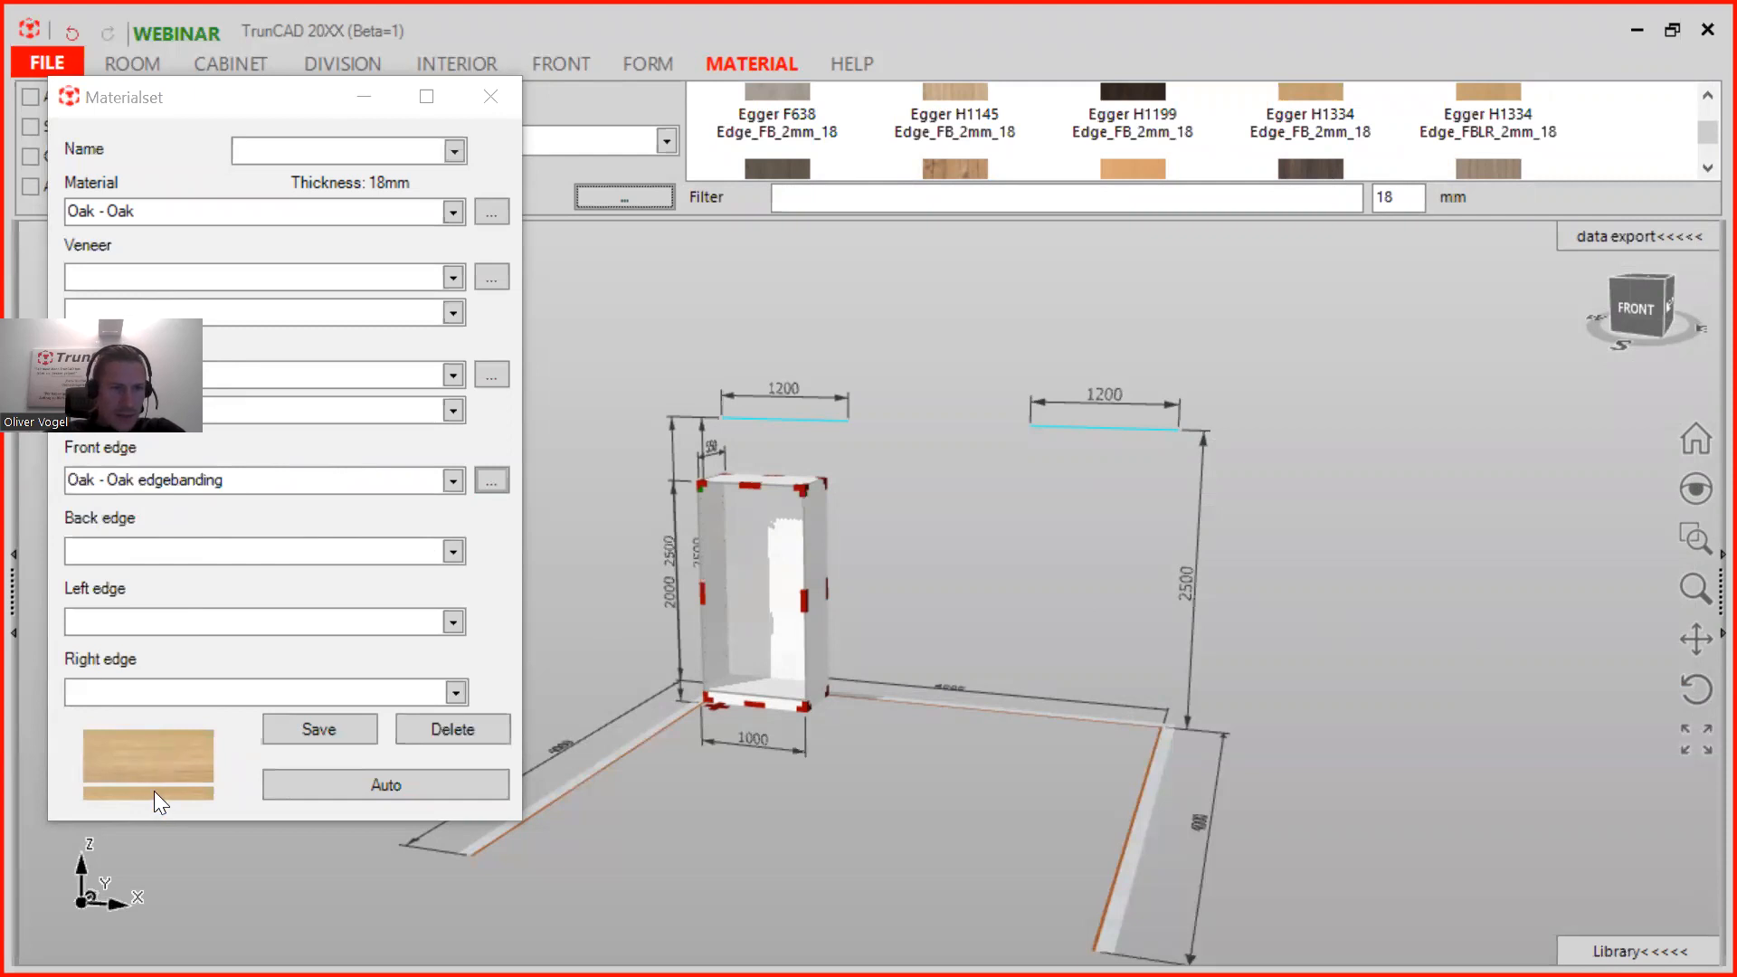
# Step: Copy the front edge's "Oak - Oak edgebanding" entry to the back edge
pyautogui.click(253, 478)
pyautogui.hotkey('ctrl', 'c')
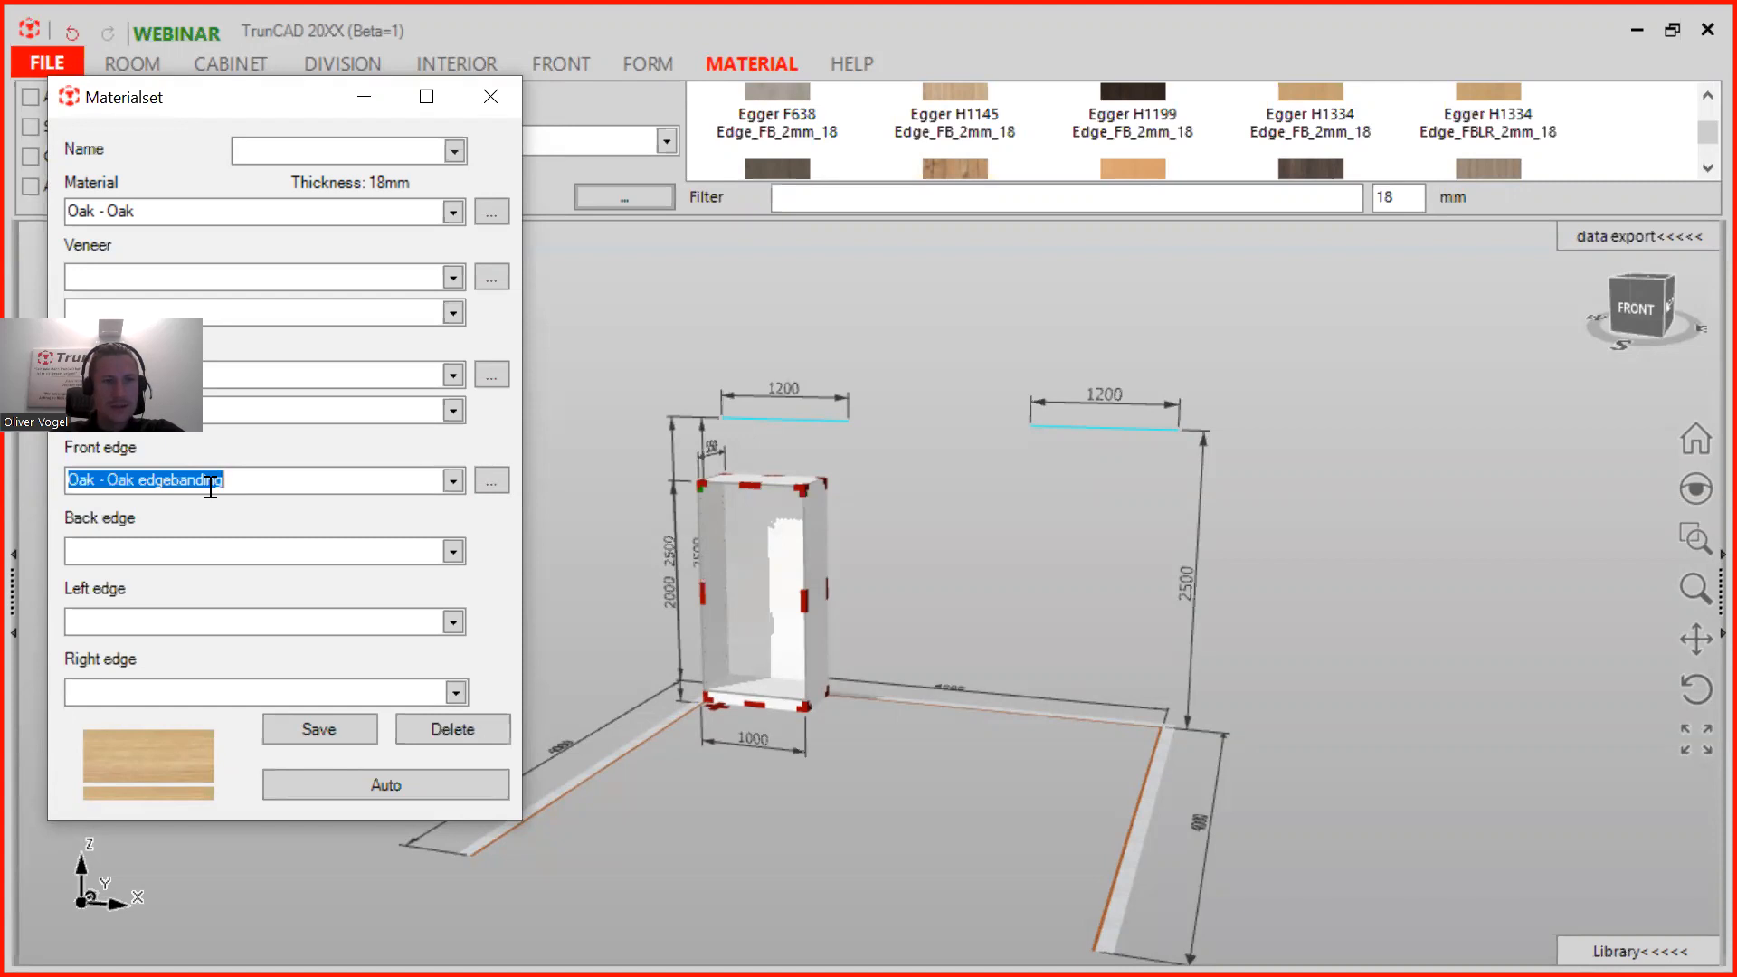
pyautogui.click(223, 546)
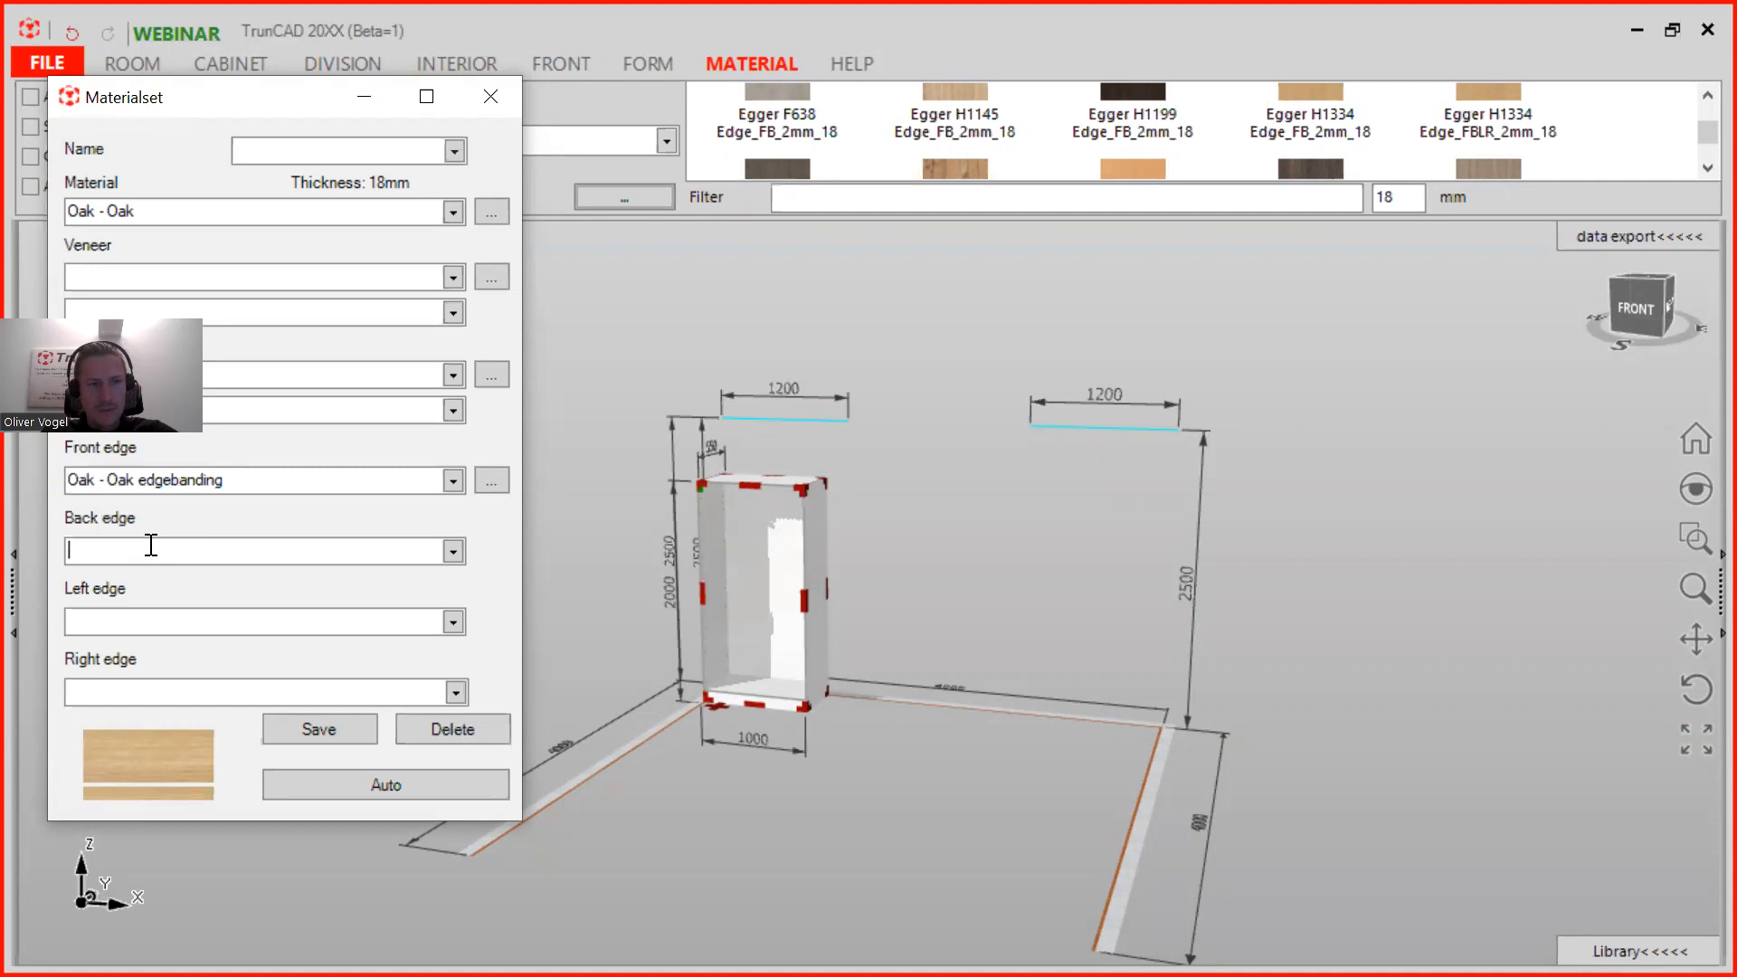
pyautogui.hotkey('ctrl', 'v')
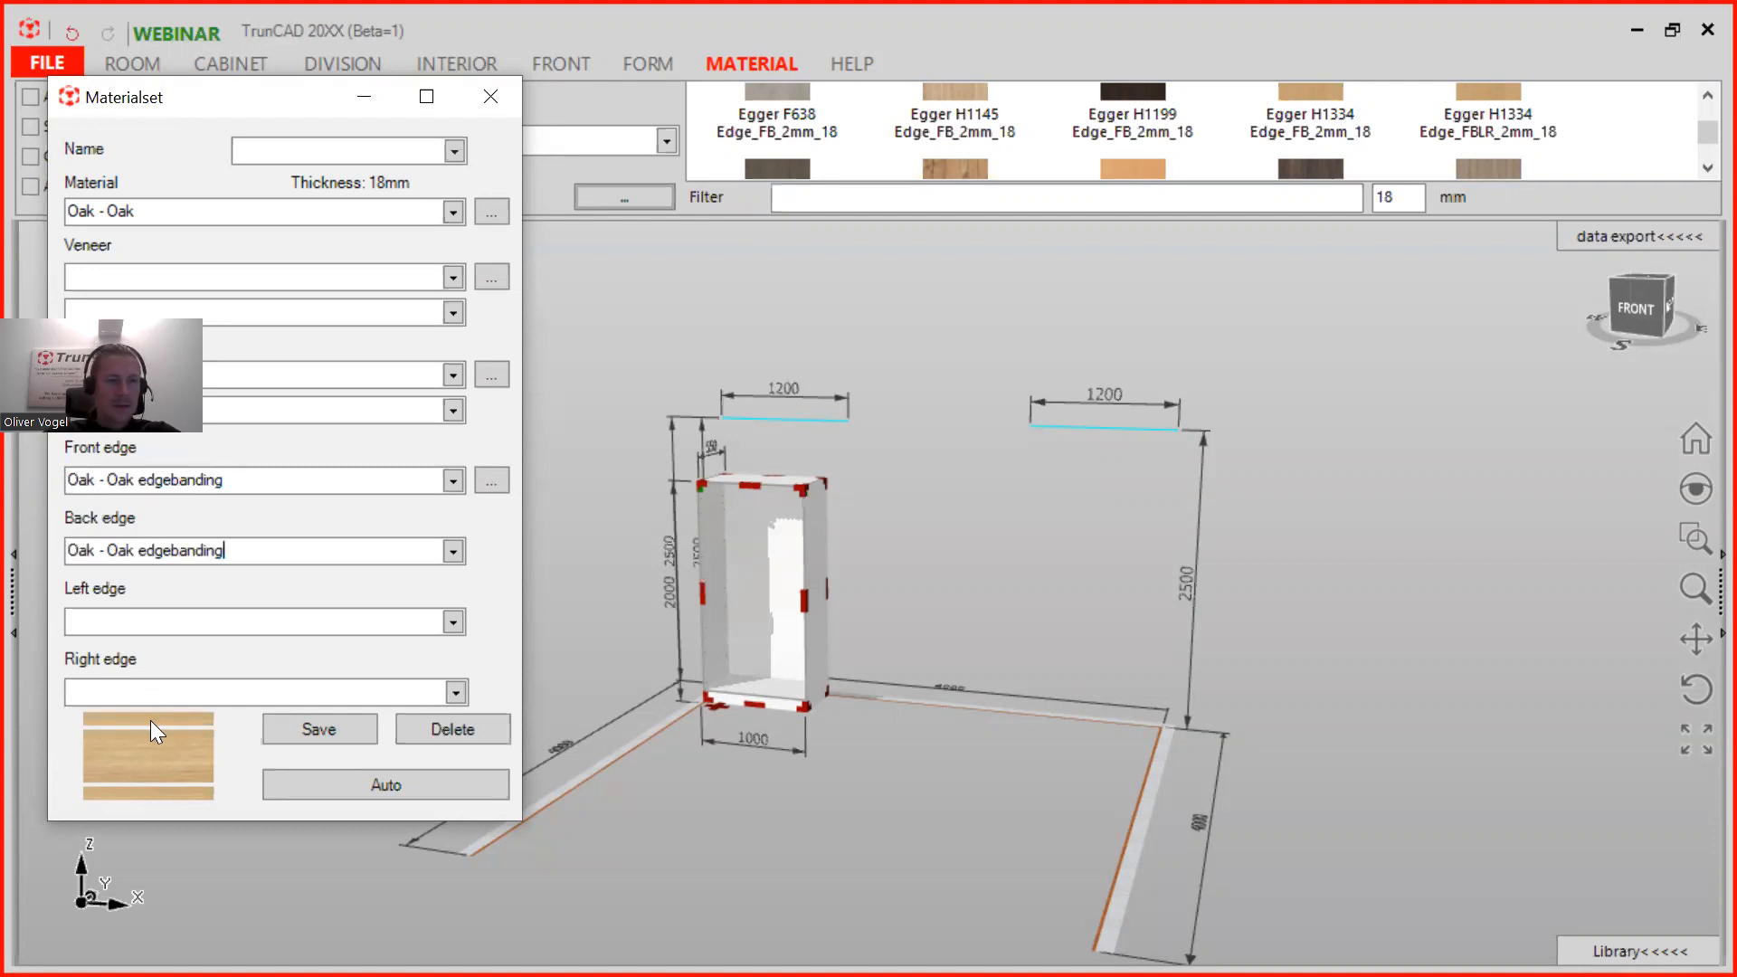
# Step: Apply "Oak - Oak edgebanding" to the left and right edges as well
pyautogui.click(180, 623)
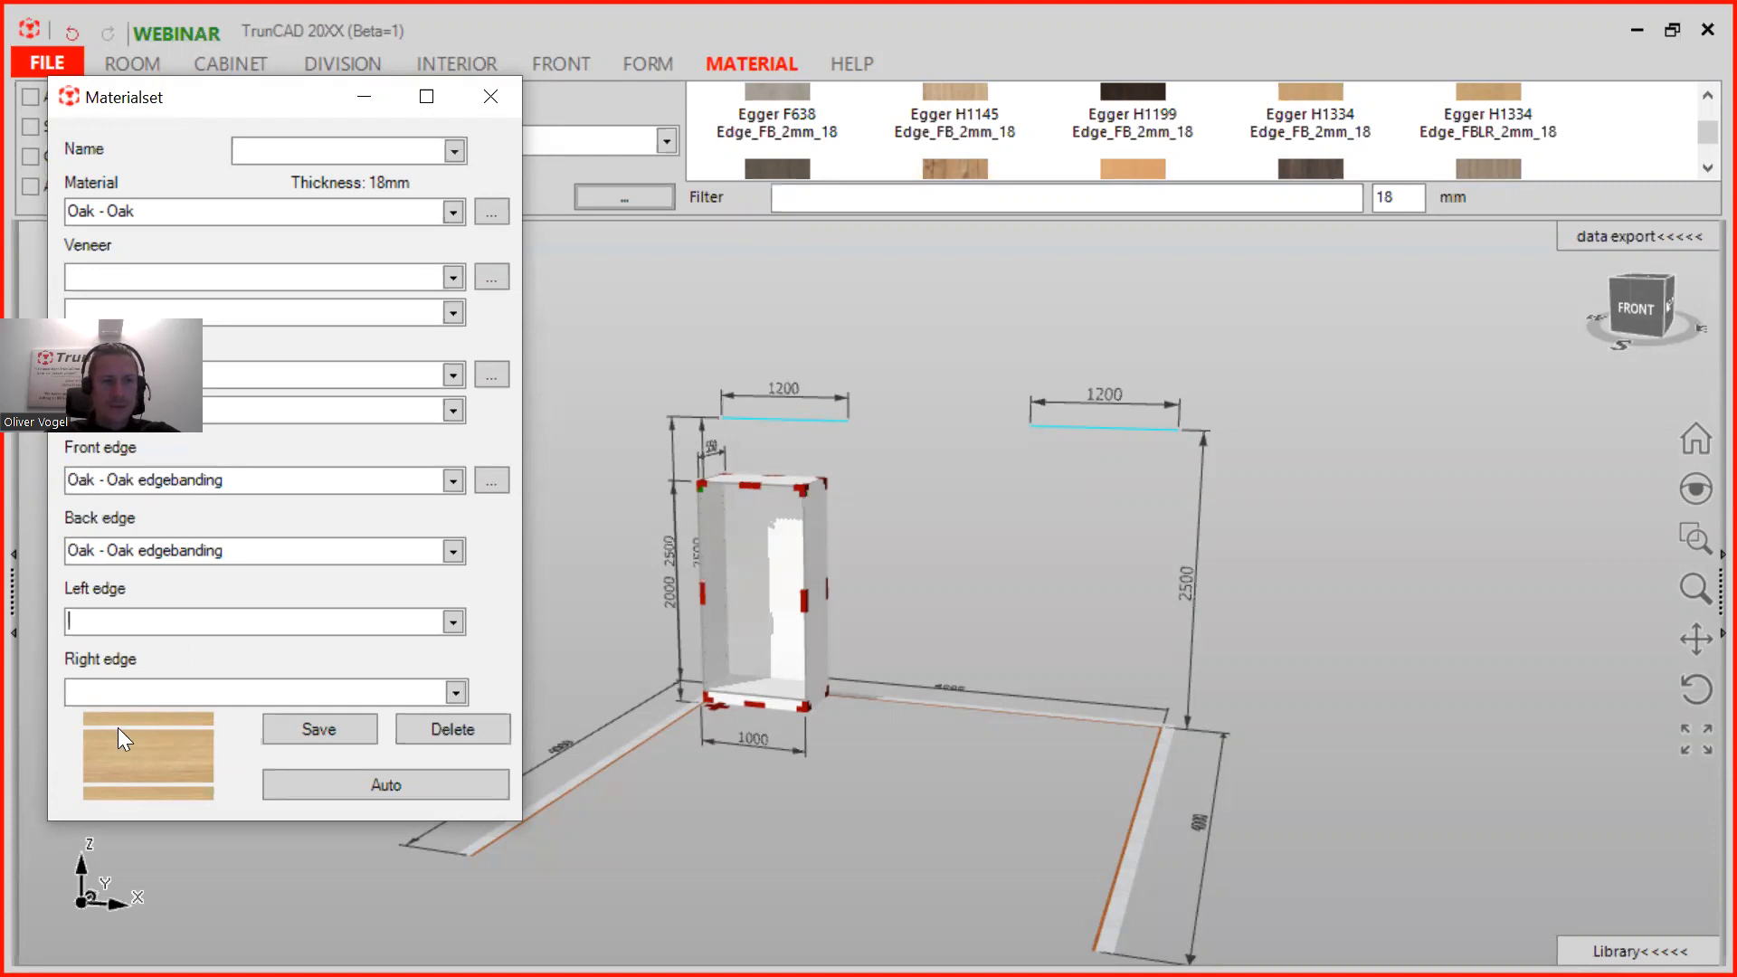
pyautogui.hotkey('ctrl', 'v')
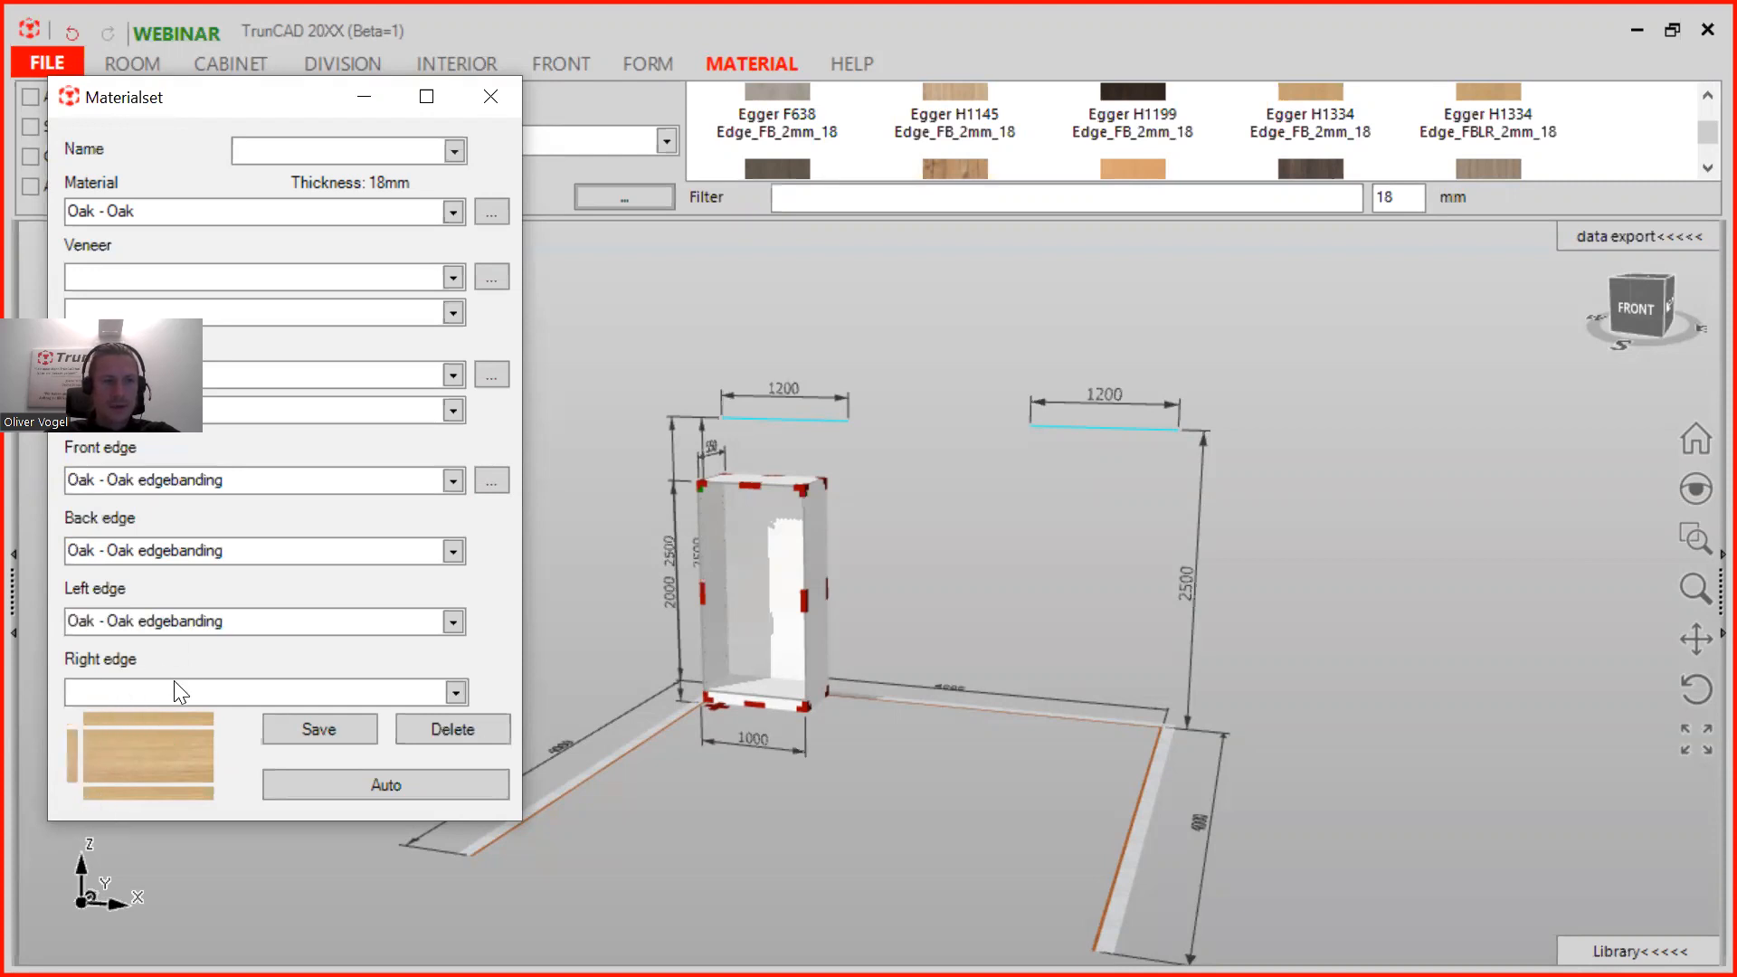
pyautogui.hotkey('ctrl', 'v')
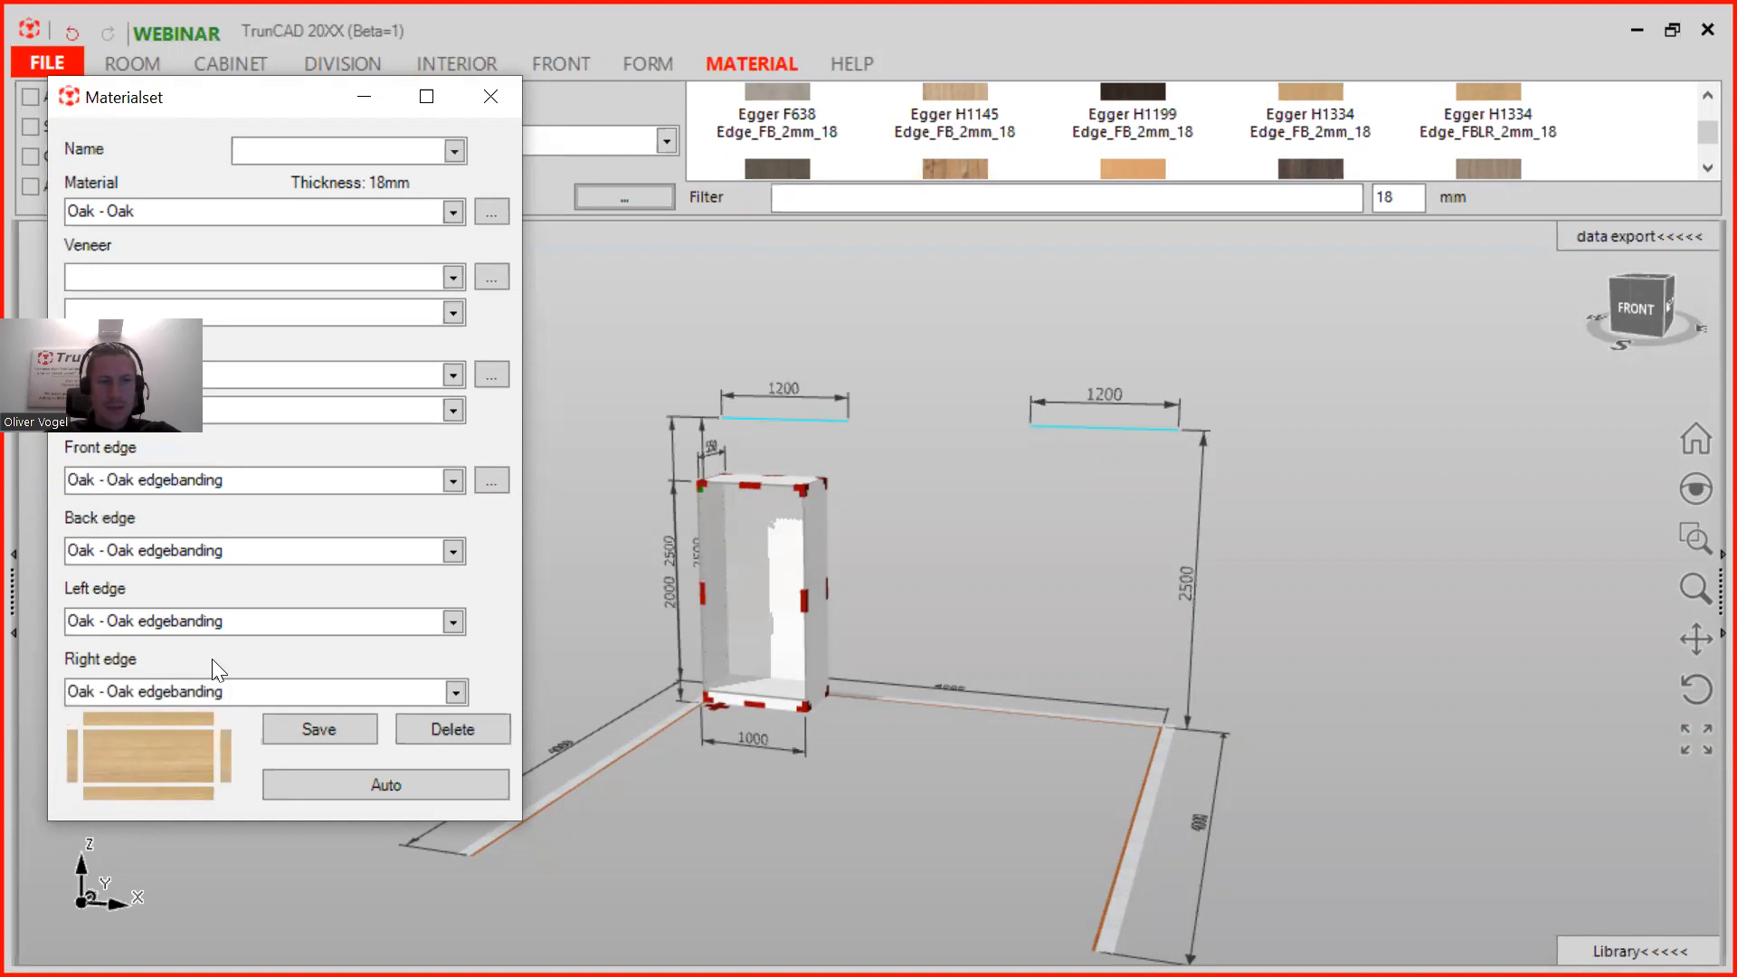
# Step: Clear the edgebanding from the right and left edges of the material set
pyautogui.moveTo(243, 691); pyautogui.dragTo(69, 691)
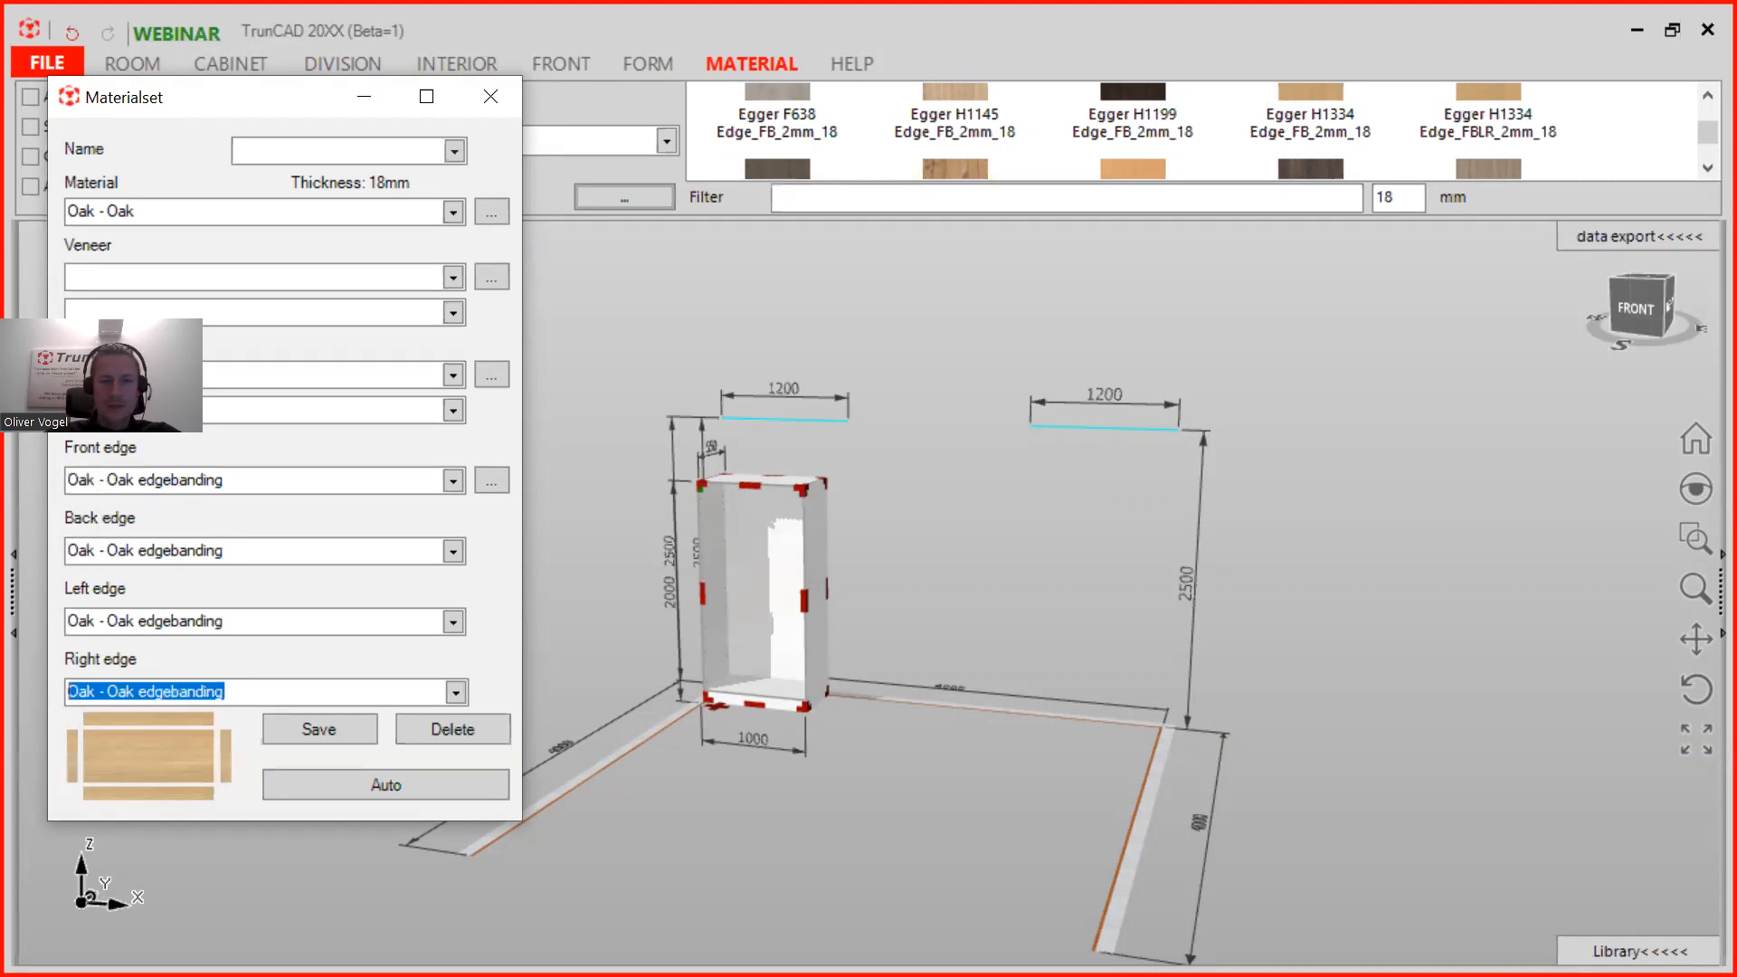
pyautogui.press('Delete')
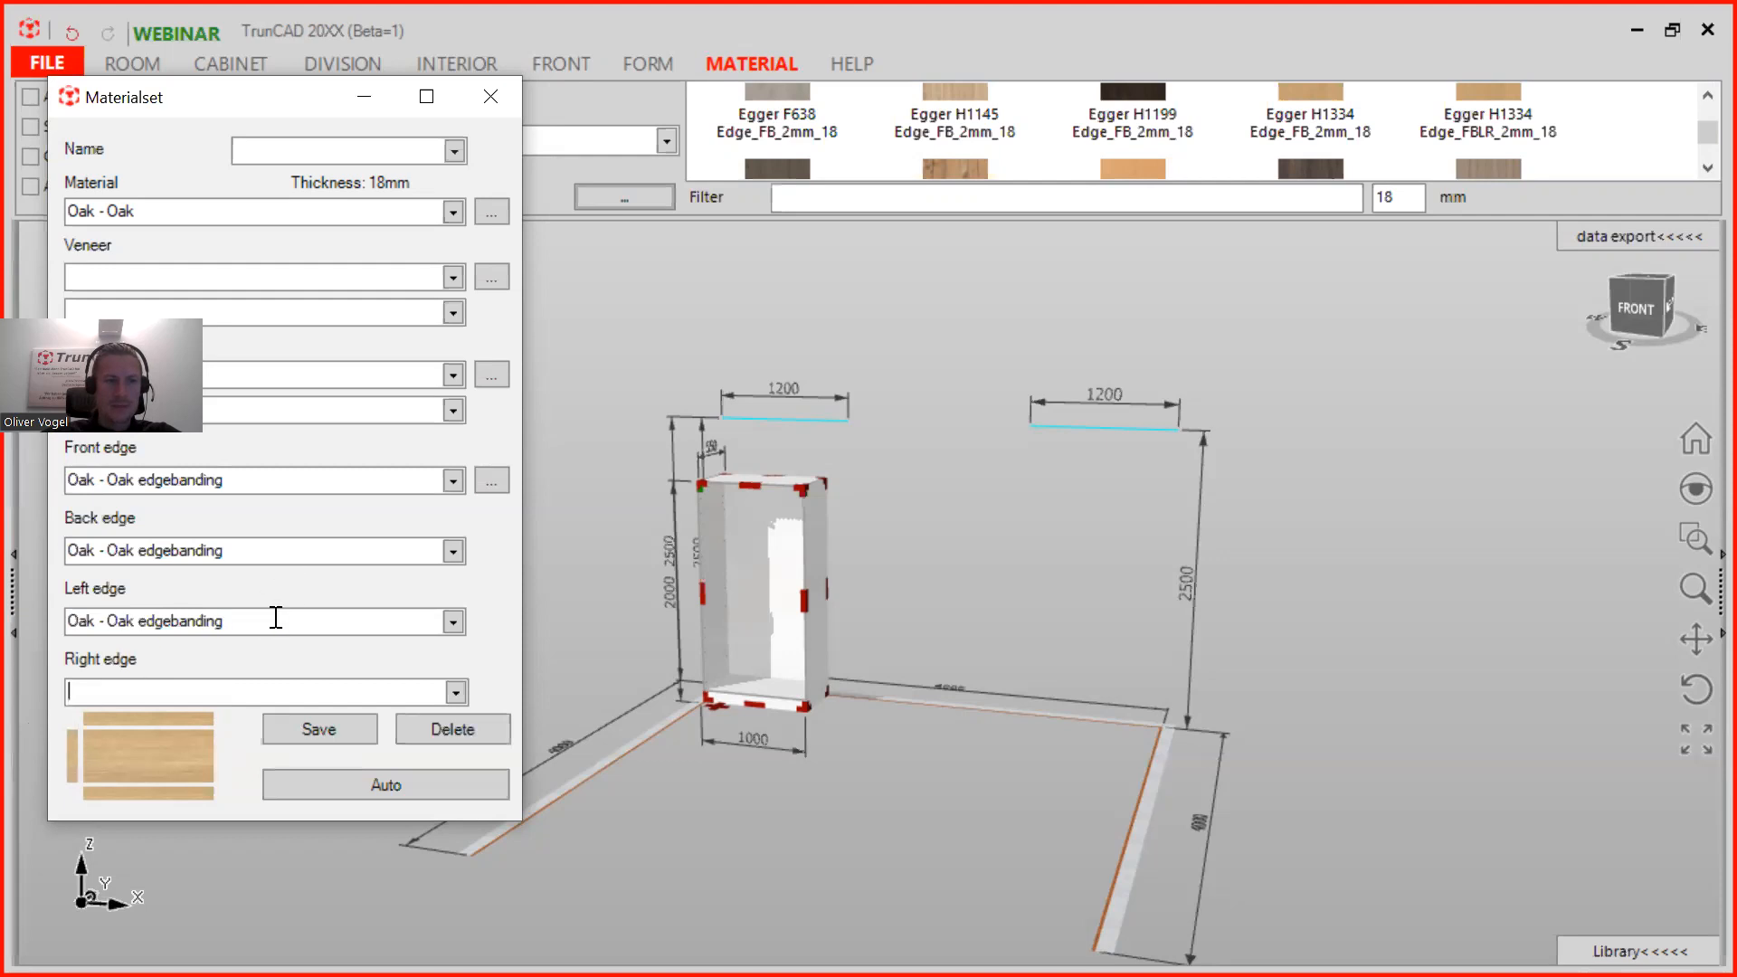
pyautogui.click(224, 621)
pyautogui.press('Delete')
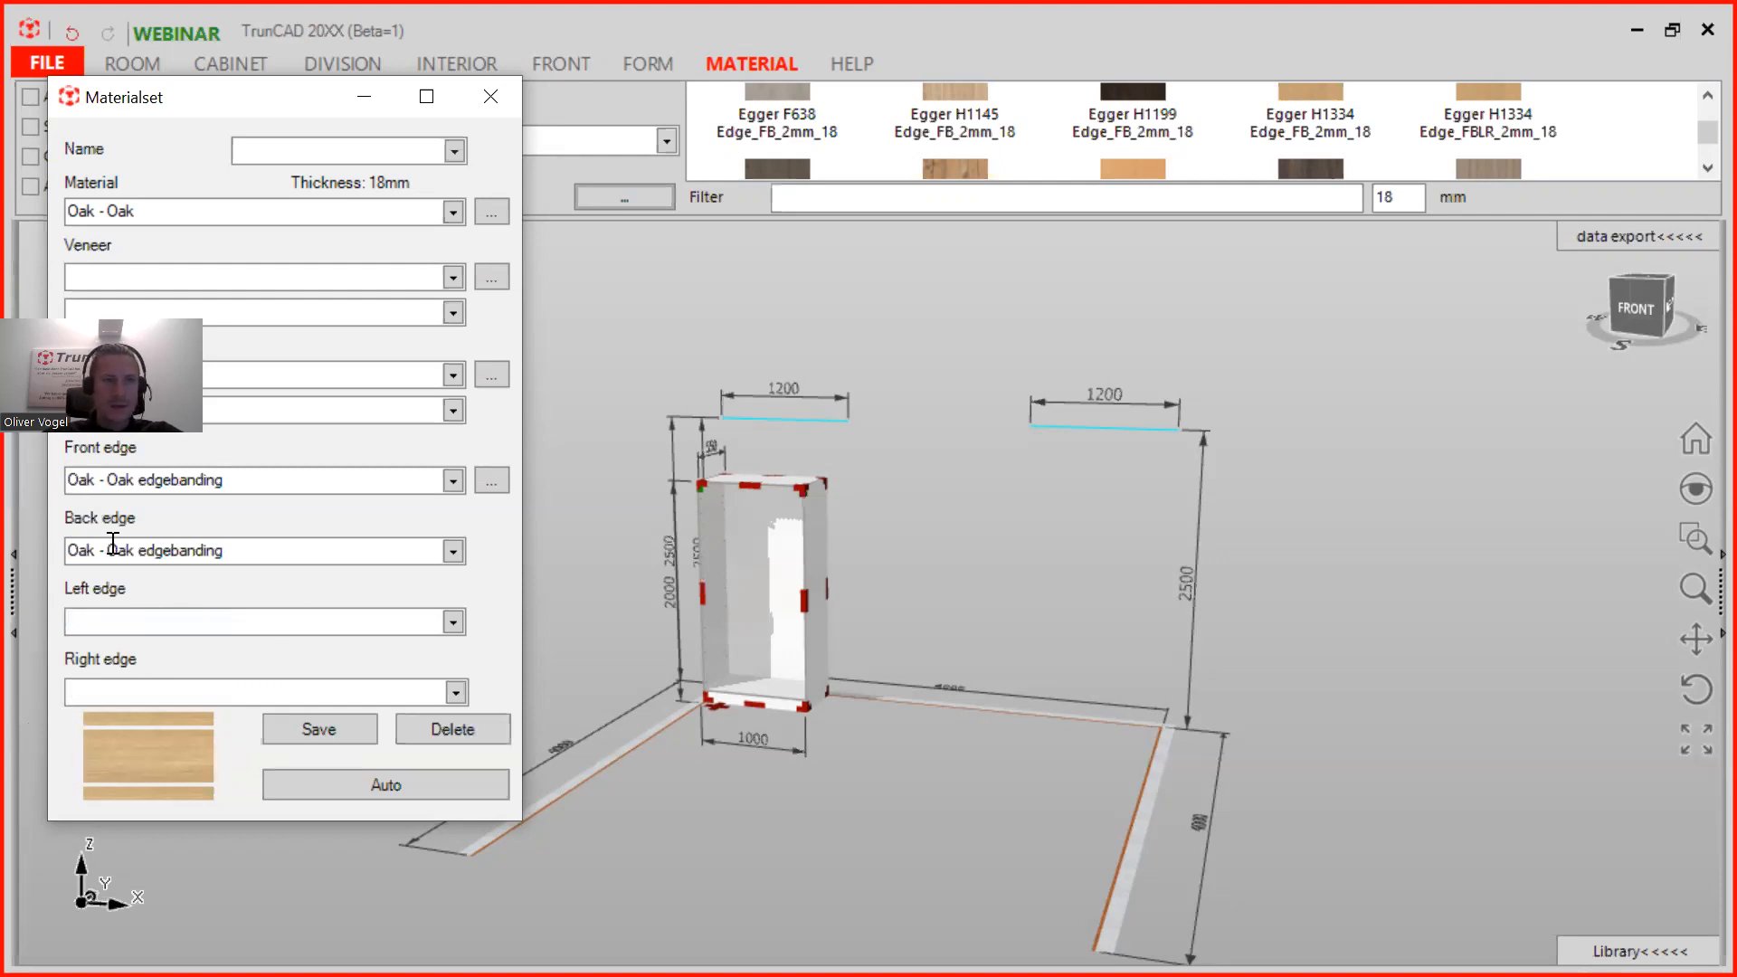
# Step: Name the material set "Oak 18mm 2_2_0_0" and save it
pyautogui.click(312, 148)
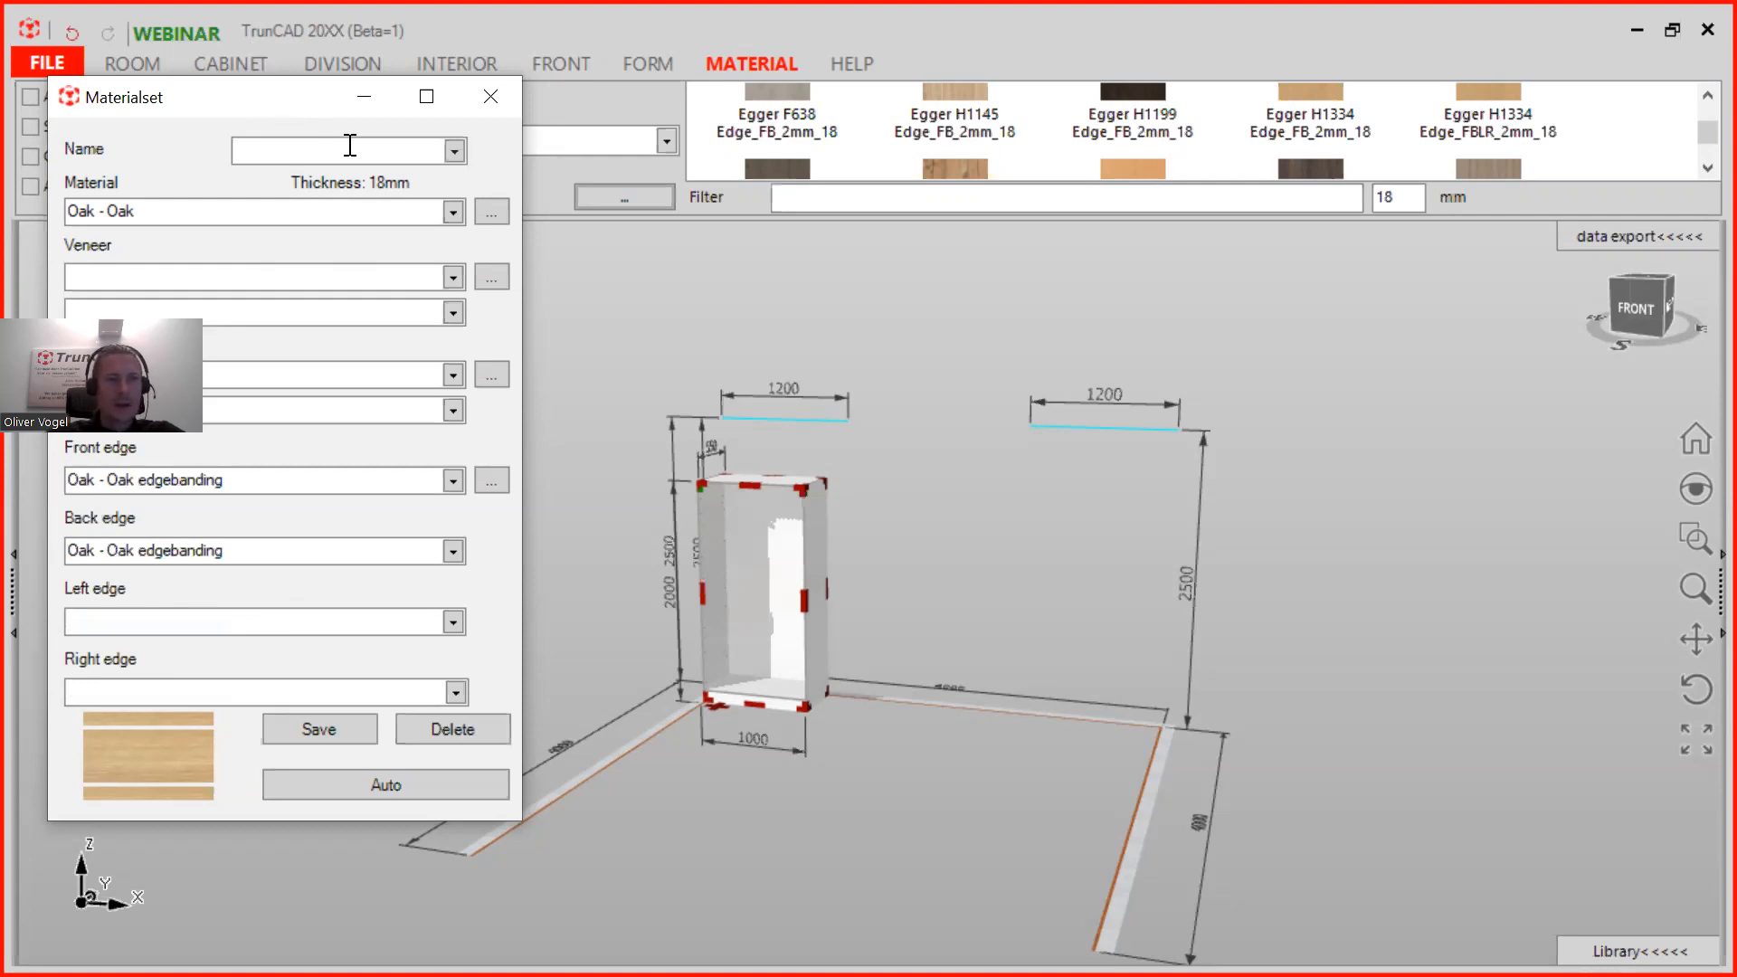
pyautogui.write('Oak')
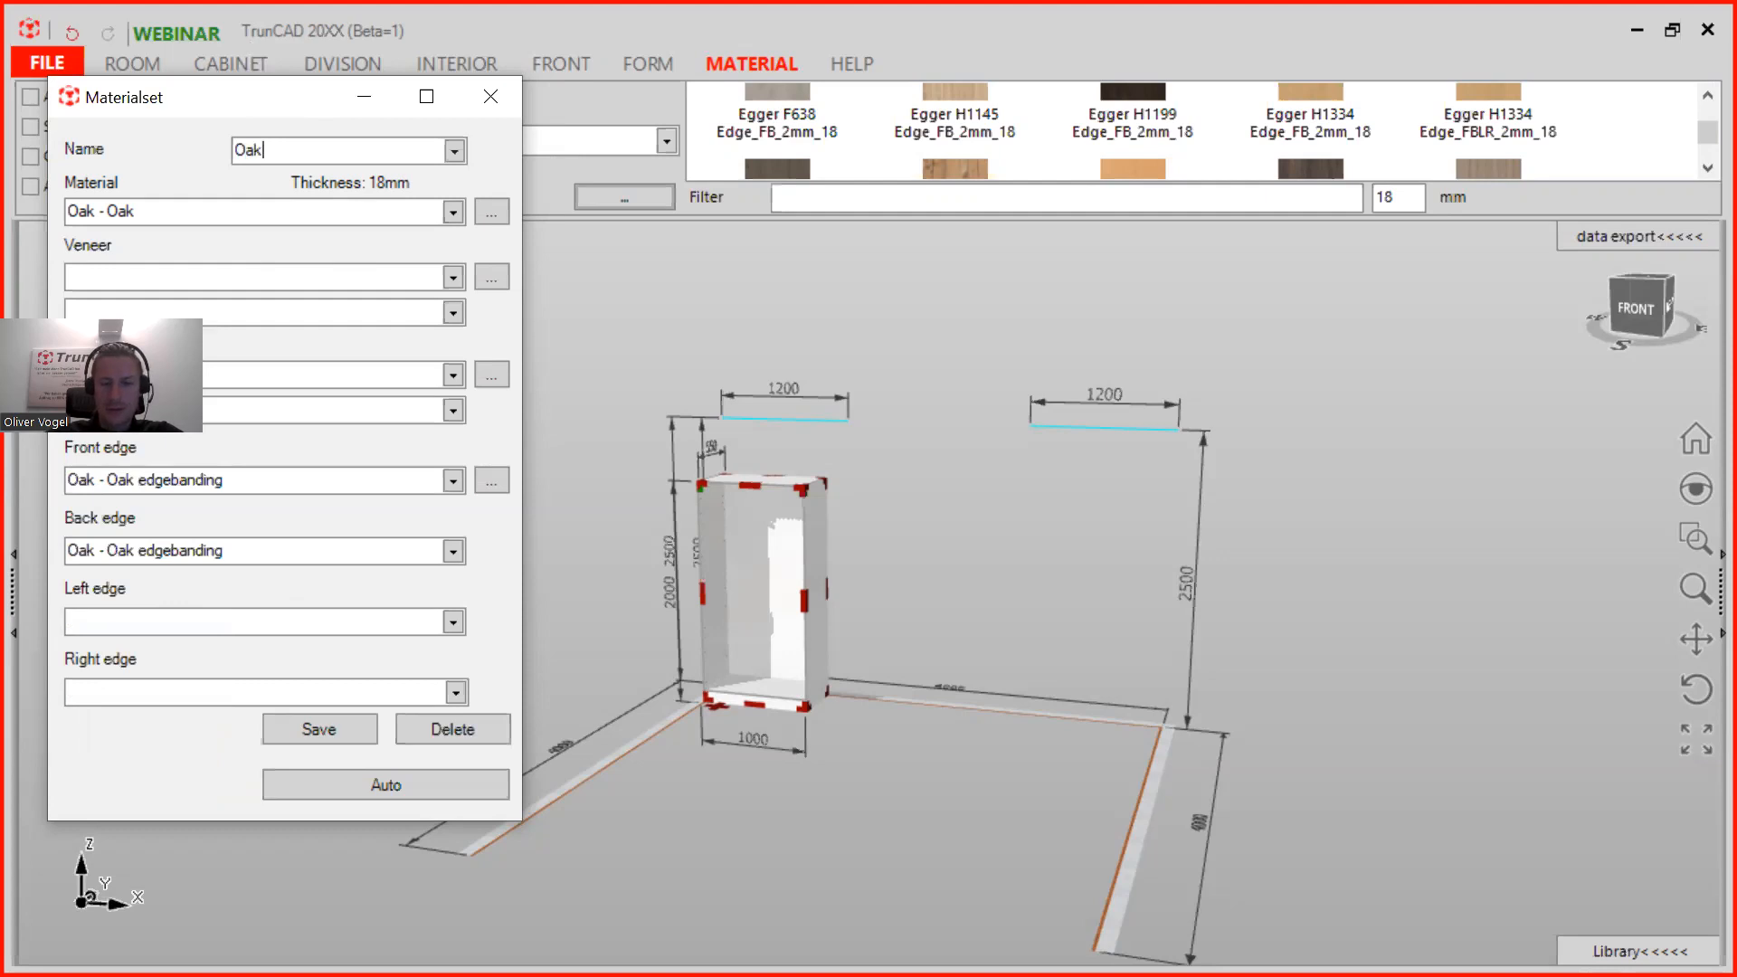
pyautogui.write(' 18mm 2_2_')
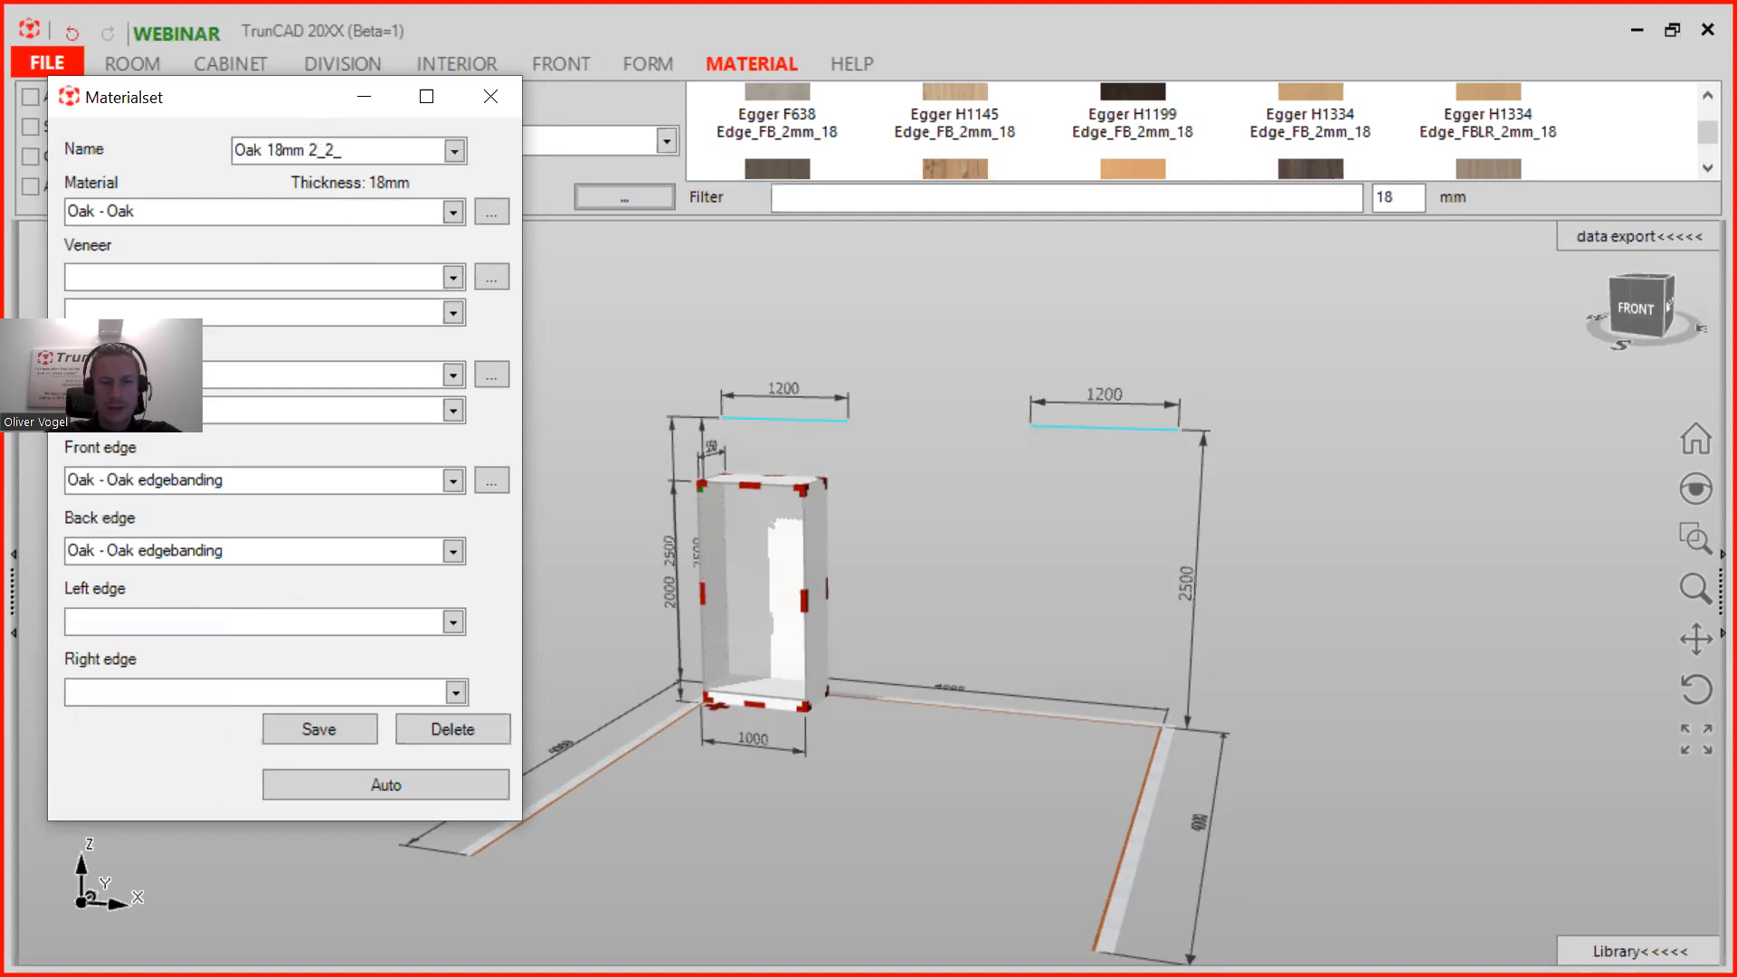
pyautogui.write('0_0')
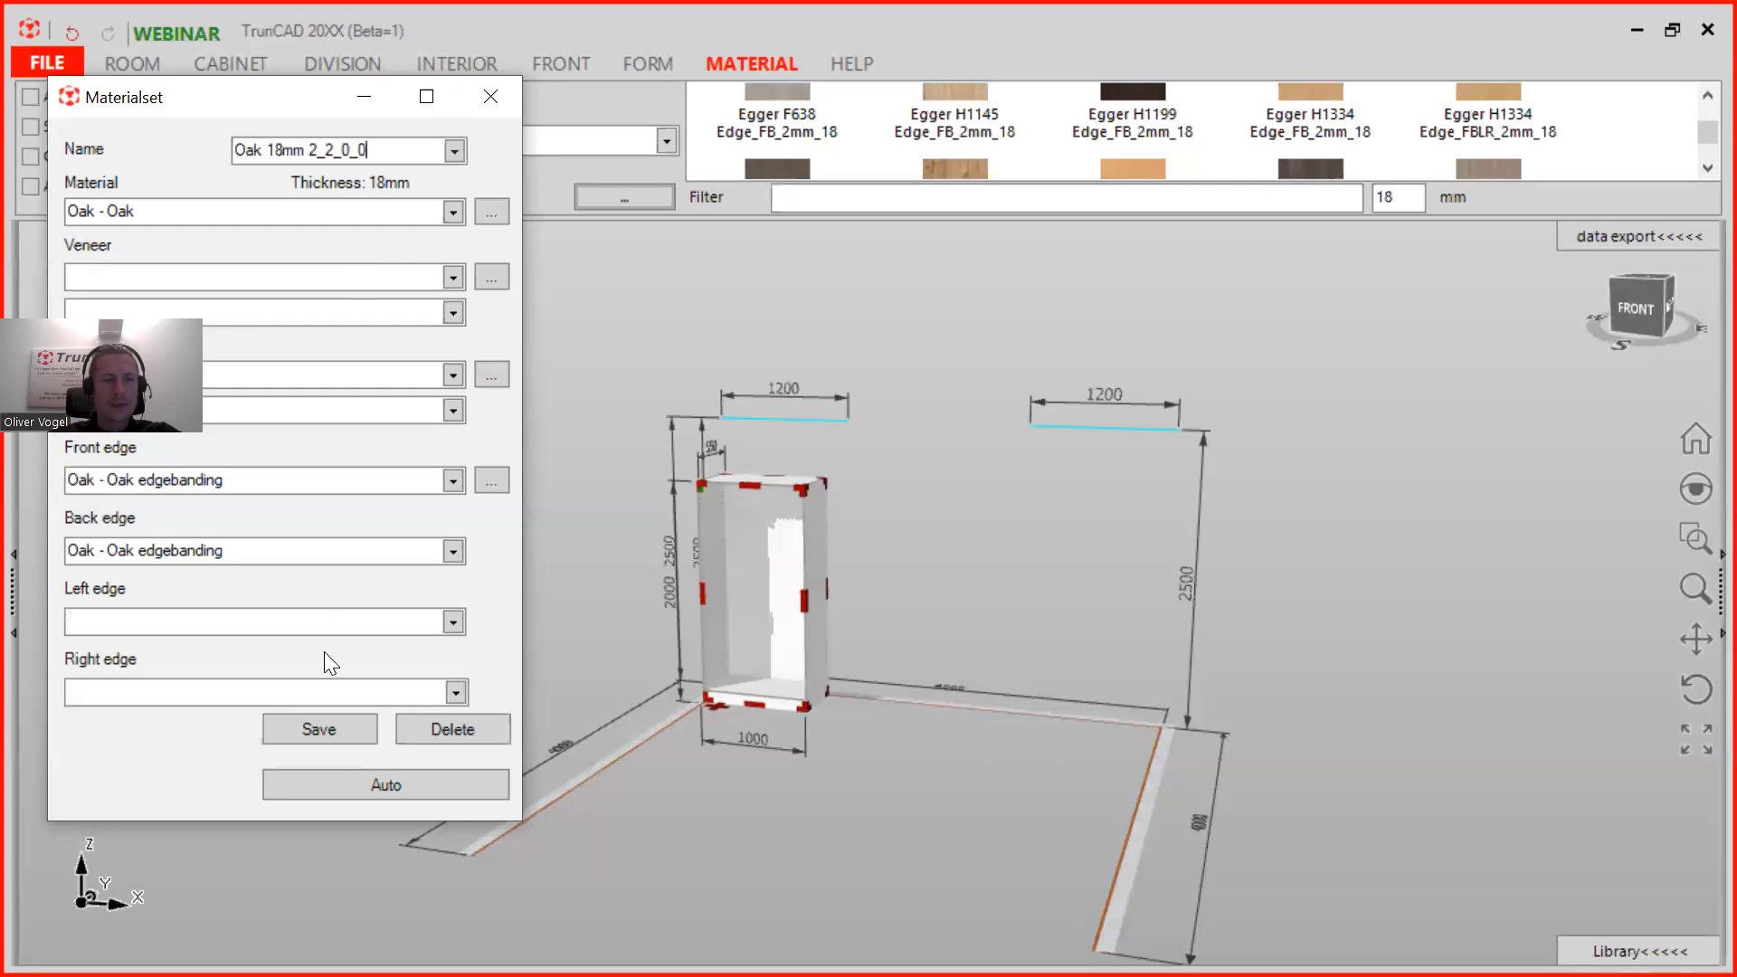
pyautogui.click(305, 733)
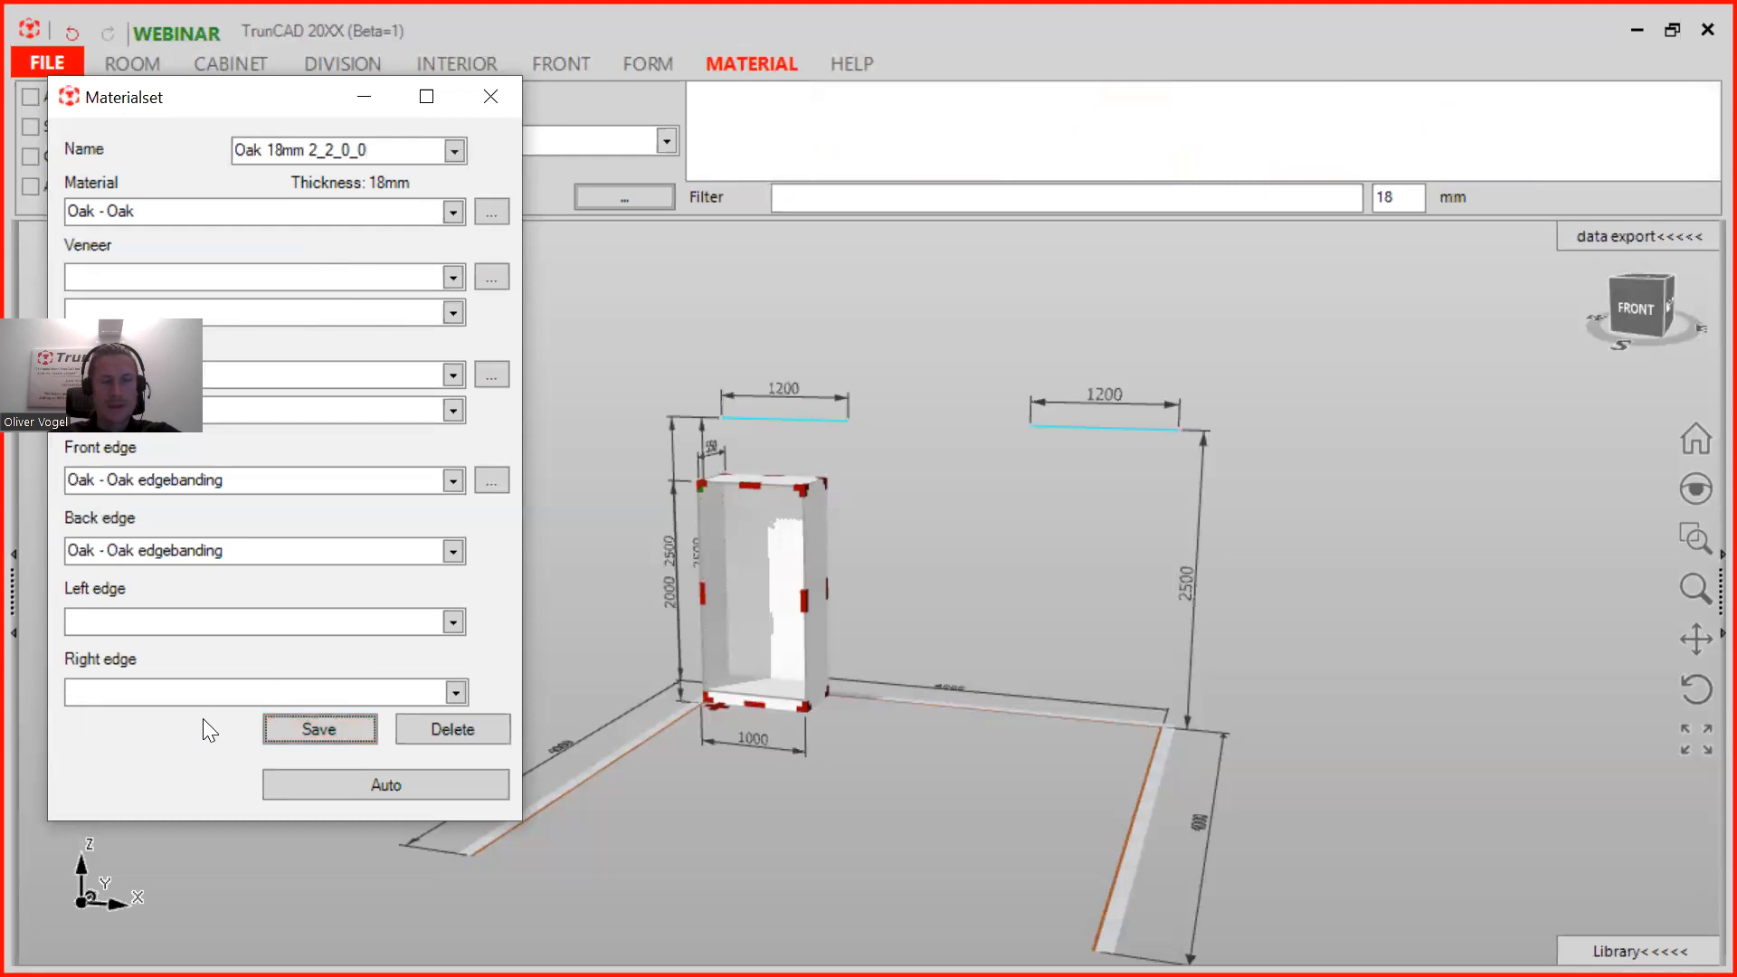
# Step: Close the Materialset window and filter the material sets by "oak"
pyautogui.click(487, 96)
pyautogui.click(848, 197)
pyautogui.write('oak')
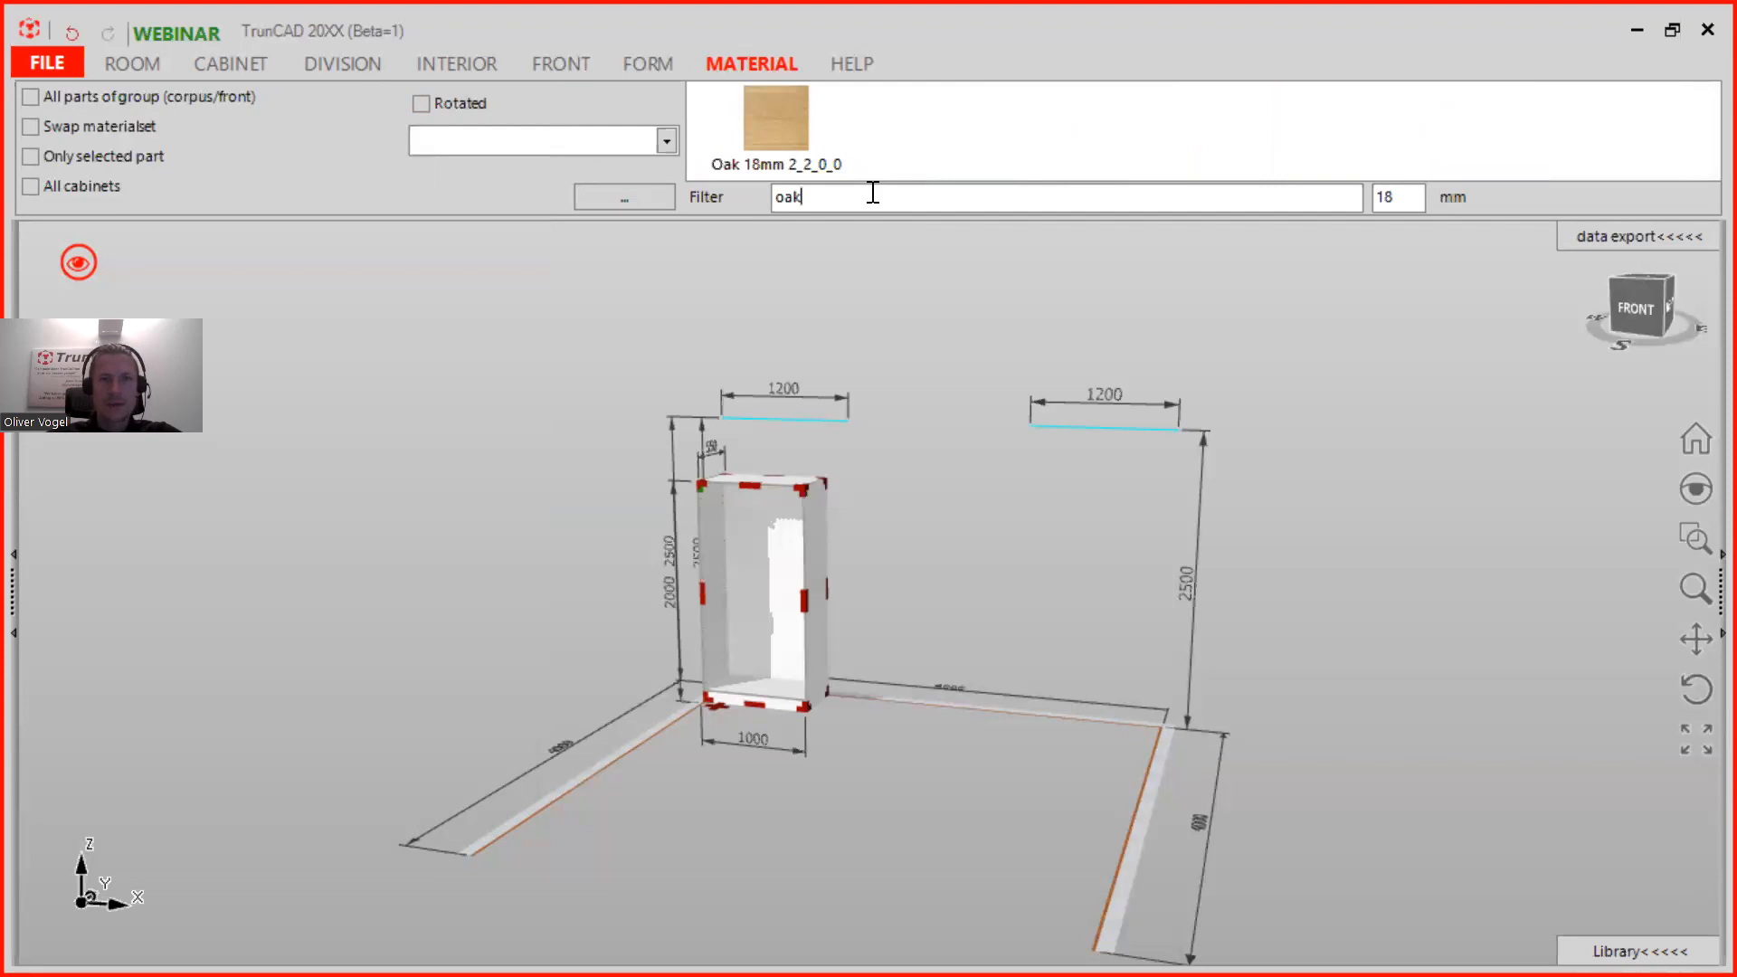
# Step: Open the Oak material article of the "Oak 18mm 2_2_0_0" material set and set its thickness to 40
pyautogui.click(768, 129)
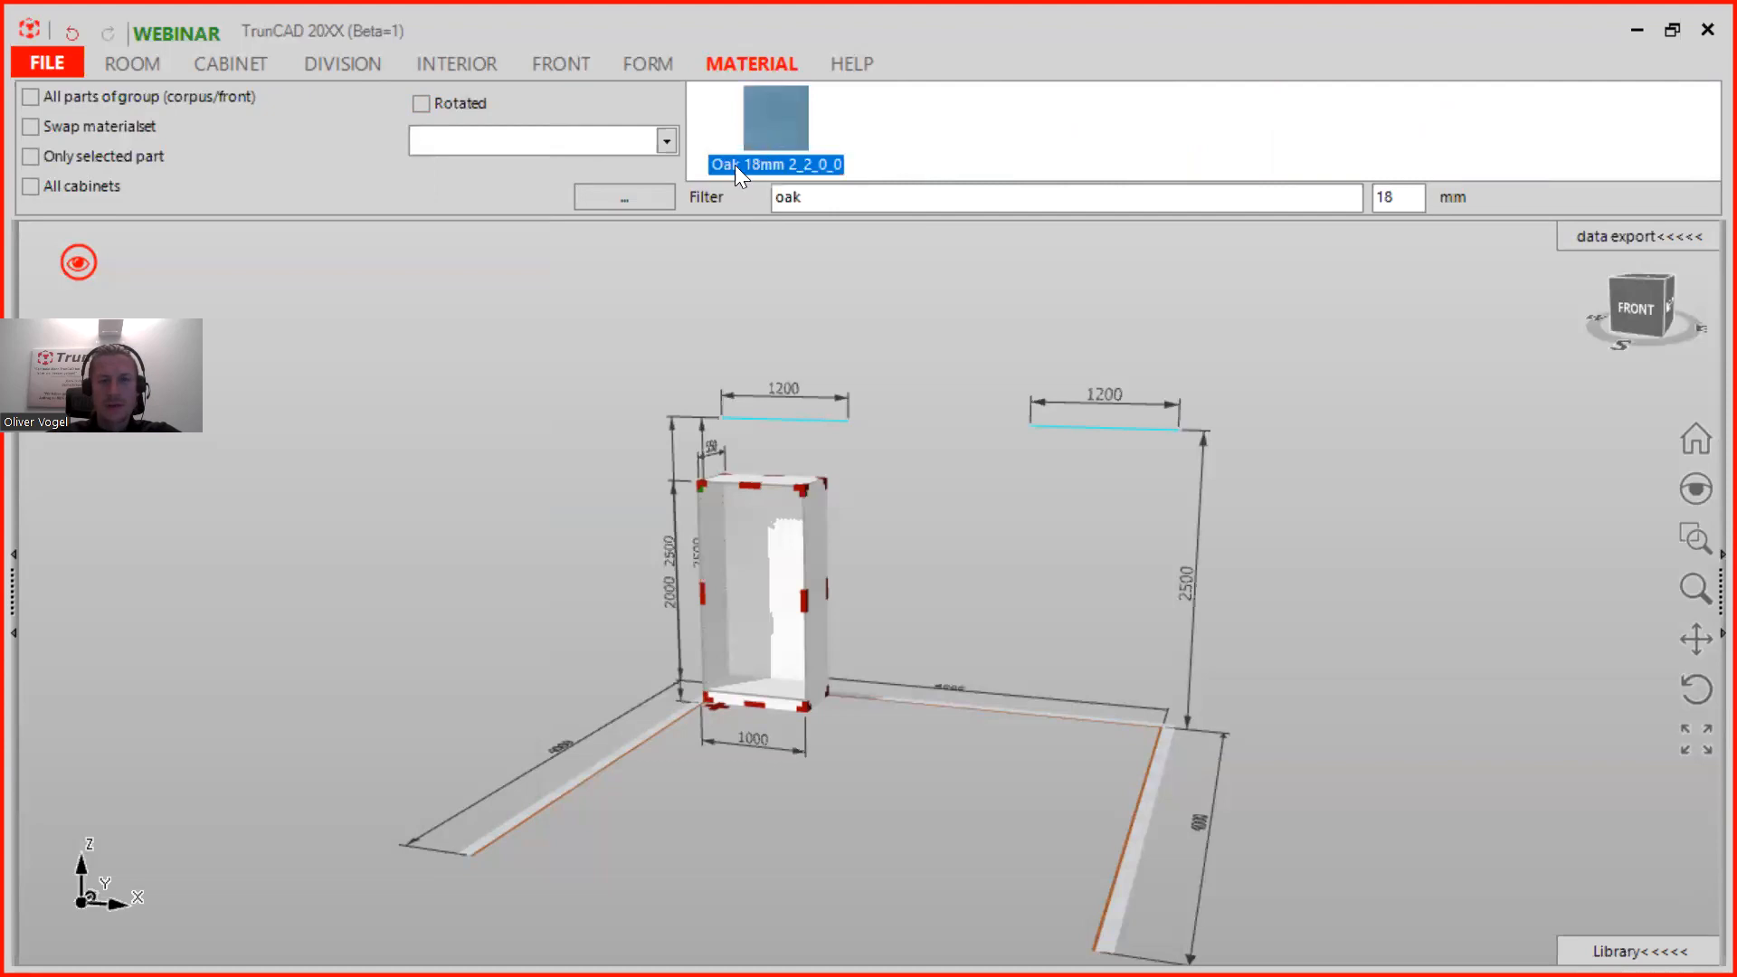
pyautogui.click(639, 198)
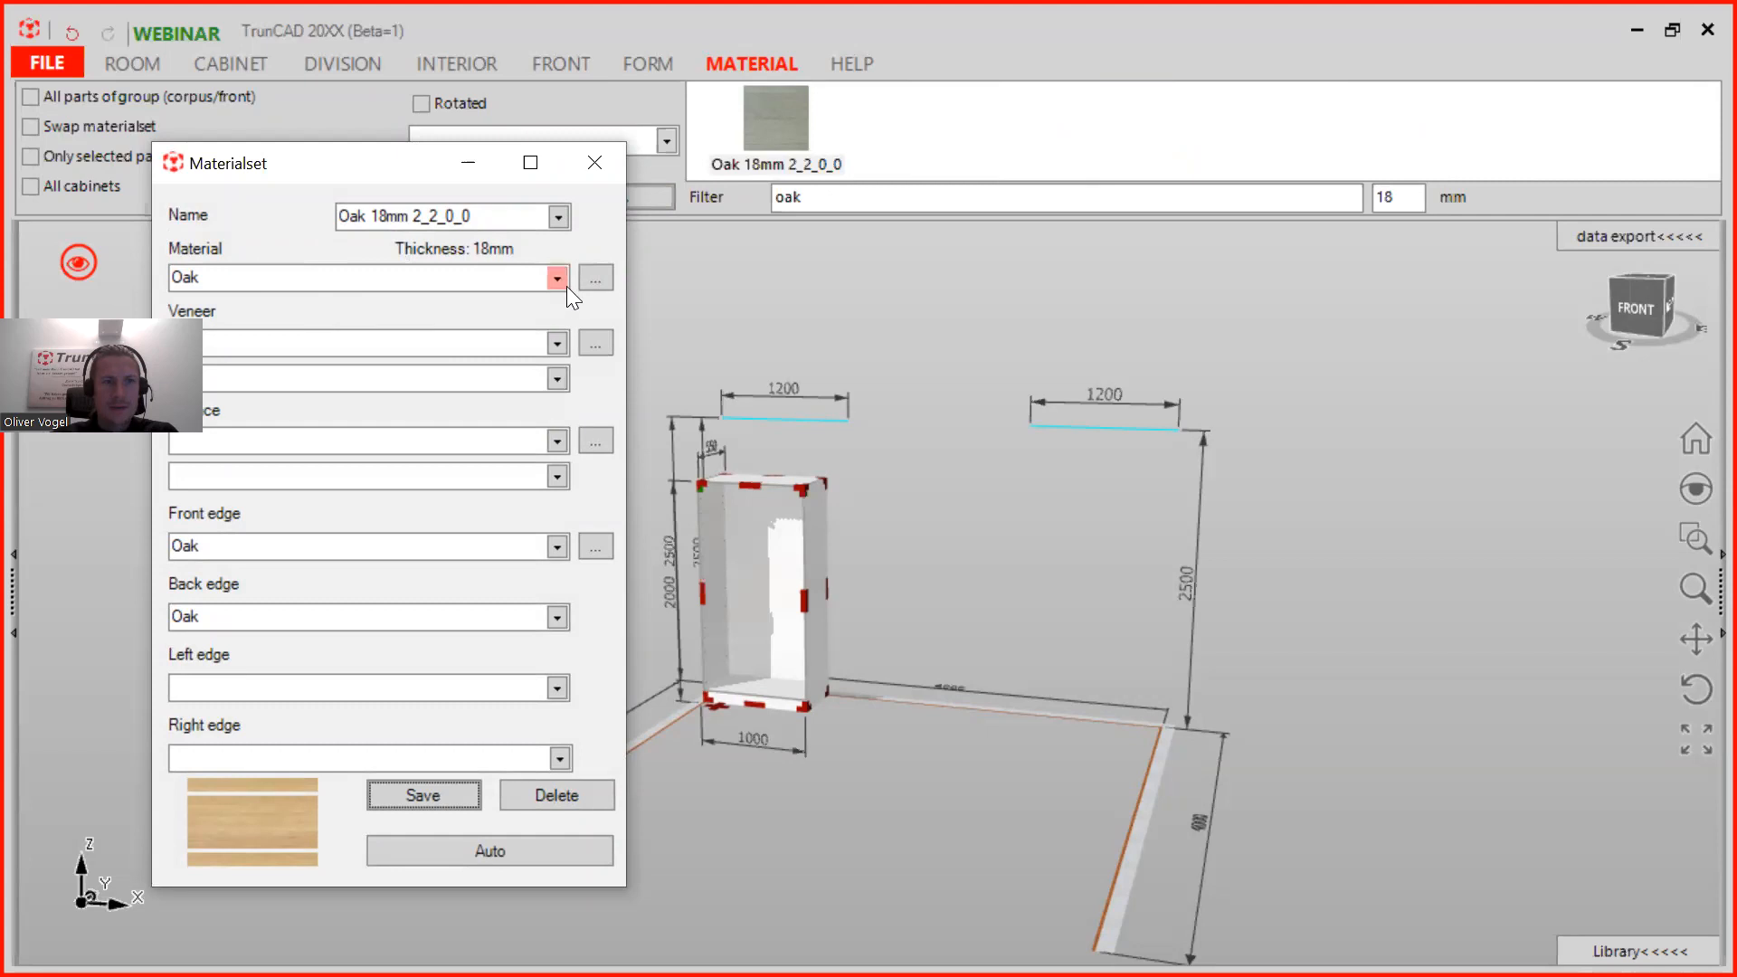
pyautogui.click(593, 278)
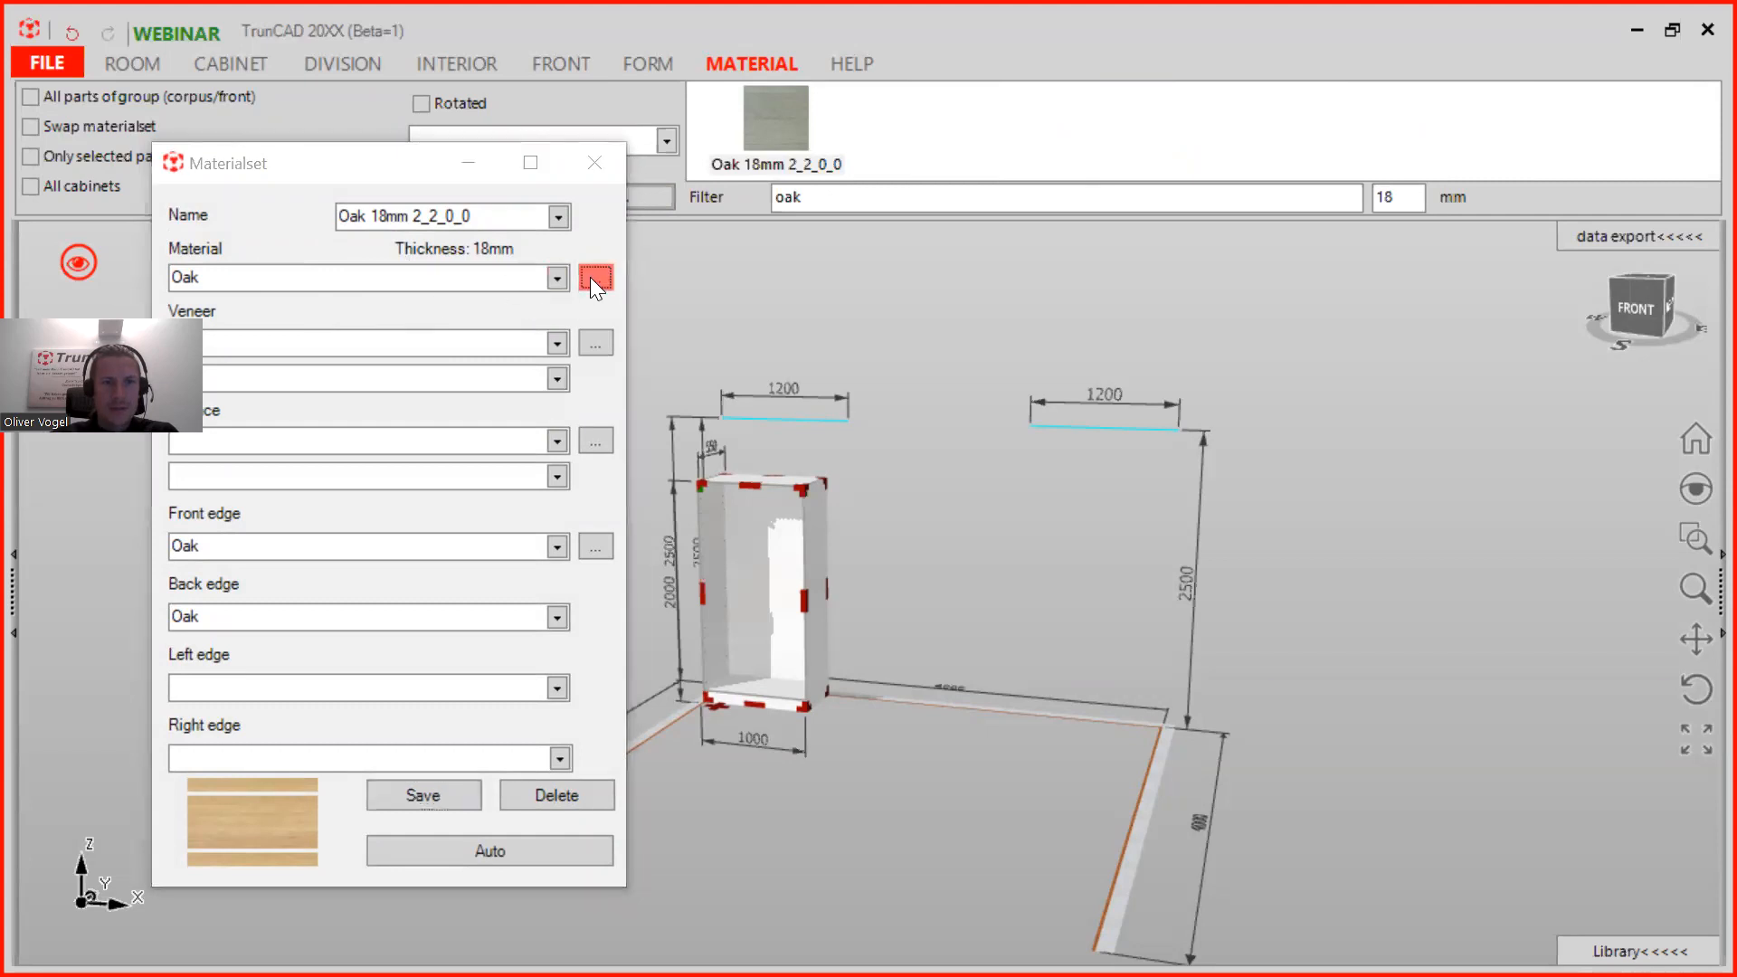
pyautogui.doubleClick(1122, 299)
pyautogui.write('40')
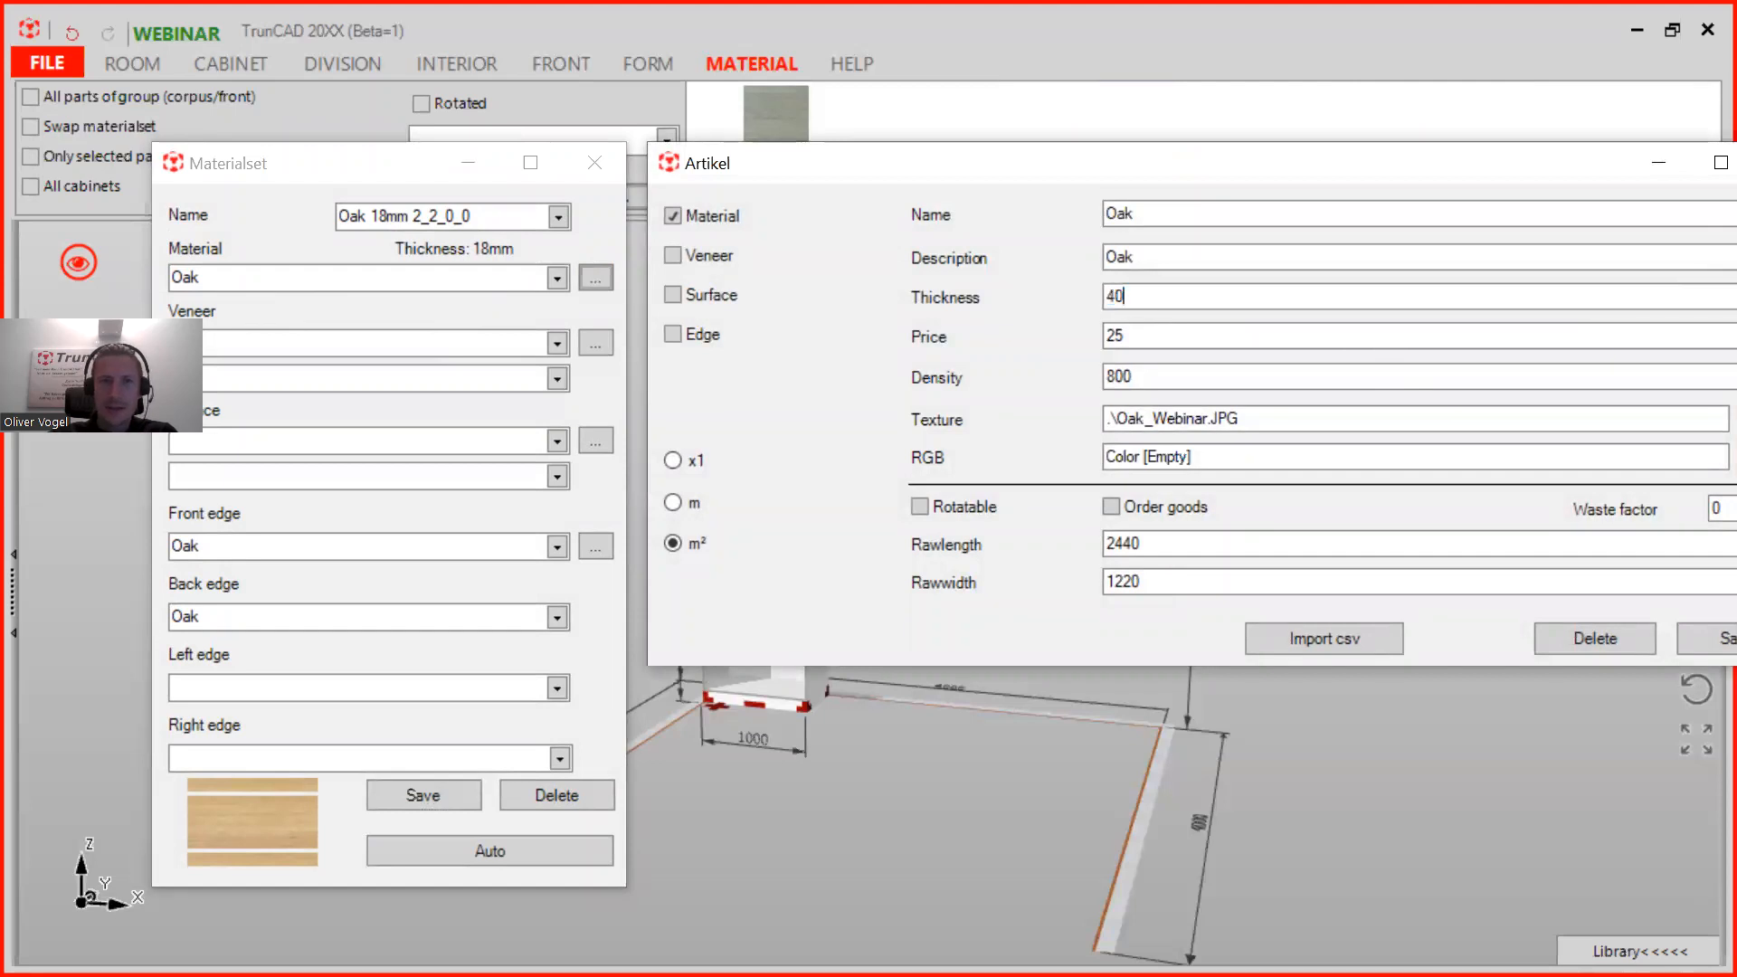
# Step: Set the Oak article's price to 30 and save the article
pyautogui.click(1139, 336)
pyautogui.moveTo(1139, 335); pyautogui.dragTo(1048, 340)
pyautogui.write('30')
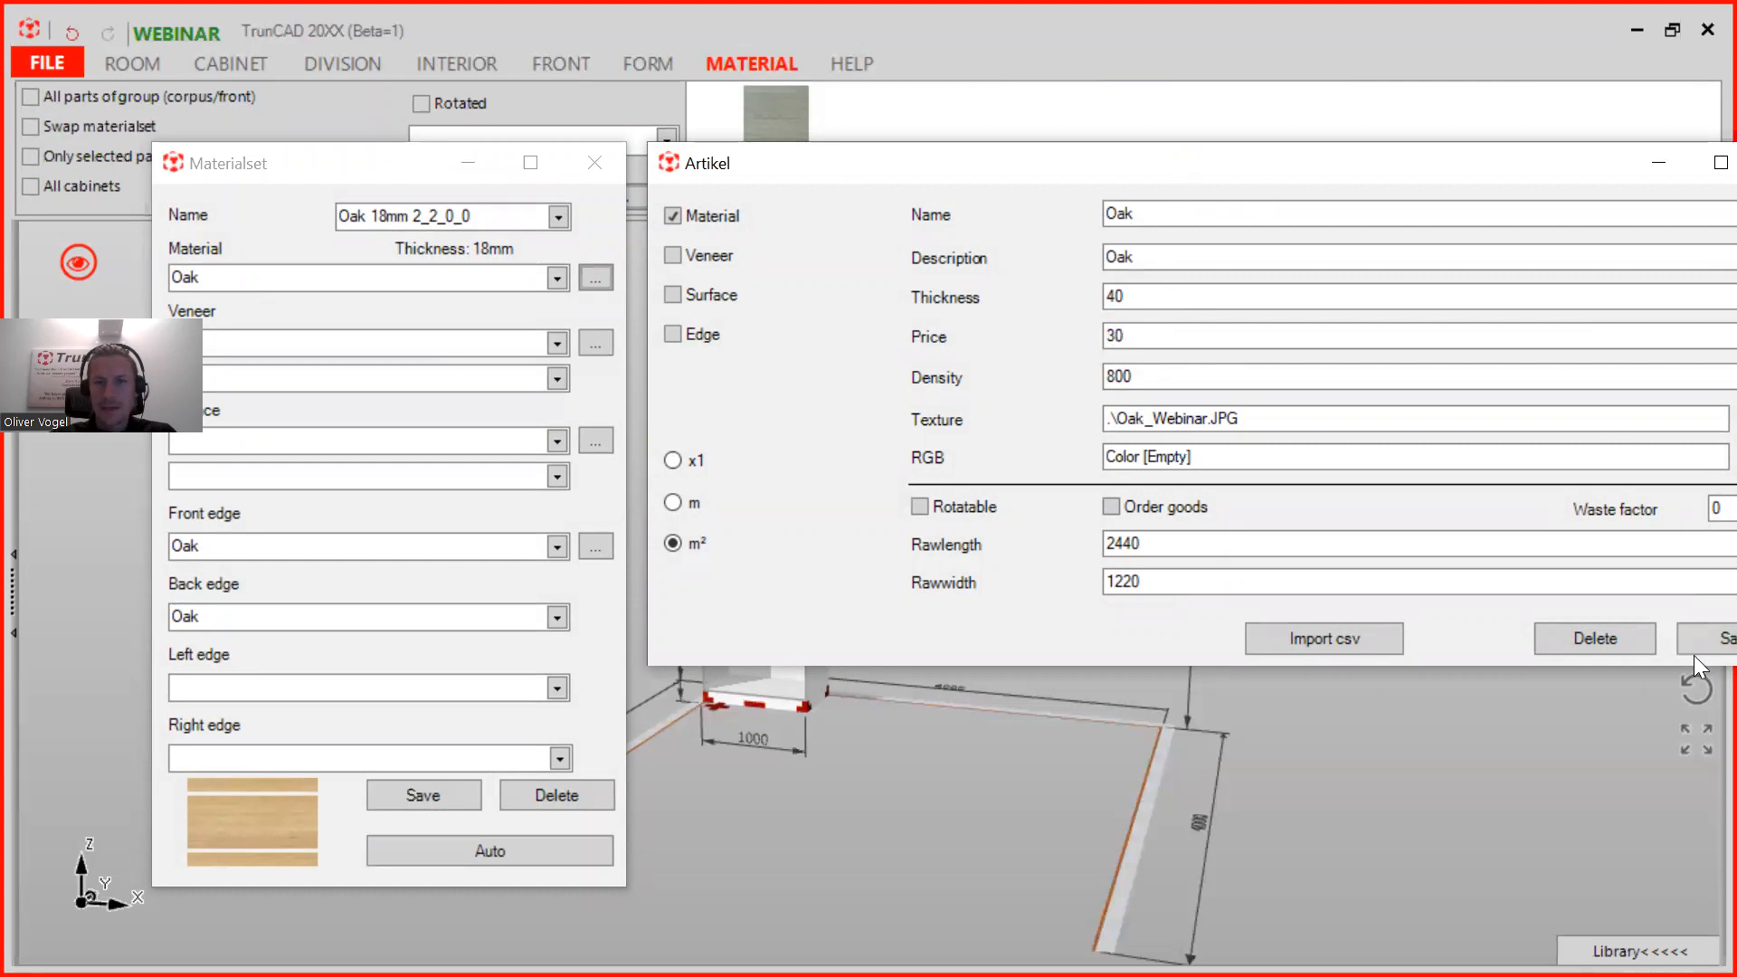
pyautogui.moveTo(1360, 156); pyautogui.dragTo(1218, 156)
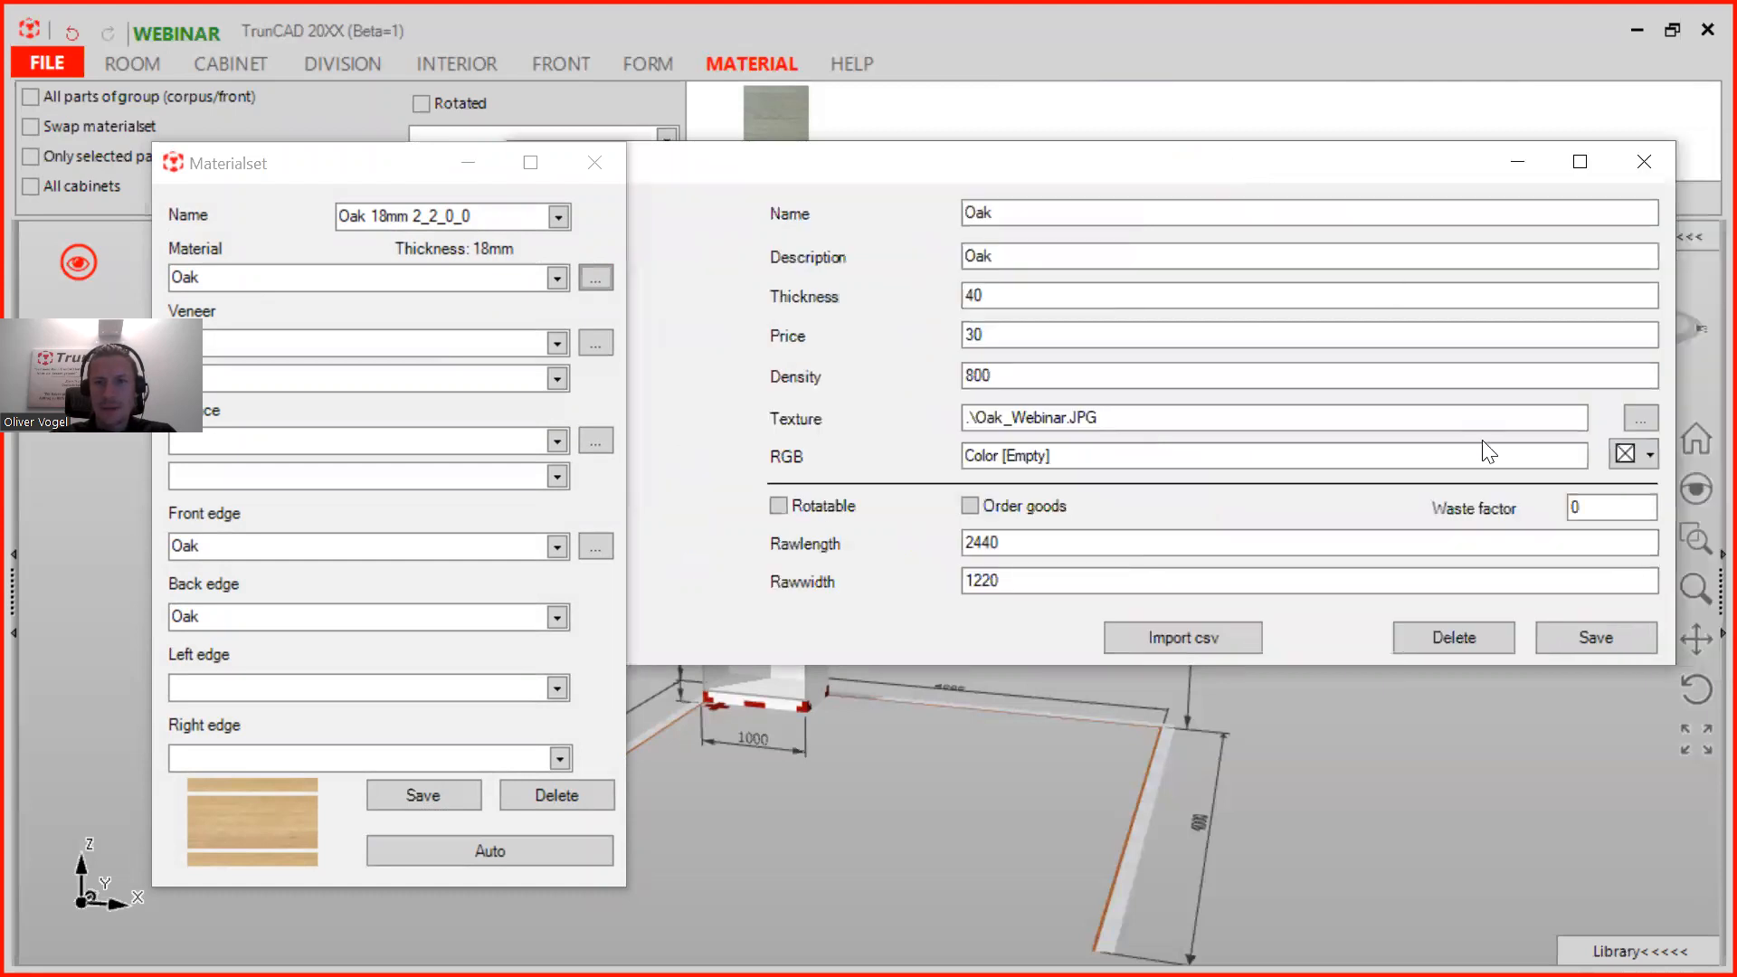
pyautogui.click(1599, 637)
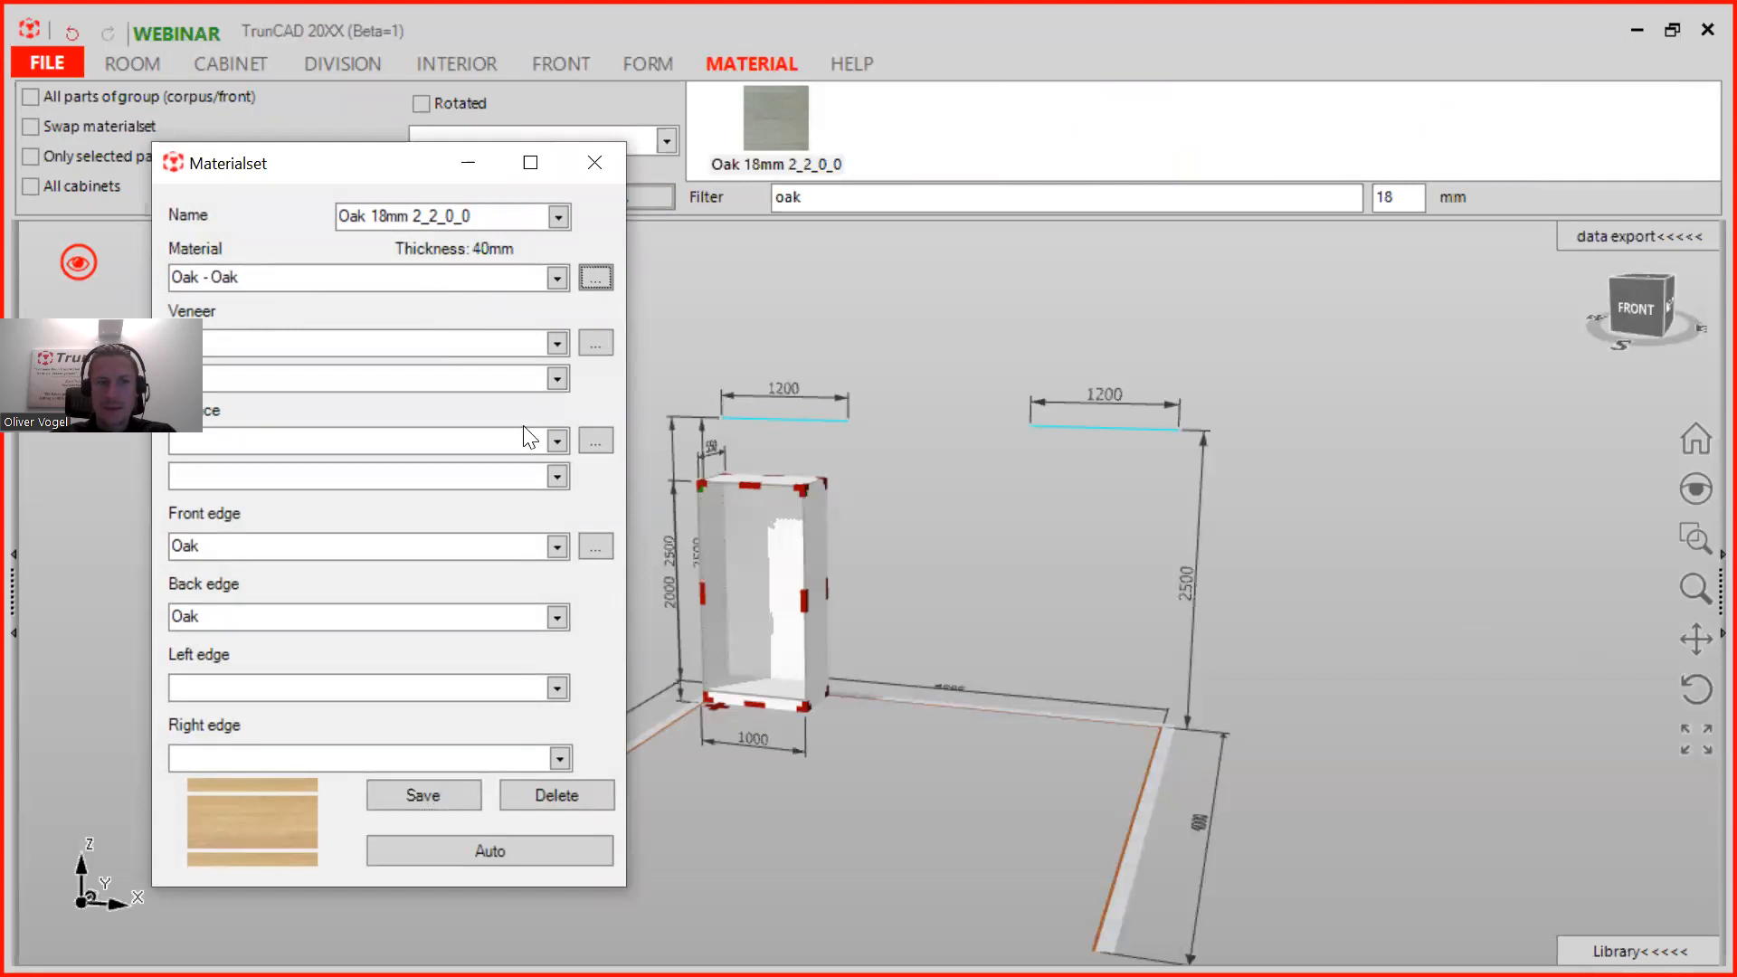
# Step: Name the material set "Oak 40mm 2_2_0_0" and save it
pyautogui.click(386, 215)
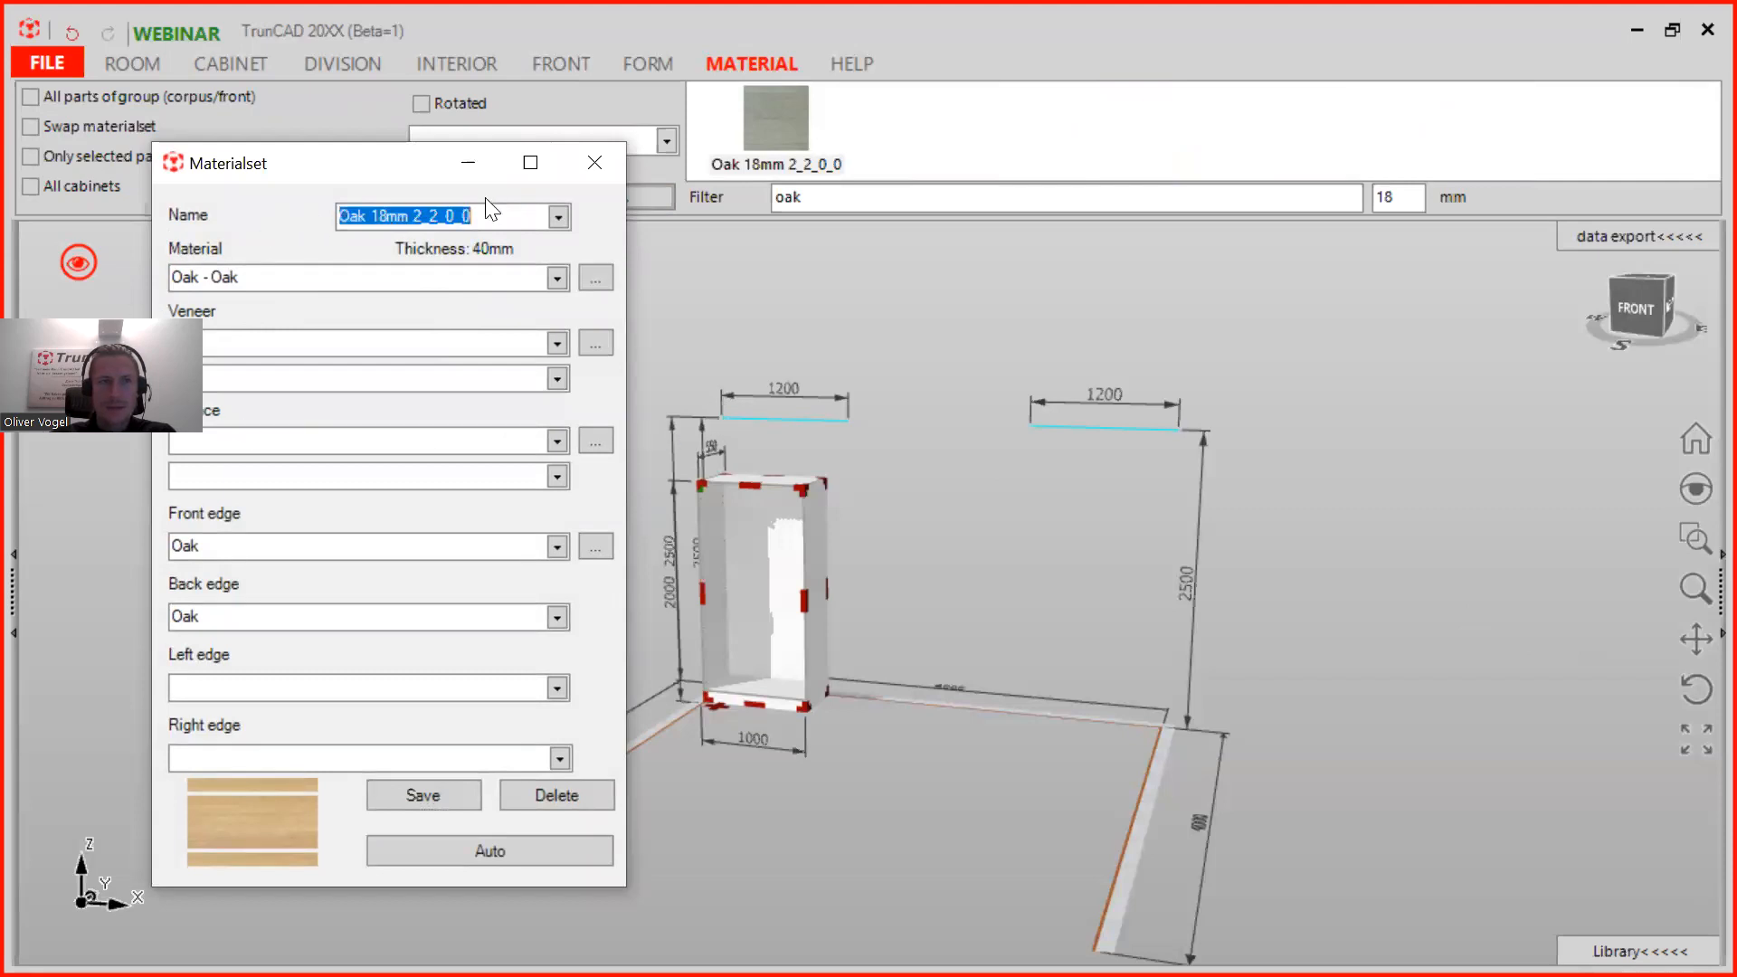
pyautogui.click(385, 215)
pyautogui.press('BackSpace')
pyautogui.press('BackSpace')
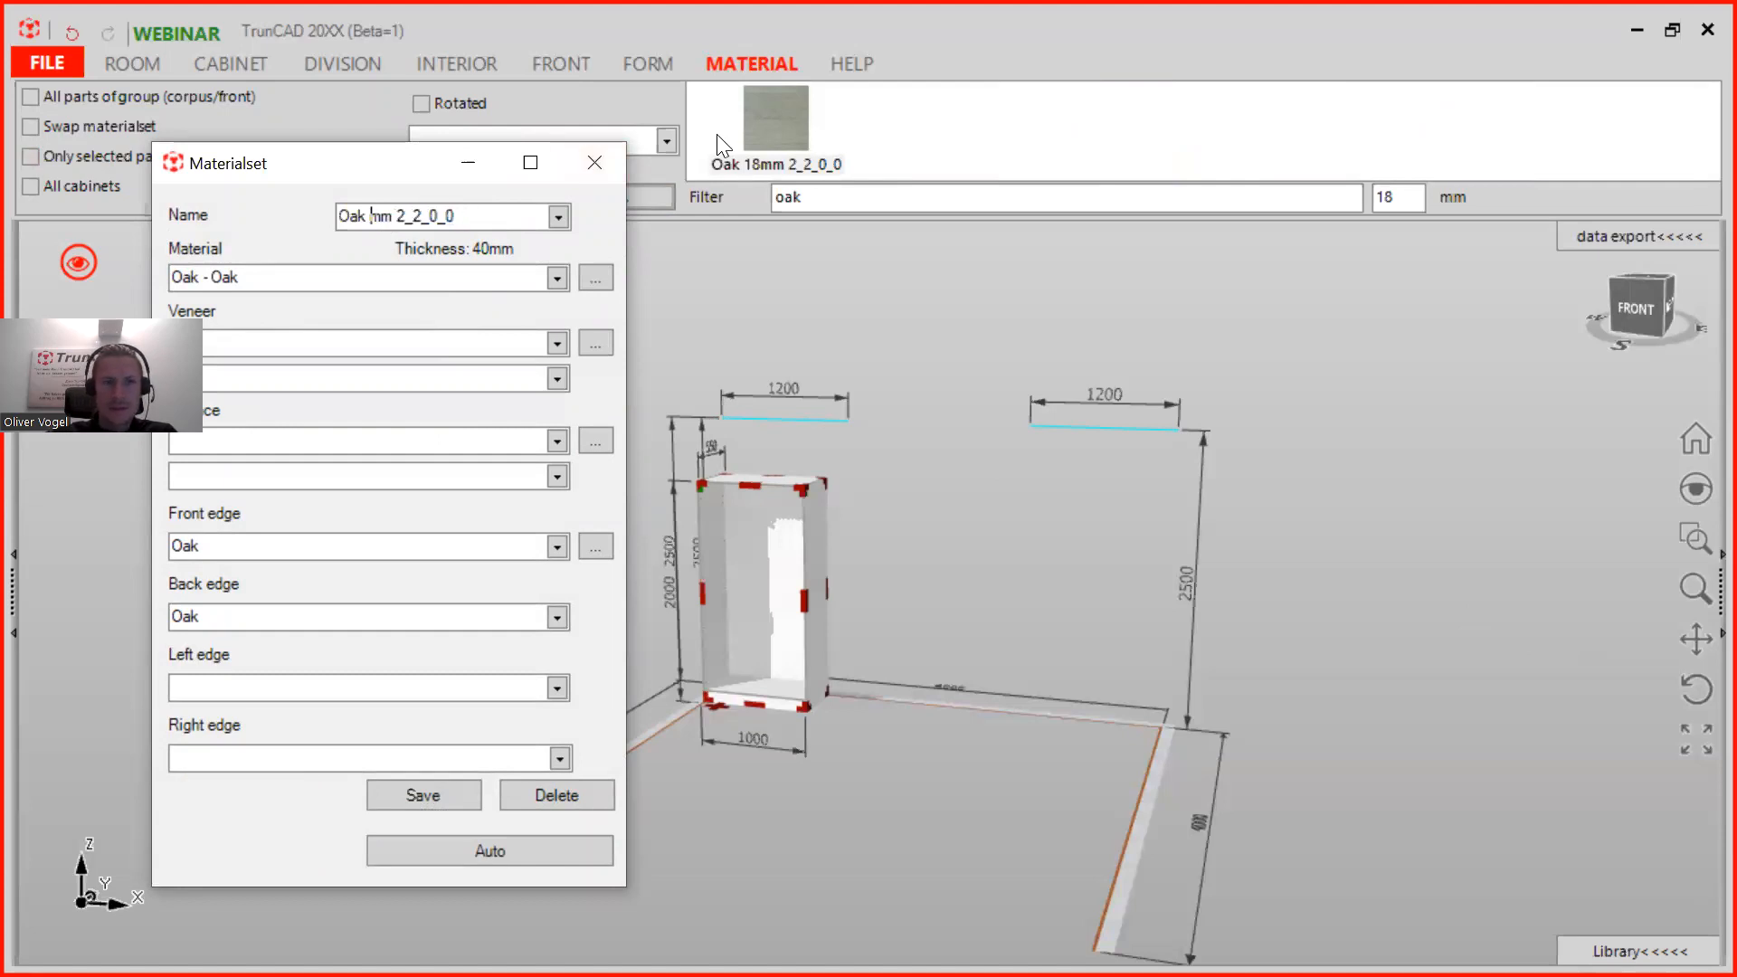
pyautogui.write('40')
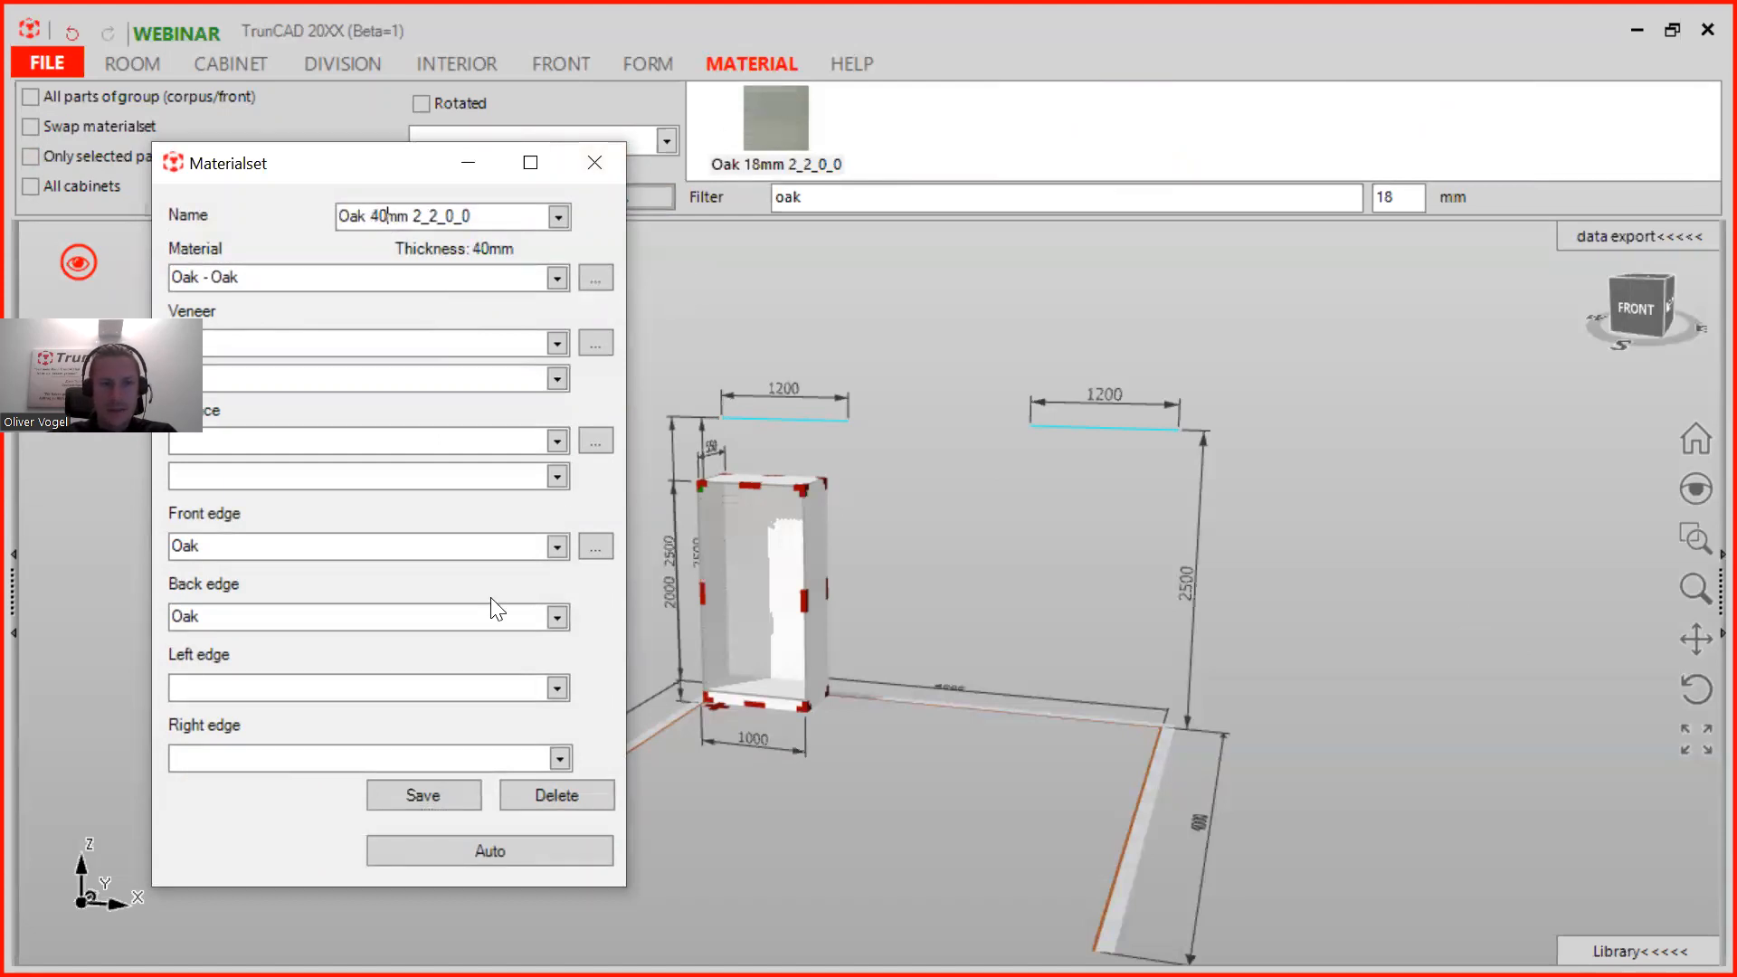
pyautogui.click(407, 787)
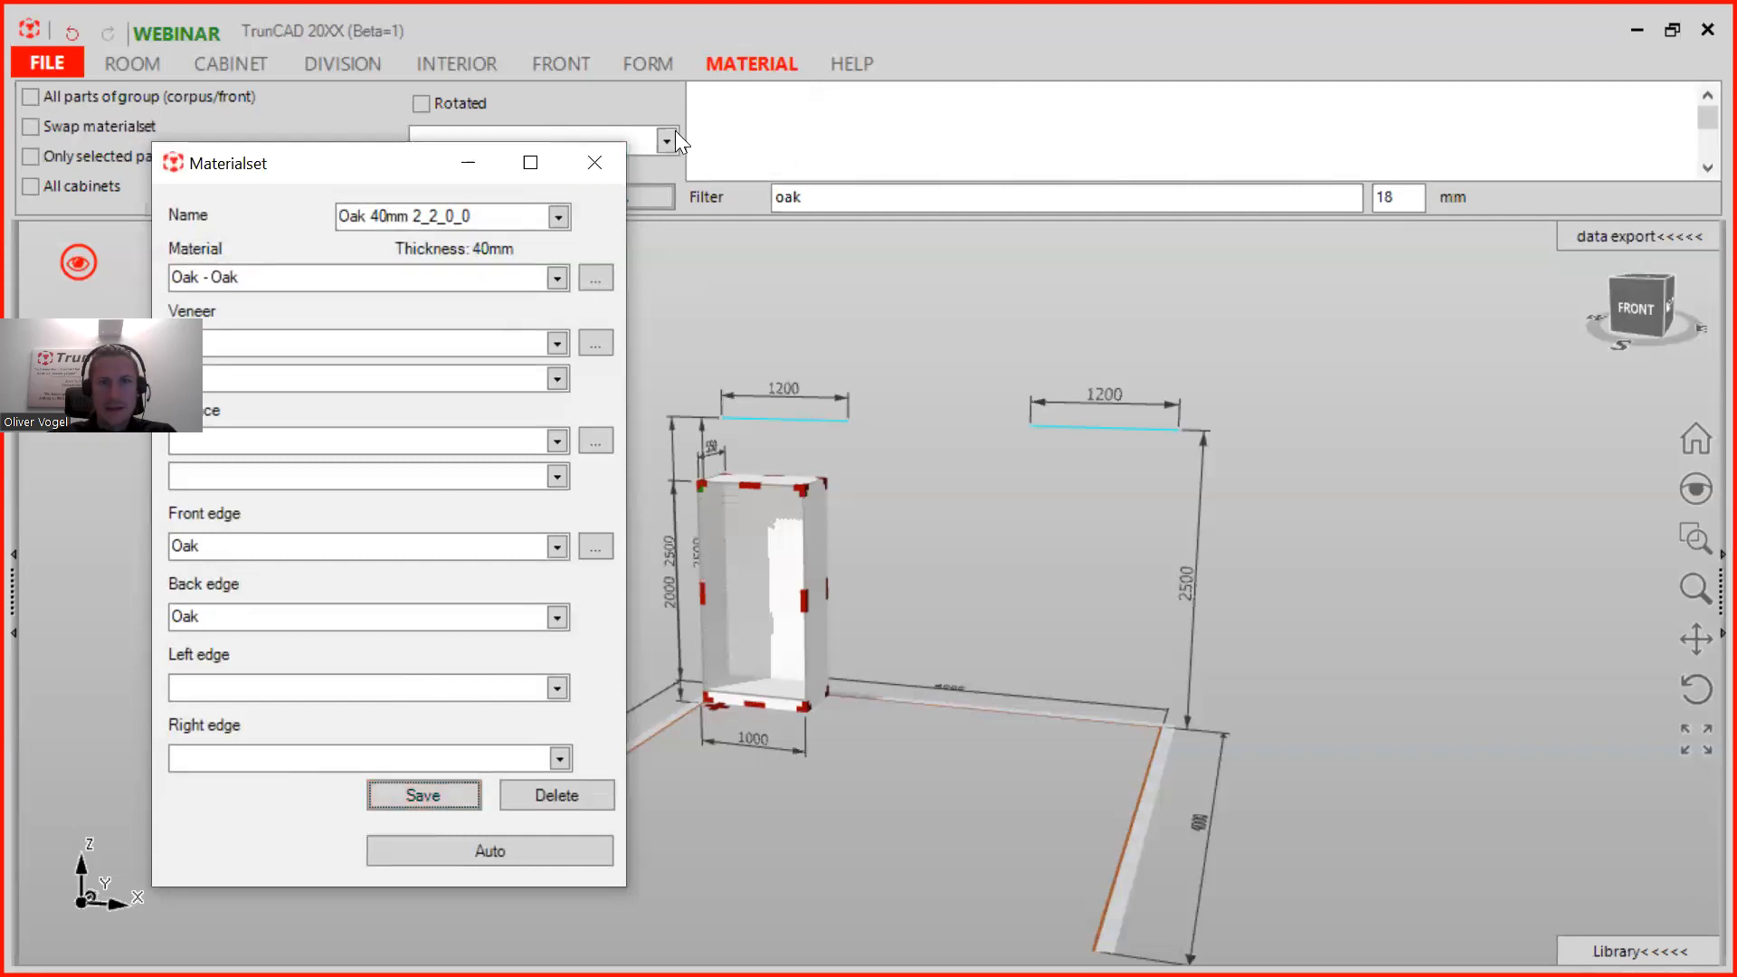
# Step: Close the Materialset window and clear the 18 mm thickness filter from the material set list
pyautogui.click(594, 163)
pyautogui.click(1386, 197)
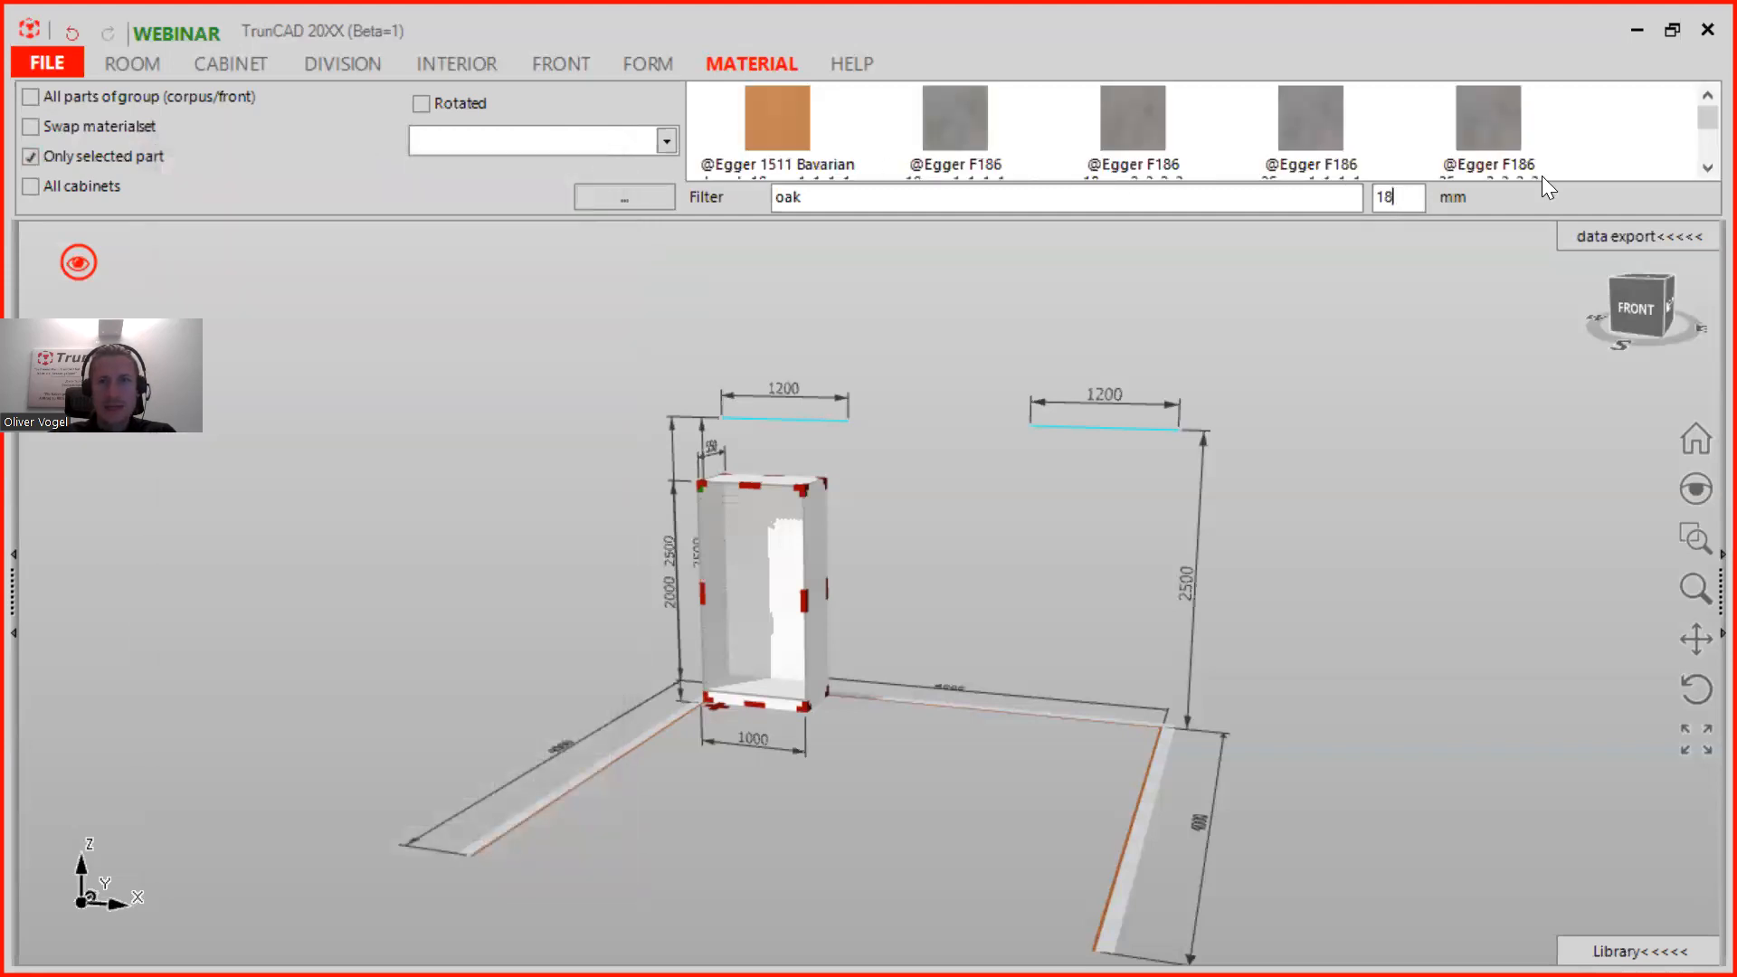
pyautogui.press('BackSpace')
pyautogui.press('BackSpace')
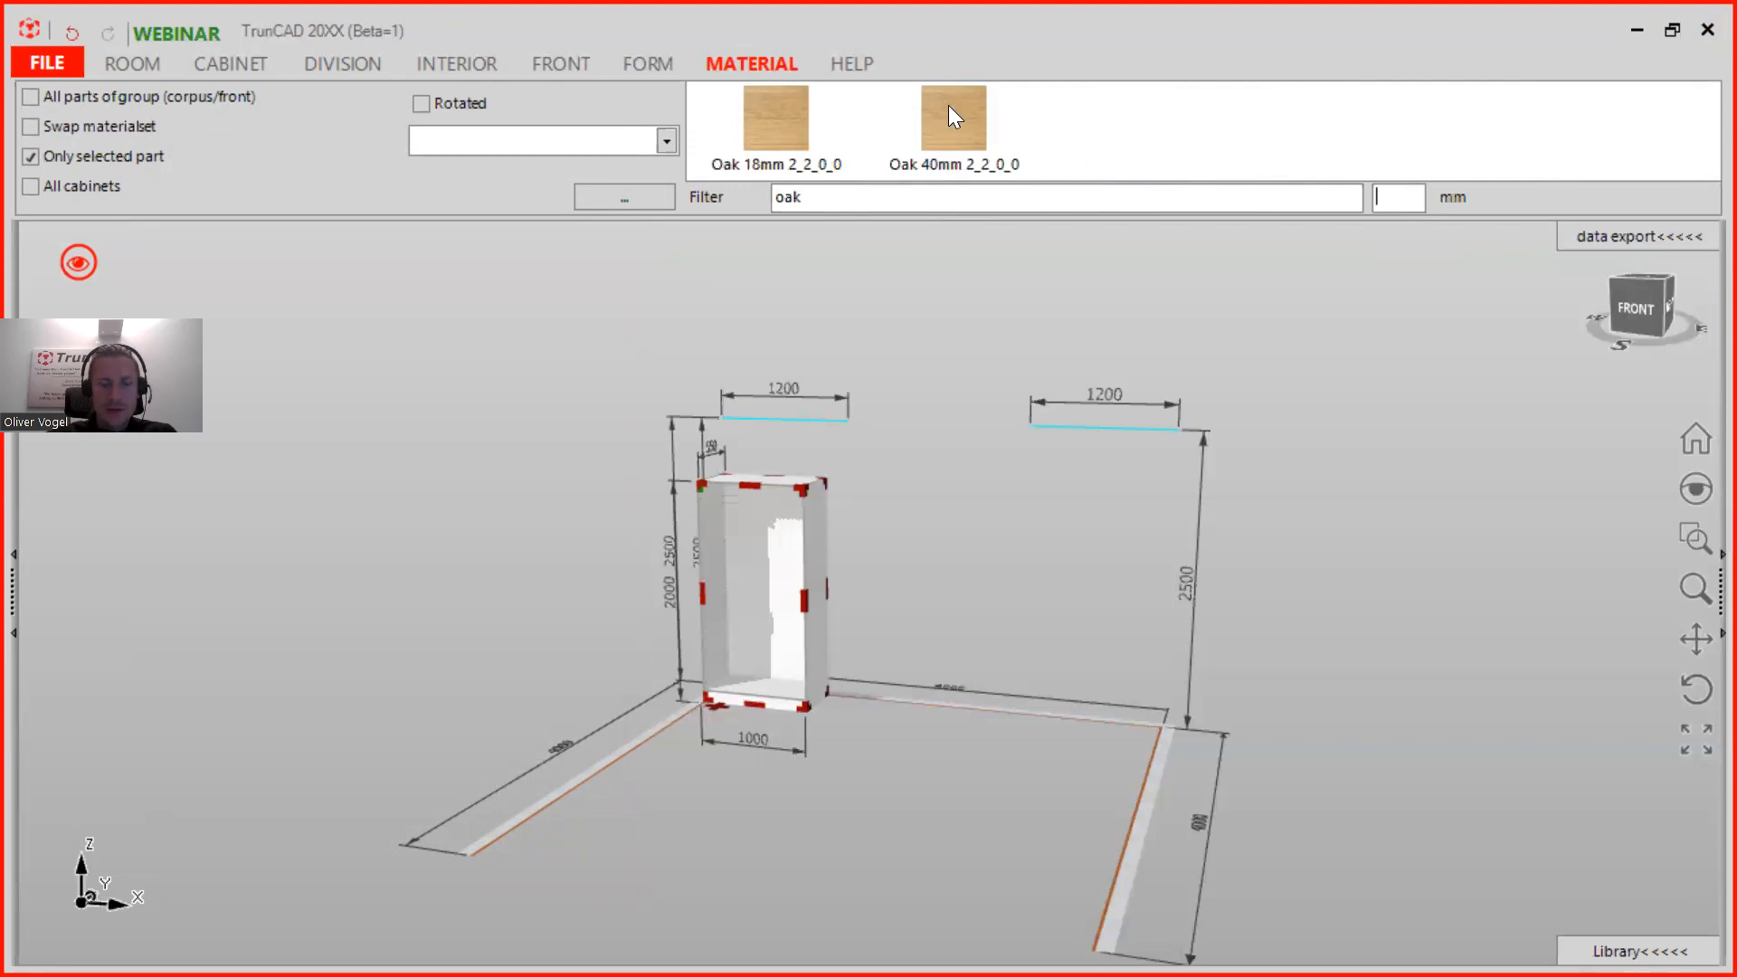
# Step: Open the "Oak 18mm 2_2_0_0" material set, generate material sets automatically, and close the Materialset window
pyautogui.click(776, 97)
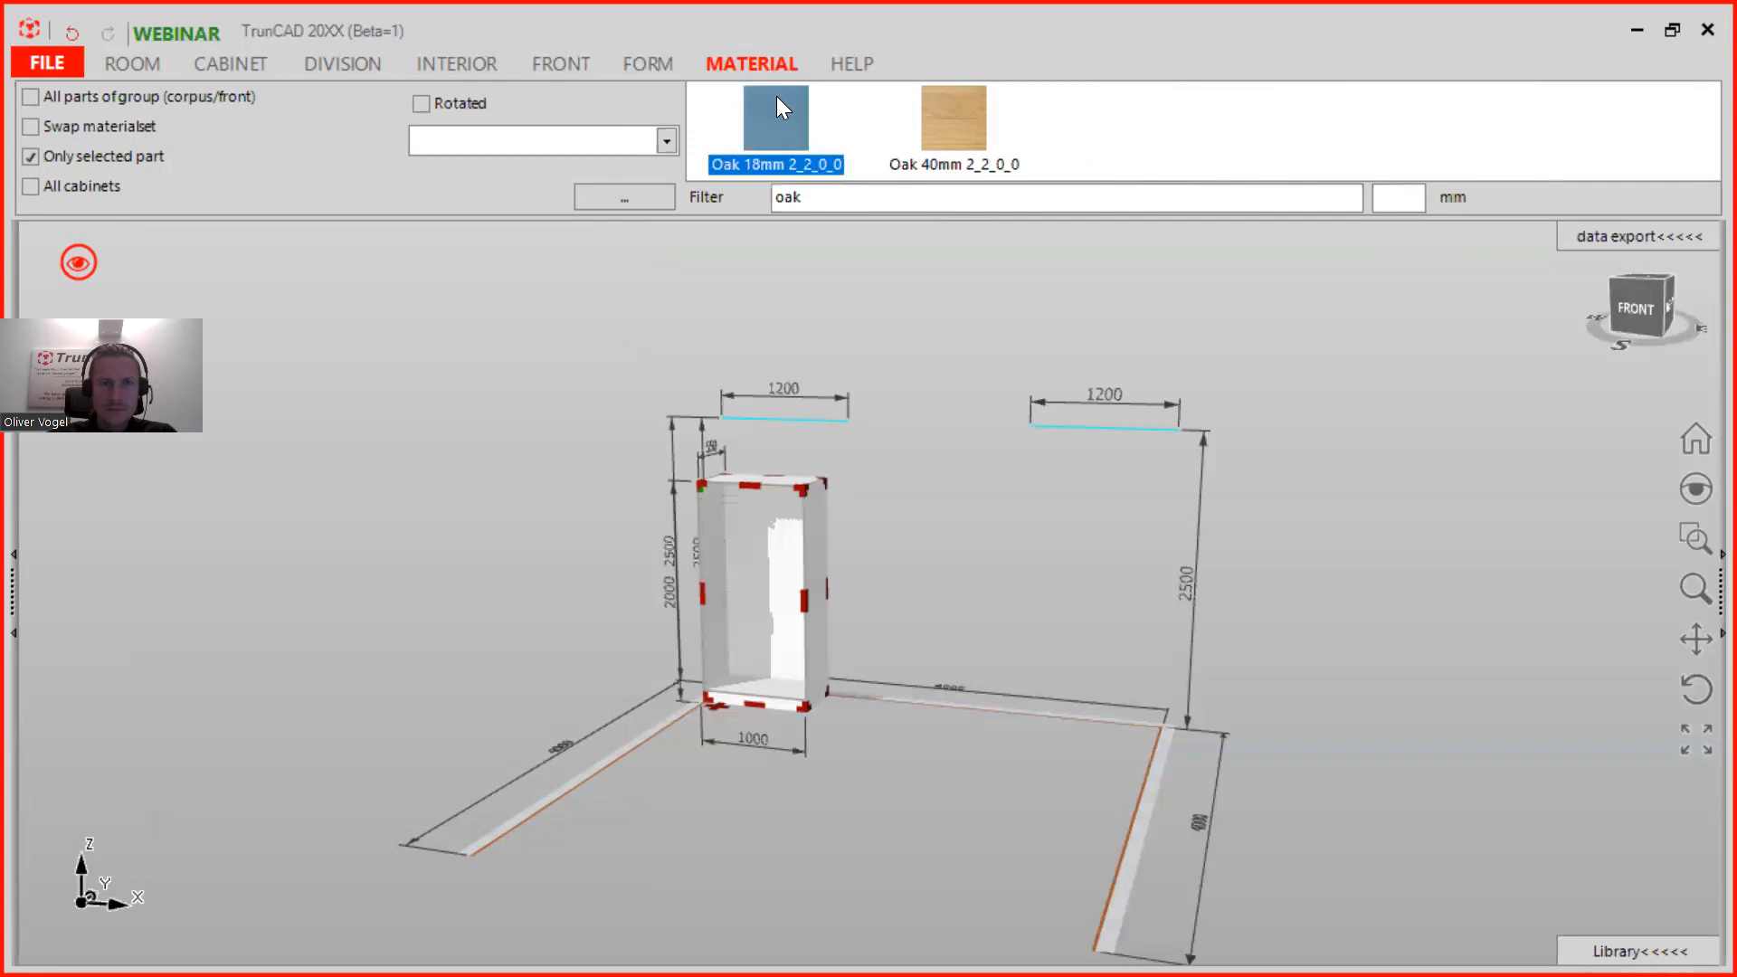
pyautogui.click(623, 197)
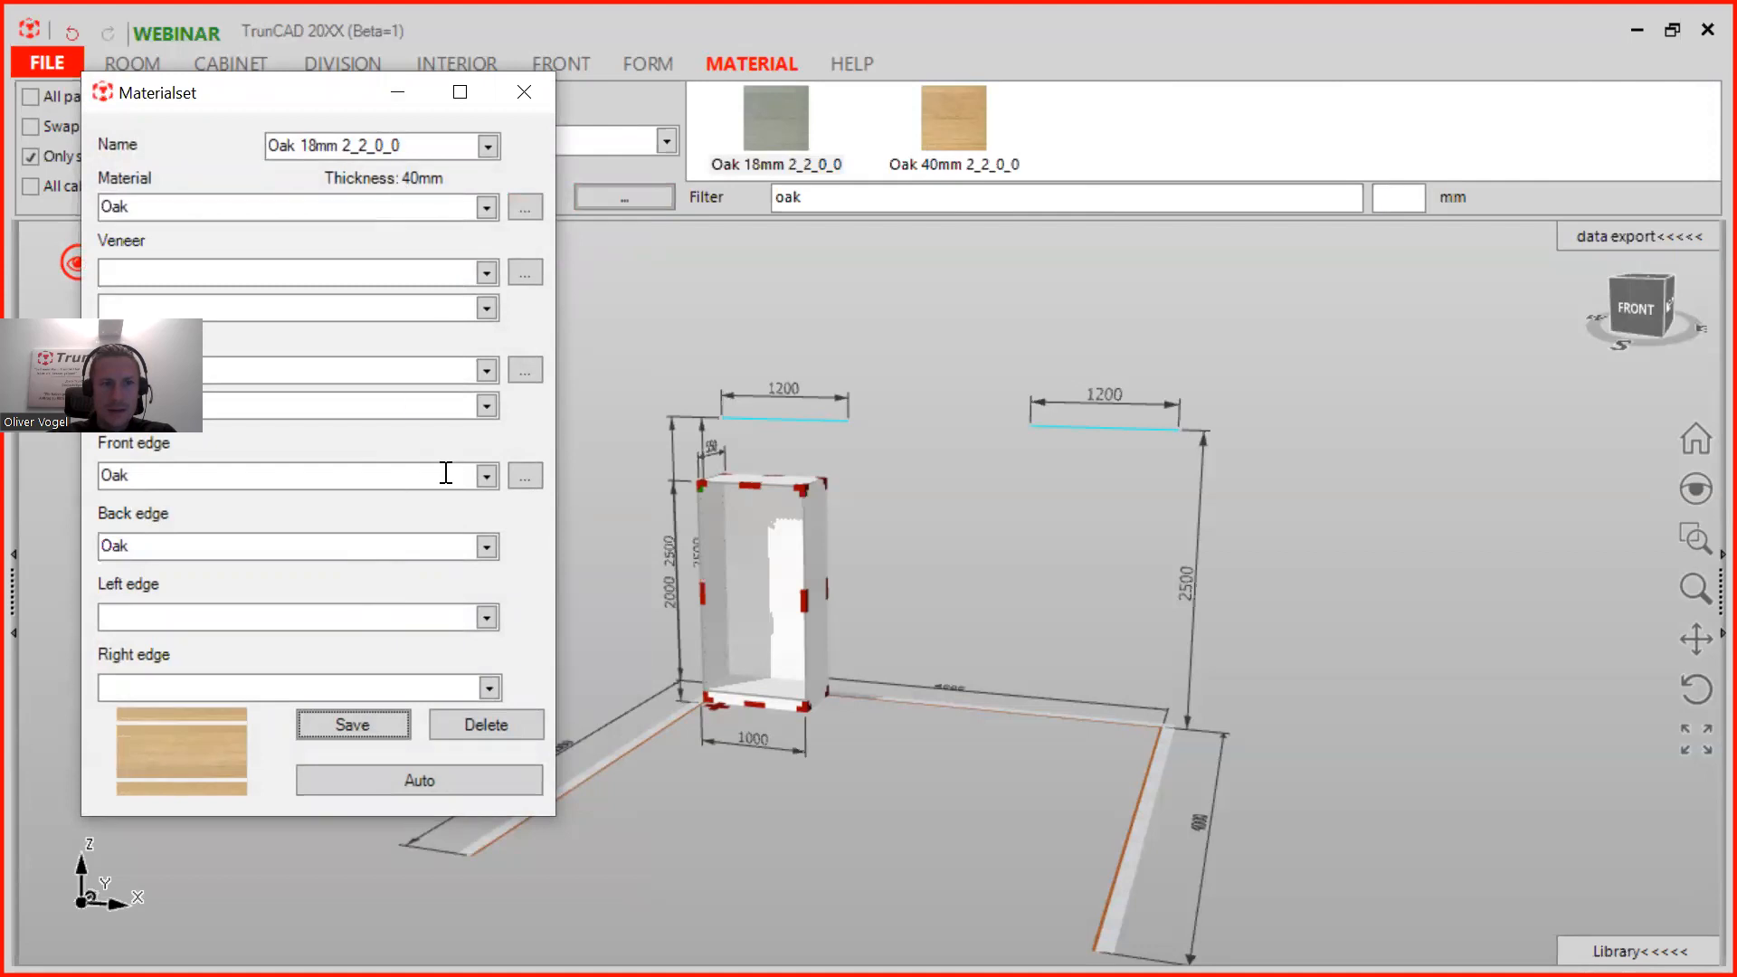
pyautogui.click(416, 776)
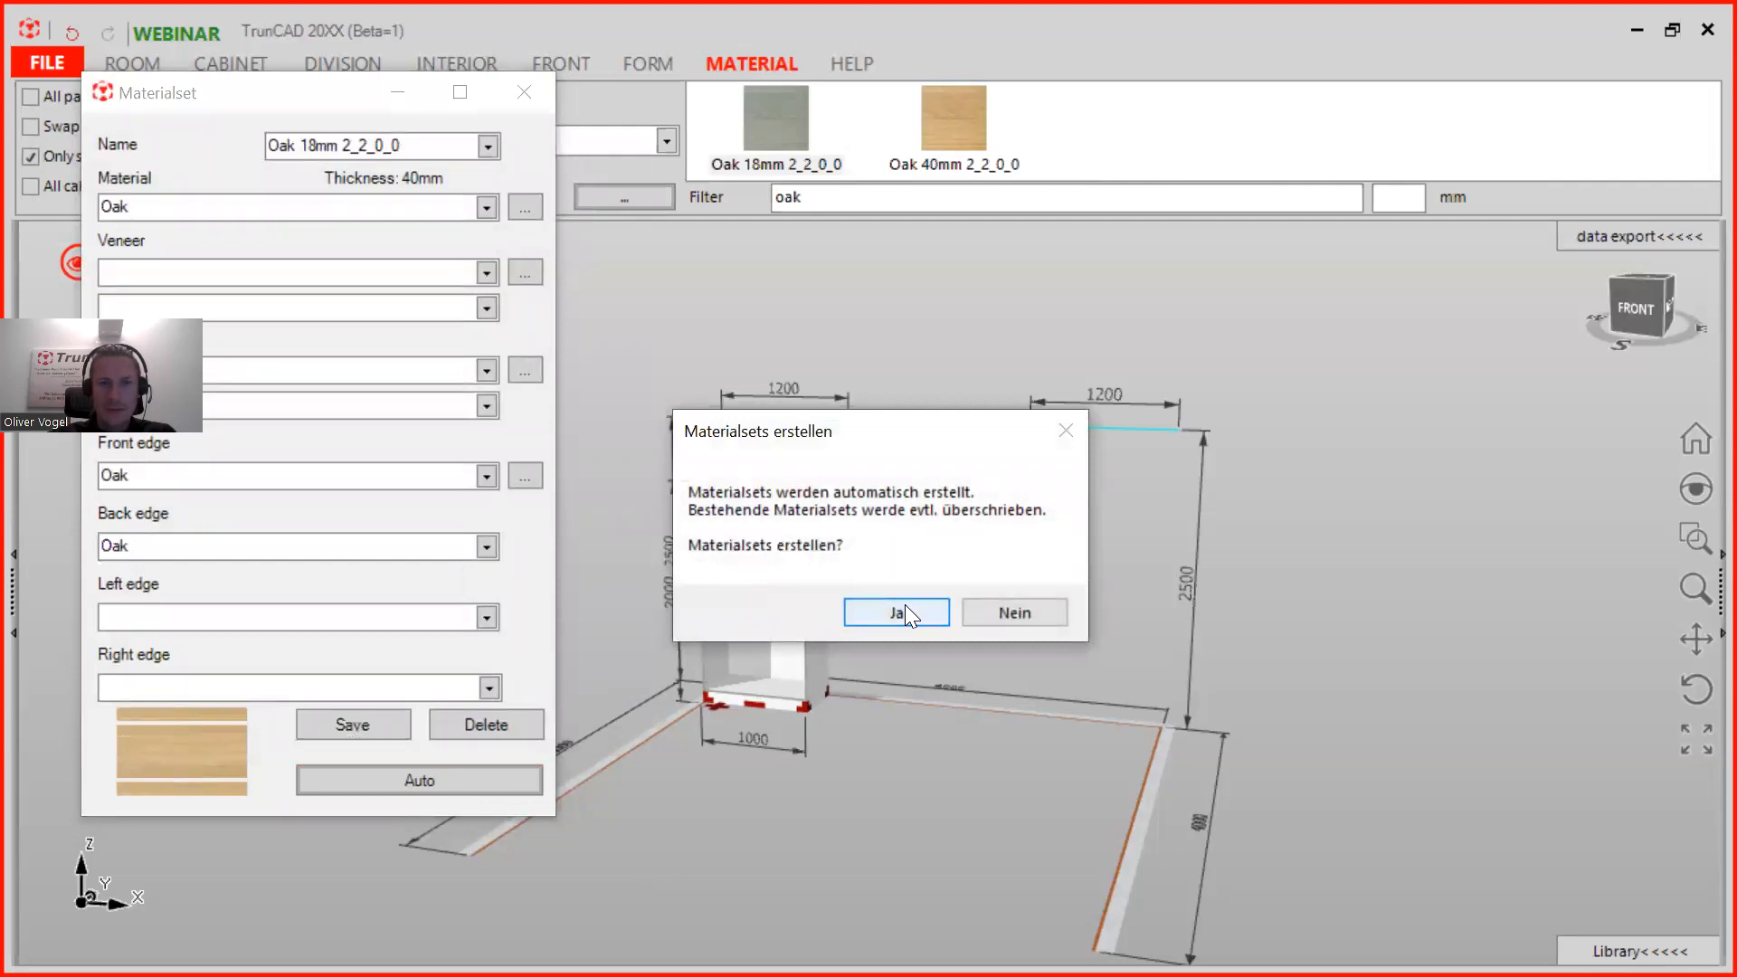
pyautogui.click(906, 611)
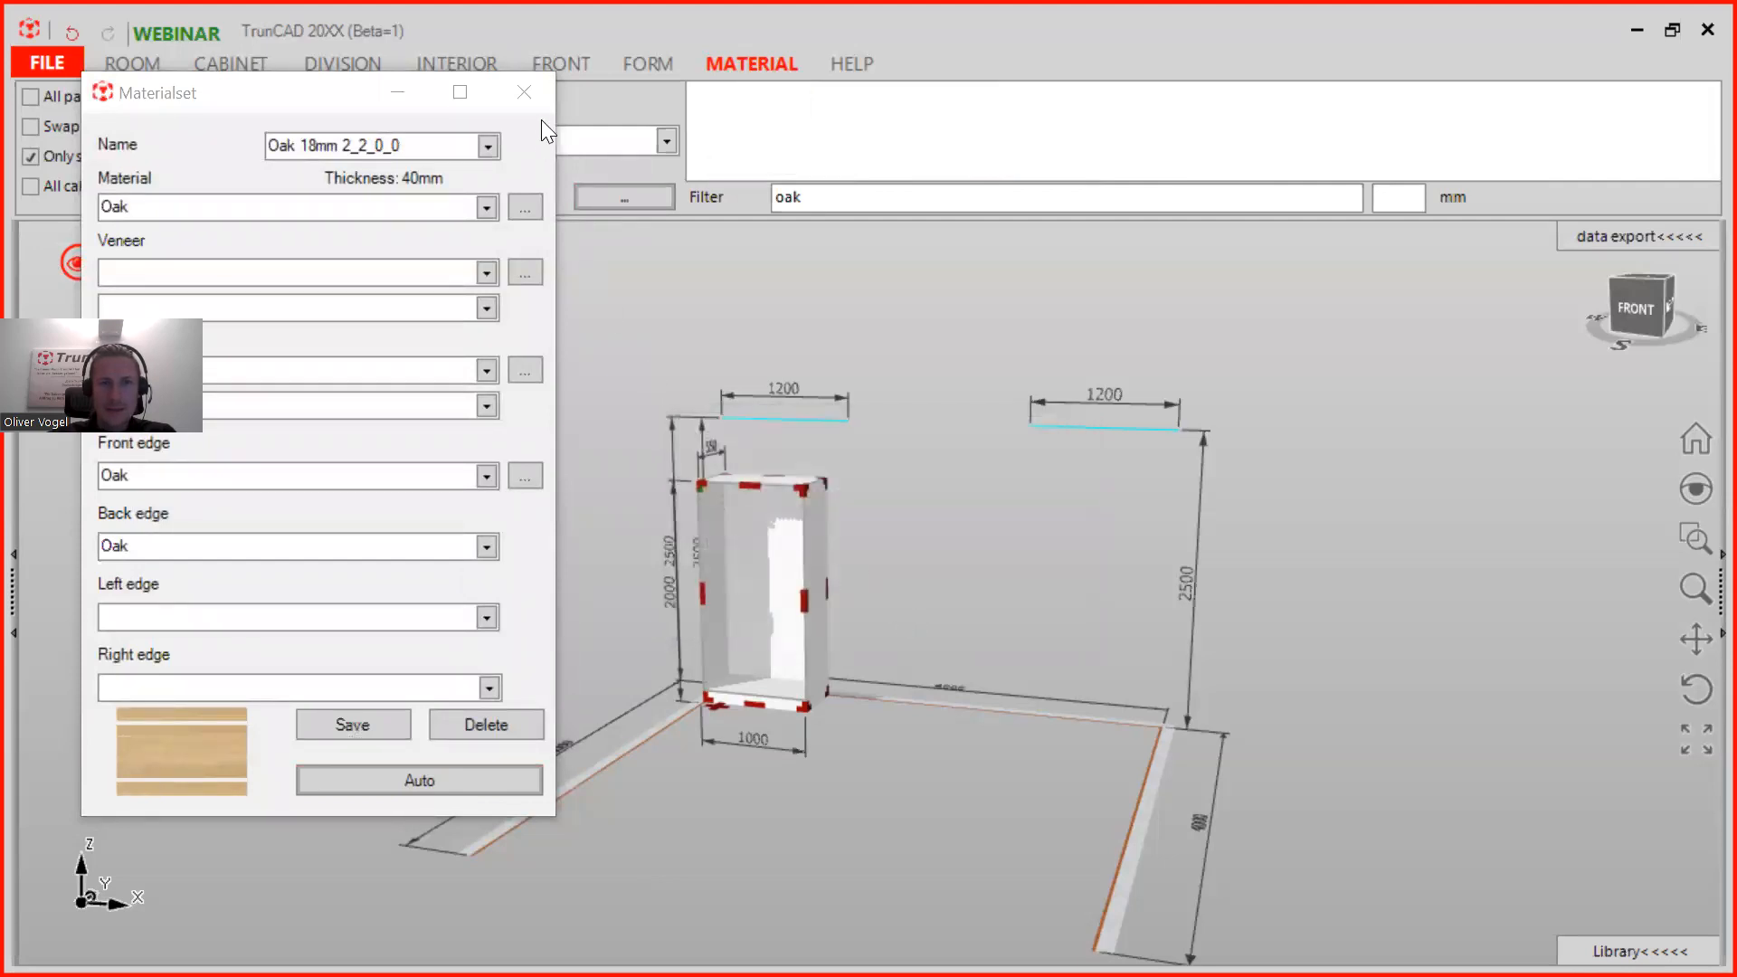
pyautogui.click(525, 90)
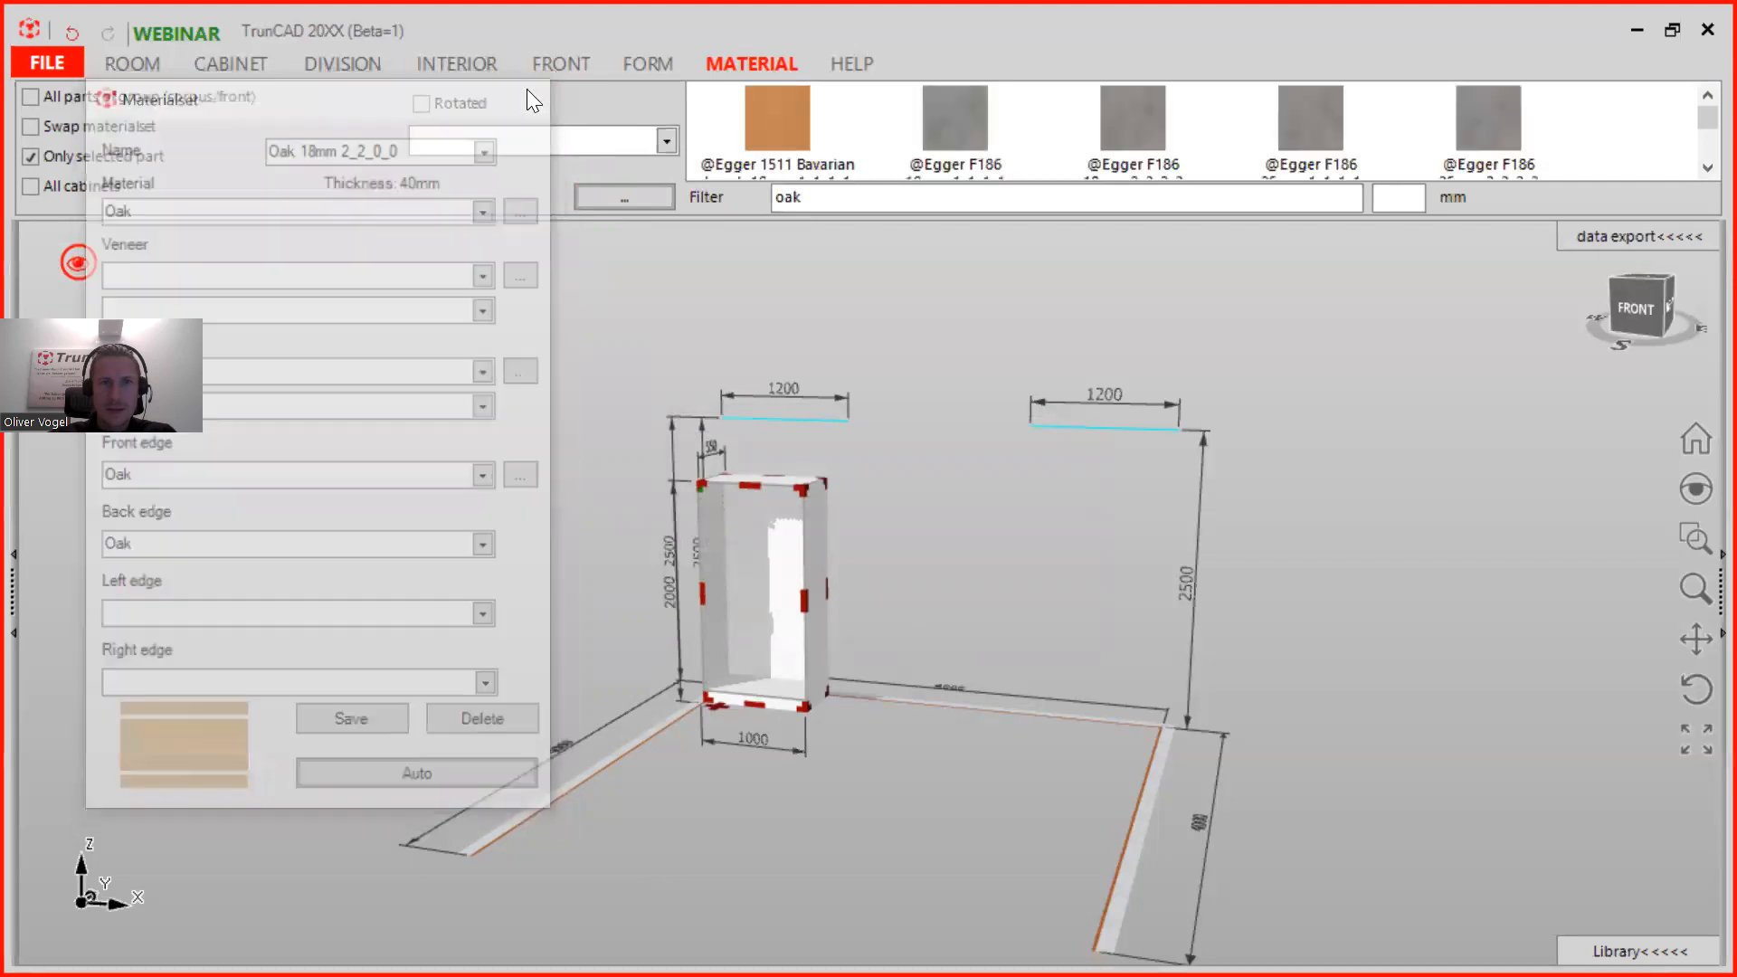
# Step: Reapply the "oak" filter to refresh the list of material sets
pyautogui.click(835, 193)
pyautogui.press('BackSpace')
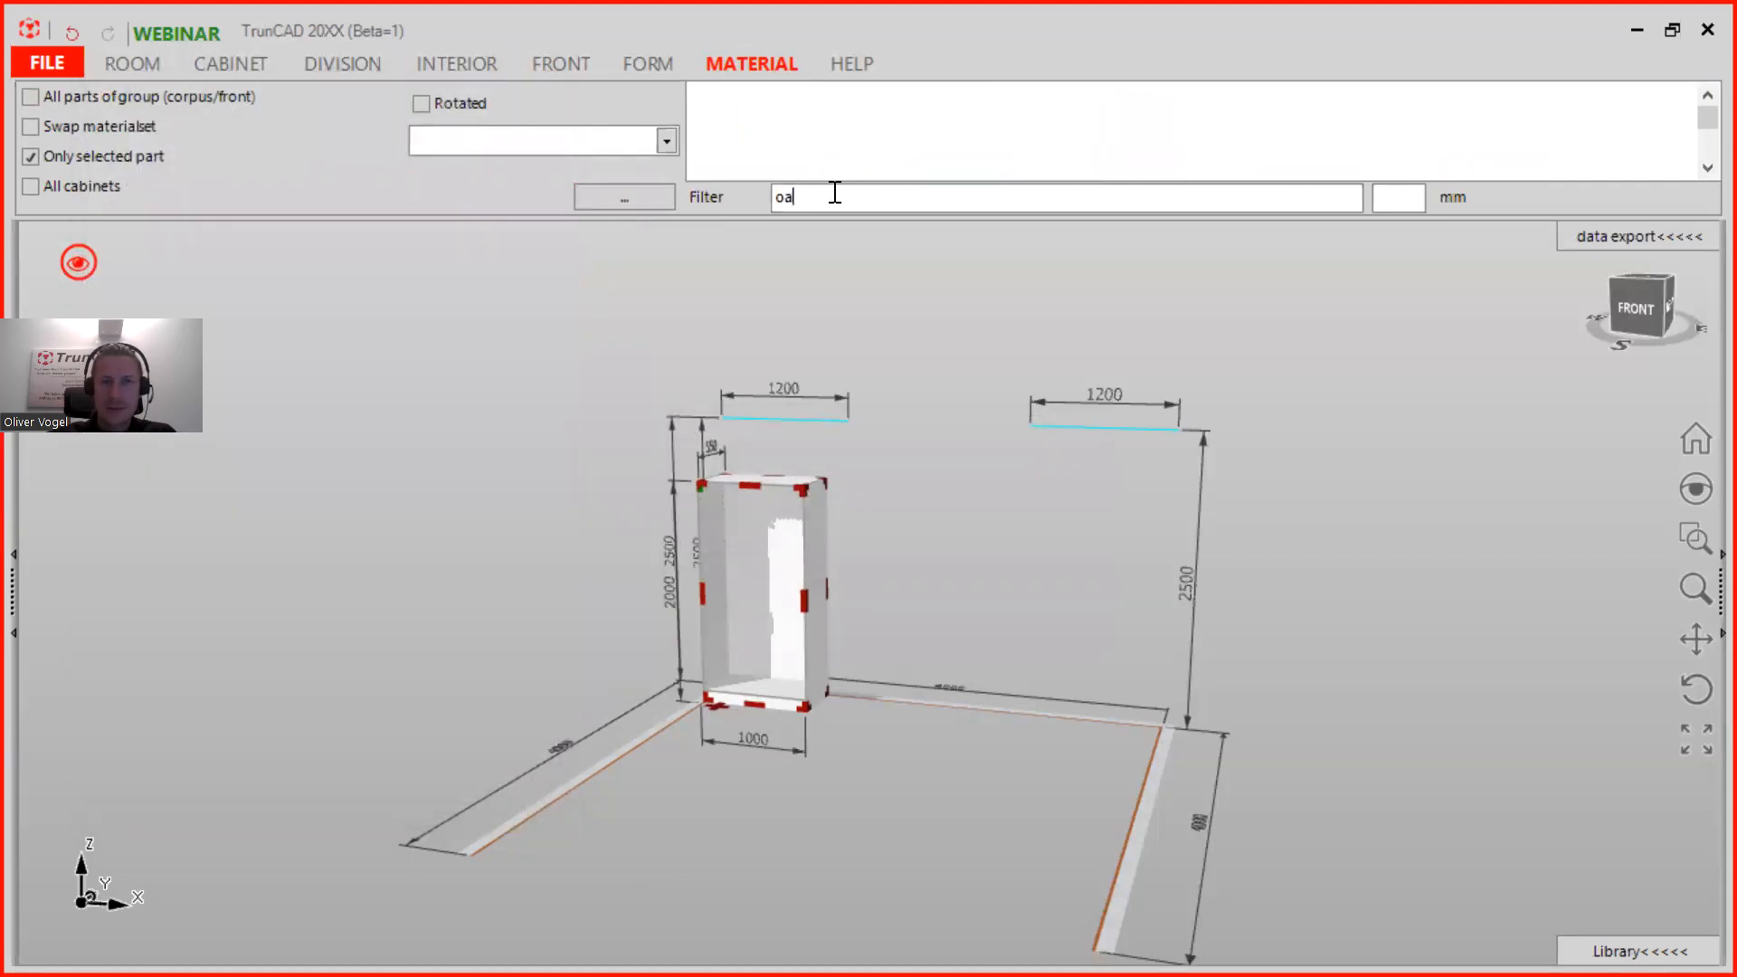
pyautogui.write('k')
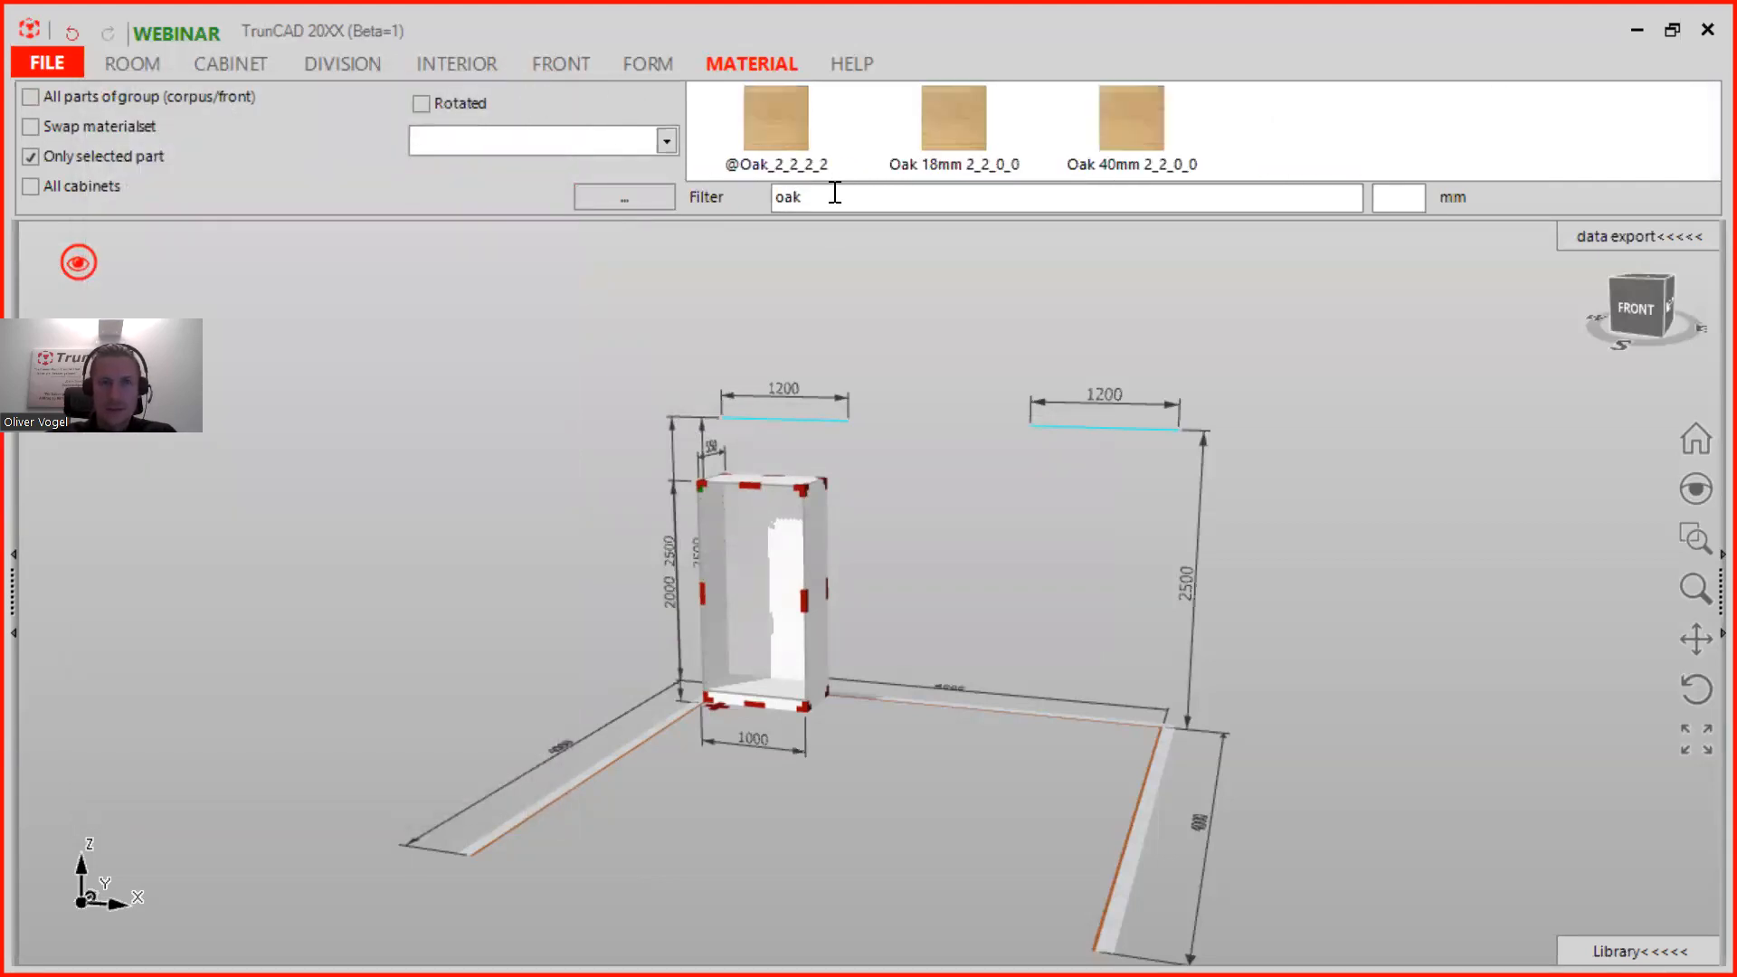
pyautogui.click(794, 121)
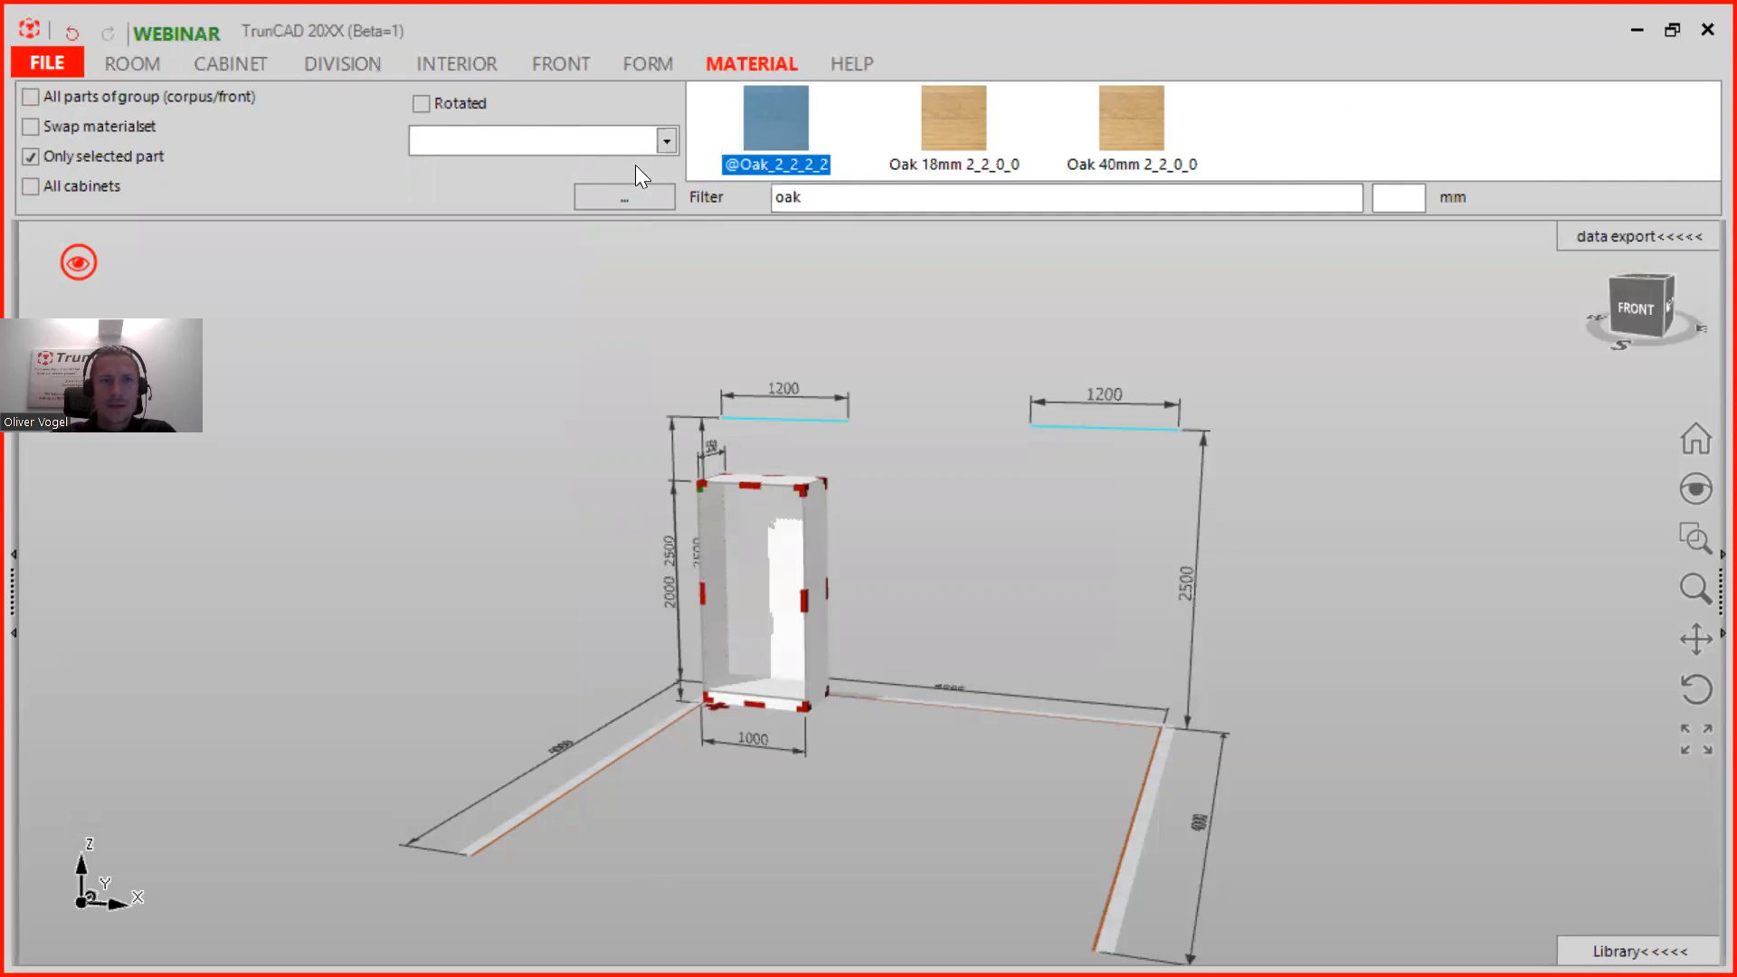
pyautogui.click(619, 195)
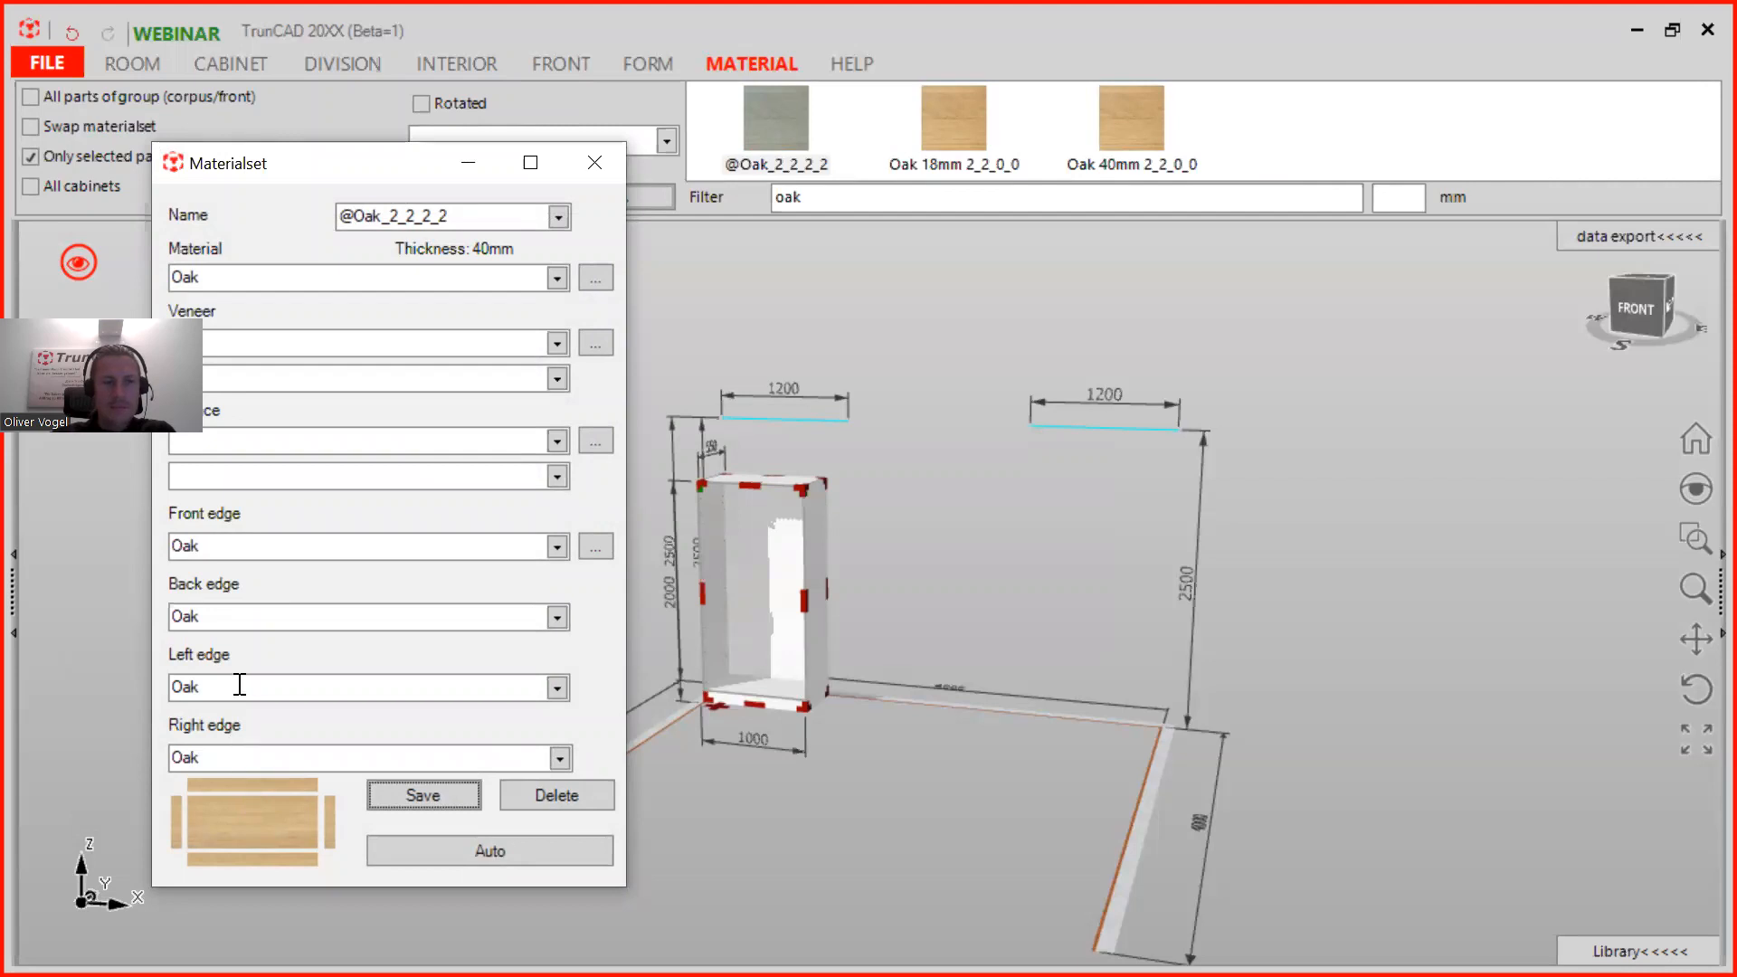
pyautogui.click(615, 161)
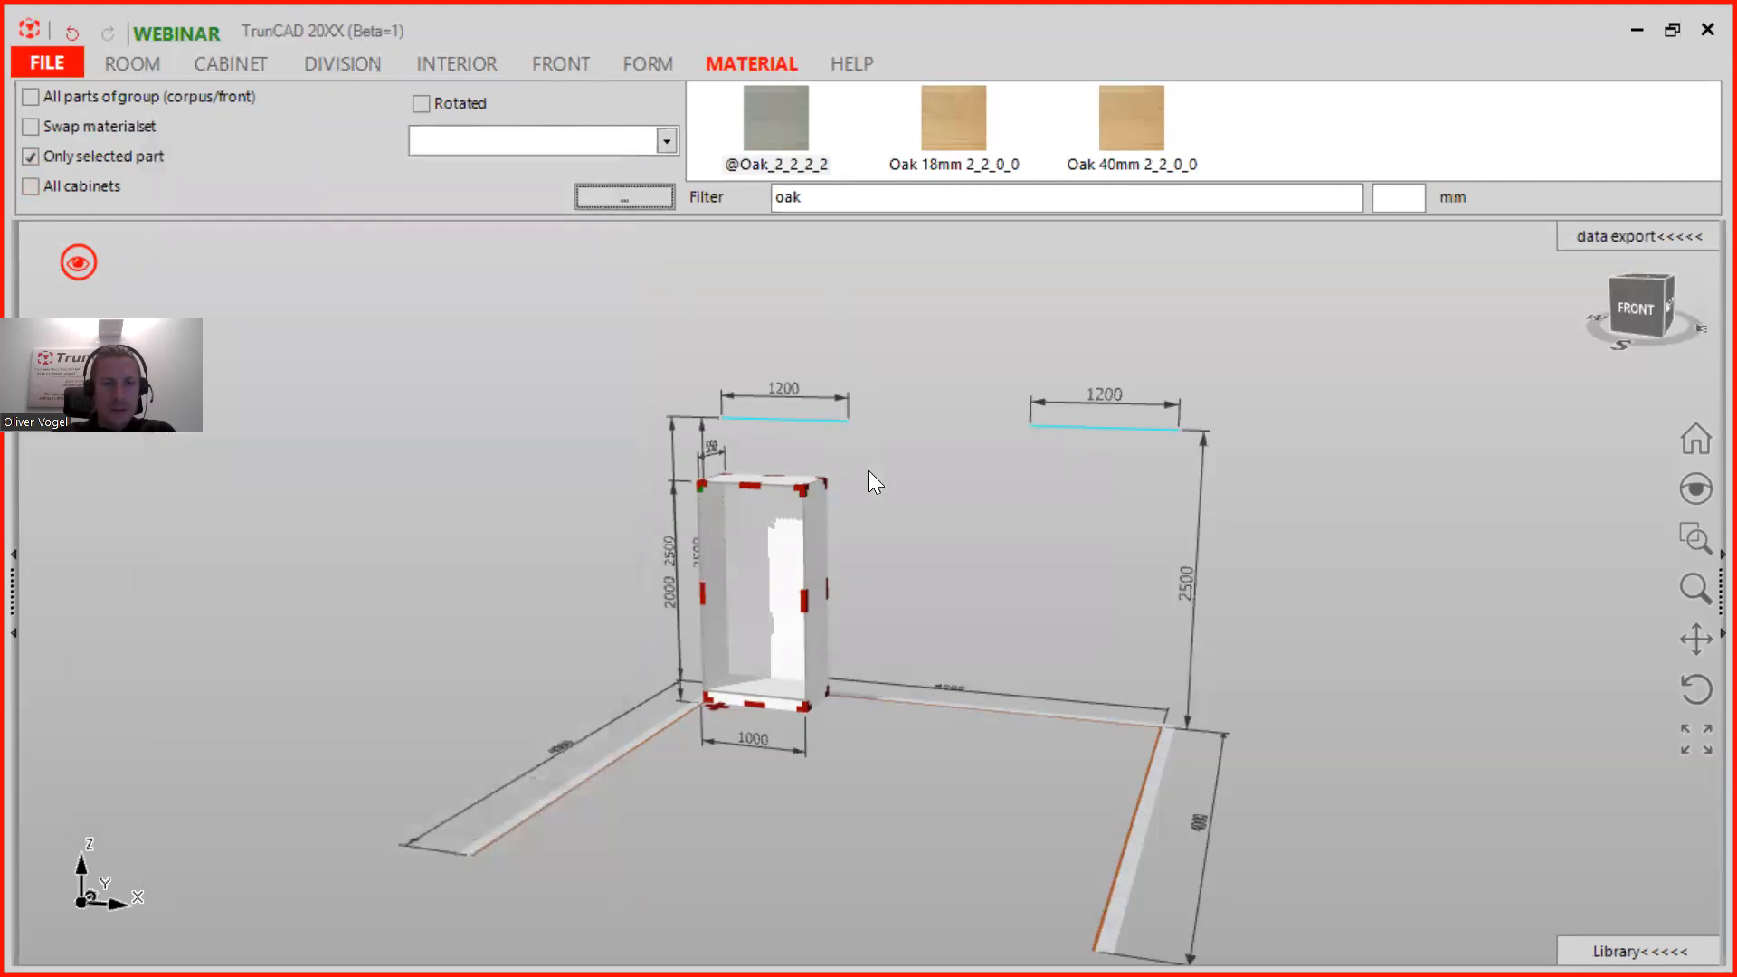
# Step: Turn off the option that applies materials to only the selected part
pyautogui.scroll(5, 869, 514)
pyautogui.scroll(-5, 870, 513)
pyautogui.moveTo(874, 512)
pyautogui.mouseDown(button='middle')
pyautogui.moveTo(883, 523)
pyautogui.moveTo(860, 519)
pyautogui.mouseUp(button='middle')
pyautogui.scroll(2, 722, 333)
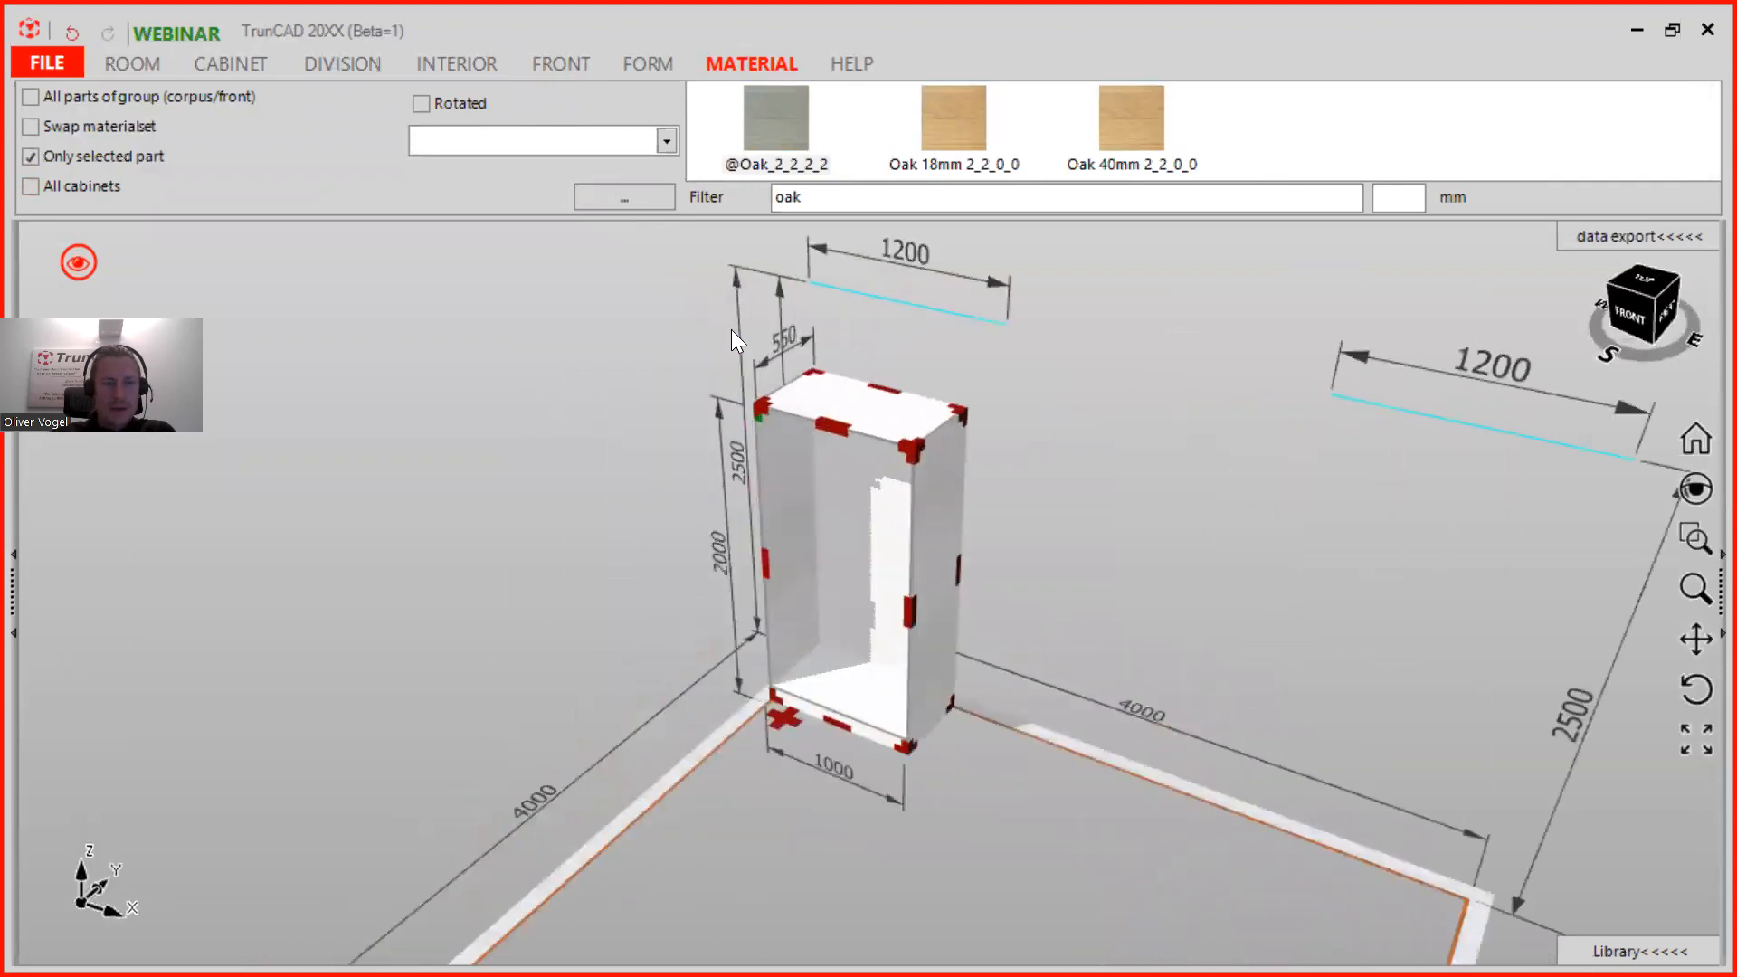
pyautogui.click(31, 156)
# Step: Insert one horizontal divider at mid-height in the cabinet
pyautogui.moveTo(1055, 534); pyautogui.dragTo(977, 479, button='middle')
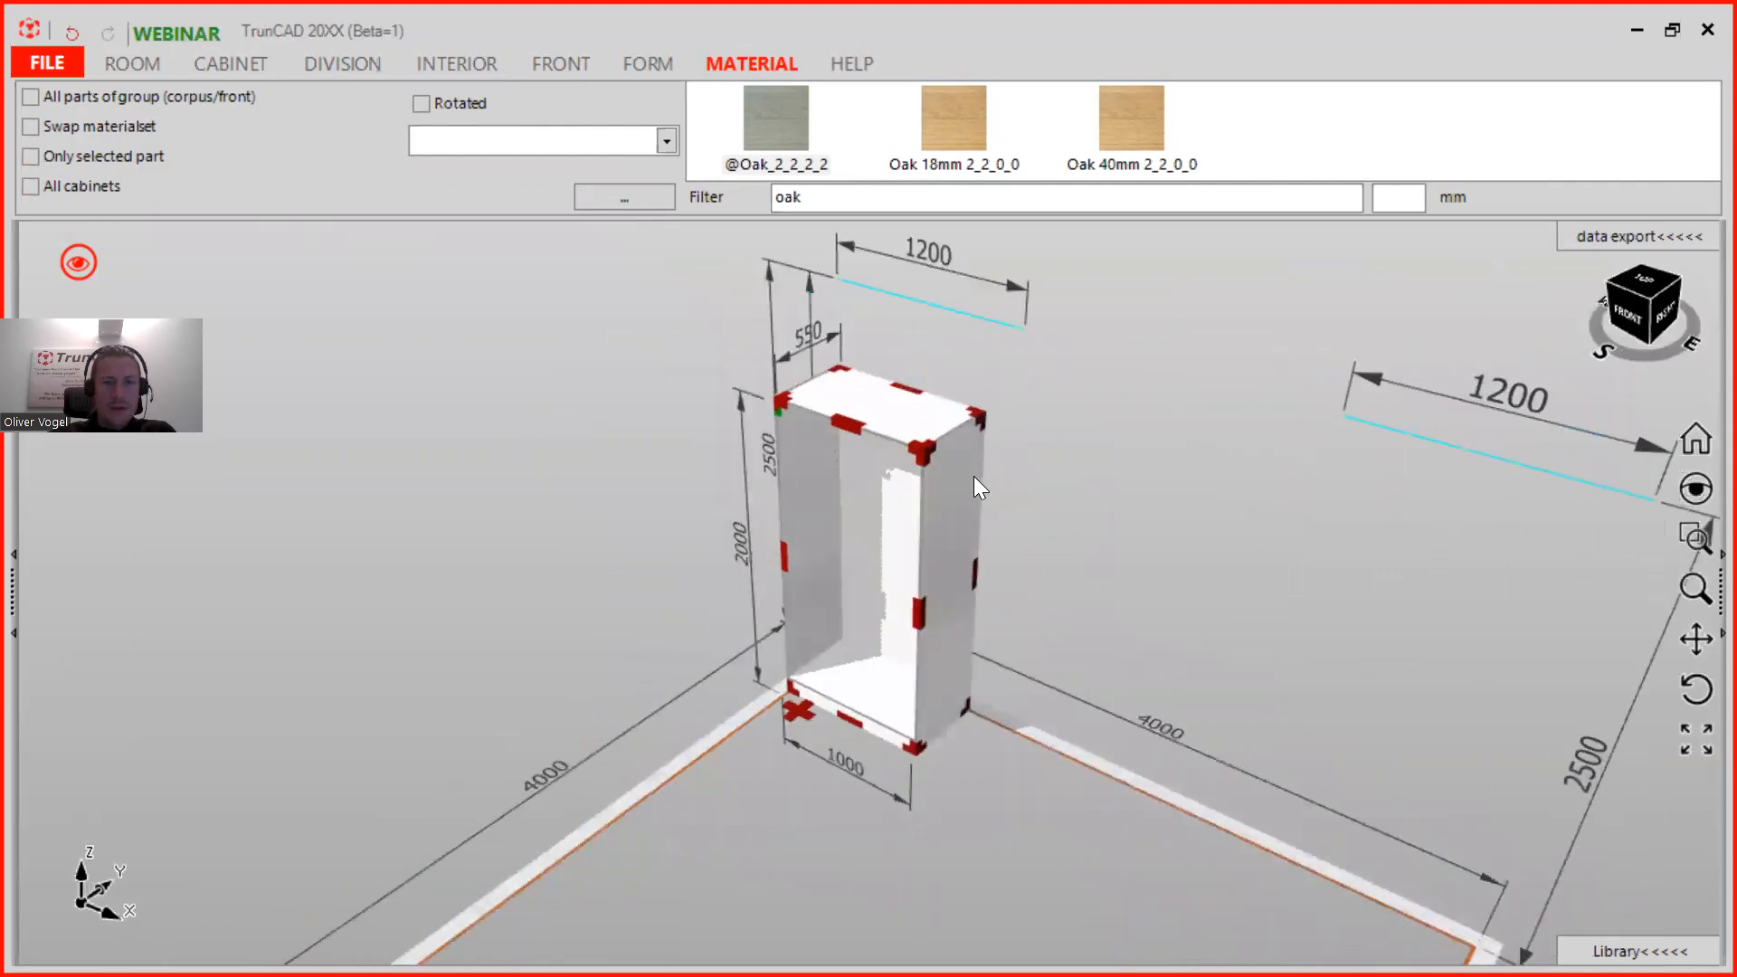
pyautogui.scroll(2, 968, 472)
pyautogui.moveTo(1147, 517); pyautogui.dragTo(1187, 501, button='middle')
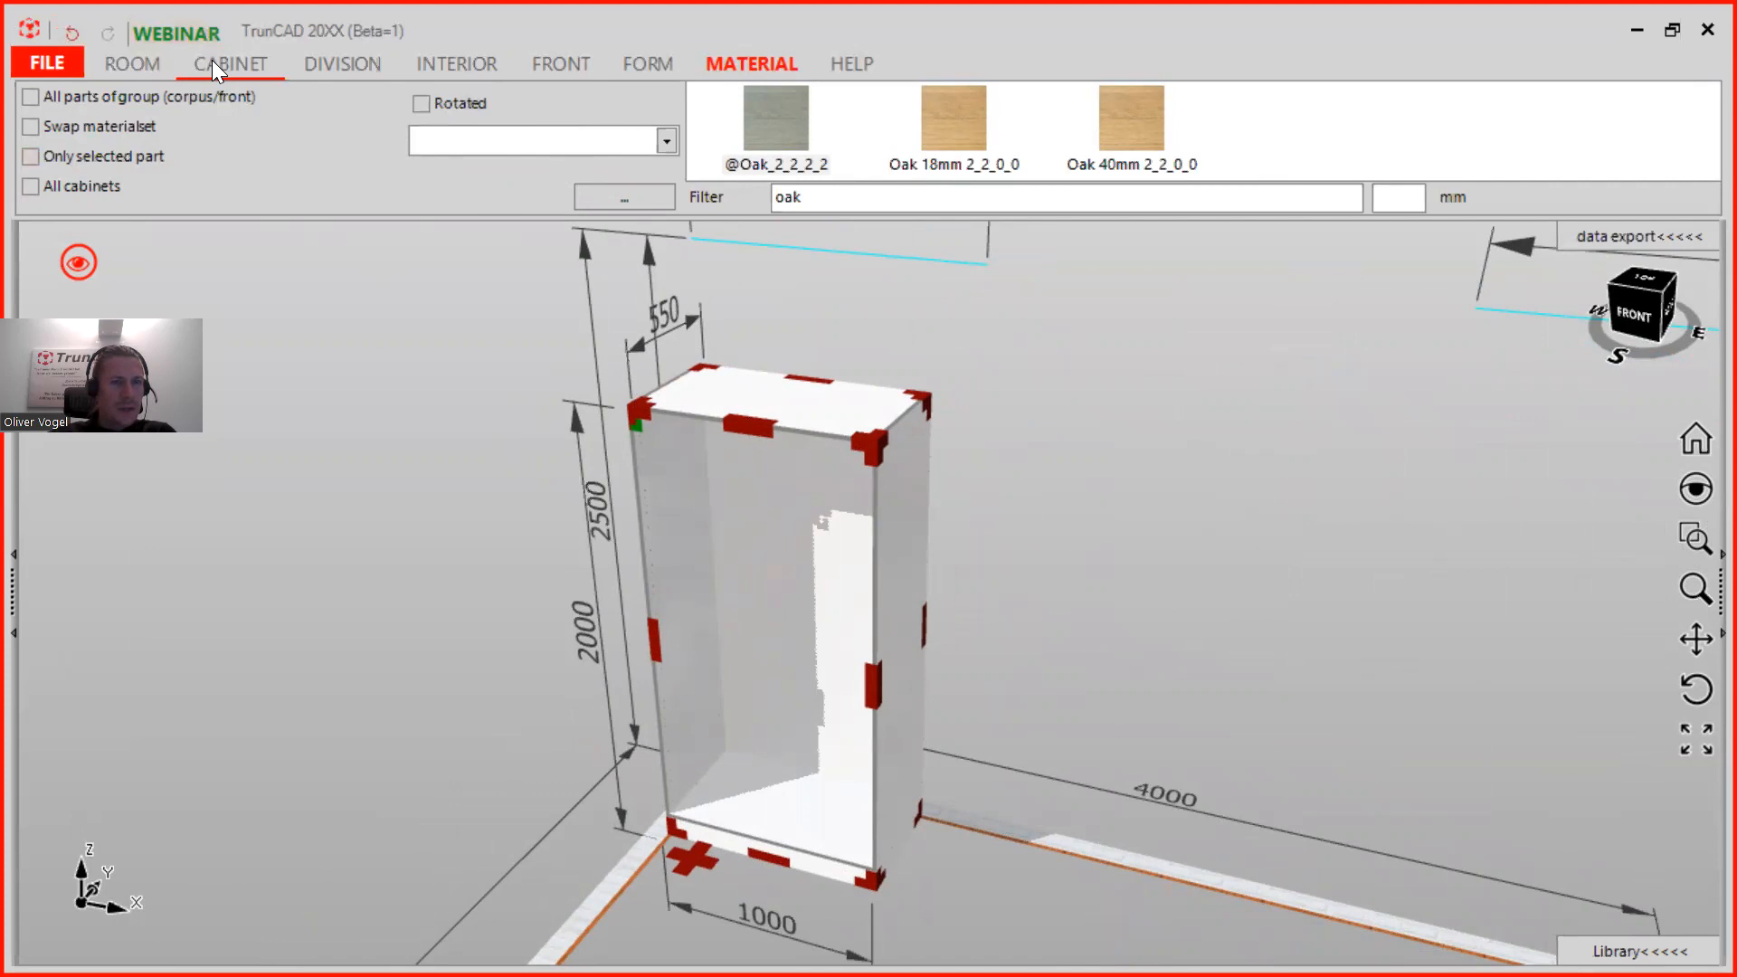
pyautogui.click(335, 60)
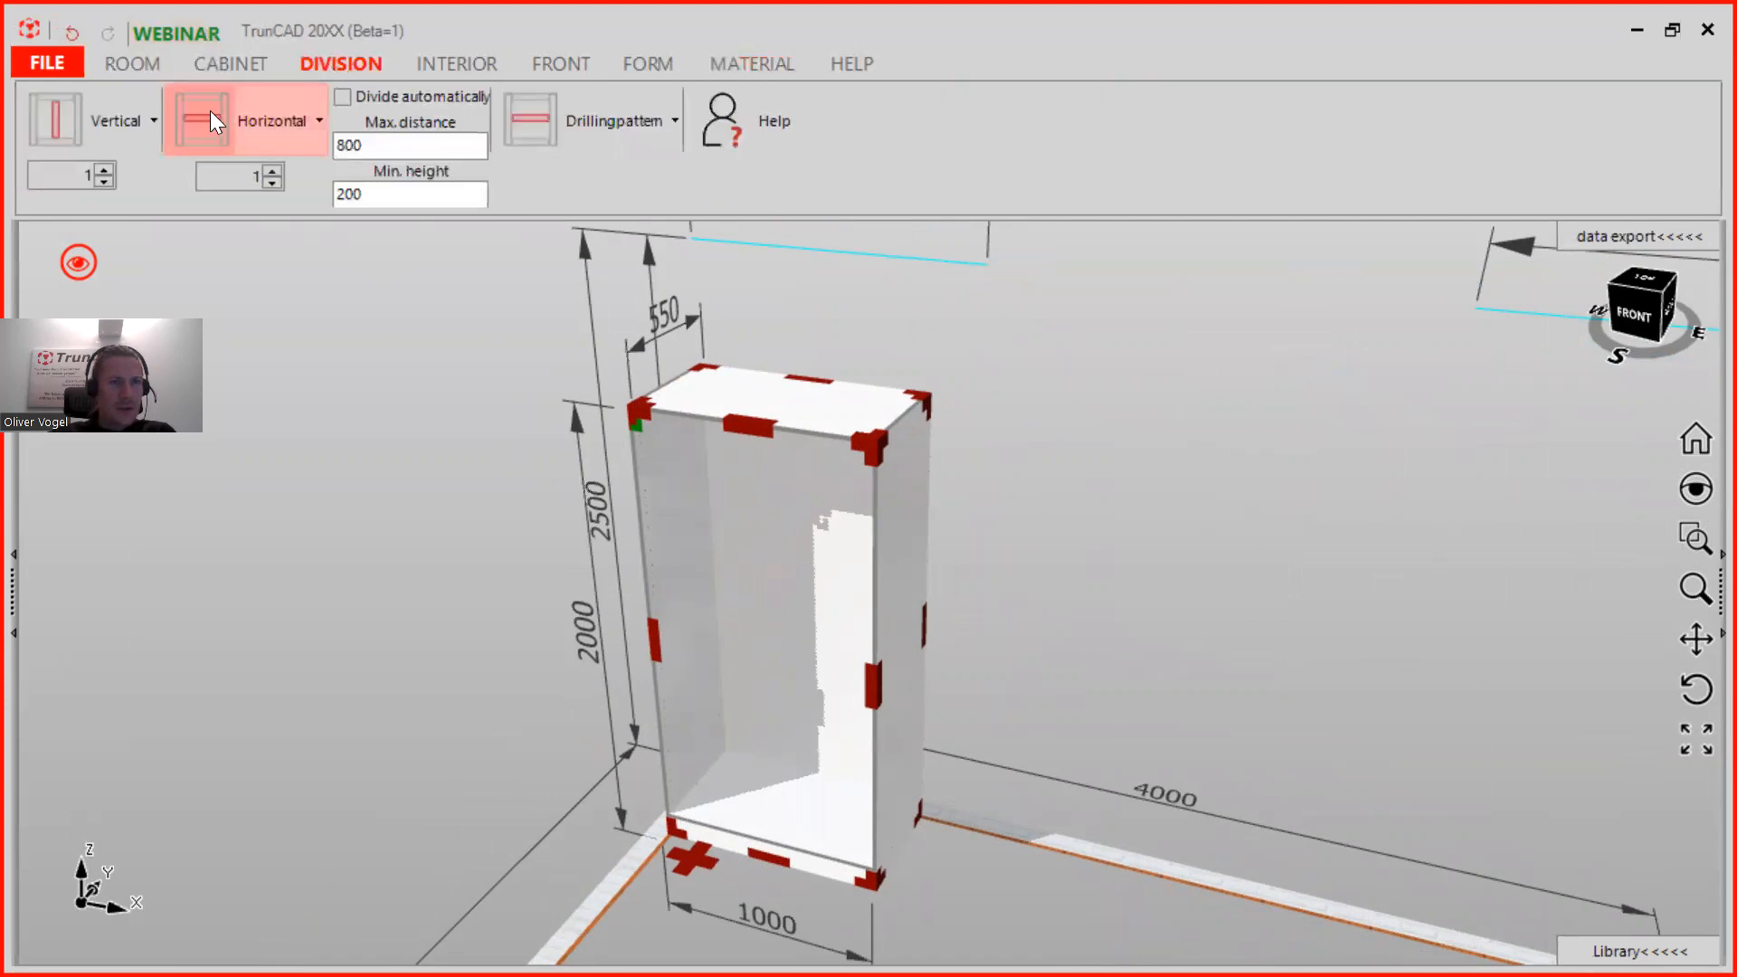
pyautogui.click(210, 116)
pyautogui.click(613, 624)
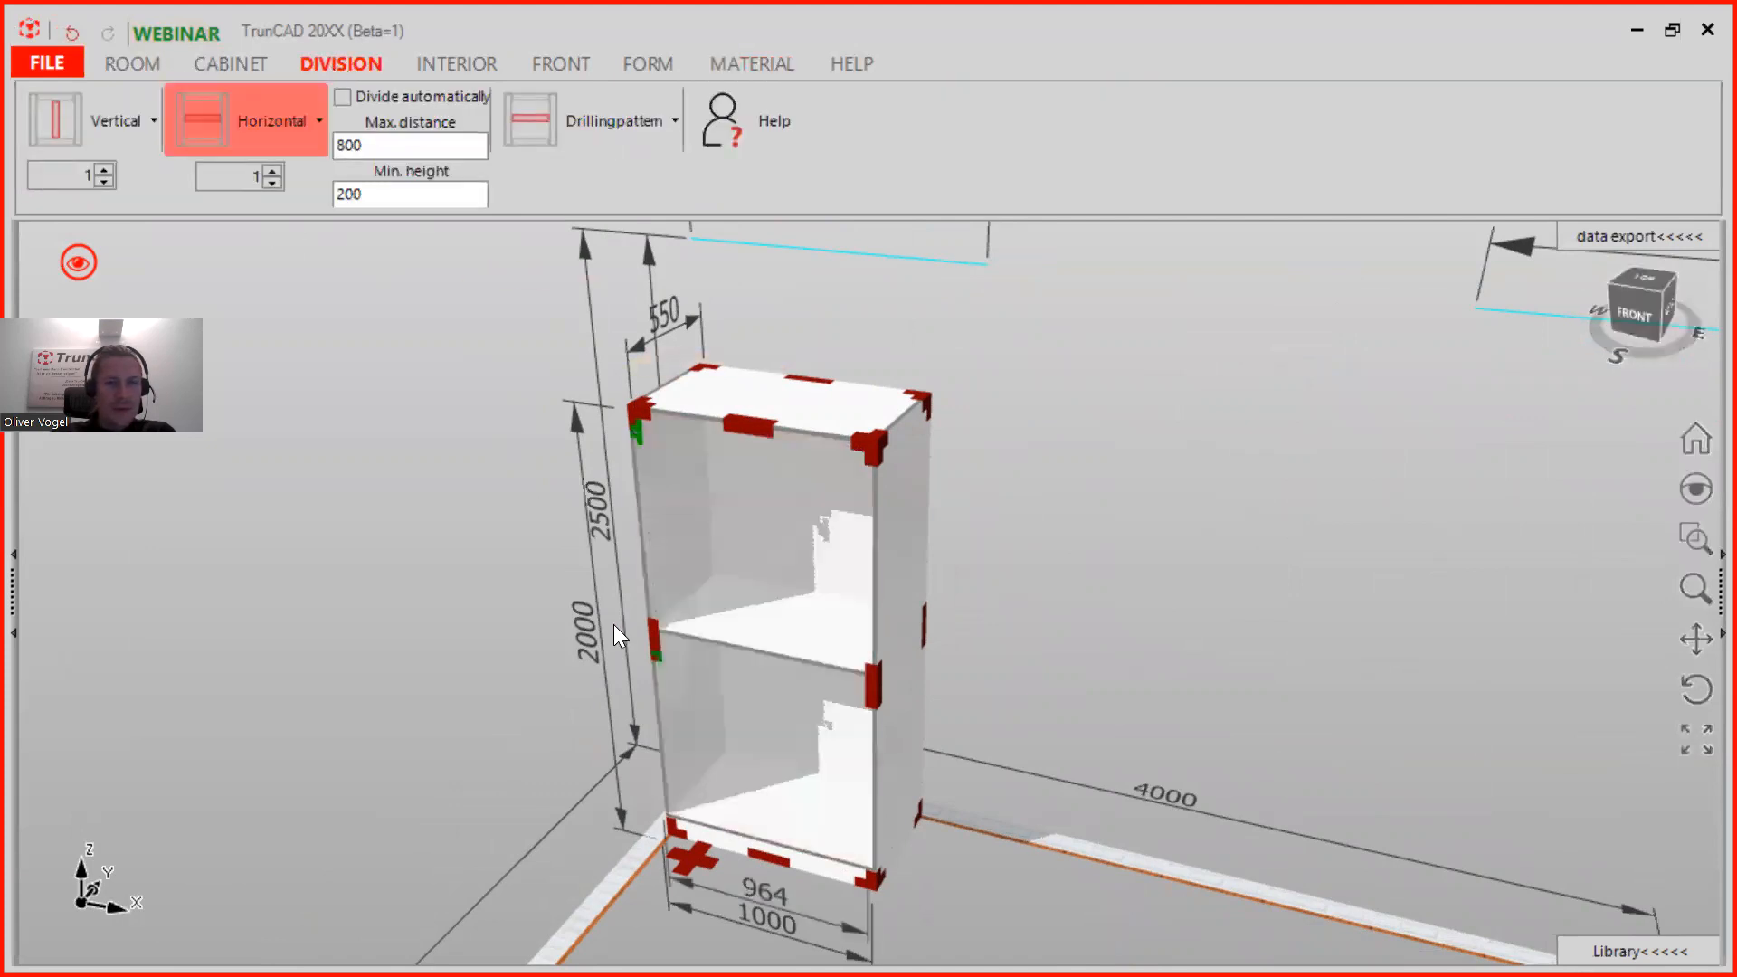
# Step: Add a double door to the cabinet's upper compartment, with the front count at 1
pyautogui.moveTo(1071, 651)
pyautogui.mouseDown(button='middle')
pyautogui.moveTo(1055, 617)
pyautogui.moveTo(1064, 631)
pyautogui.mouseUp(button='middle')
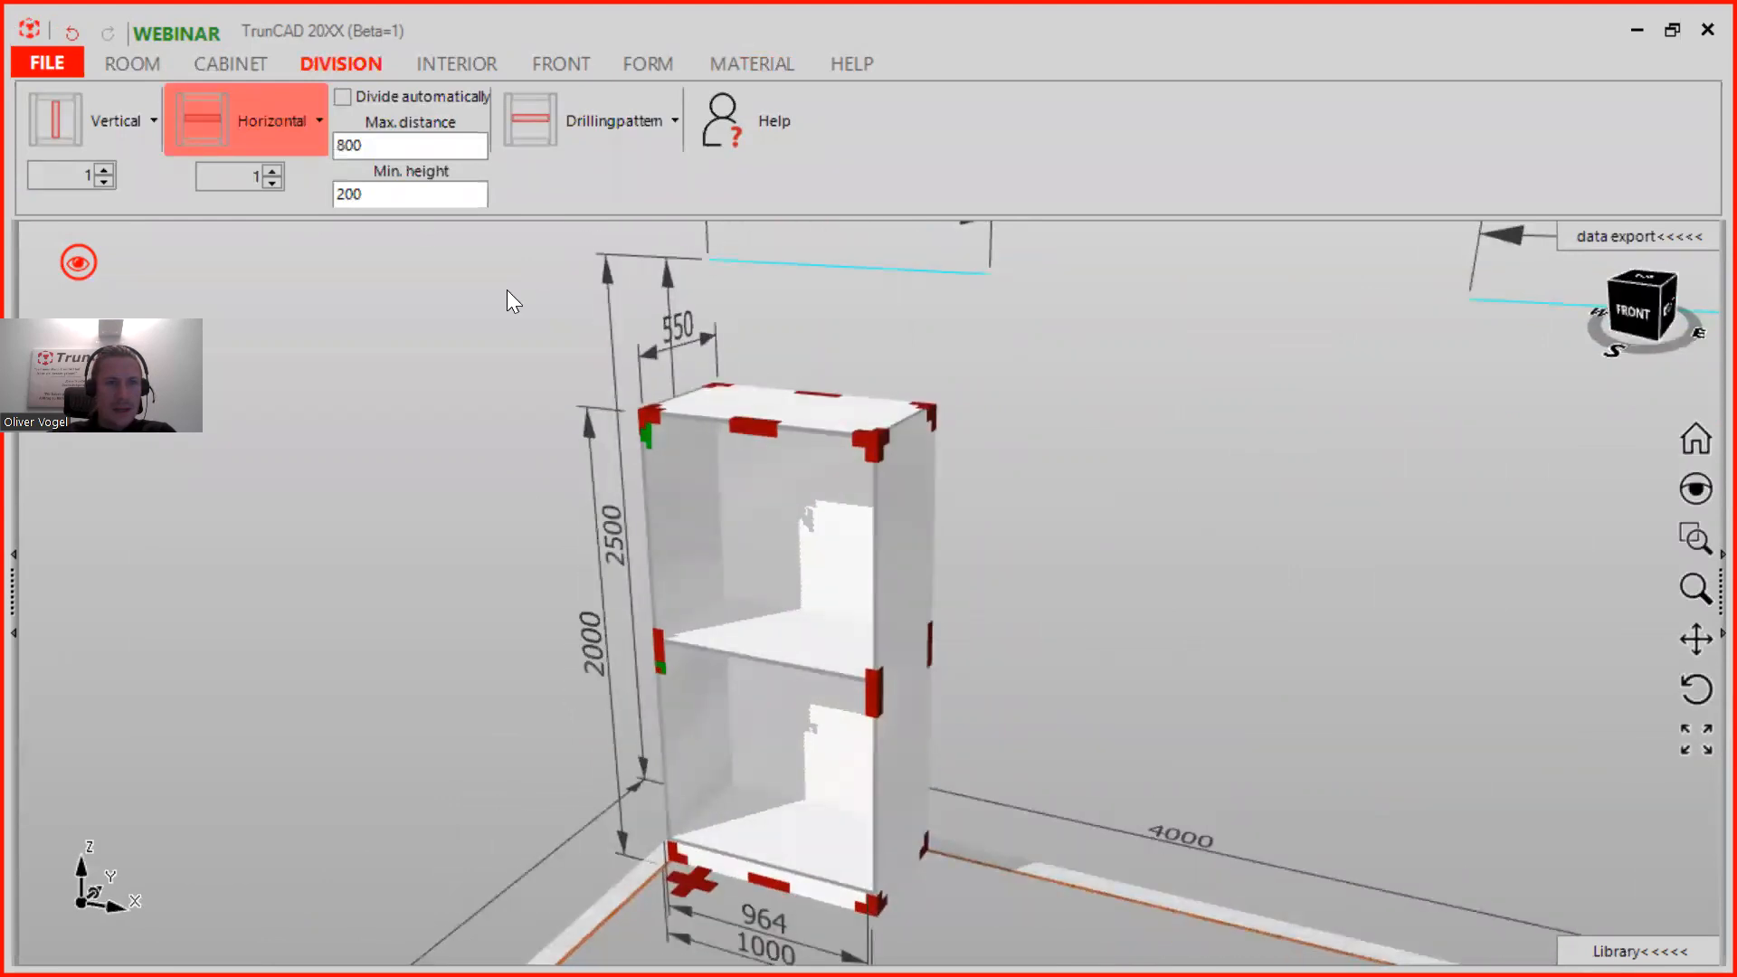
pyautogui.click(561, 65)
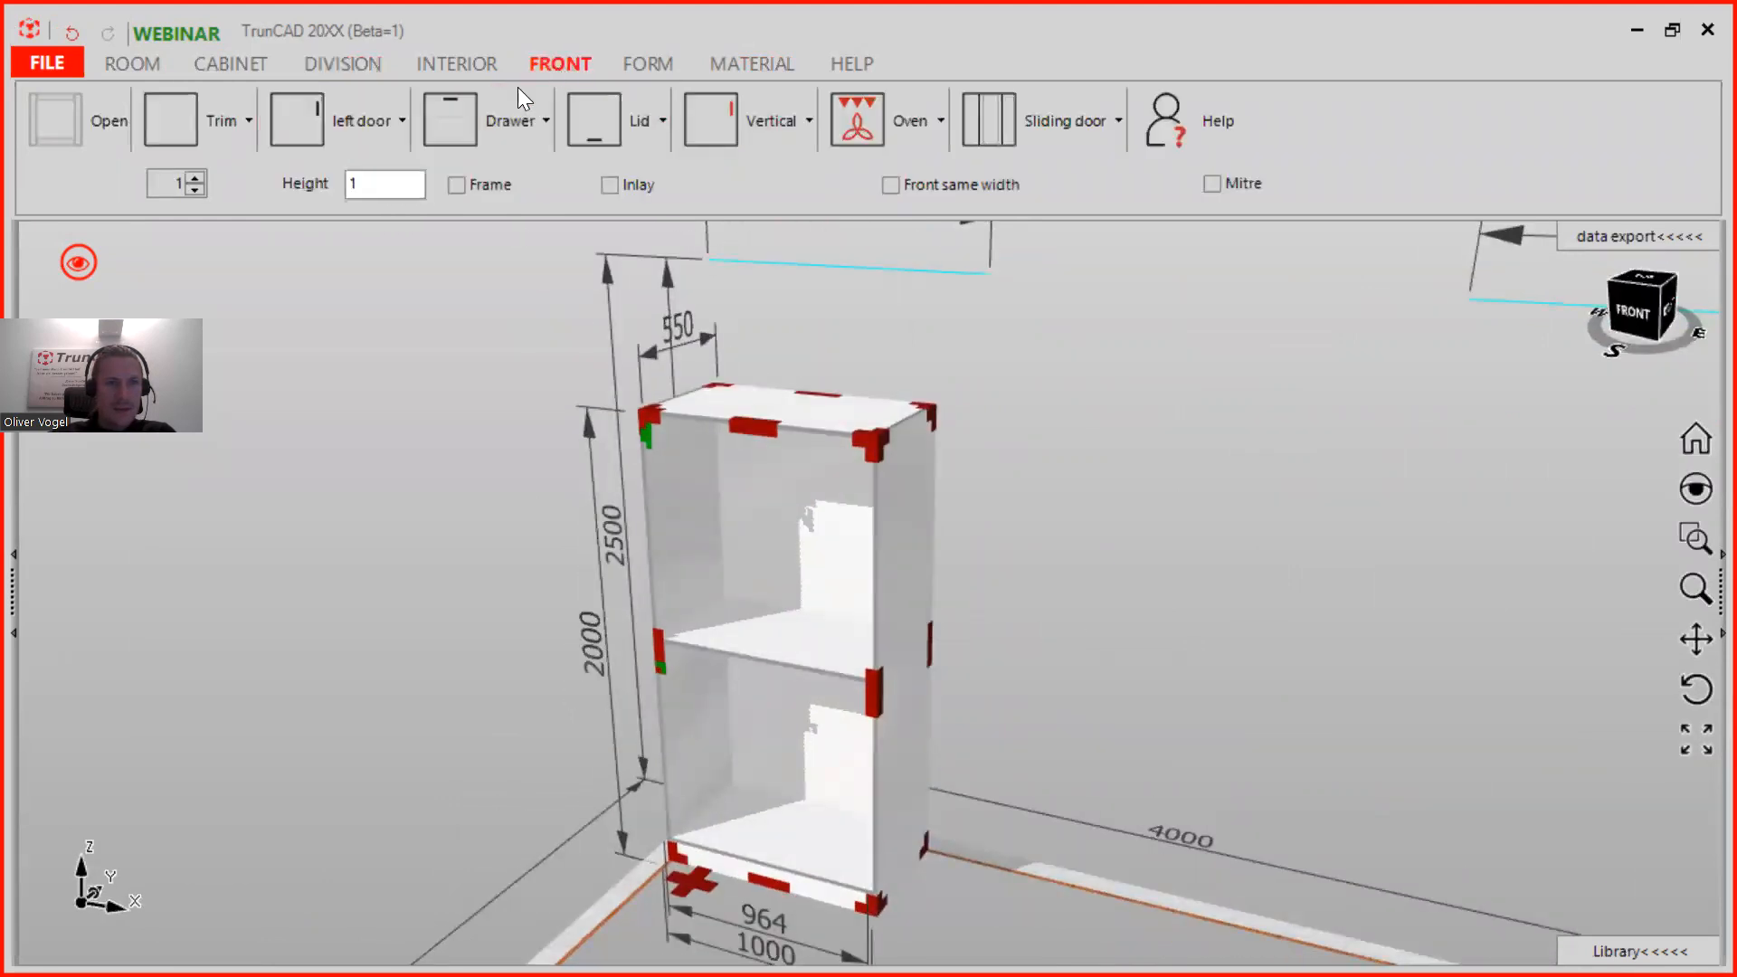
pyautogui.click(201, 176)
pyautogui.click(199, 190)
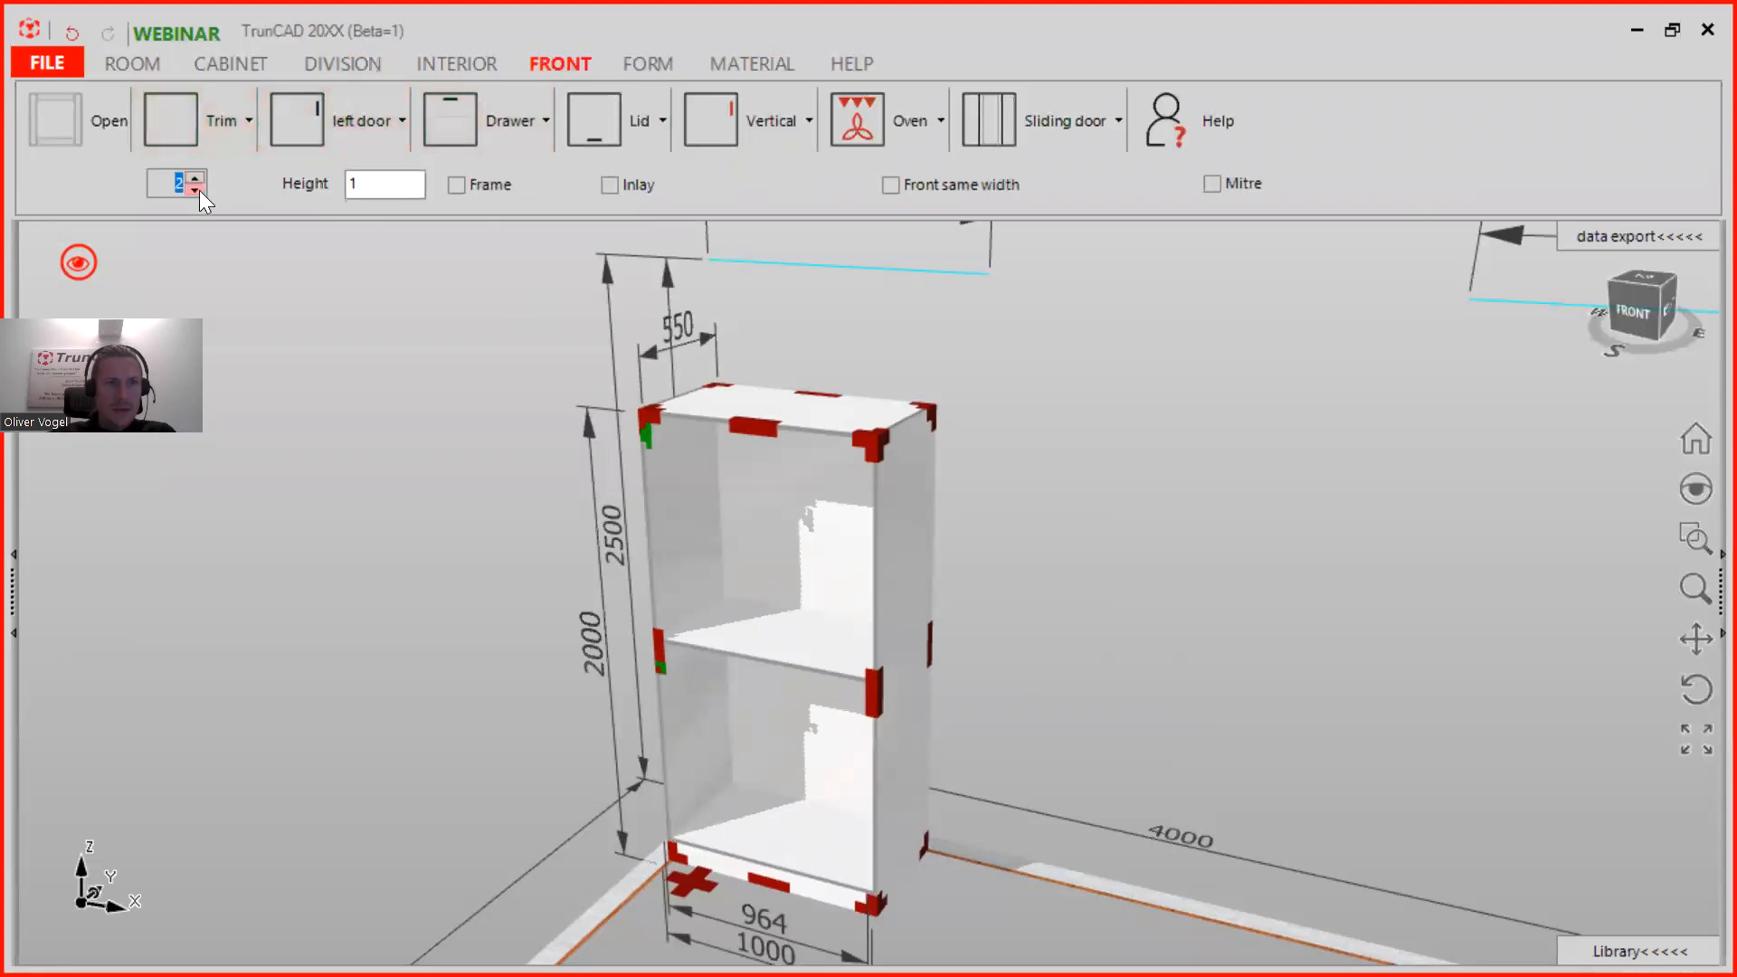
pyautogui.click(344, 125)
pyautogui.click(369, 272)
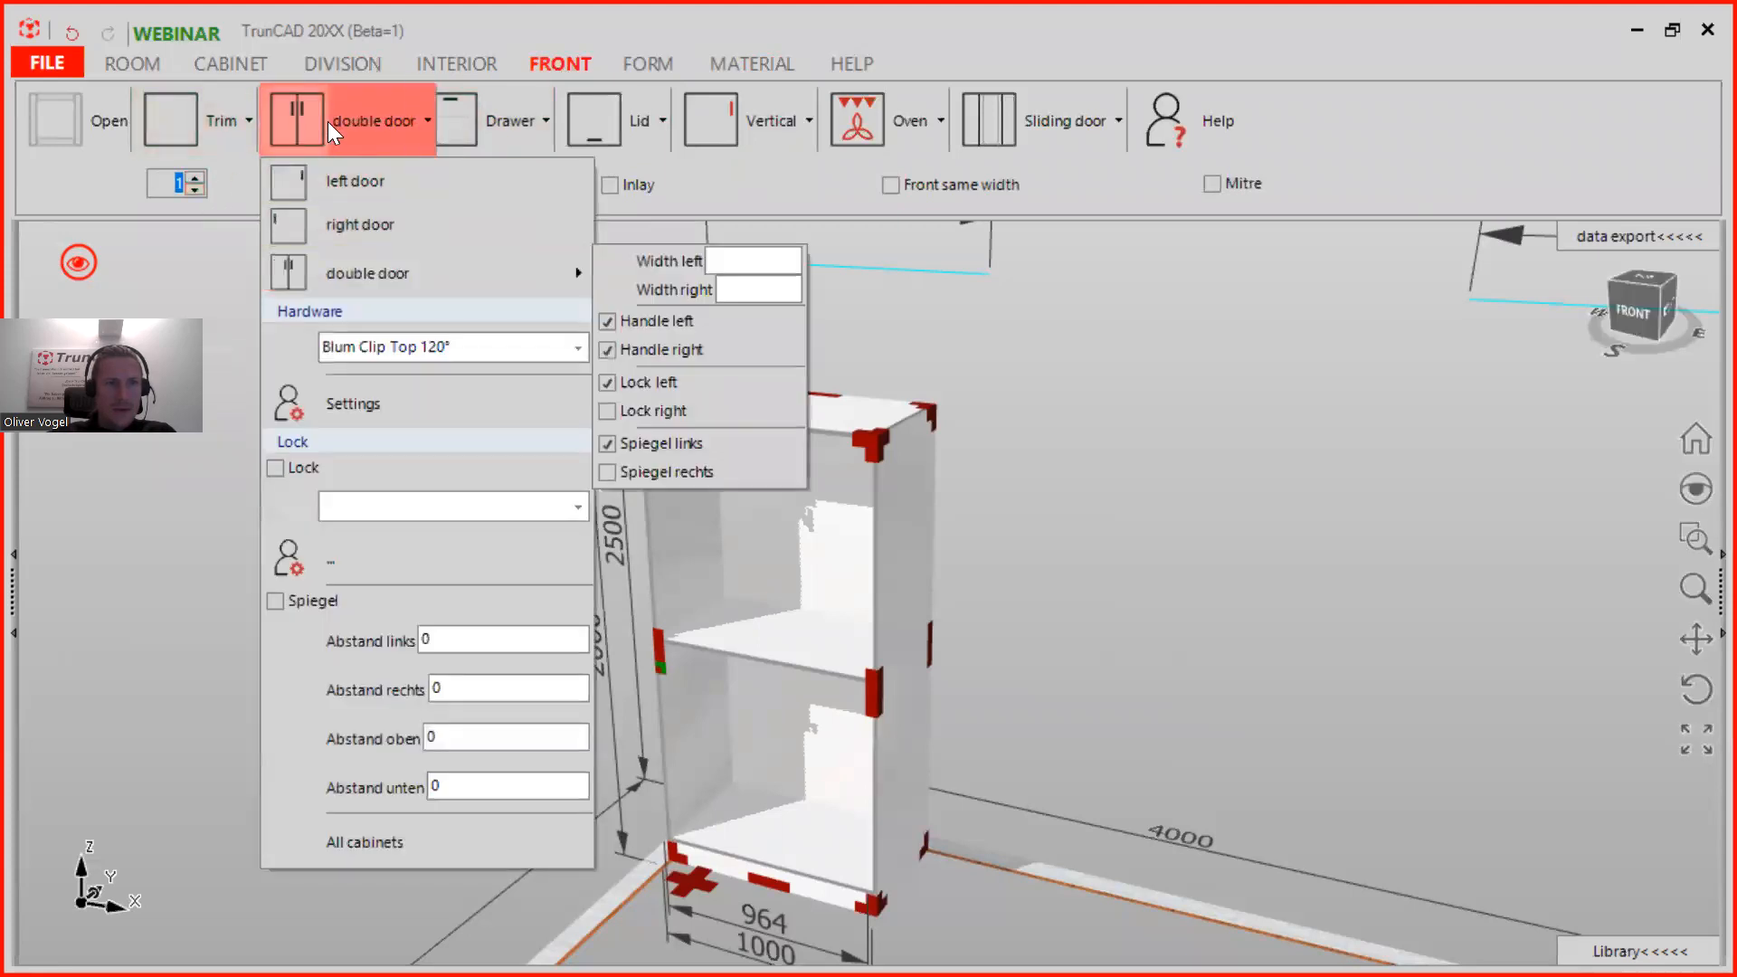
pyautogui.click(327, 121)
pyautogui.click(664, 529)
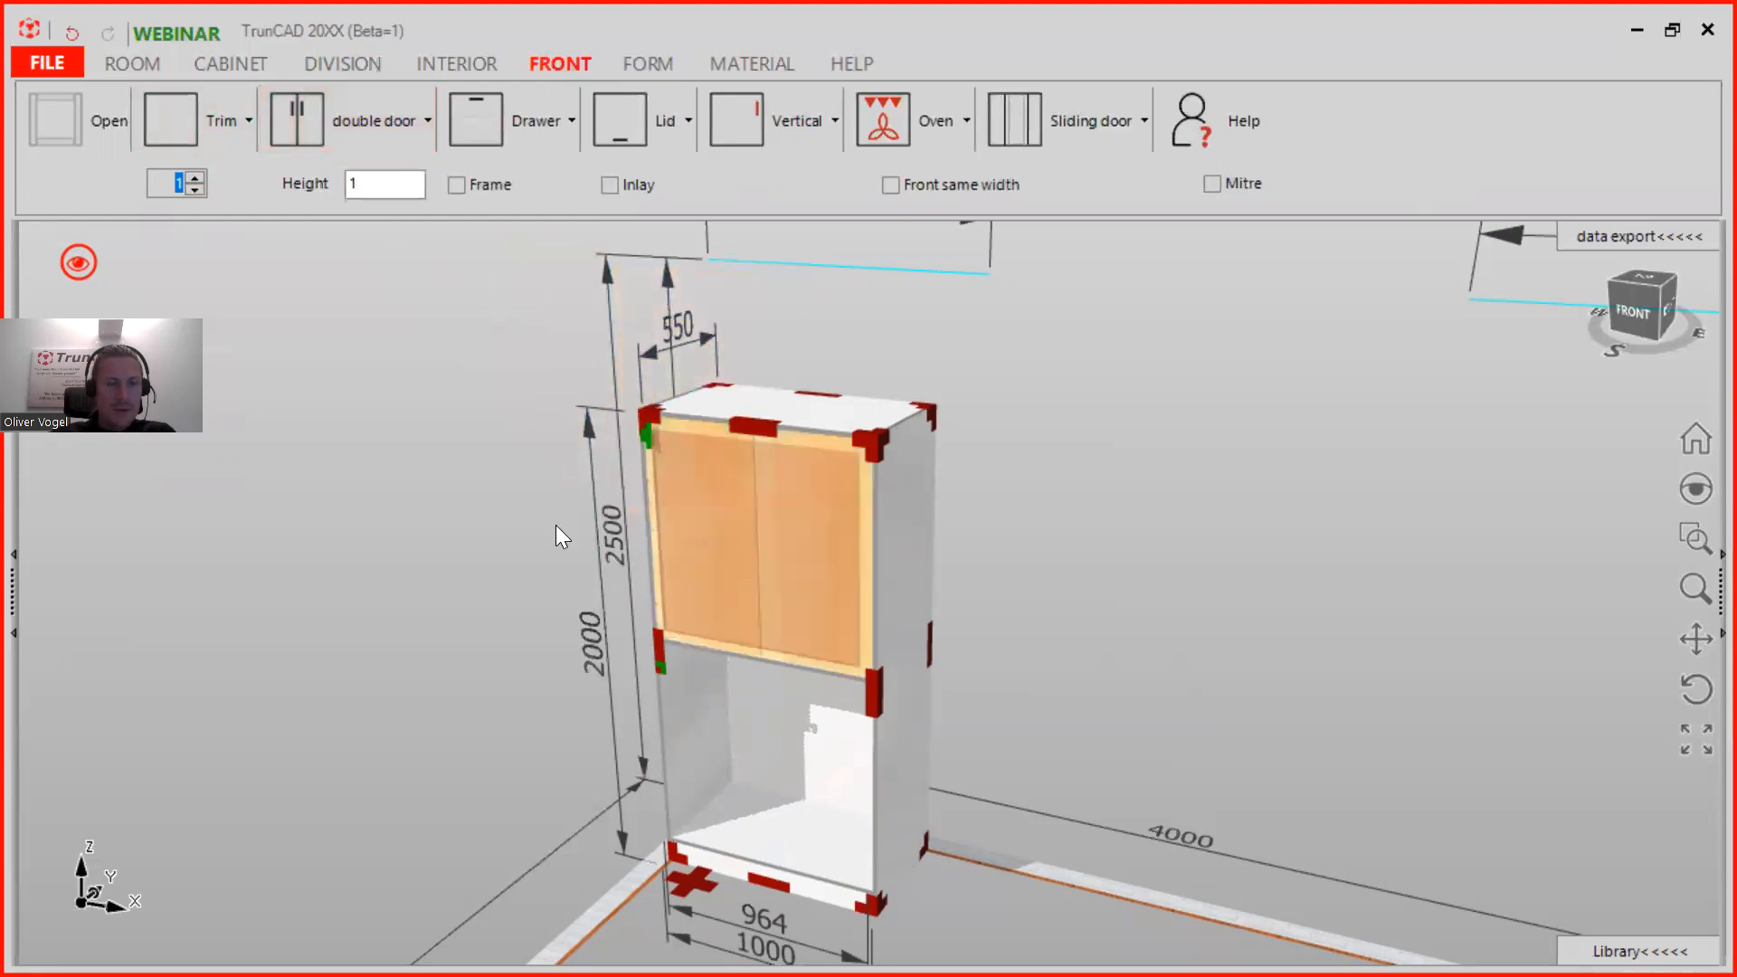
# Step: Set the front count to 3 and add three drawers to the cabinet's lower compartment
pyautogui.click(193, 177)
pyautogui.click(194, 177)
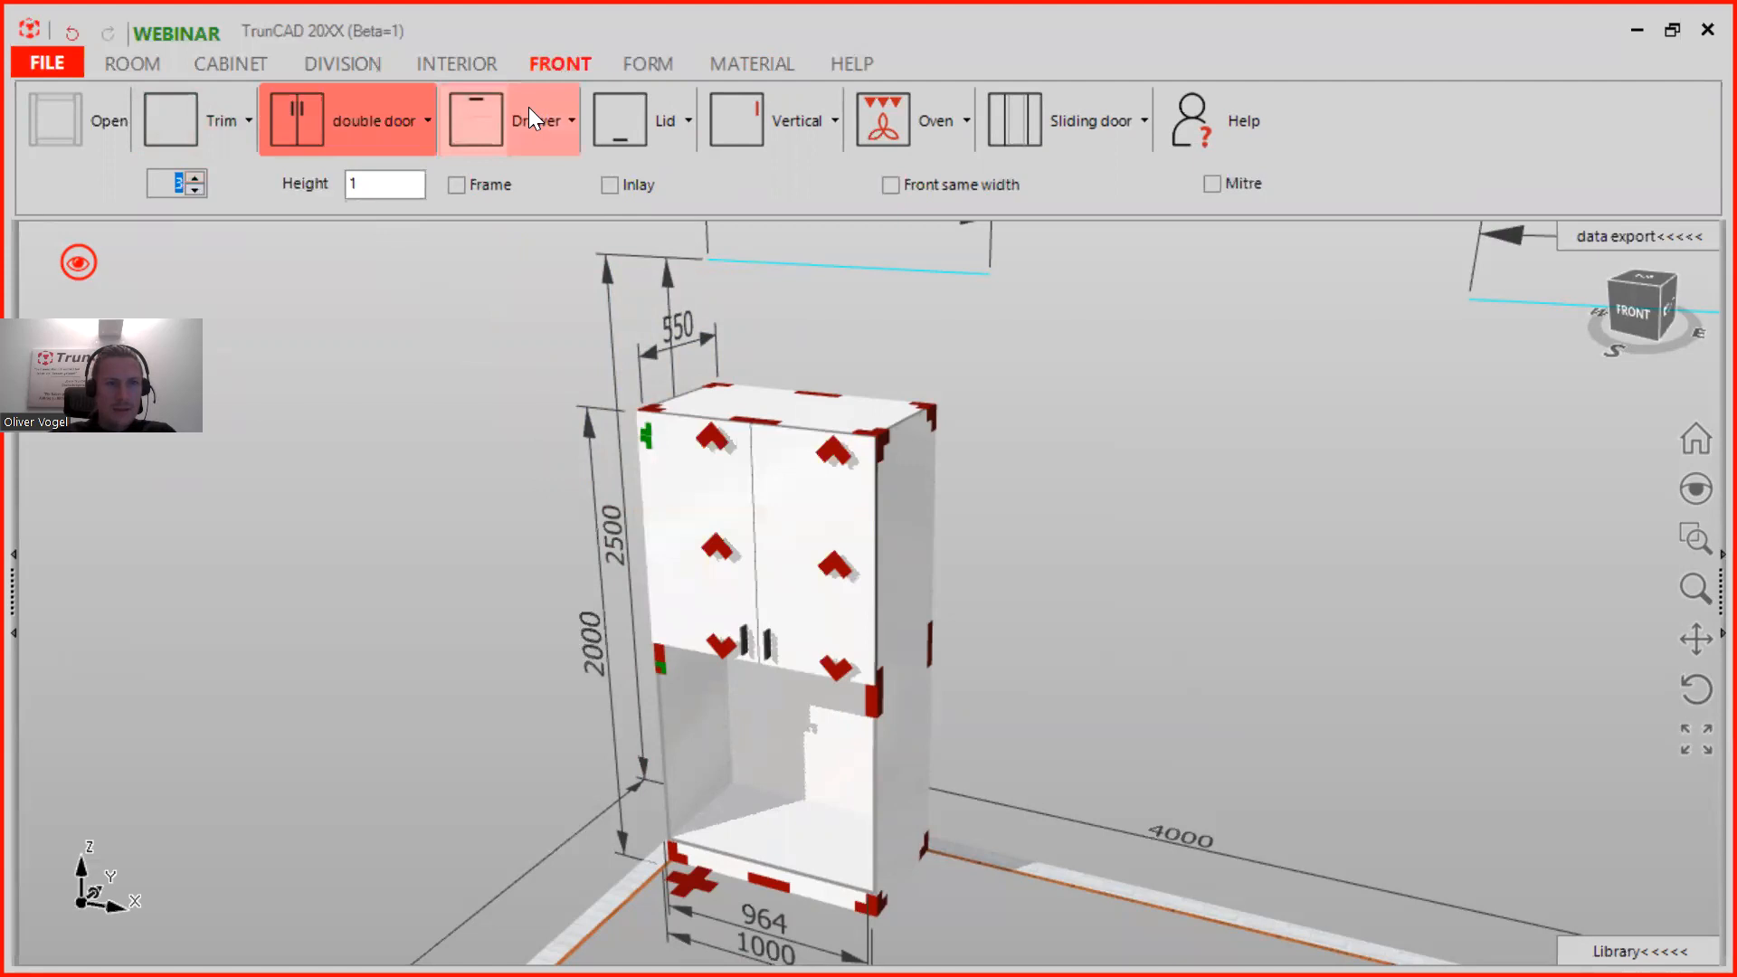
pyautogui.moveTo(484, 121); pyautogui.dragTo(735, 733)
pyautogui.scroll(-2, 963, 648)
pyautogui.moveTo(1070, 674); pyautogui.dragTo(1064, 654, button='middle')
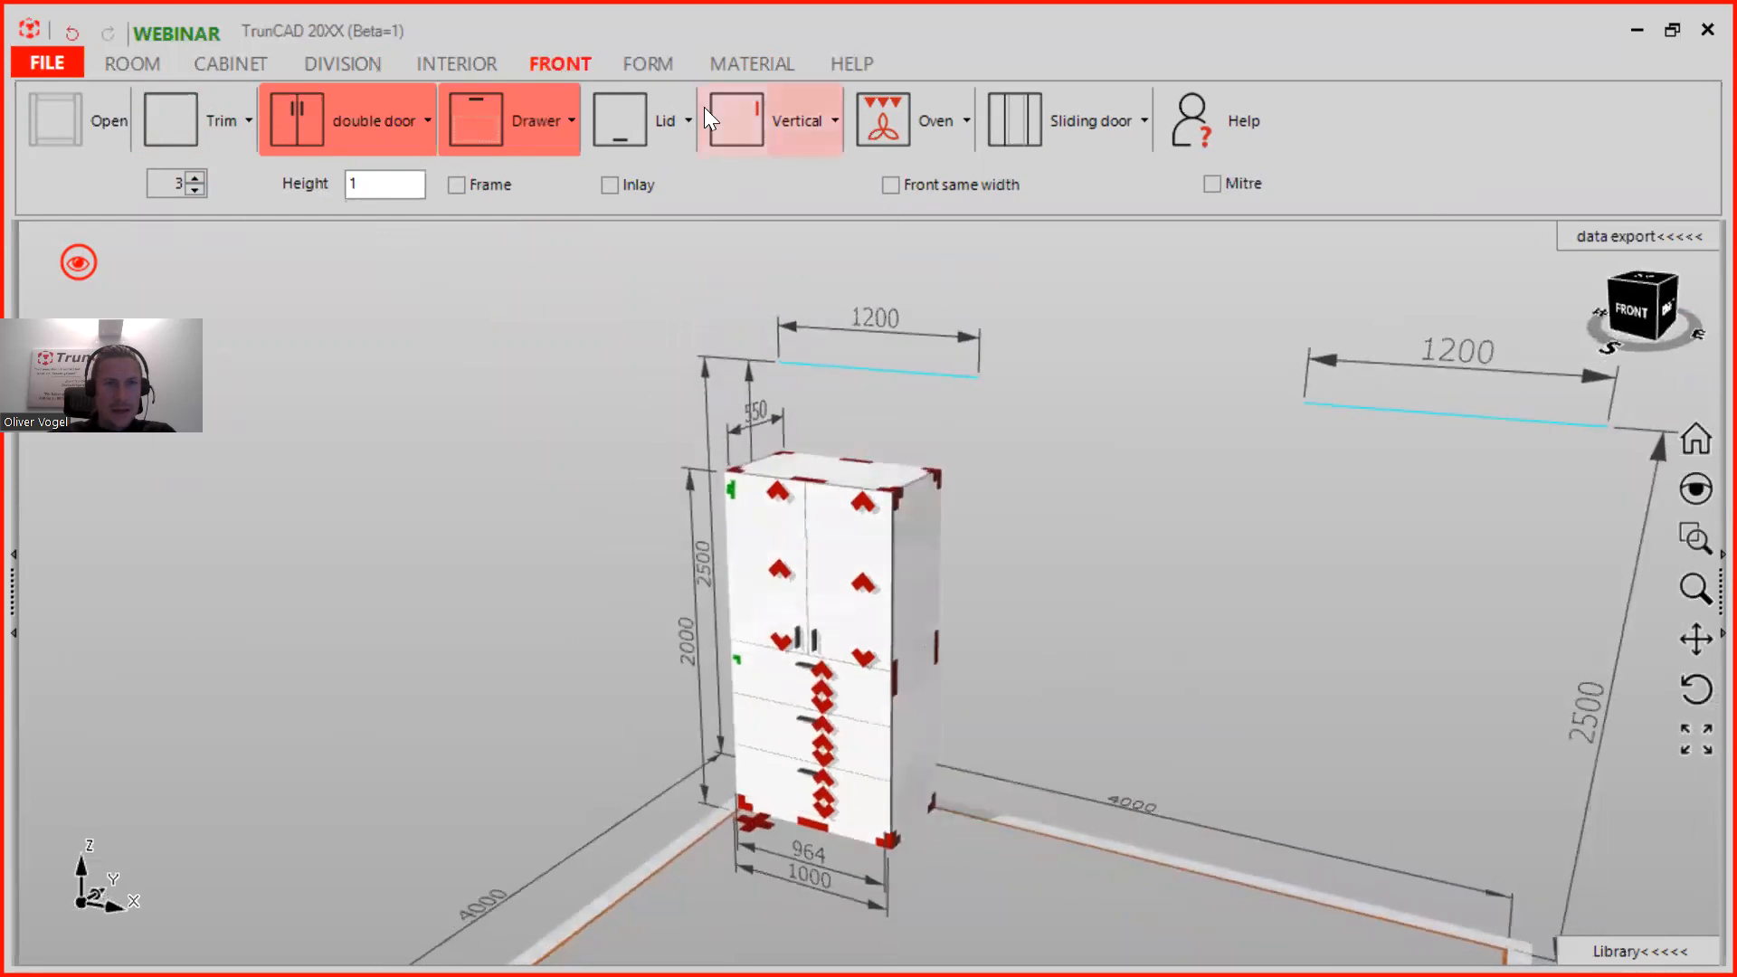
pyautogui.click(732, 64)
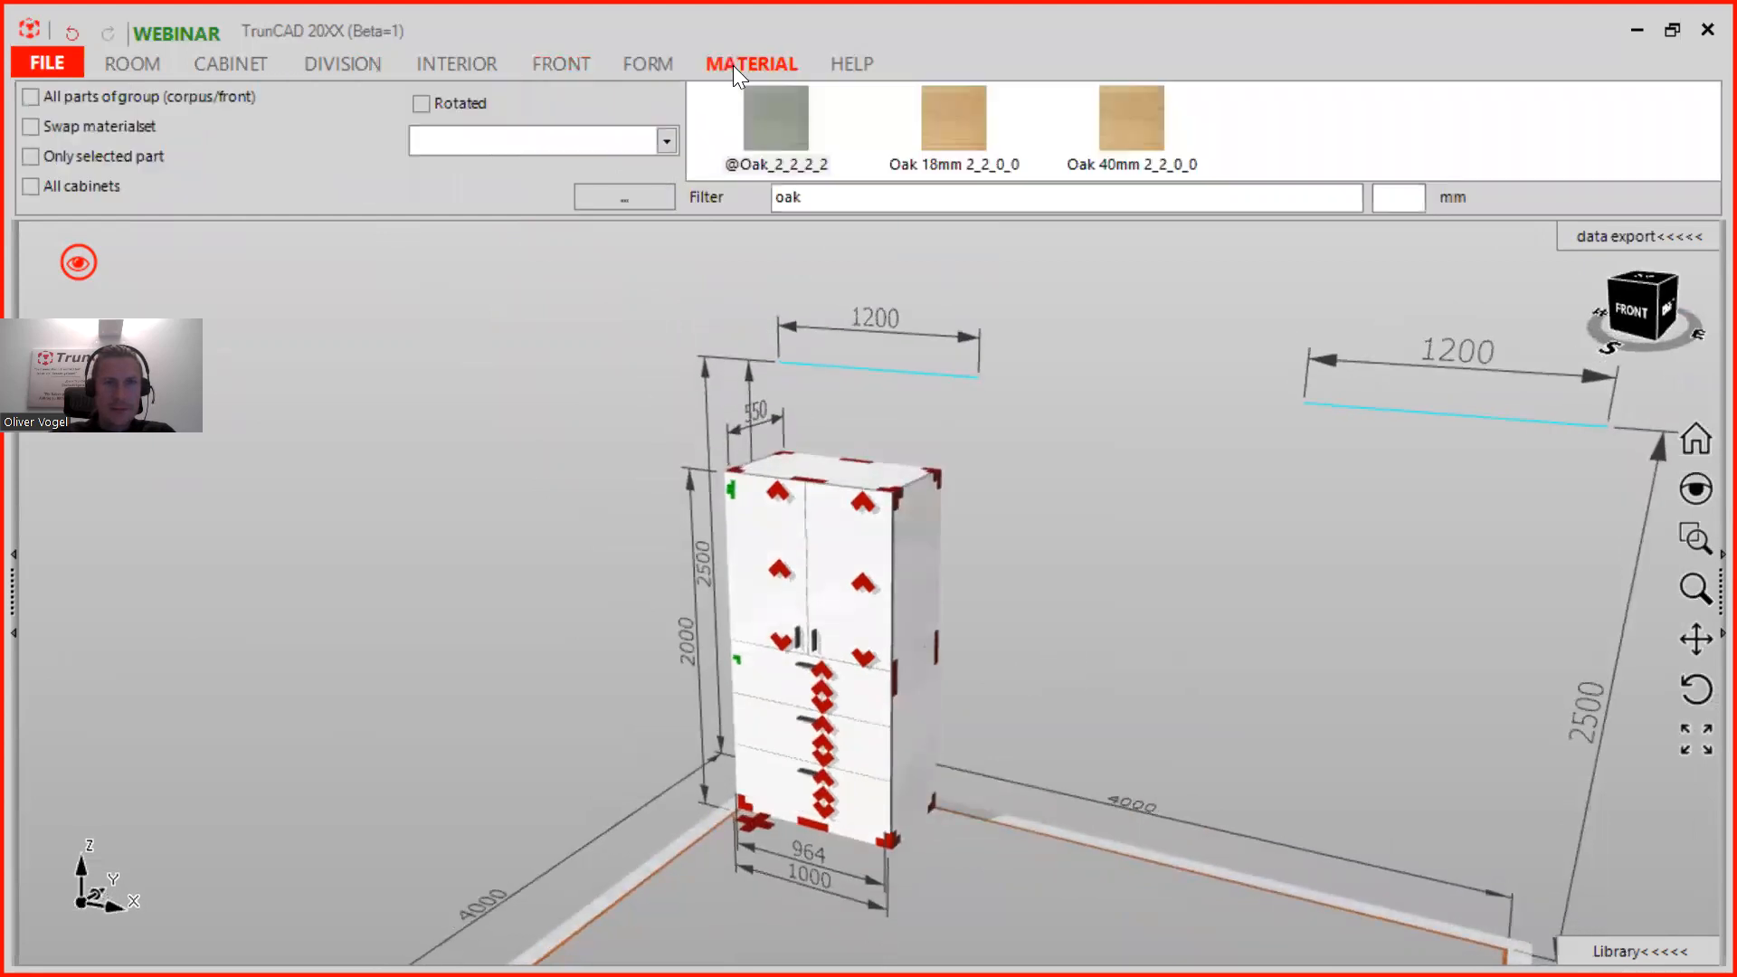
pyautogui.scroll(-2, 1157, 543)
pyautogui.moveTo(1156, 543)
pyautogui.mouseDown(button='middle')
pyautogui.moveTo(1124, 546)
pyautogui.moveTo(1146, 557)
pyautogui.mouseUp(button='middle')
pyautogui.scroll(1, 1086, 588)
pyautogui.scroll(2, 1073, 593)
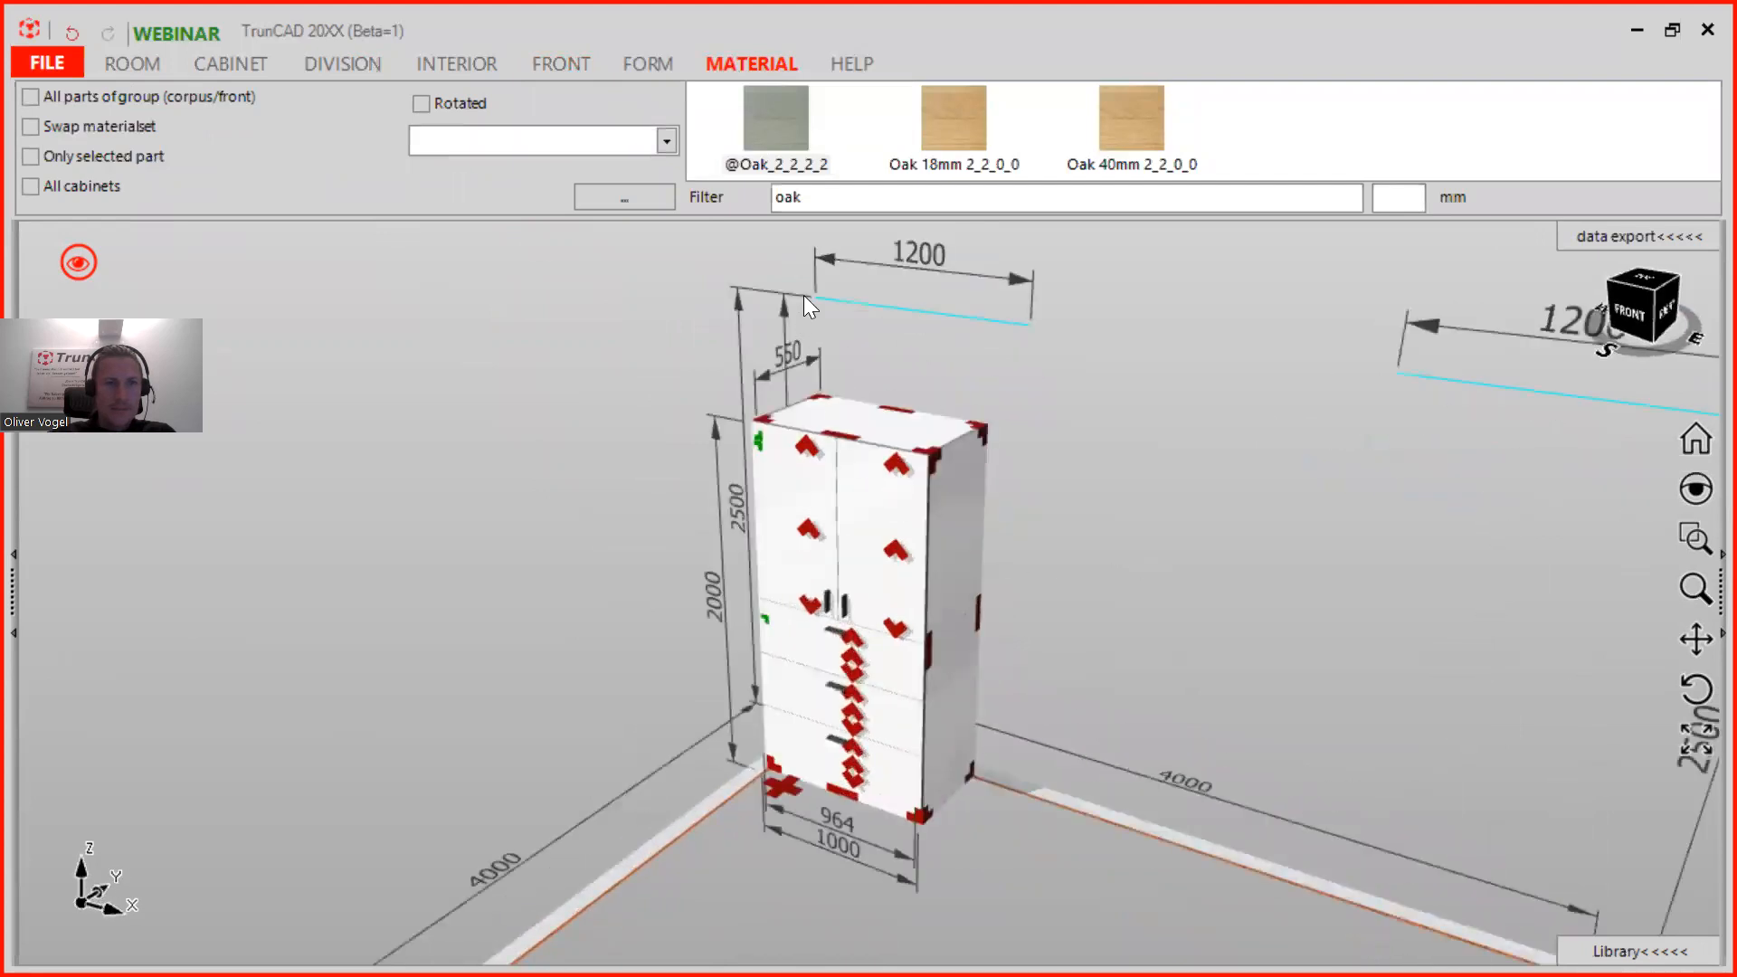
pyautogui.click(789, 114)
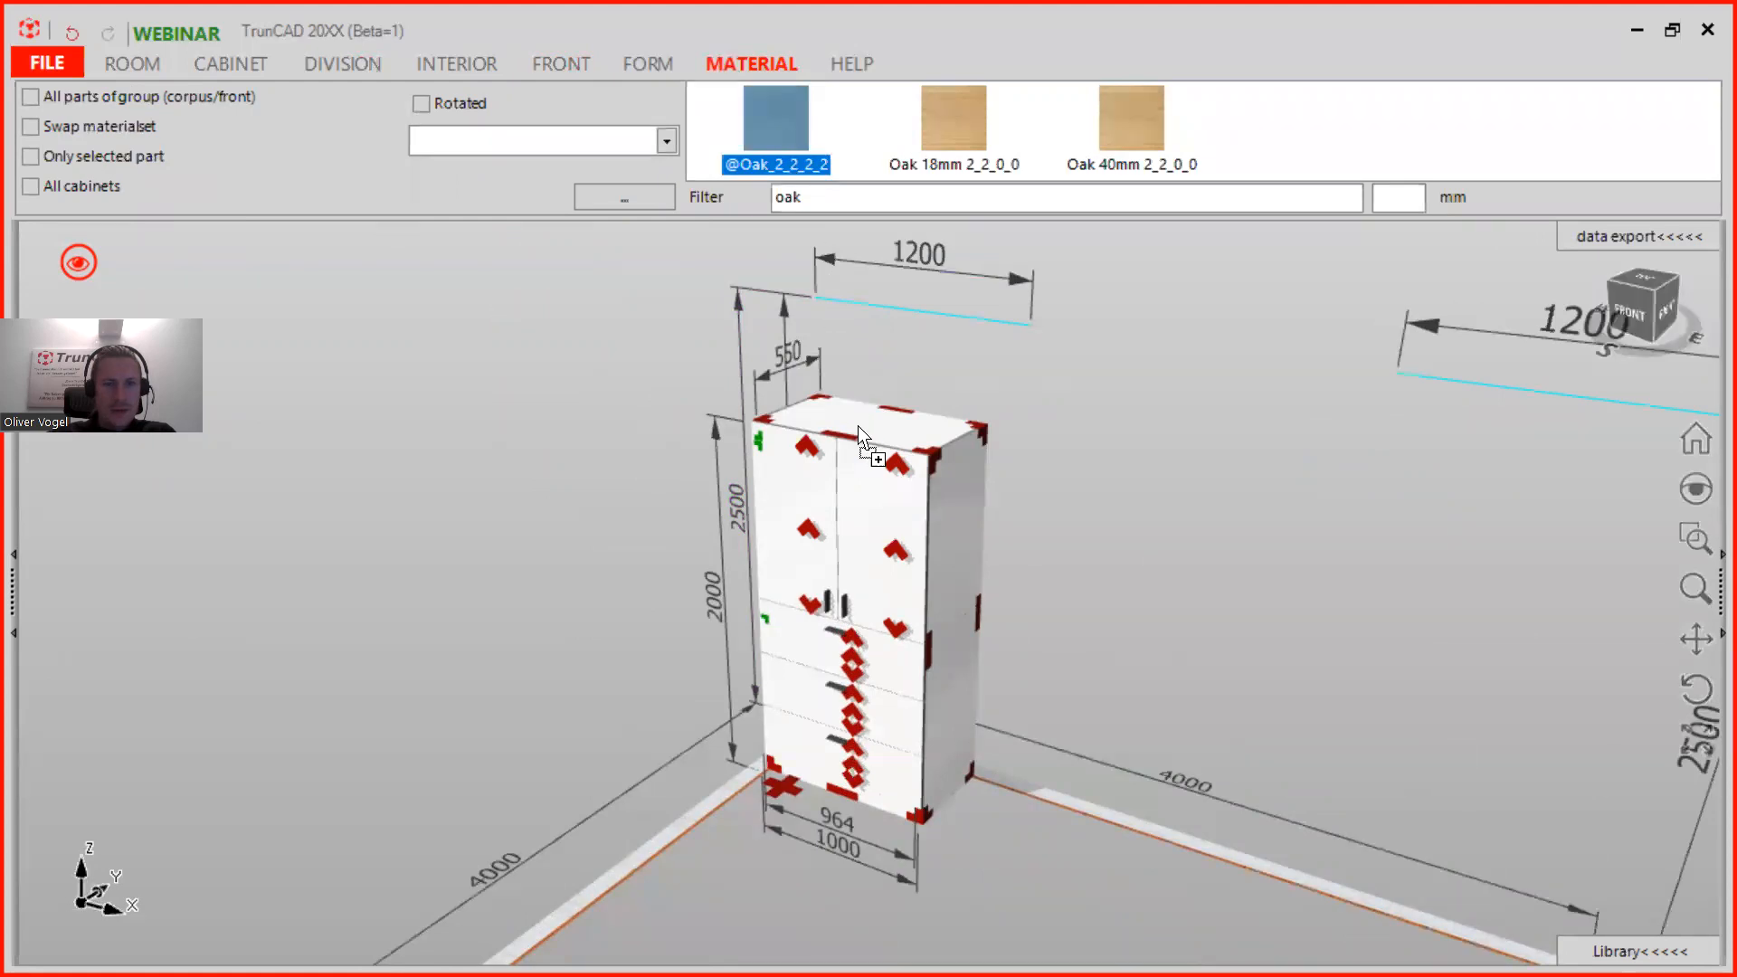
pyautogui.click(871, 466)
pyautogui.moveTo(764, 124); pyautogui.dragTo(805, 517)
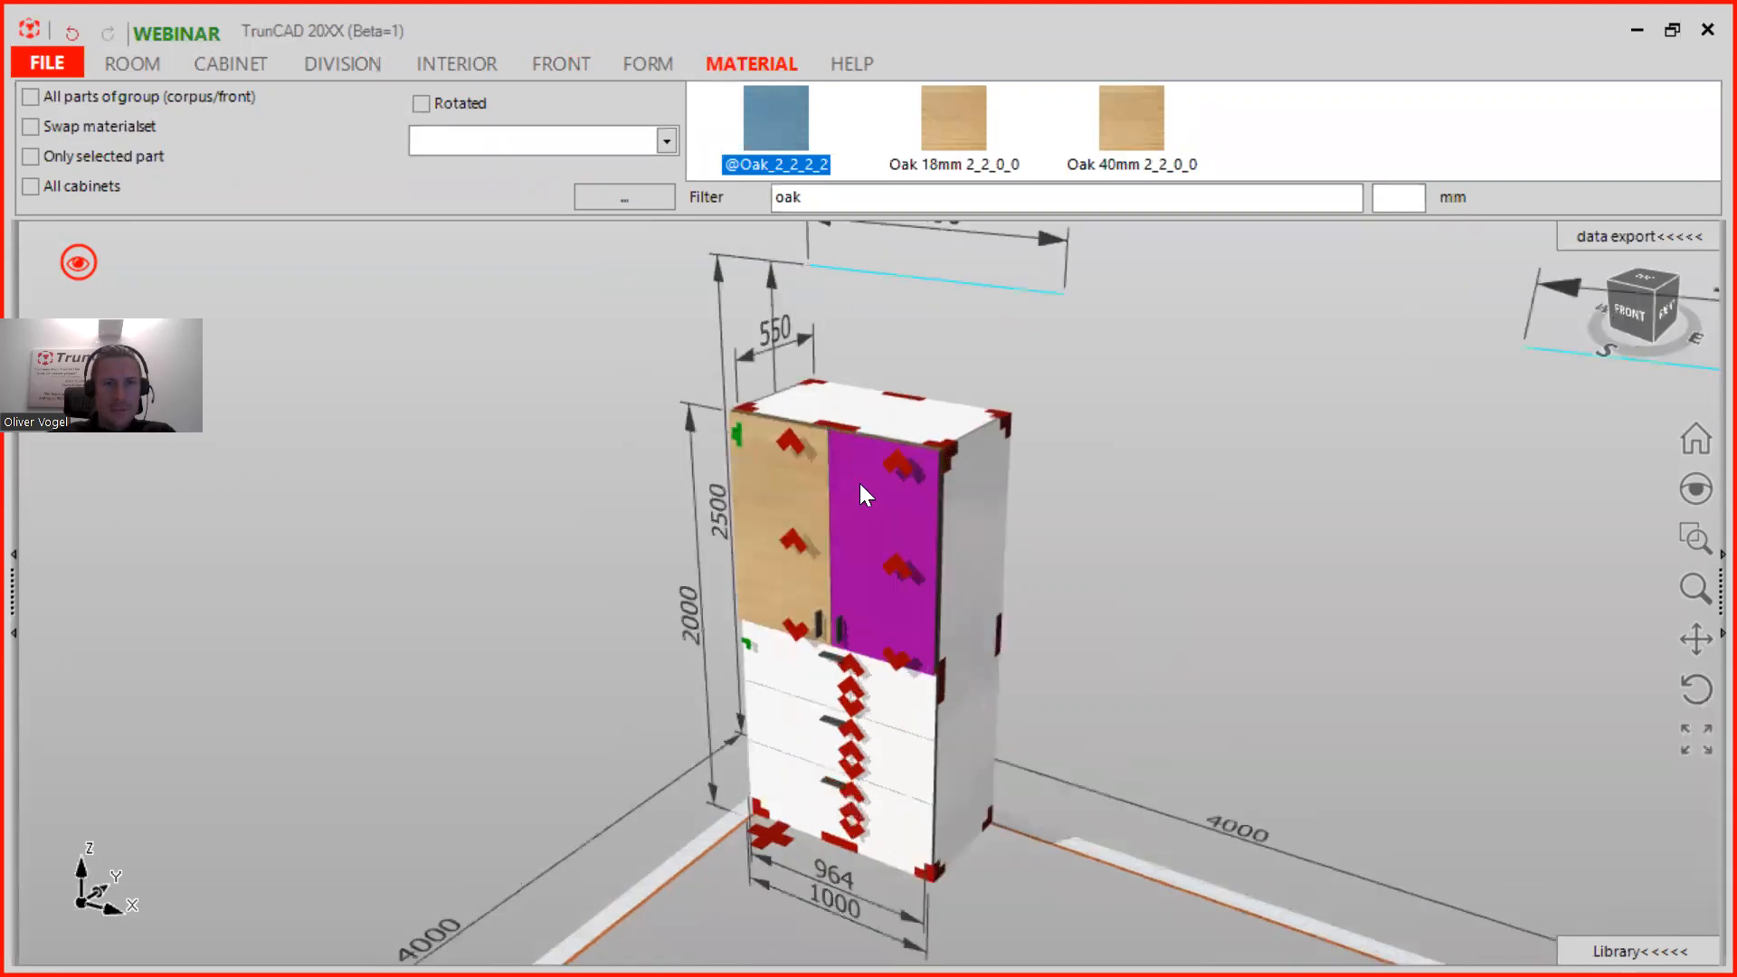
pyautogui.scroll(2, 860, 484)
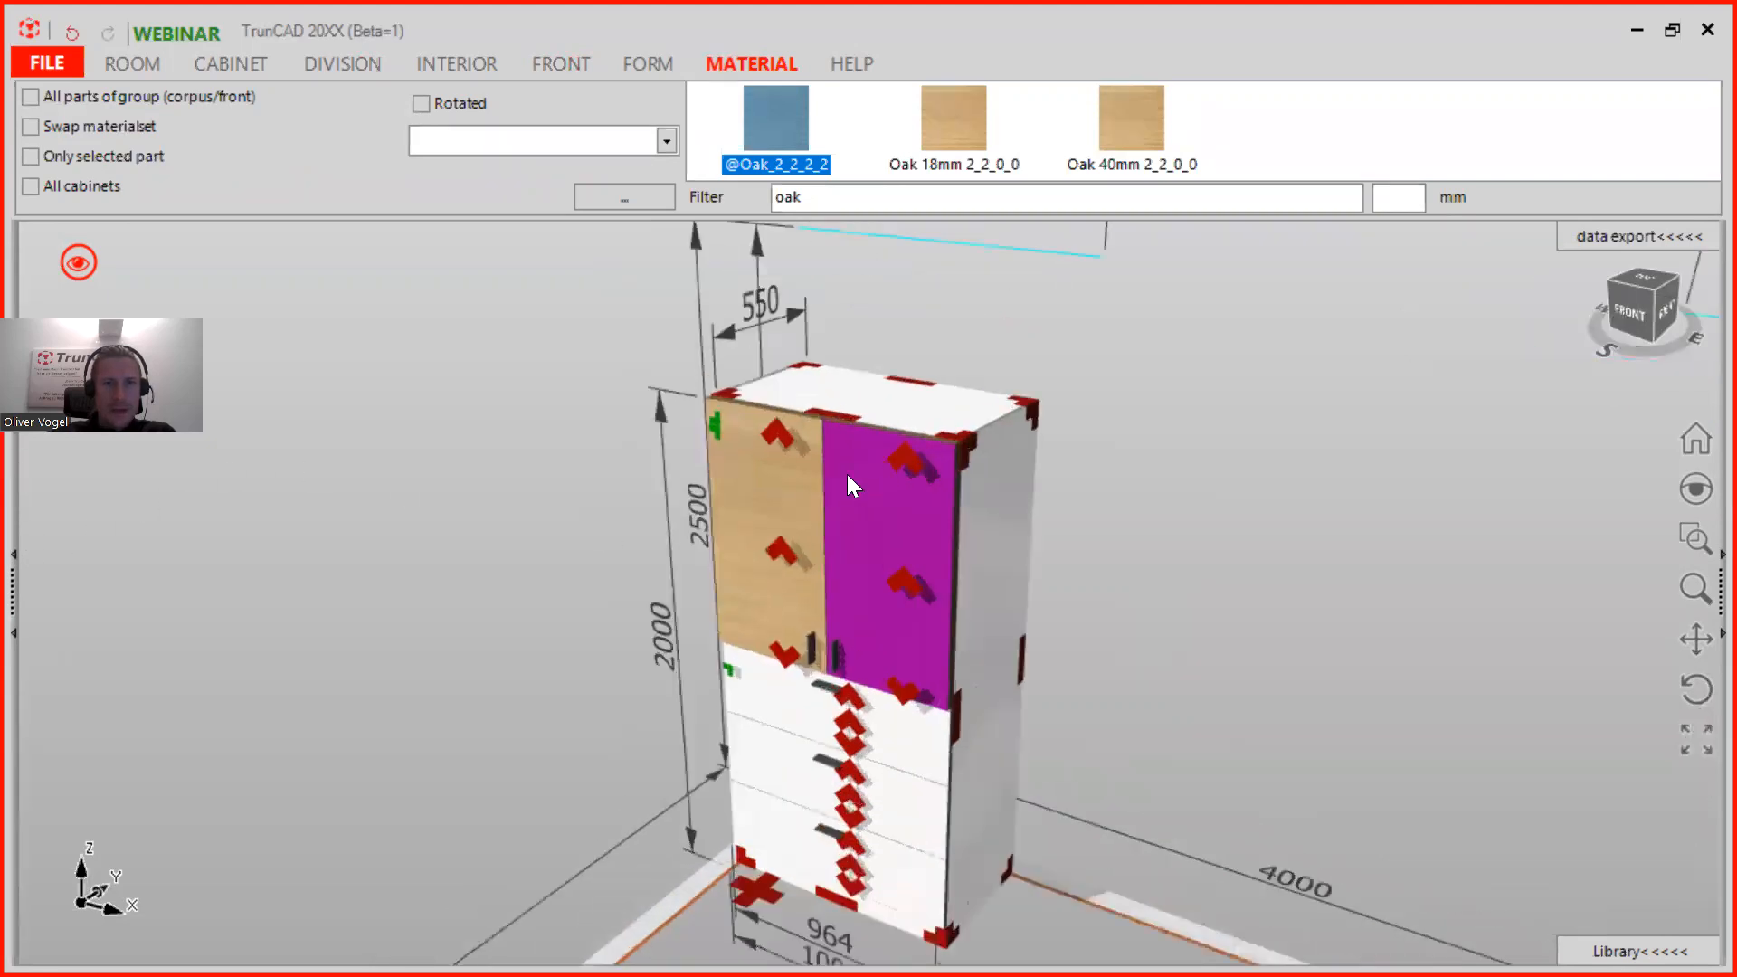
pyautogui.click(419, 104)
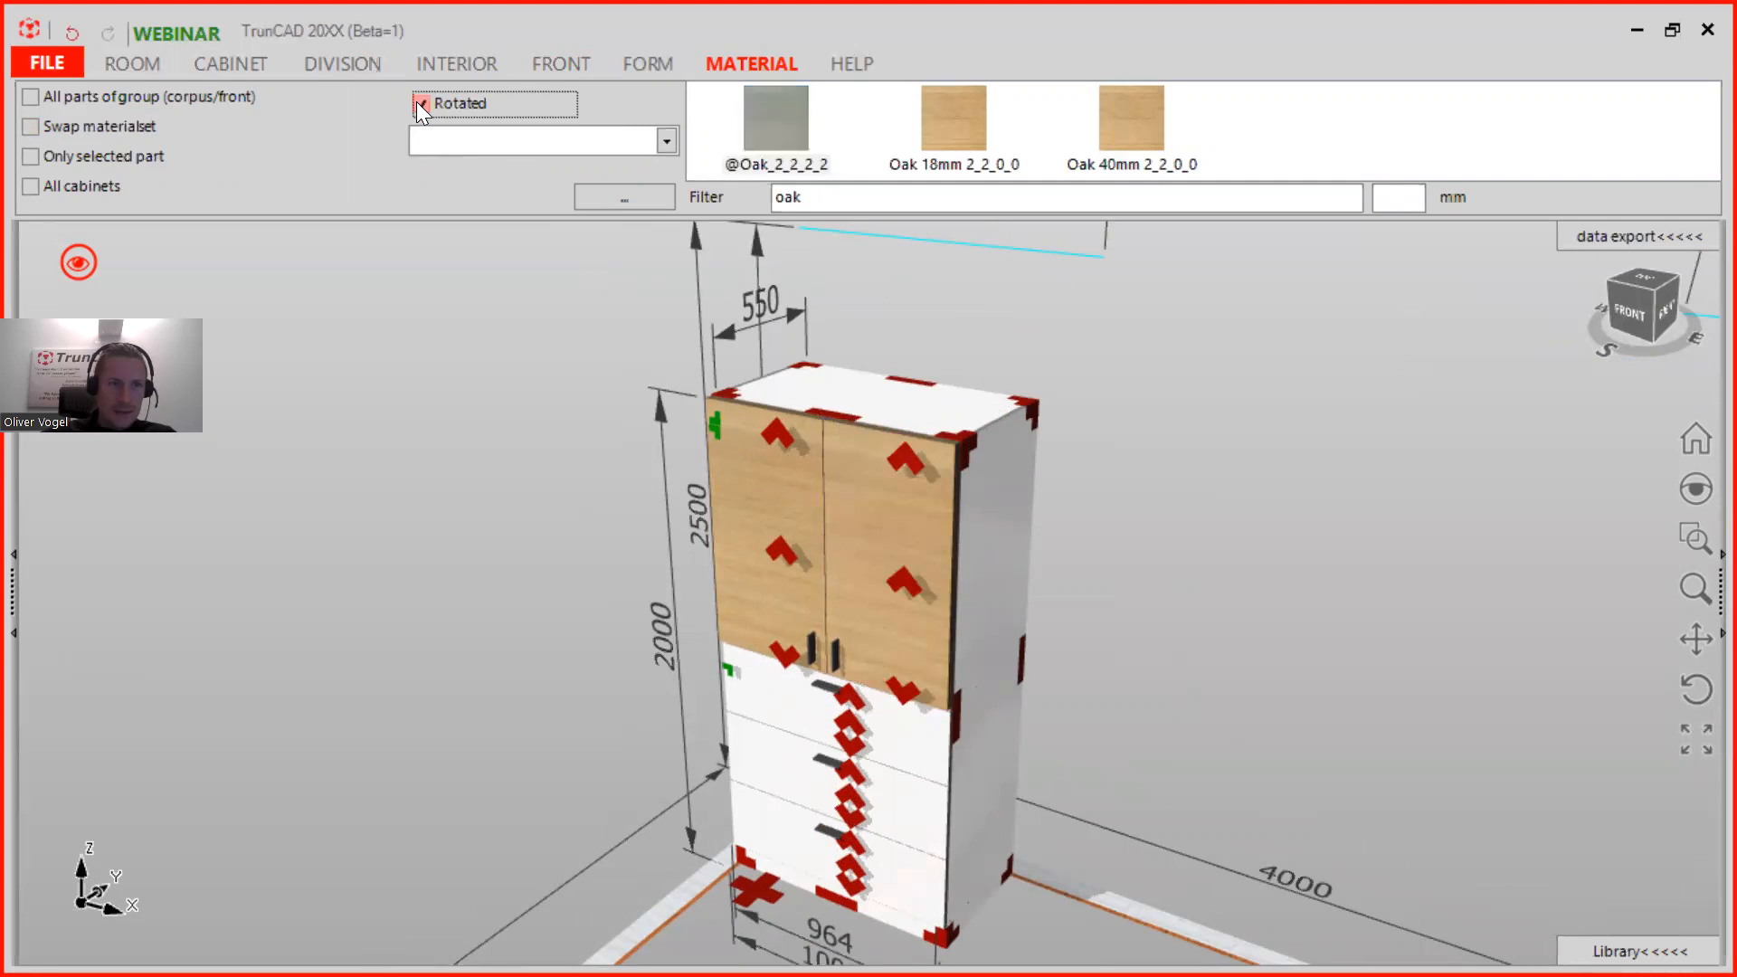
pyautogui.moveTo(769, 114); pyautogui.dragTo(865, 498)
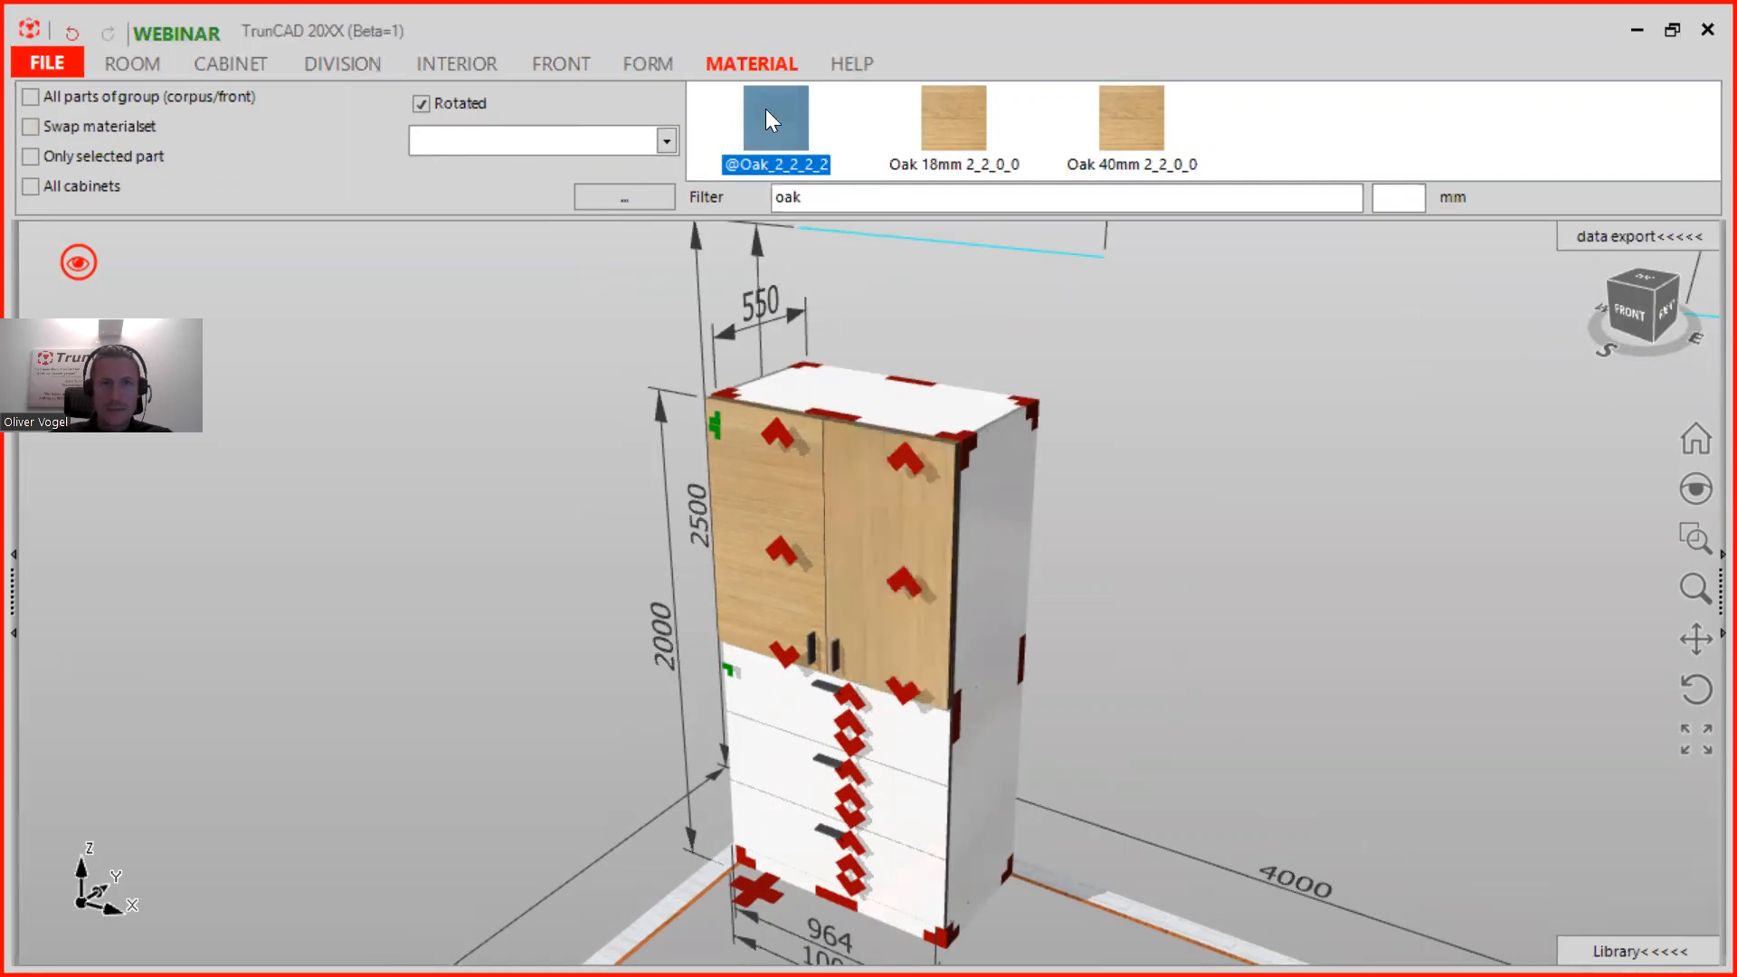
pyautogui.moveTo(784, 403); pyautogui.dragTo(787, 525)
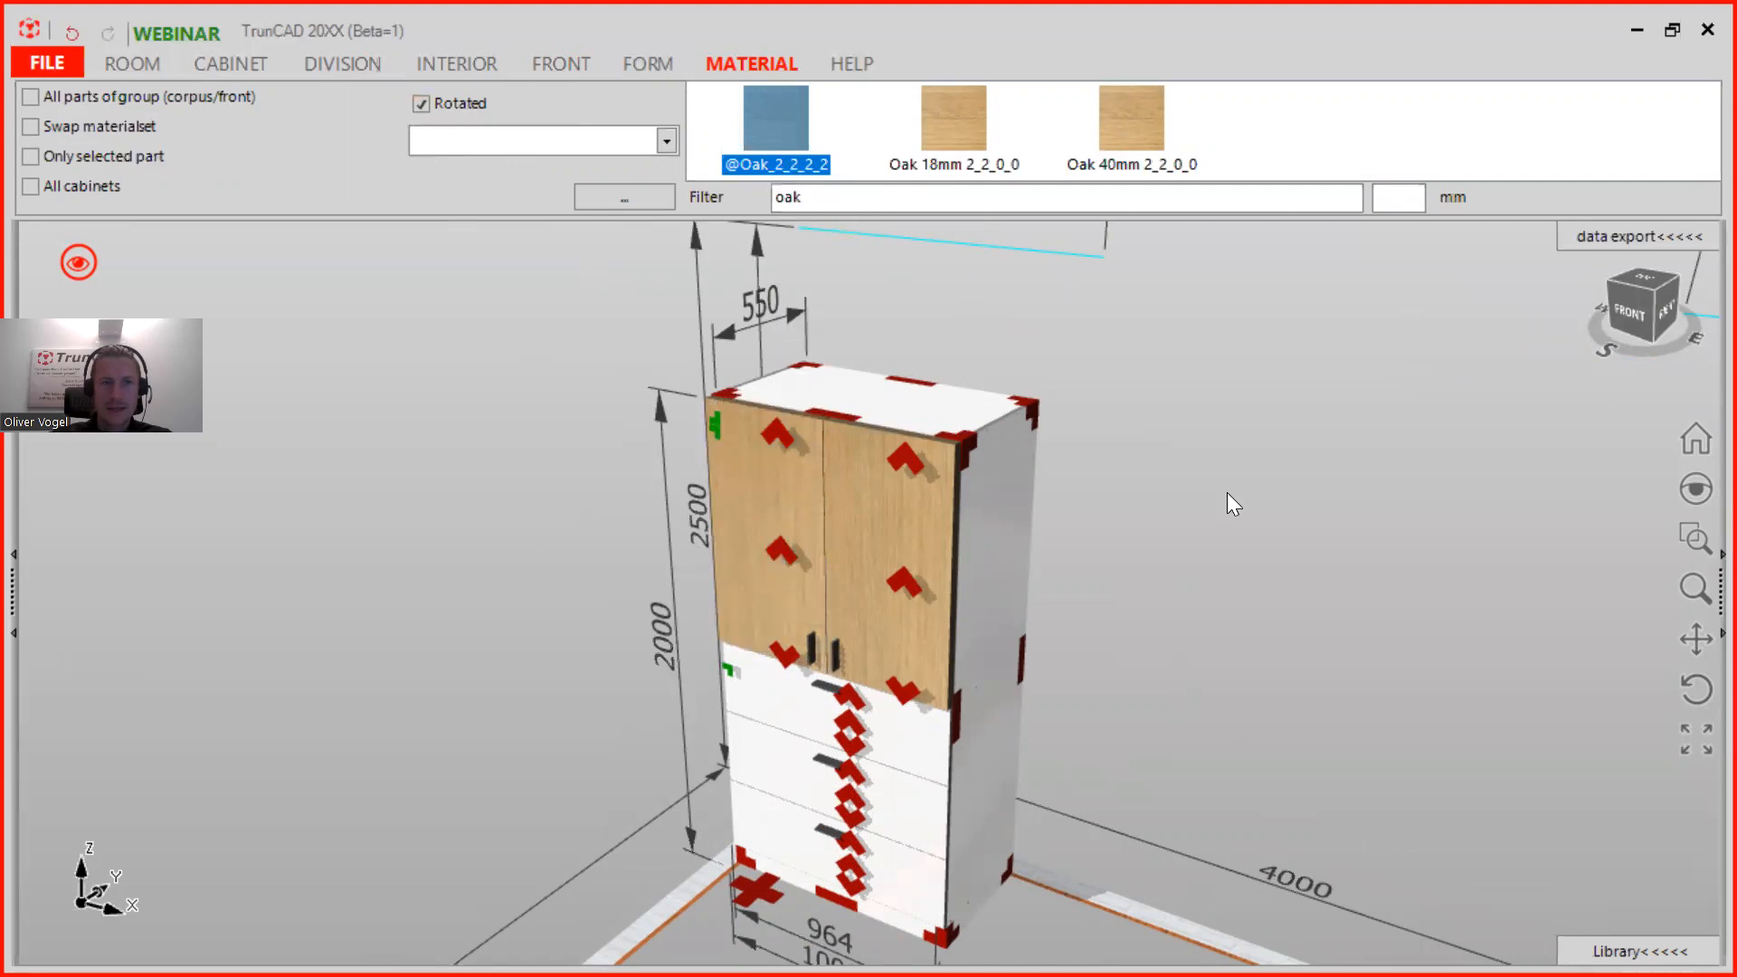
pyautogui.scroll(-2, 1326, 675)
pyautogui.moveTo(1295, 618); pyautogui.dragTo(1290, 495, button='middle')
pyautogui.moveTo(1265, 617); pyautogui.dragTo(1265, 586, button='middle')
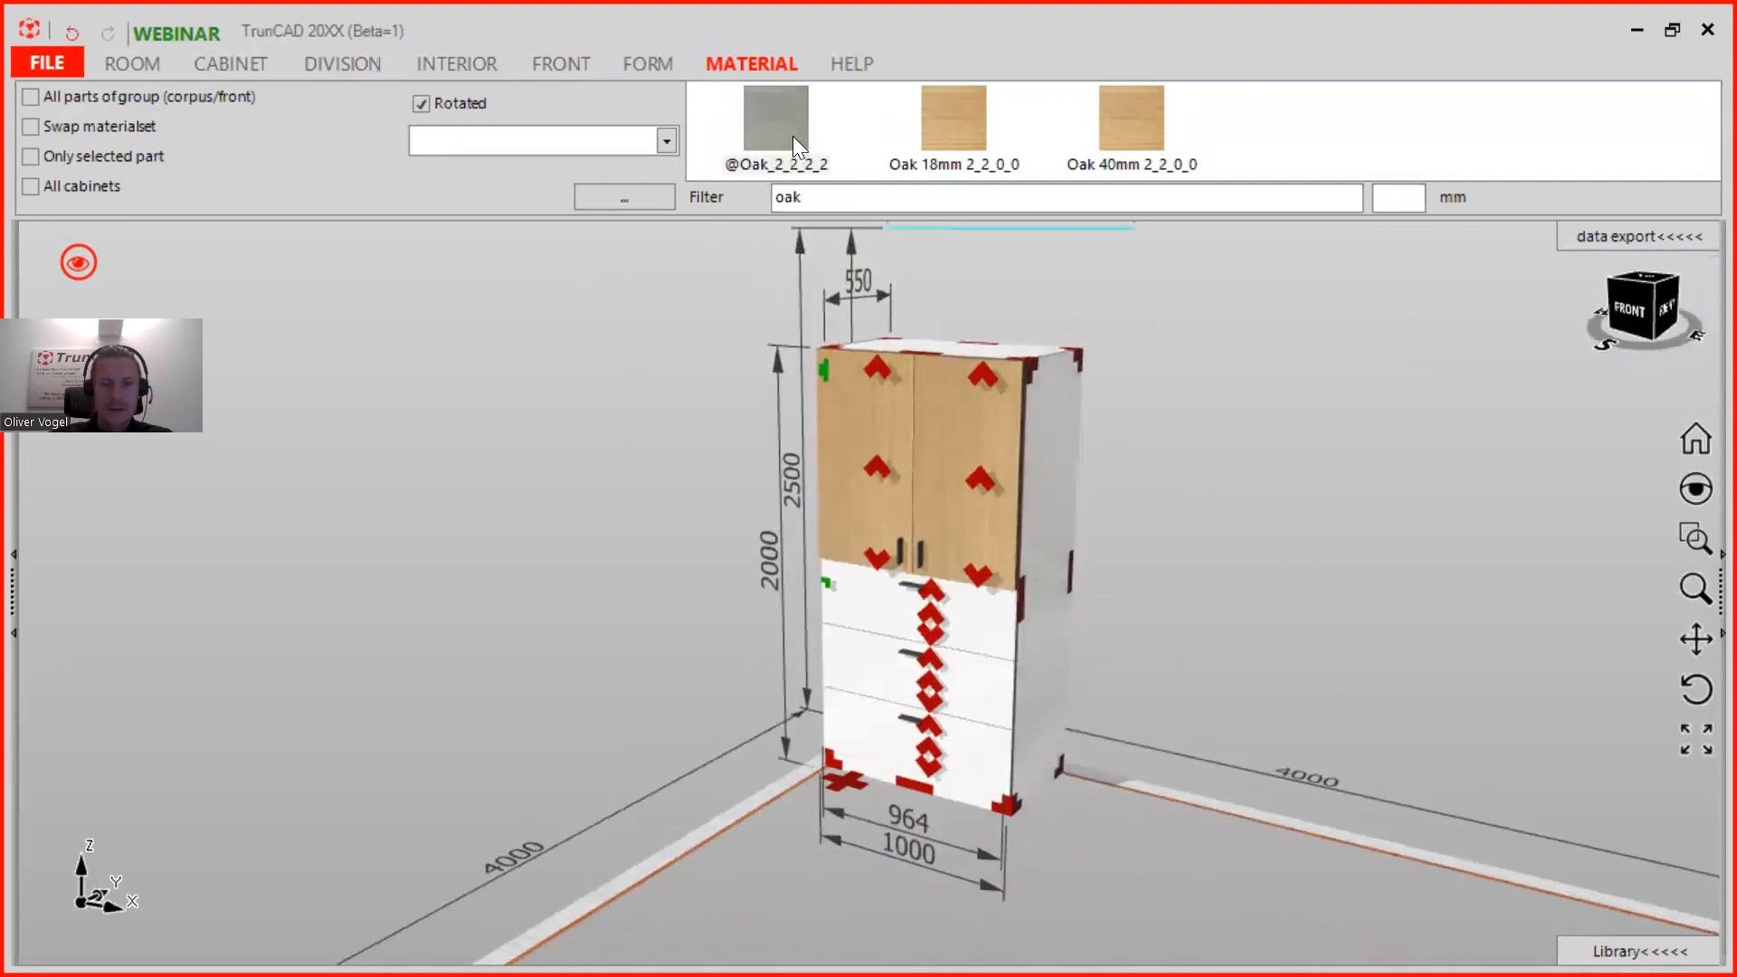
pyautogui.moveTo(781, 113); pyautogui.dragTo(980, 656)
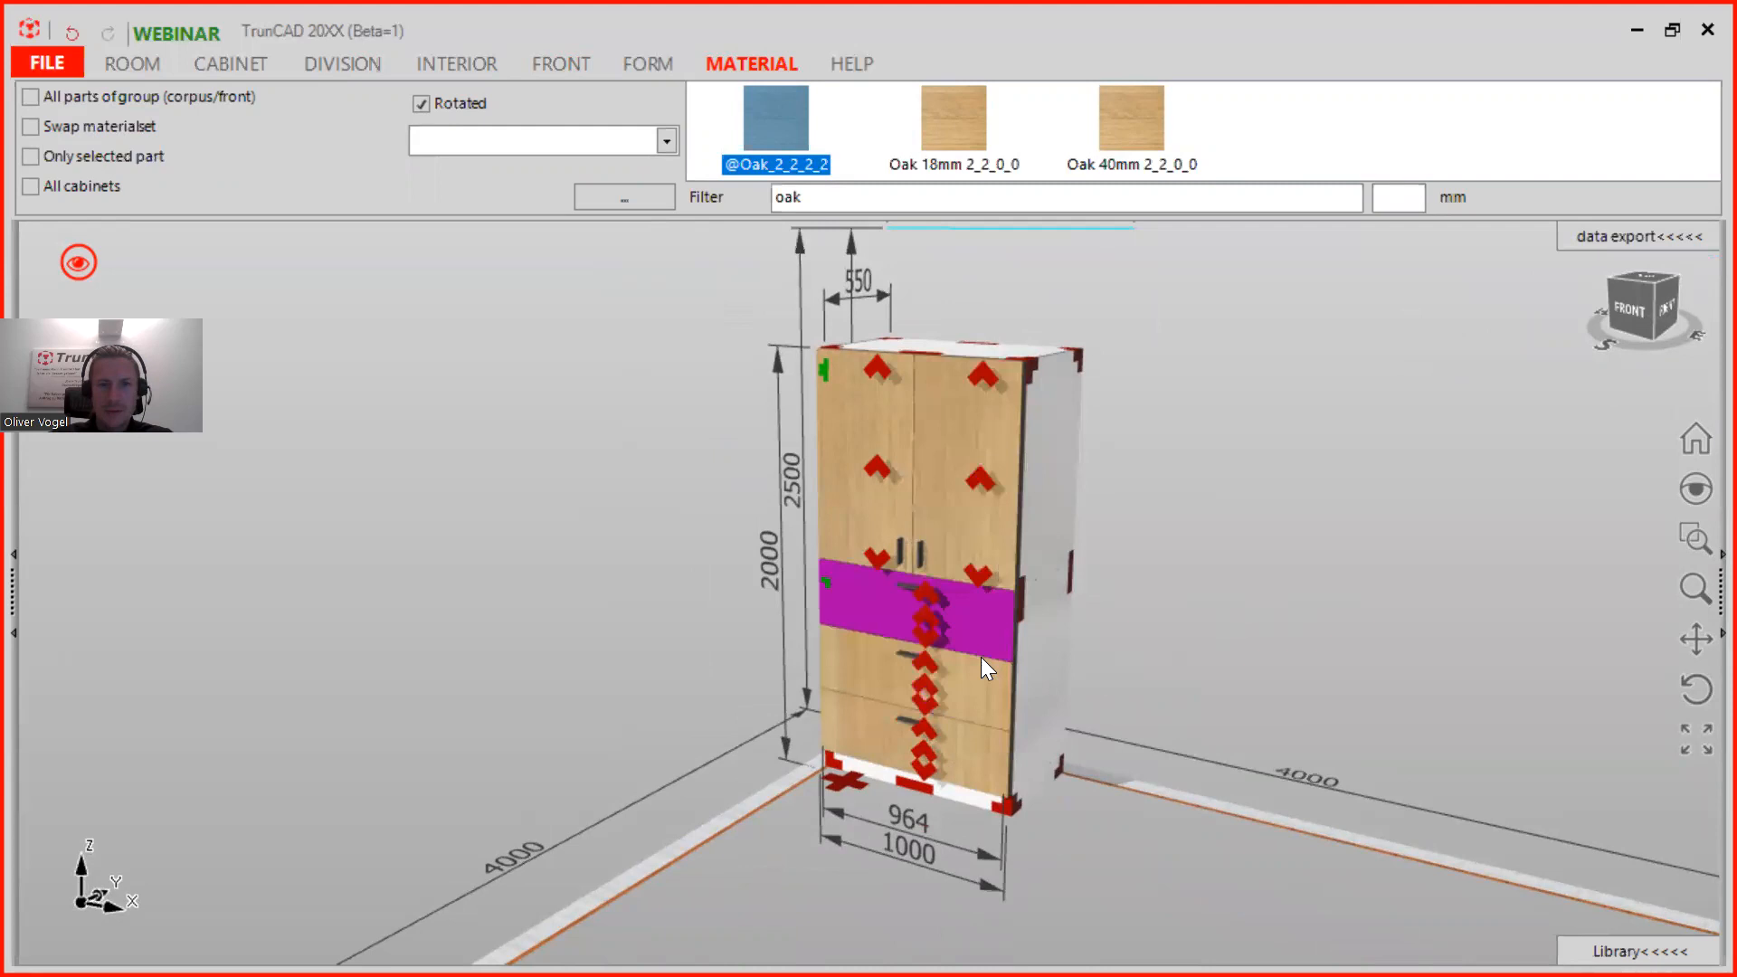
pyautogui.scroll(5, 981, 657)
pyautogui.moveTo(1063, 626); pyautogui.dragTo(1023, 592, button='middle')
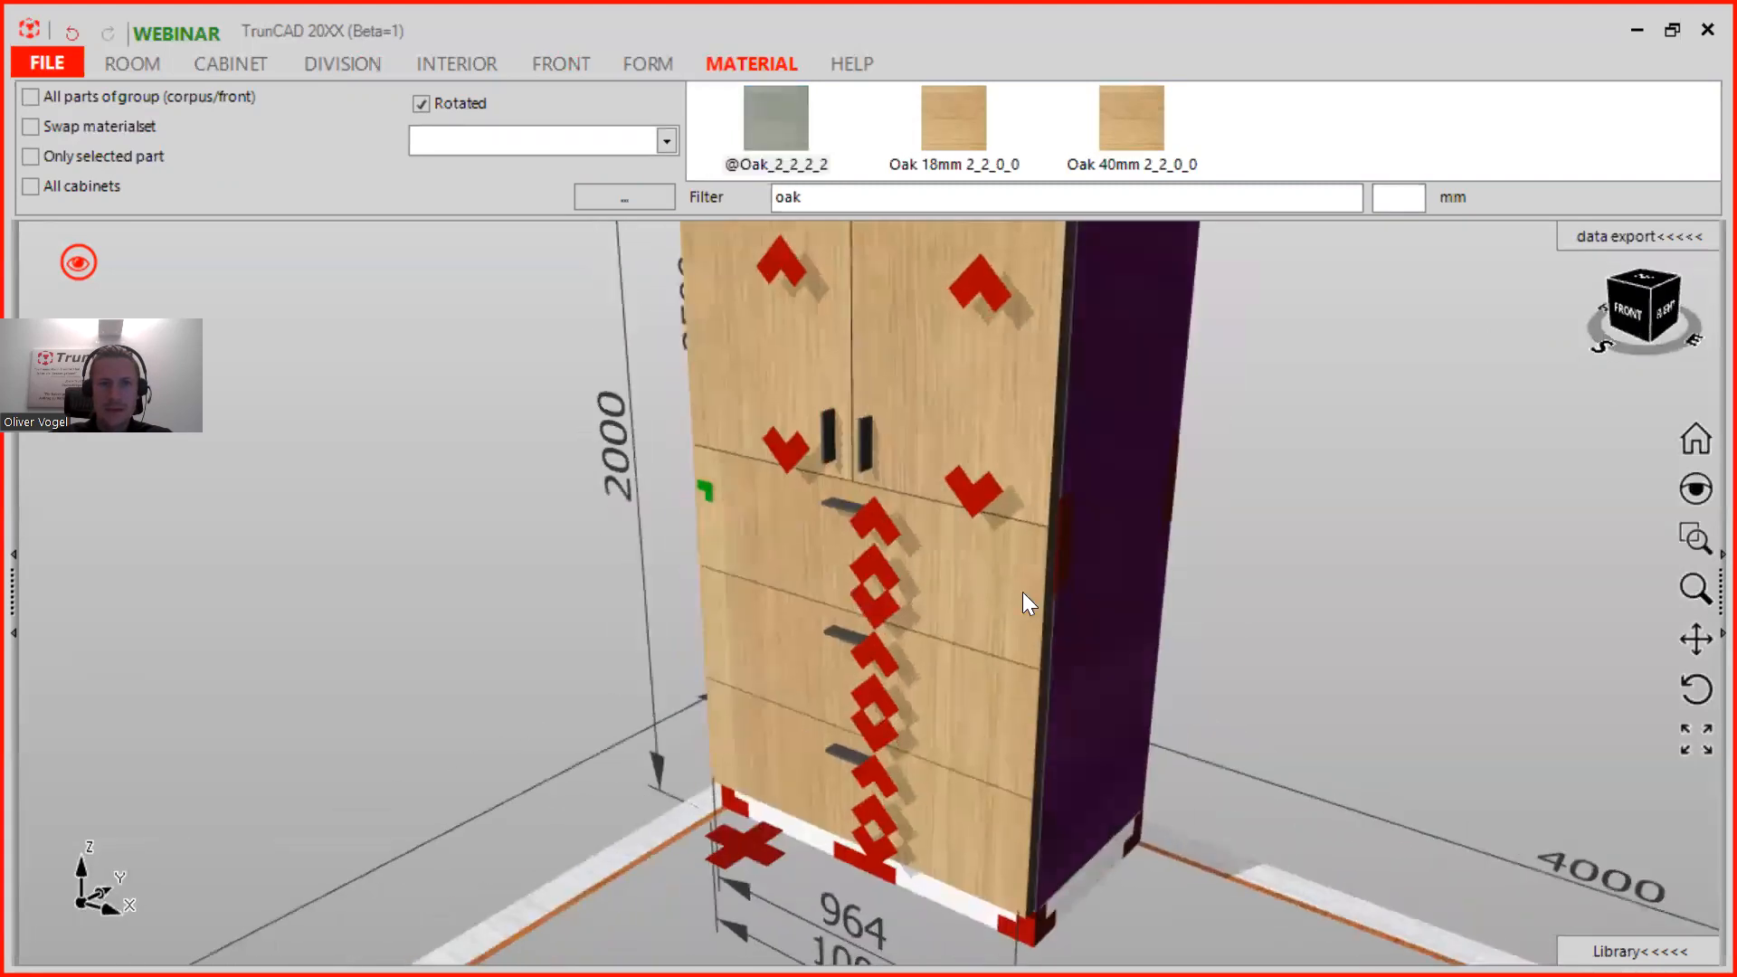
pyautogui.scroll(-5, 999, 523)
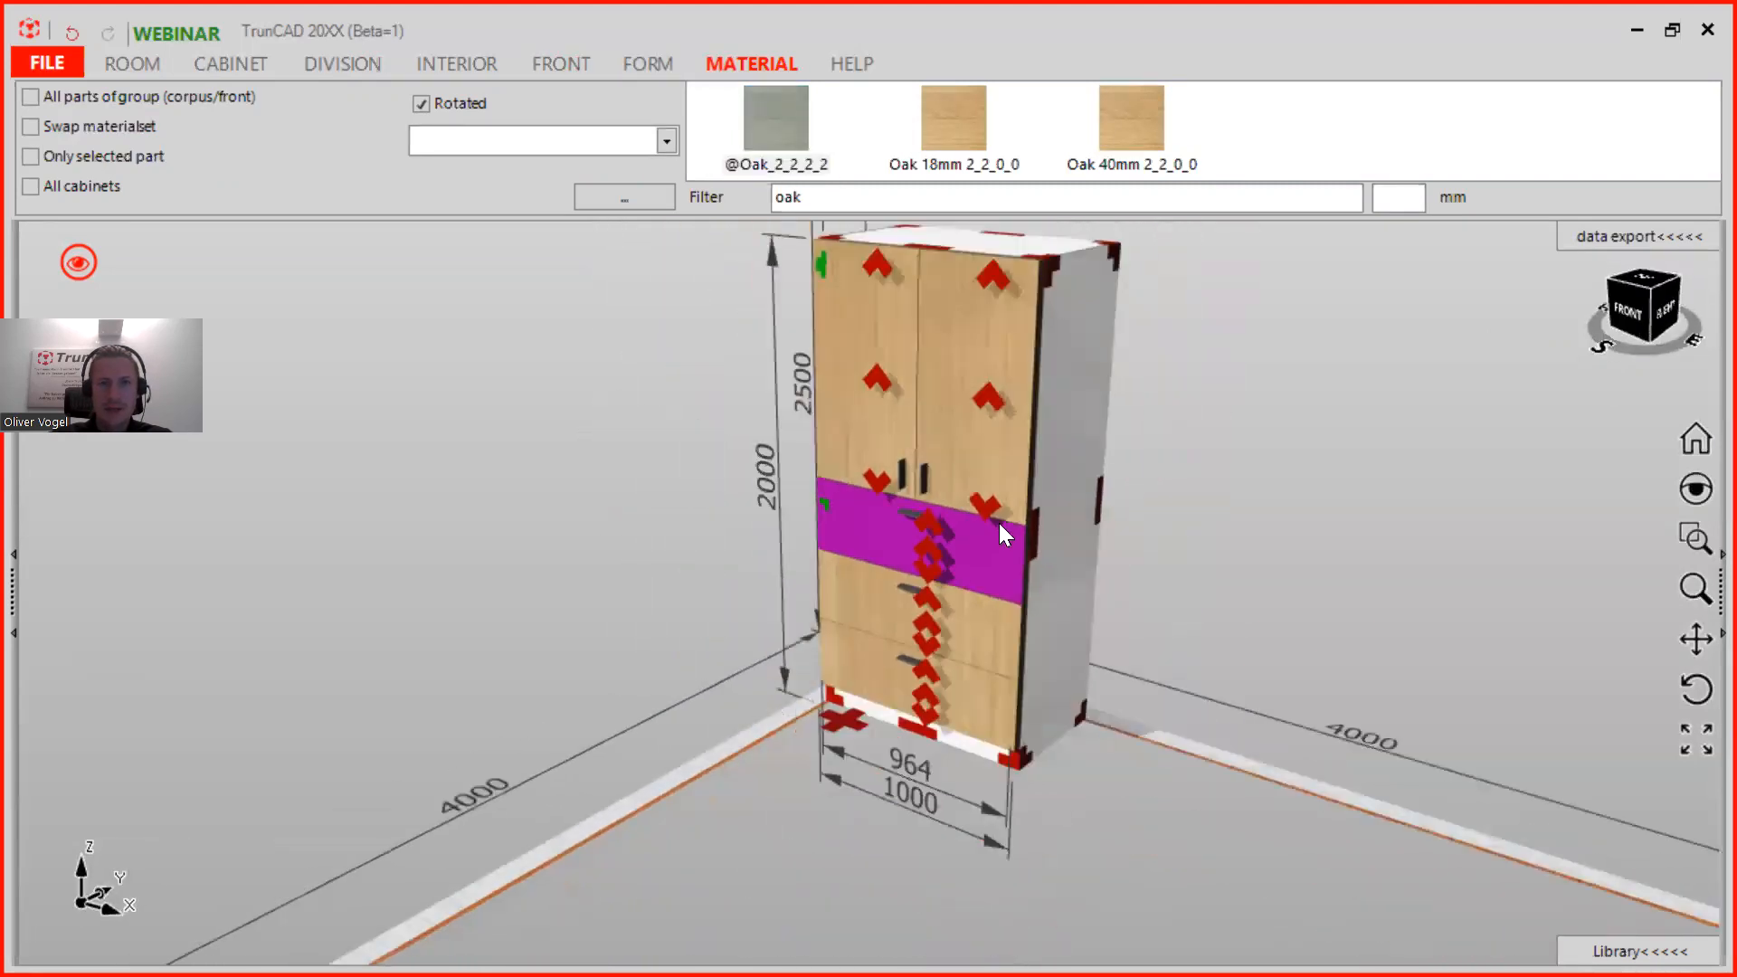
# Step: Clear the oak filter from the material list and turn on applying materials to all parts of the group
pyautogui.moveTo(841, 361); pyautogui.dragTo(914, 208, button='middle')
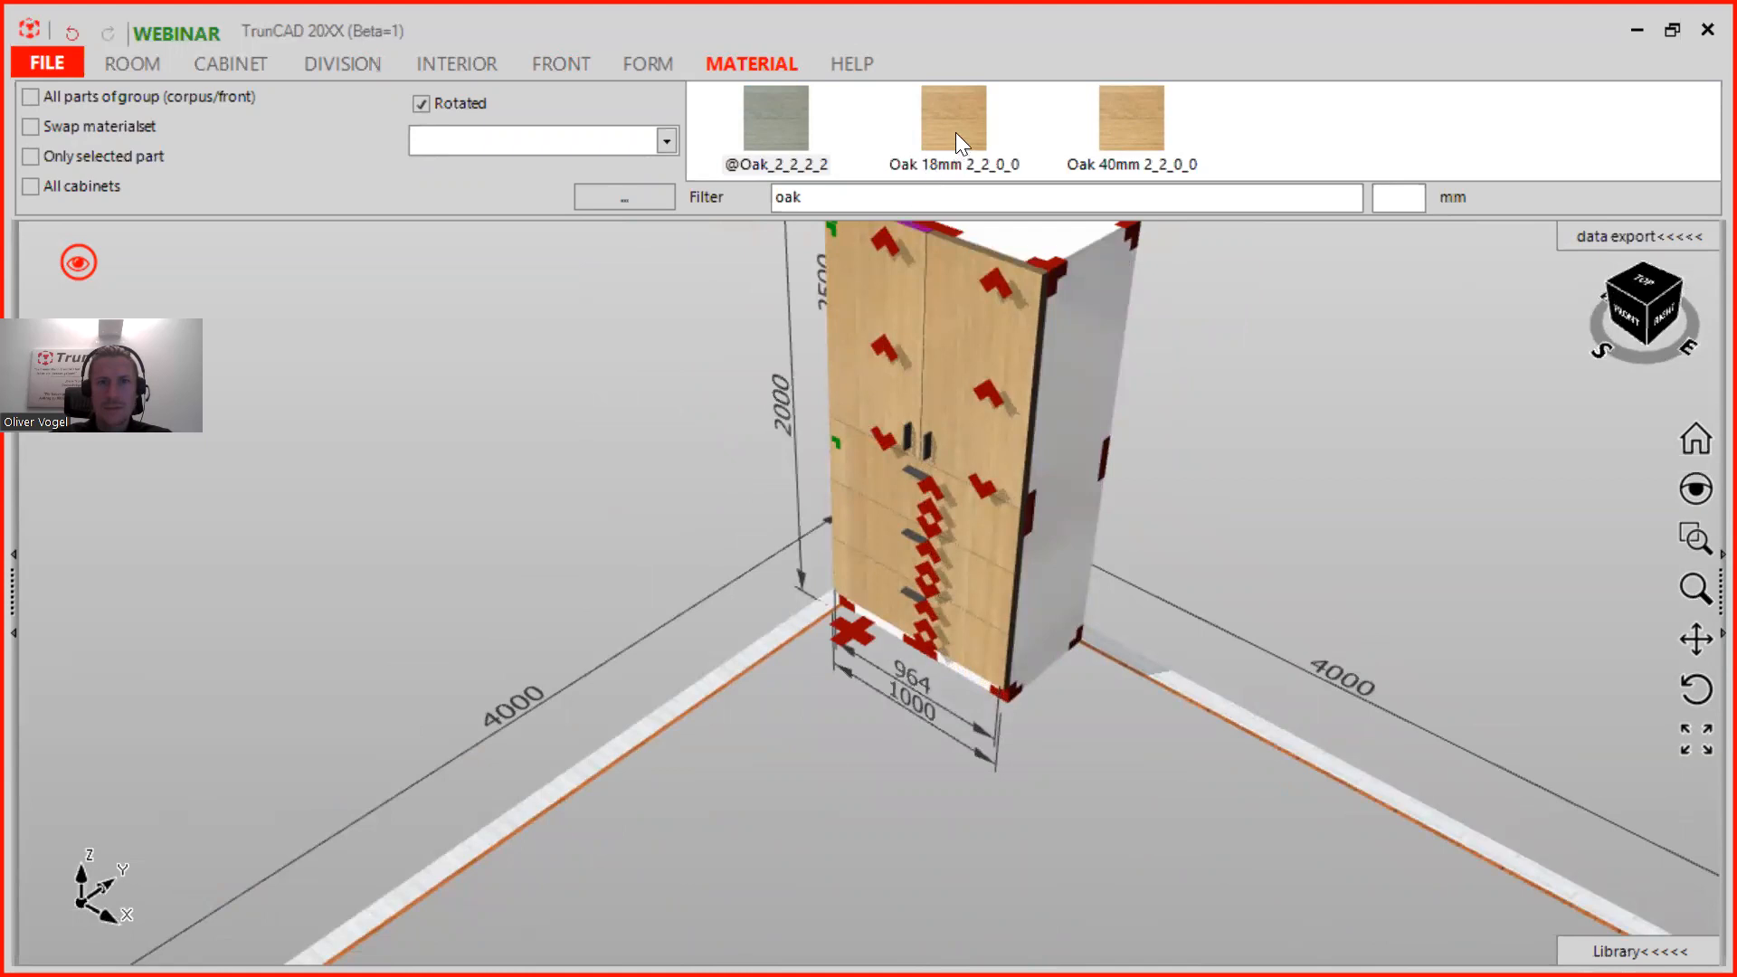
pyautogui.moveTo(963, 97); pyautogui.dragTo(921, 101)
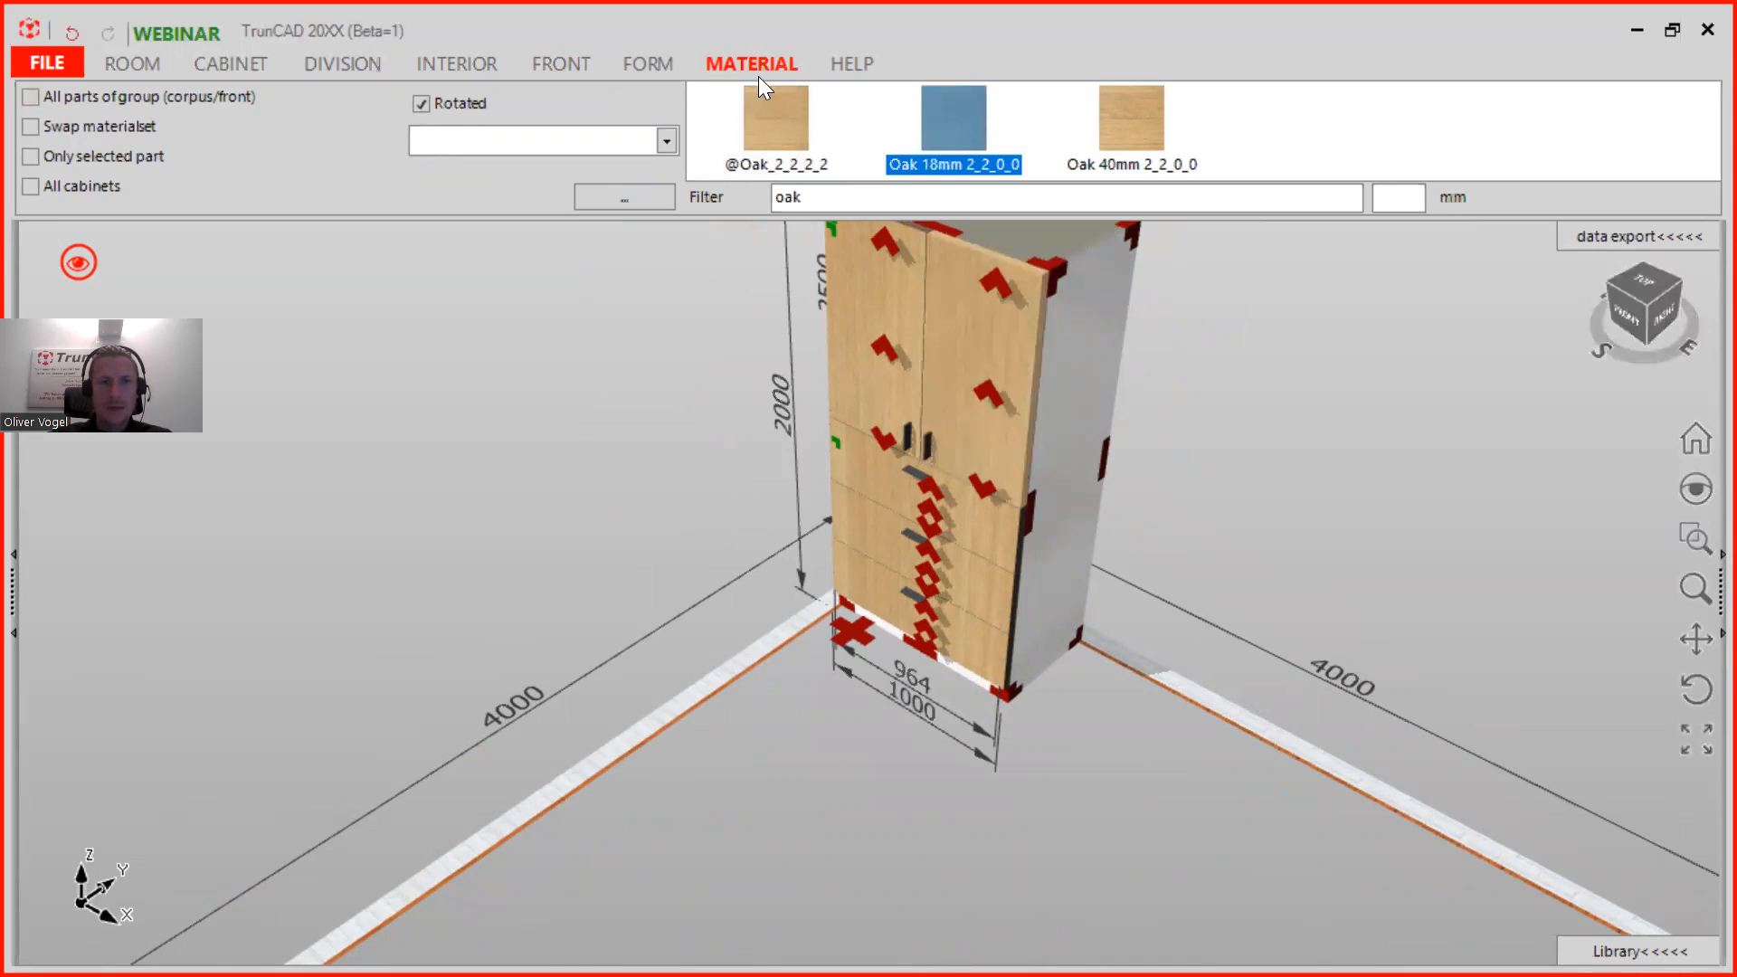
pyautogui.doubleClick(838, 205)
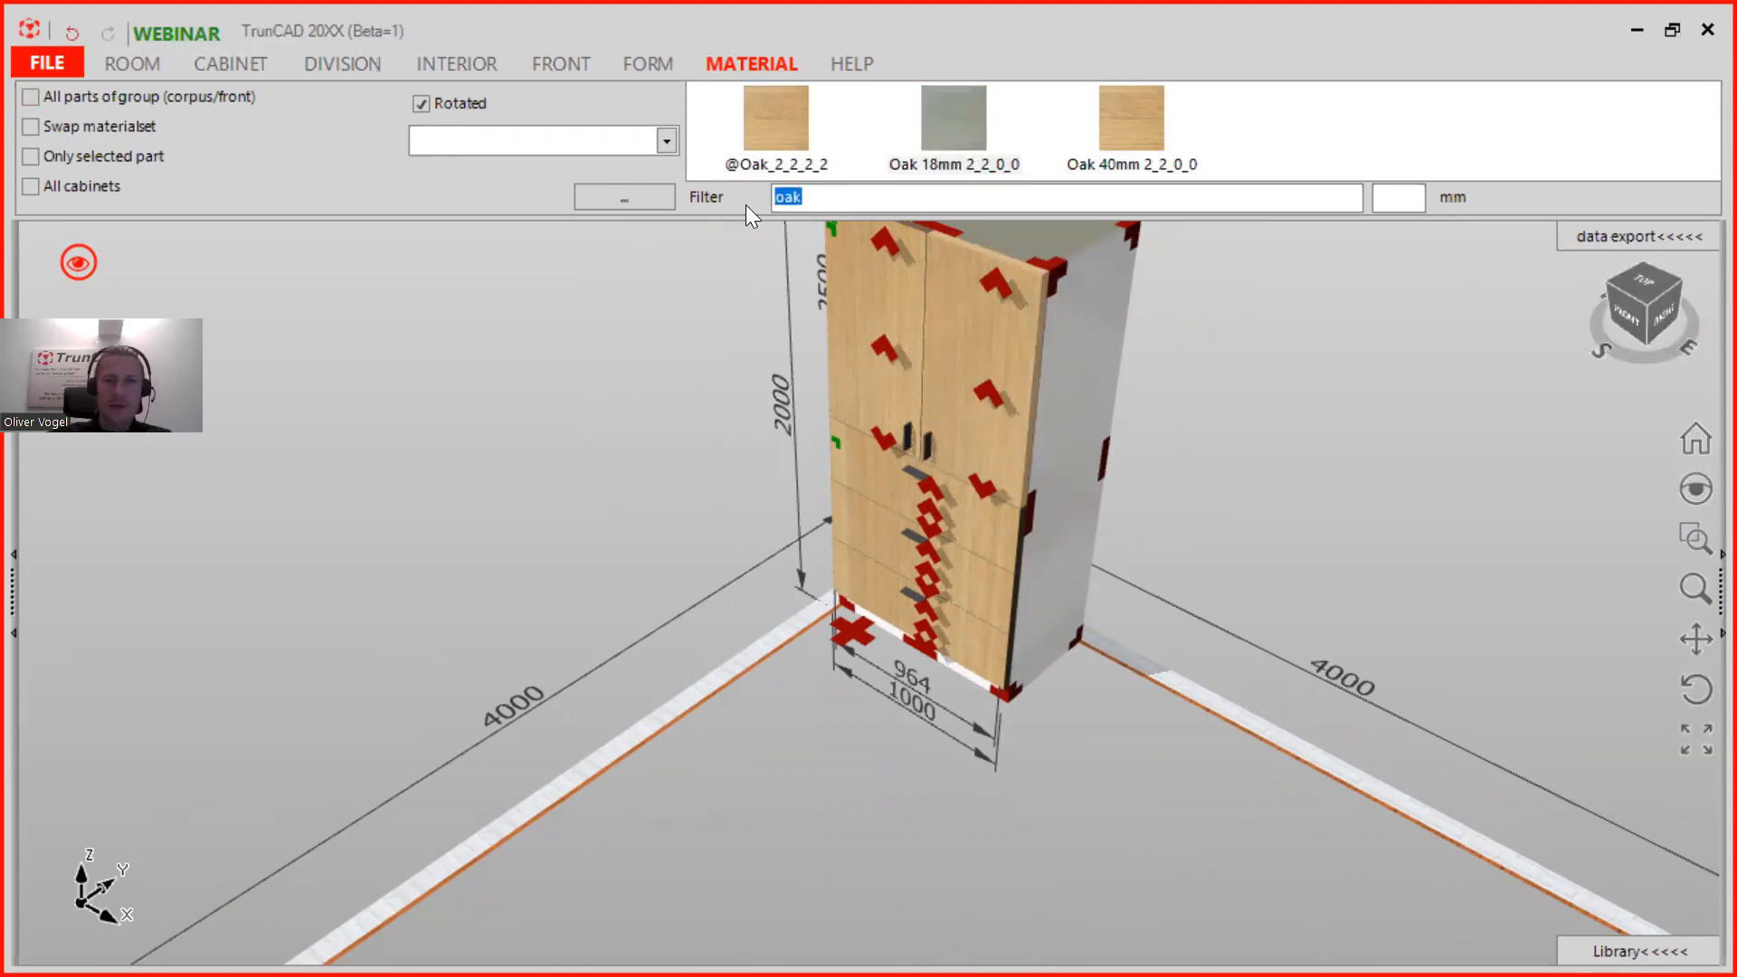
pyautogui.press('BackSpace')
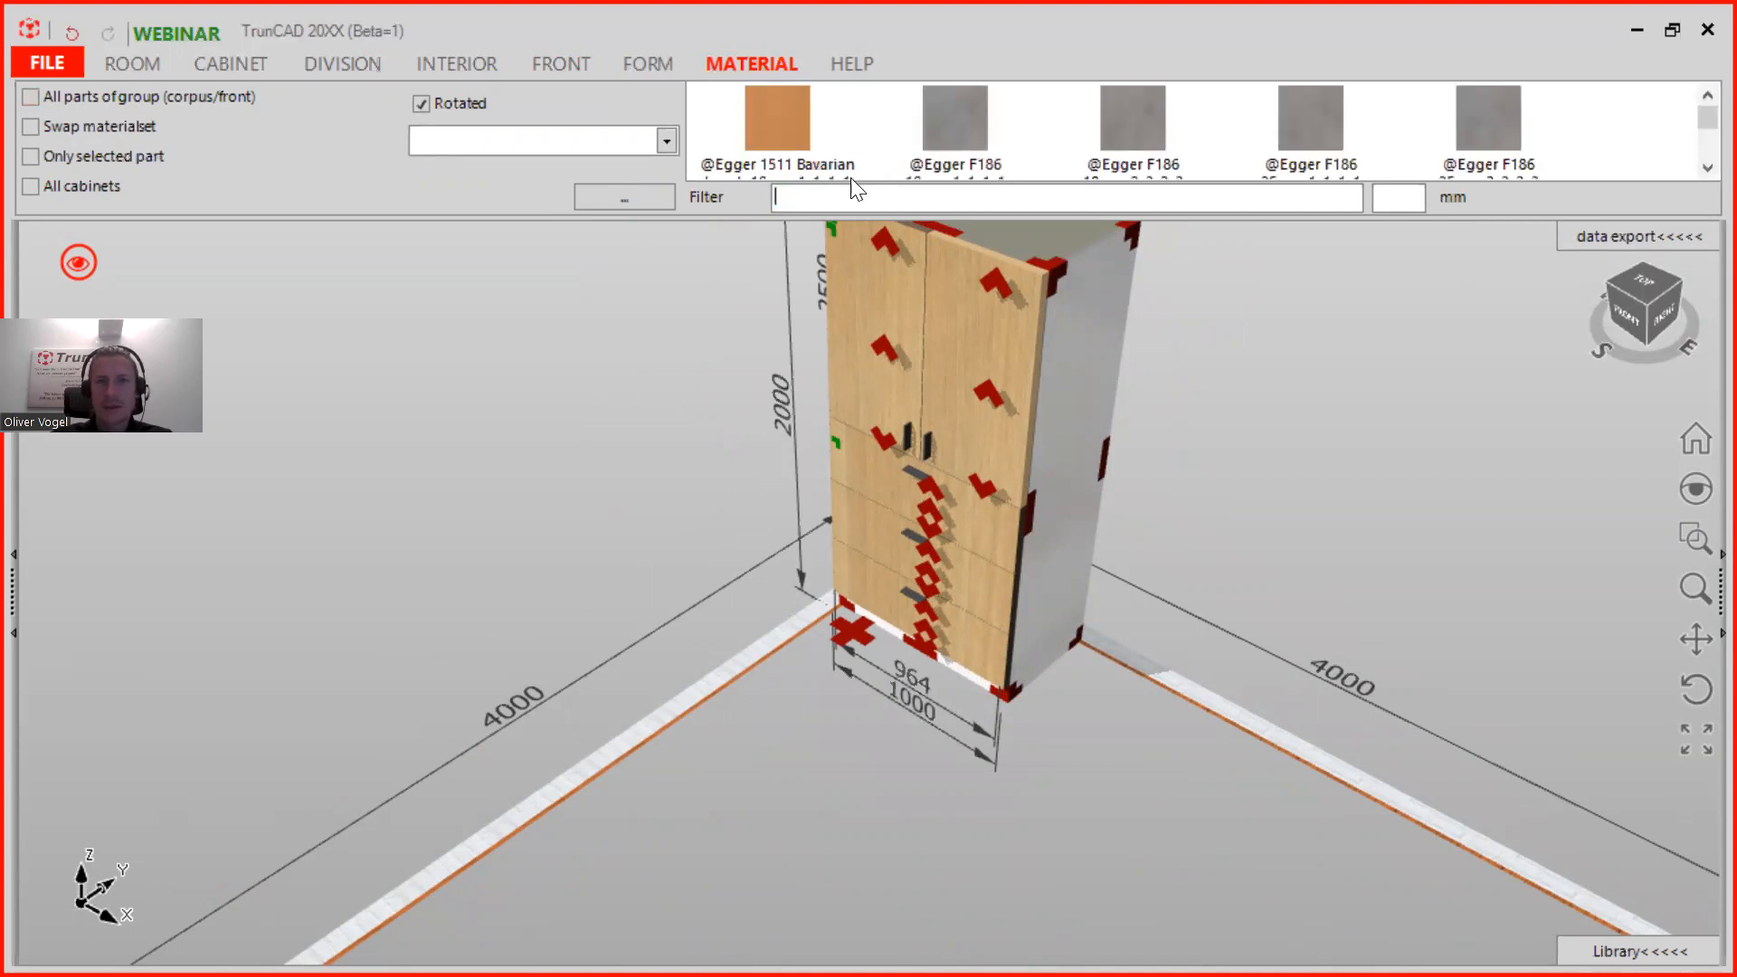
pyautogui.scroll(-1, 871, 159)
pyautogui.scroll(1, 864, 158)
pyautogui.scroll(-1, 826, 136)
pyautogui.scroll(1, 825, 134)
pyautogui.click(34, 95)
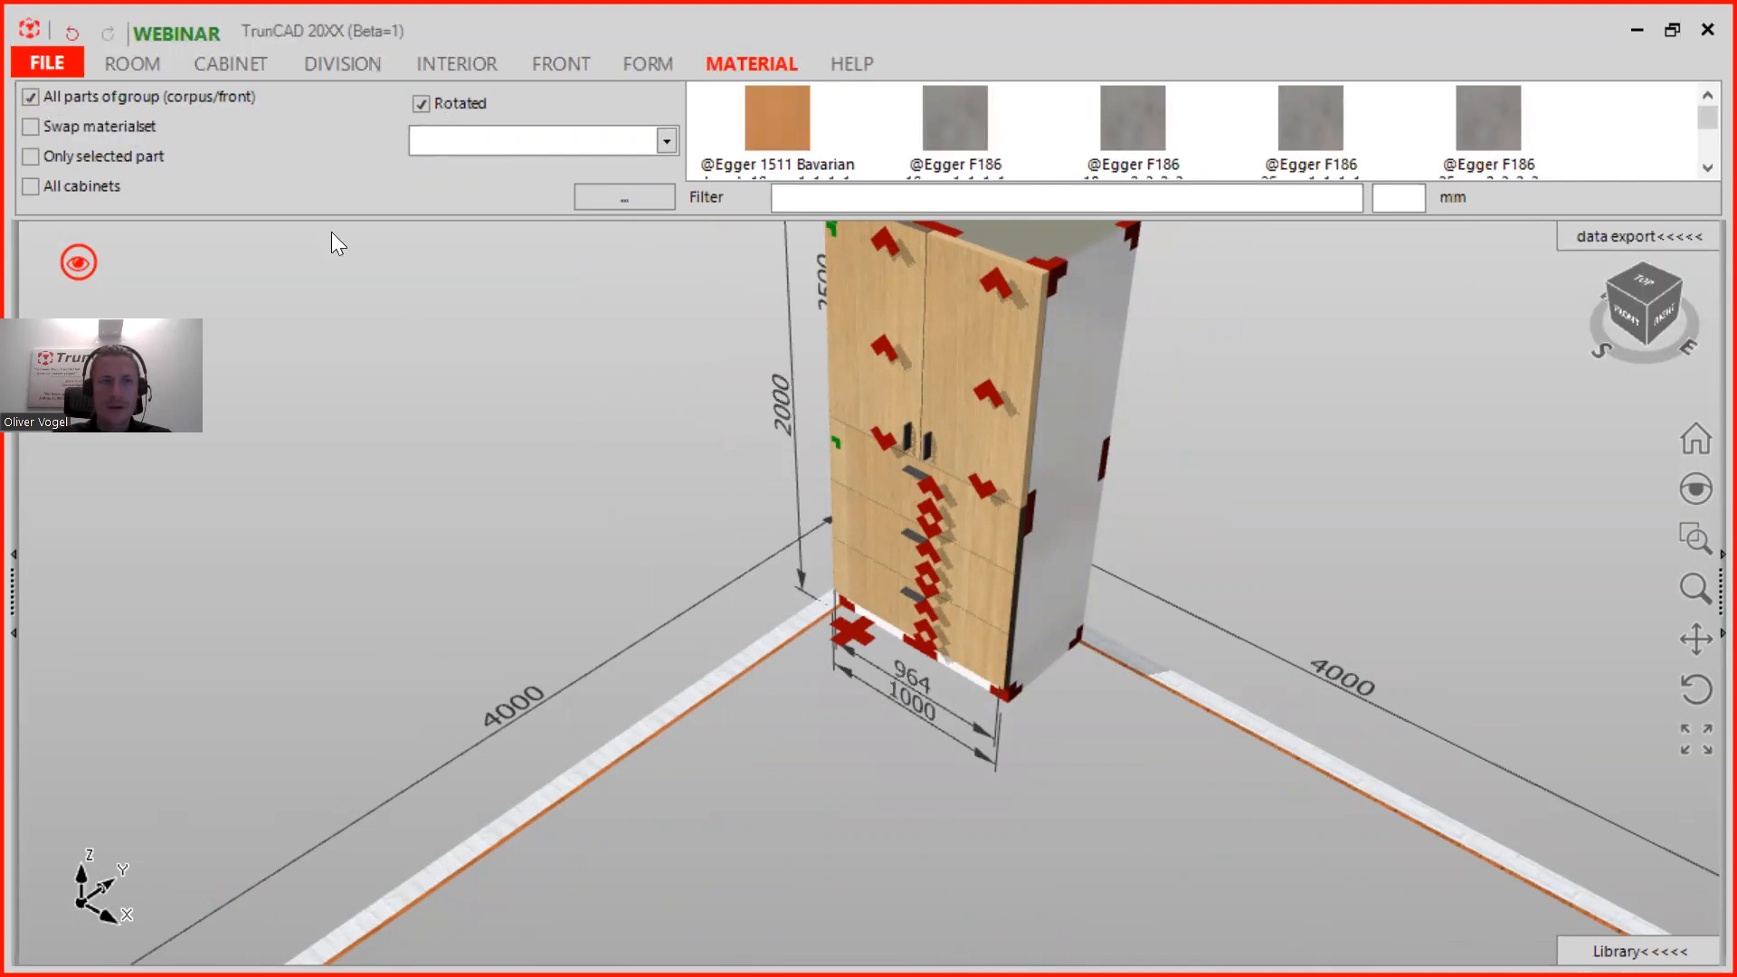
# Step: Filter the material list to a thickness of 18 mm
pyautogui.scroll(-1, 1187, 440)
pyautogui.moveTo(1187, 440); pyautogui.dragTo(1199, 548, button='middle')
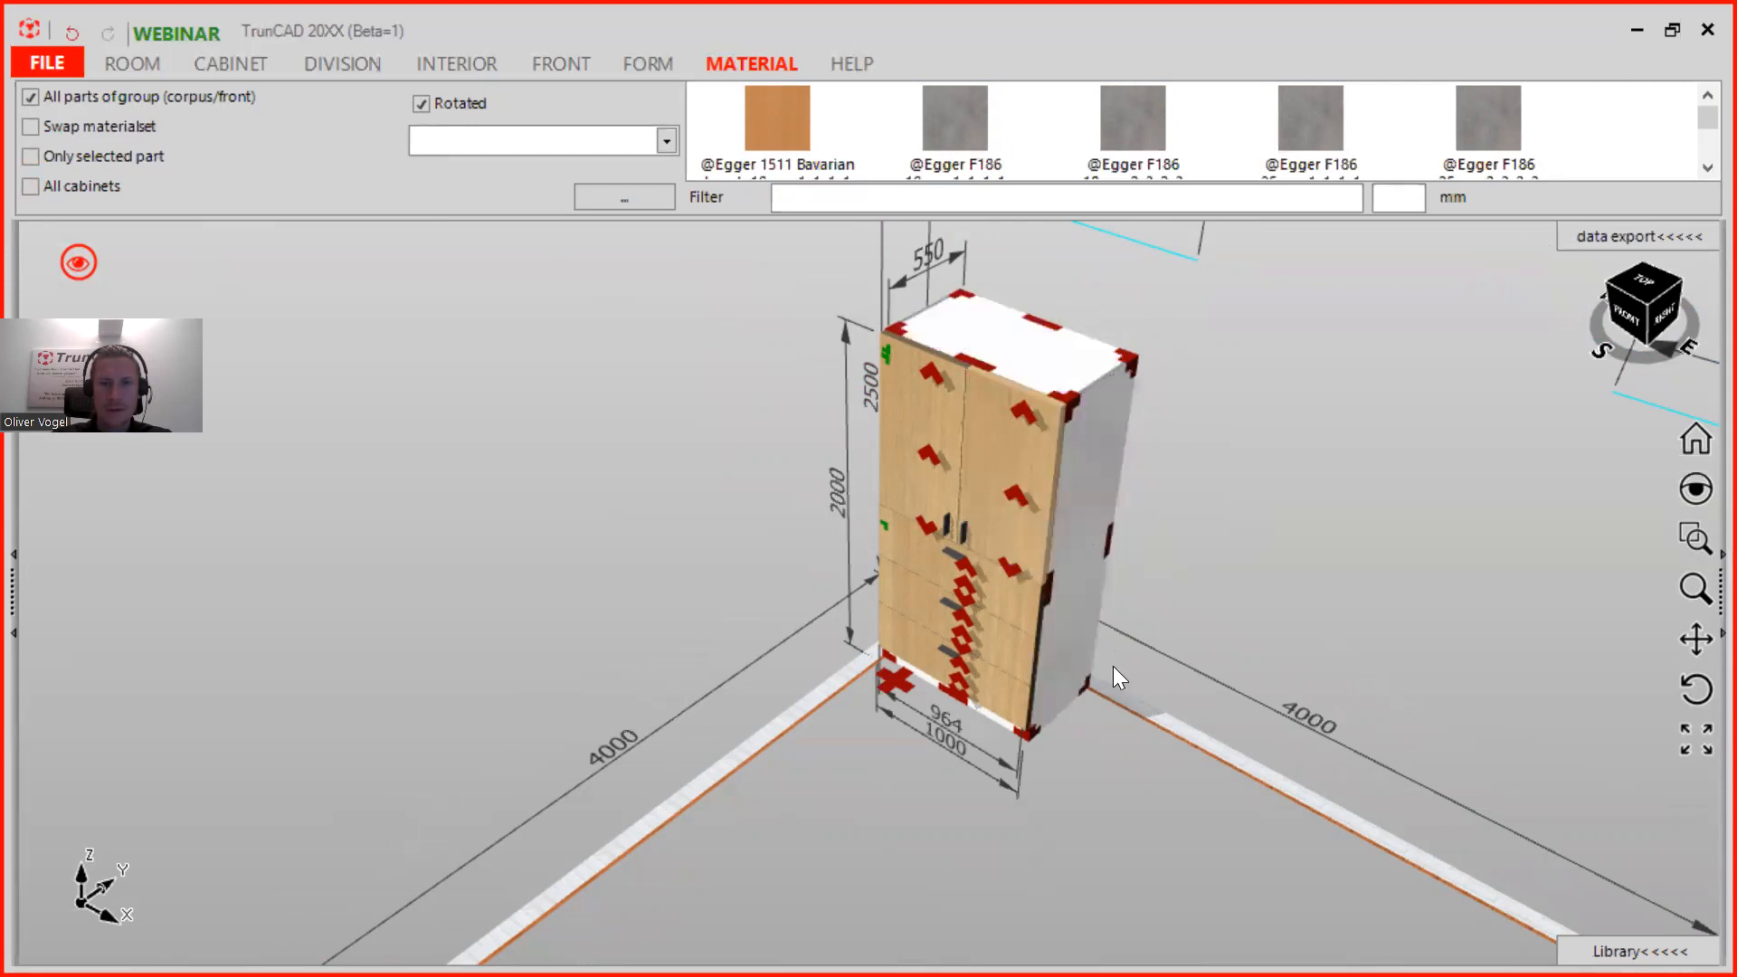
pyautogui.moveTo(1113, 702); pyautogui.dragTo(1276, 525, button='middle')
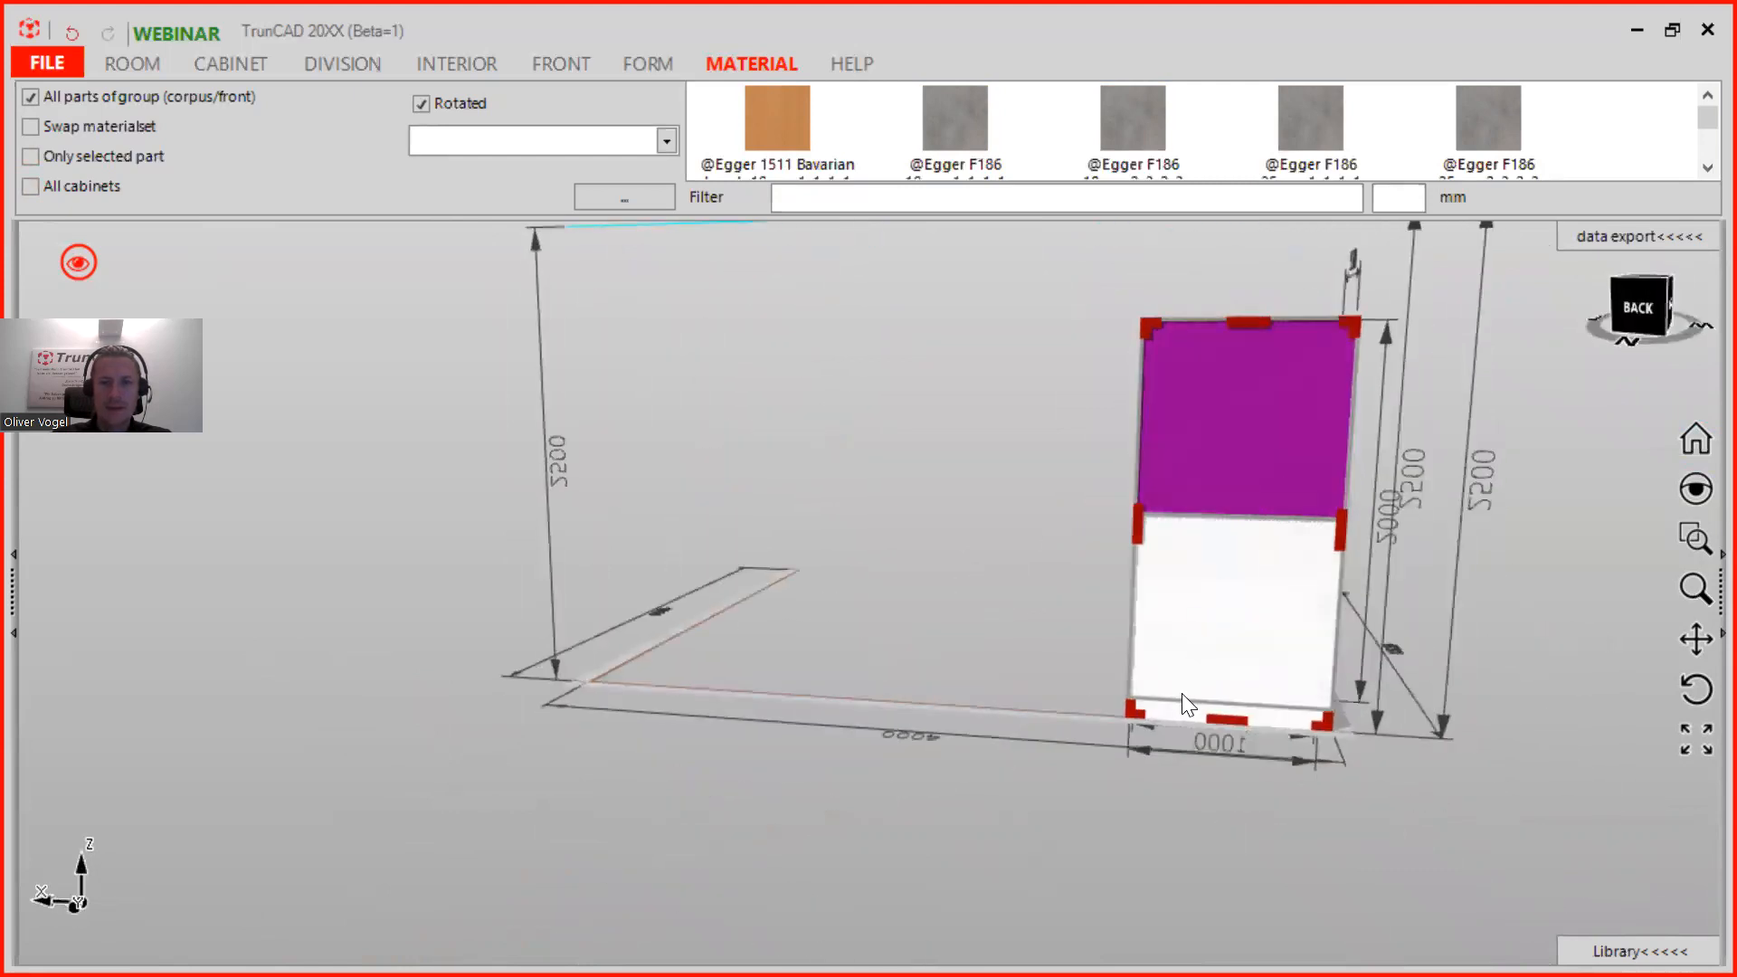
pyautogui.click(221, 62)
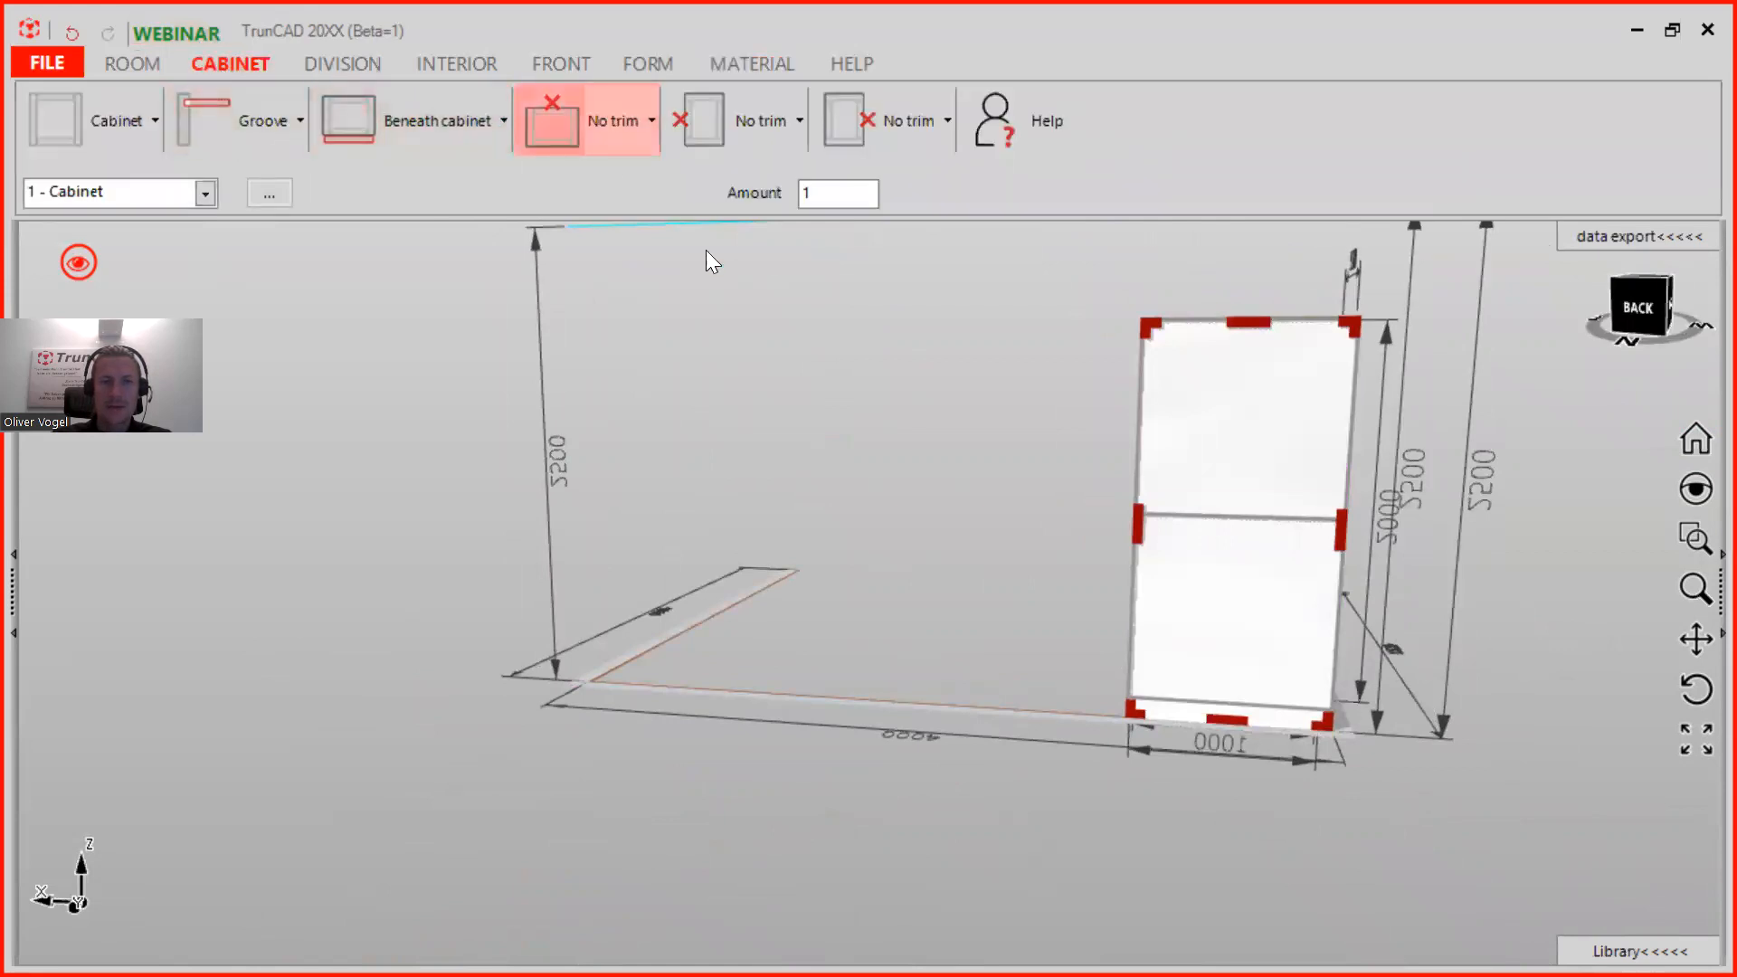
pyautogui.moveTo(1034, 474); pyautogui.dragTo(1515, 501)
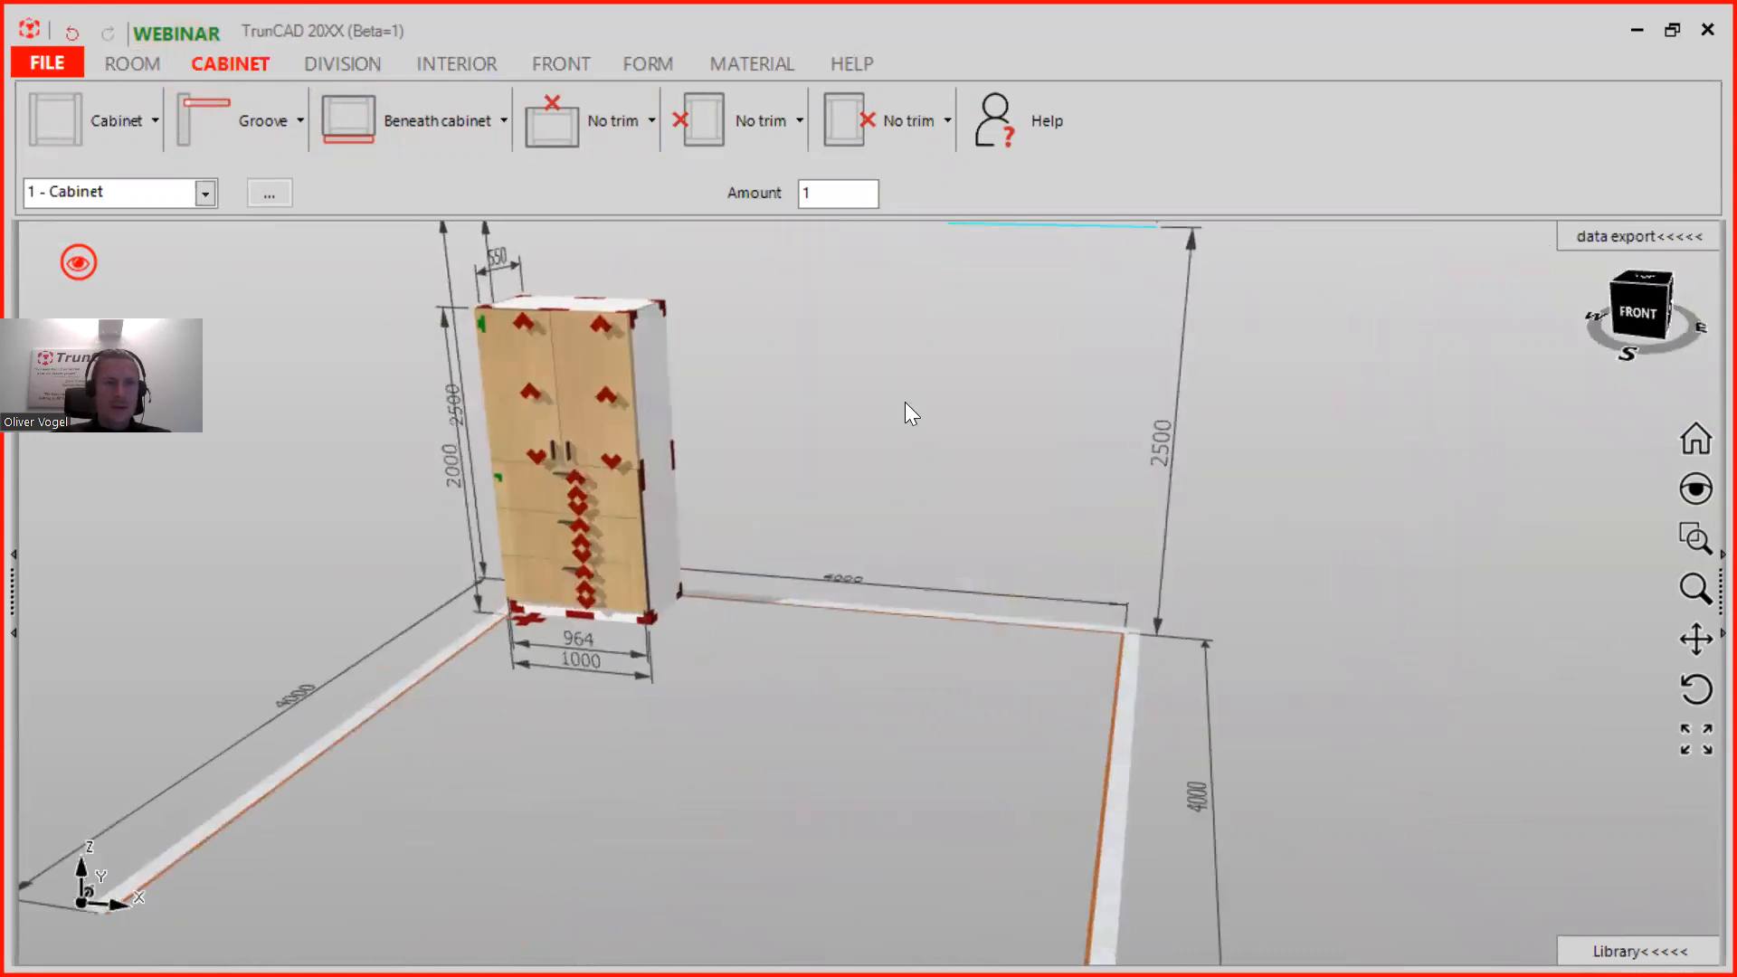
pyautogui.click(751, 69)
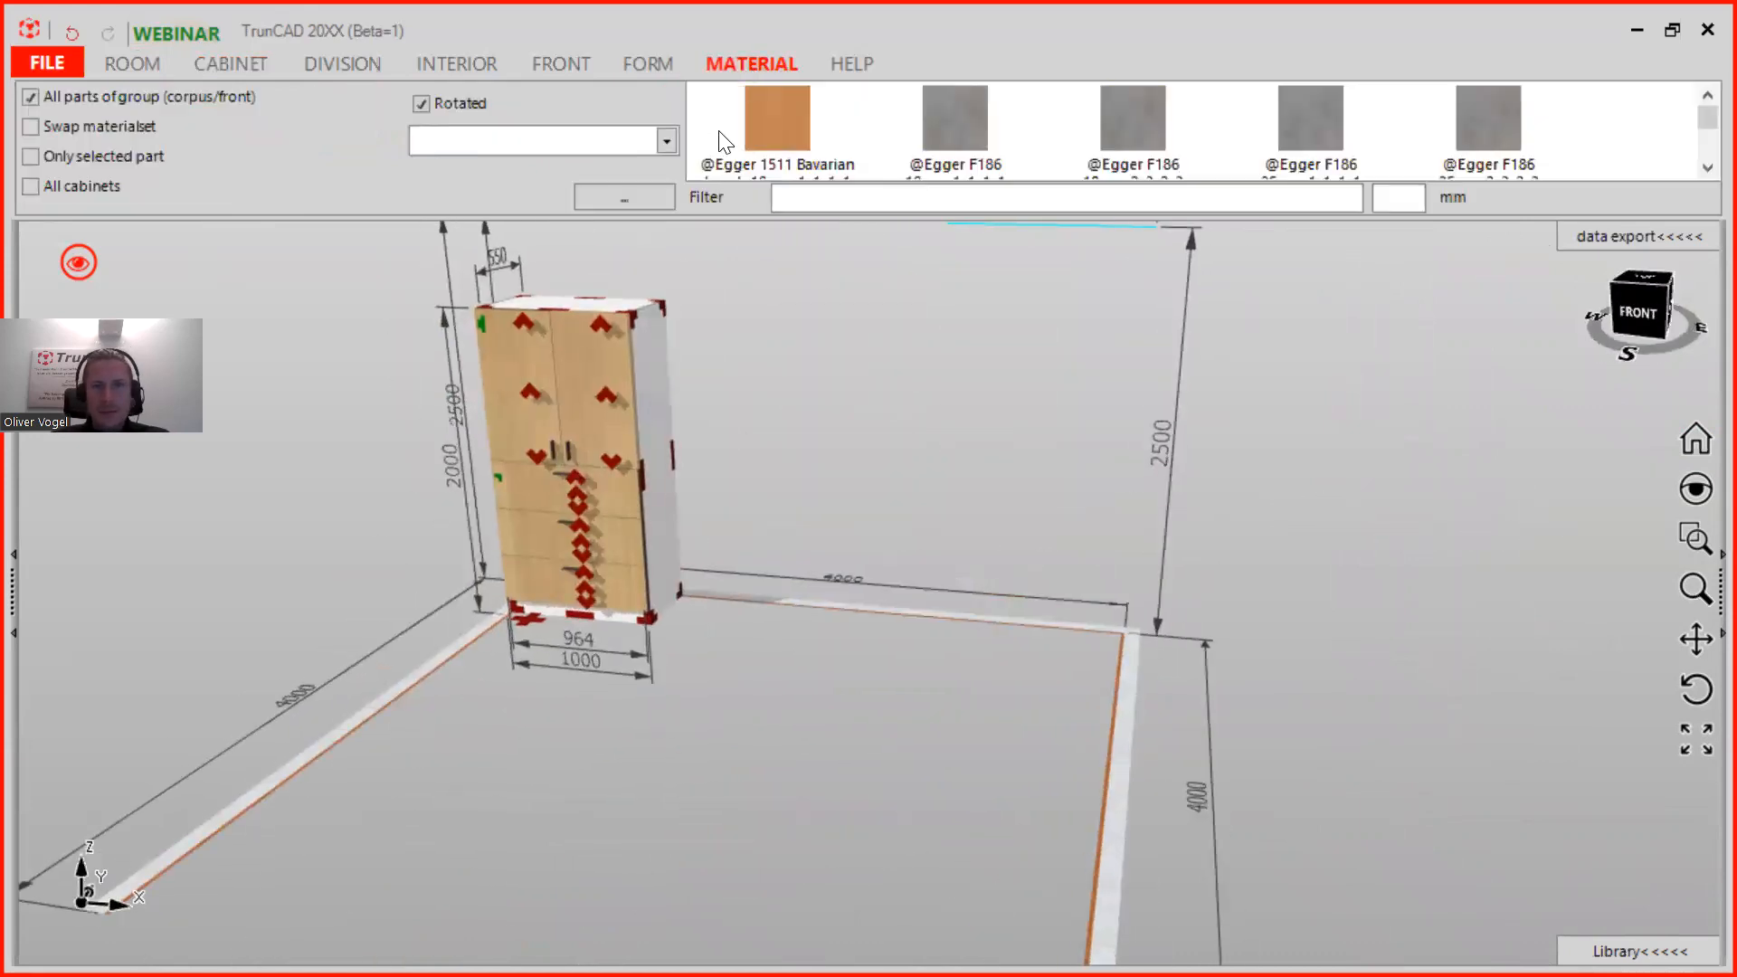
pyautogui.click(1377, 196)
pyautogui.write('18')
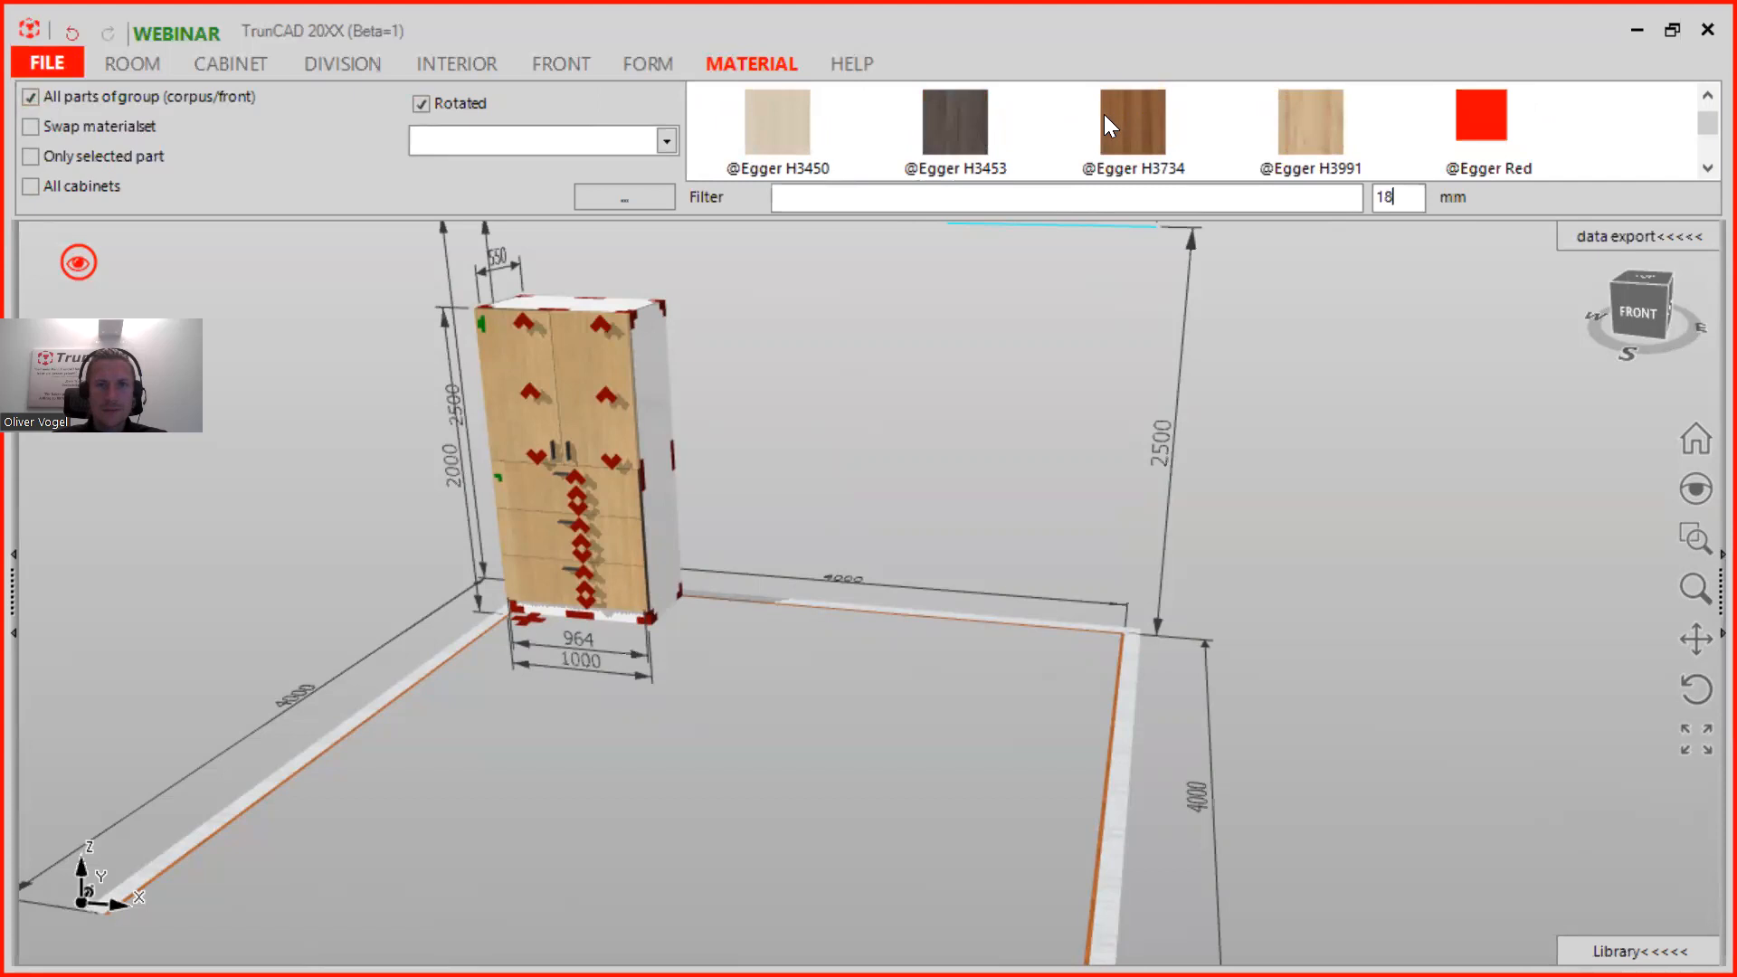
pyautogui.moveTo(952, 111); pyautogui.dragTo(751, 266)
pyautogui.moveTo(687, 315); pyautogui.dragTo(612, 350)
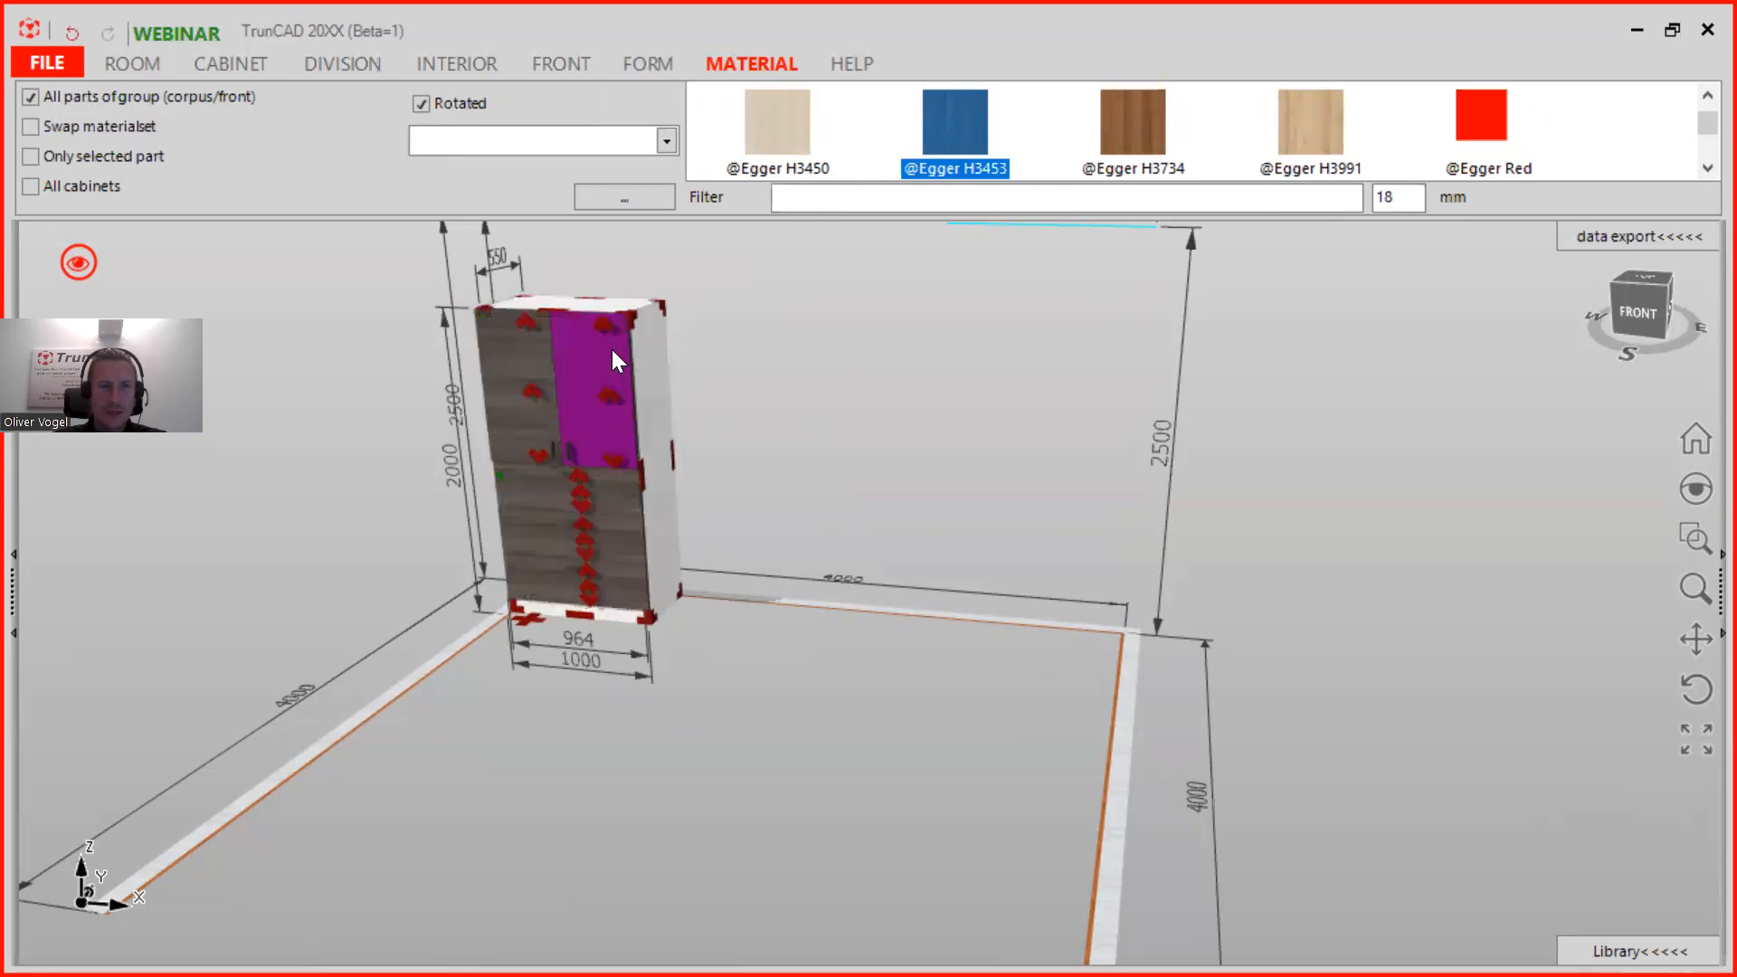
pyautogui.click(422, 102)
pyautogui.moveTo(932, 126); pyautogui.dragTo(567, 355)
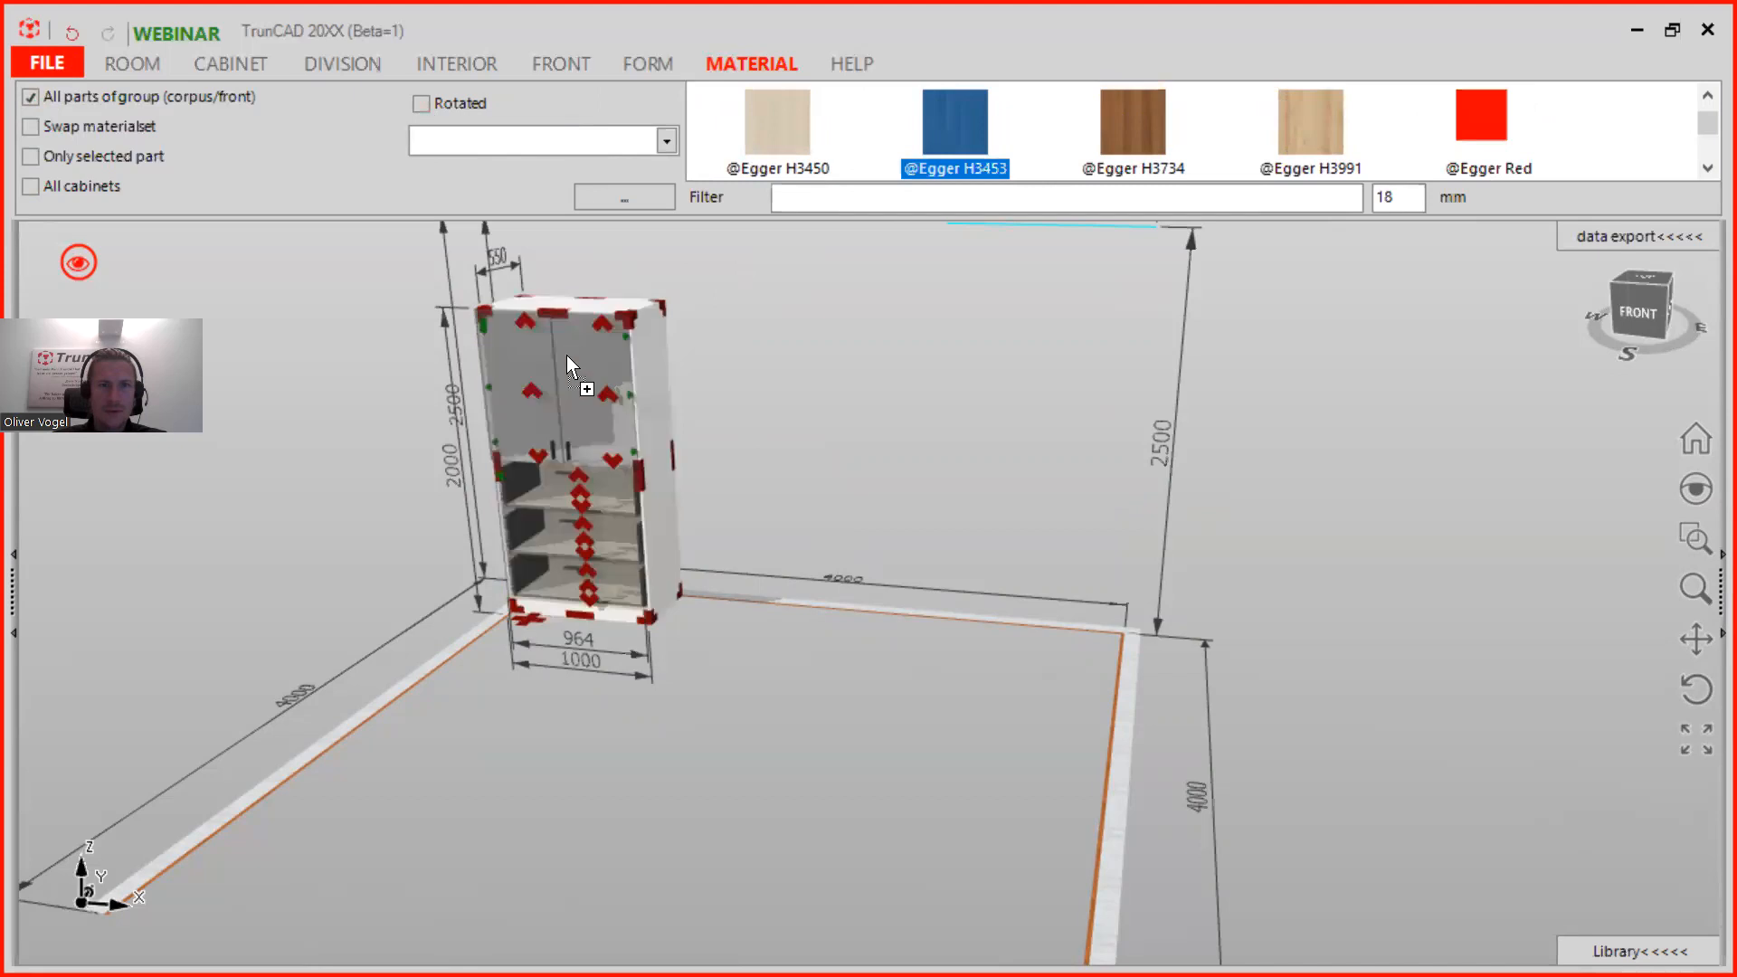
pyautogui.scroll(4, 589, 529)
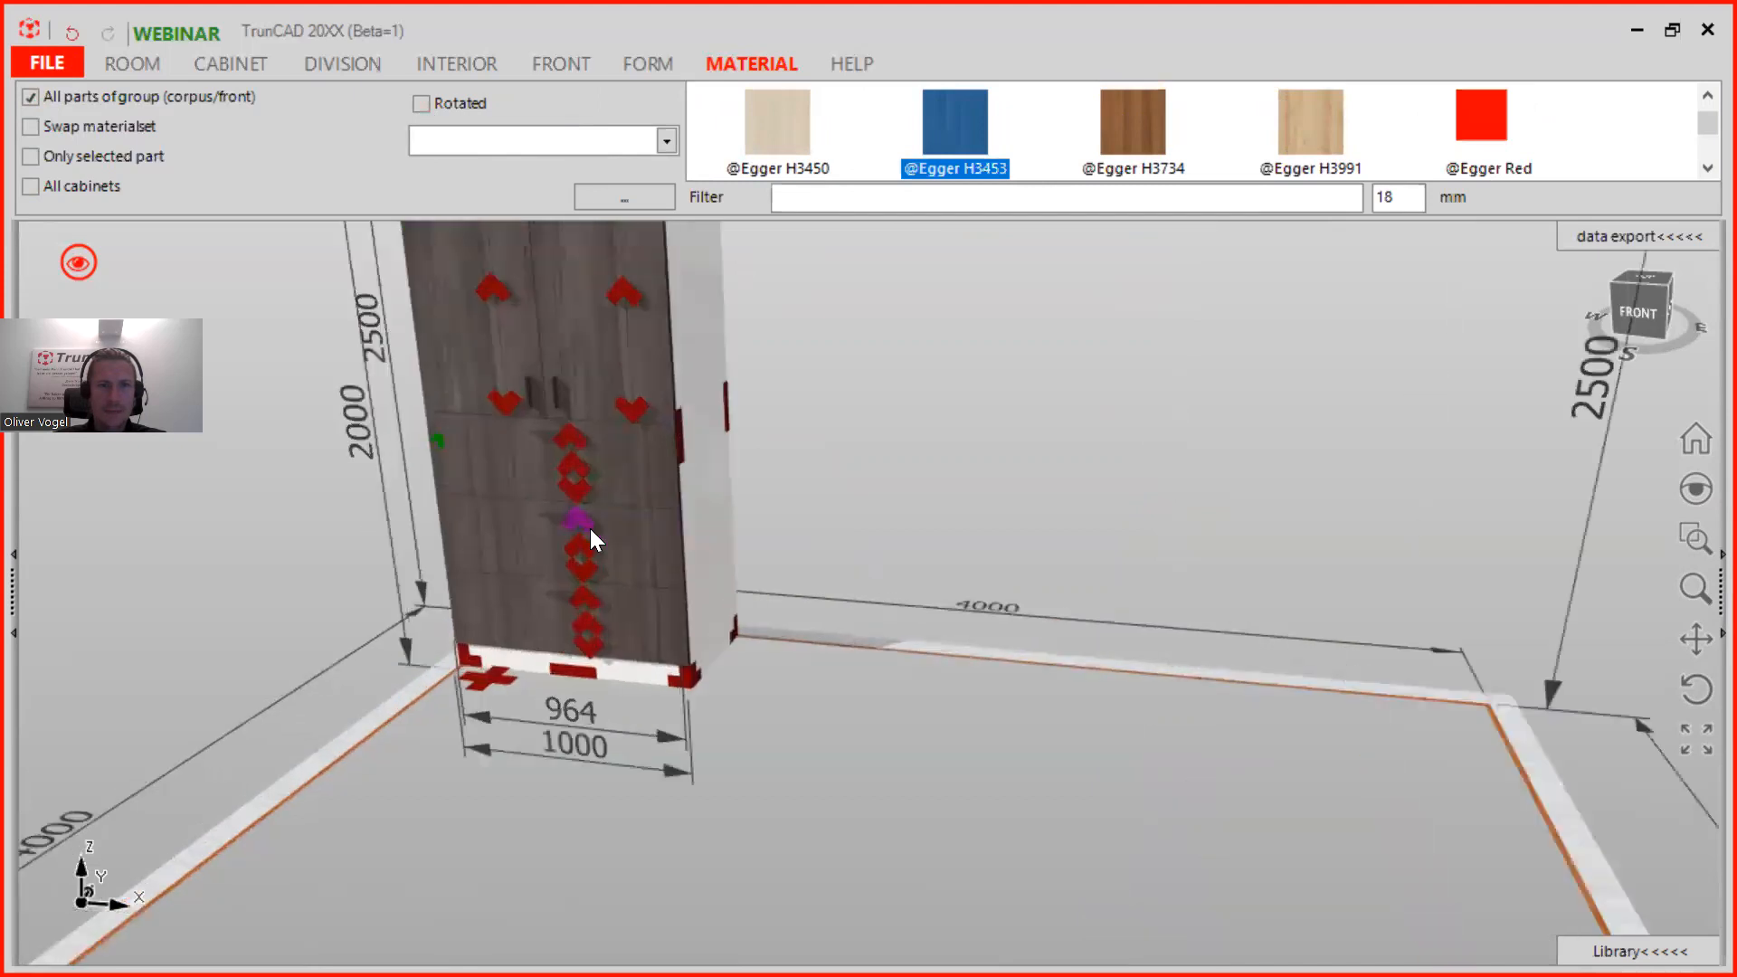
pyautogui.moveTo(885, 523); pyautogui.dragTo(840, 523, button='middle')
pyautogui.scroll(-5, 659, 442)
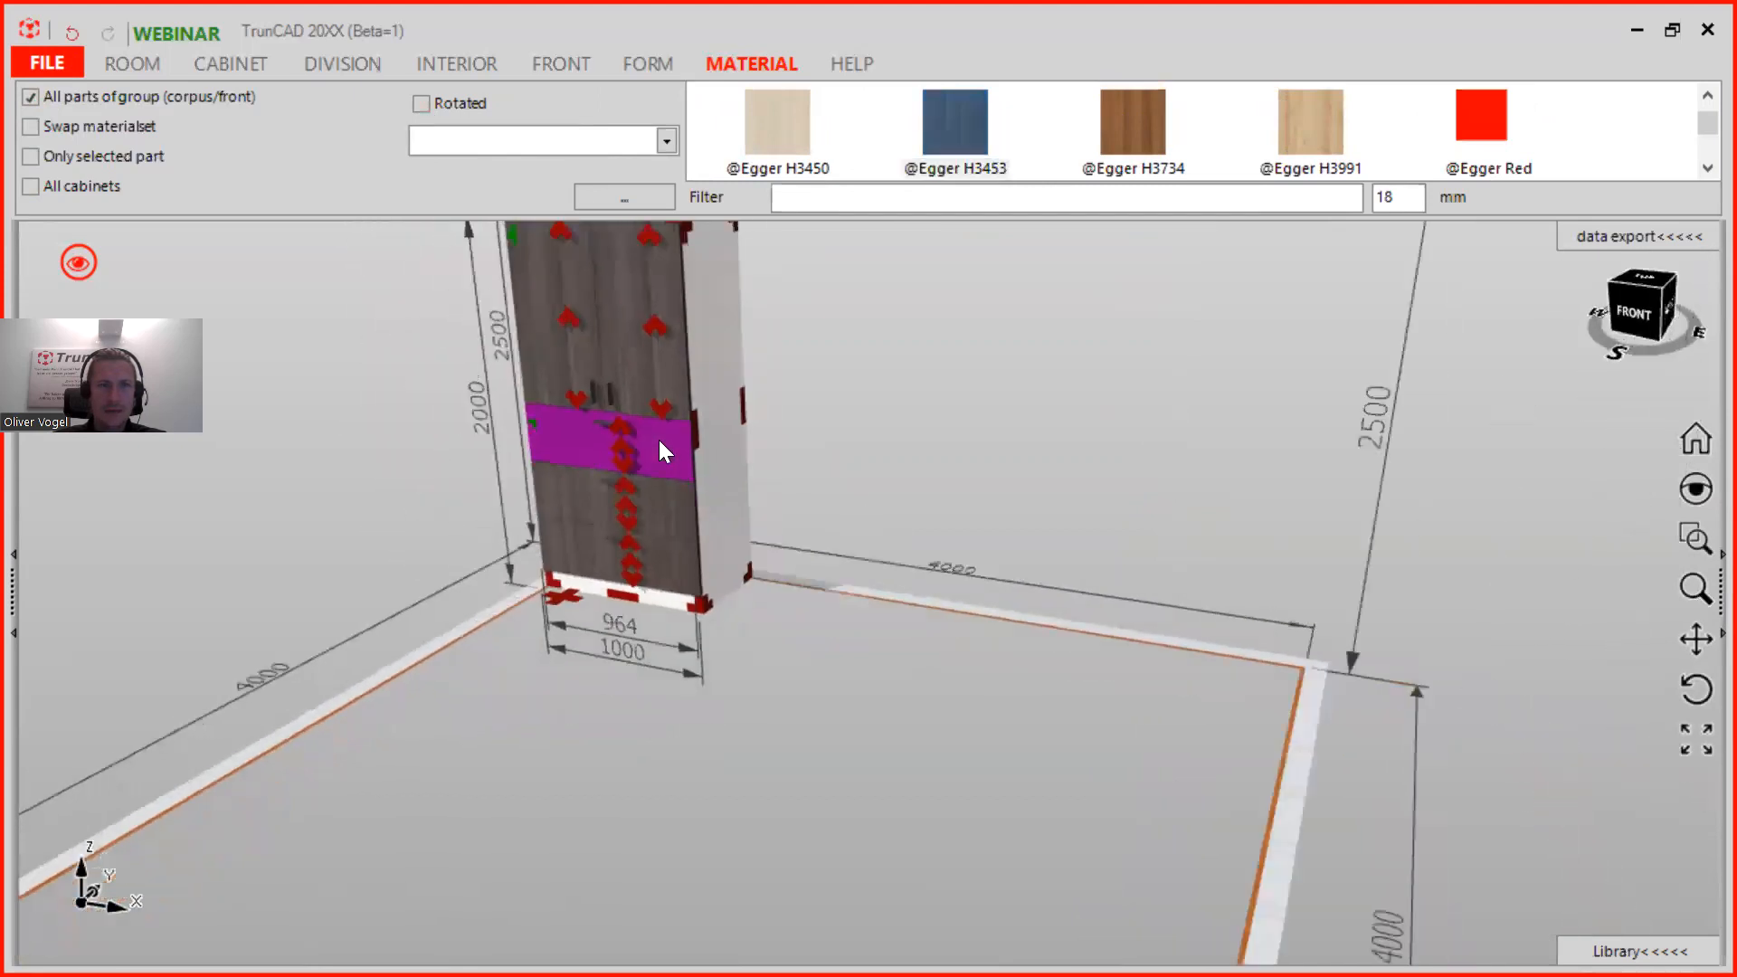
pyautogui.scroll(4, 684, 669)
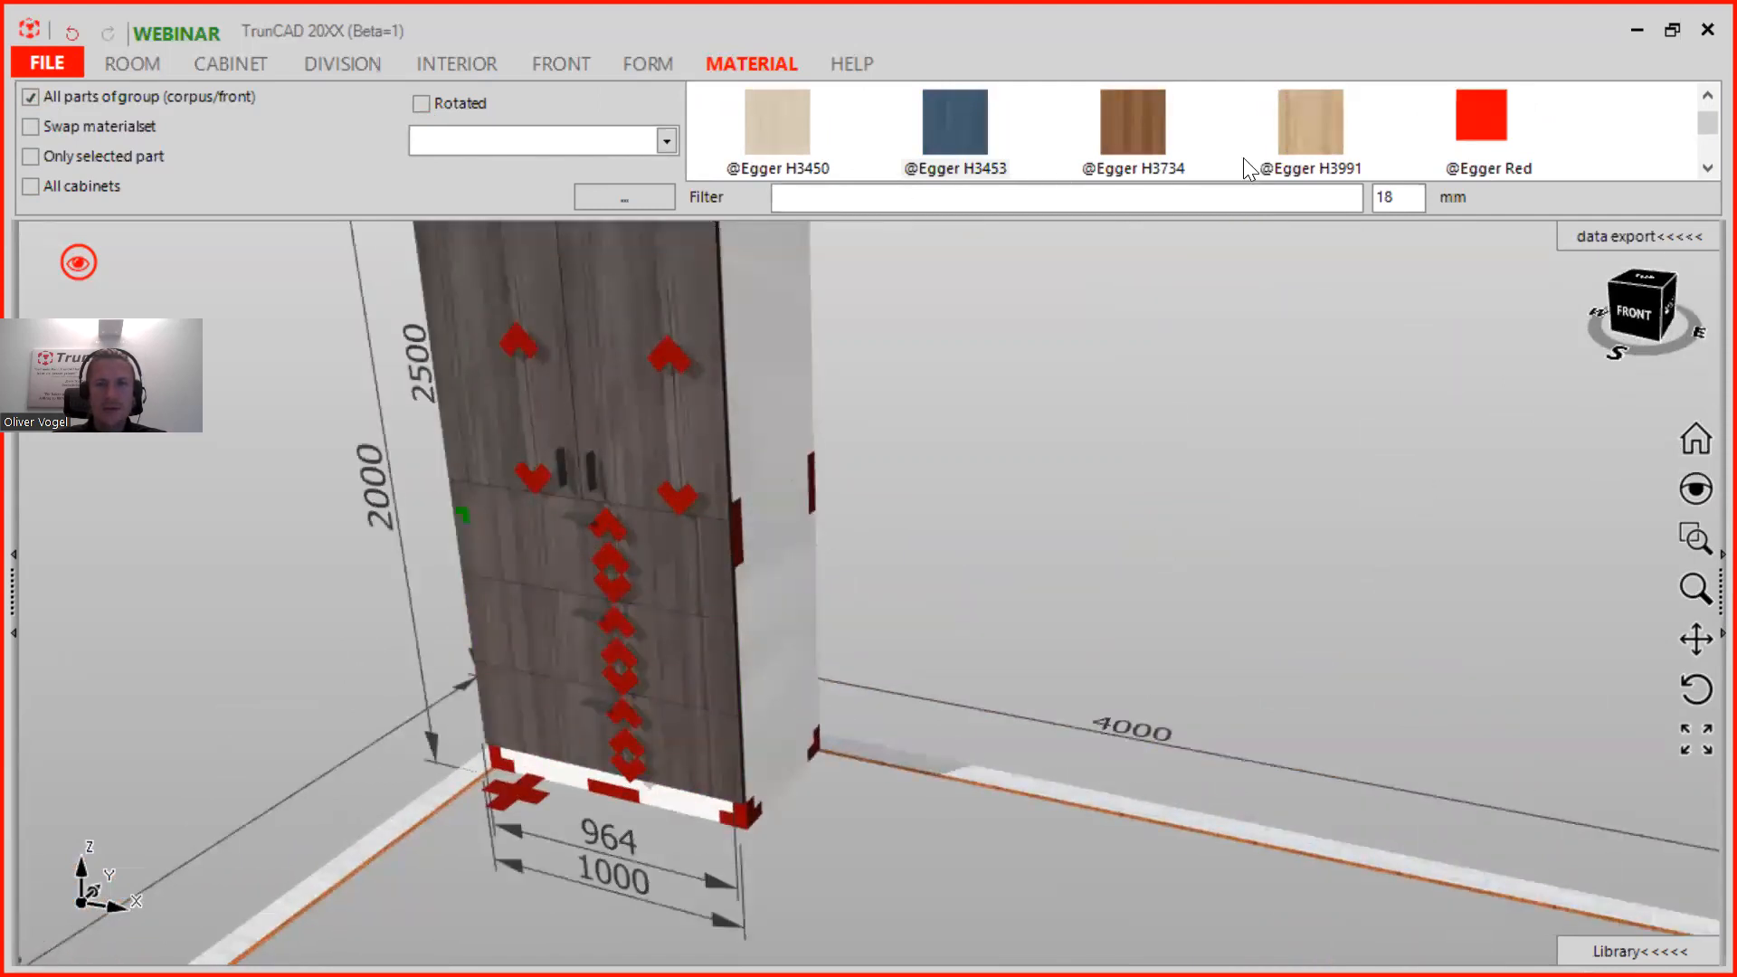
pyautogui.scroll(-1, 1247, 165)
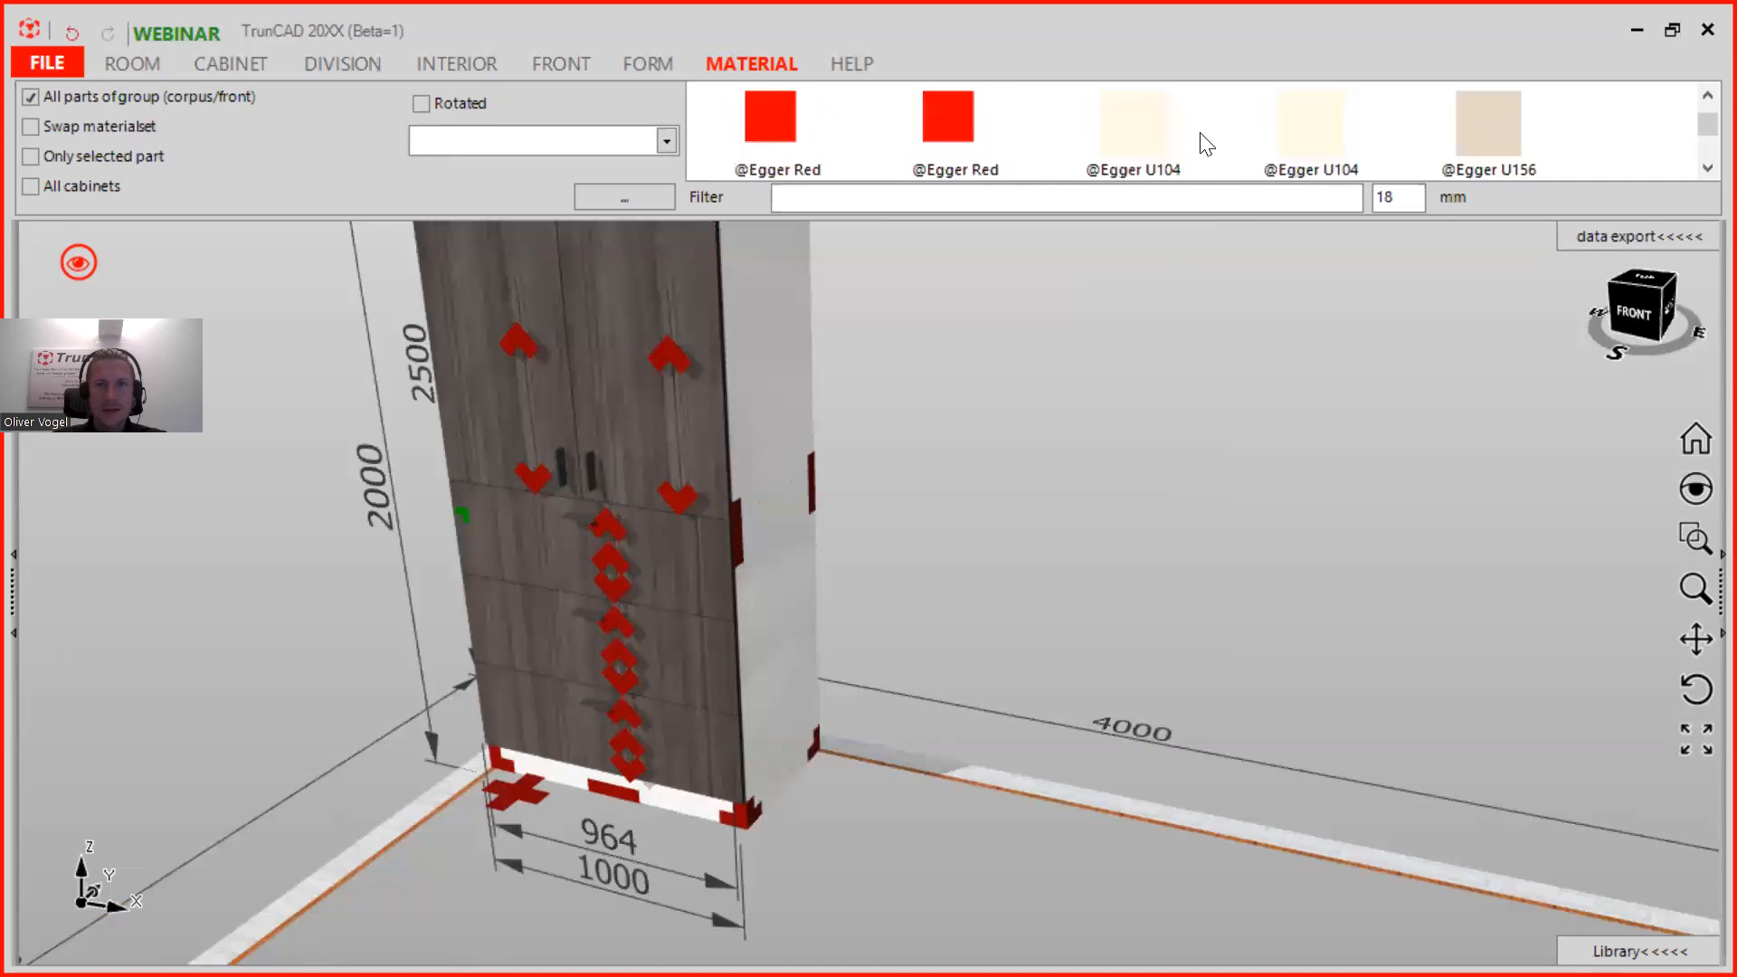
pyautogui.scroll(1, 1203, 143)
pyautogui.scroll(-3, 1203, 143)
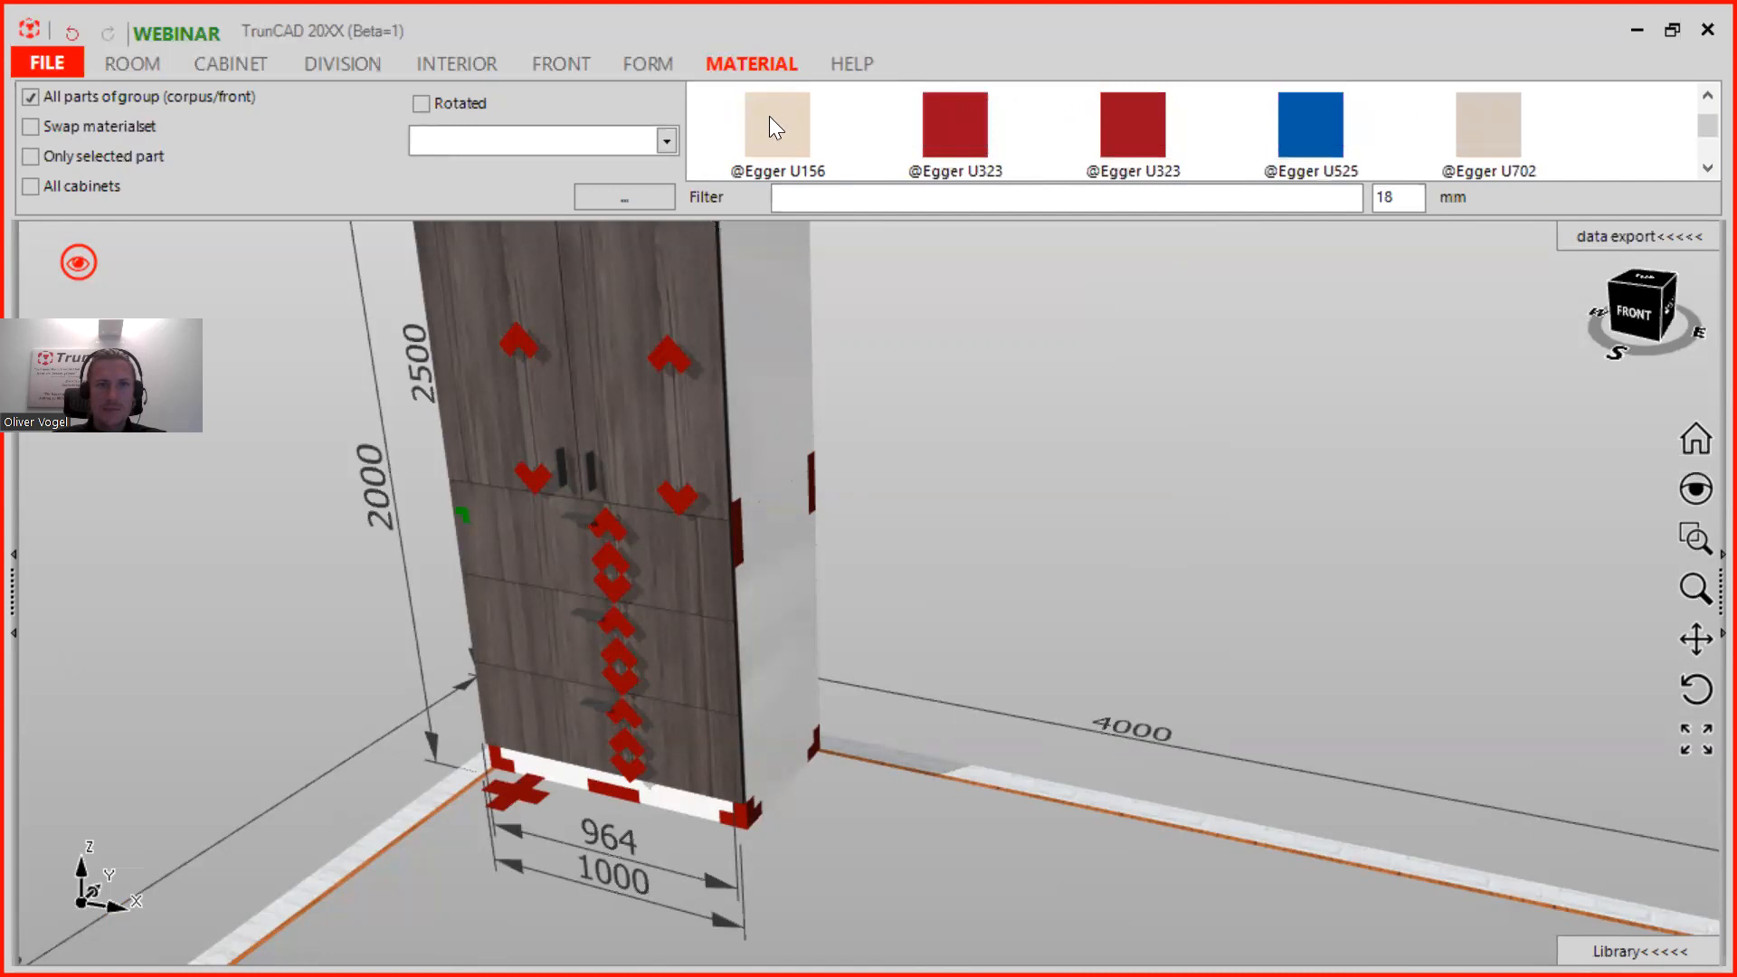
pyautogui.click(31, 101)
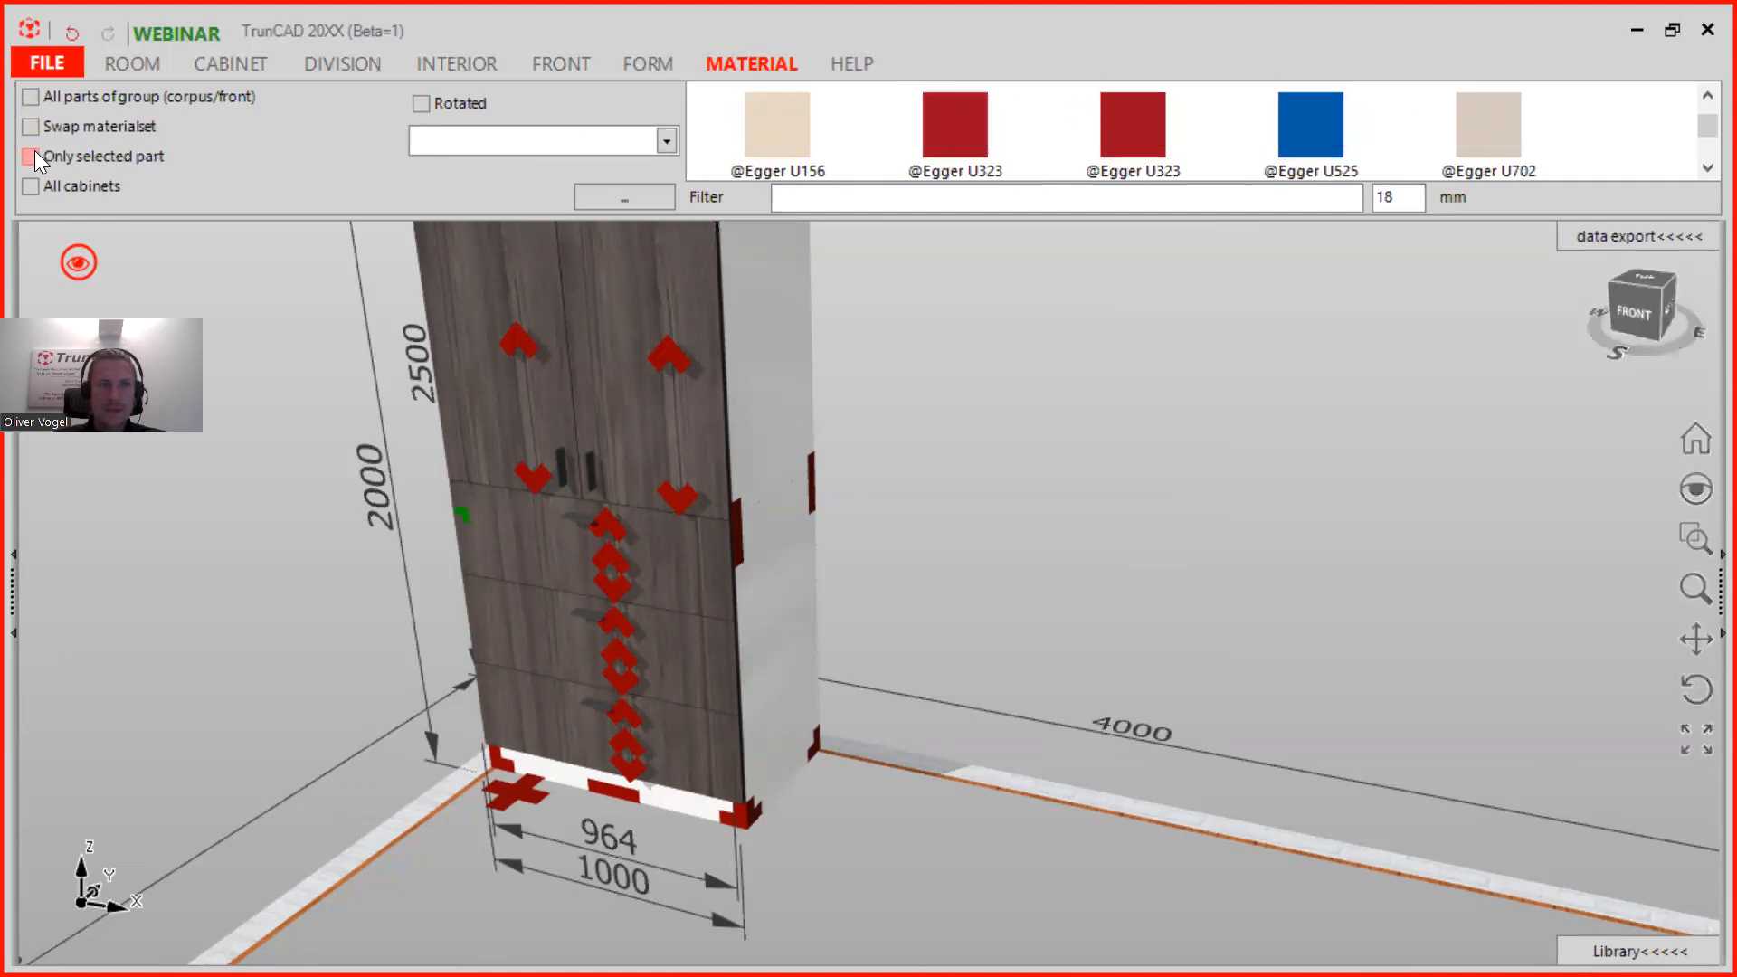
pyautogui.click(33, 156)
pyautogui.scroll(-1, 919, 151)
pyautogui.scroll(1, 884, 148)
pyautogui.click(782, 143)
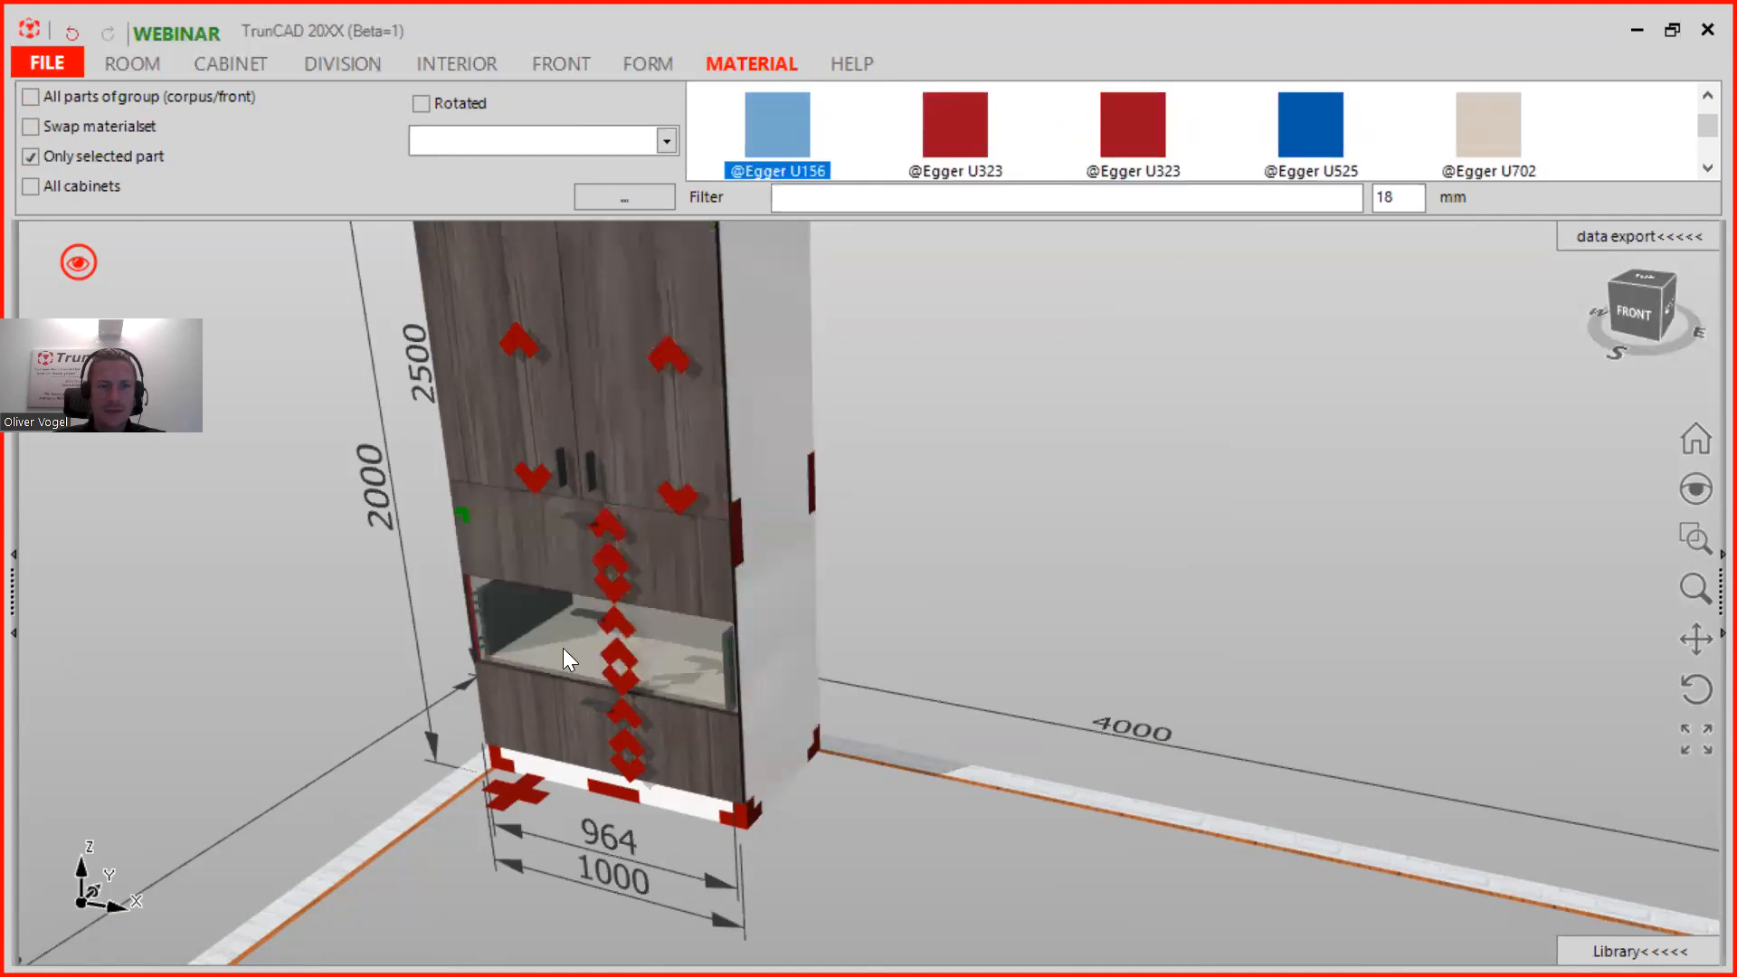
pyautogui.scroll(3, 655, 655)
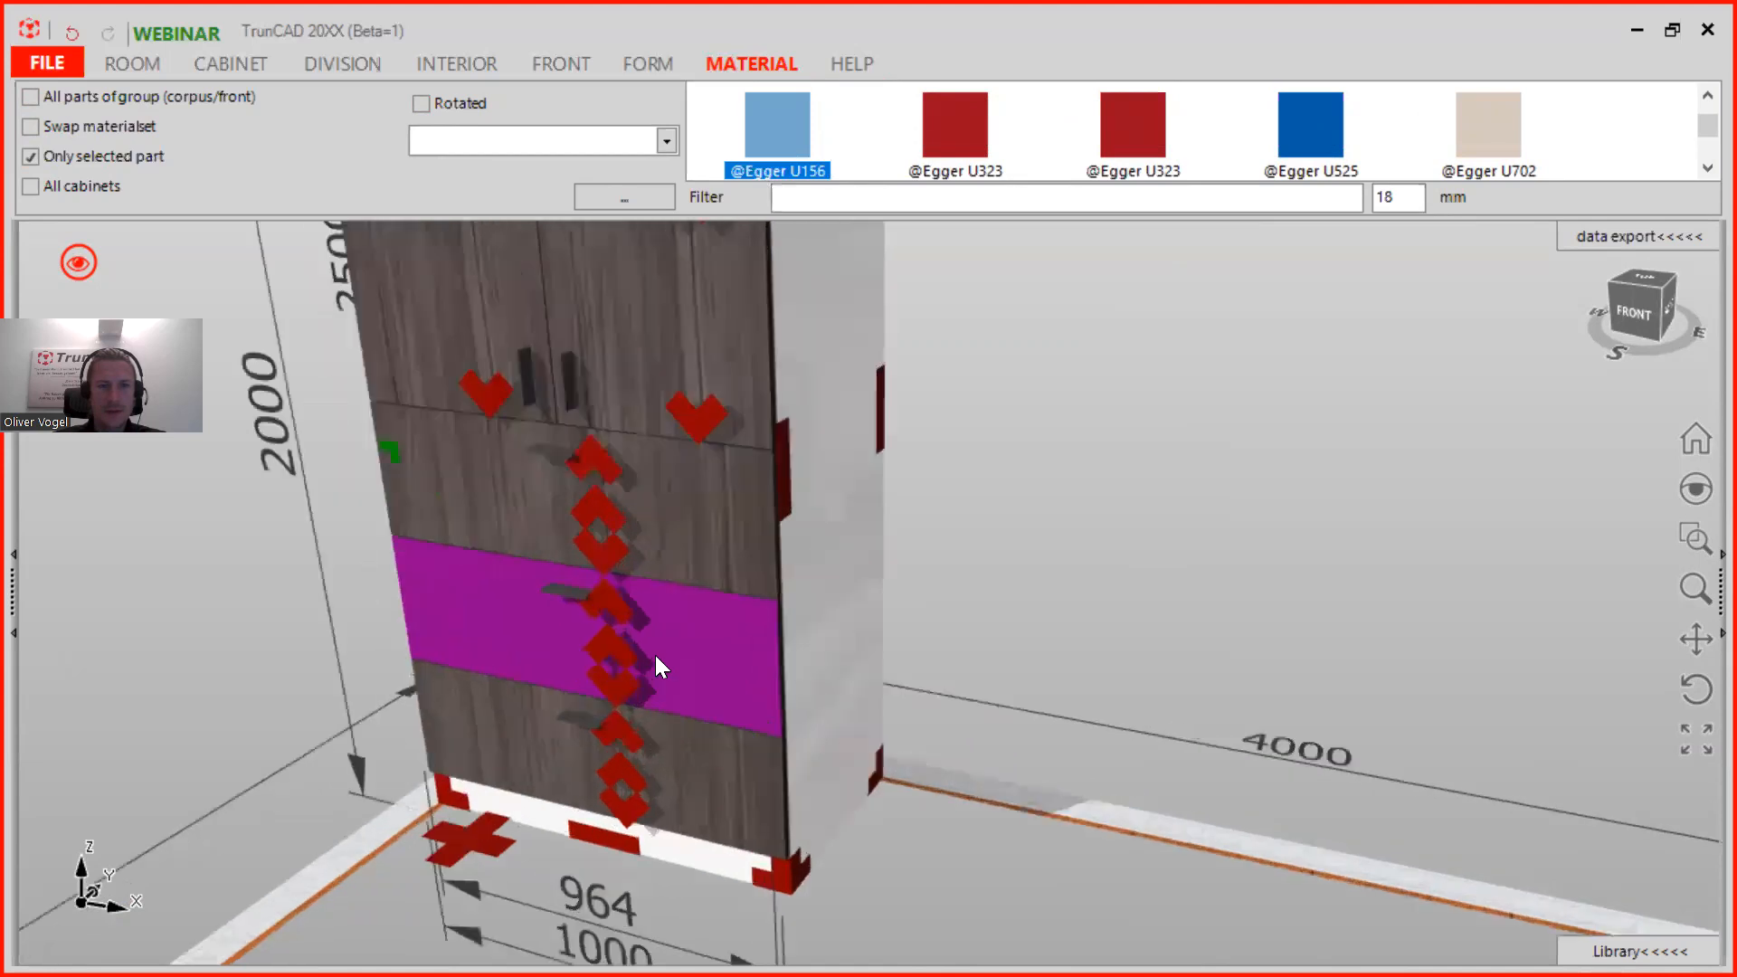
pyautogui.moveTo(950, 623)
pyautogui.mouseDown(button='middle')
pyautogui.moveTo(845, 613)
pyautogui.moveTo(1009, 561)
pyautogui.moveTo(938, 628)
pyautogui.mouseUp(button='middle')
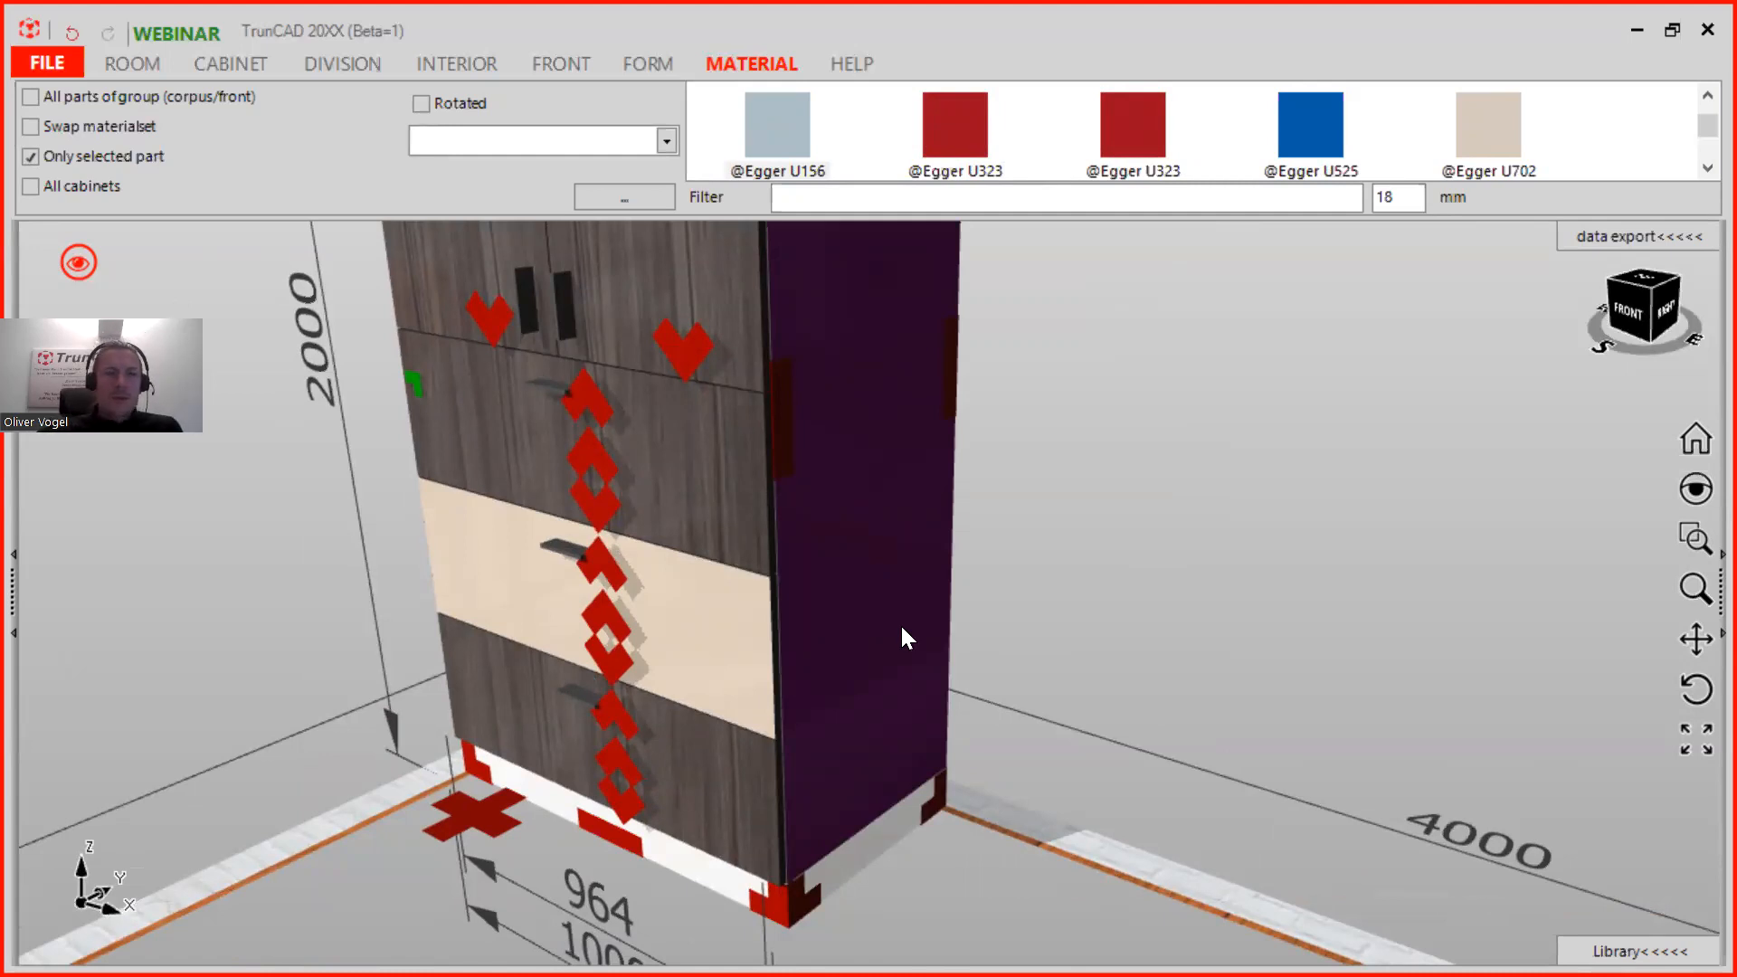
pyautogui.scroll(-3, 933, 470)
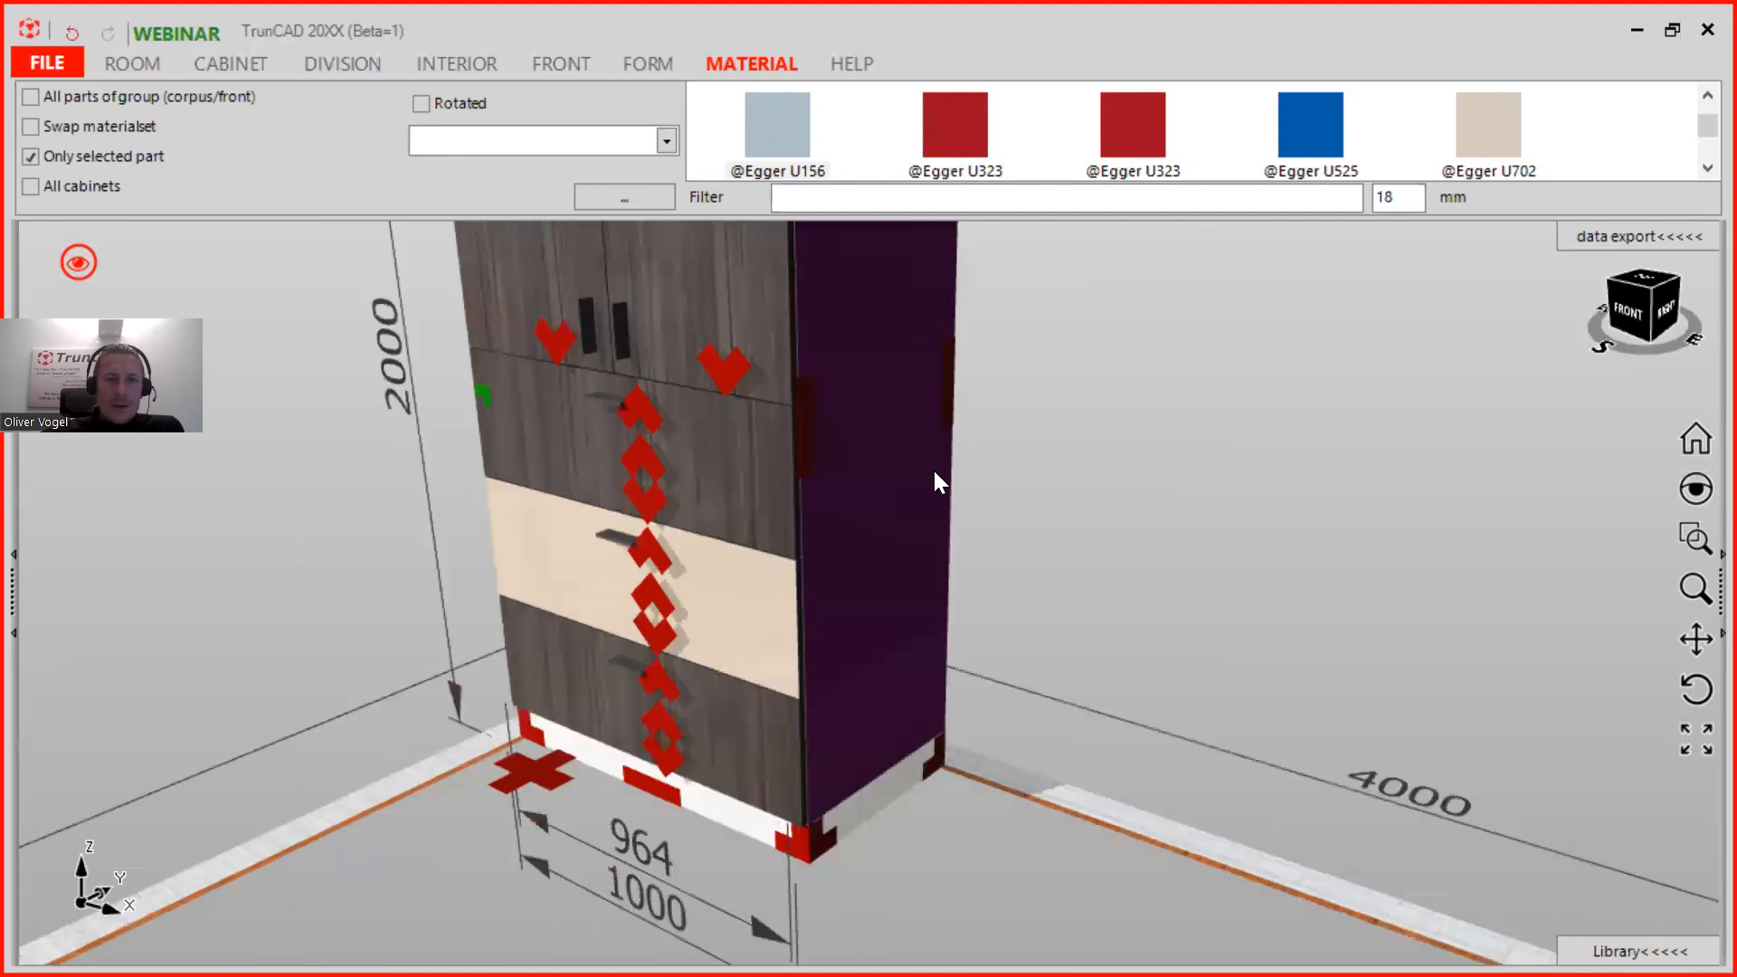
# Step: Turn off applying materials to only the selected part and delete the double doors above the drawers
pyautogui.moveTo(1064, 494); pyautogui.dragTo(1043, 667, button='middle')
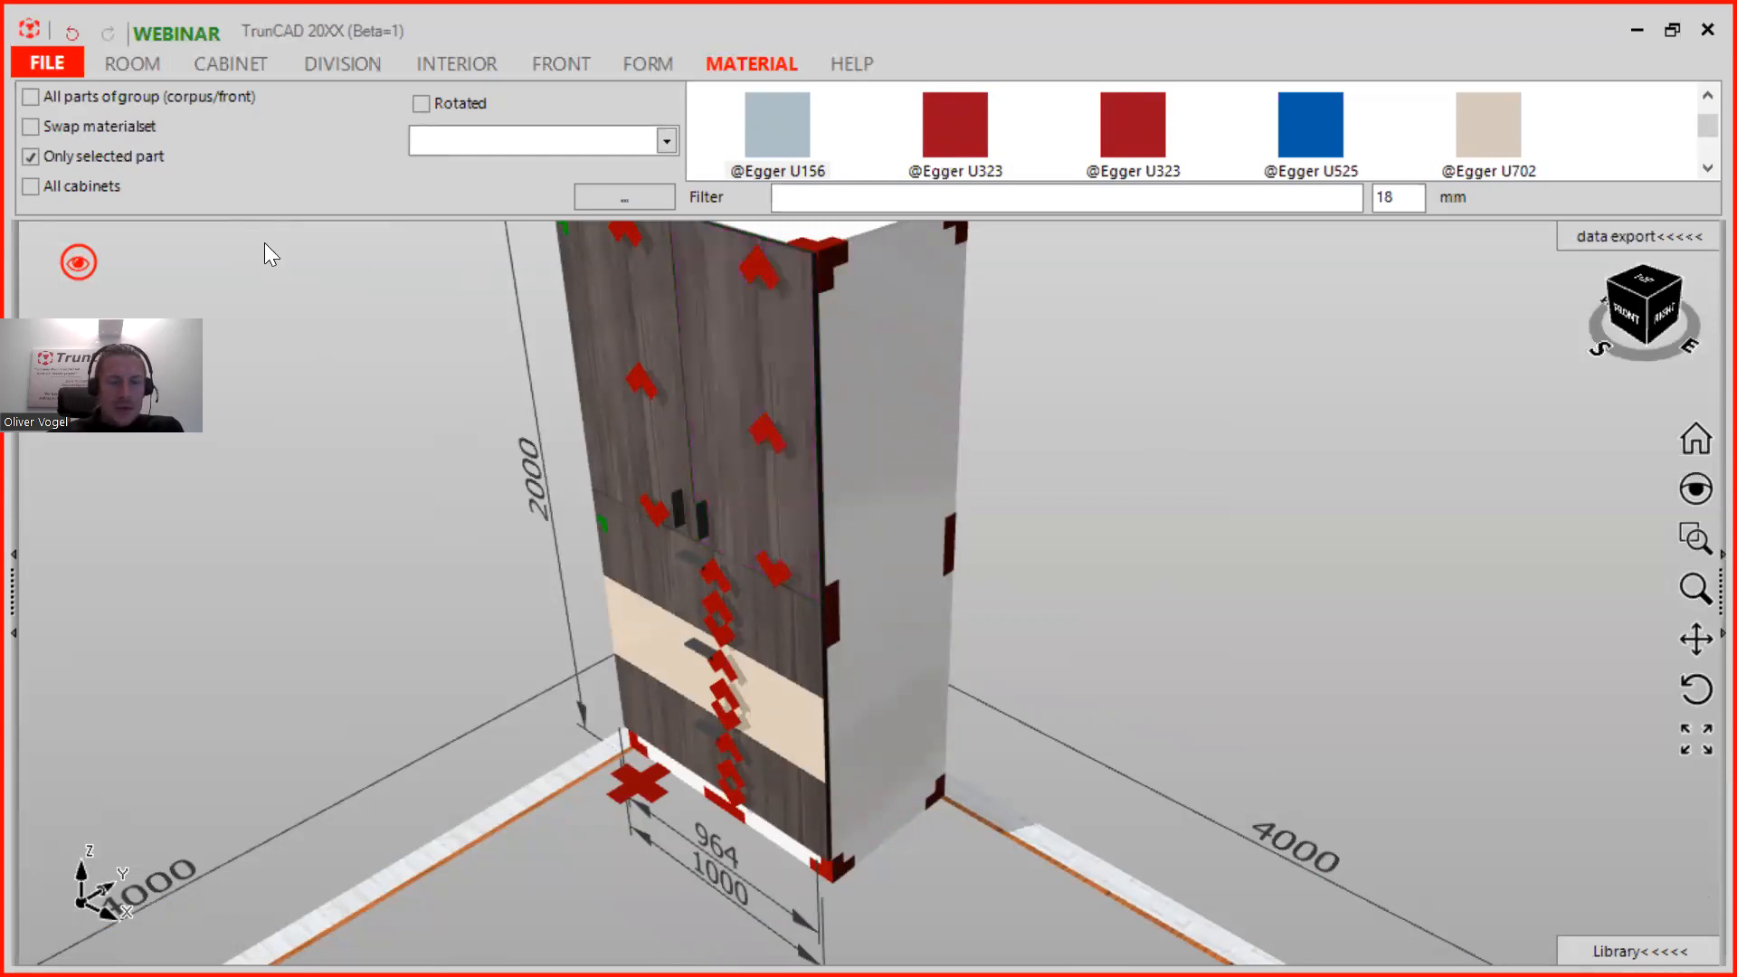
pyautogui.scroll(-2, 813, 353)
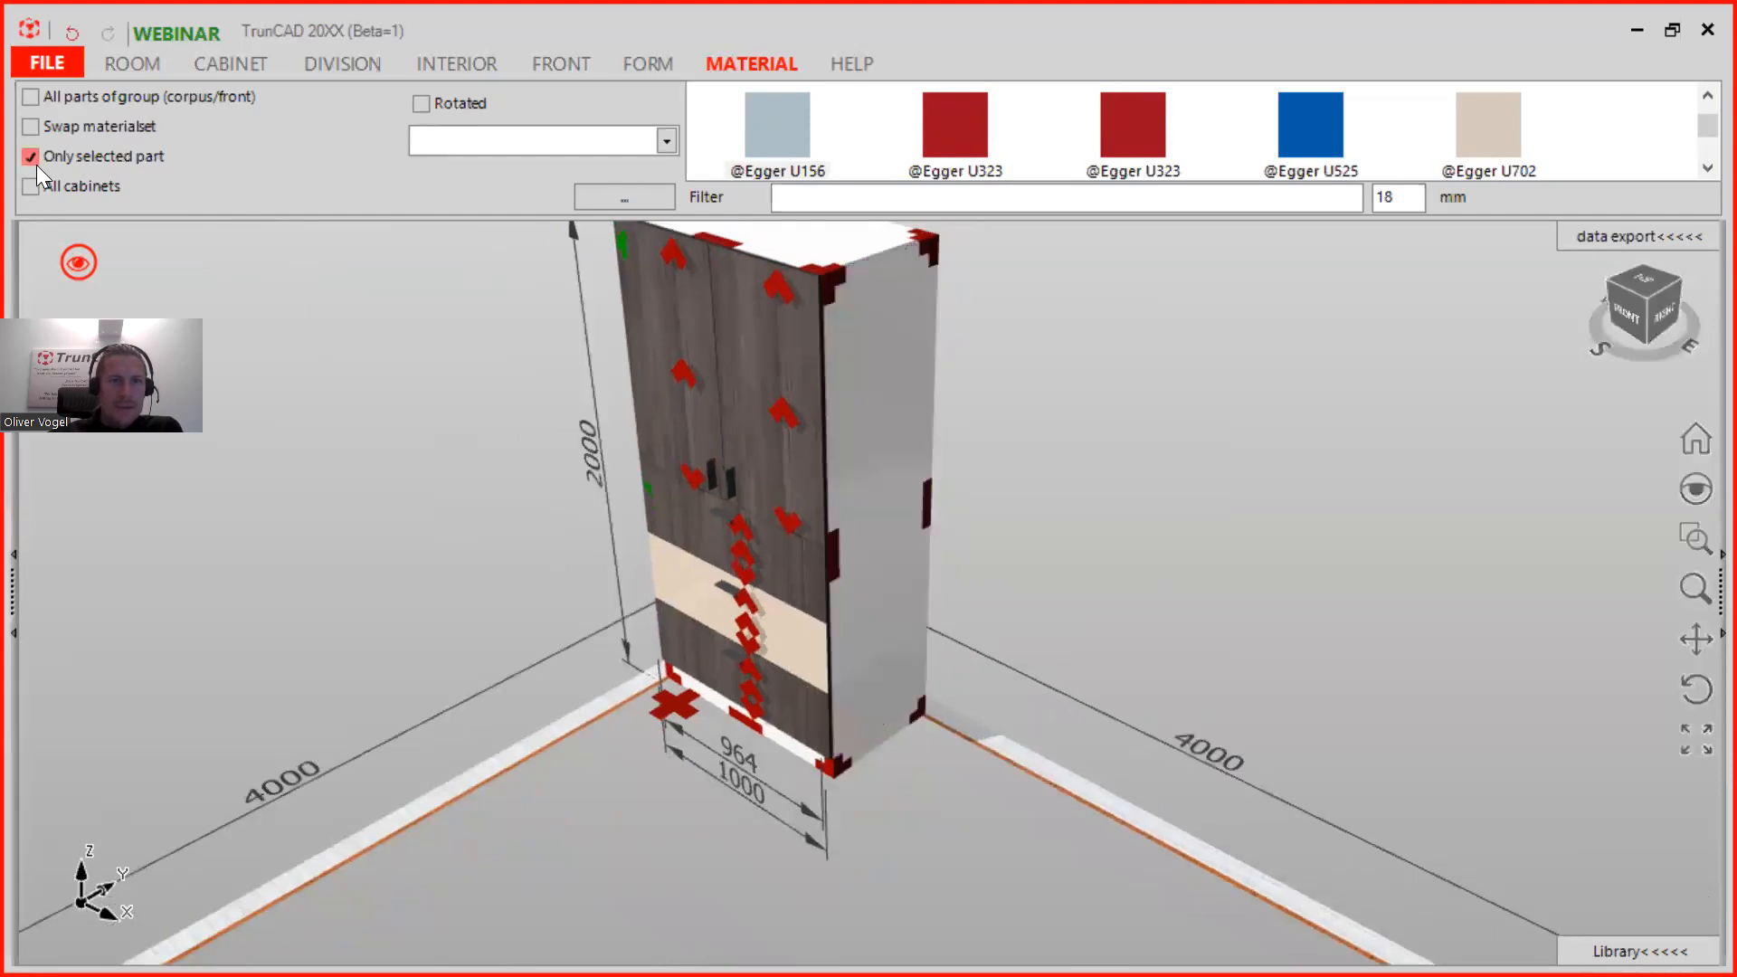
pyautogui.moveTo(851, 318); pyautogui.dragTo(921, 314, button='middle')
pyautogui.scroll(-2, 775, 463)
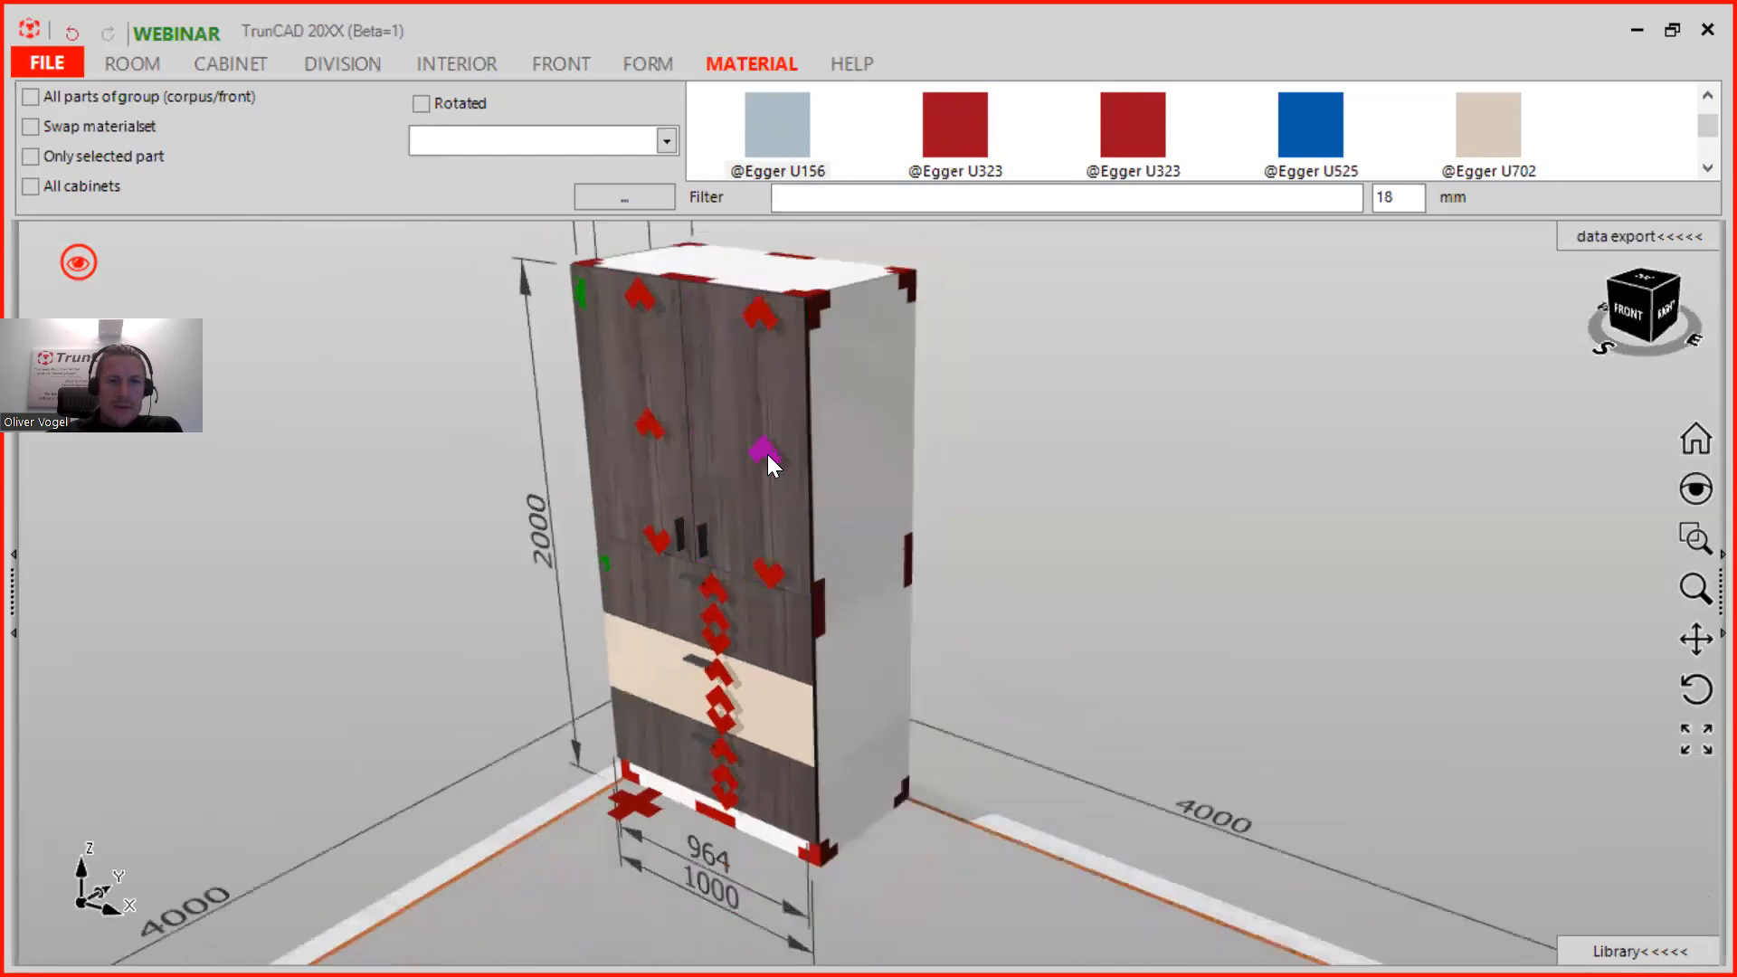
pyautogui.click(767, 455)
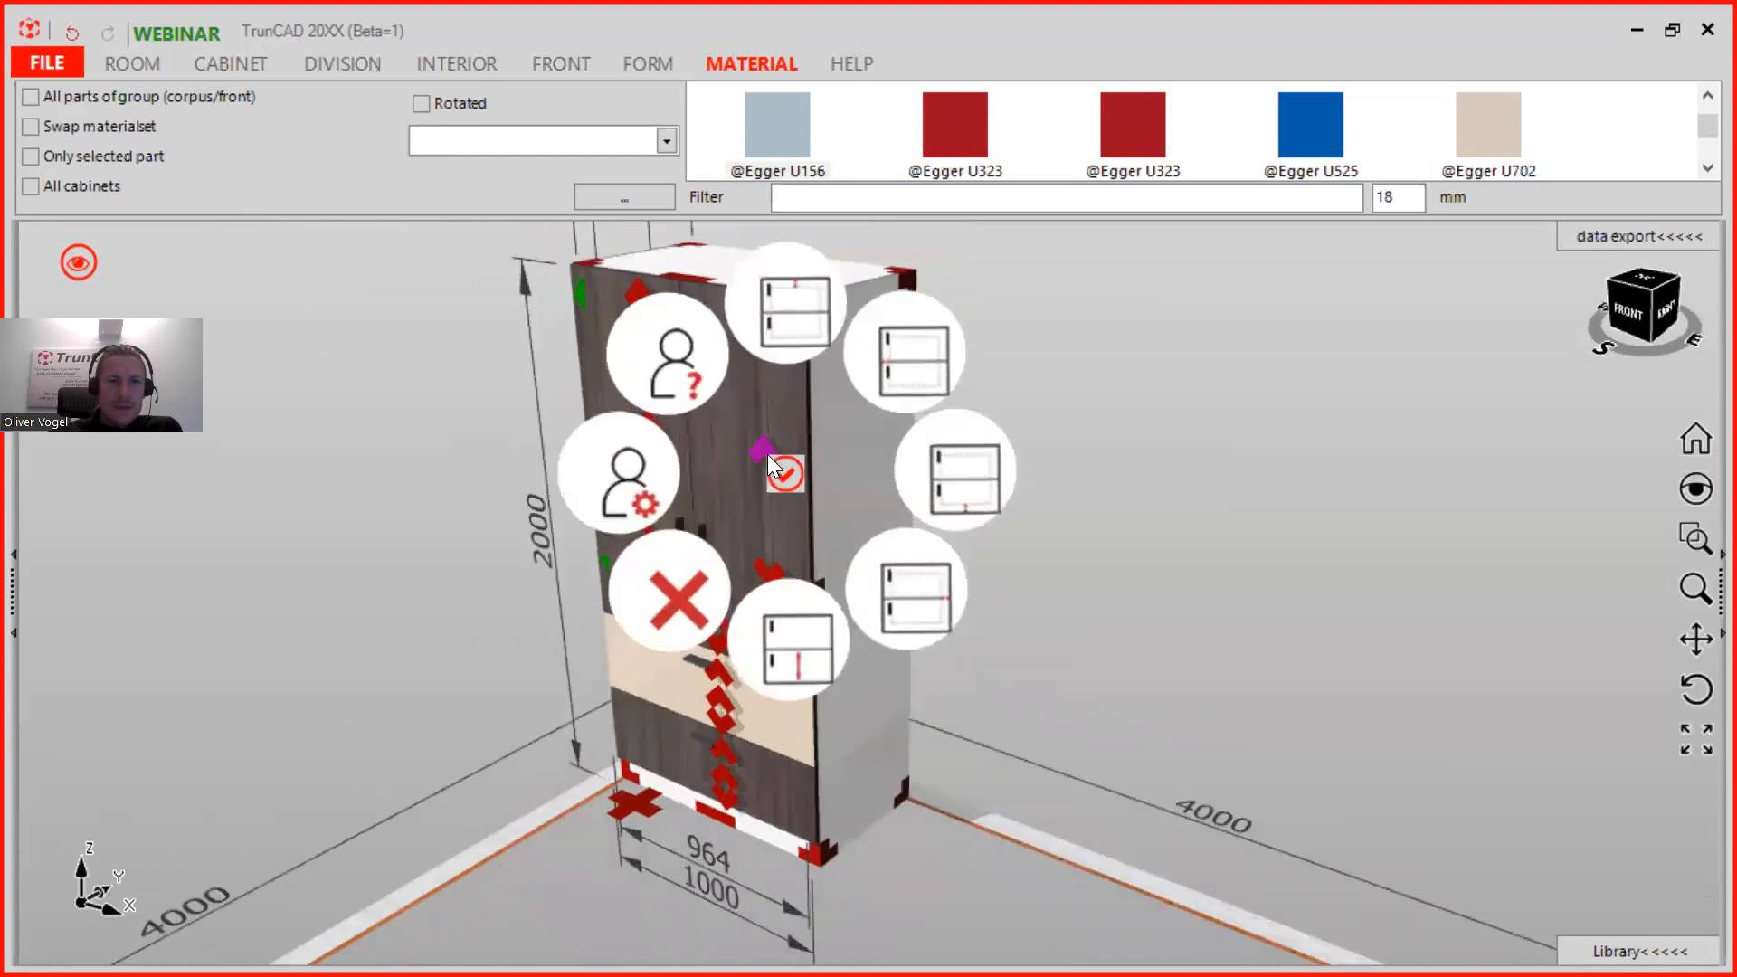
pyautogui.click(669, 605)
pyautogui.scroll(-1, 836, 373)
pyautogui.moveTo(854, 431); pyautogui.dragTo(902, 535, button='middle')
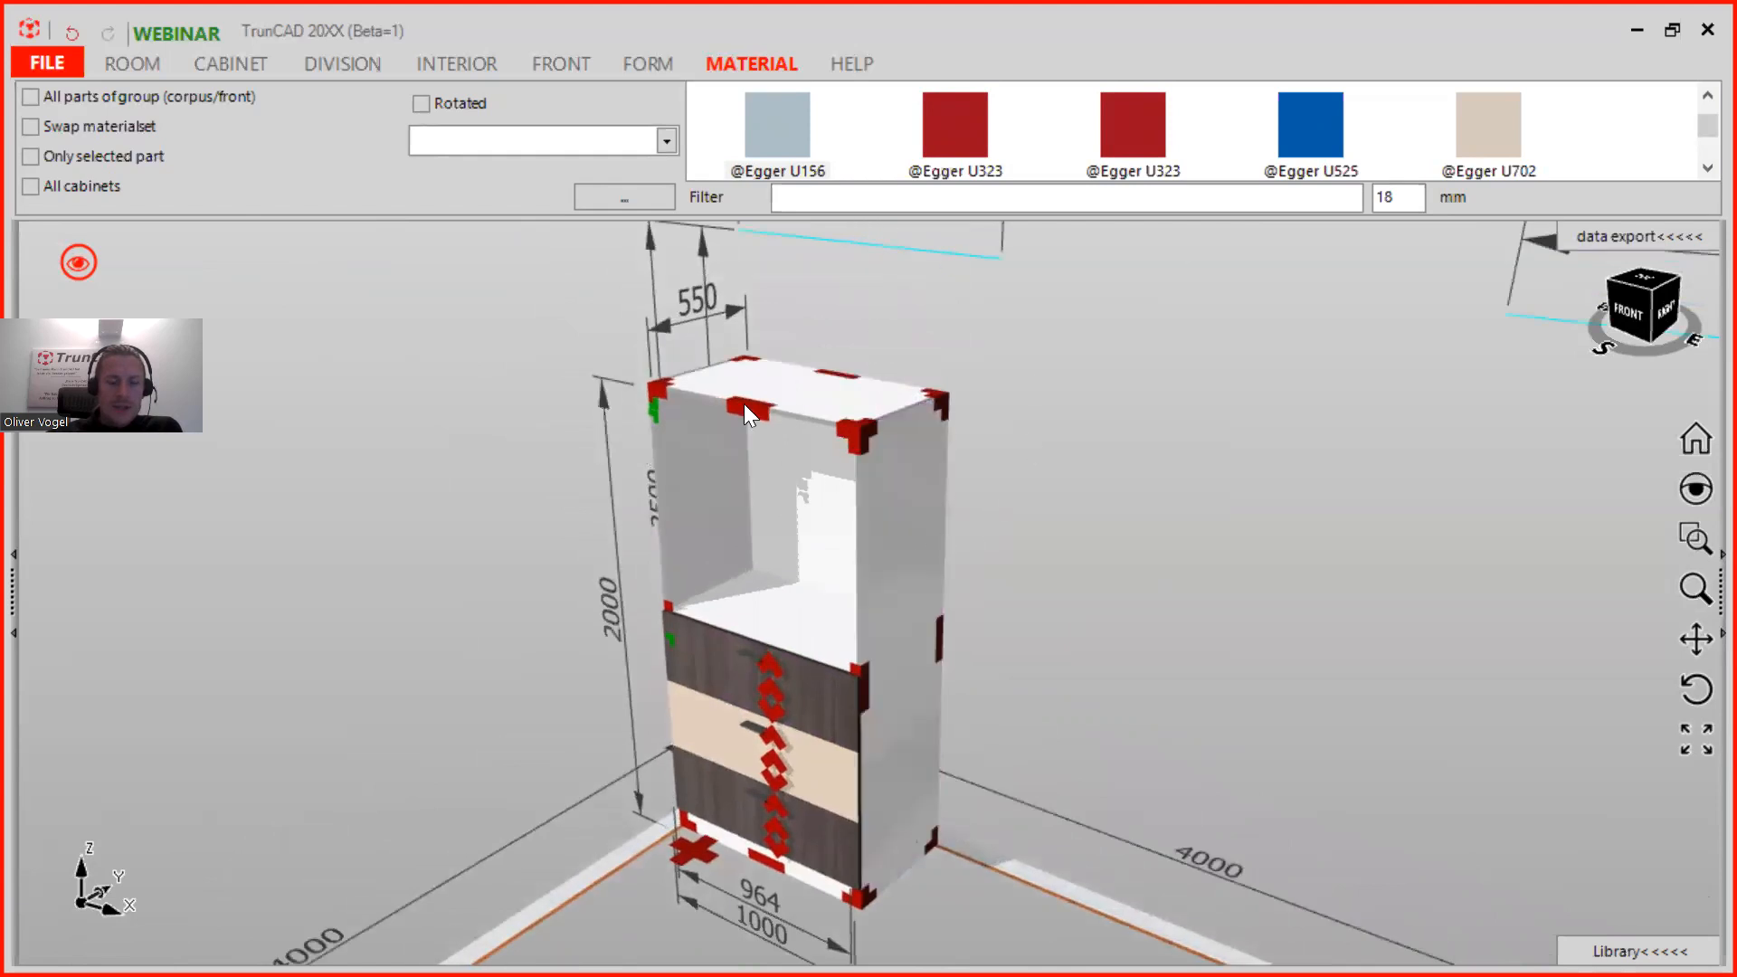
pyautogui.scroll(1, 737, 400)
pyautogui.click(669, 150)
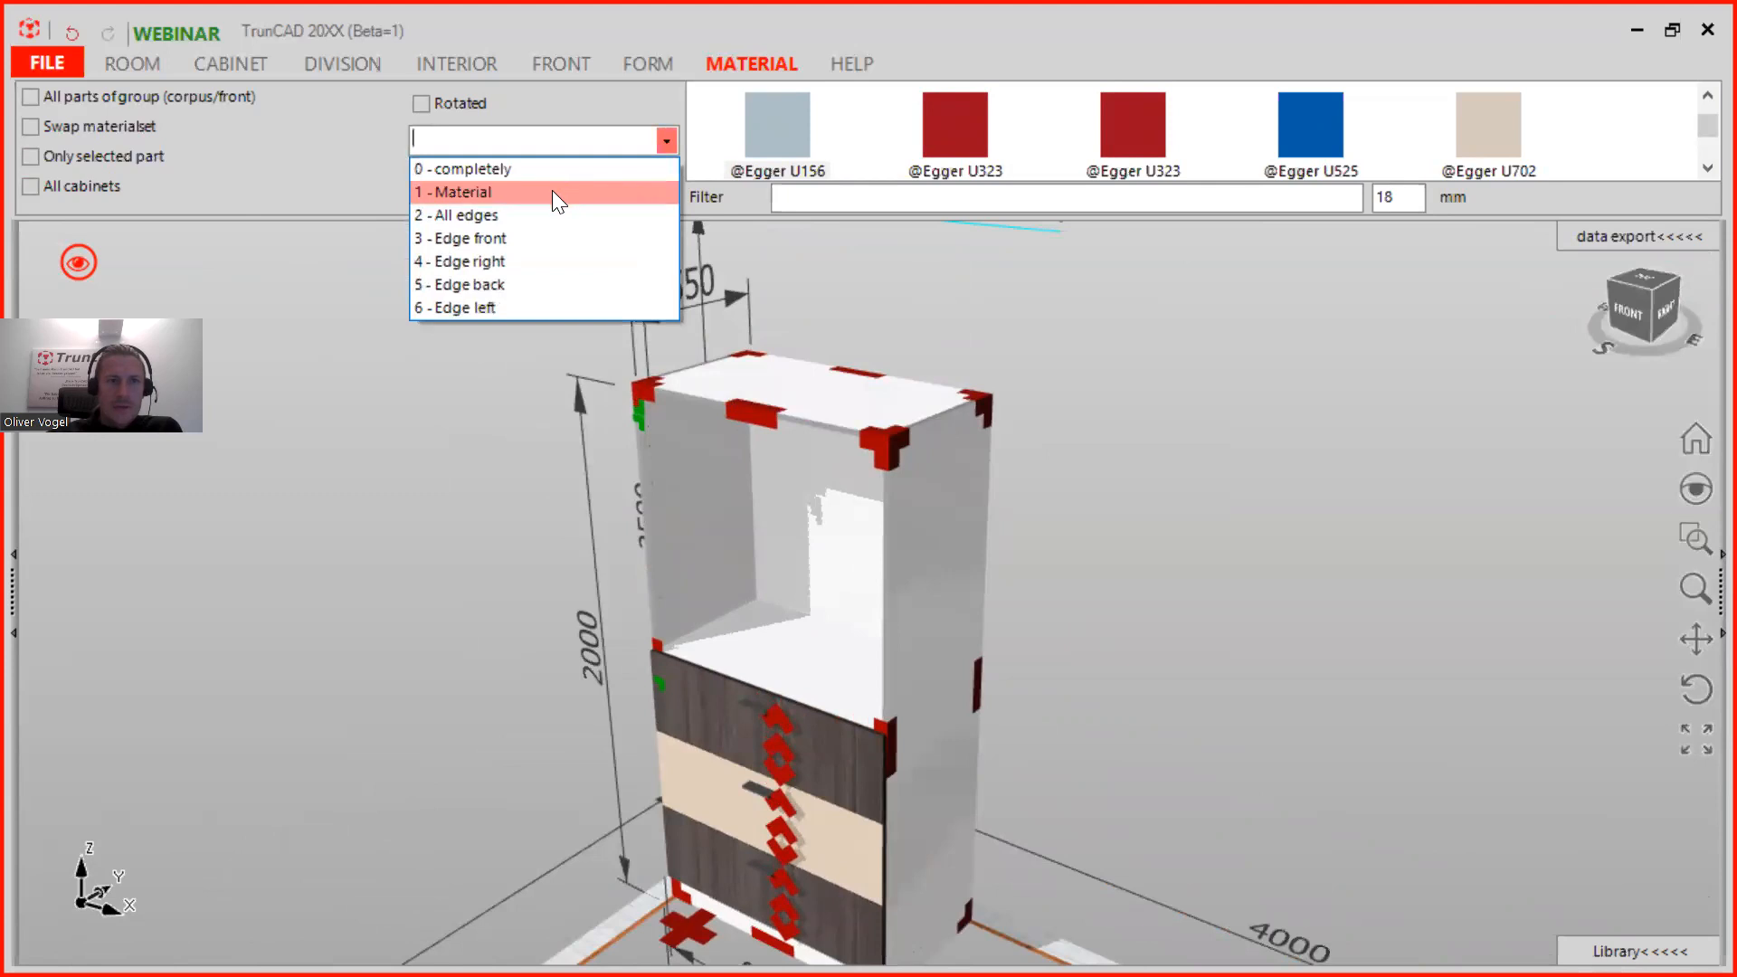
pyautogui.click(479, 219)
pyautogui.scroll(-1, 989, 140)
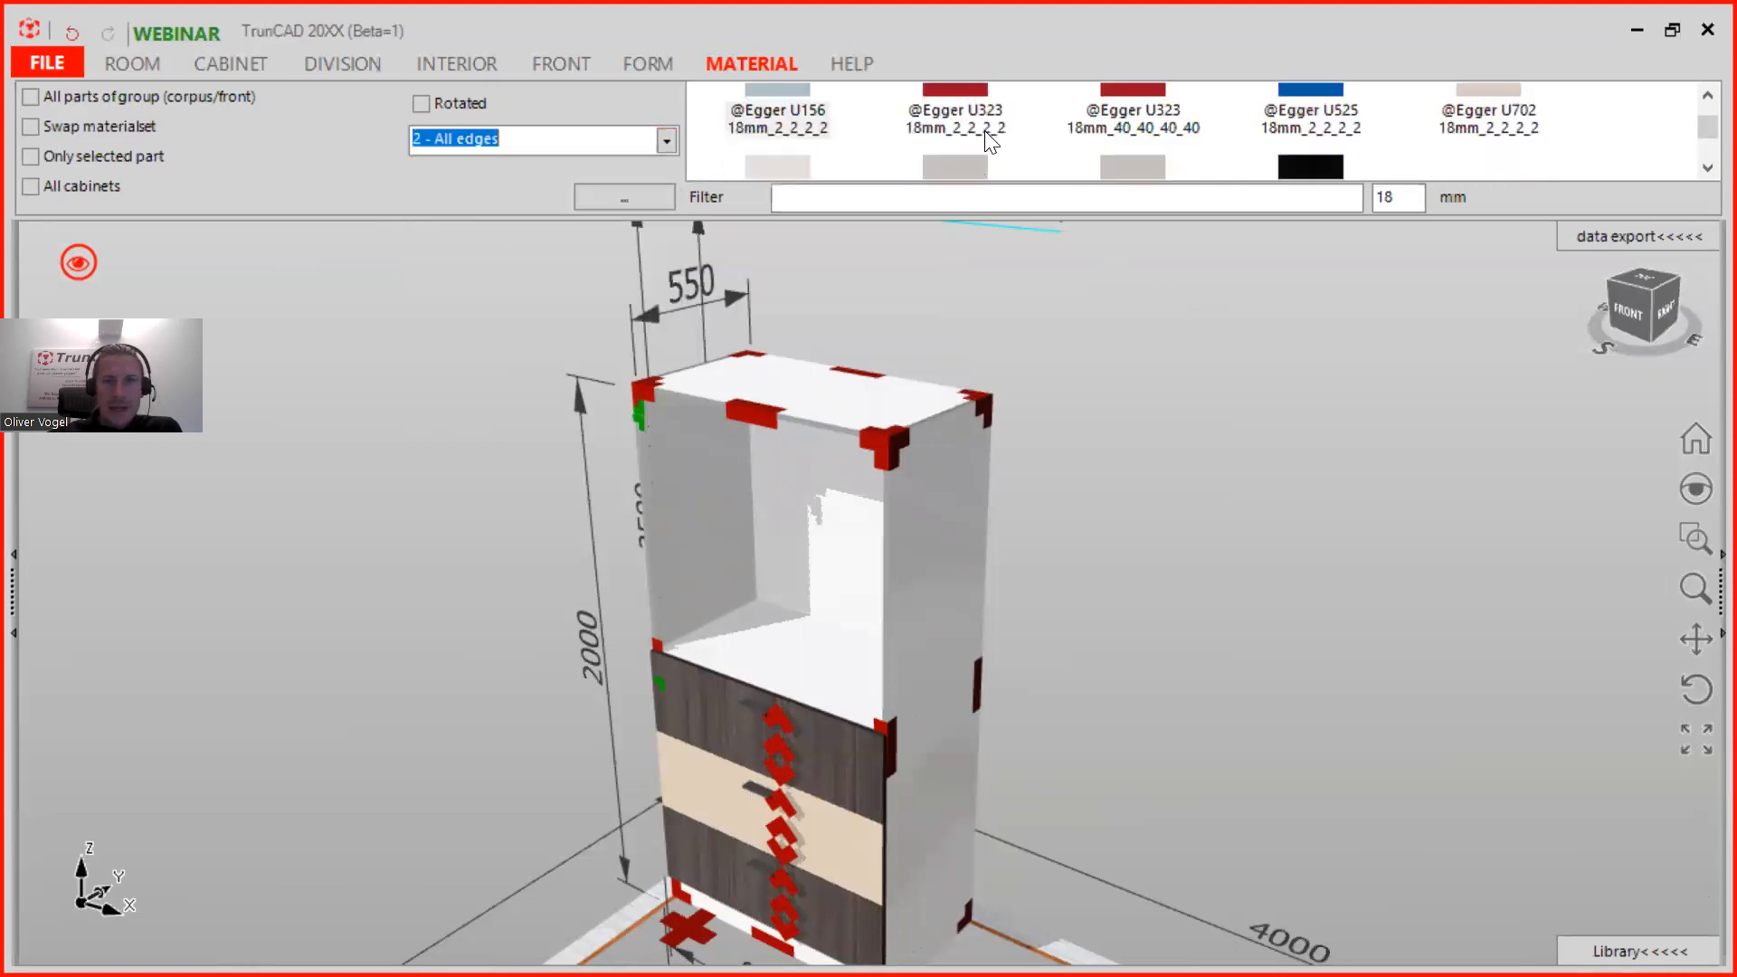
pyautogui.scroll(1, 986, 132)
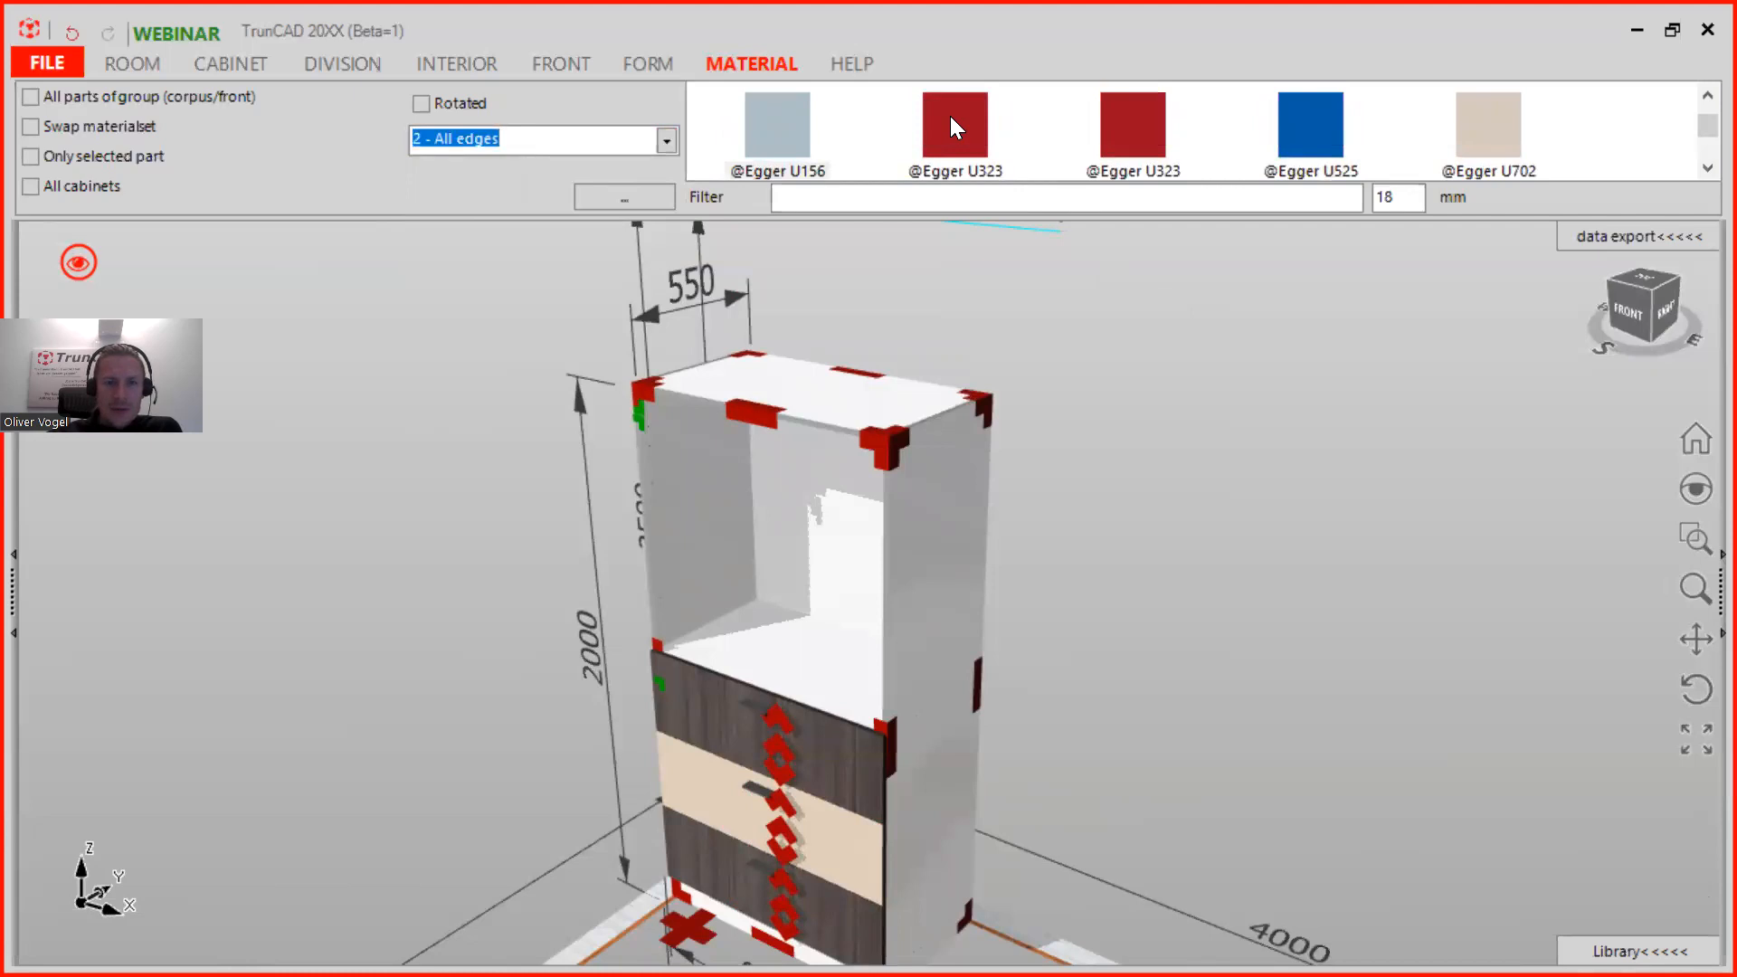
pyautogui.scroll(-2, 966, 134)
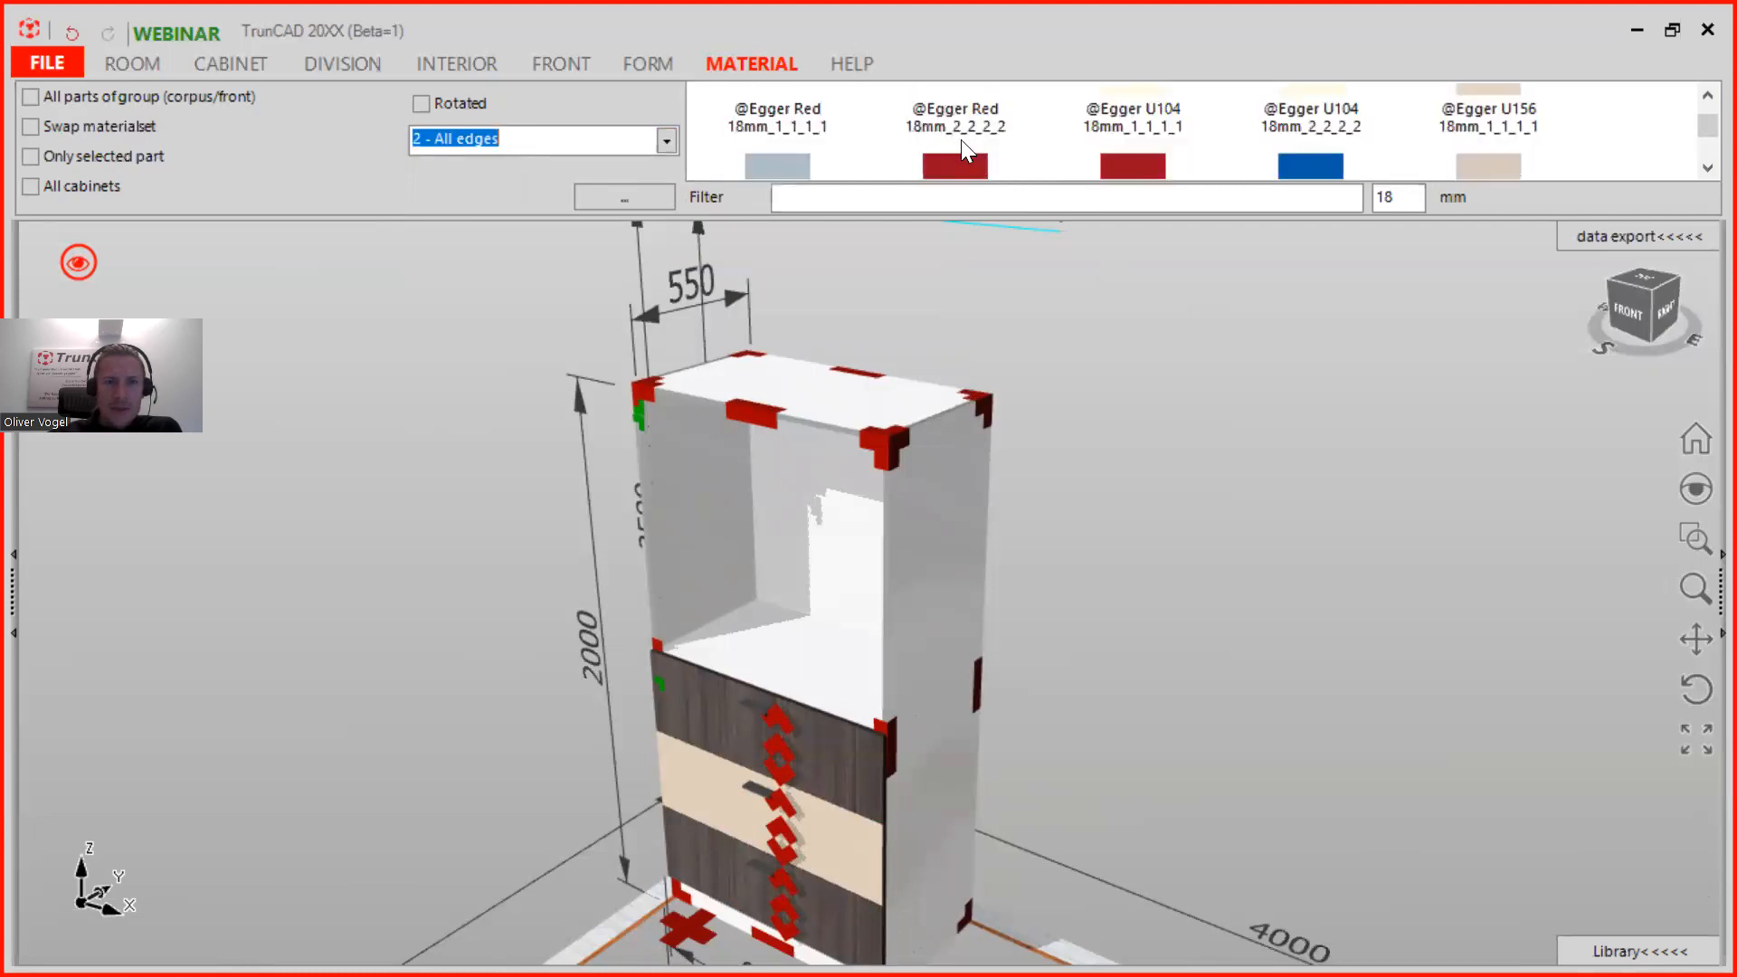
pyautogui.scroll(2, 959, 145)
pyautogui.scroll(-1, 956, 132)
pyautogui.scroll(1, 956, 123)
pyautogui.moveTo(956, 123); pyautogui.dragTo(942, 610)
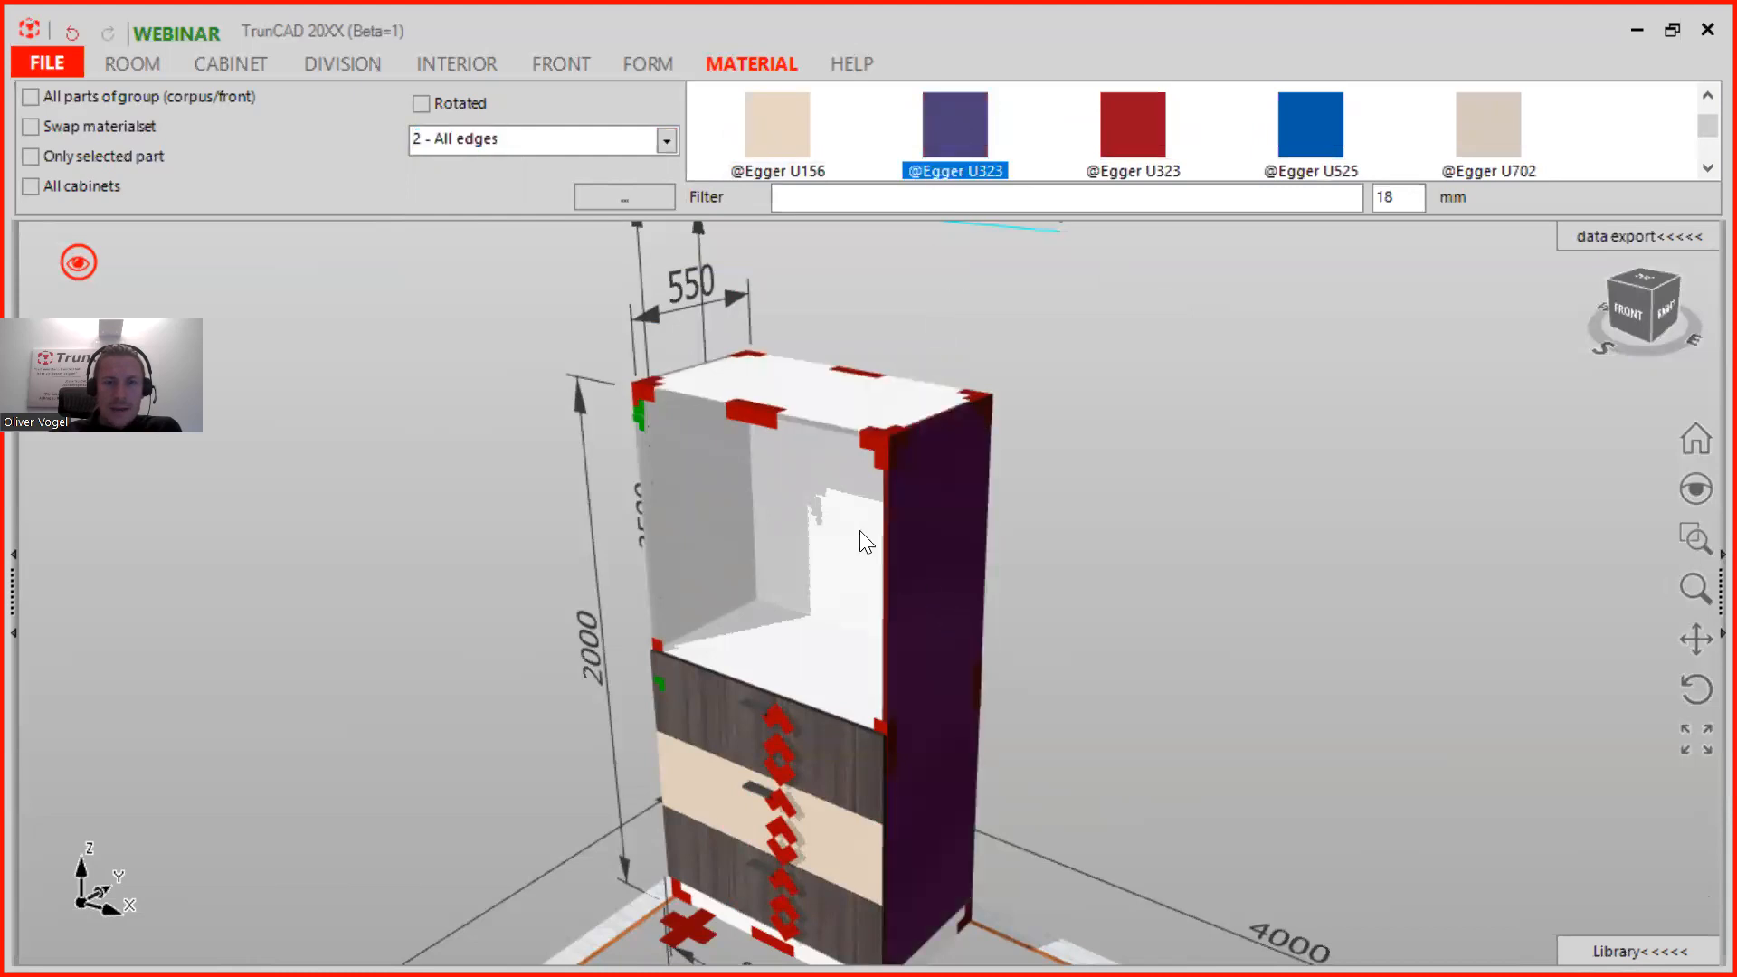
pyautogui.moveTo(1092, 417); pyautogui.dragTo(1141, 380, button='middle')
pyautogui.scroll(4, 891, 550)
pyautogui.moveTo(1438, 423); pyautogui.dragTo(1224, 271, button='middle')
pyautogui.scroll(-3, 1298, 458)
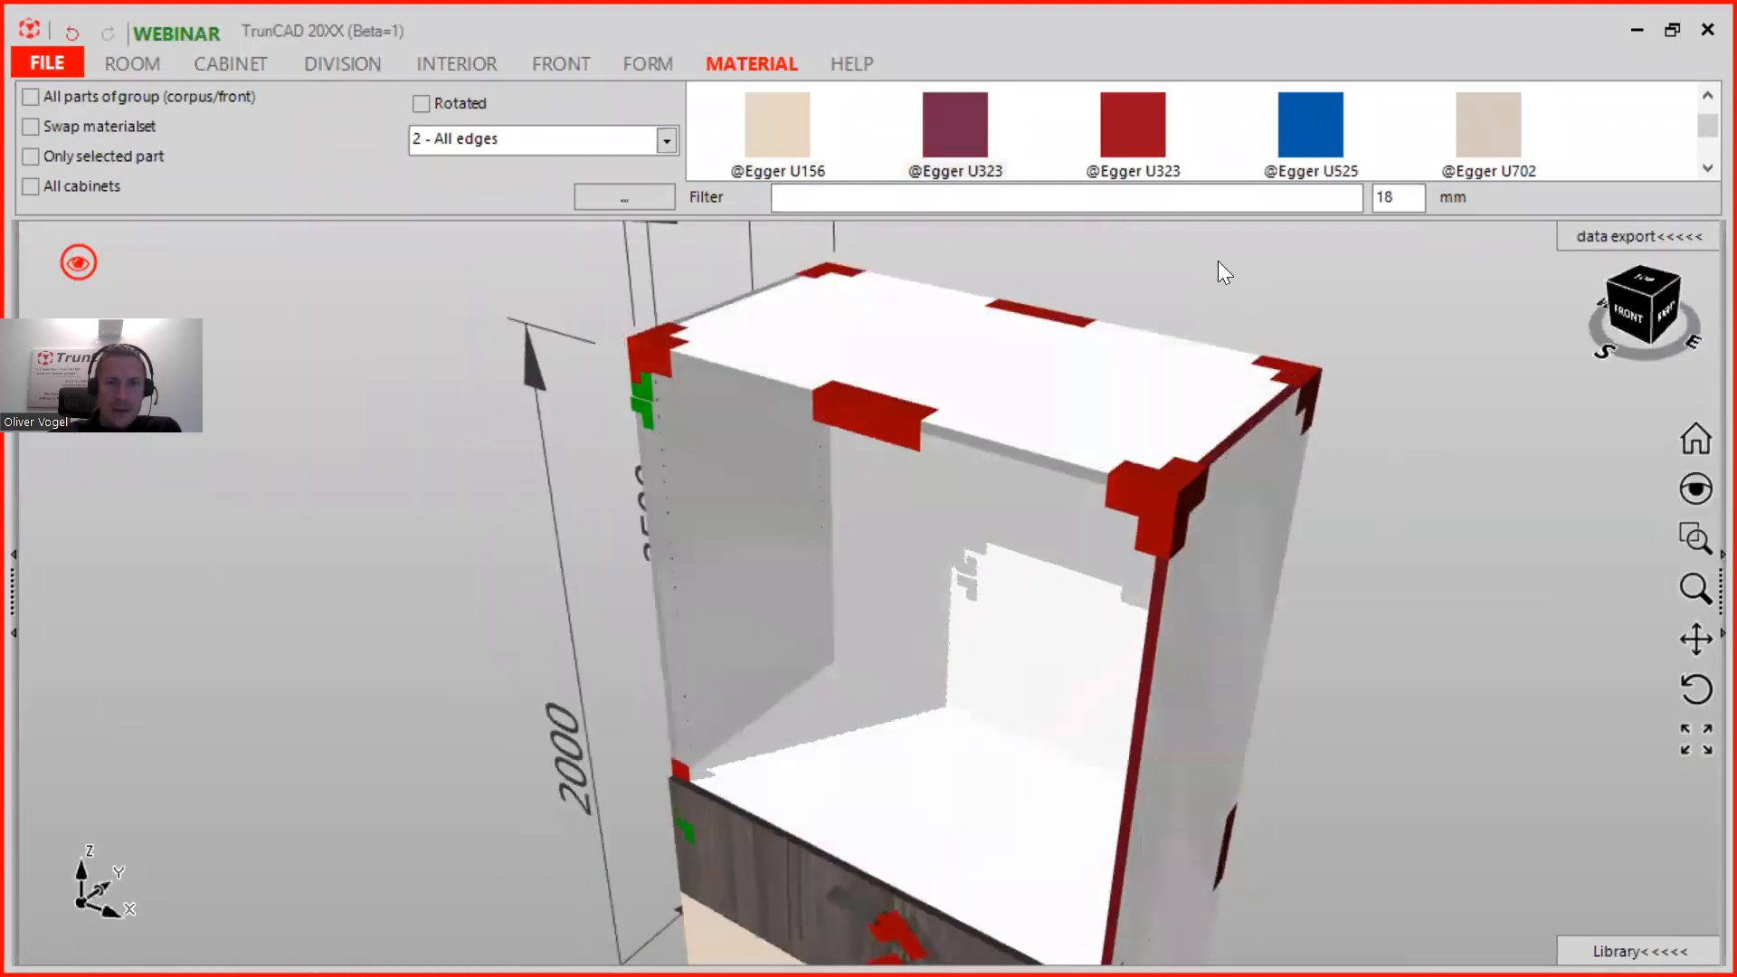
pyautogui.click(1138, 156)
pyautogui.click(698, 465)
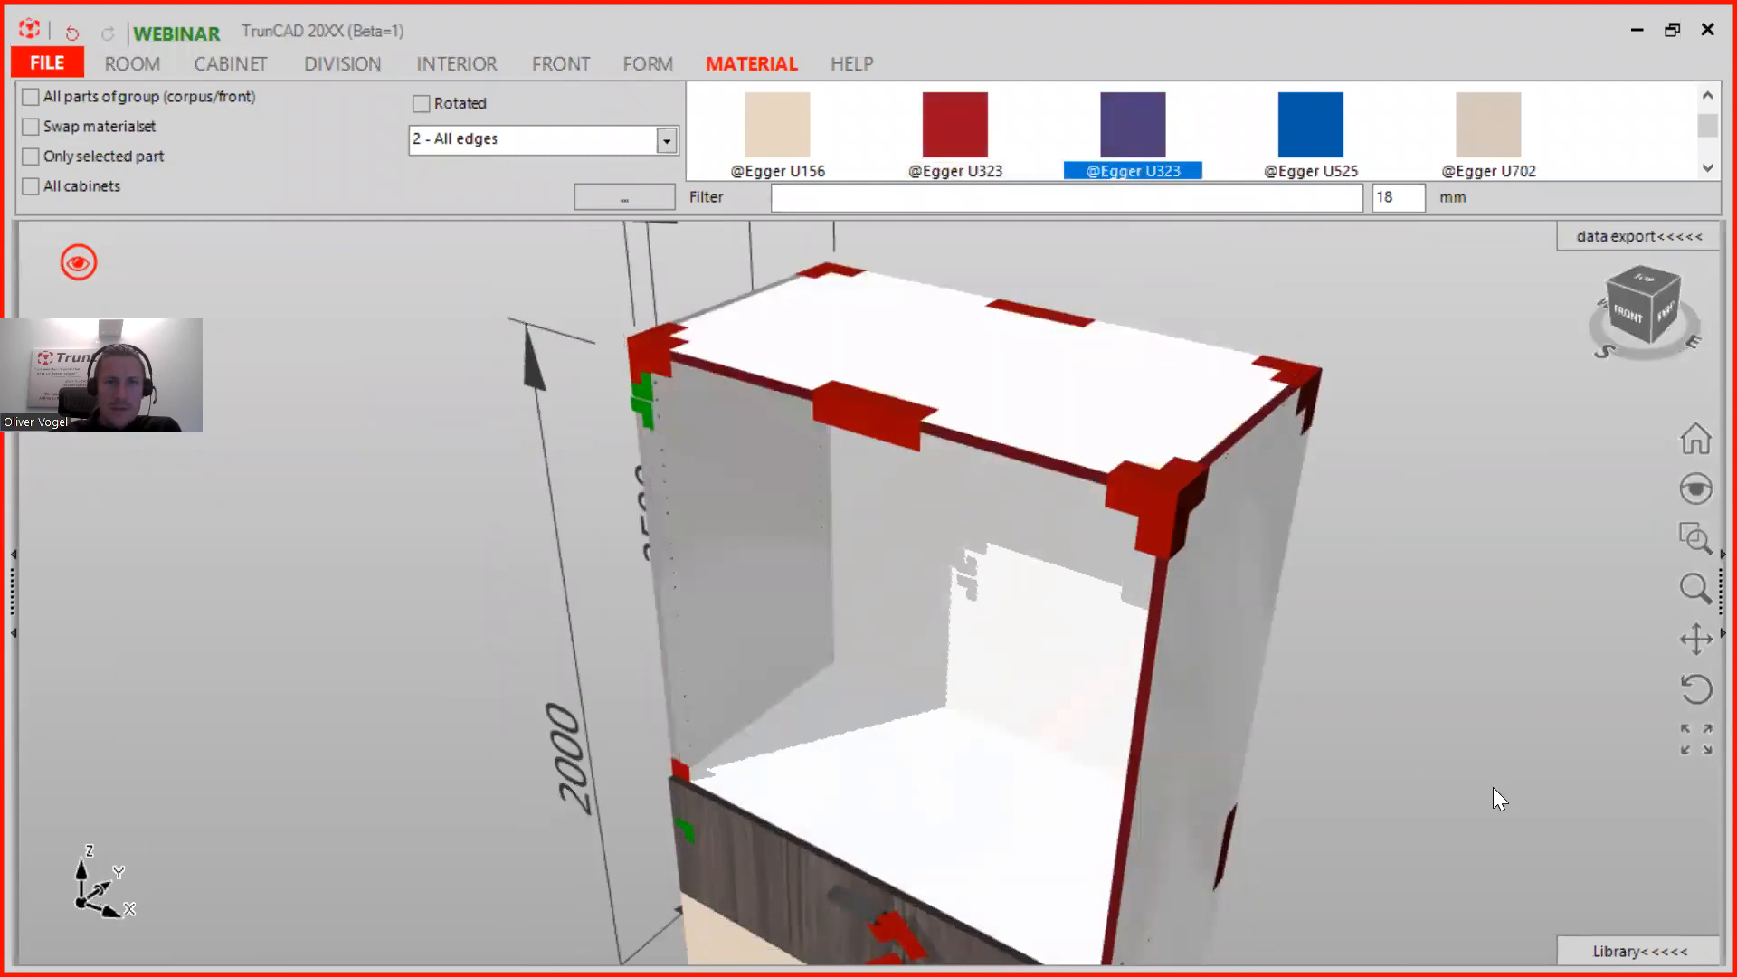
pyautogui.moveTo(1354, 446); pyautogui.dragTo(1493, 440, button='middle')
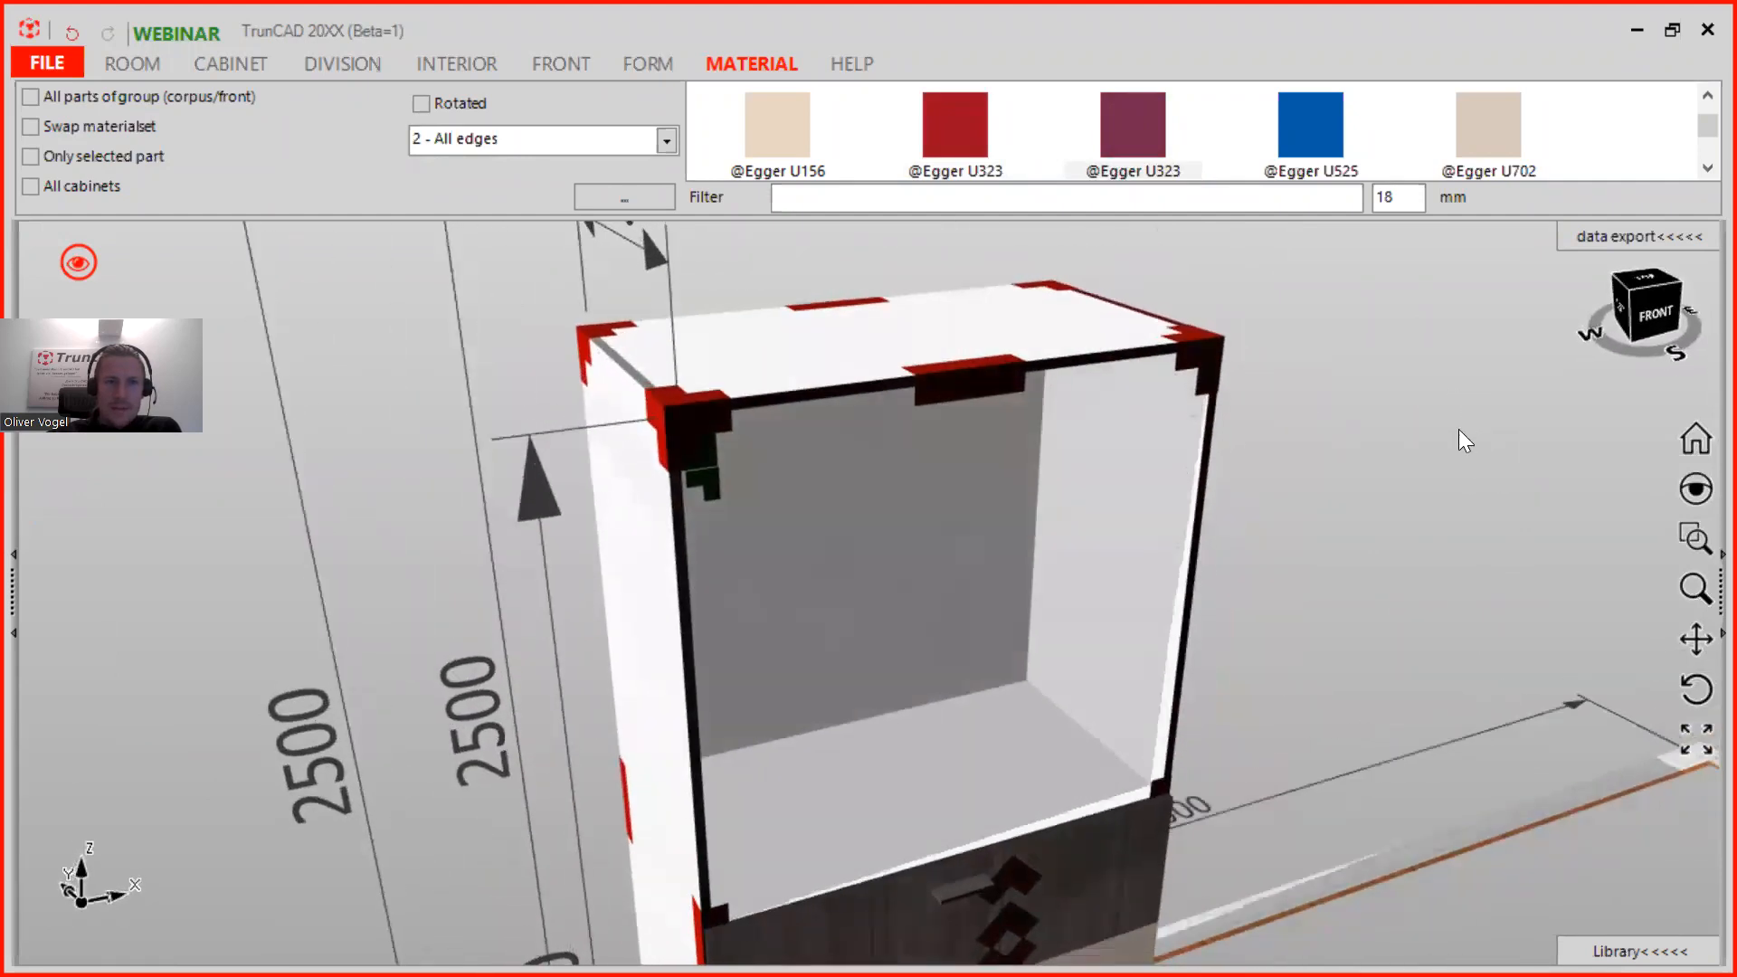
pyautogui.click(666, 146)
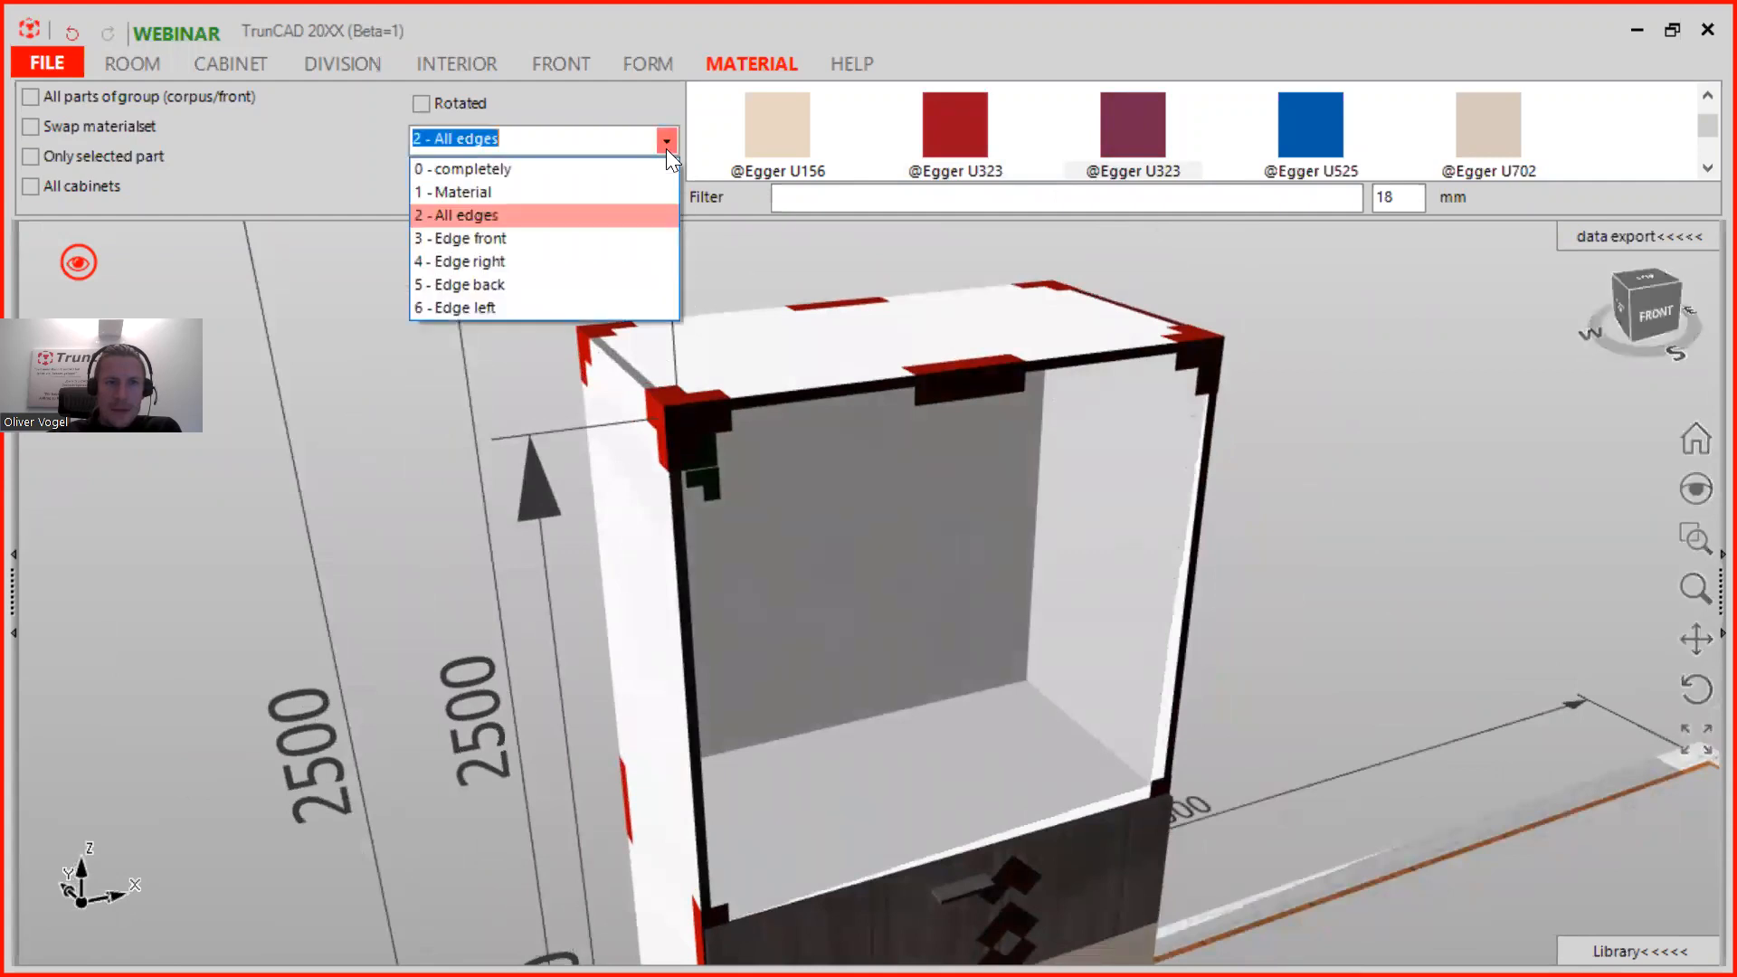
pyautogui.click(591, 237)
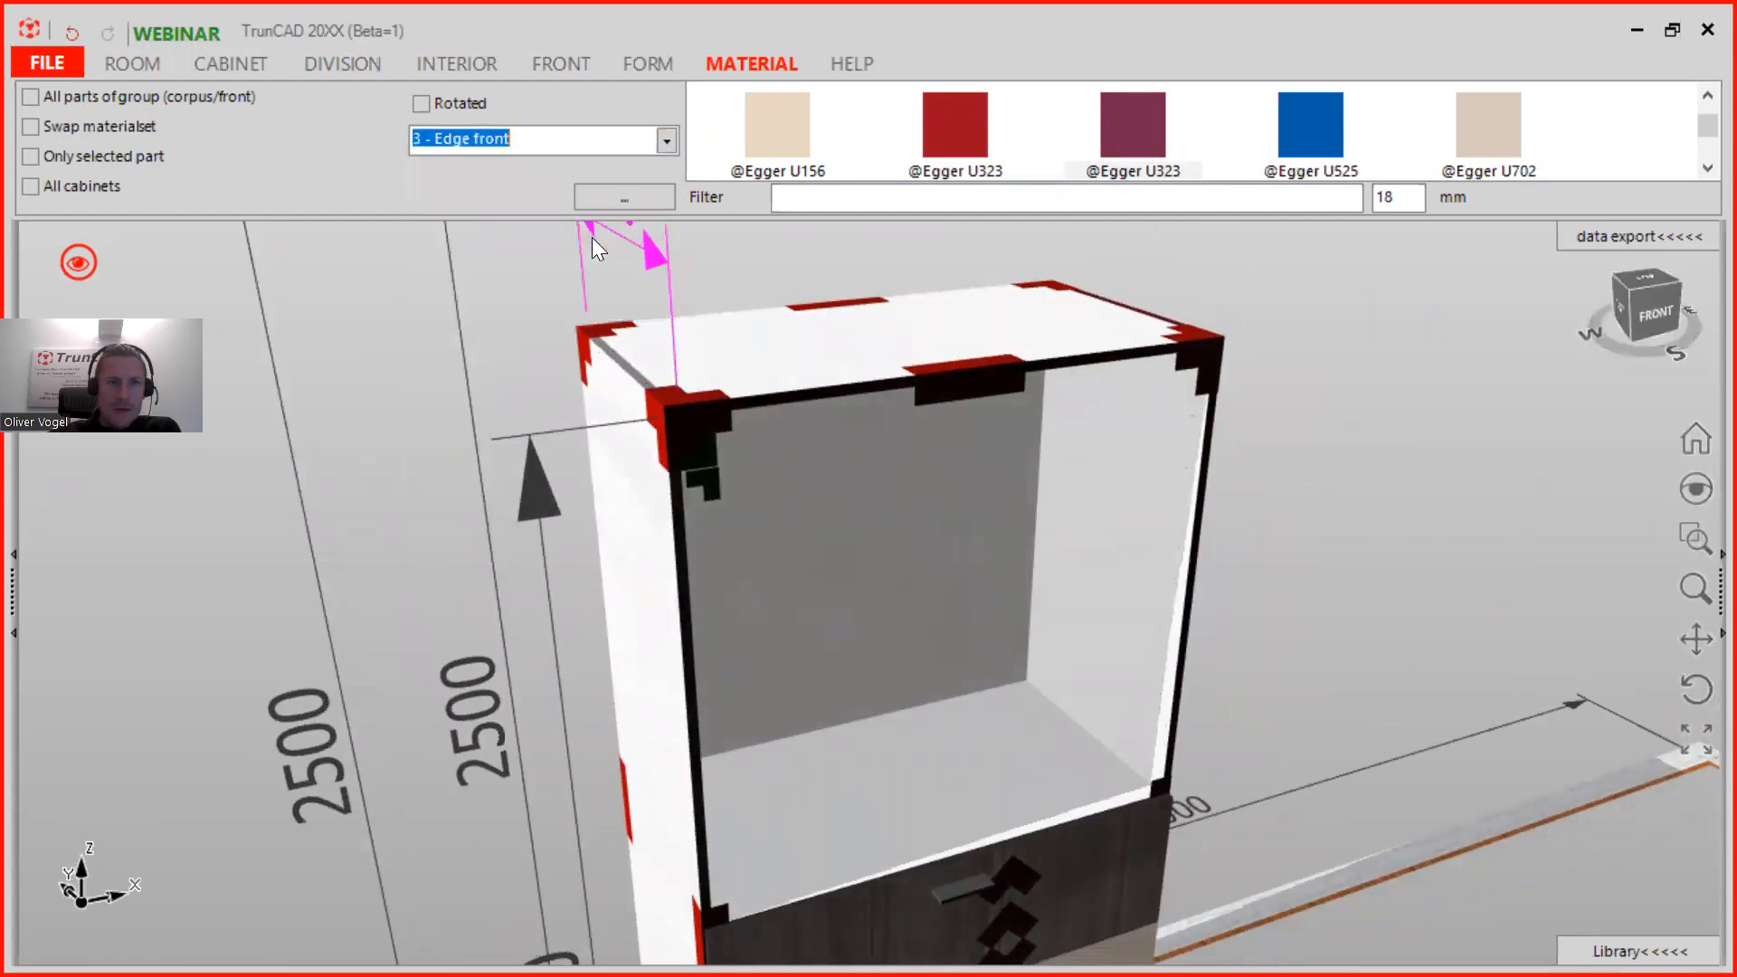
pyautogui.moveTo(834, 579); pyautogui.dragTo(778, 507, button='middle')
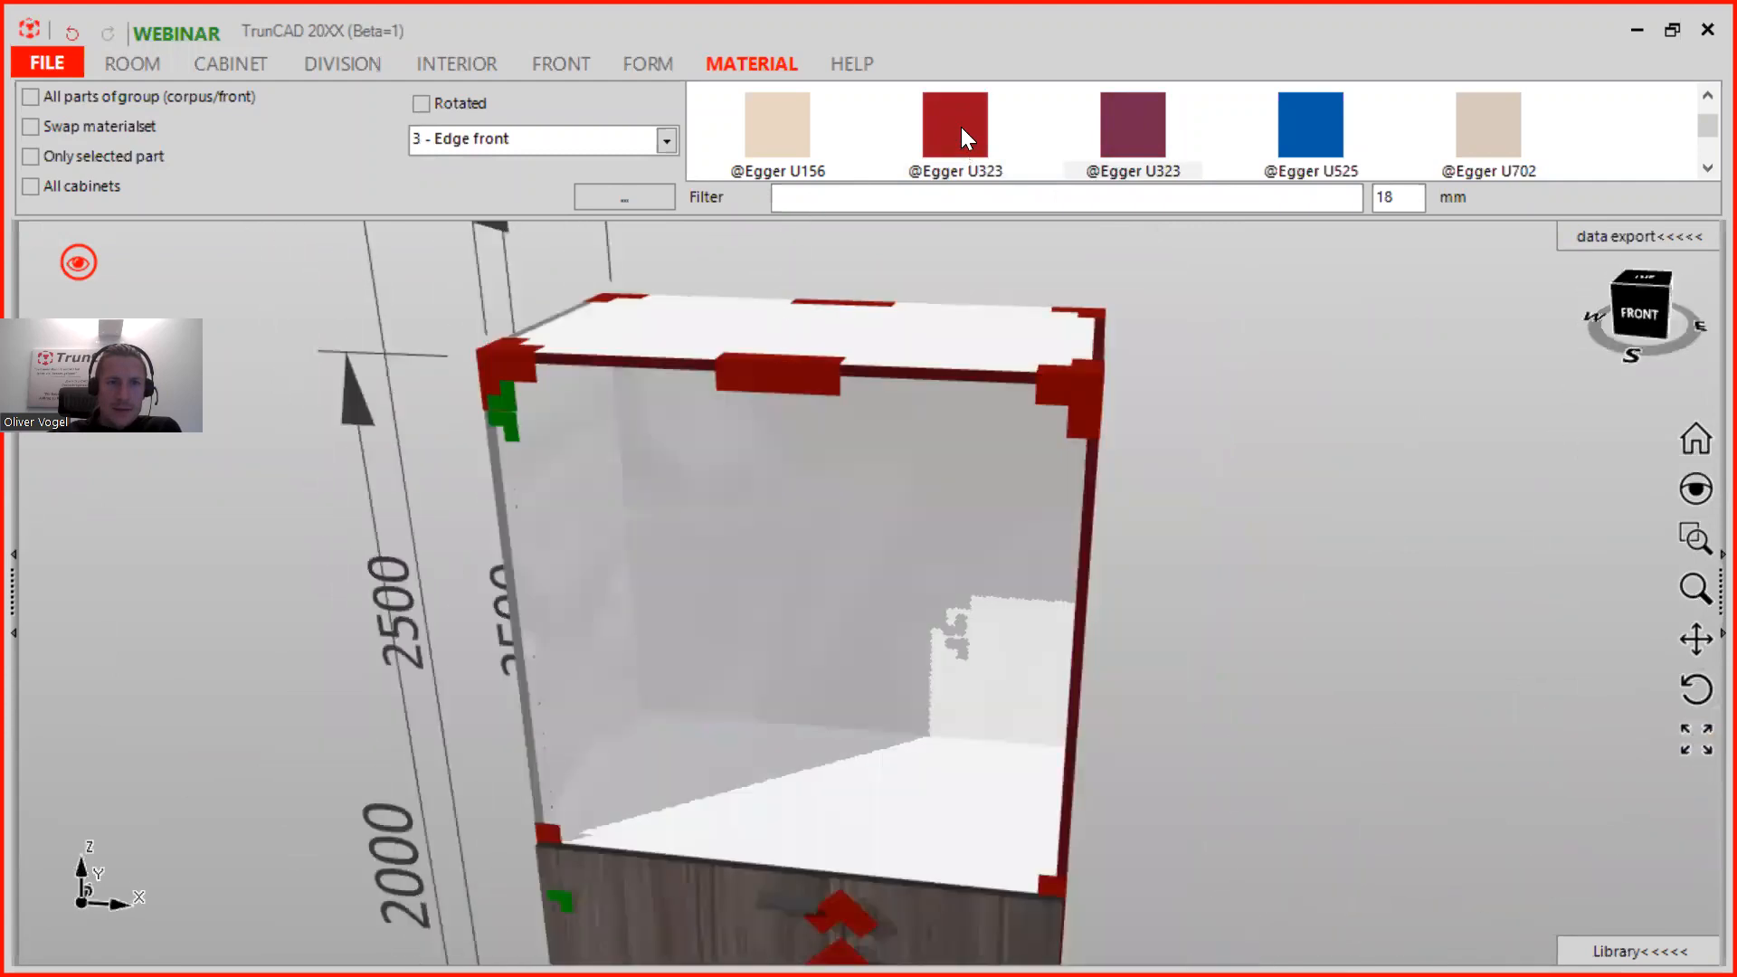
pyautogui.moveTo(955, 127); pyautogui.dragTo(557, 433)
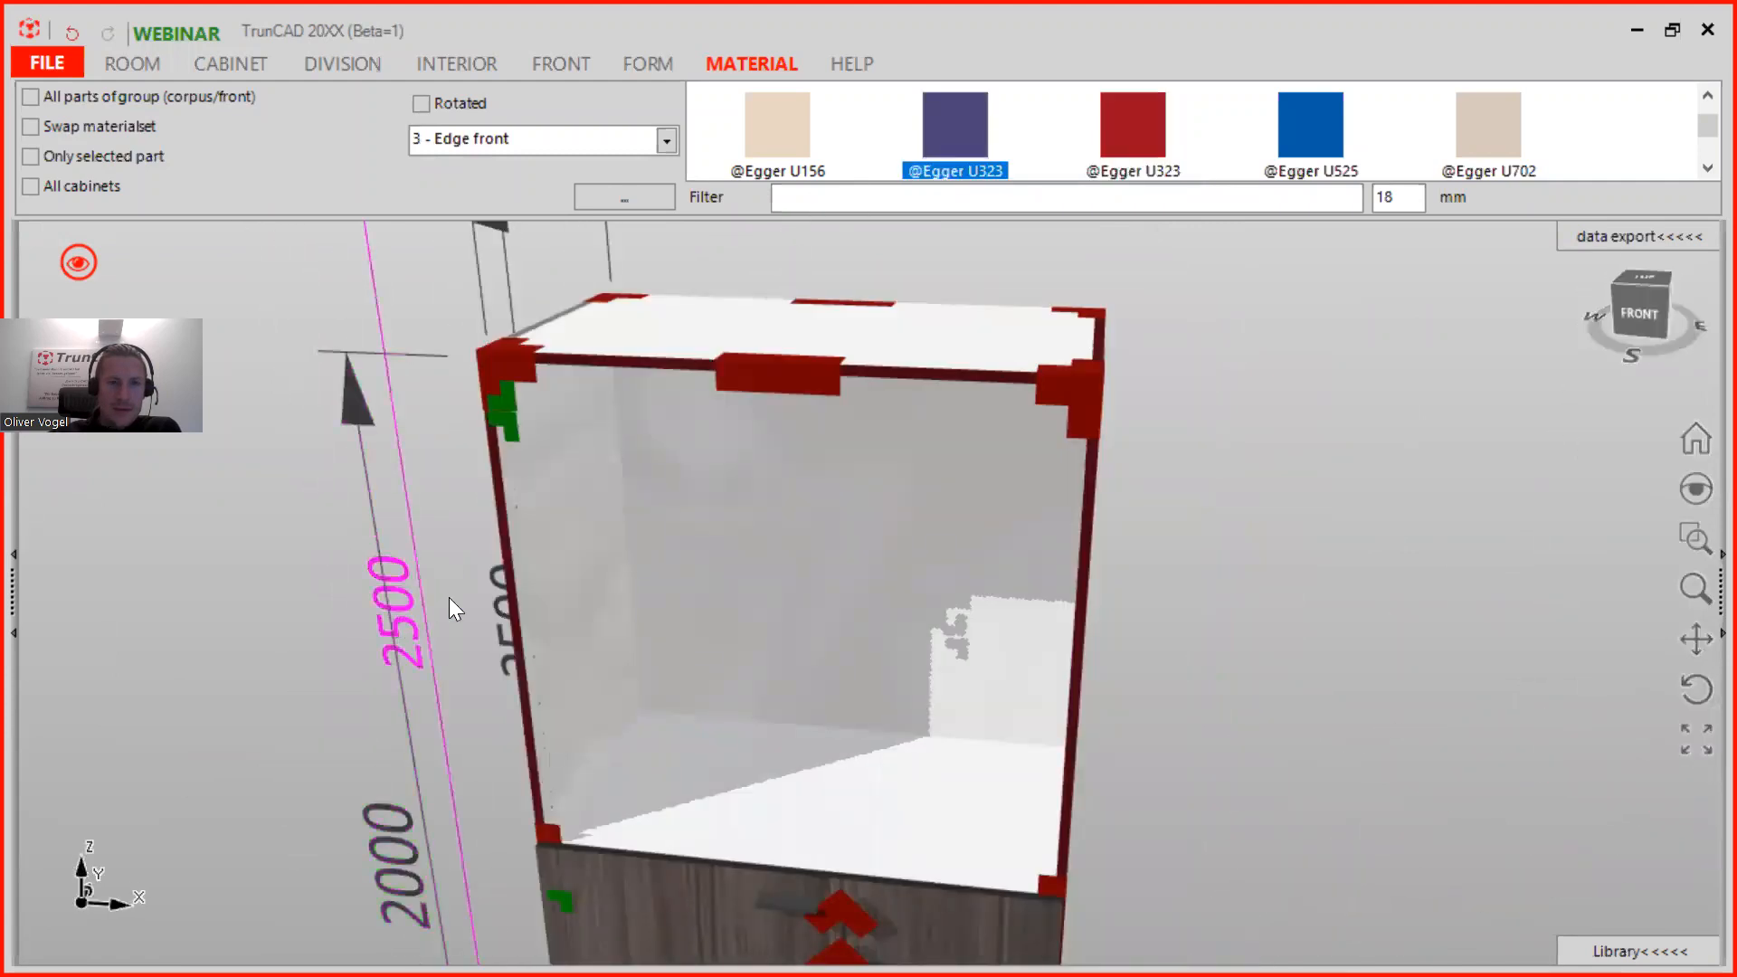
pyautogui.moveTo(499, 480); pyautogui.dragTo(715, 506, button='middle')
pyautogui.moveTo(443, 389); pyautogui.dragTo(645, 361, button='middle')
pyautogui.moveTo(697, 475); pyautogui.dragTo(325, 504, button='middle')
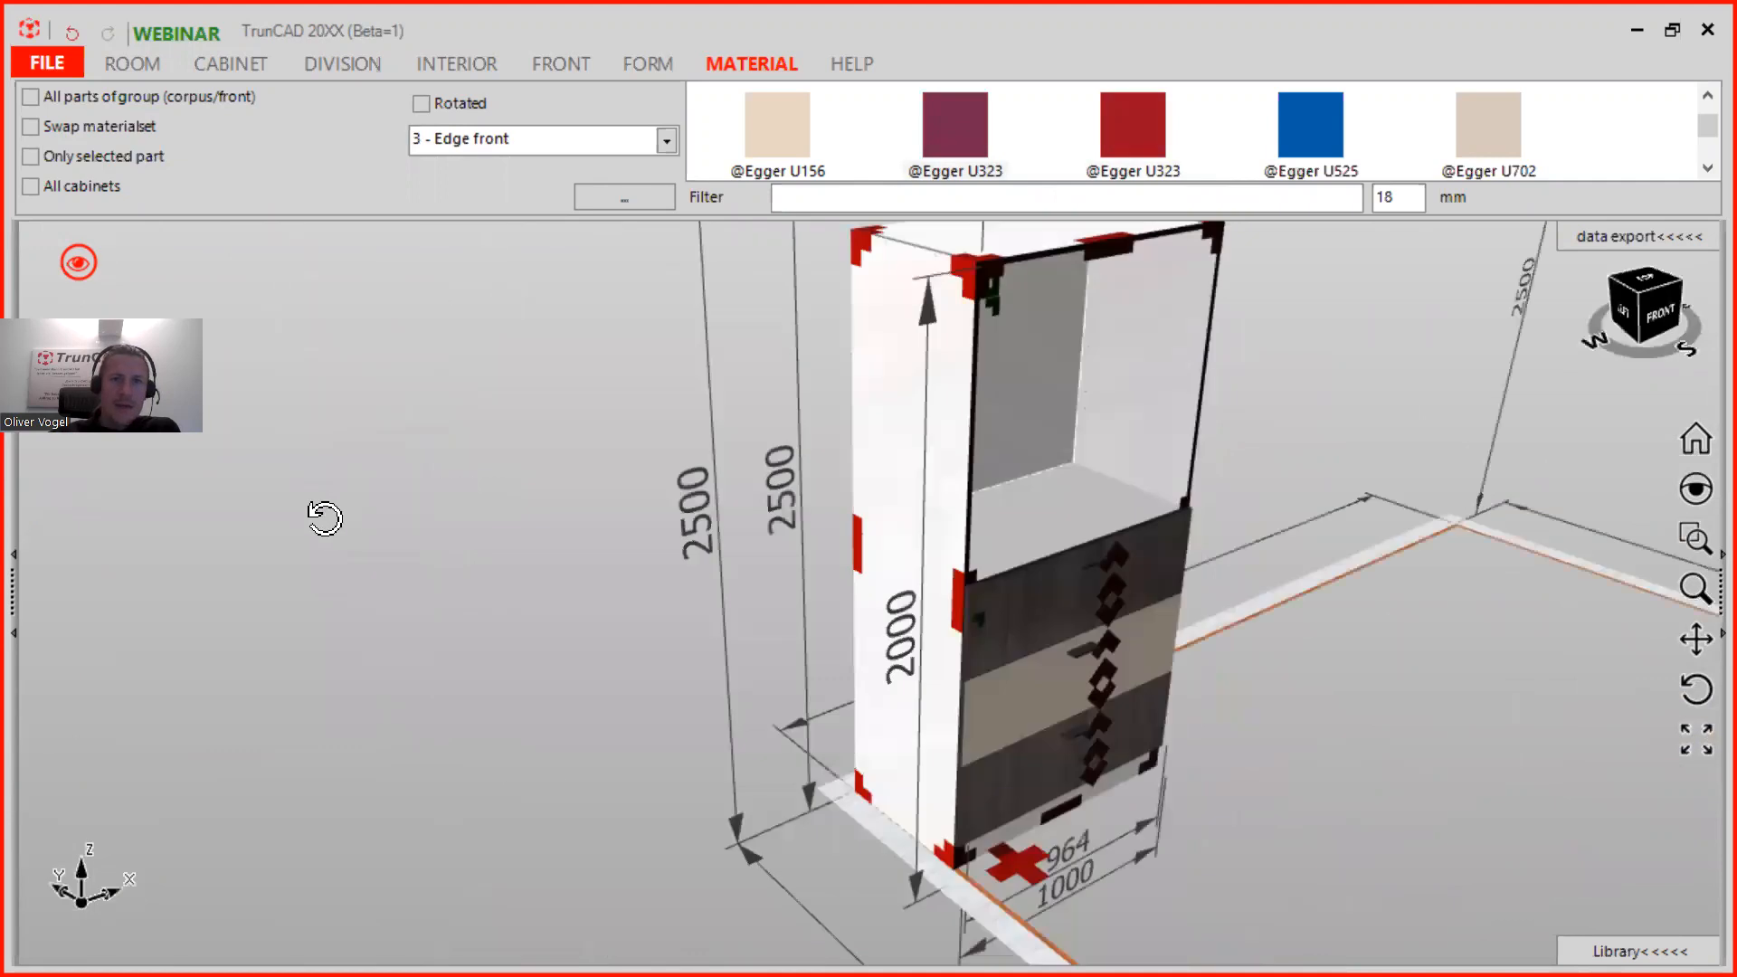
pyautogui.scroll(3, 326, 511)
pyautogui.scroll(-2, 1196, 492)
pyautogui.keyDown('ctrl'); pyautogui.moveTo(1204, 489); pyautogui.dragTo(1091, 484, button='middle'); pyautogui.keyUp('ctrl')
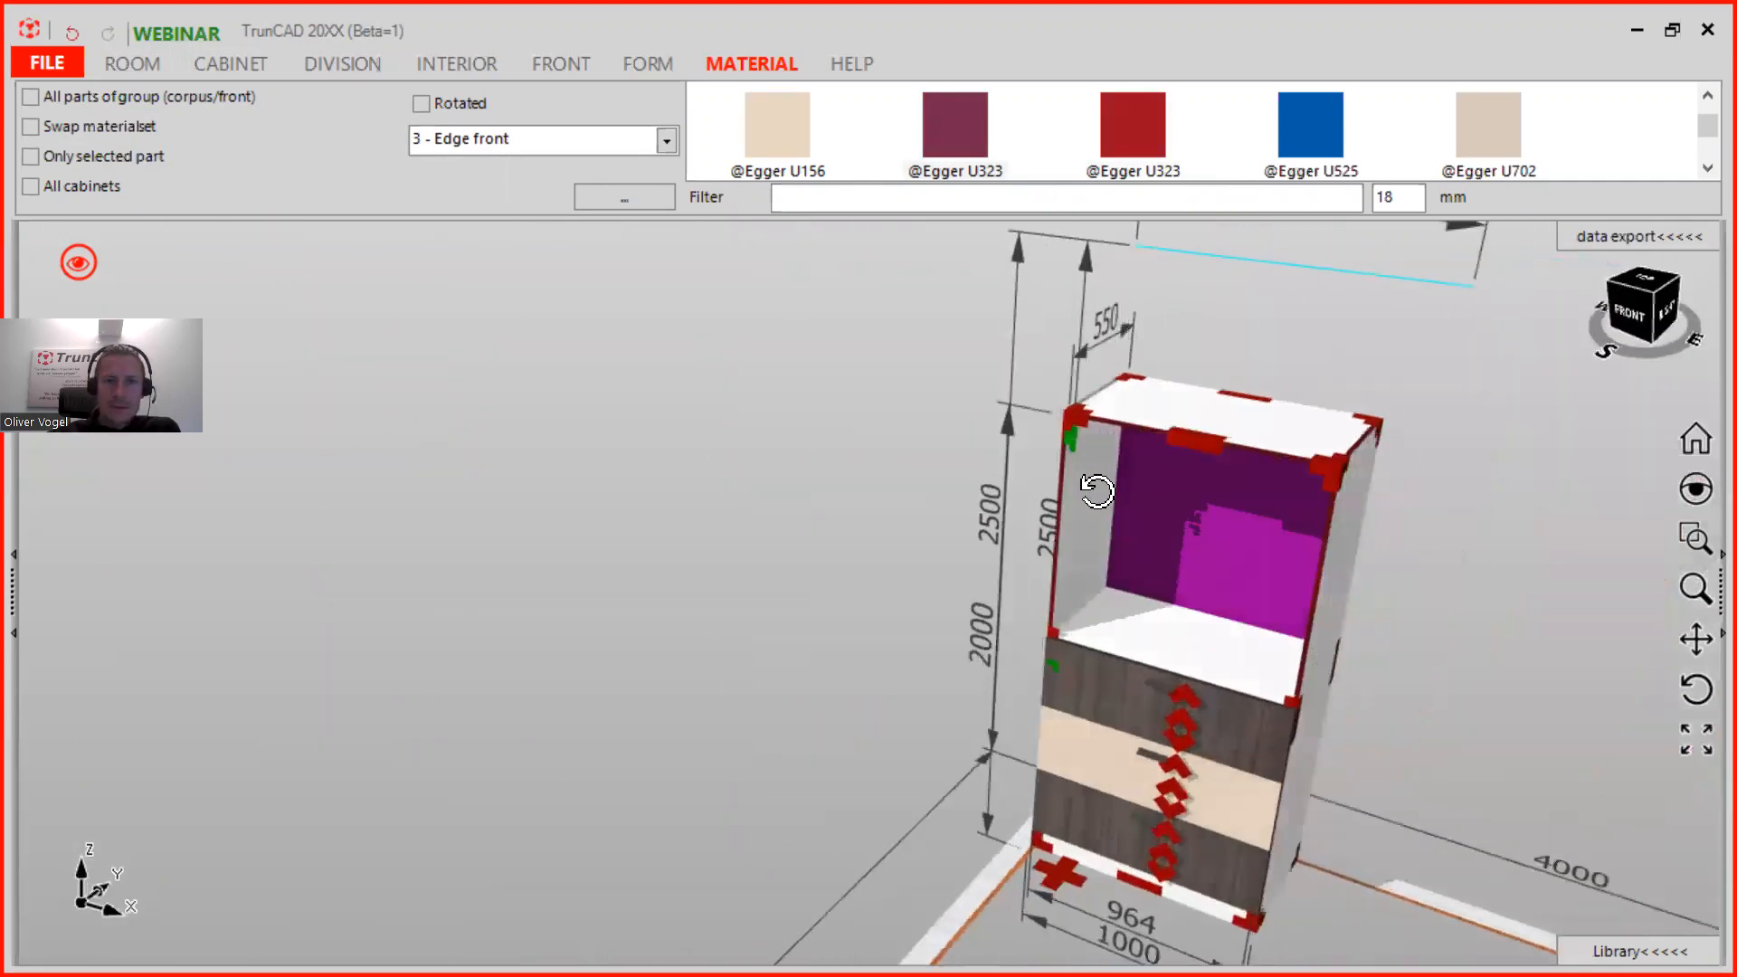
pyautogui.click(667, 140)
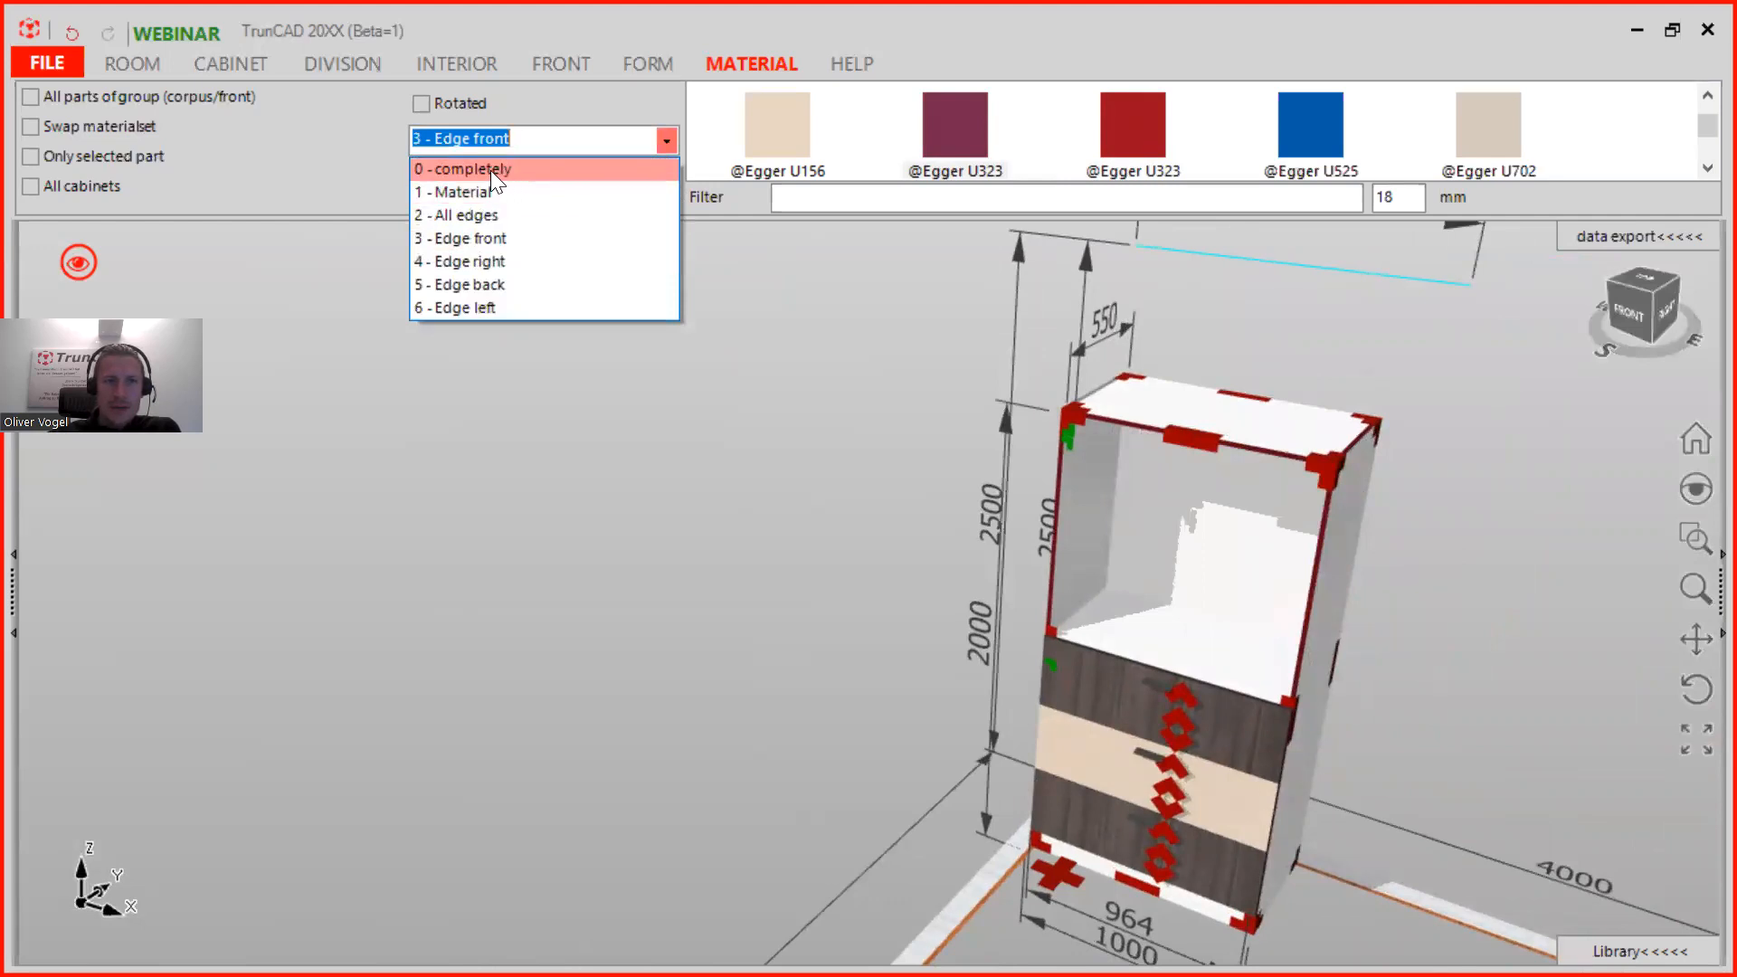
pyautogui.click(491, 170)
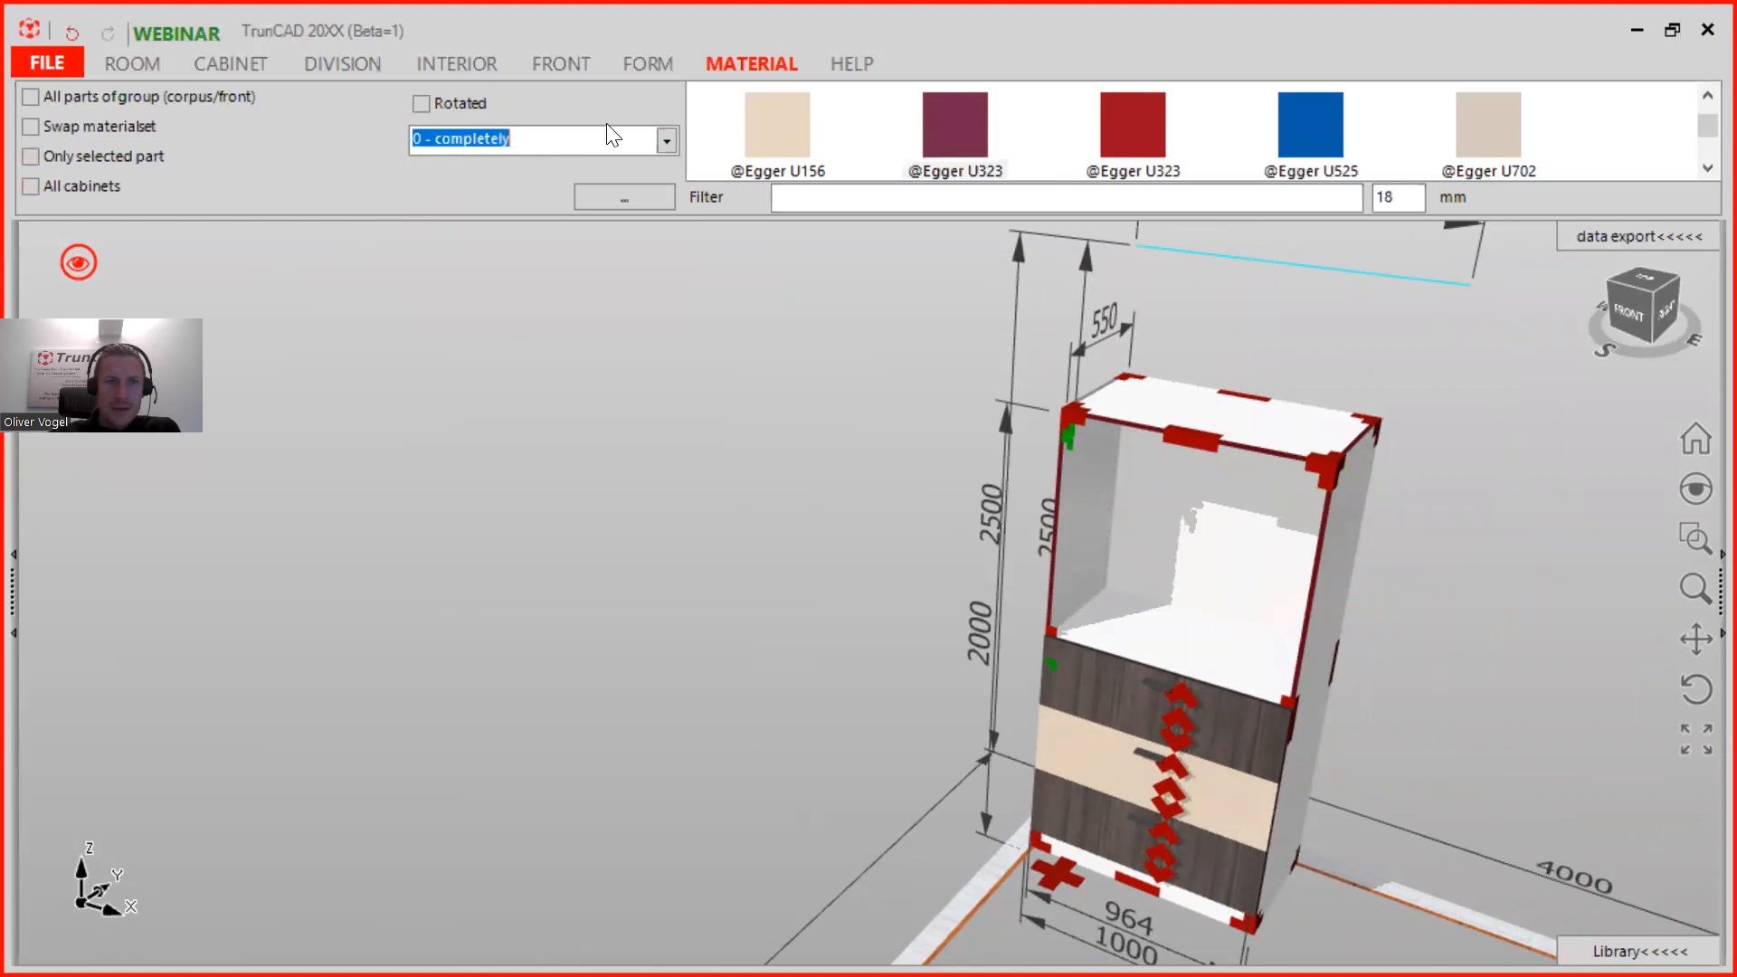
pyautogui.click(941, 112)
pyautogui.click(1081, 497)
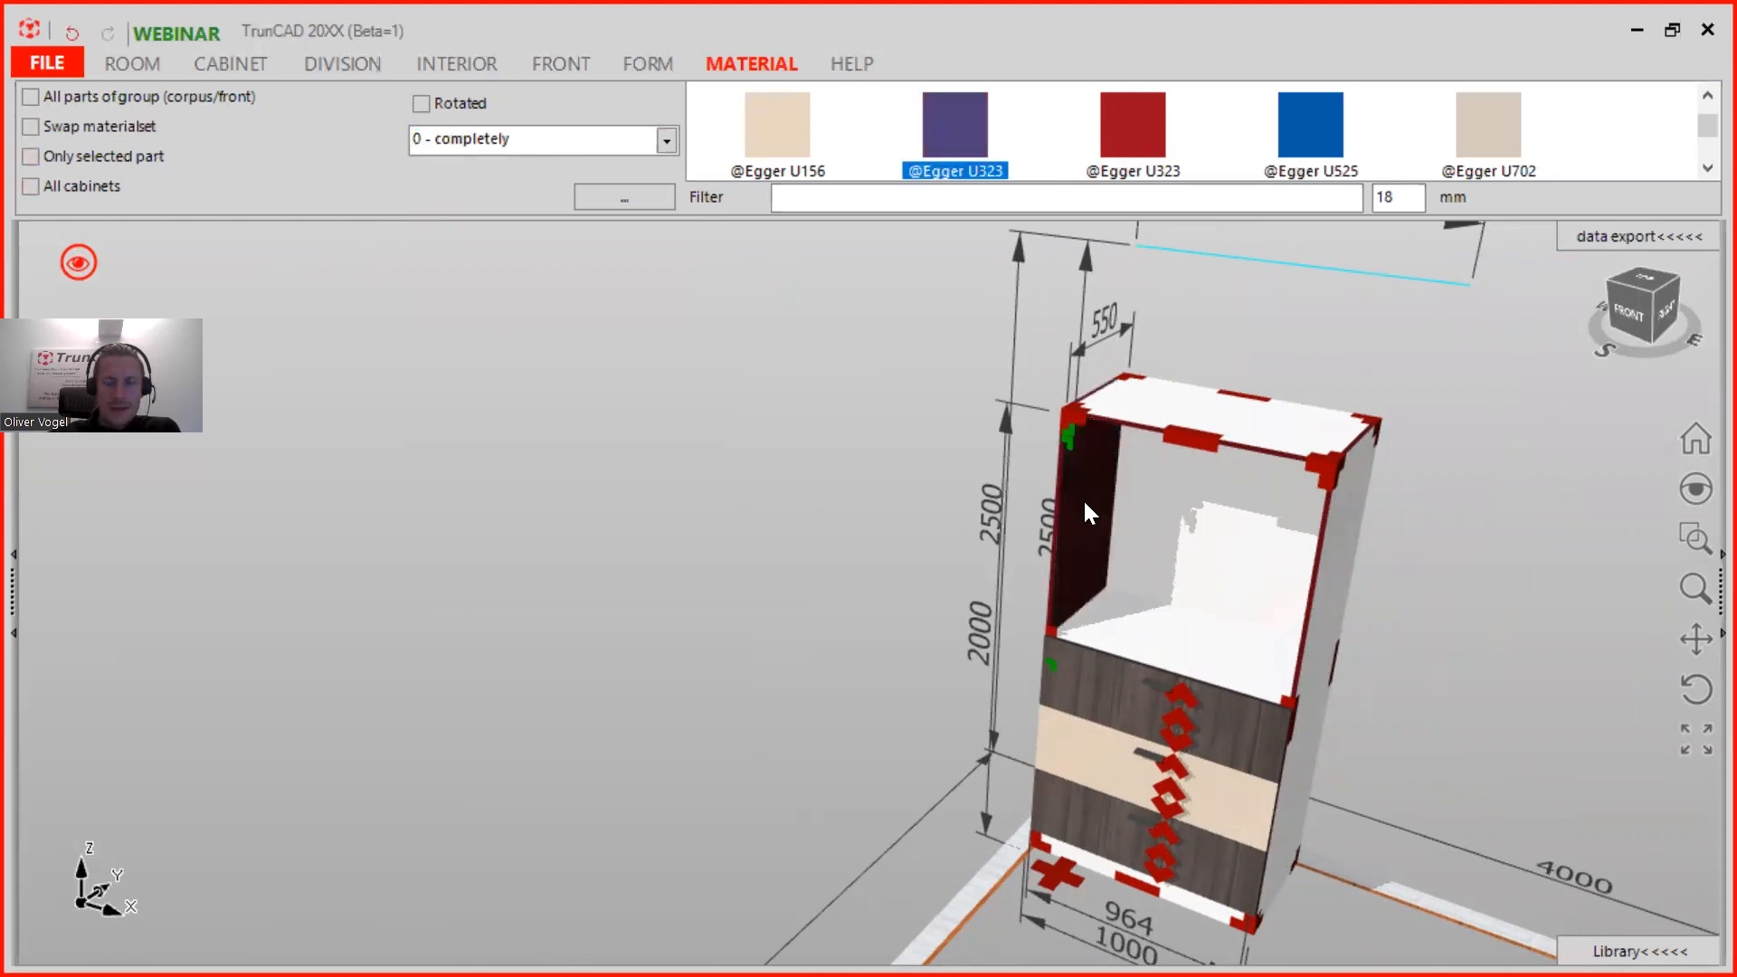
pyautogui.click(1243, 431)
pyautogui.moveTo(1245, 425); pyautogui.dragTo(1228, 392, button='middle')
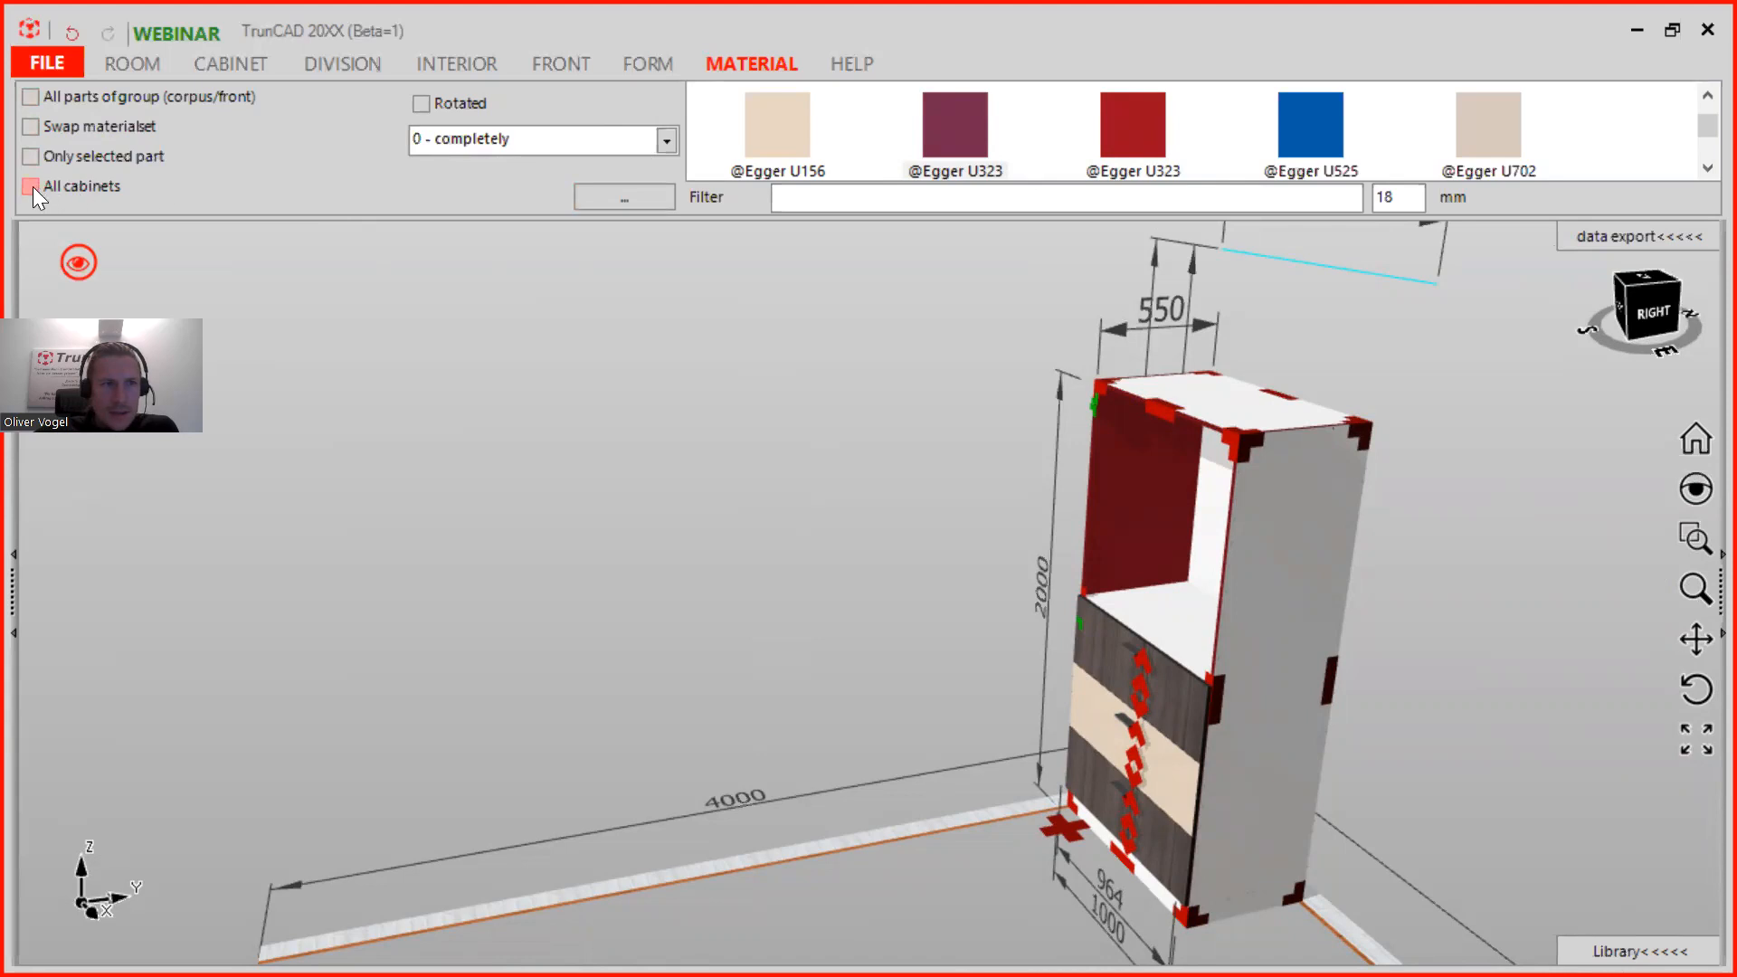
# Step: Insert a second cabinet at the far end of the left wall, away from the existing cabinet
pyautogui.scroll(-5, 561, 540)
pyautogui.moveTo(841, 581); pyautogui.dragTo(931, 591, button='middle')
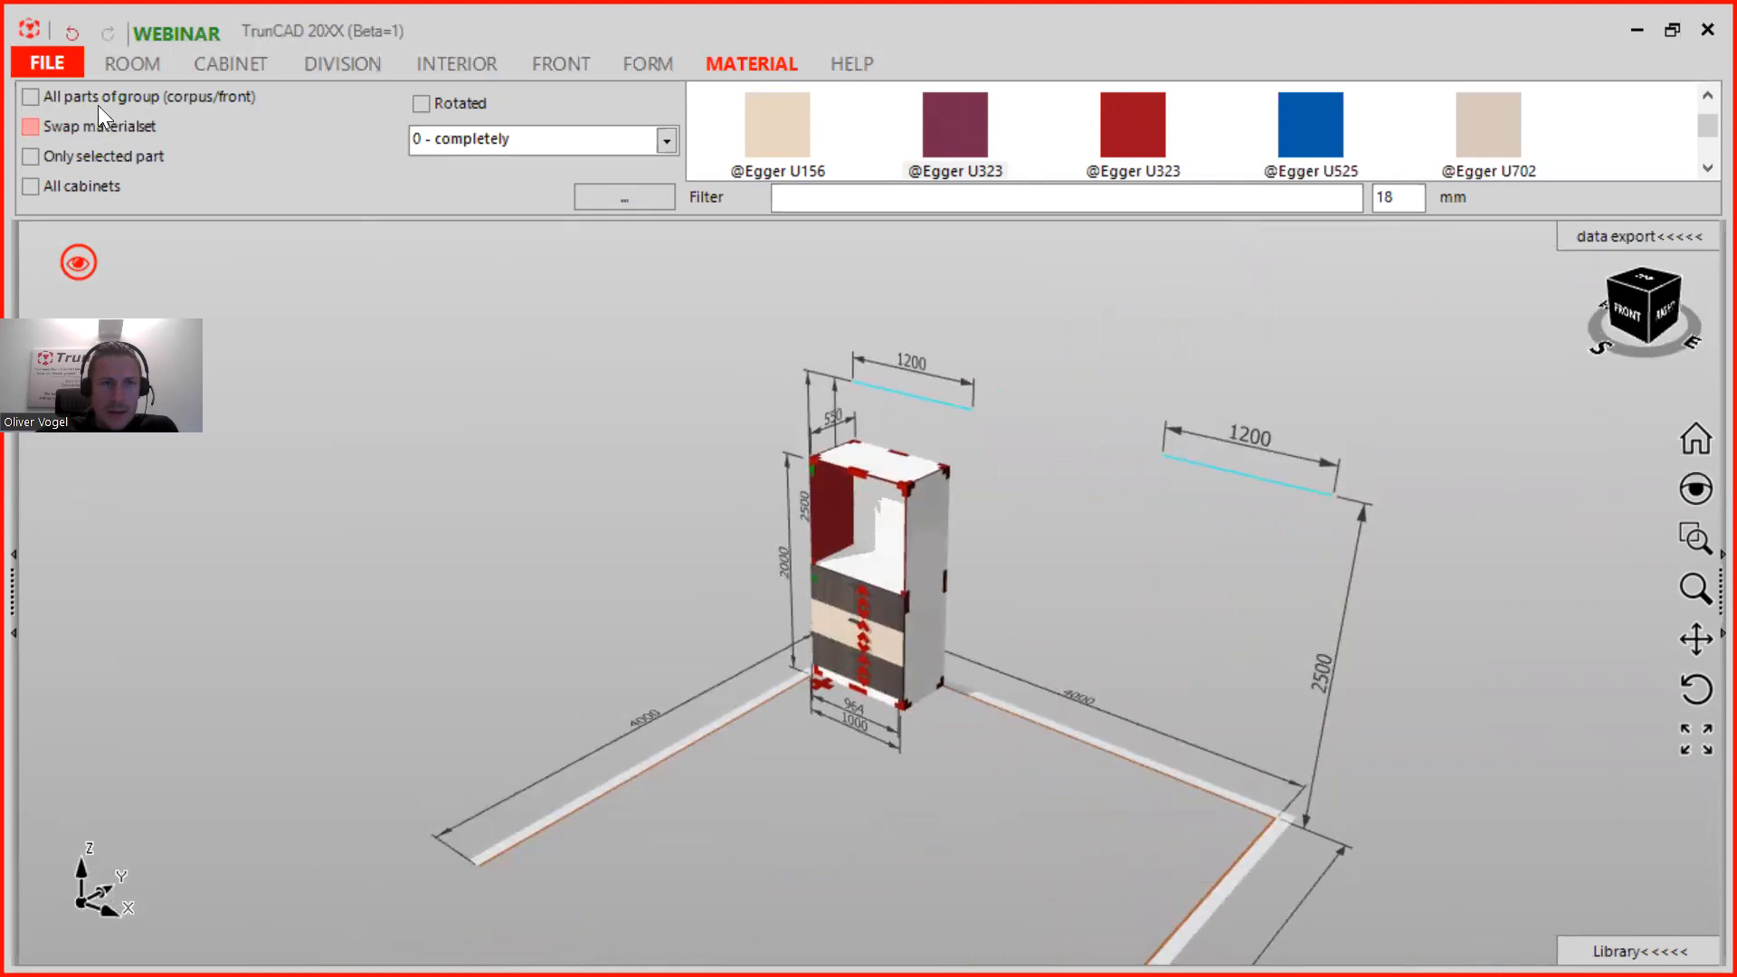
pyautogui.click(220, 65)
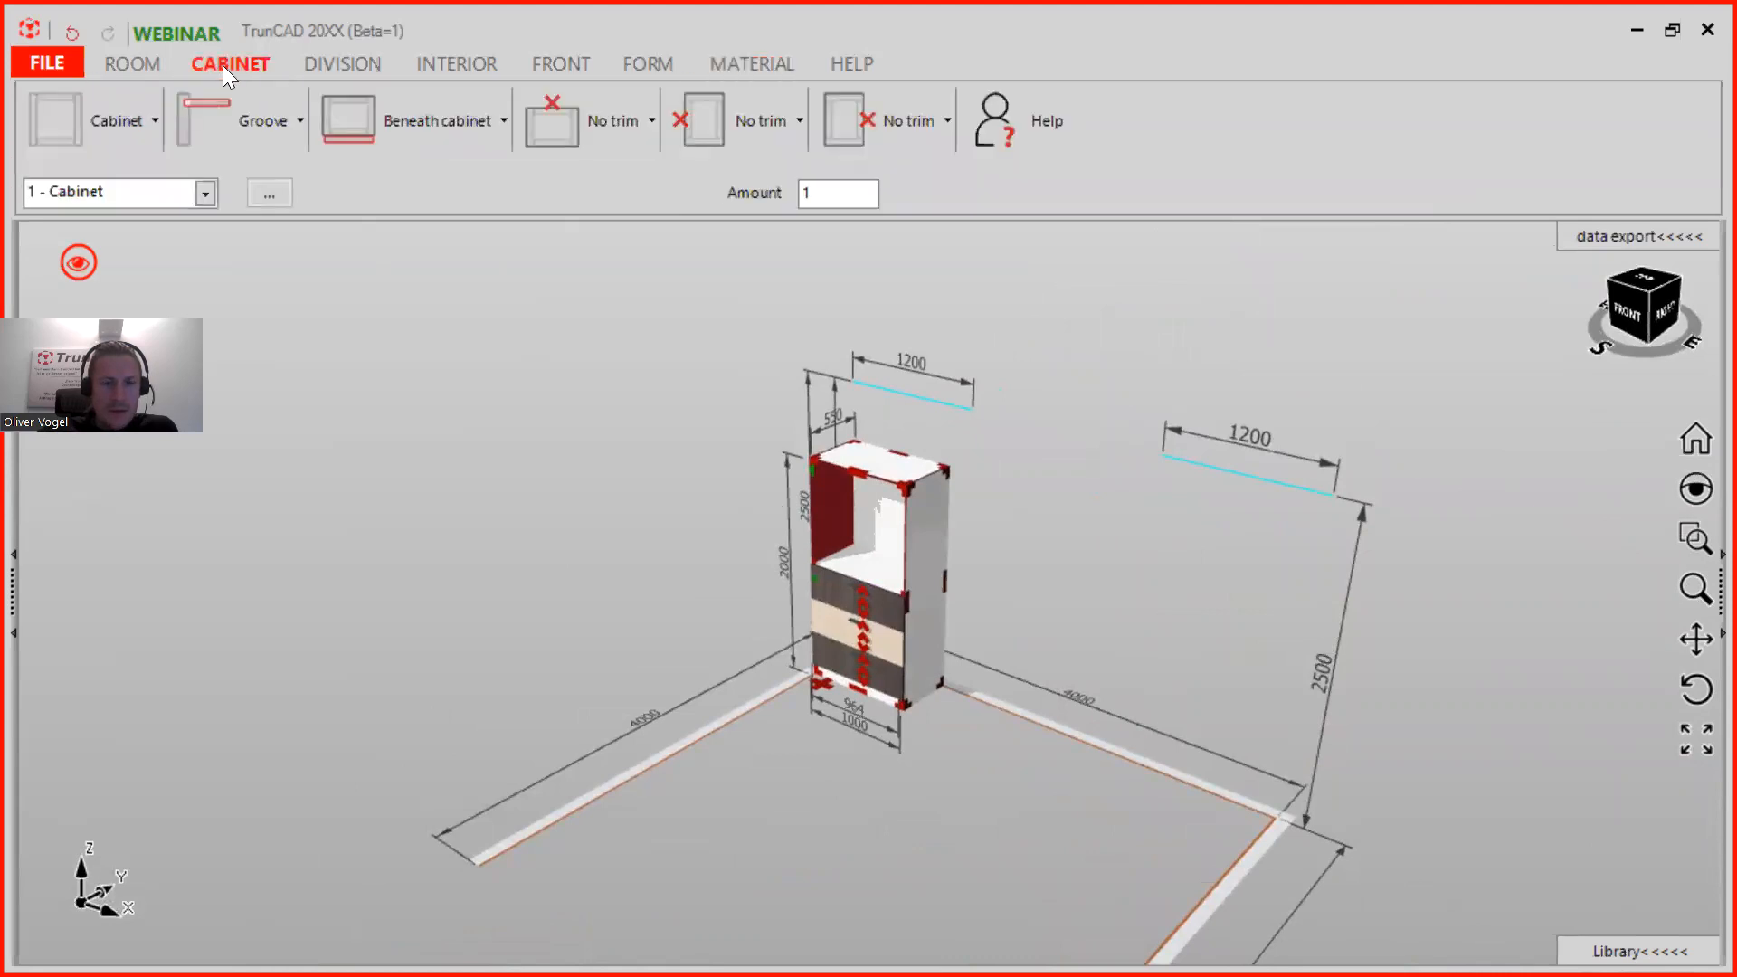
pyautogui.moveTo(1045, 590); pyautogui.dragTo(1038, 564, button='middle')
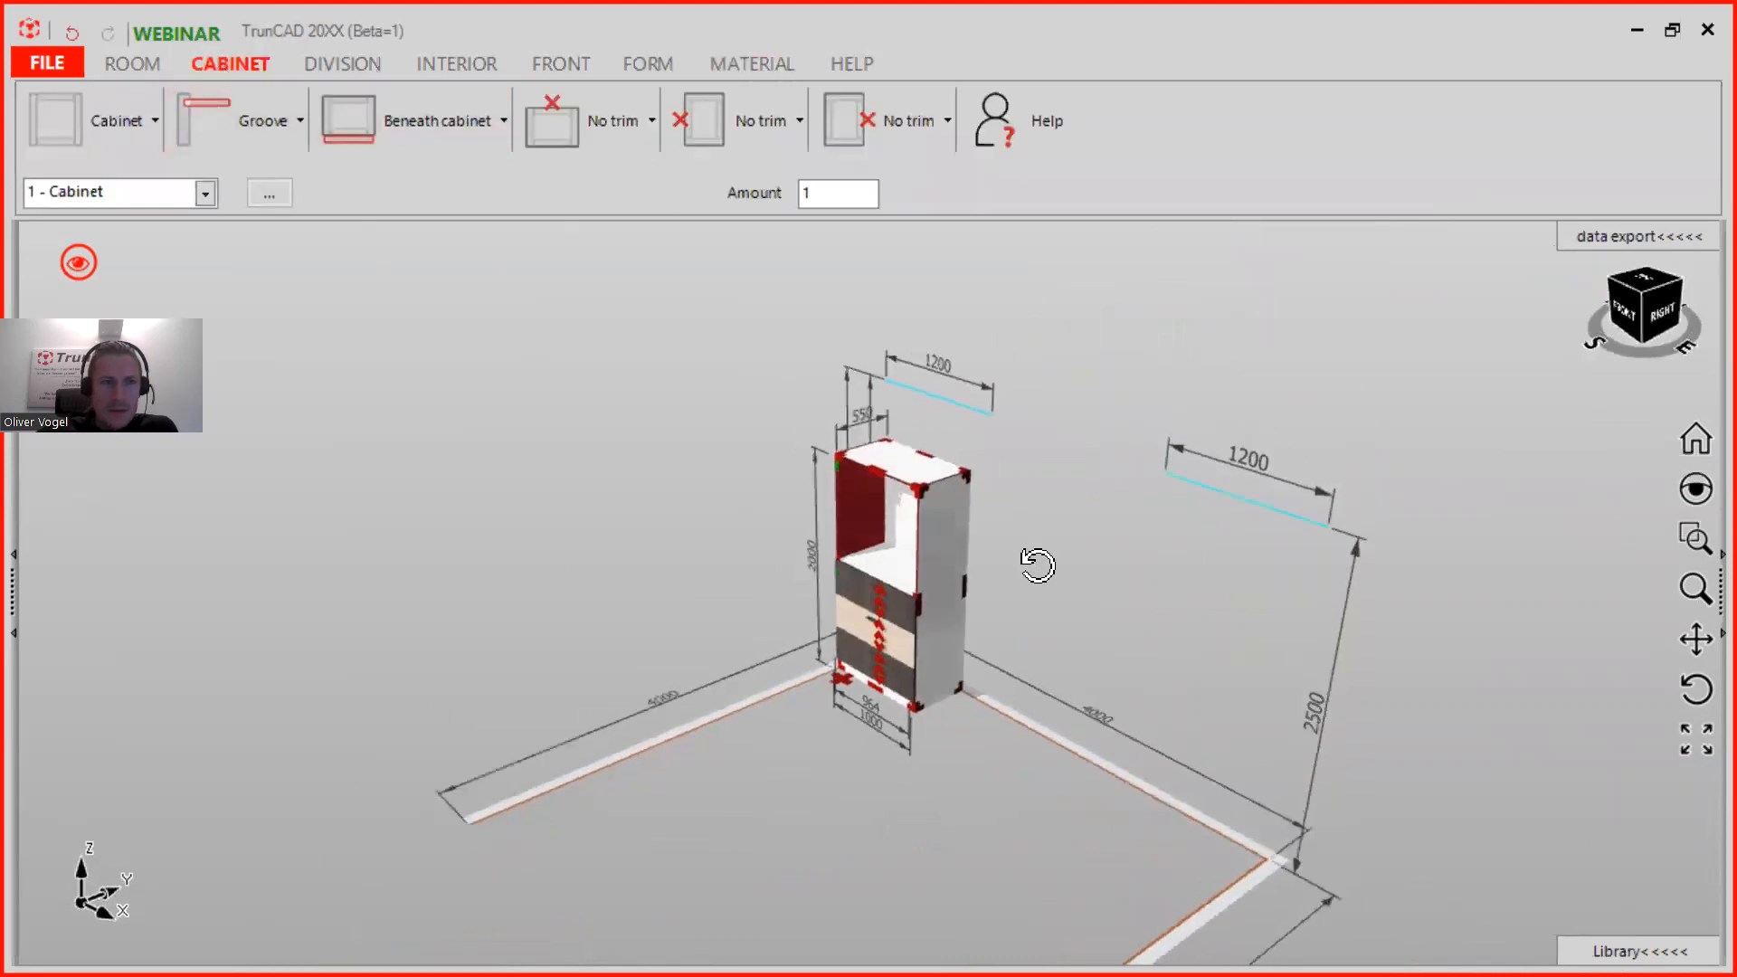
pyautogui.click(70, 125)
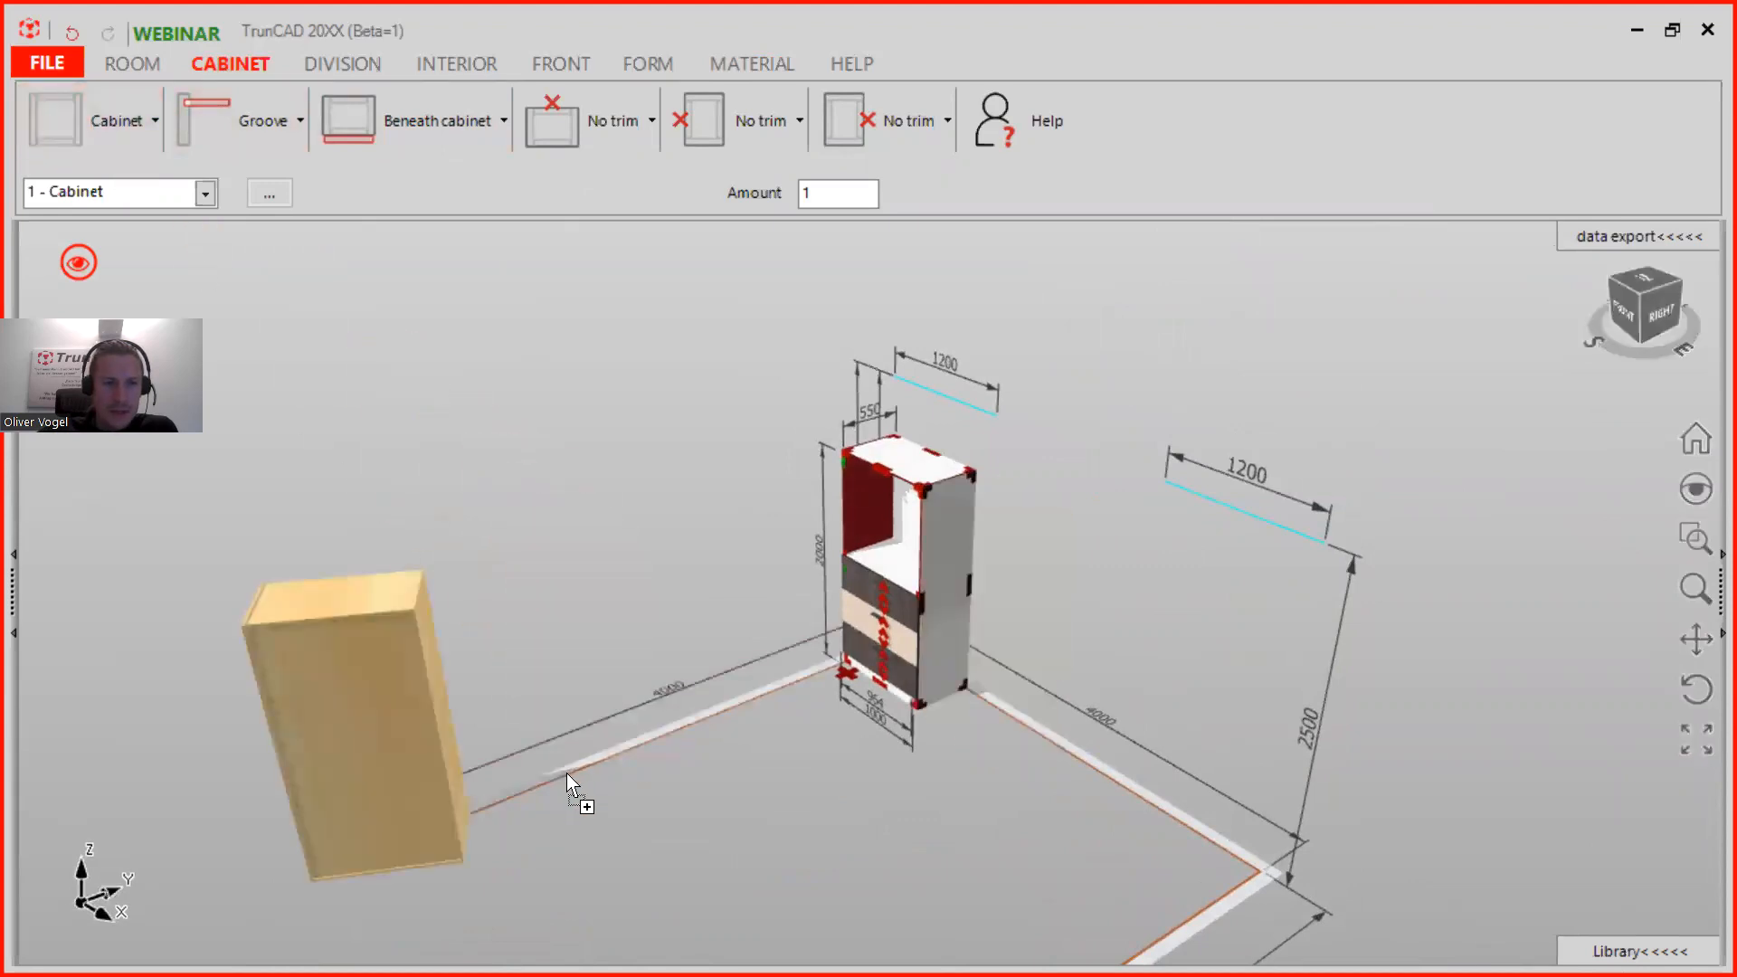
pyautogui.click(736, 740)
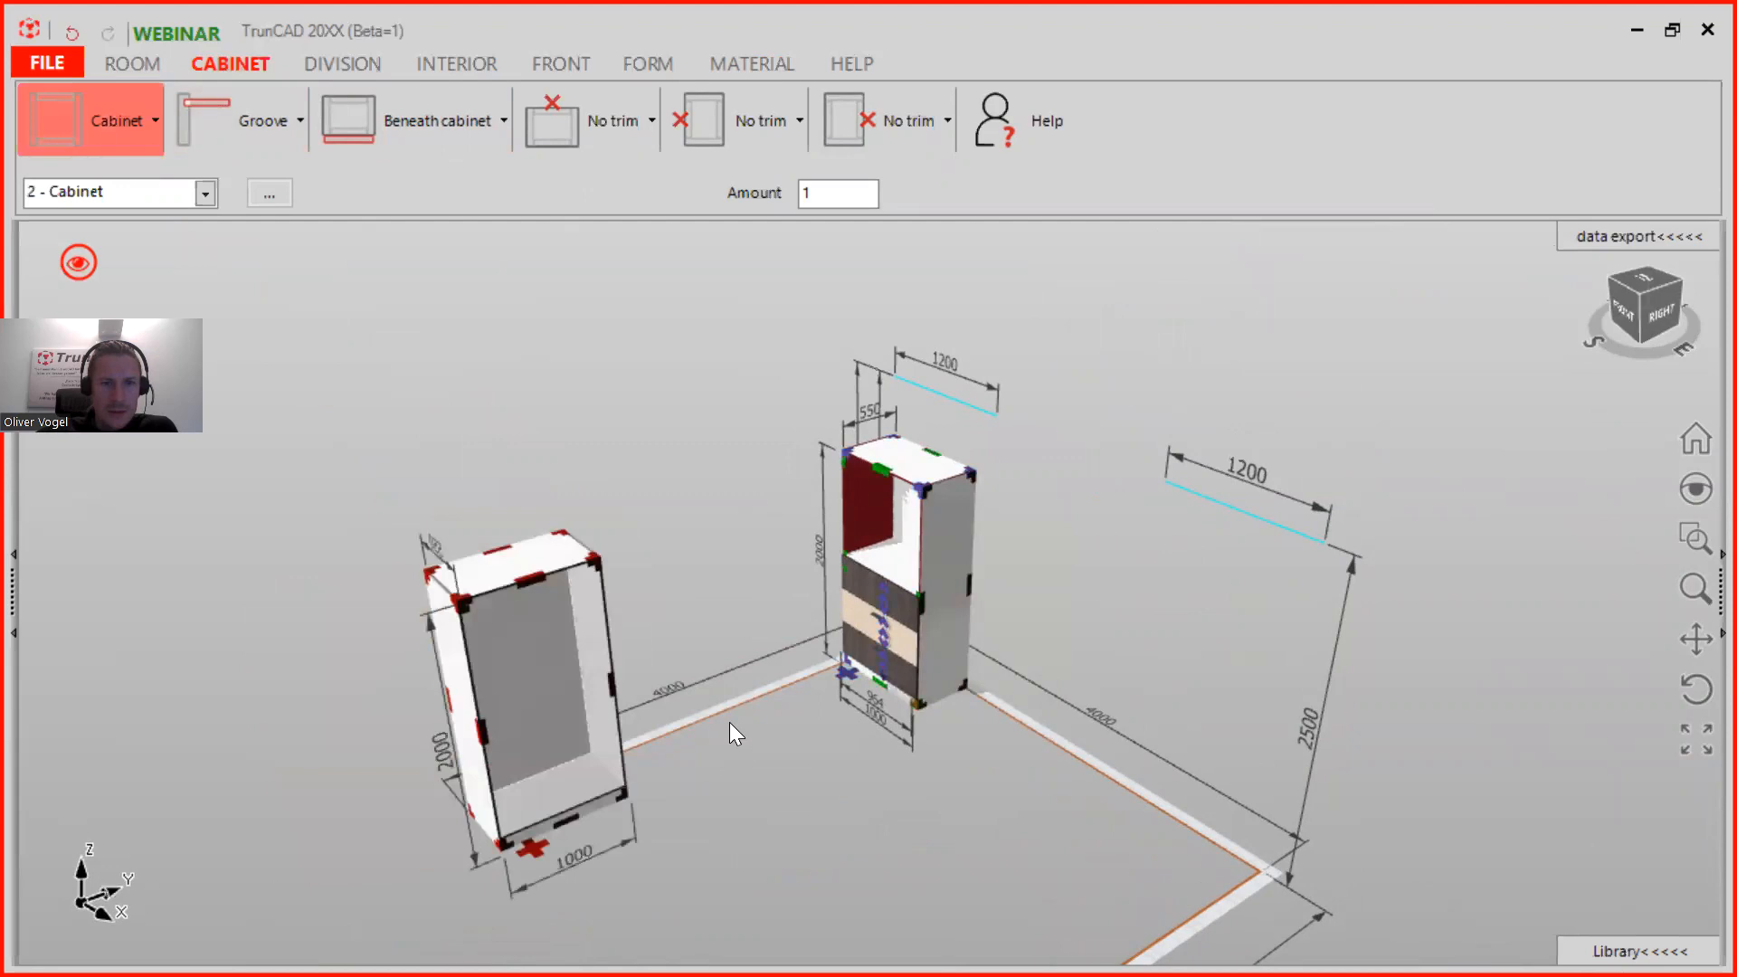
pyautogui.moveTo(701, 622); pyautogui.dragTo(714, 562, button='middle')
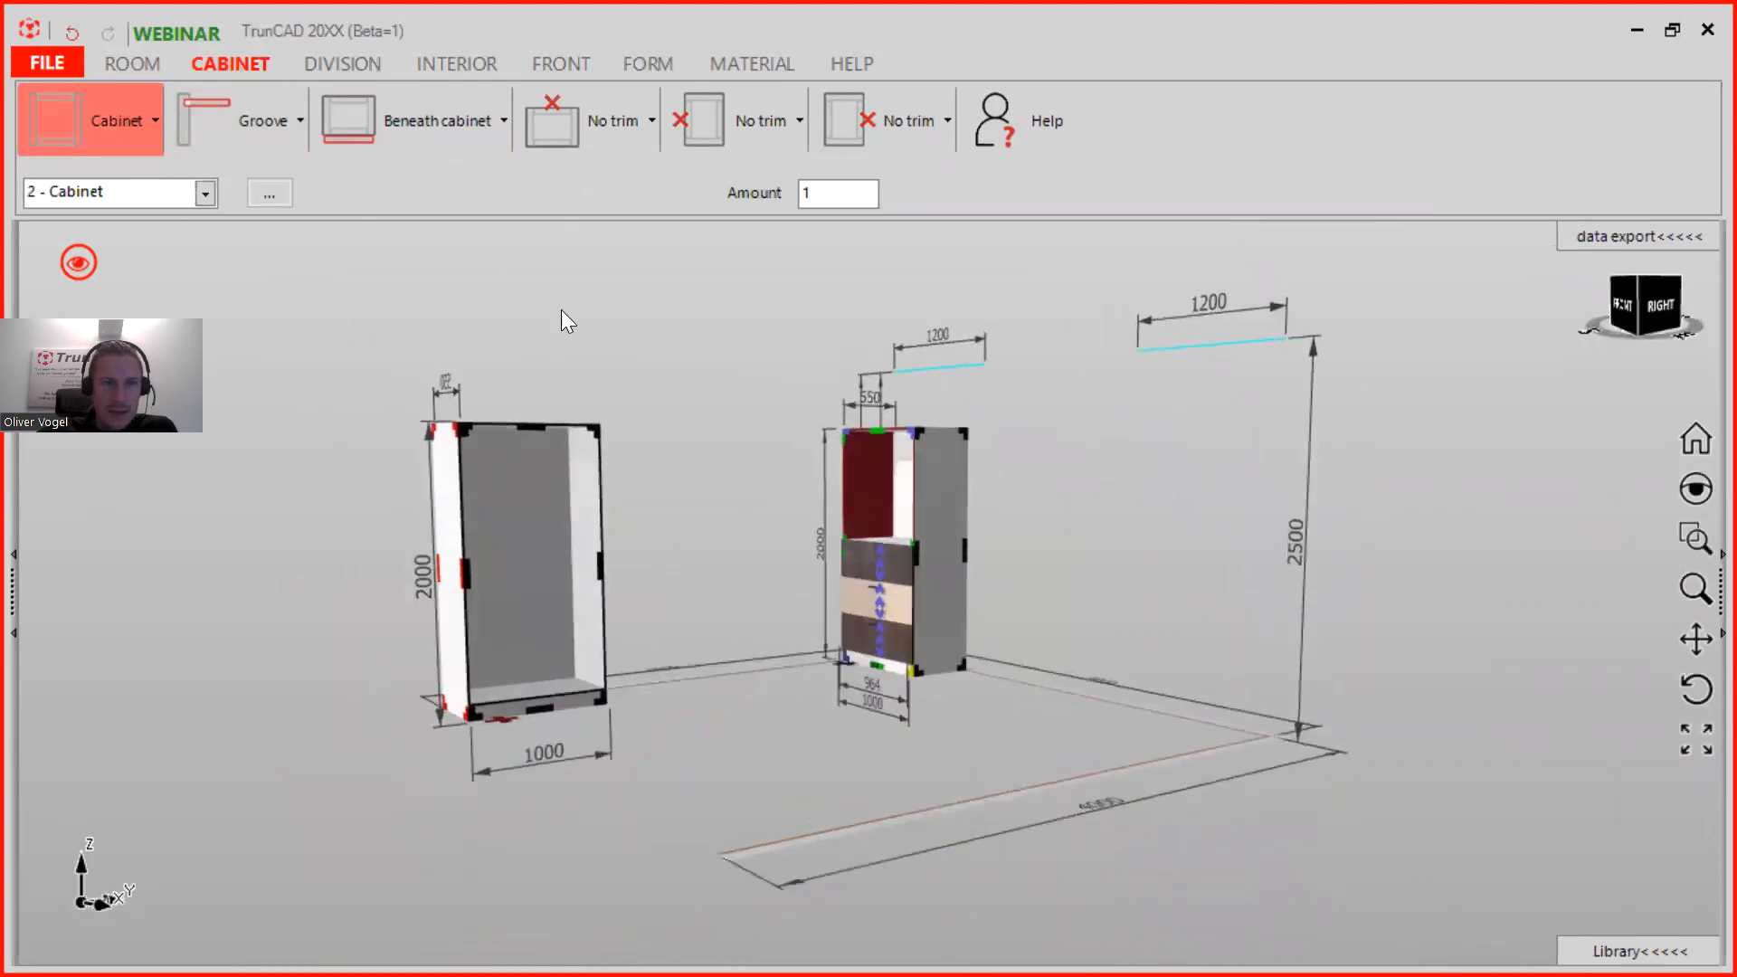
# Step: Return to the material settings and turn on applying materials to all parts of the group and to all cabinets
pyautogui.click(657, 64)
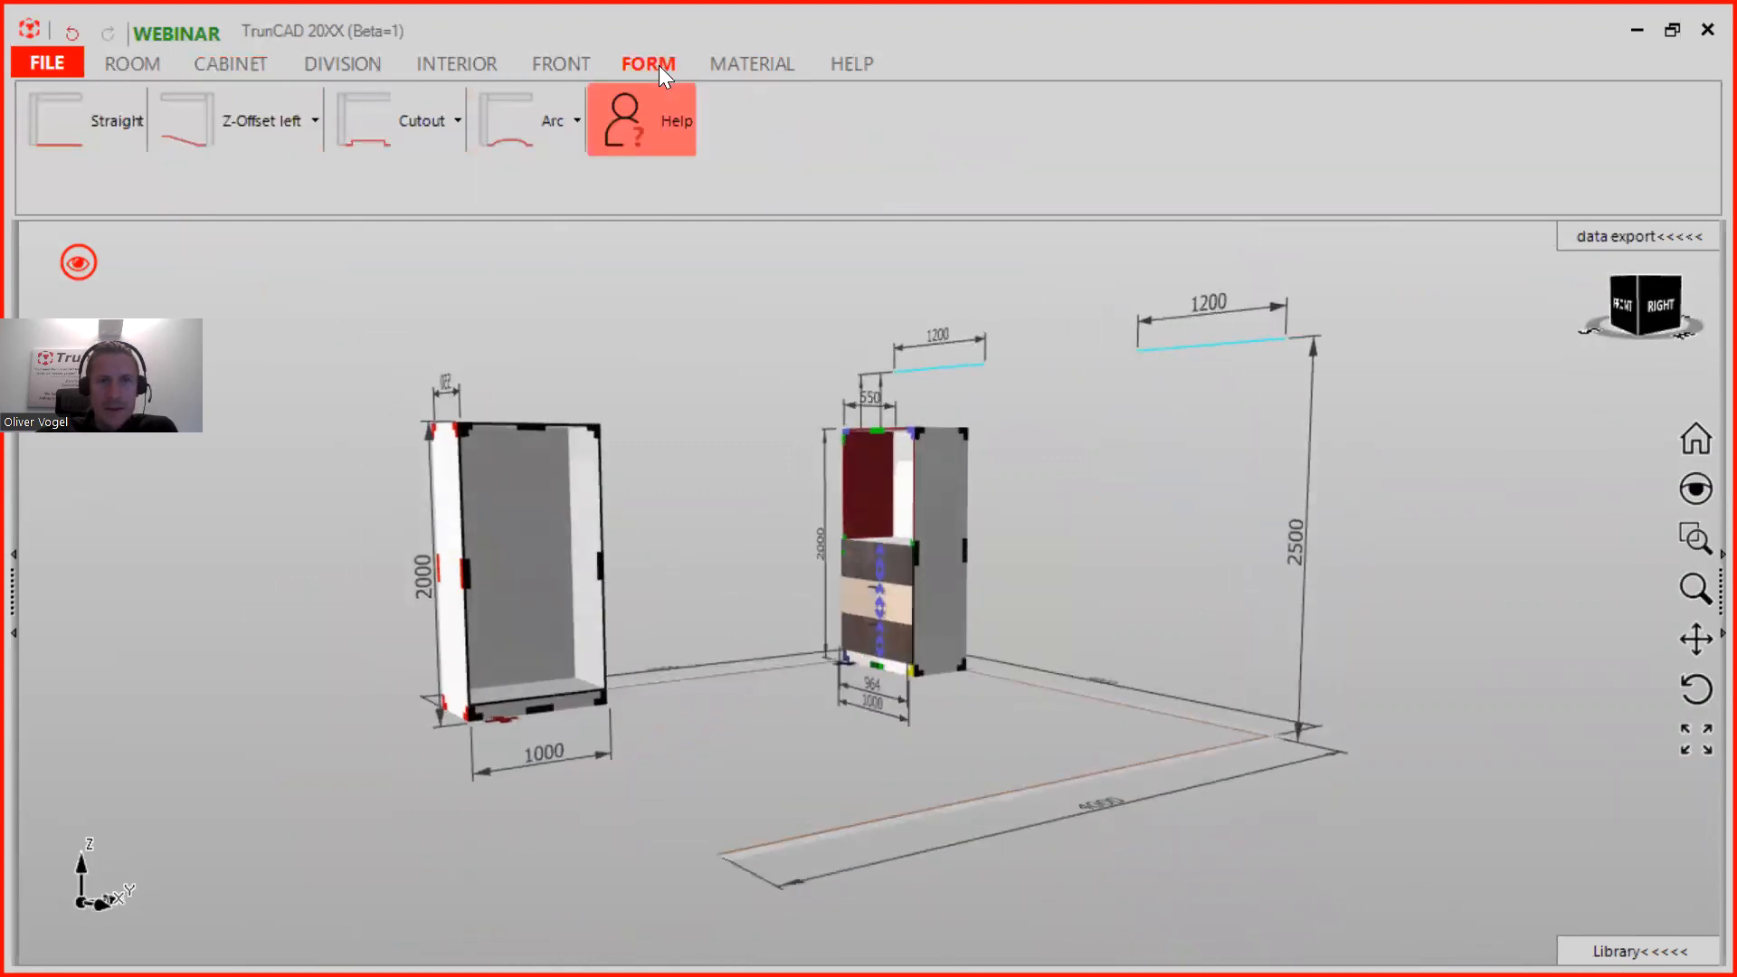
pyautogui.click(555, 63)
pyautogui.click(759, 64)
pyautogui.moveTo(713, 357); pyautogui.dragTo(840, 301, button='middle')
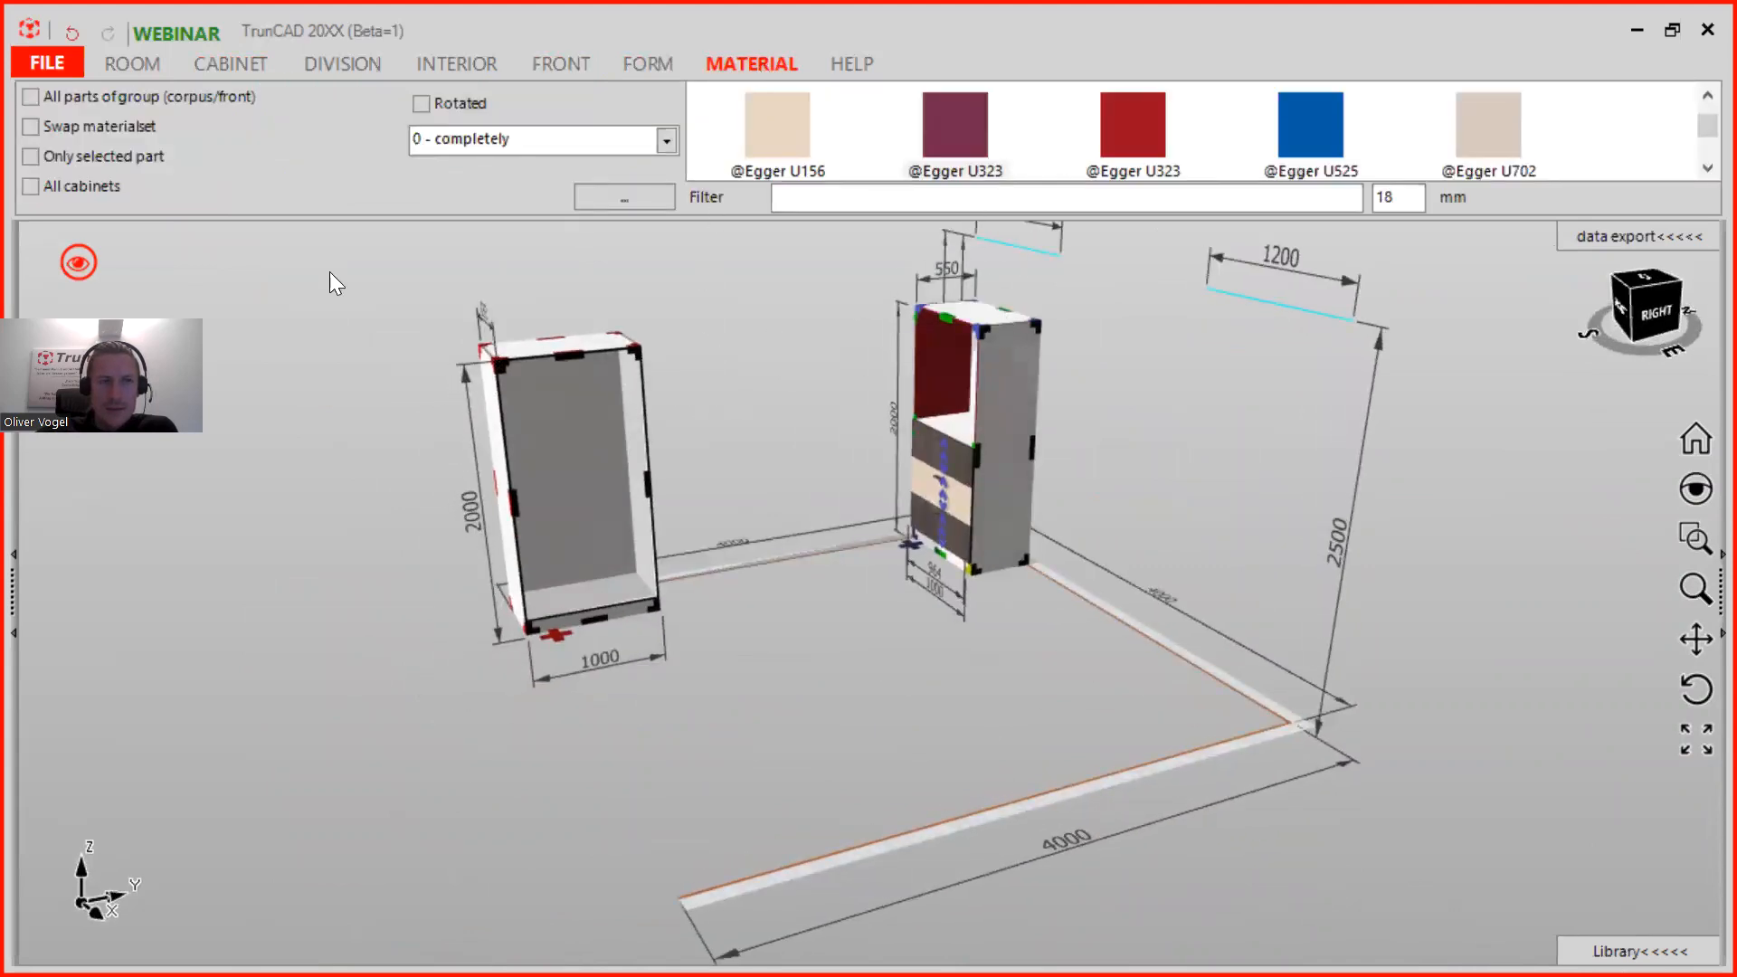
pyautogui.click(32, 98)
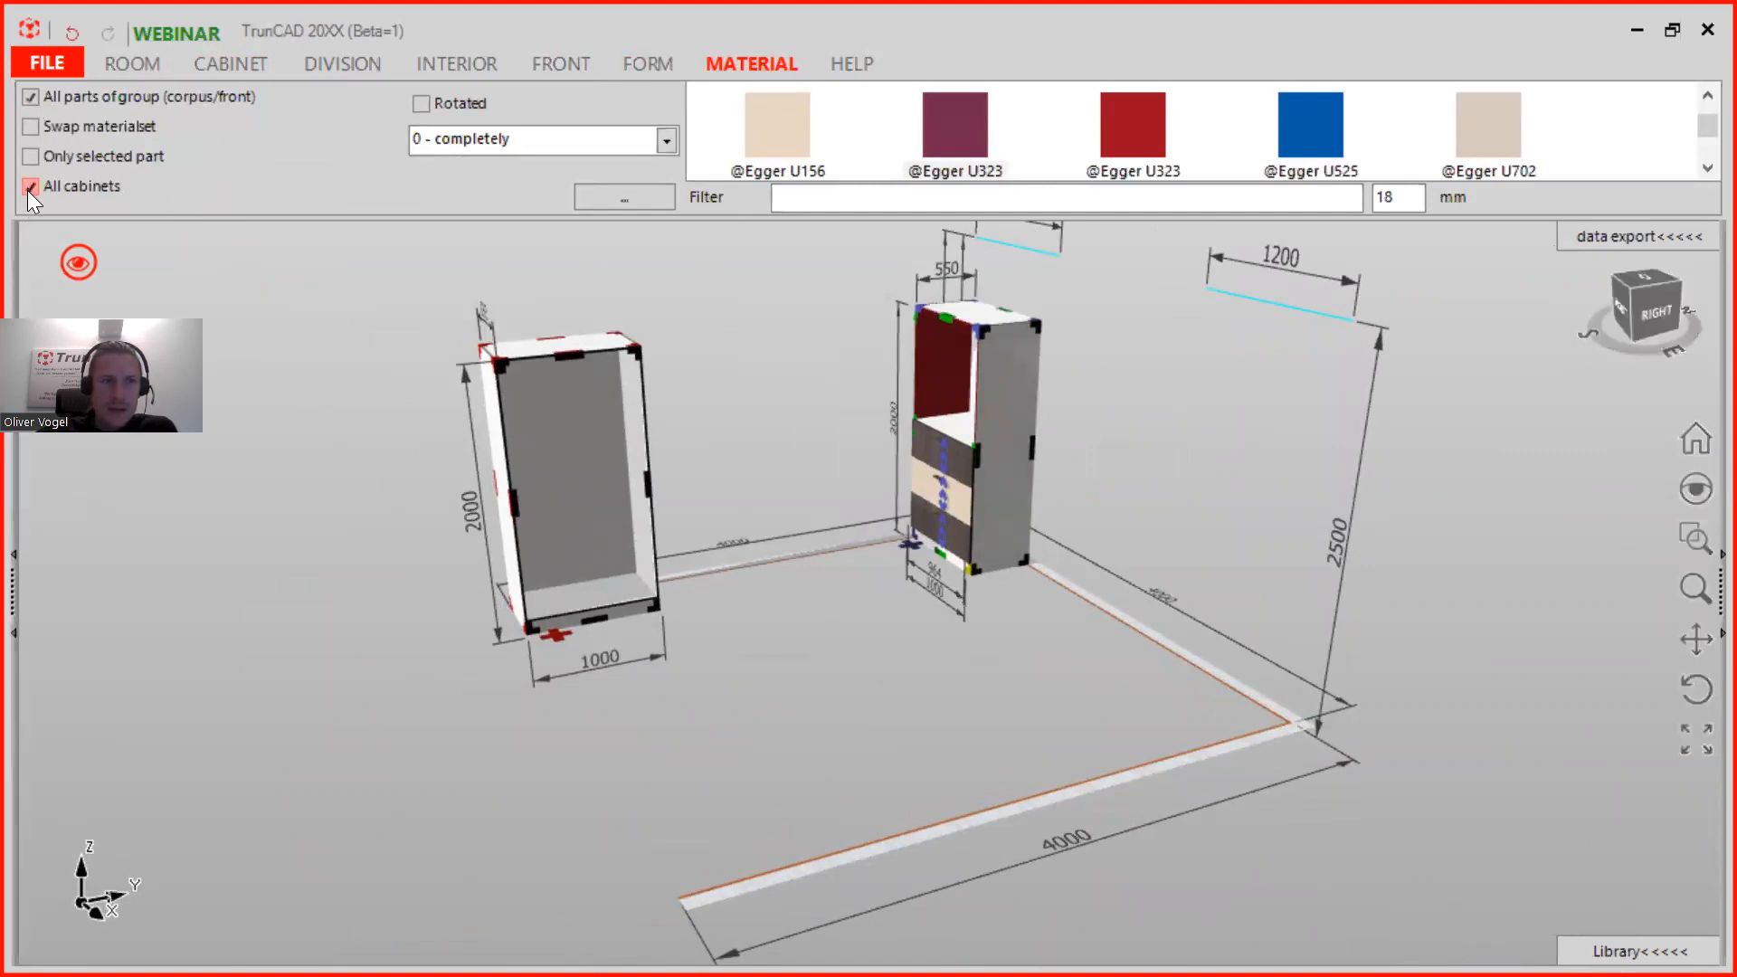
pyautogui.scroll(-1, 993, 154)
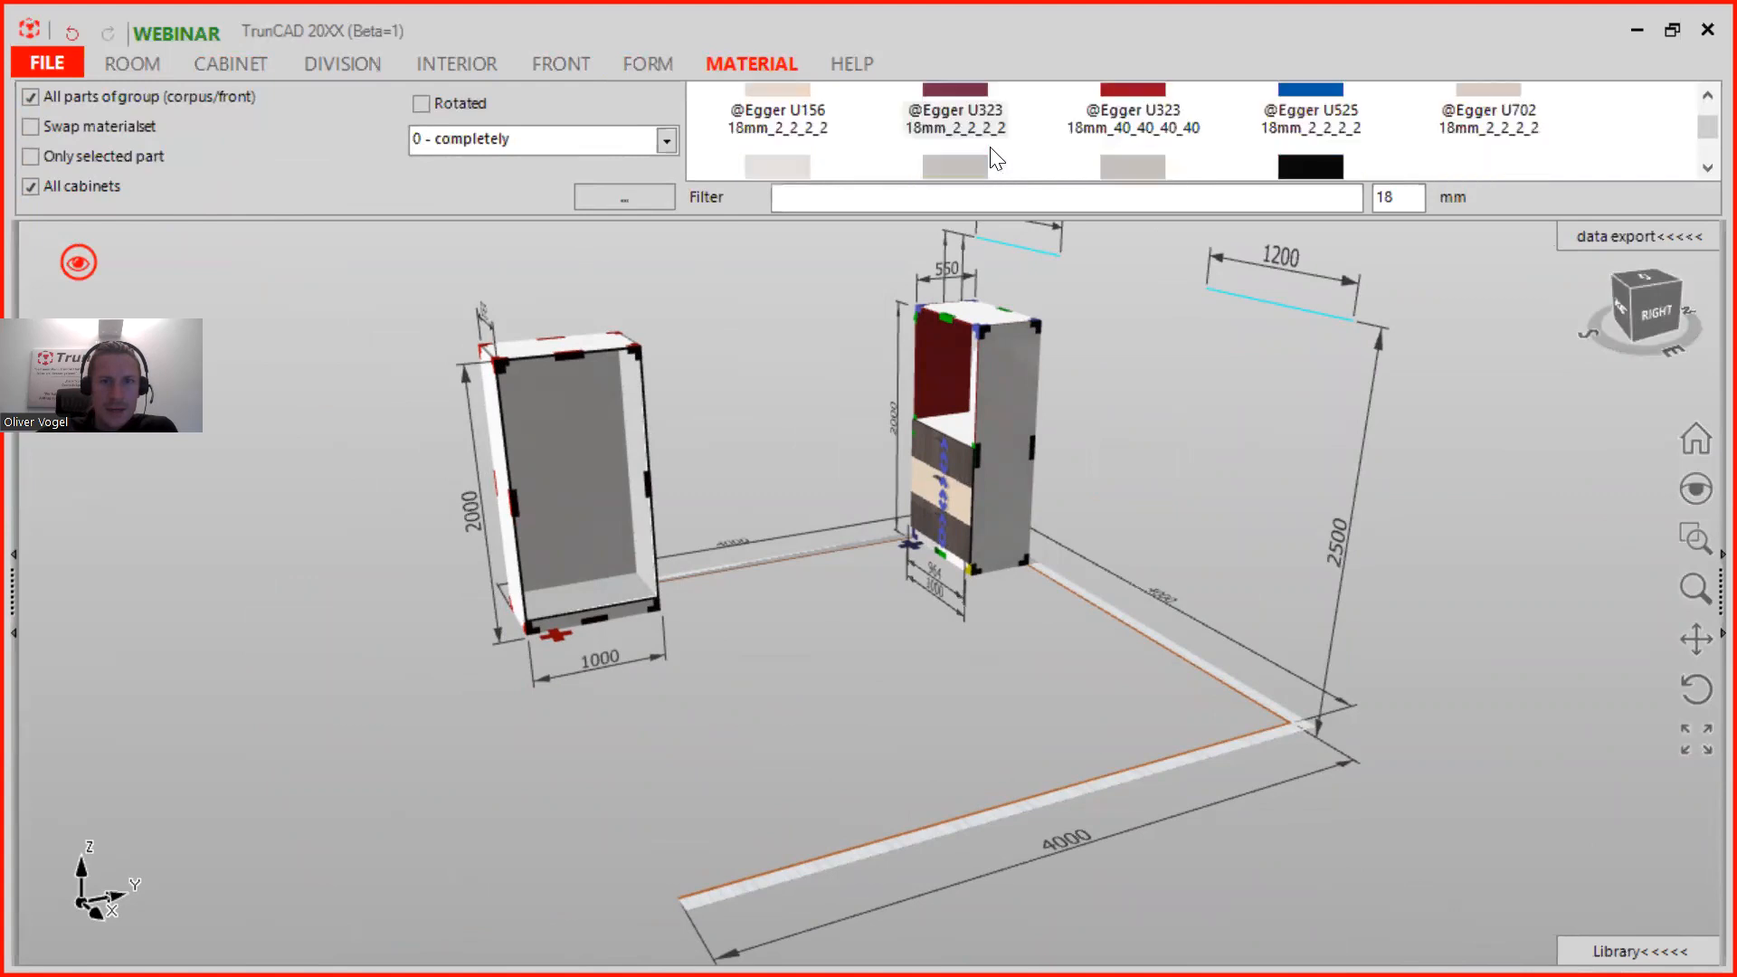
pyautogui.scroll(1, 995, 158)
pyautogui.moveTo(793, 361); pyautogui.dragTo(920, 341, button='middle')
pyautogui.moveTo(1059, 377); pyautogui.dragTo(1051, 244, button='middle')
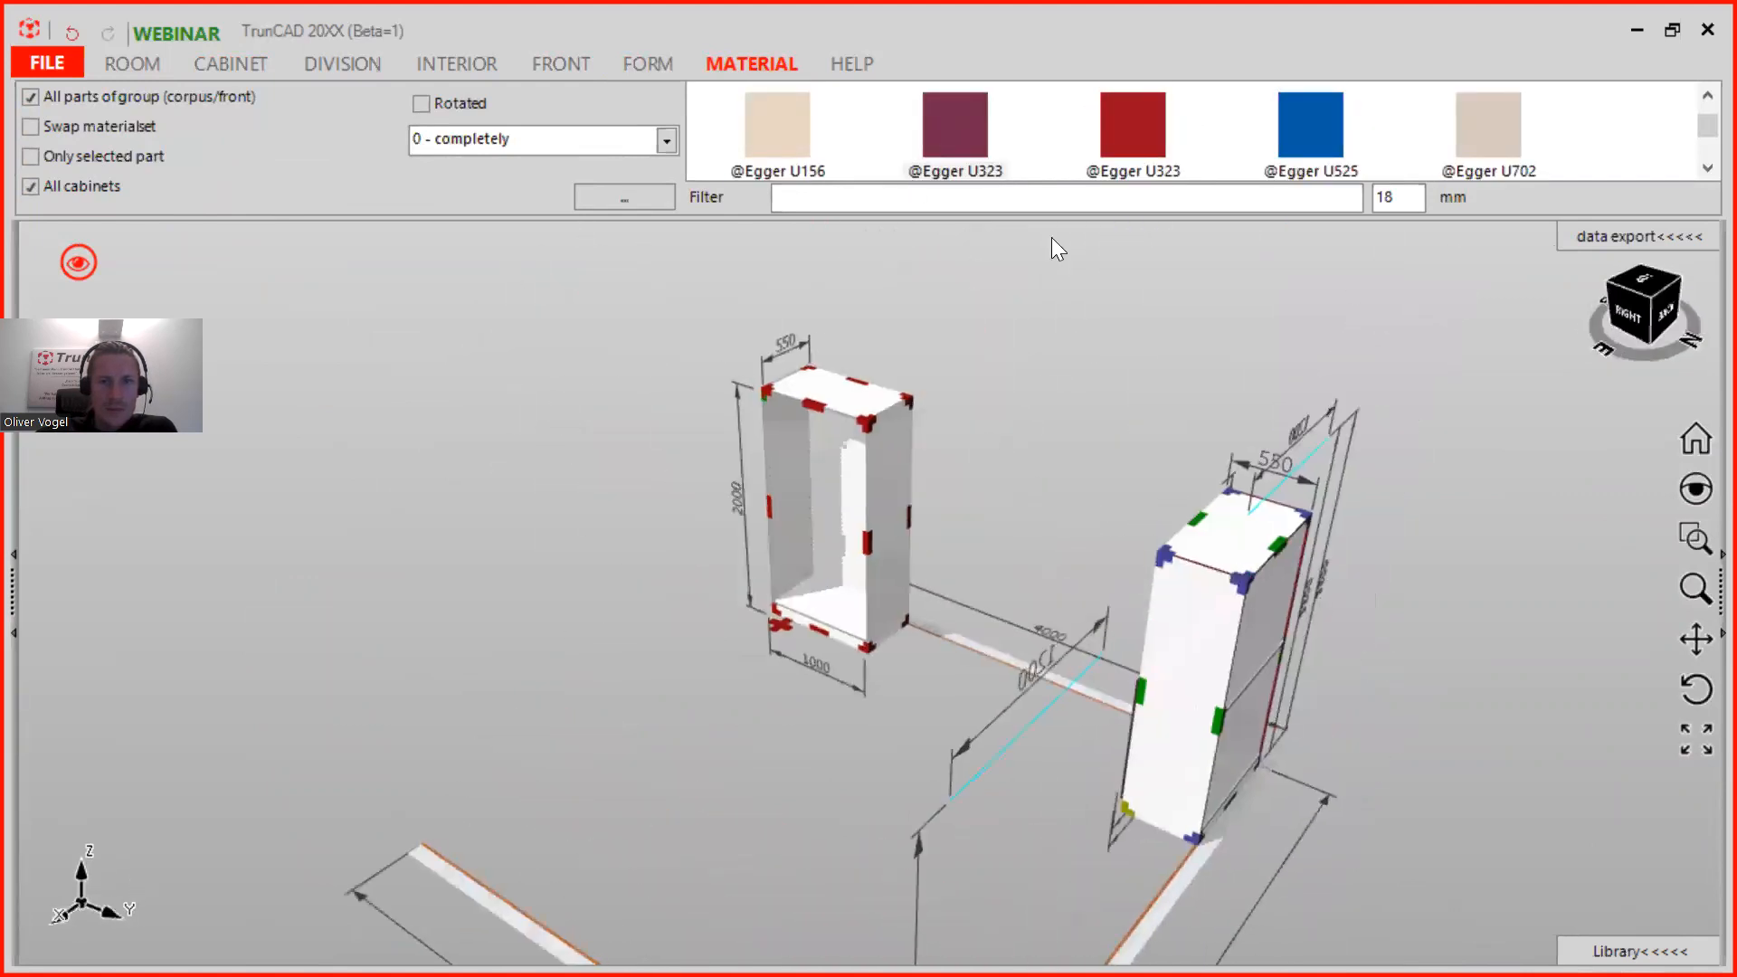
pyautogui.click(1133, 136)
pyautogui.moveTo(916, 422); pyautogui.dragTo(925, 406)
pyautogui.moveTo(952, 139); pyautogui.dragTo(895, 436)
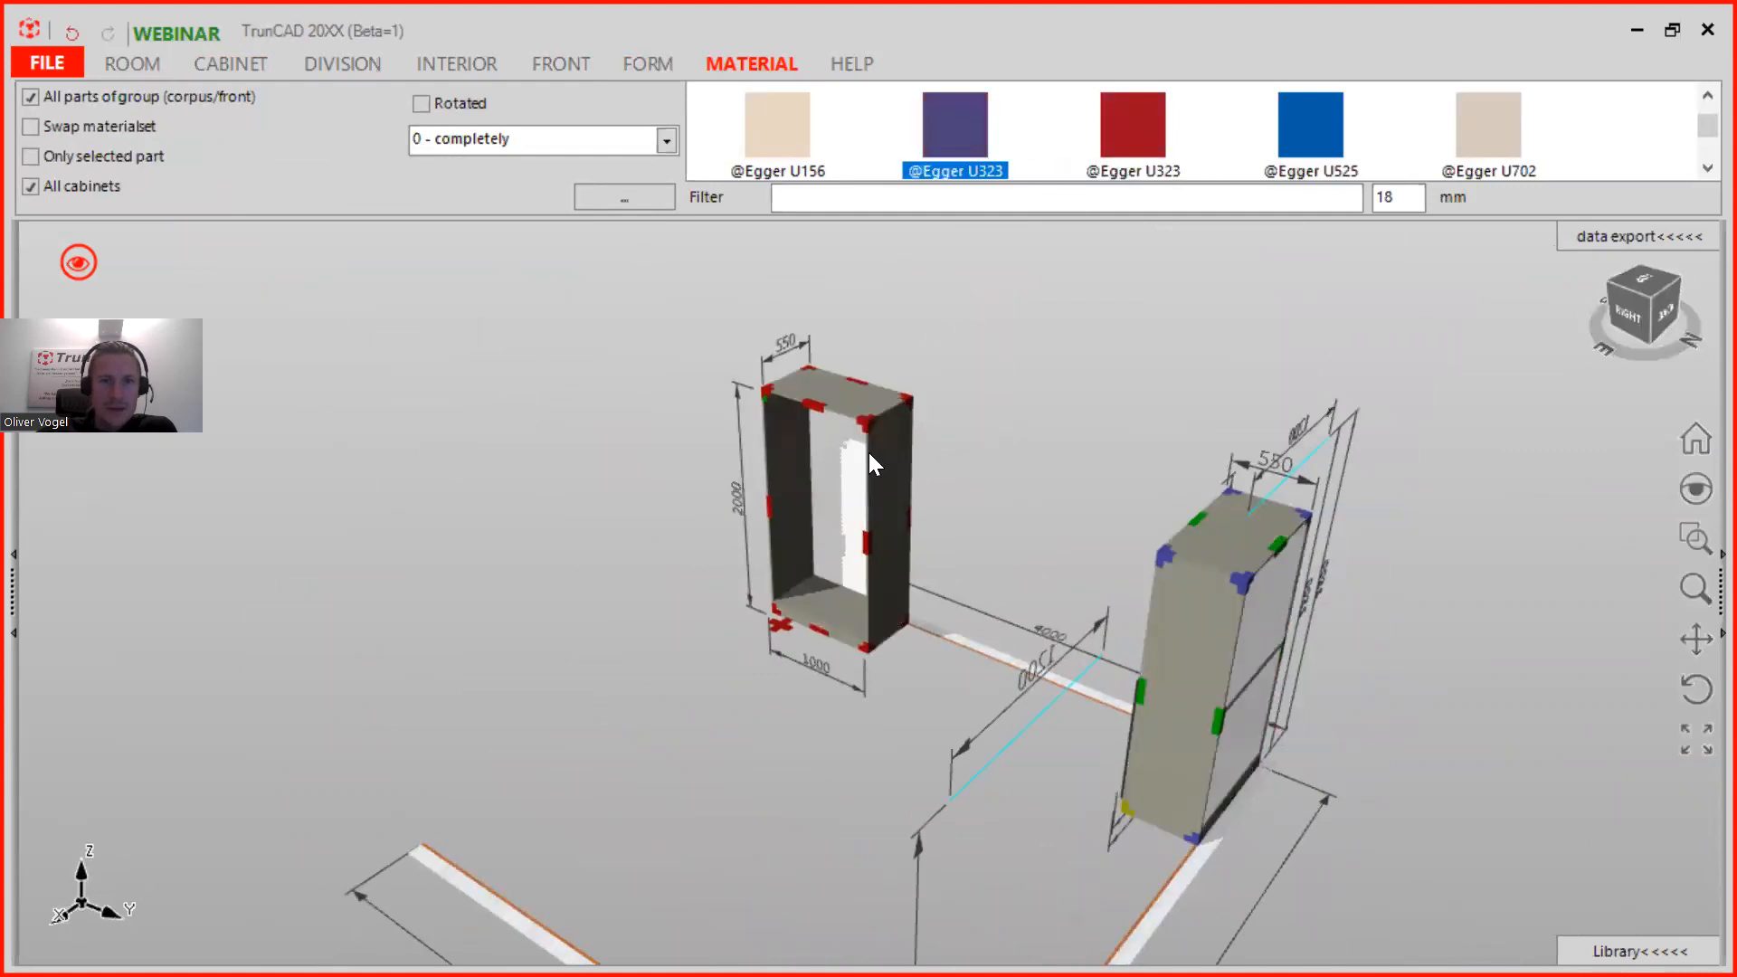
pyautogui.moveTo(948, 507); pyautogui.dragTo(850, 548, button='middle')
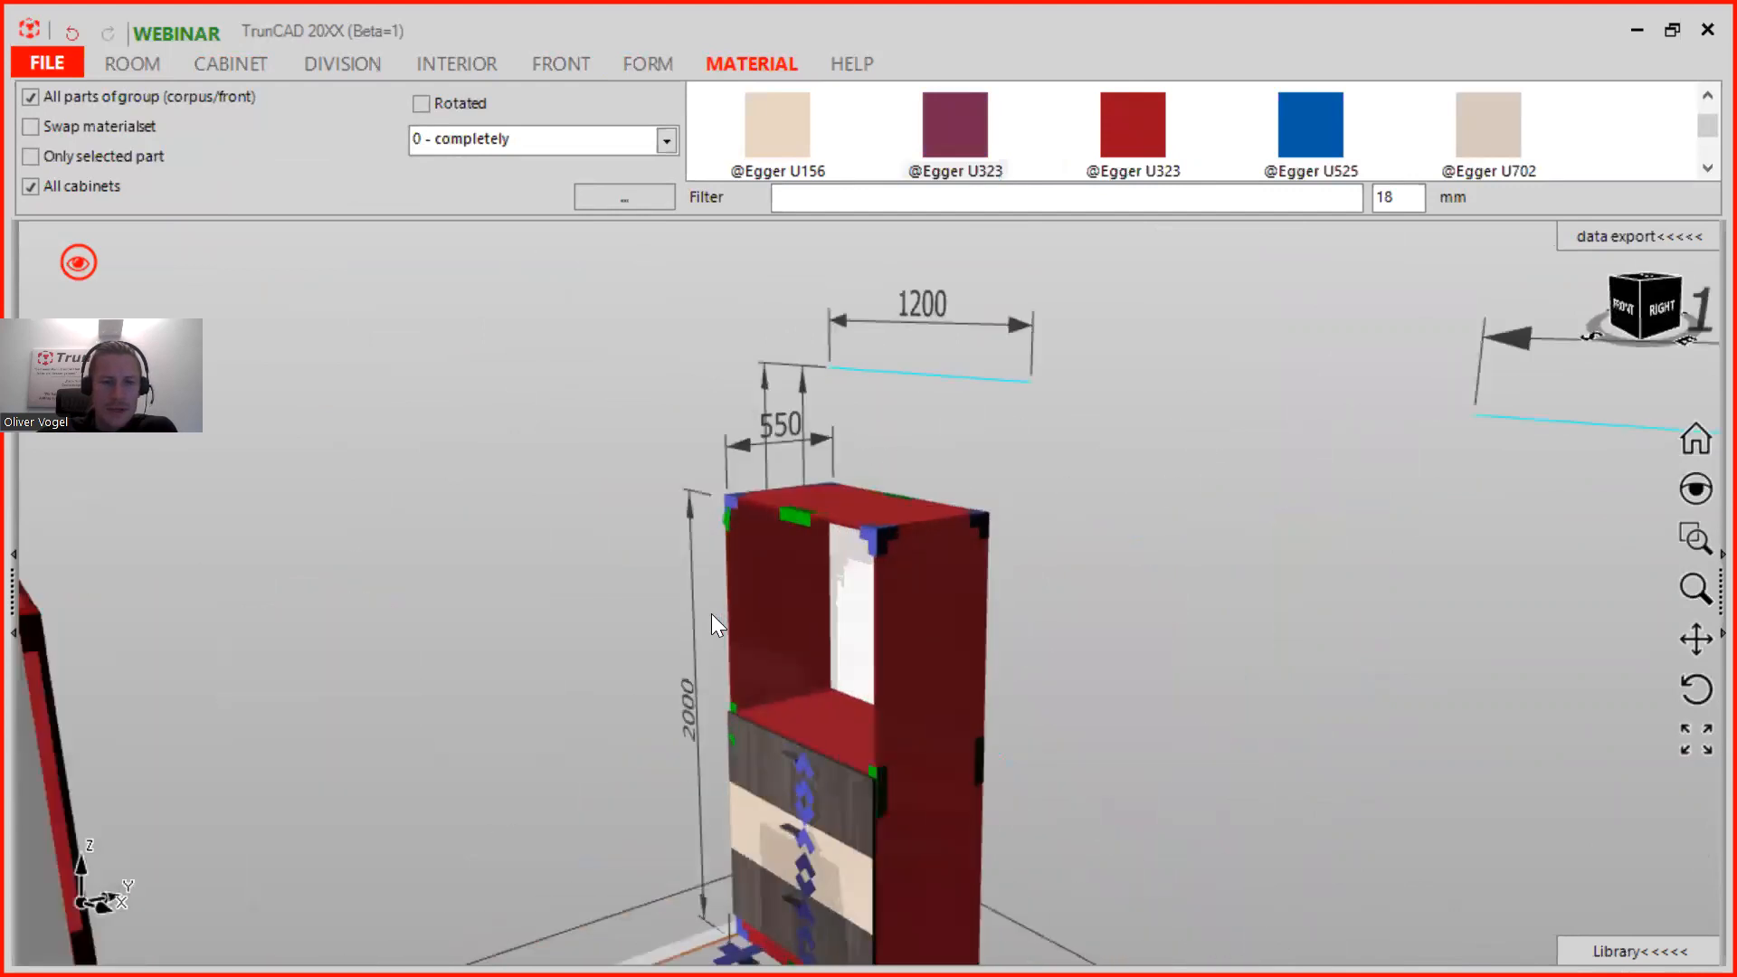
pyautogui.scroll(-3, 711, 614)
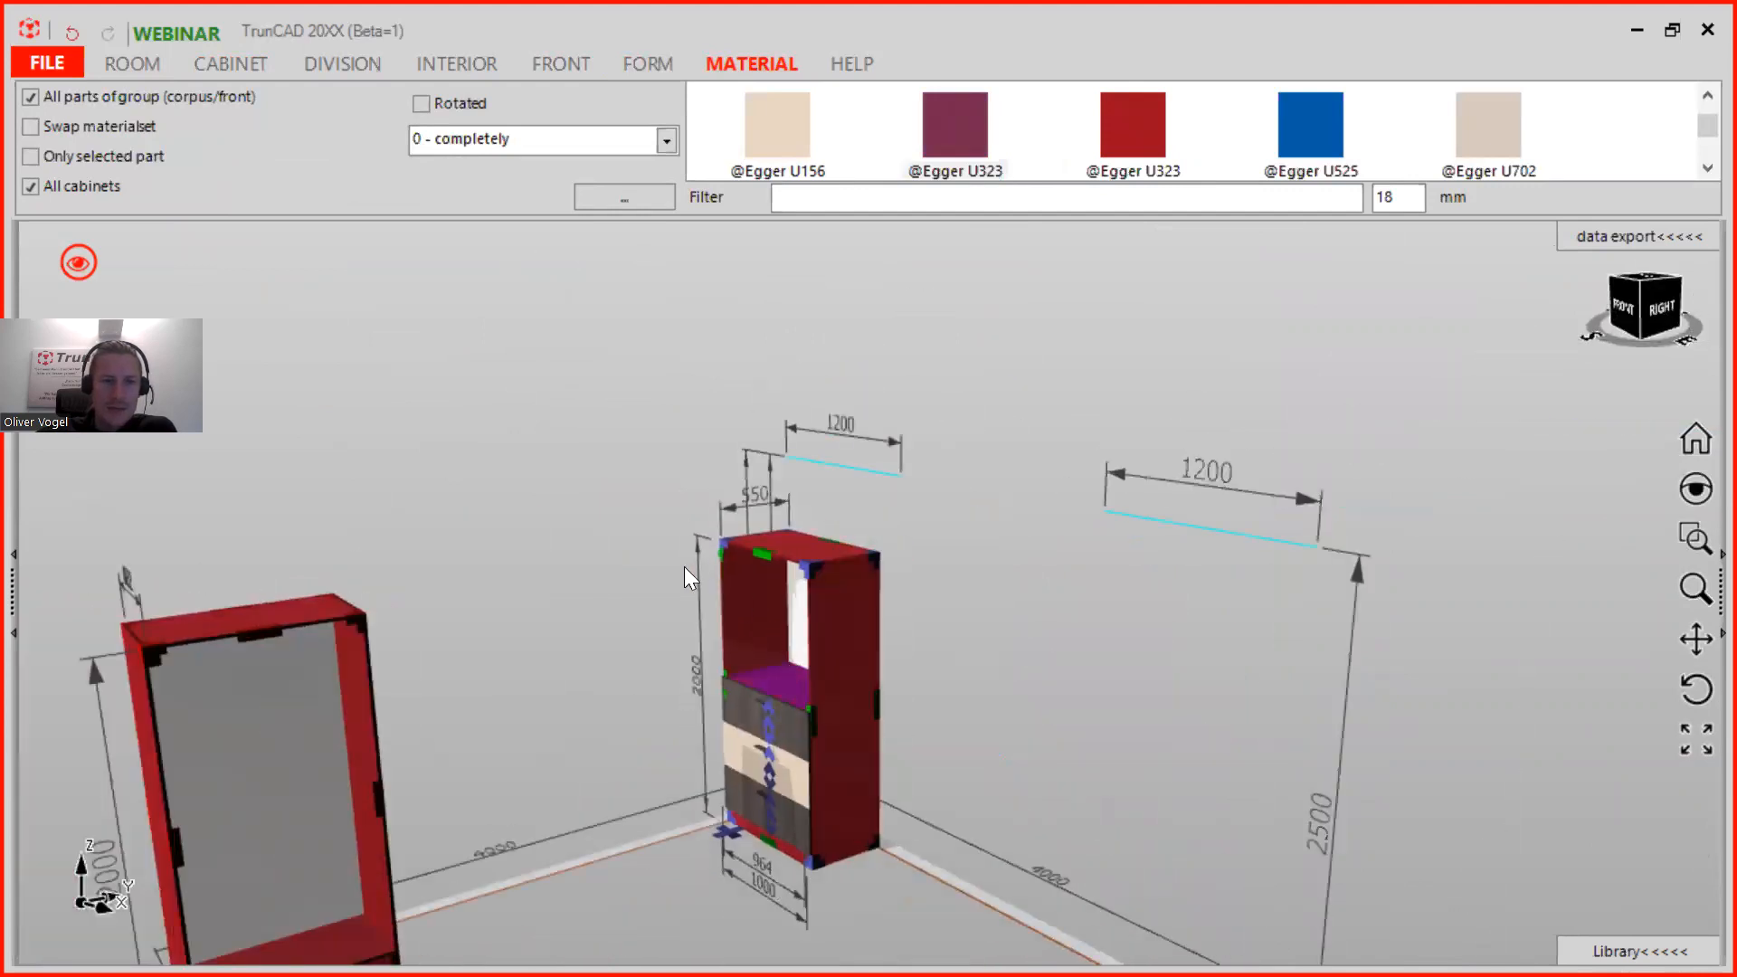
pyautogui.moveTo(833, 570); pyautogui.dragTo(895, 407, button='middle')
pyautogui.moveTo(671, 455); pyautogui.dragTo(180, 442, button='middle')
pyautogui.scroll(-5, 764, 351)
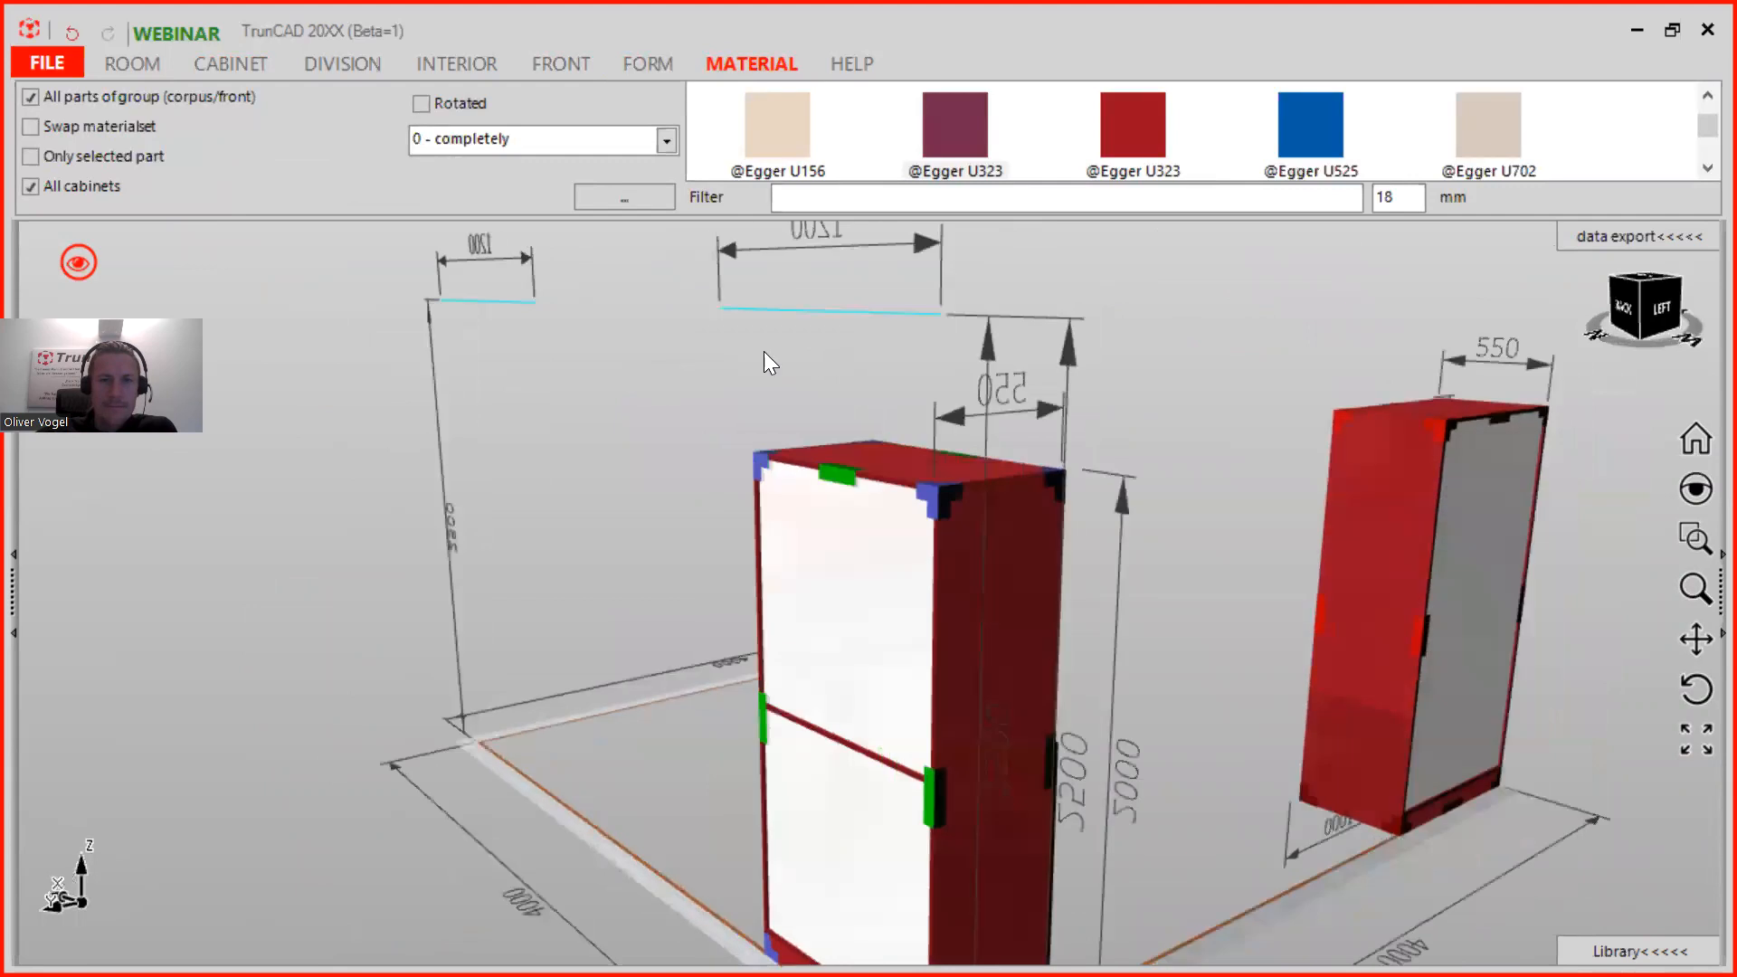
pyautogui.moveTo(813, 351); pyautogui.dragTo(577, 384, button='middle')
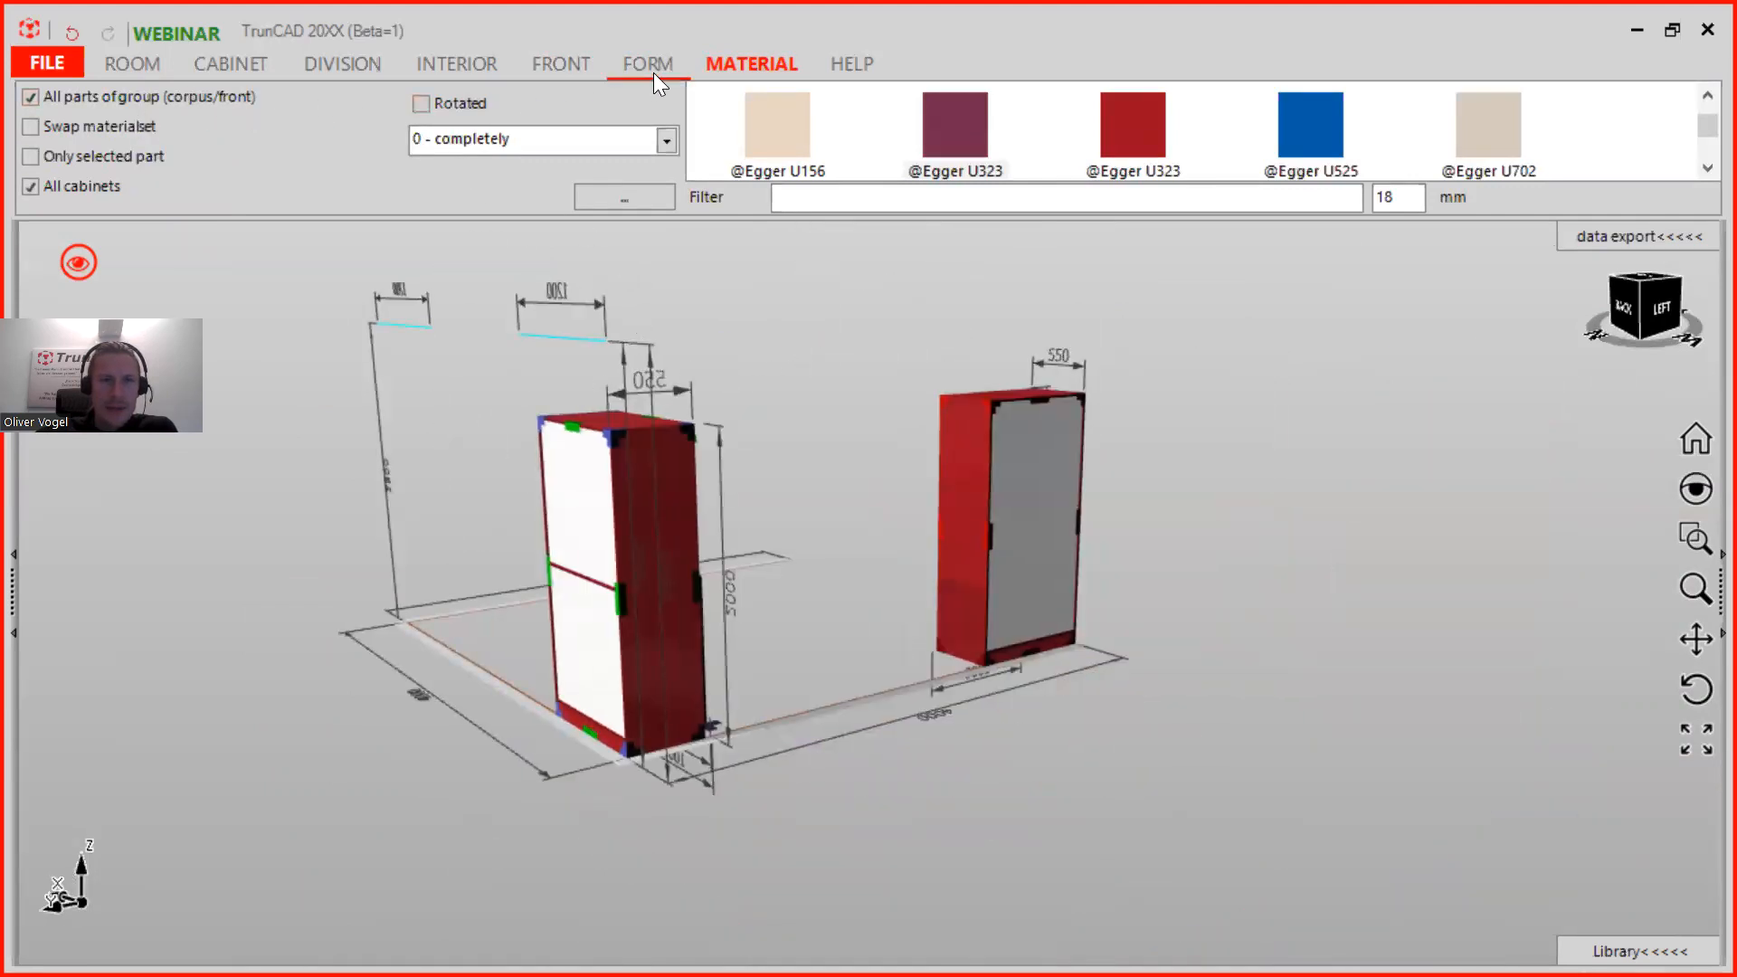
pyautogui.scroll(-1, 1282, 152)
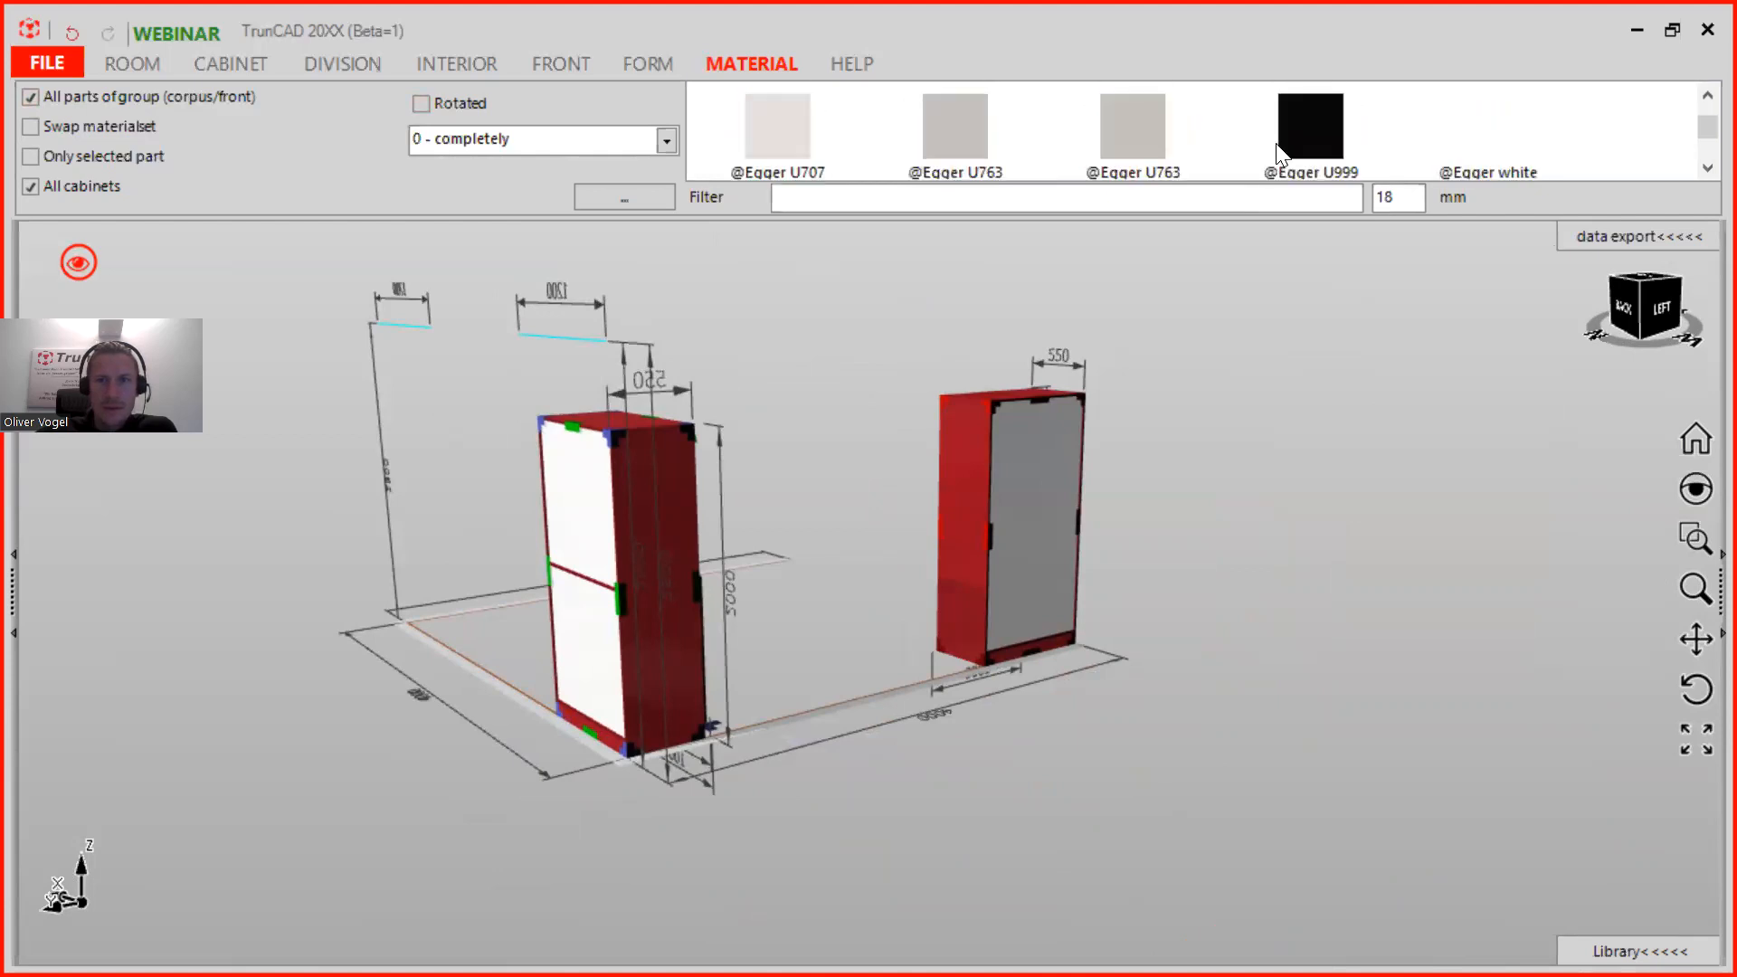
pyautogui.click(1329, 125)
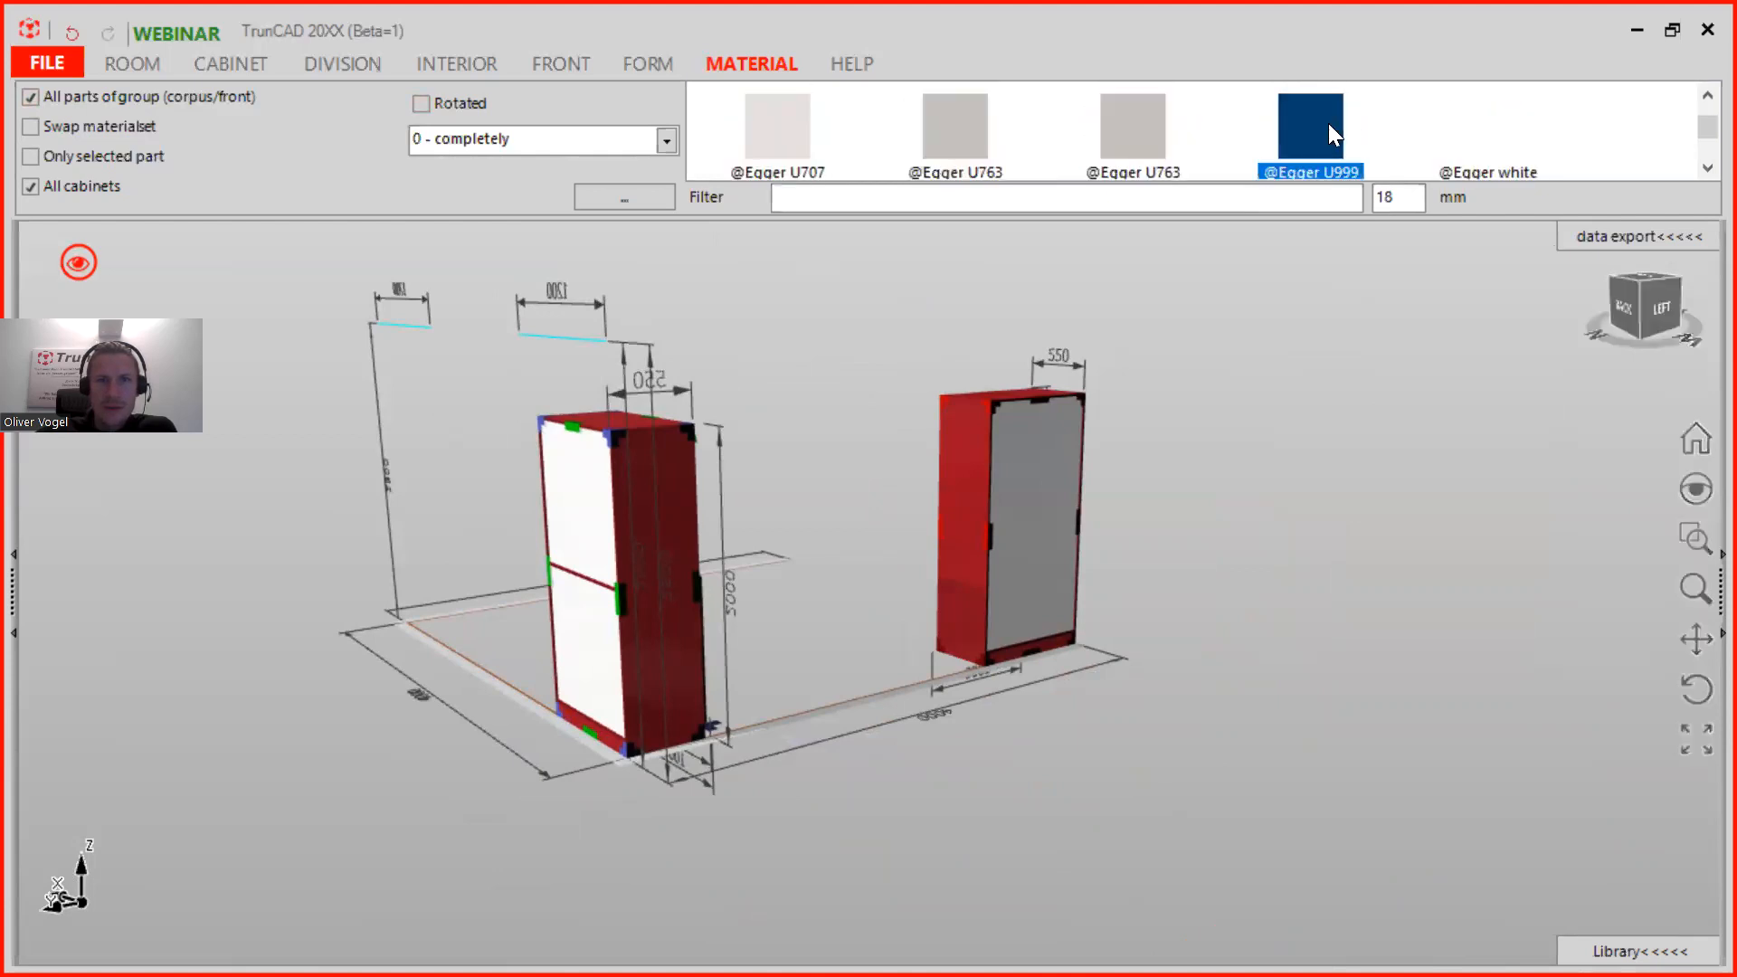
pyautogui.scroll(-1, 1324, 132)
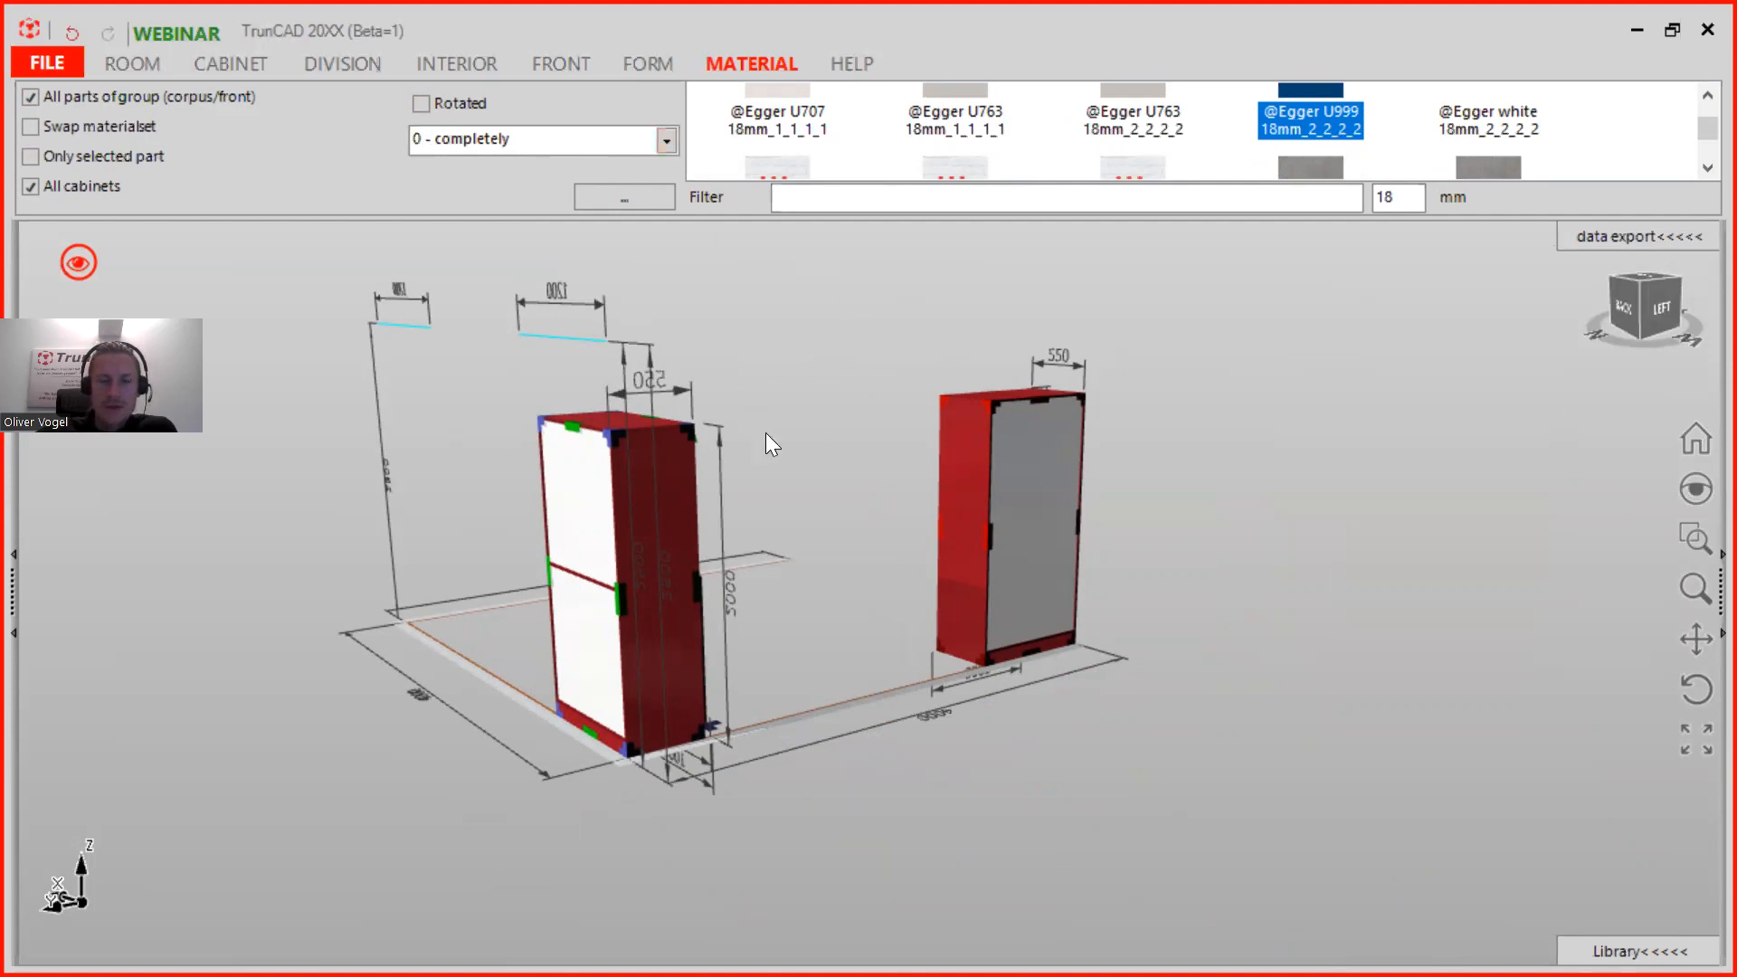
pyautogui.click(672, 147)
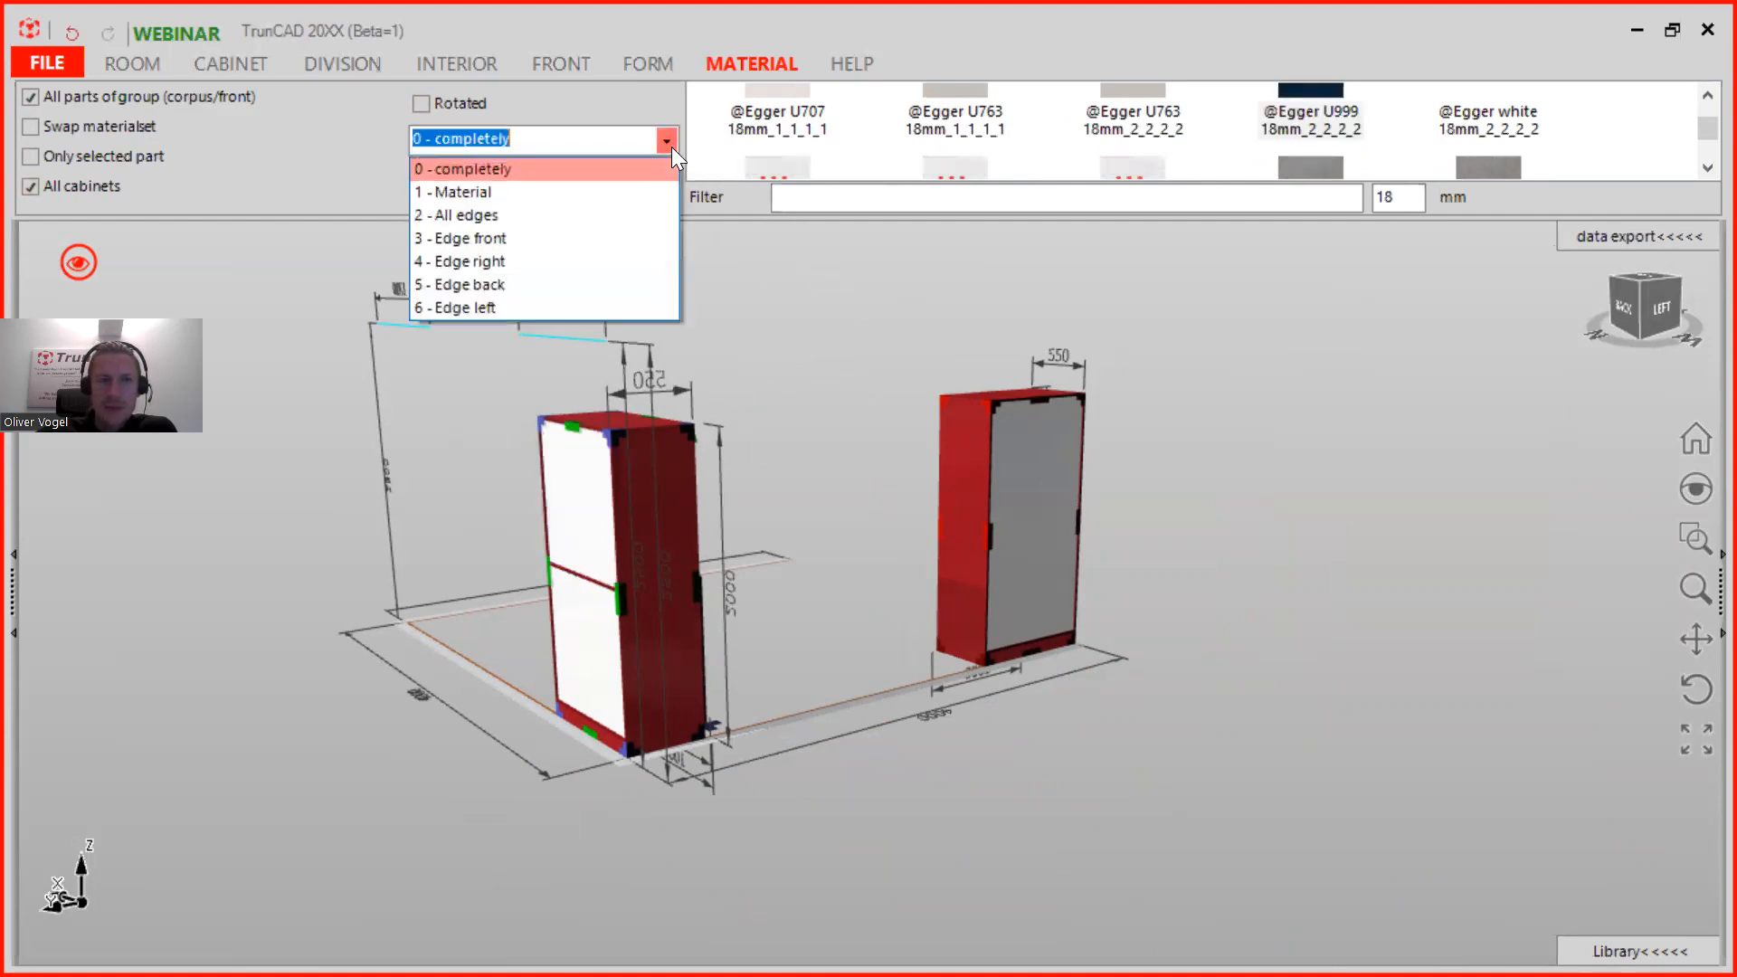
pyautogui.click(486, 192)
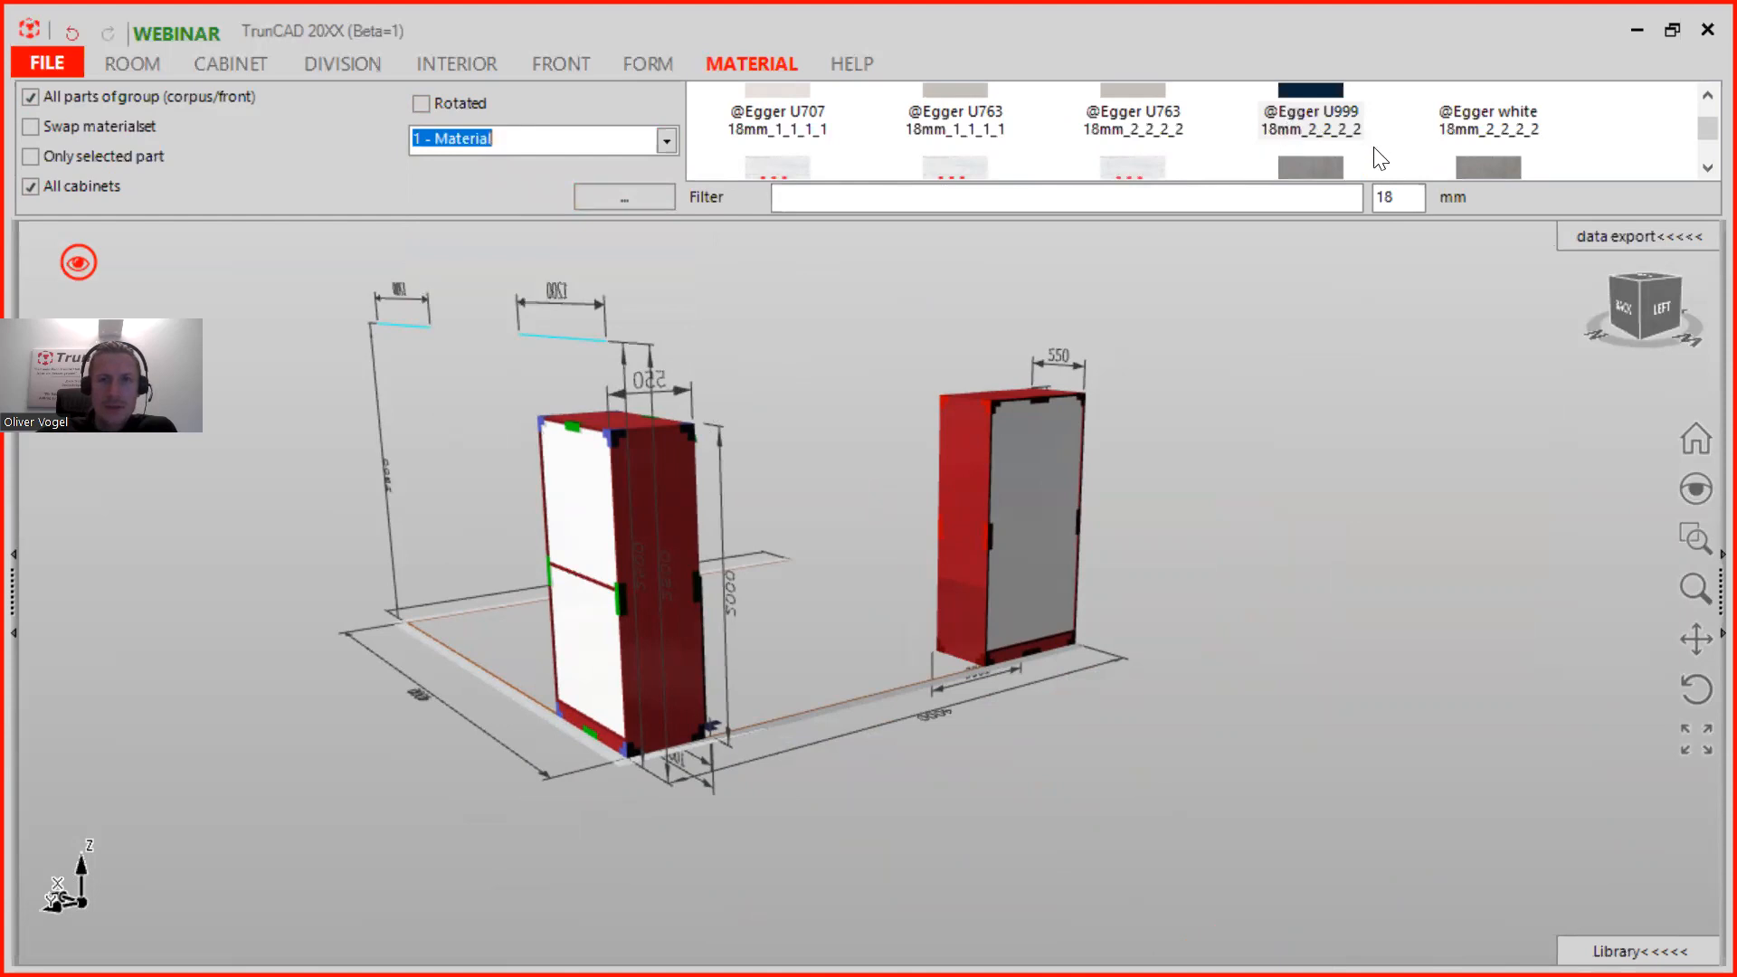
pyautogui.scroll(1, 1005, 452)
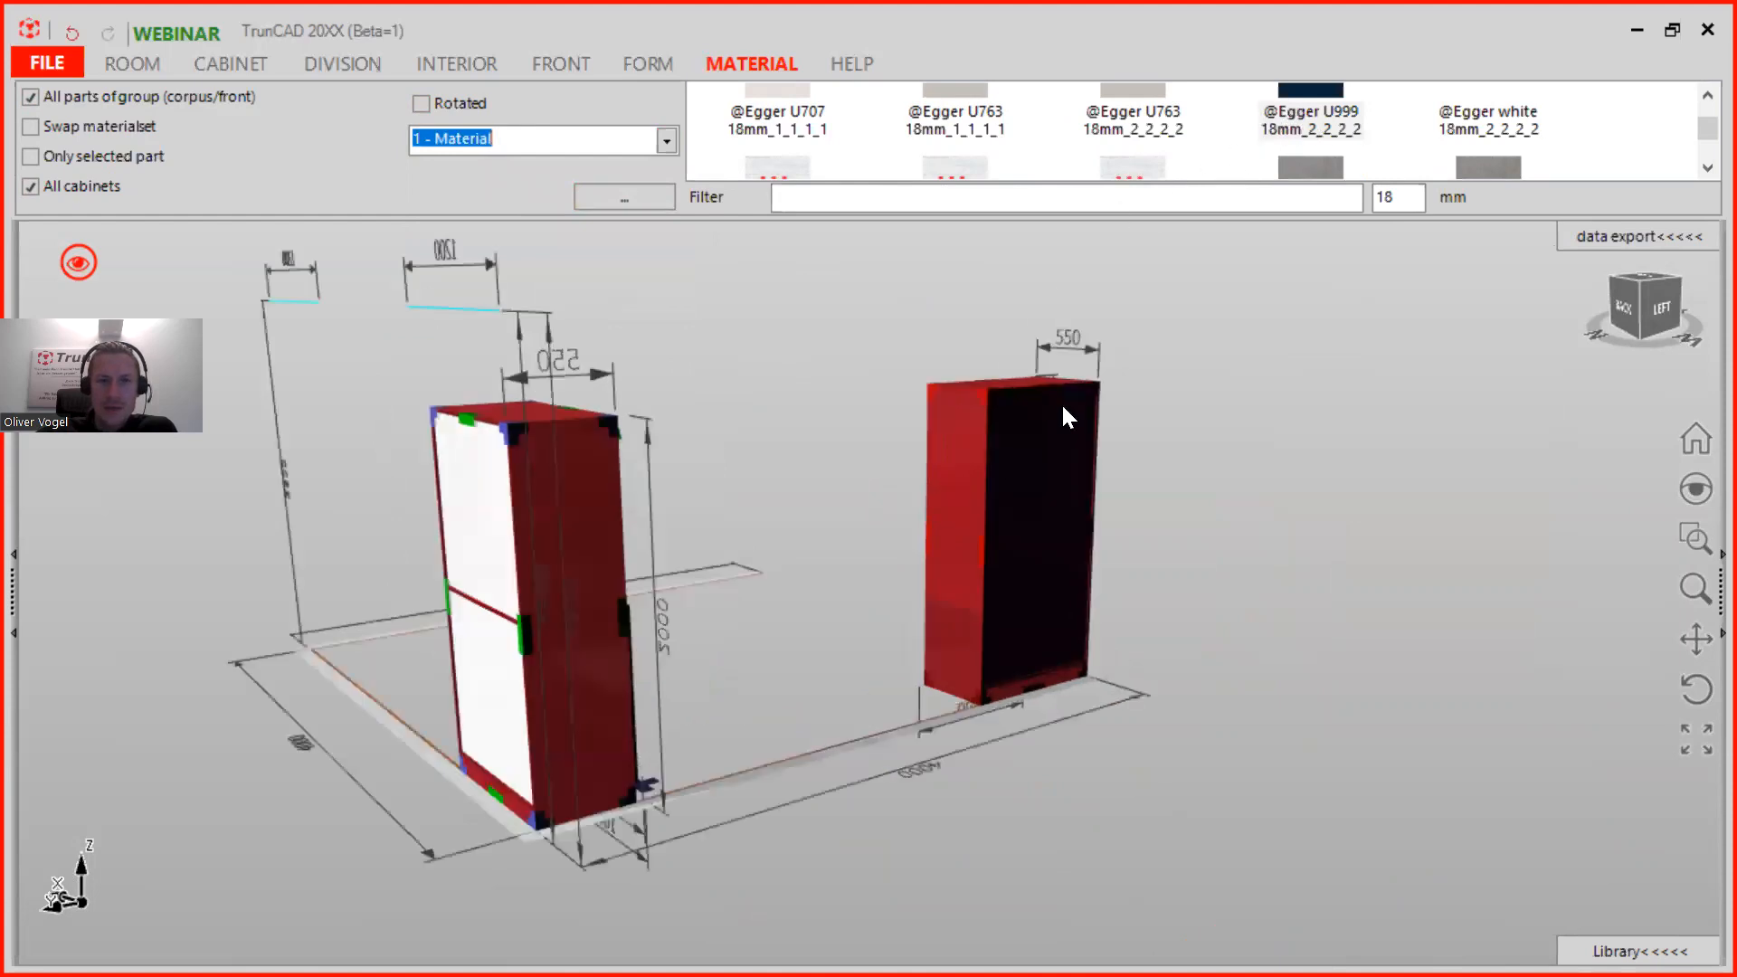
pyautogui.moveTo(1315, 92); pyautogui.dragTo(1080, 506)
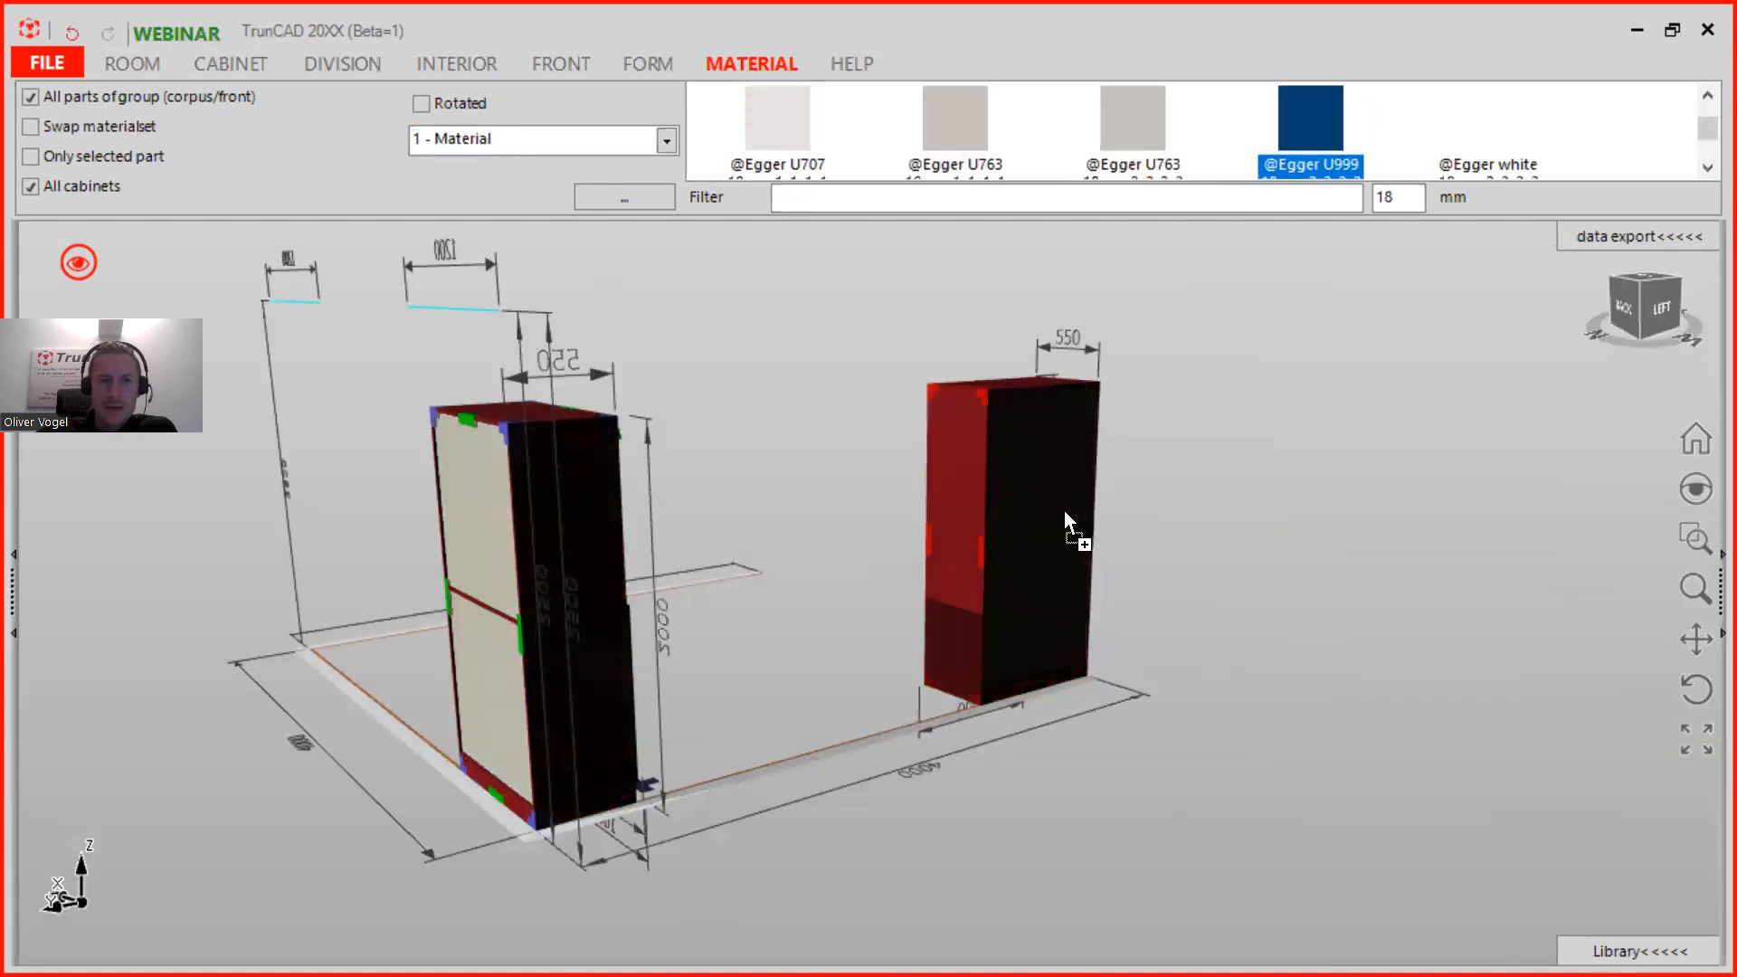
pyautogui.moveTo(900, 590); pyautogui.dragTo(1029, 563)
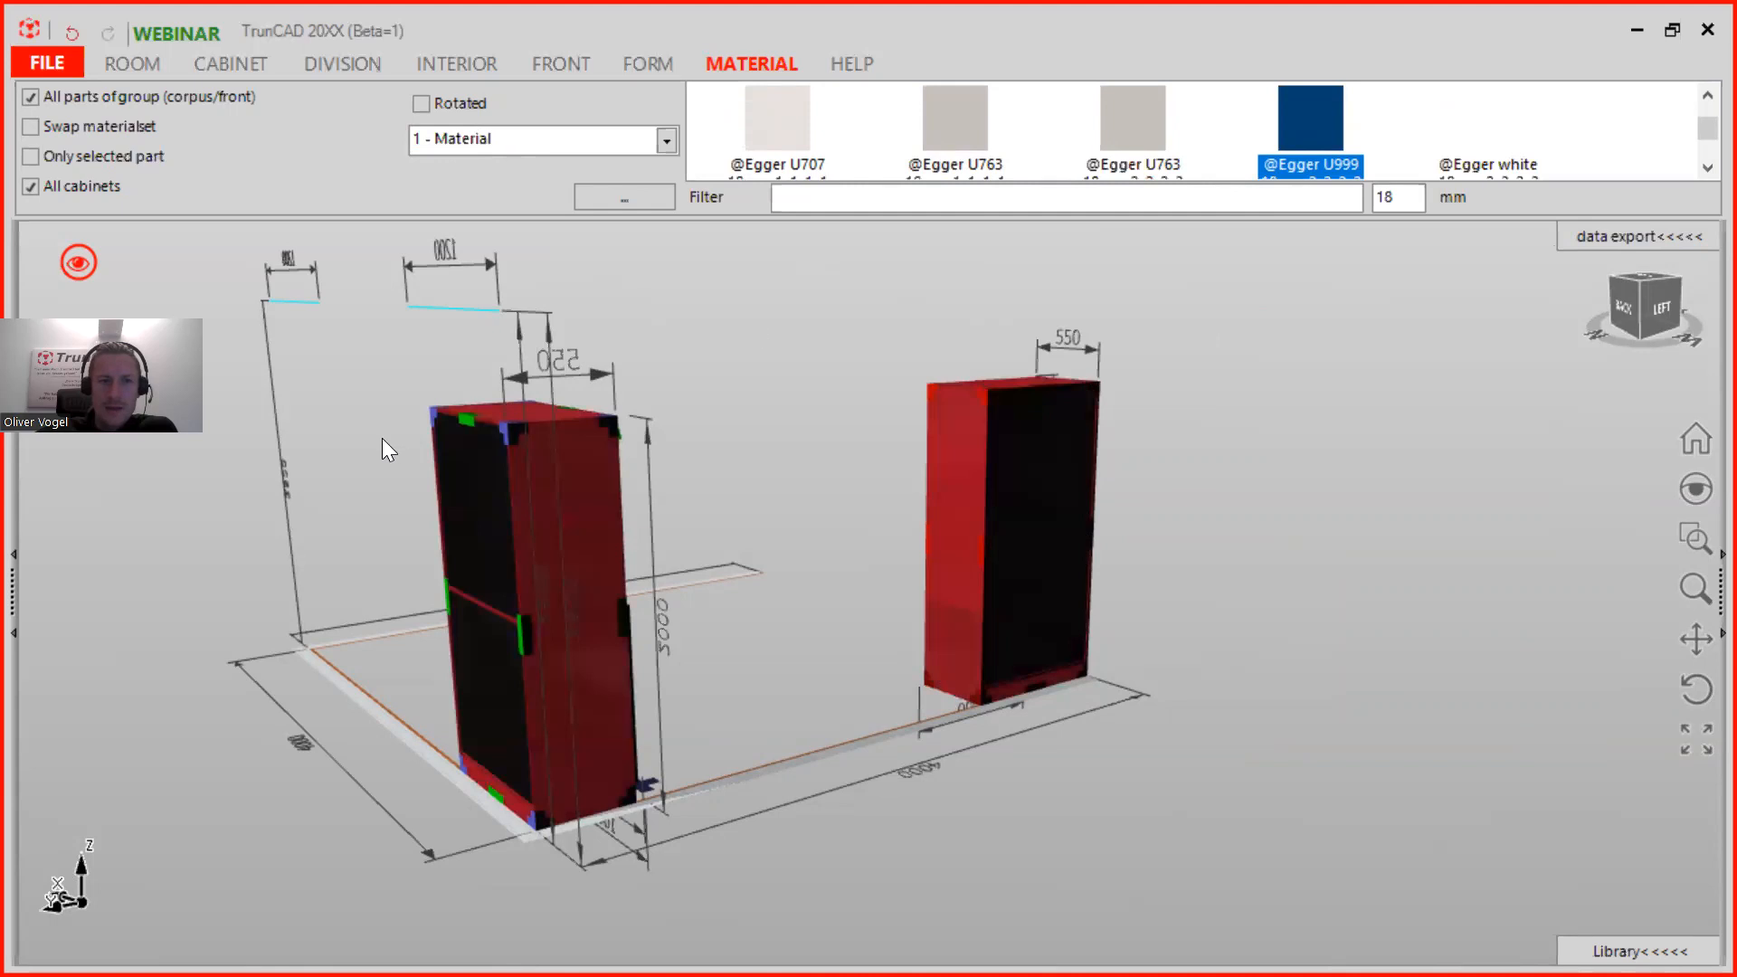
# Step: Change the back panel construction of the cabinet without drawers from Groove to Flat
pyautogui.moveTo(785, 427); pyautogui.dragTo(777, 478, button='middle')
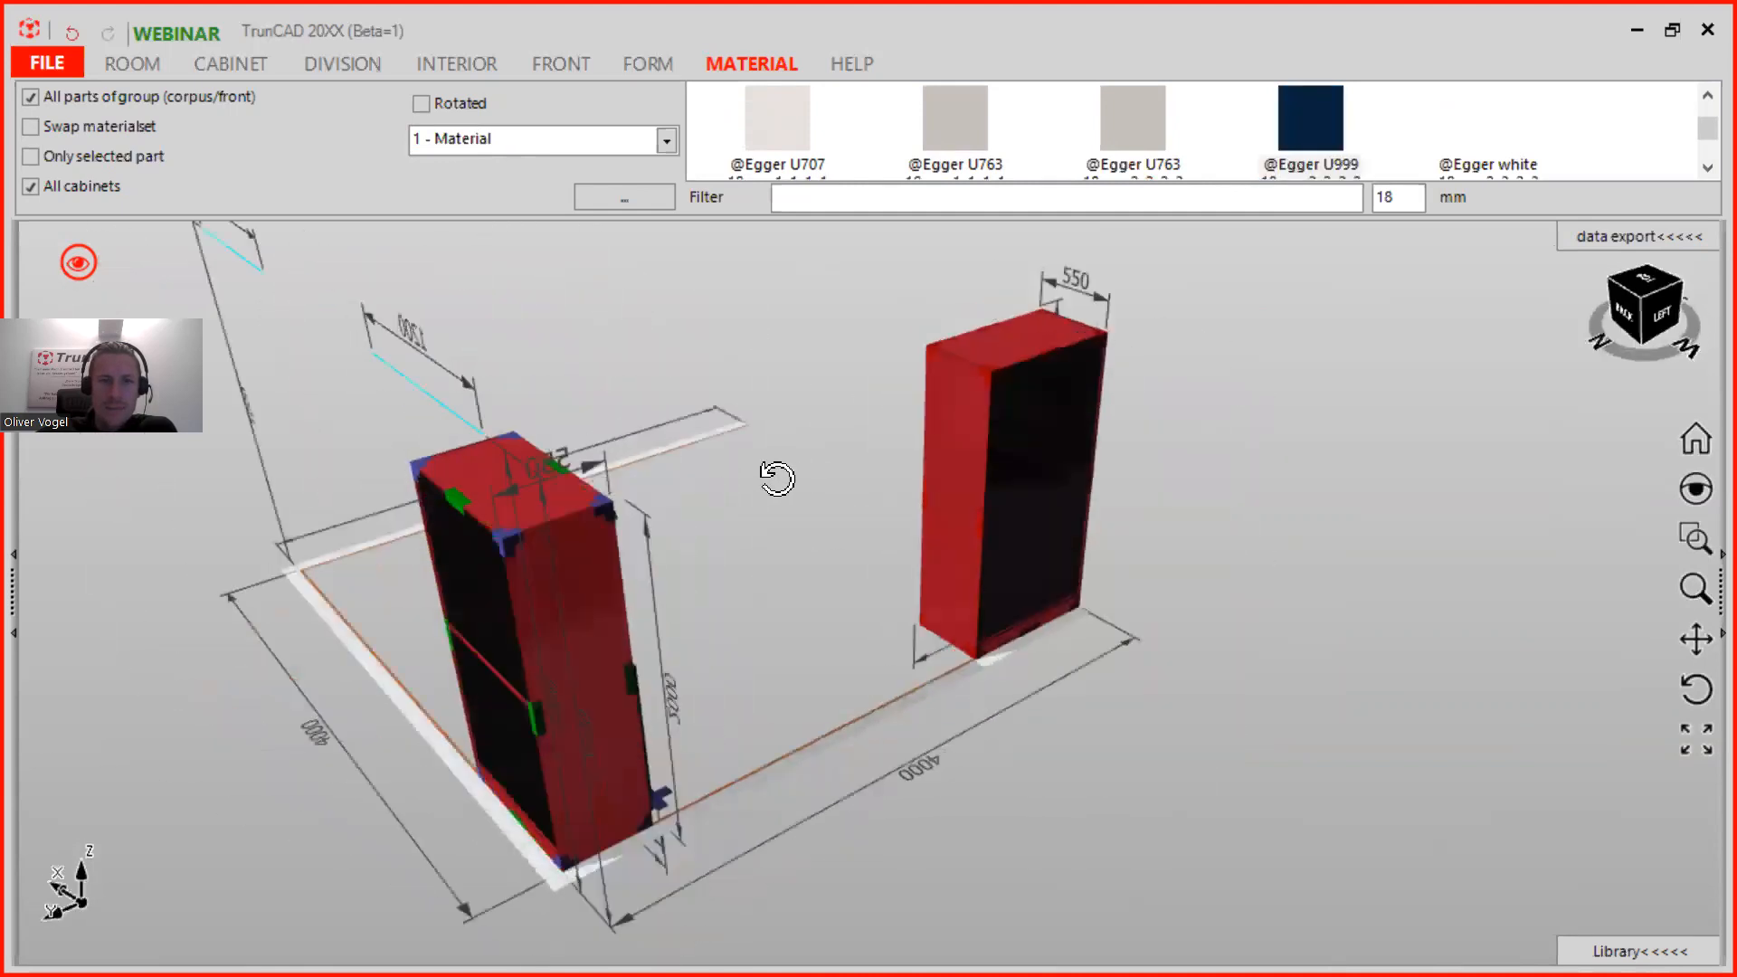
pyautogui.scroll(5, 900, 365)
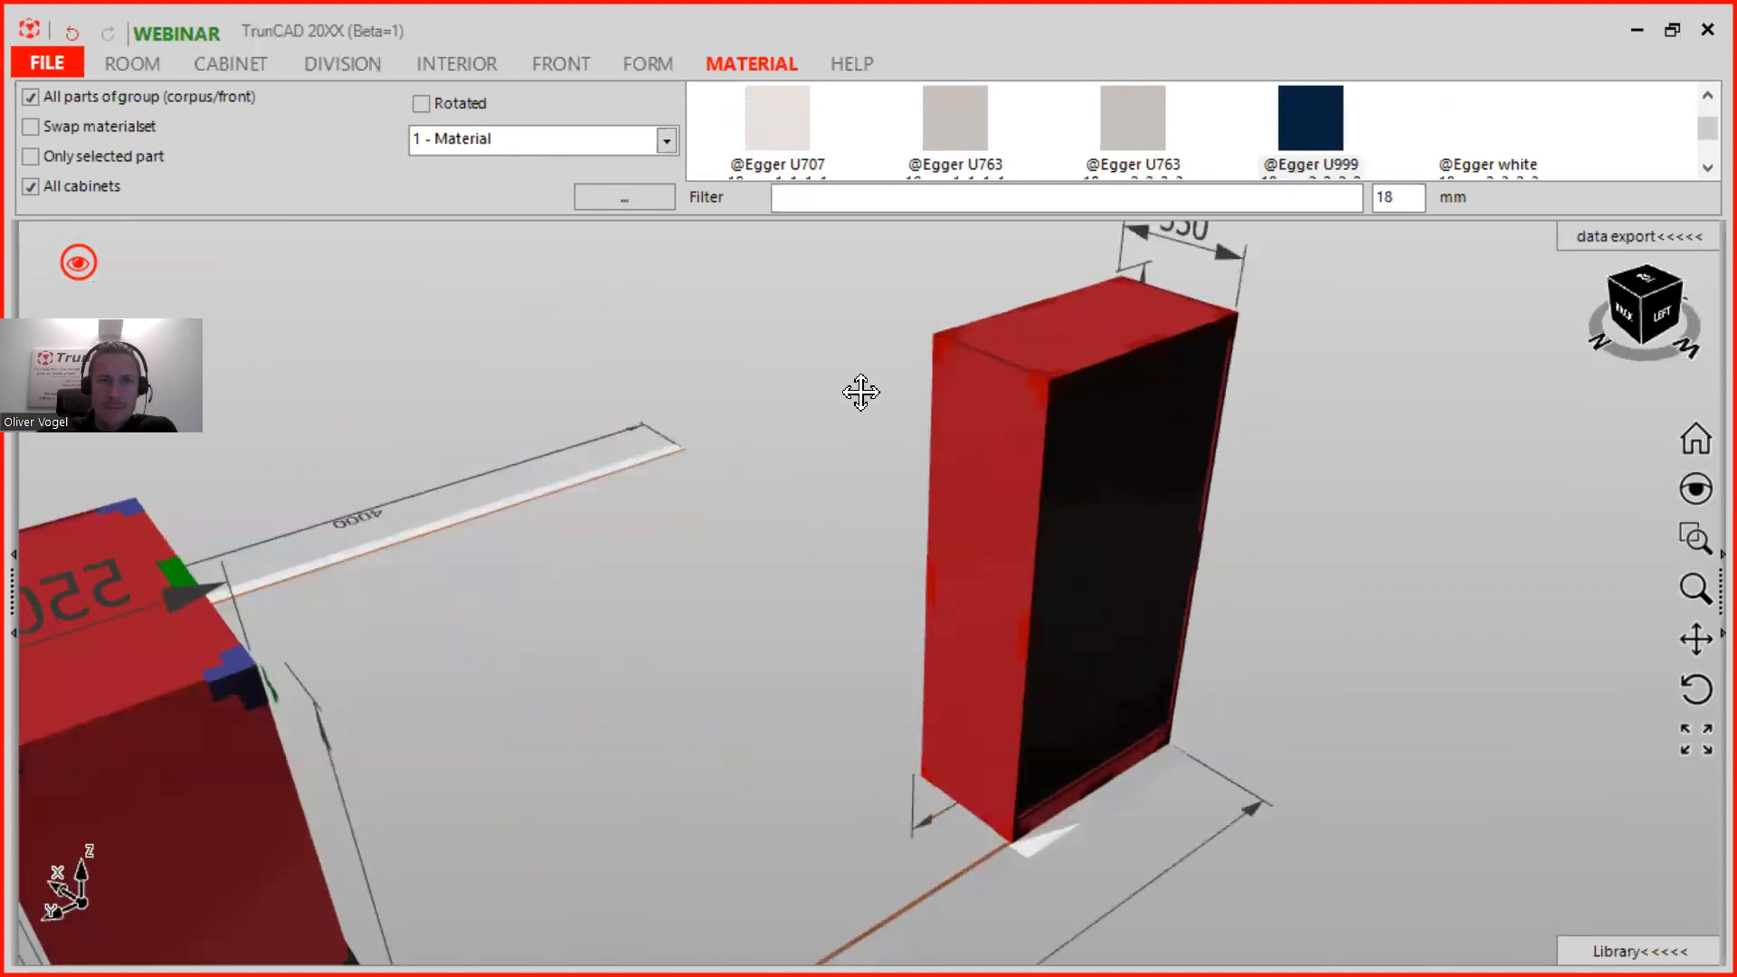
pyautogui.moveTo(857, 388); pyautogui.dragTo(682, 473, button='middle')
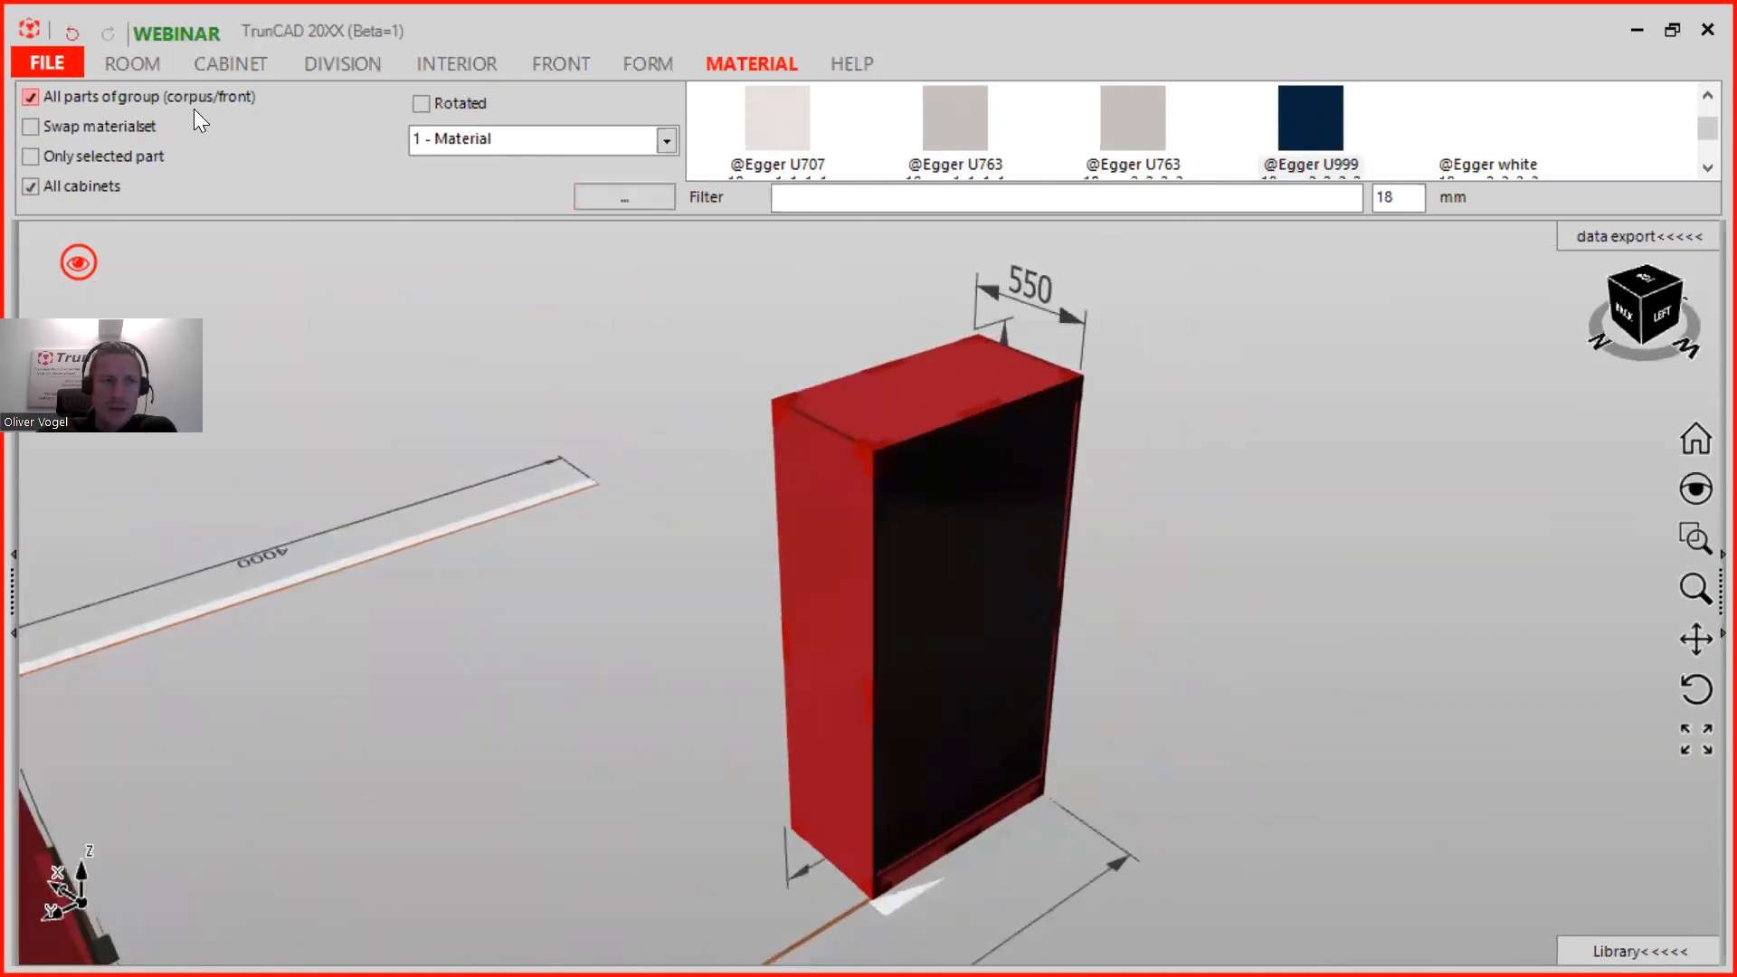
pyautogui.click(210, 65)
pyautogui.click(264, 123)
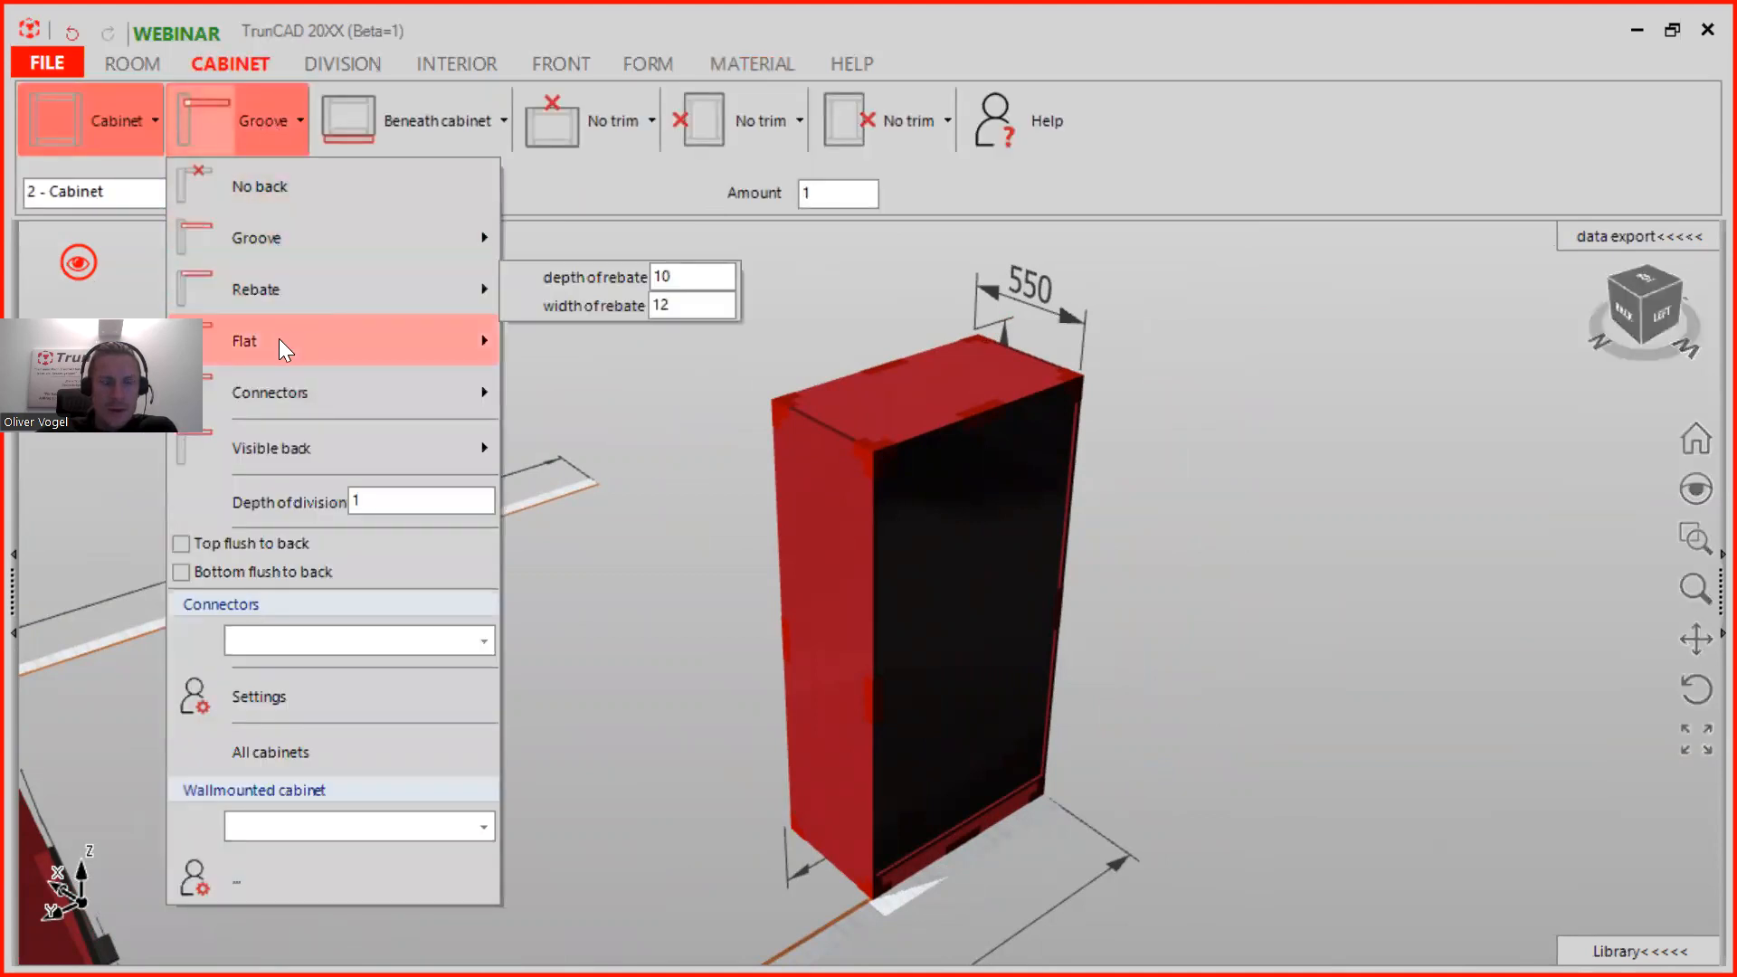
pyautogui.moveTo(279, 339)
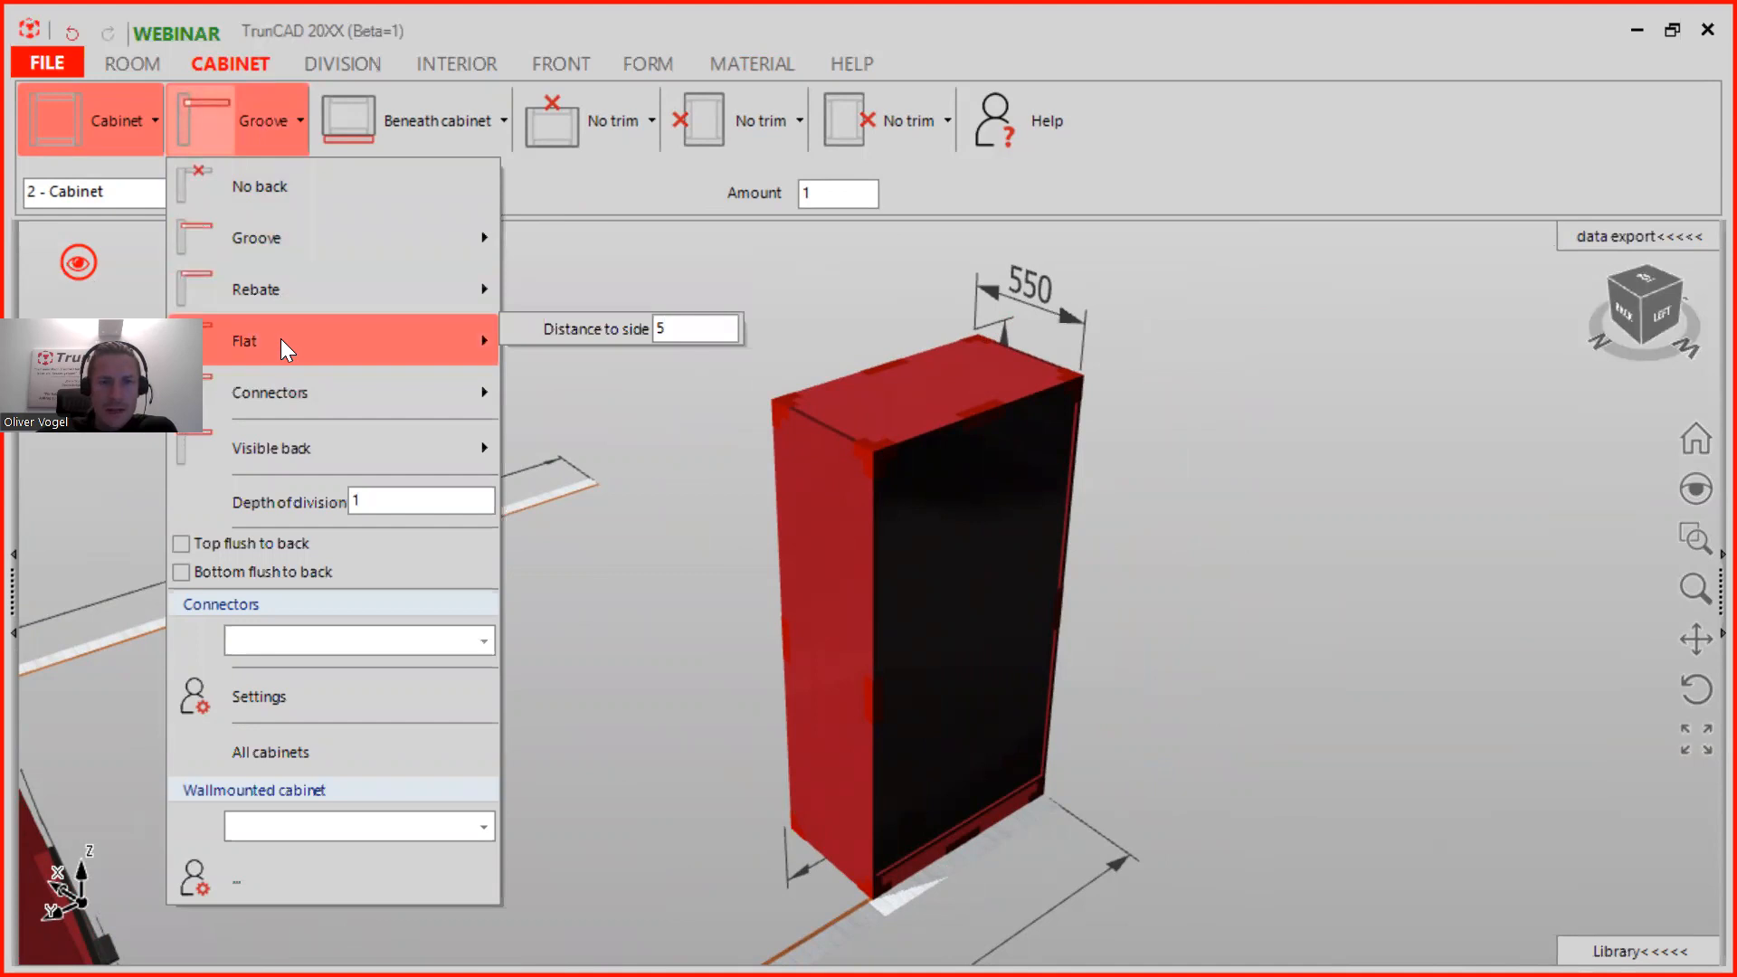
pyautogui.click(281, 340)
pyautogui.click(1158, 516)
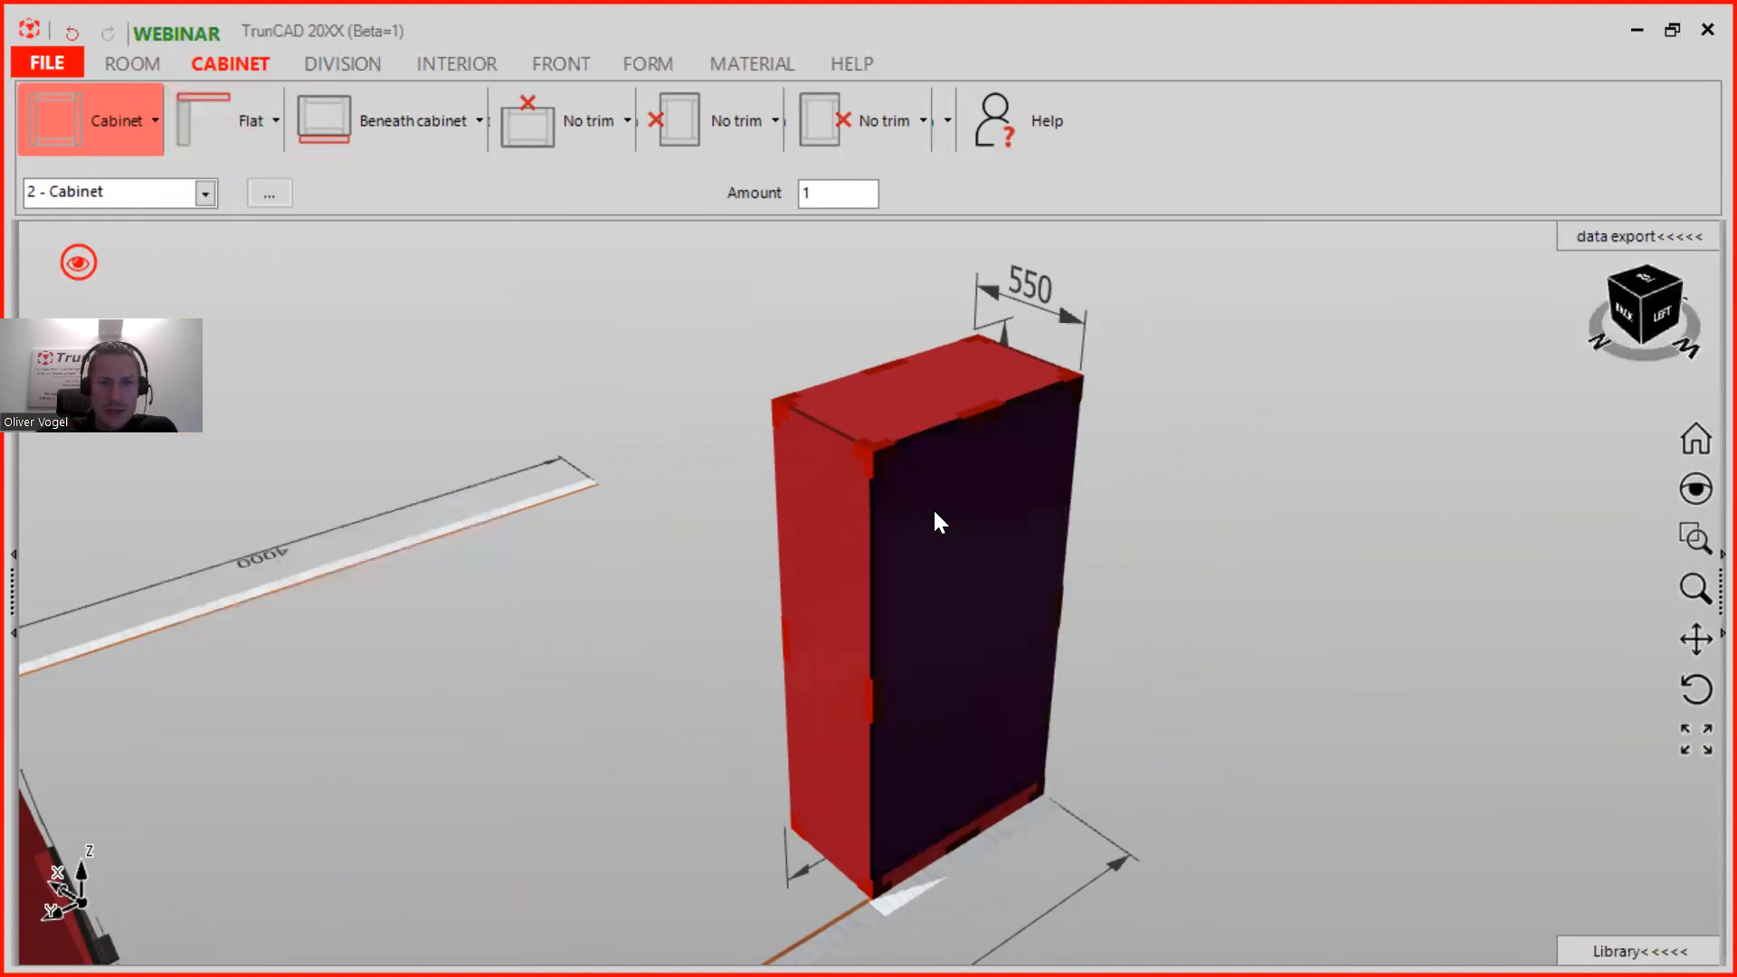
pyautogui.scroll(3, 936, 508)
pyautogui.scroll(-3, 937, 508)
pyautogui.click(733, 60)
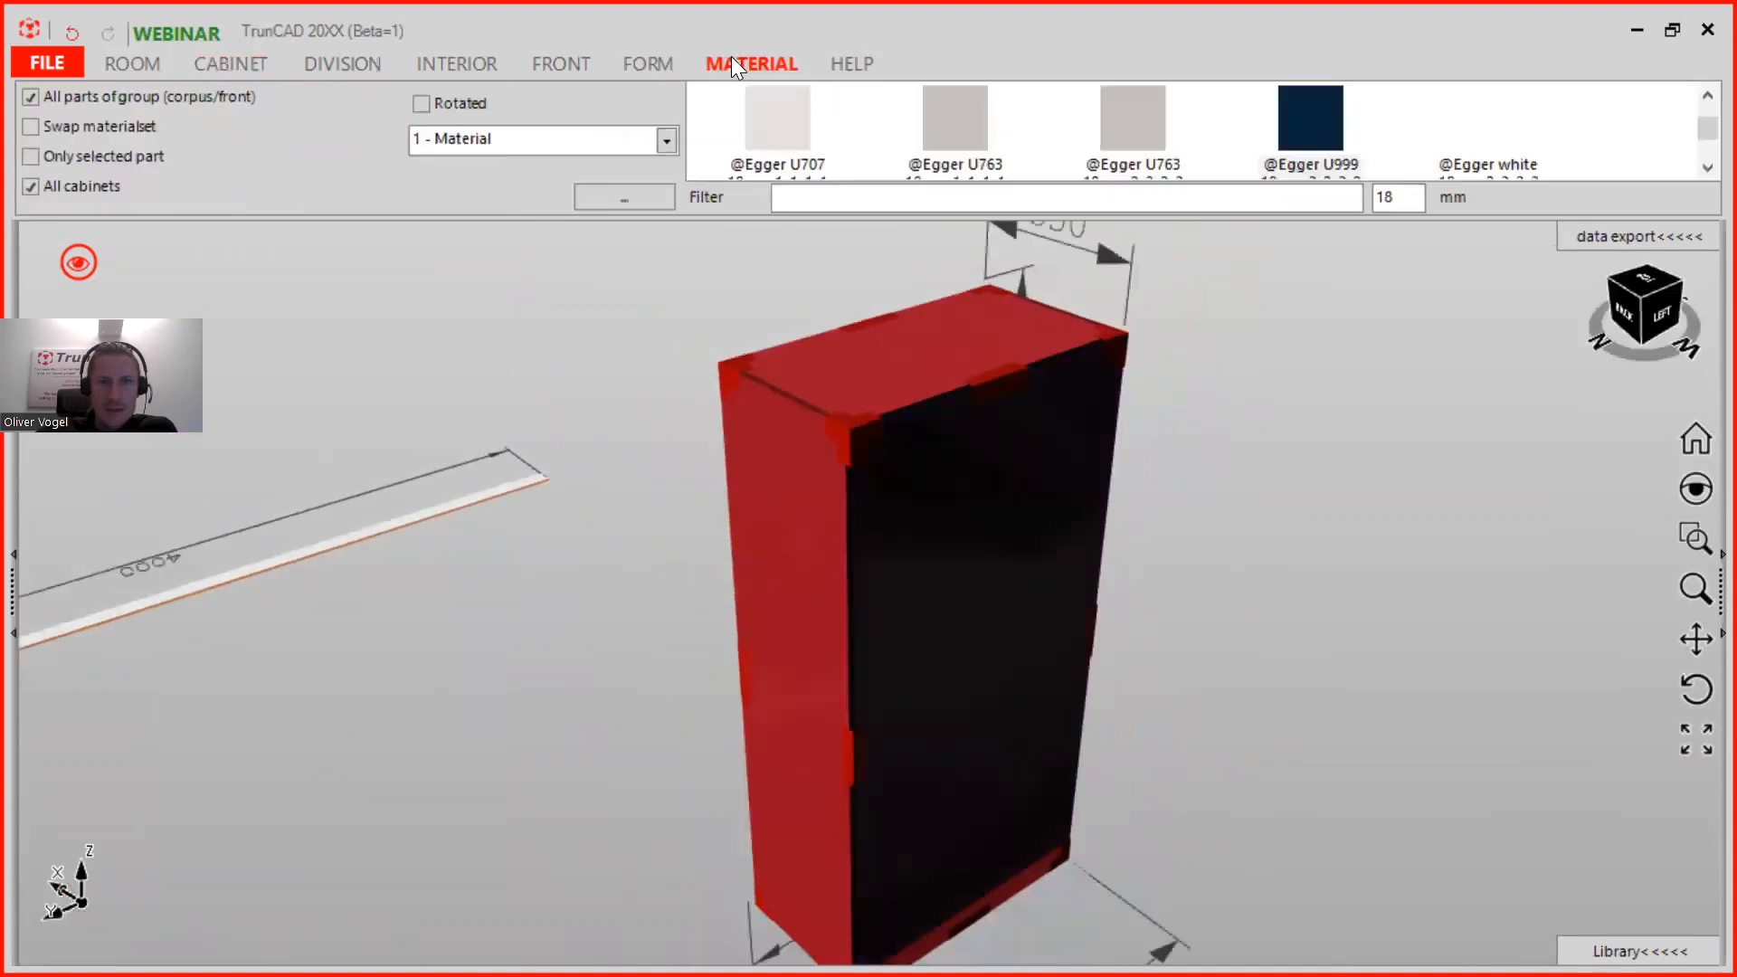
pyautogui.click(665, 142)
pyautogui.click(579, 168)
pyautogui.moveTo(1303, 124); pyautogui.dragTo(1003, 501)
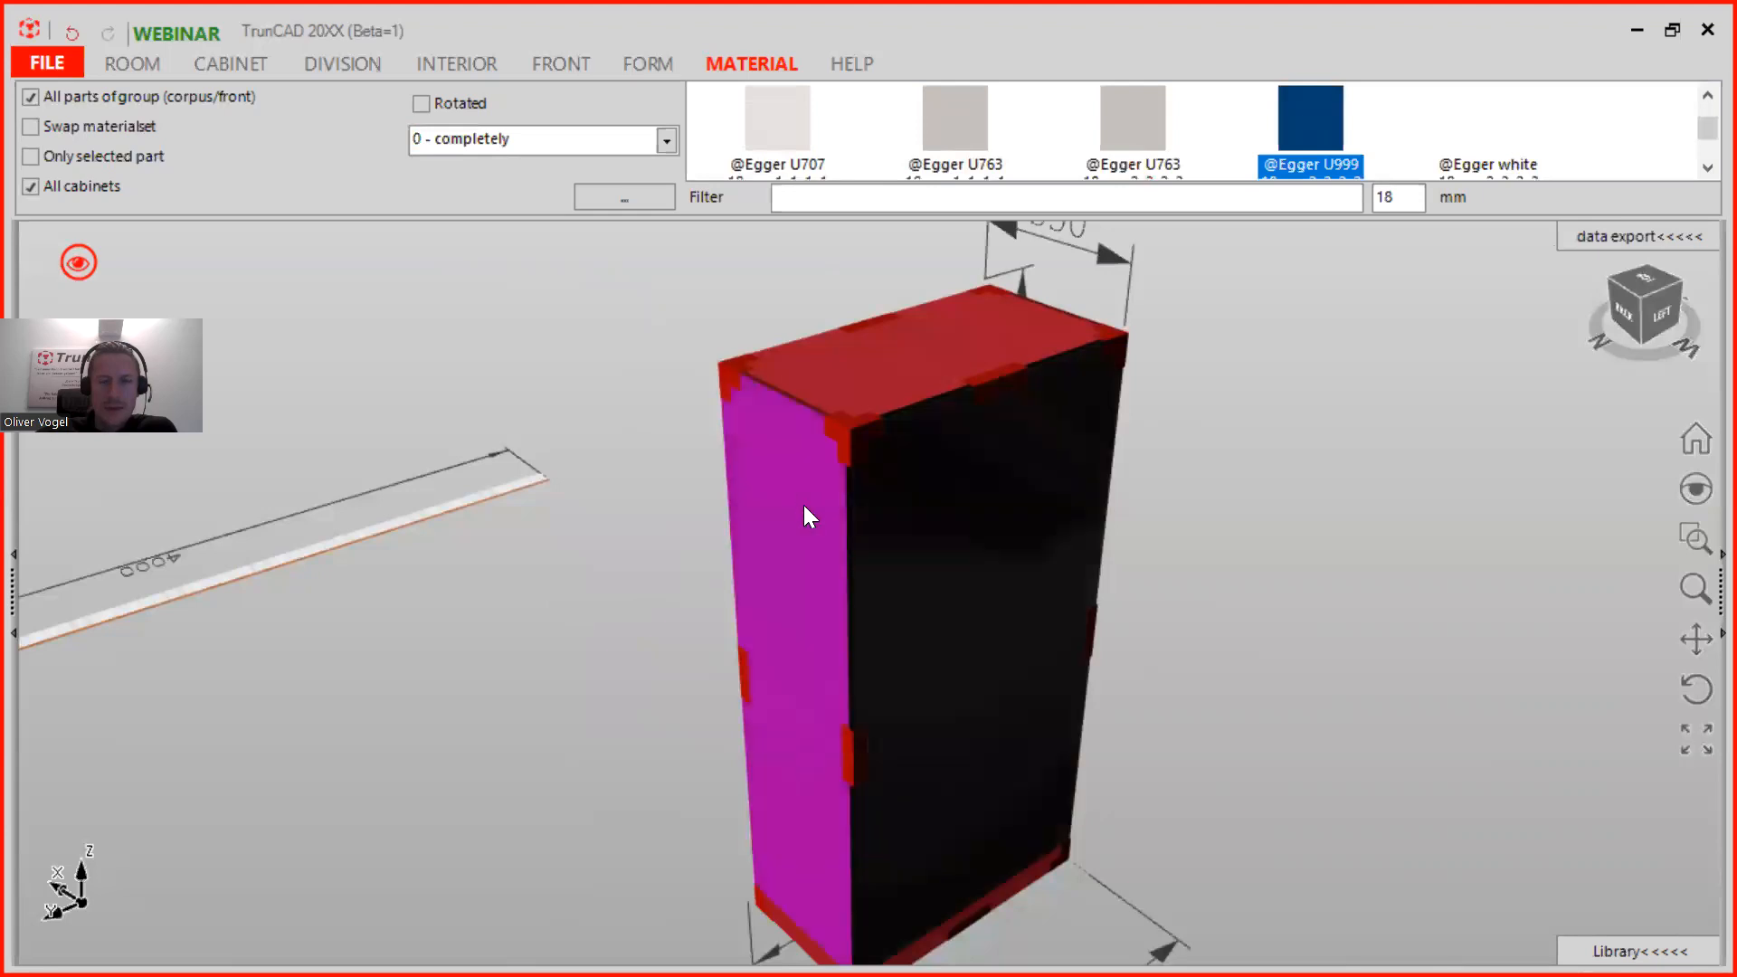
# Step: Turn off all parts of the group and all cabinets, and apply Egger U525 individually to the upper and lower drawer fronts
pyautogui.scroll(-4, 1223, 570)
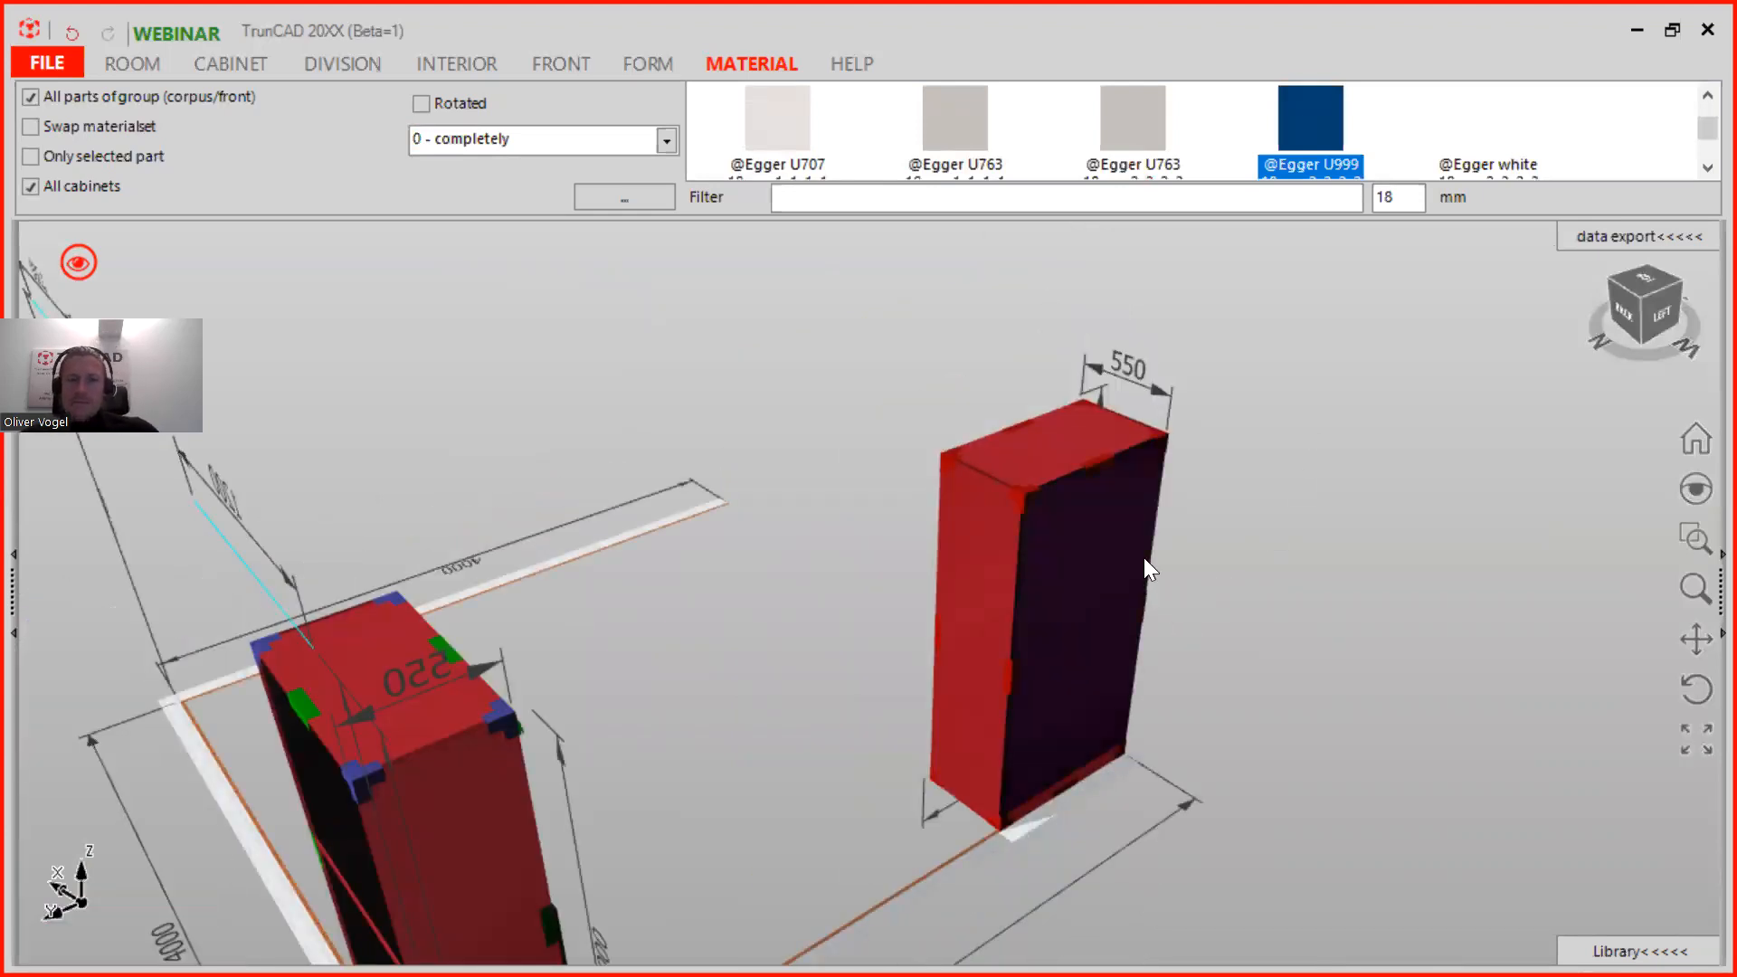
pyautogui.scroll(5, 1143, 552)
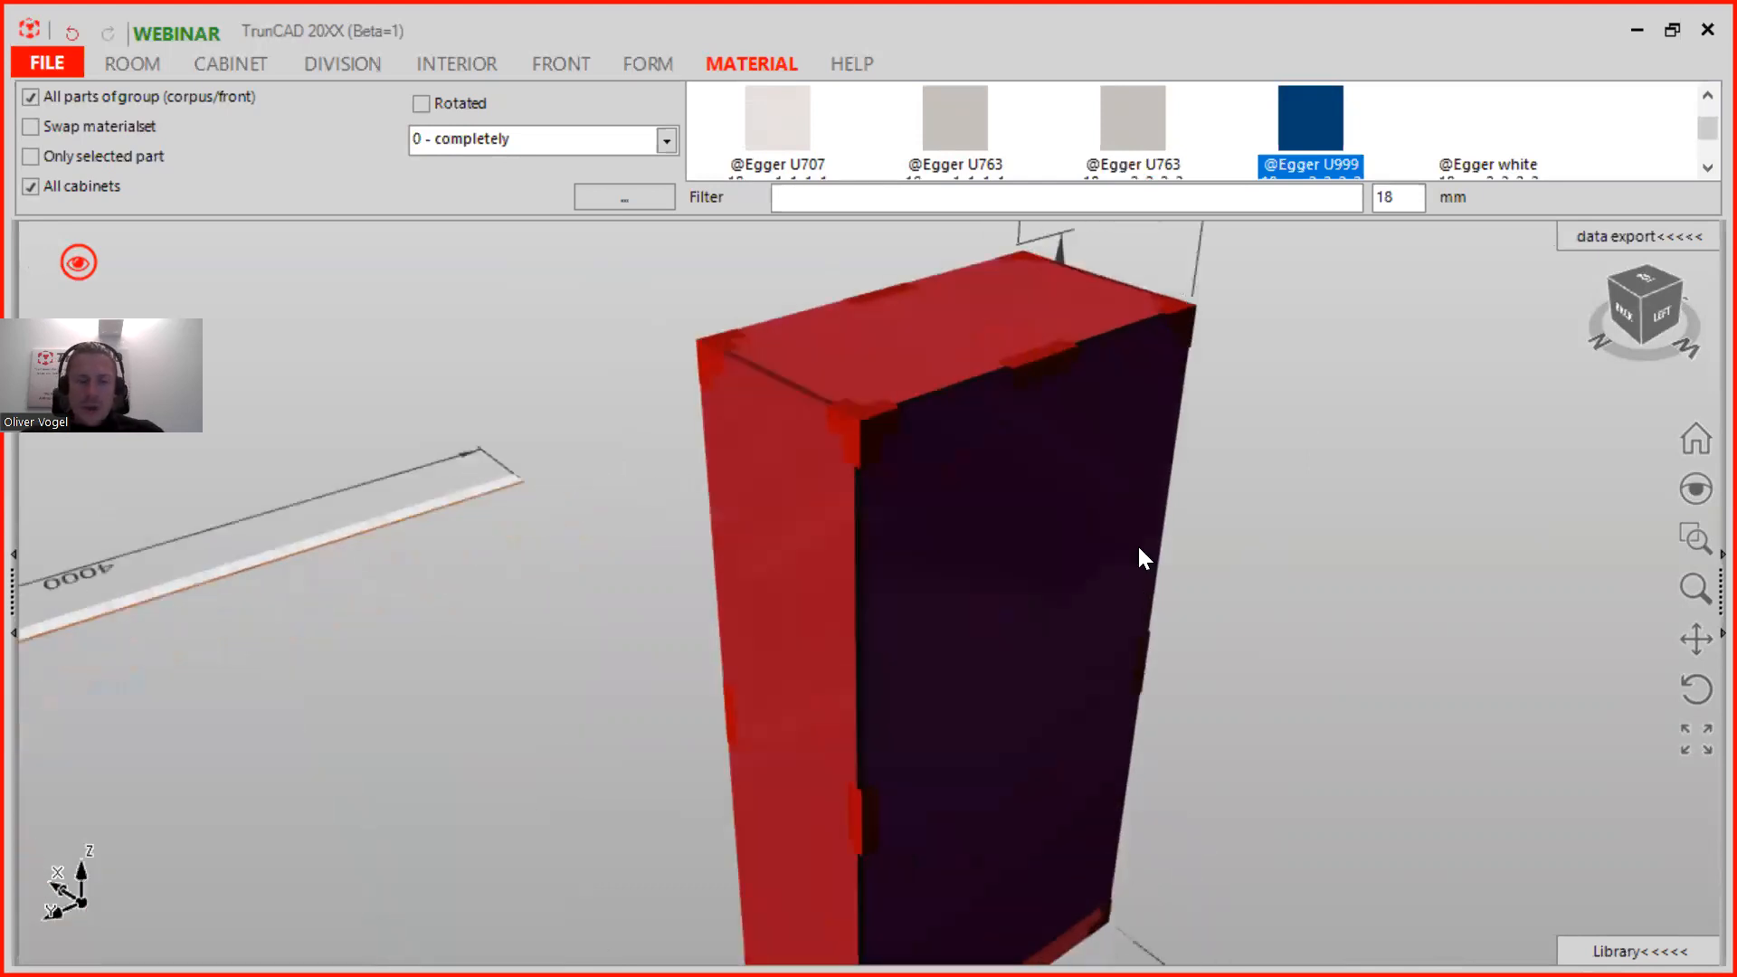
pyautogui.moveTo(1139, 548); pyautogui.dragTo(836, 482, button='middle')
pyautogui.scroll(-5, 1213, 479)
pyautogui.moveTo(1224, 484); pyautogui.dragTo(1030, 634, button='middle')
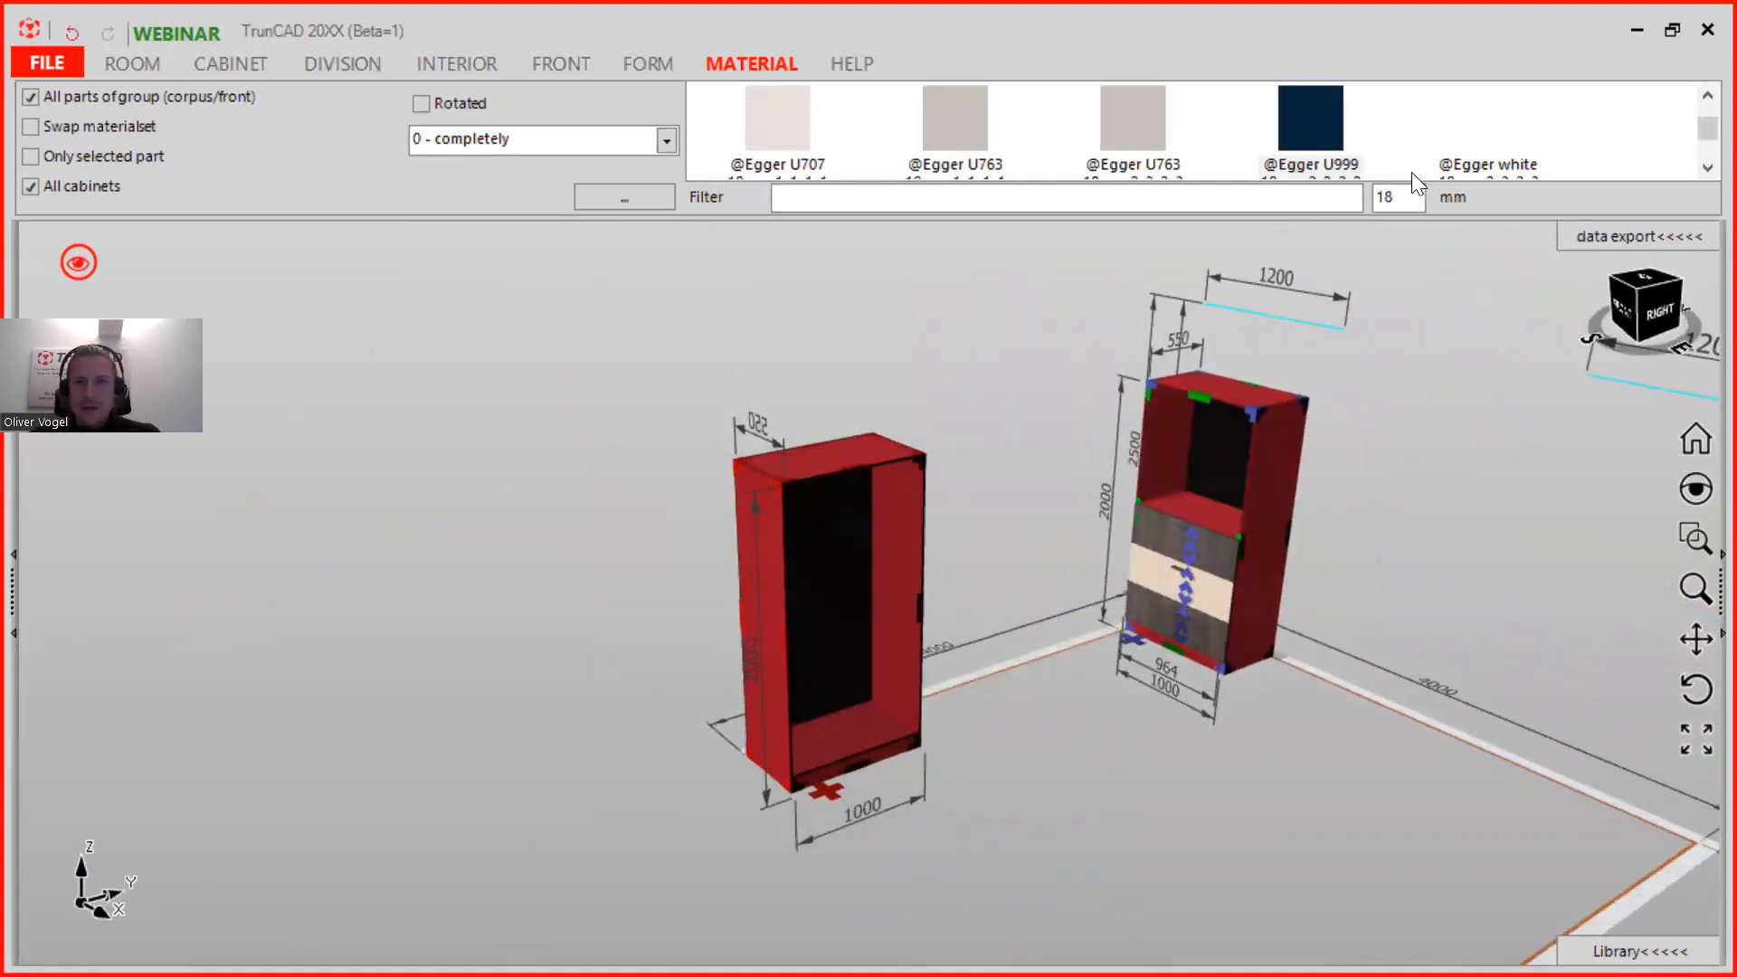
pyautogui.scroll(-4, 1316, 148)
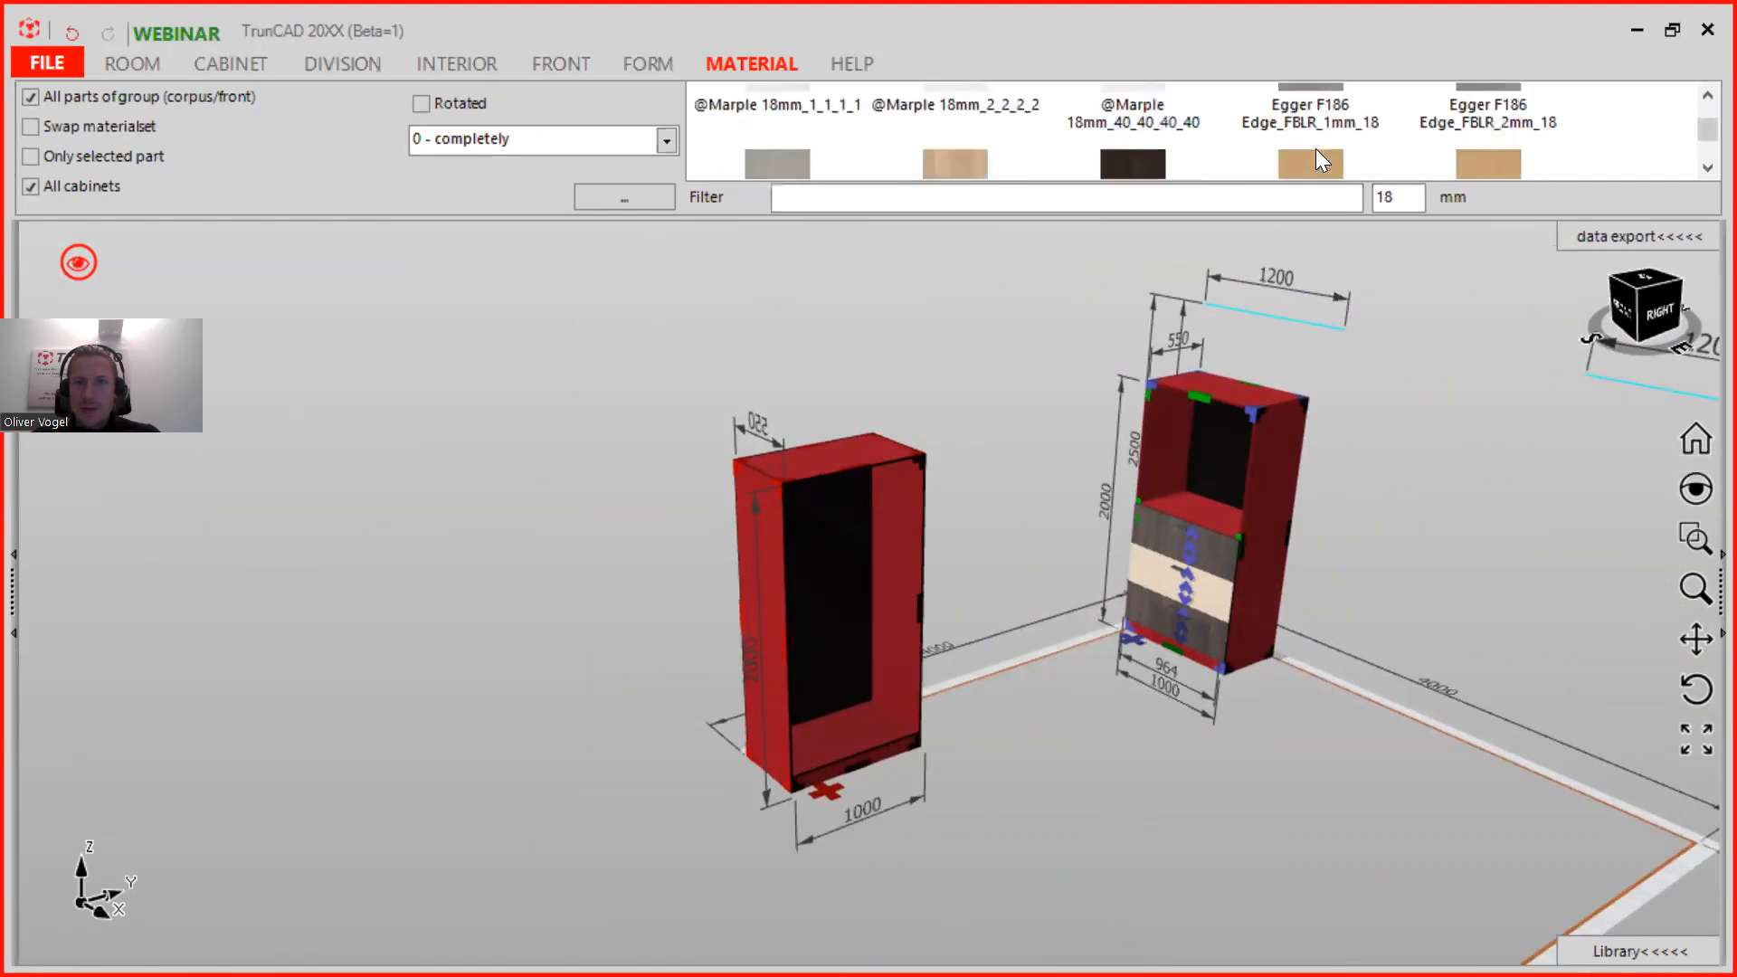
pyautogui.scroll(-5, 1325, 156)
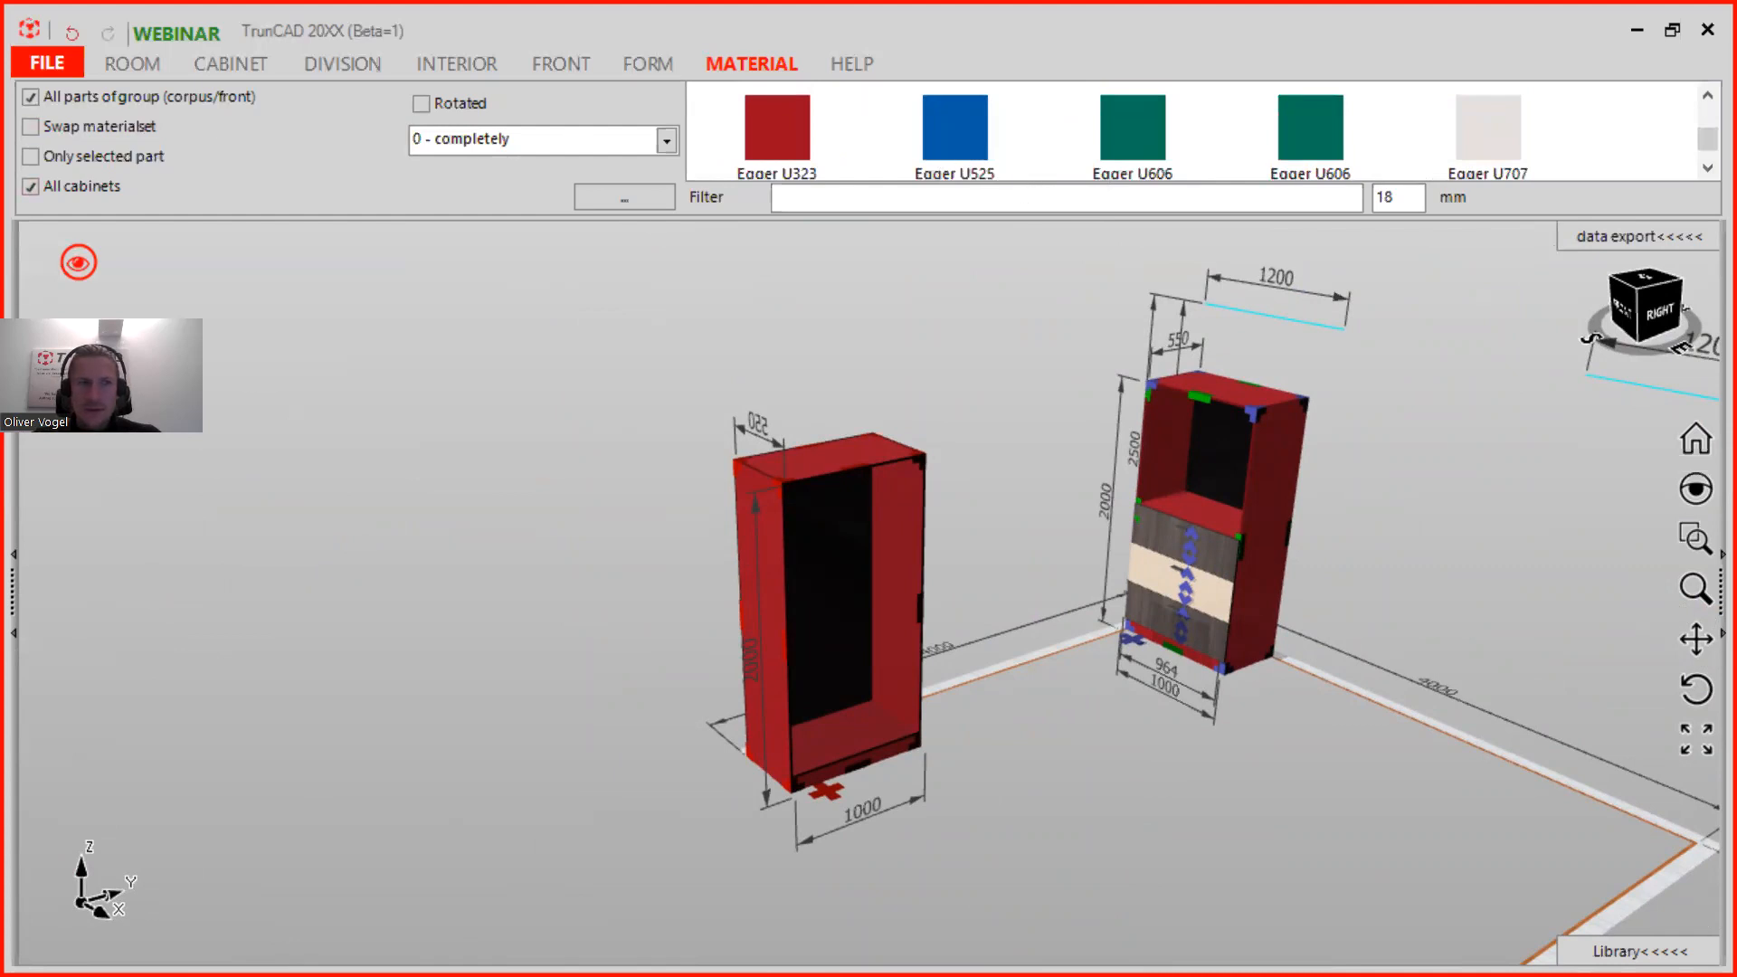
pyautogui.click(31, 185)
pyautogui.click(31, 97)
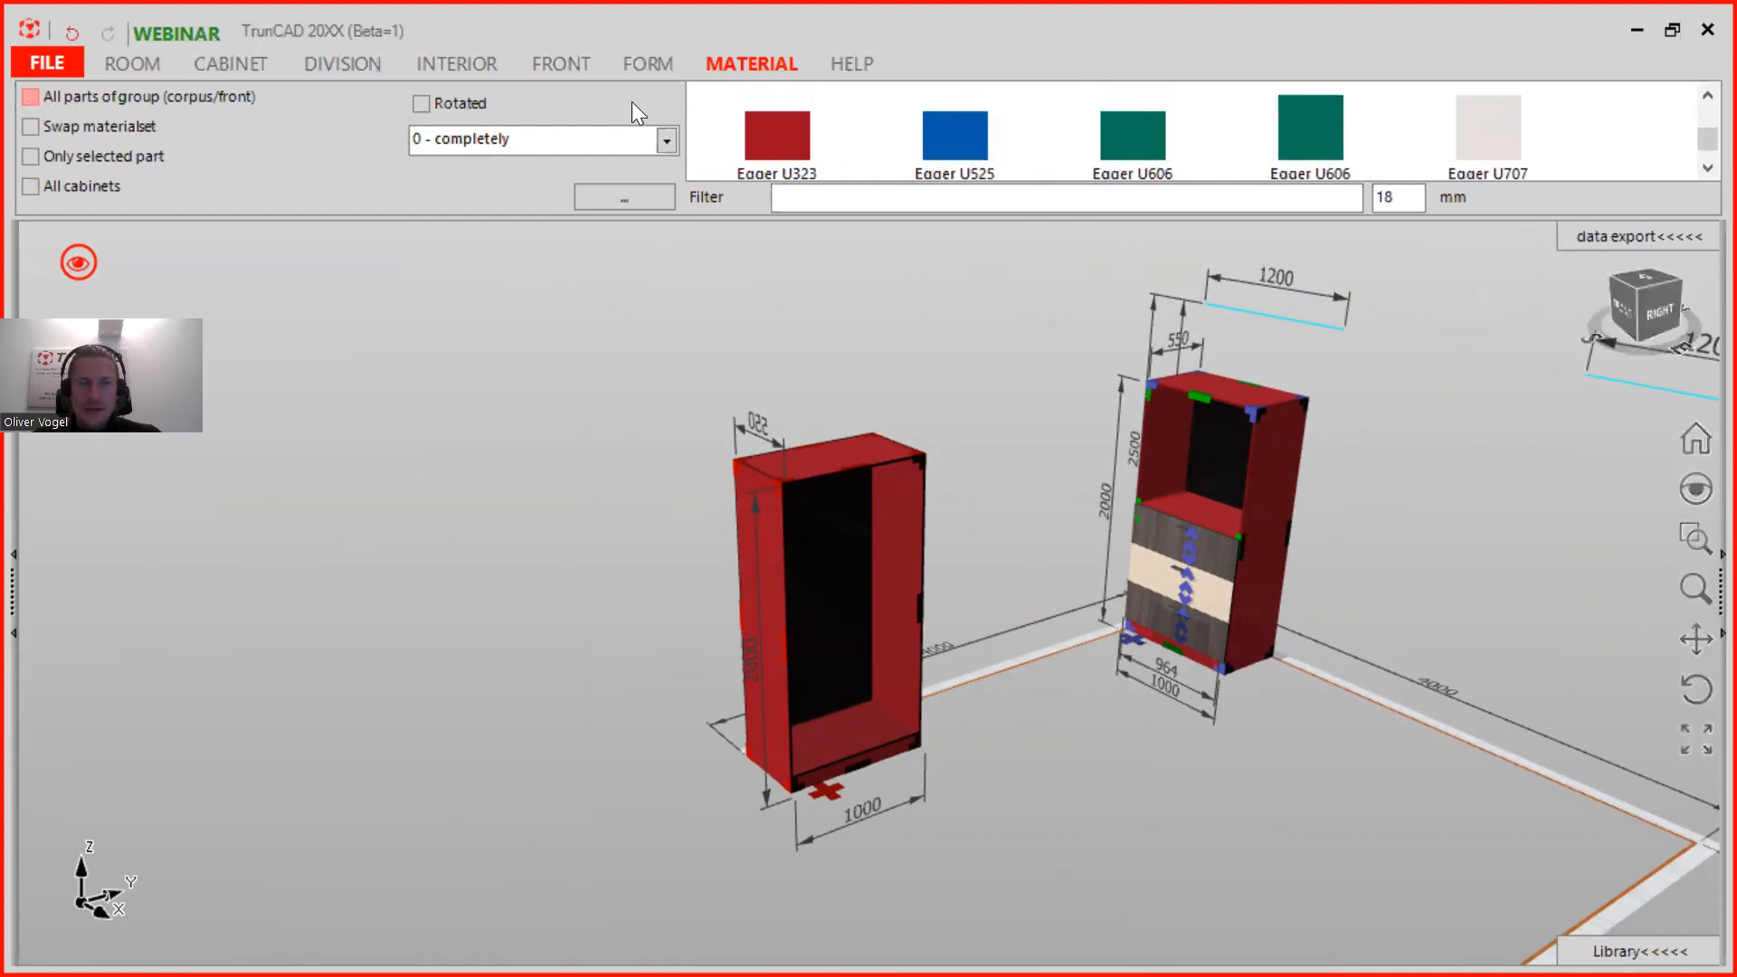
pyautogui.moveTo(952, 116); pyautogui.dragTo(1192, 539)
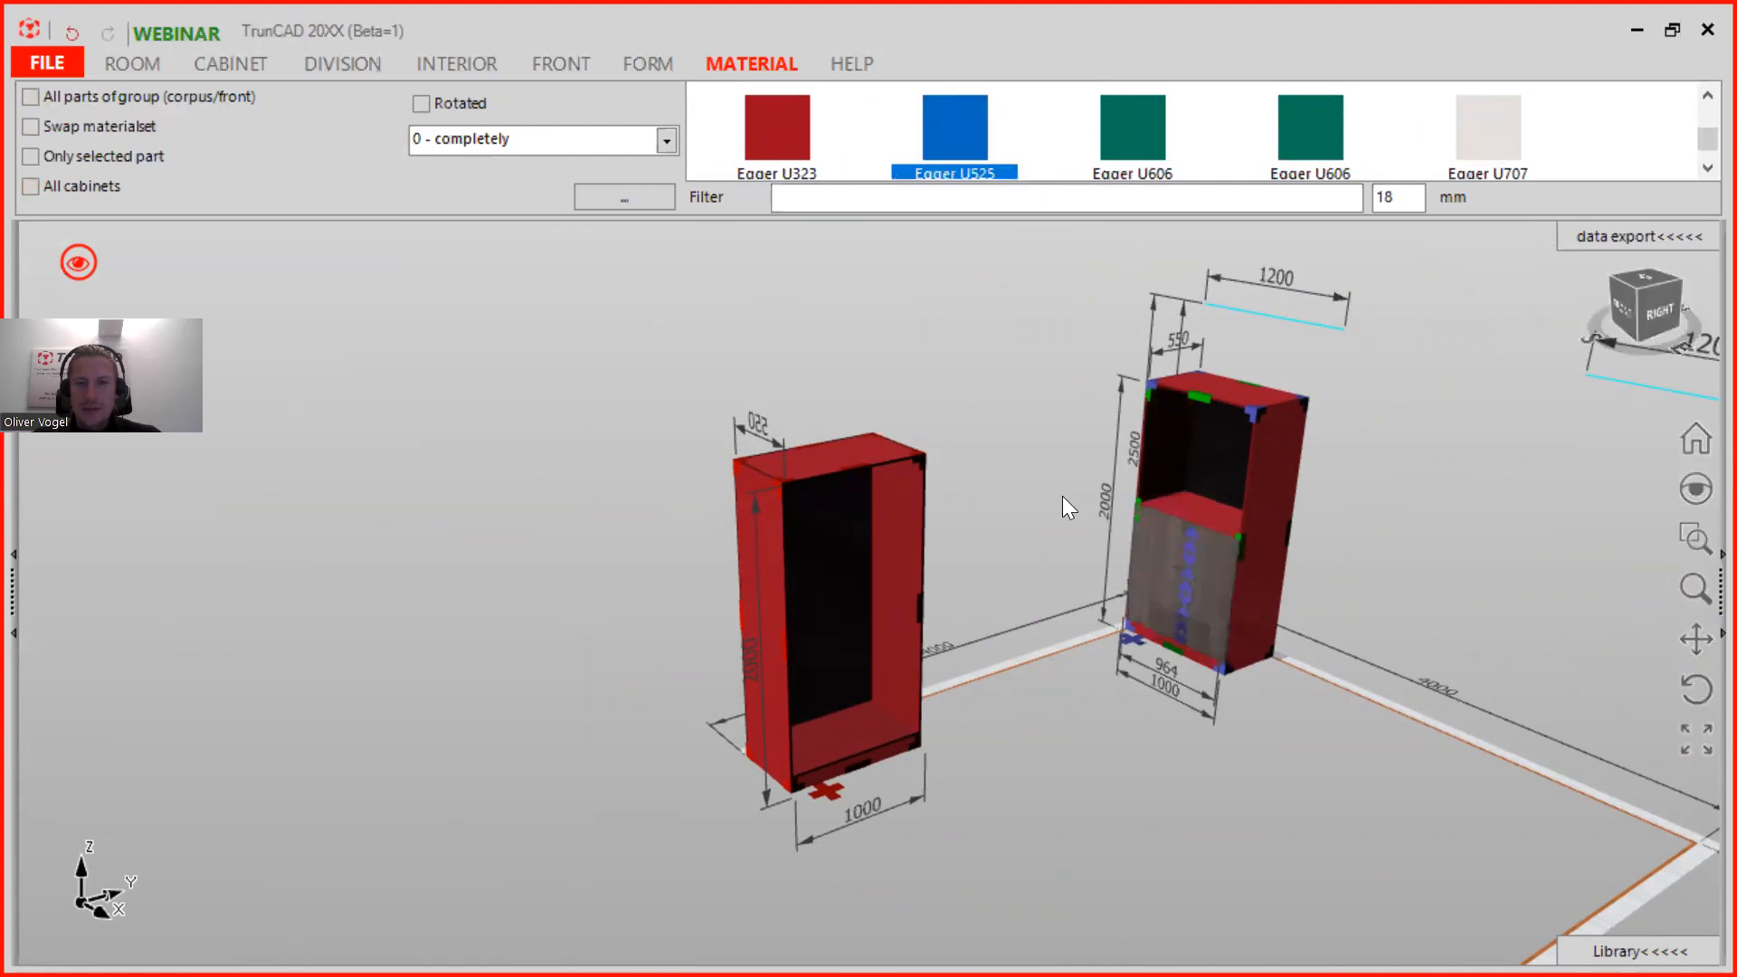
pyautogui.moveTo(945, 117); pyautogui.dragTo(1203, 554)
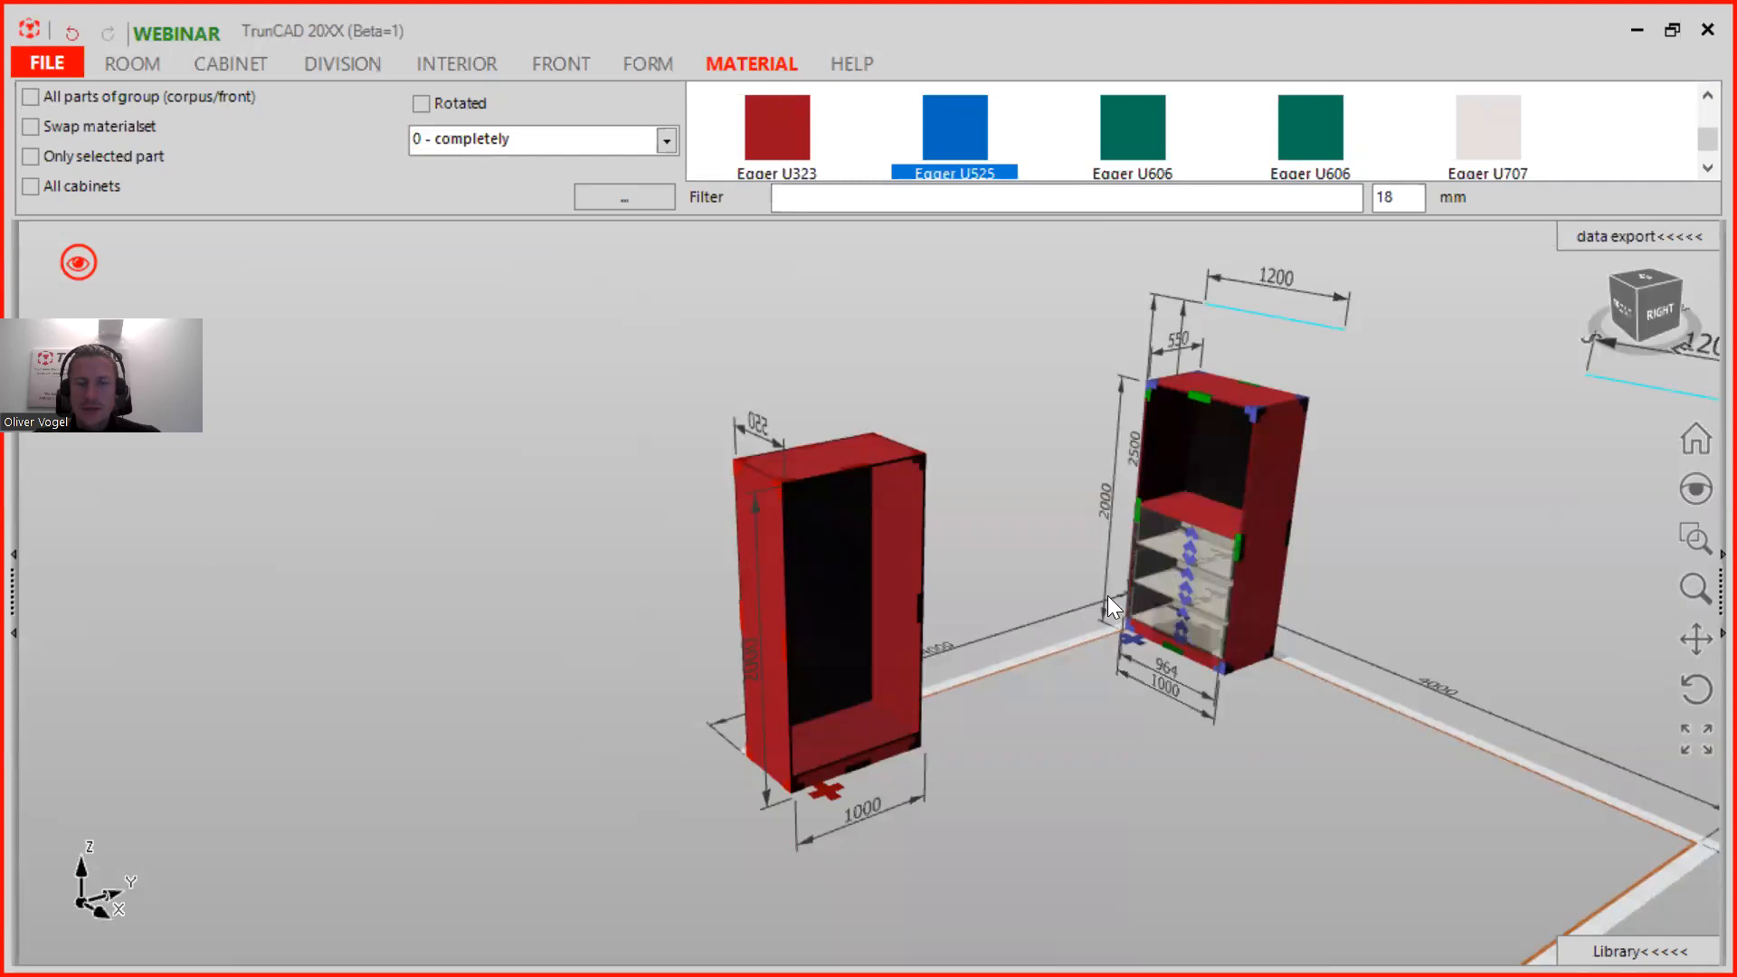
pyautogui.click(760, 672)
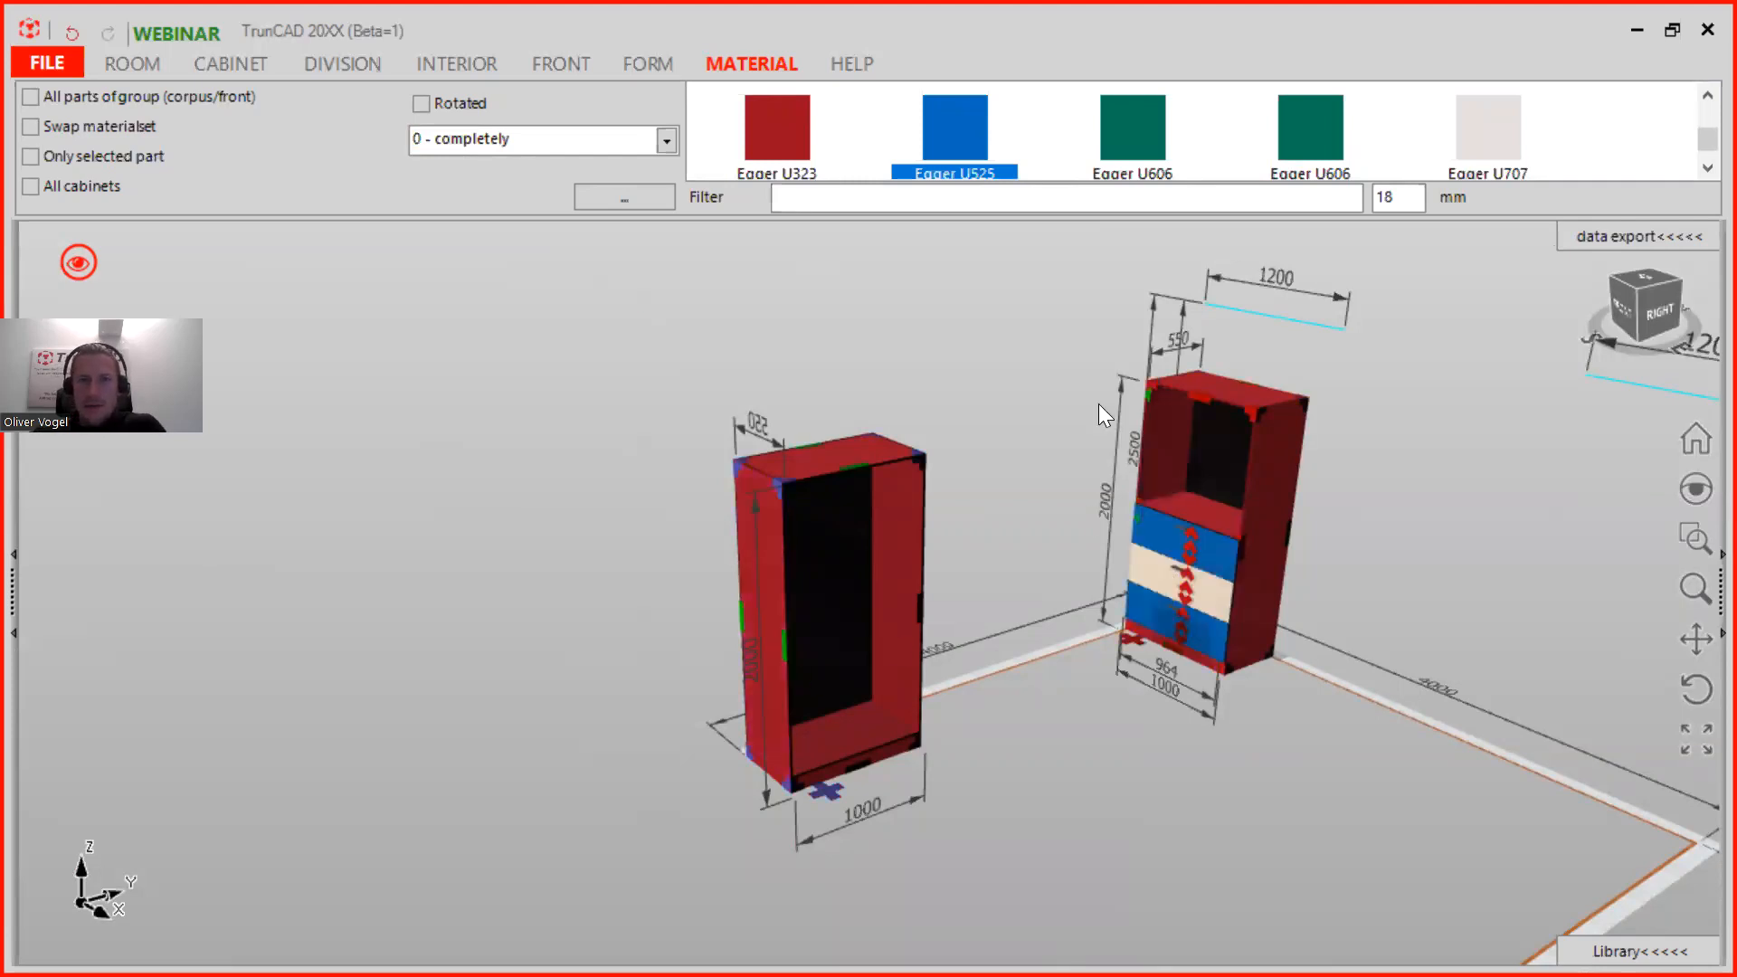
# Step: Turn on all parts of the group and apply Egger U525 to all drawer fronts of the cabinet at once
pyautogui.click(29, 96)
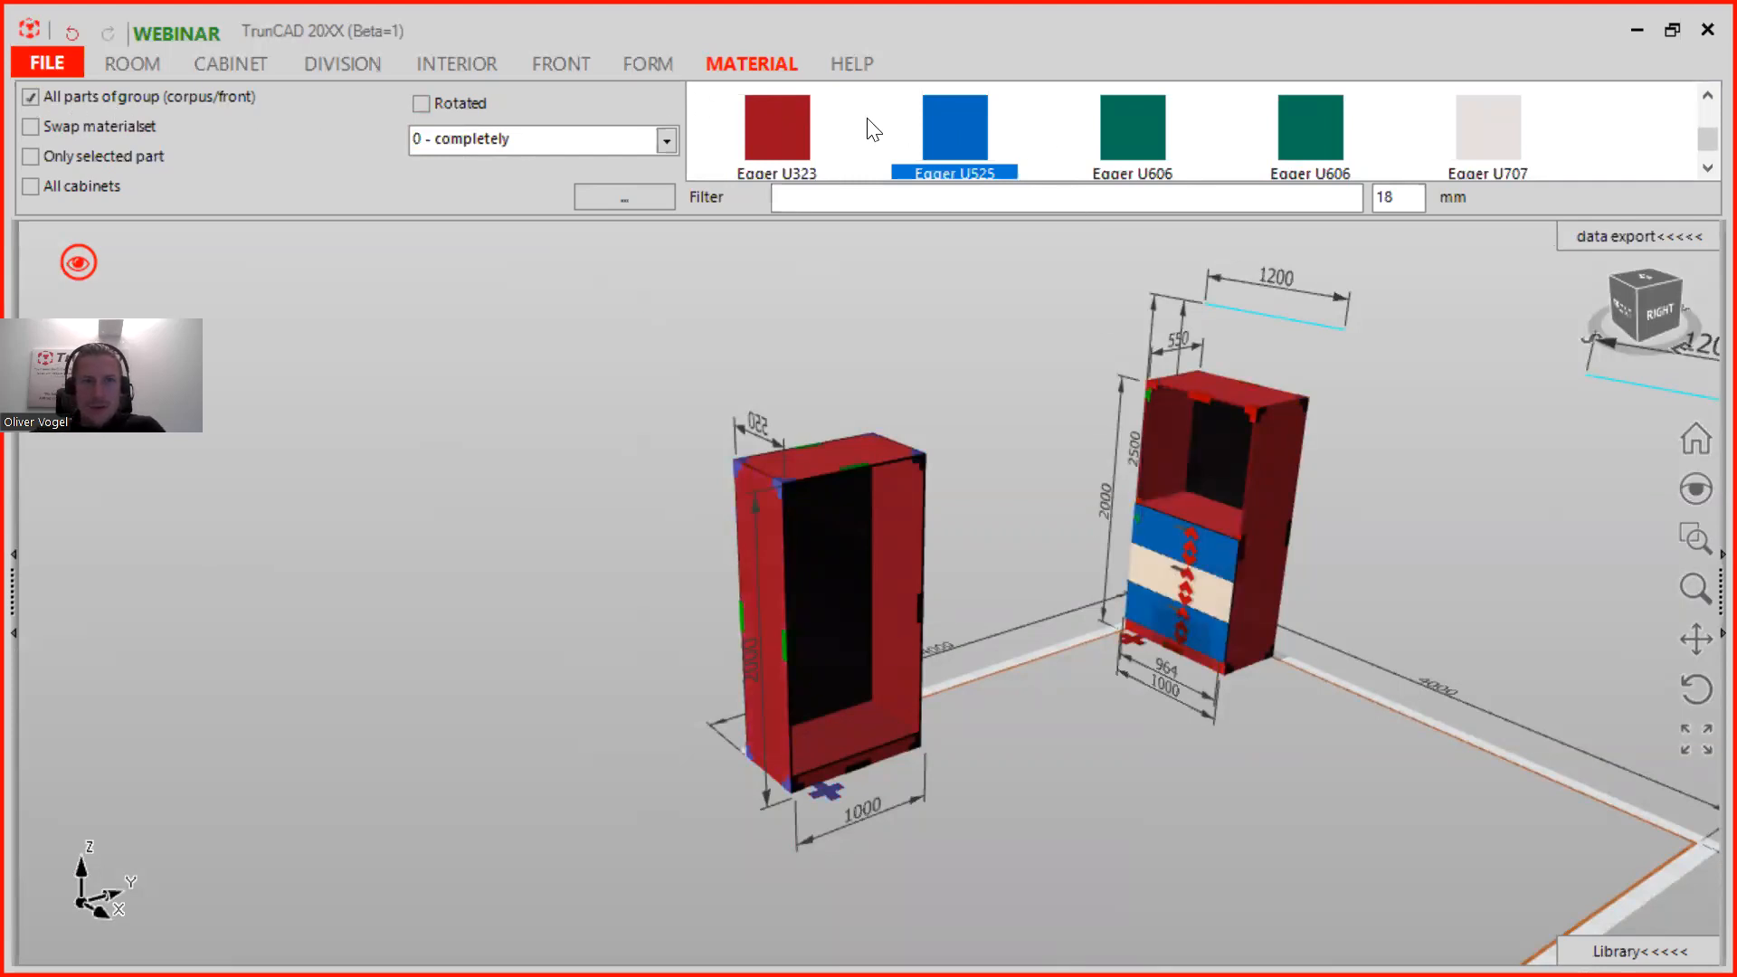
pyautogui.moveTo(955, 135); pyautogui.dragTo(1182, 556)
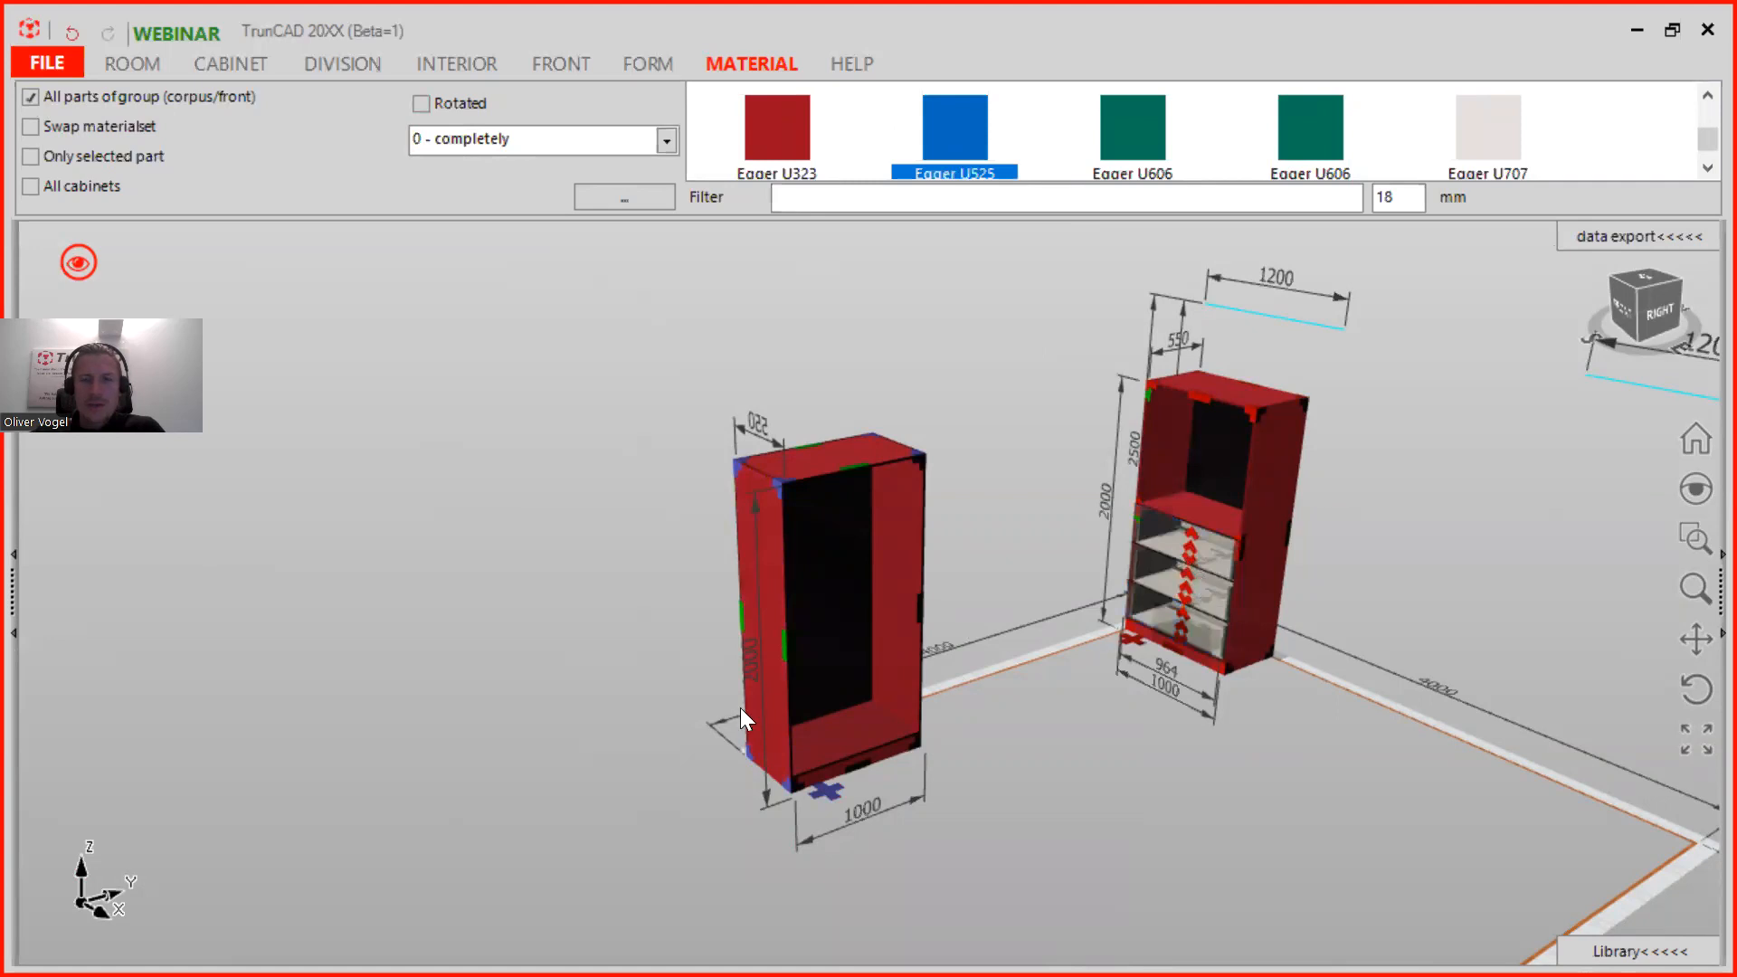
pyautogui.scroll(3, 1191, 620)
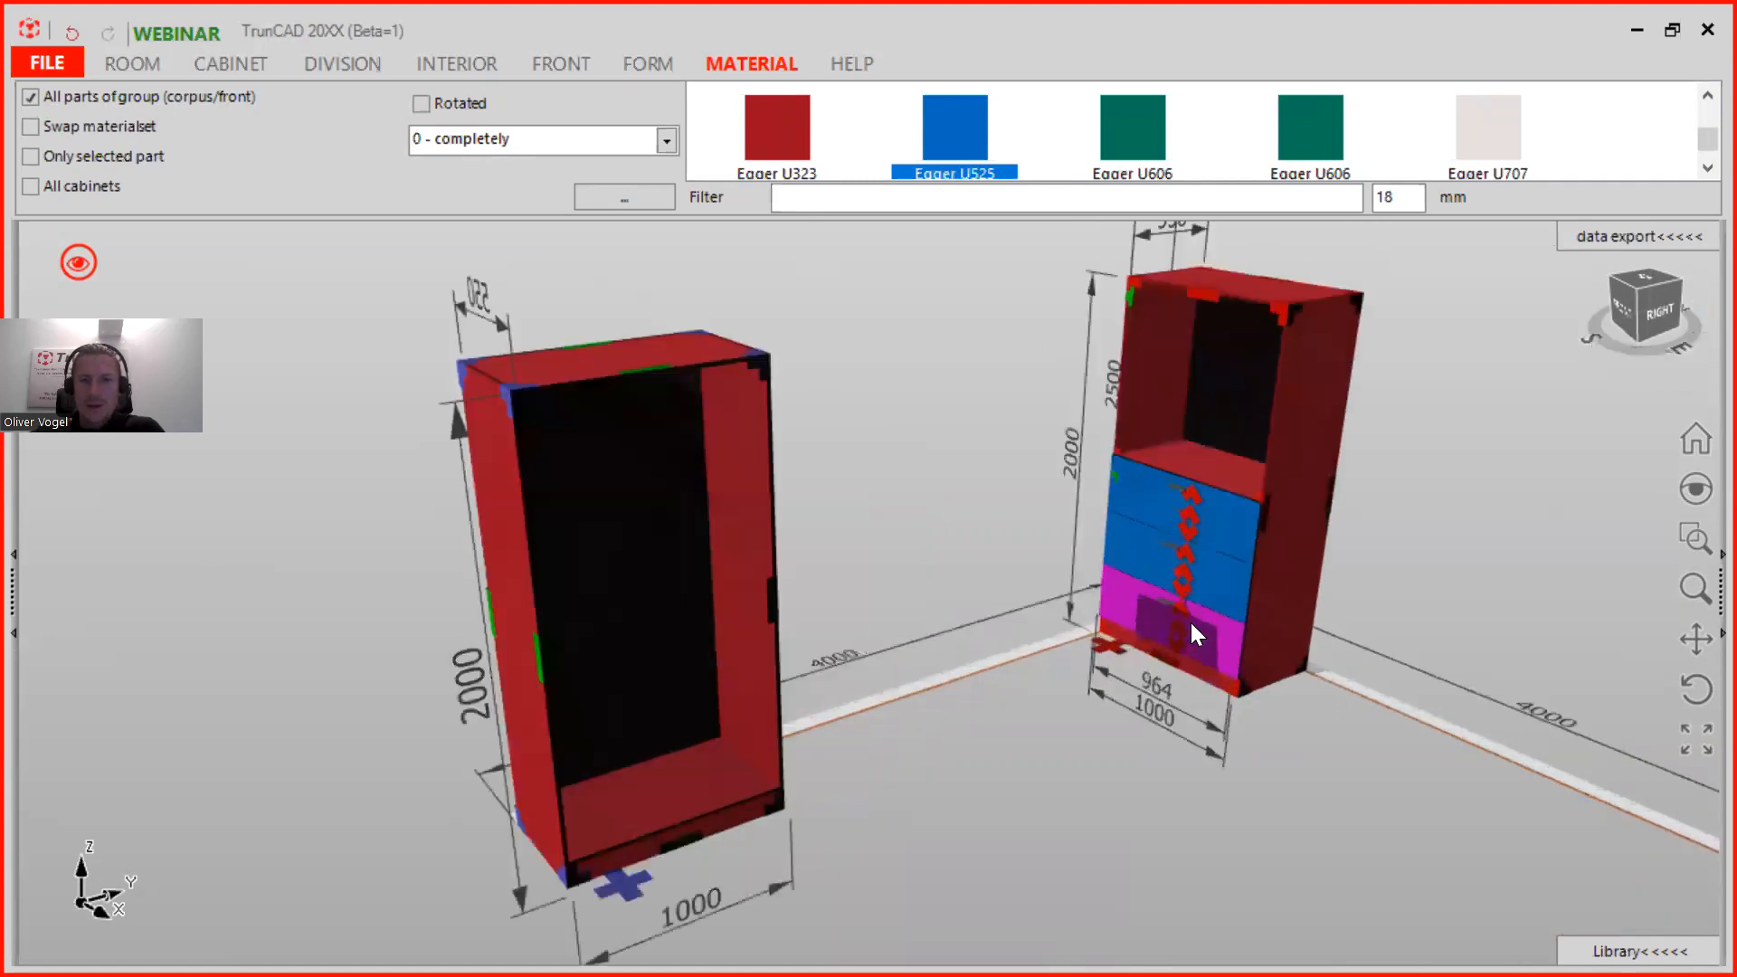
pyautogui.moveTo(1314, 573)
pyautogui.mouseDown(button='middle')
pyautogui.moveTo(1300, 434)
pyautogui.moveTo(1288, 568)
pyautogui.mouseUp(button='middle')
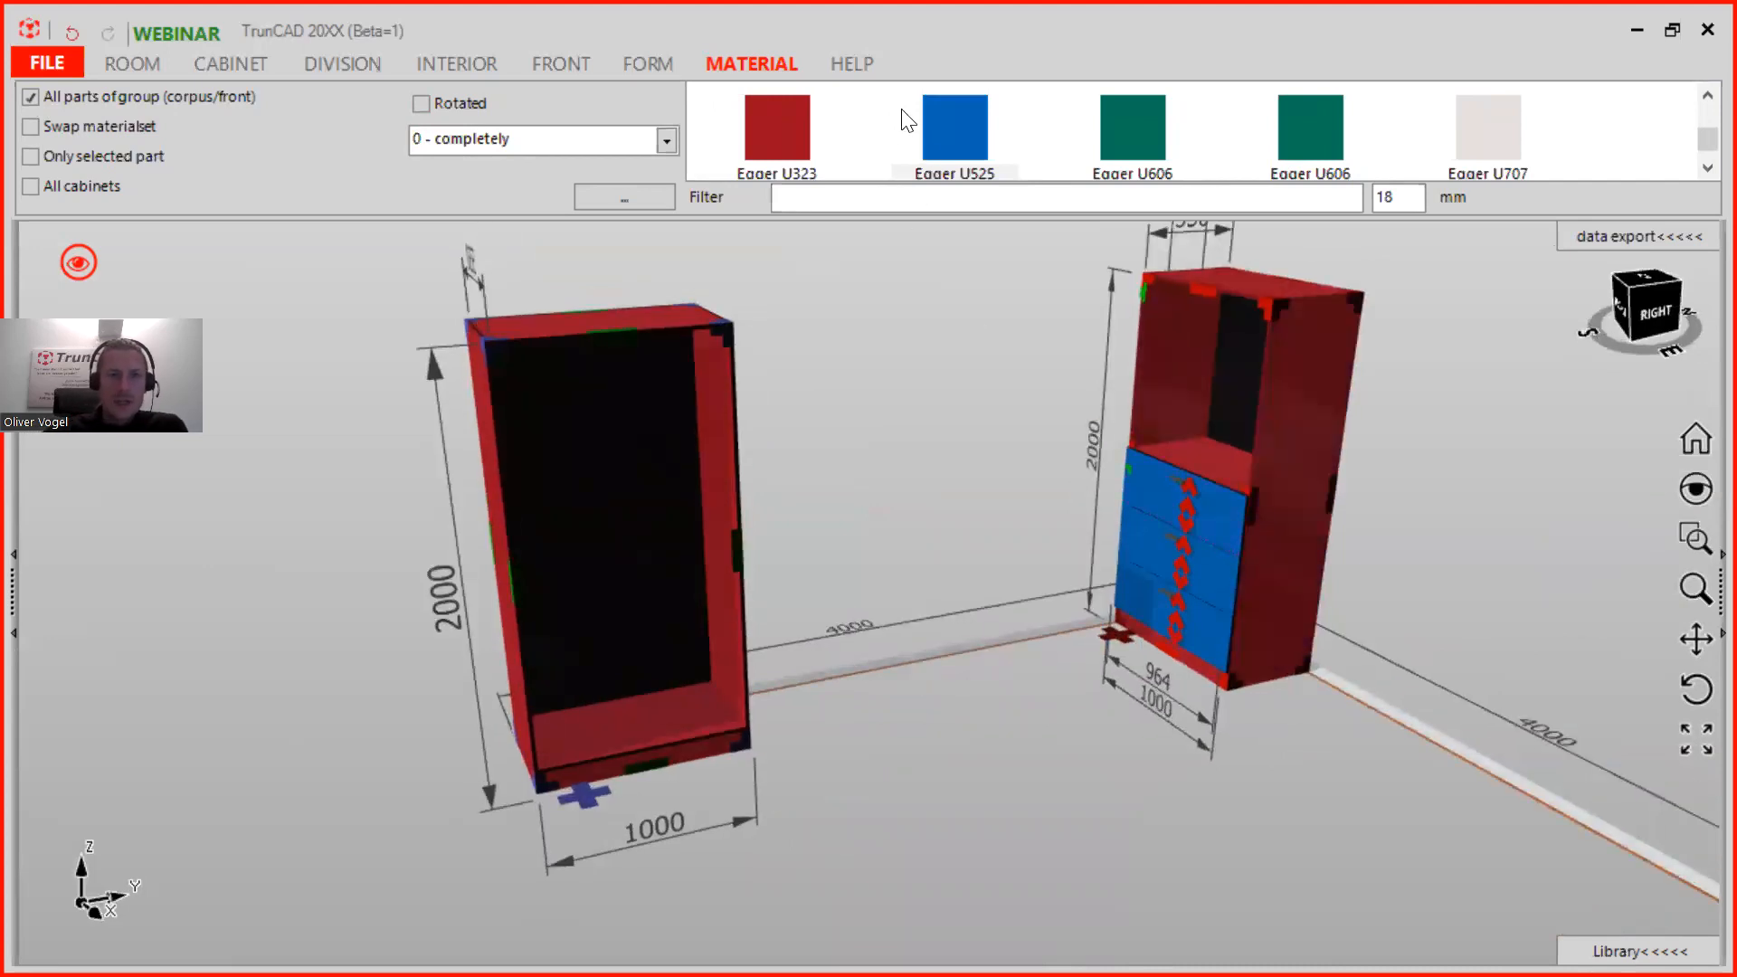
# Step: Open the TrunCAD web support form in the browser
pyautogui.click(859, 65)
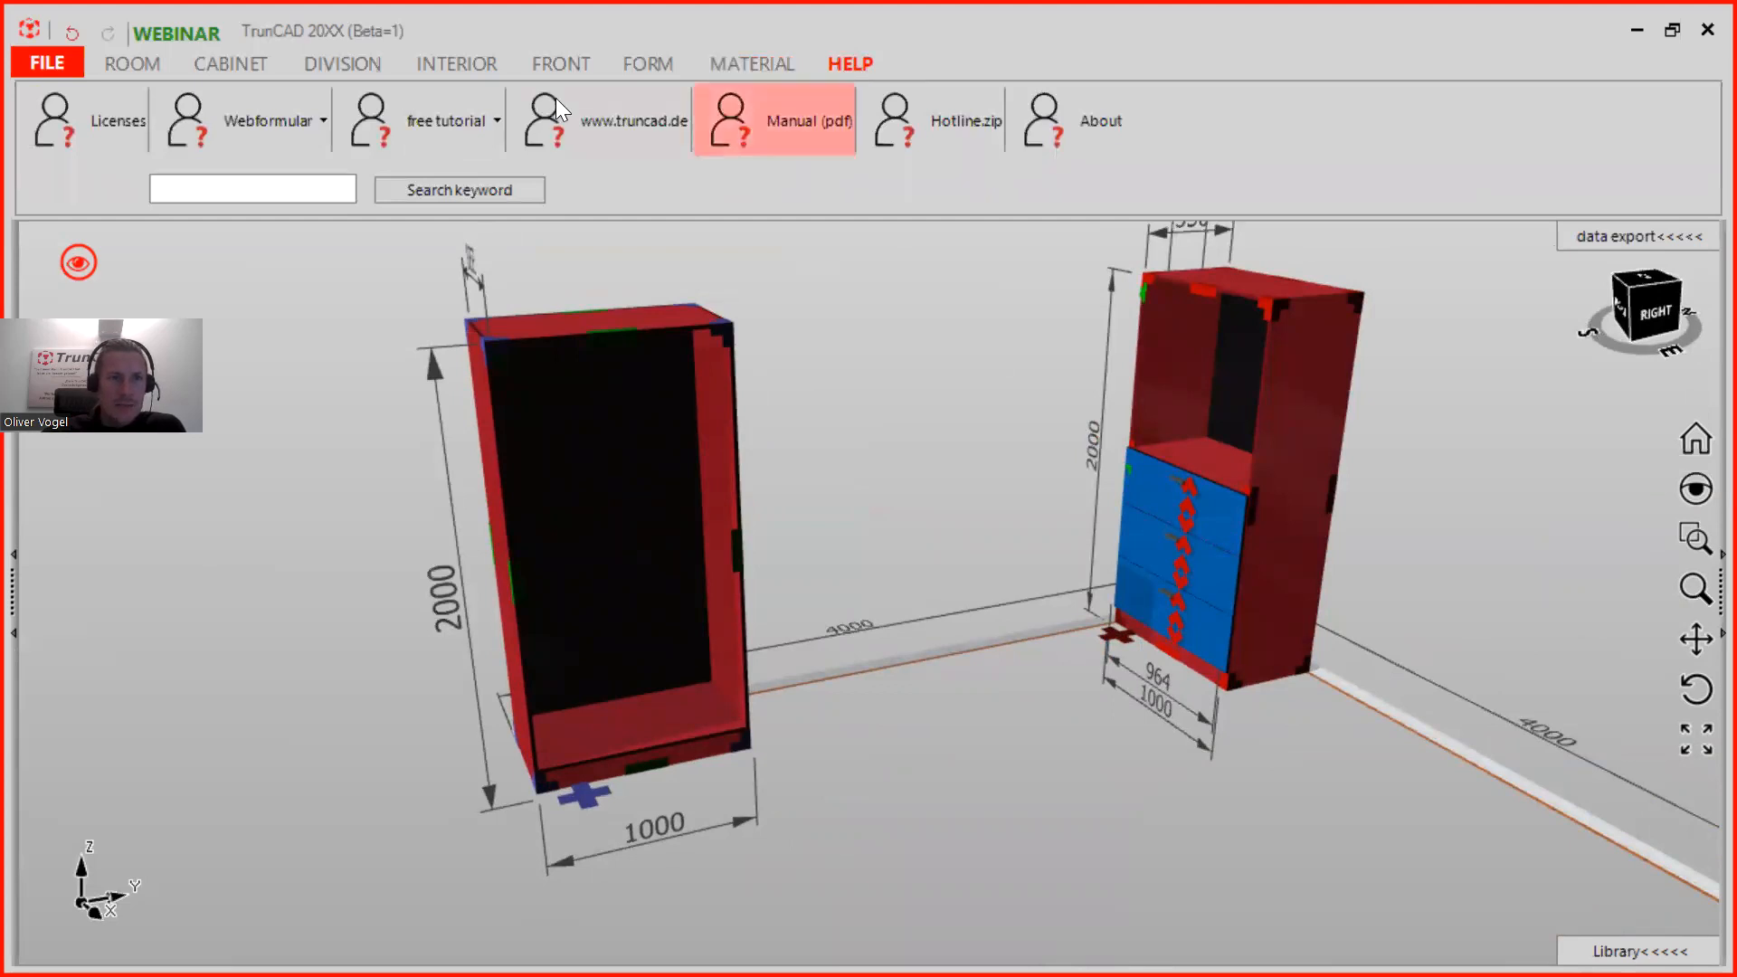
pyautogui.click(282, 121)
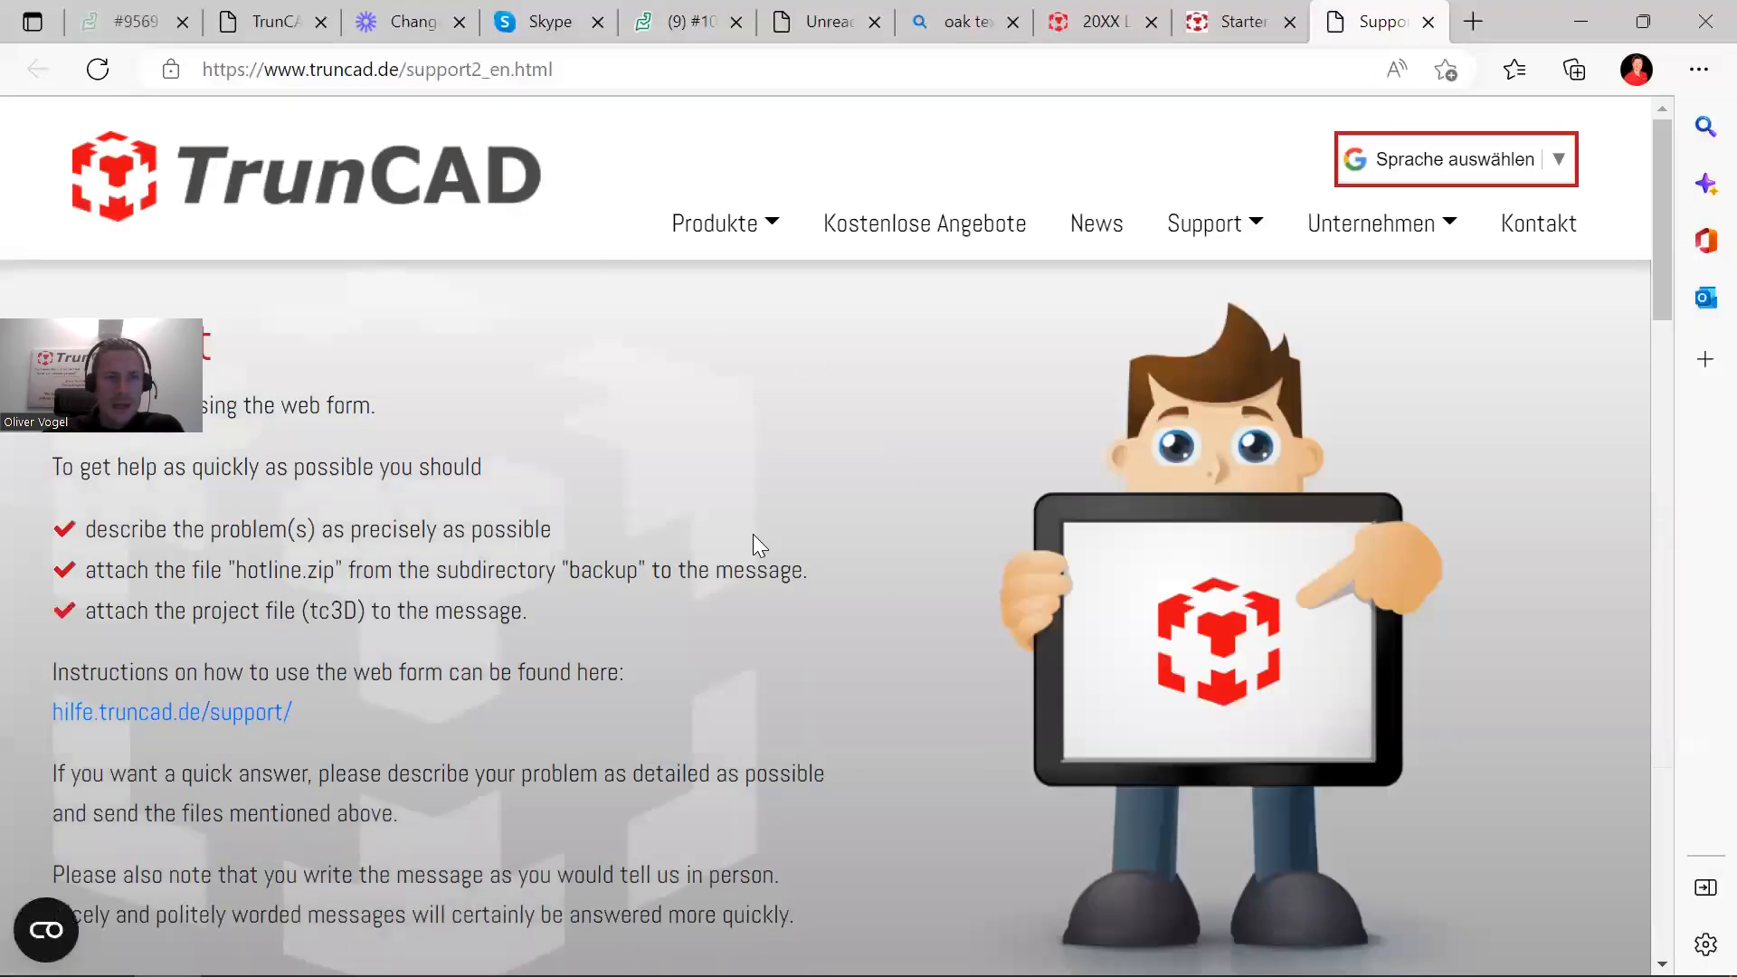
# Step: Review the contact fields of the support contact form and set its category to TrunCAD
pyautogui.scroll(-7, 754, 534)
pyautogui.scroll(-7, 760, 542)
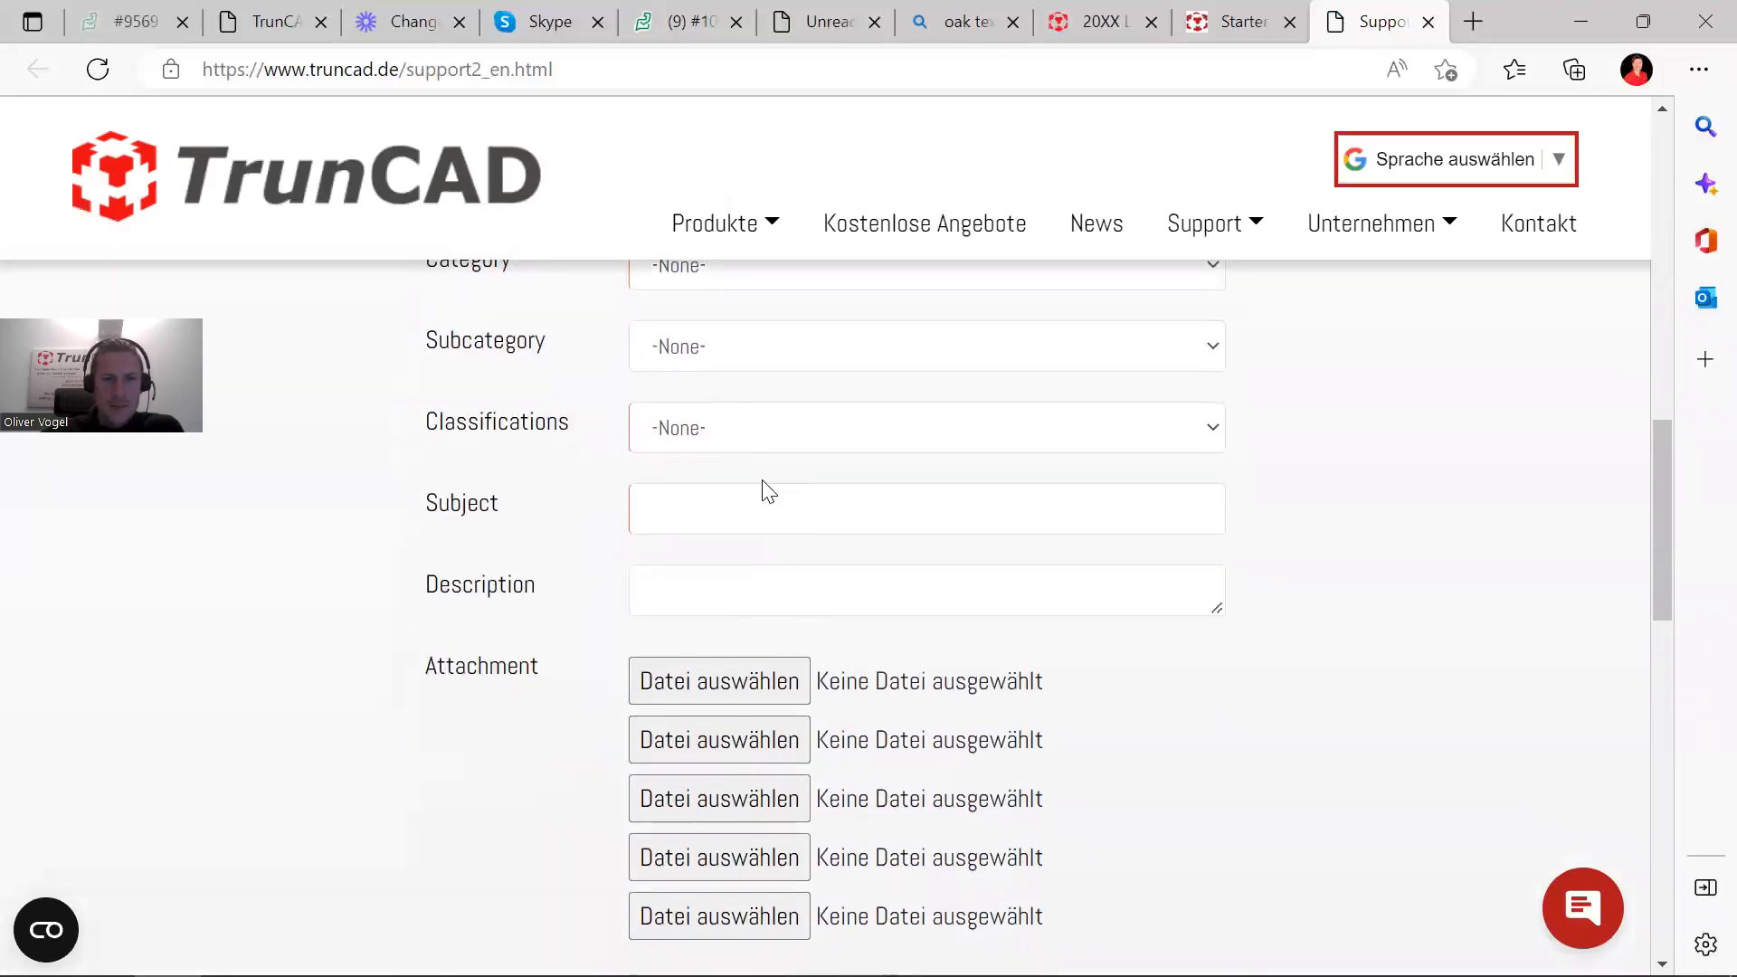
pyautogui.scroll(4, 764, 489)
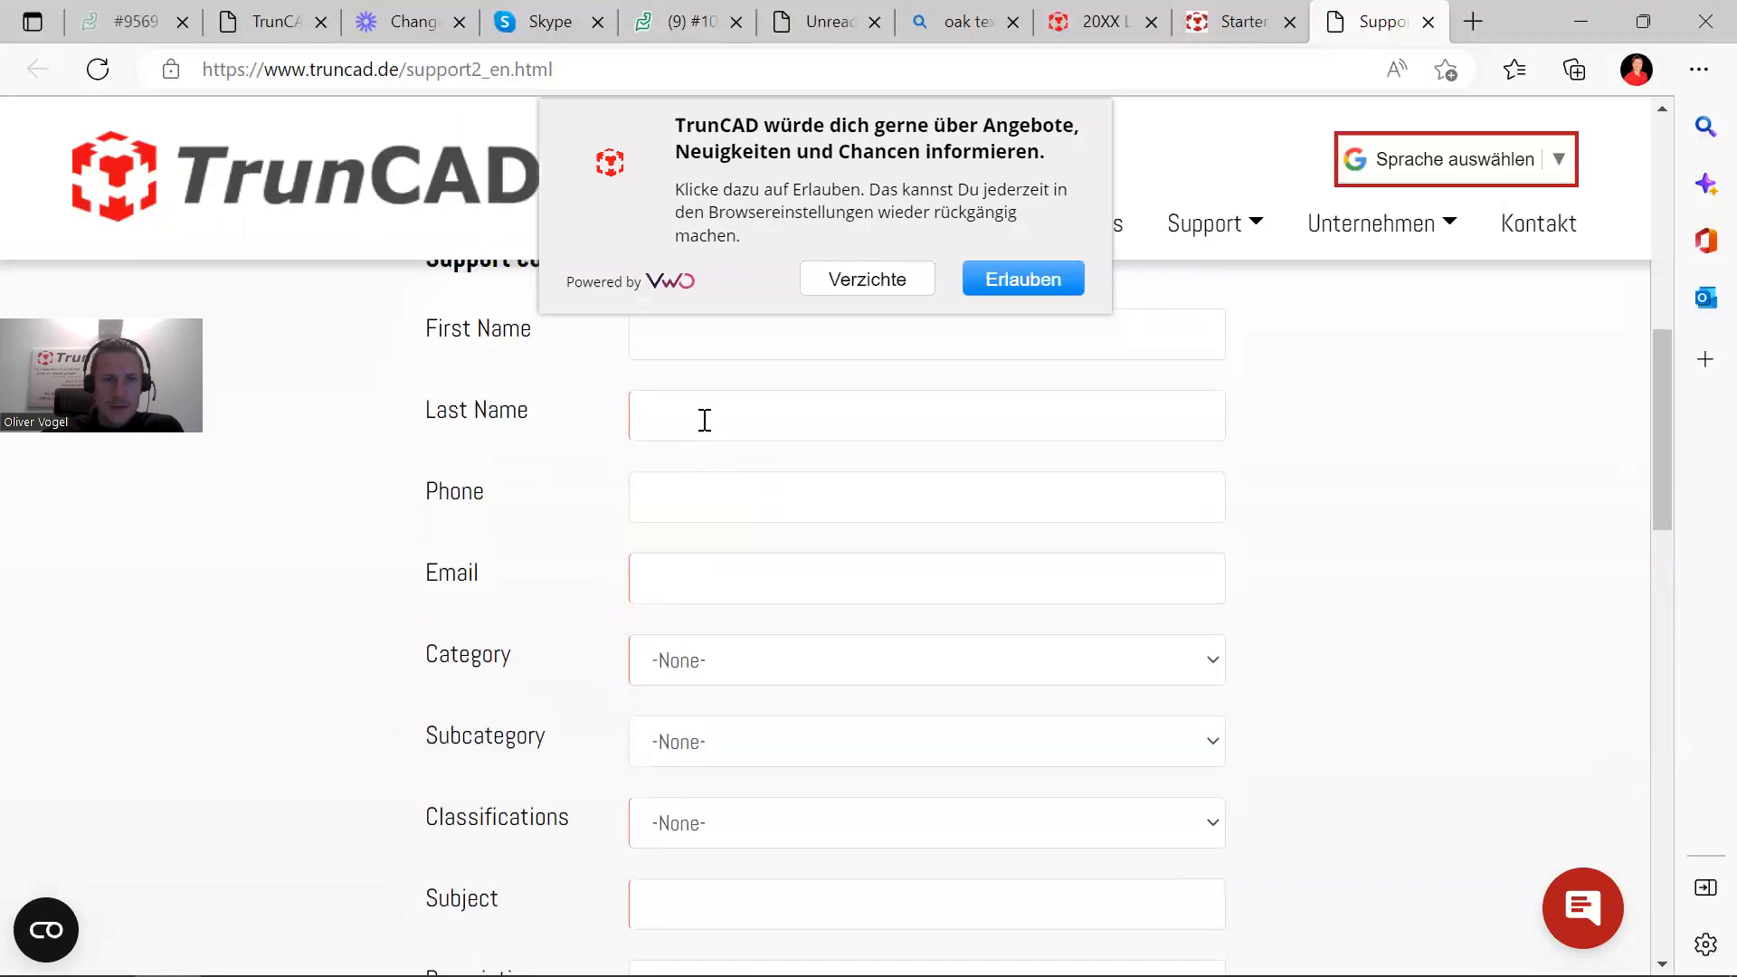
pyautogui.scroll(2, 712, 476)
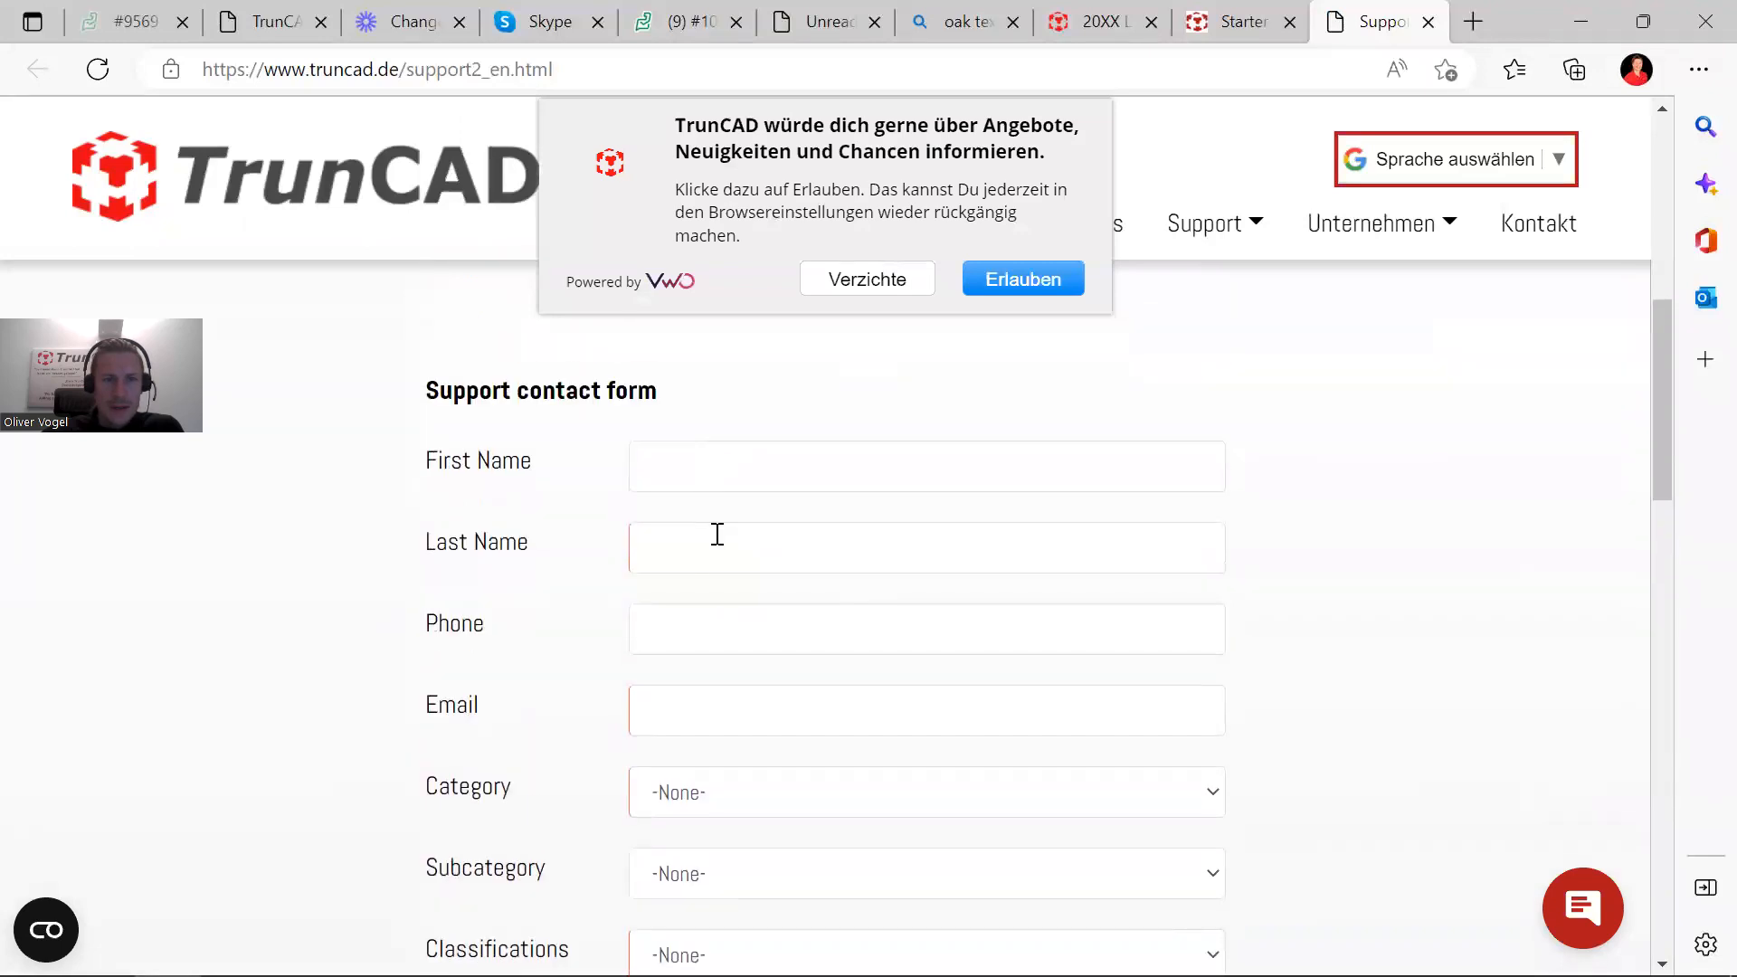
pyautogui.click(721, 709)
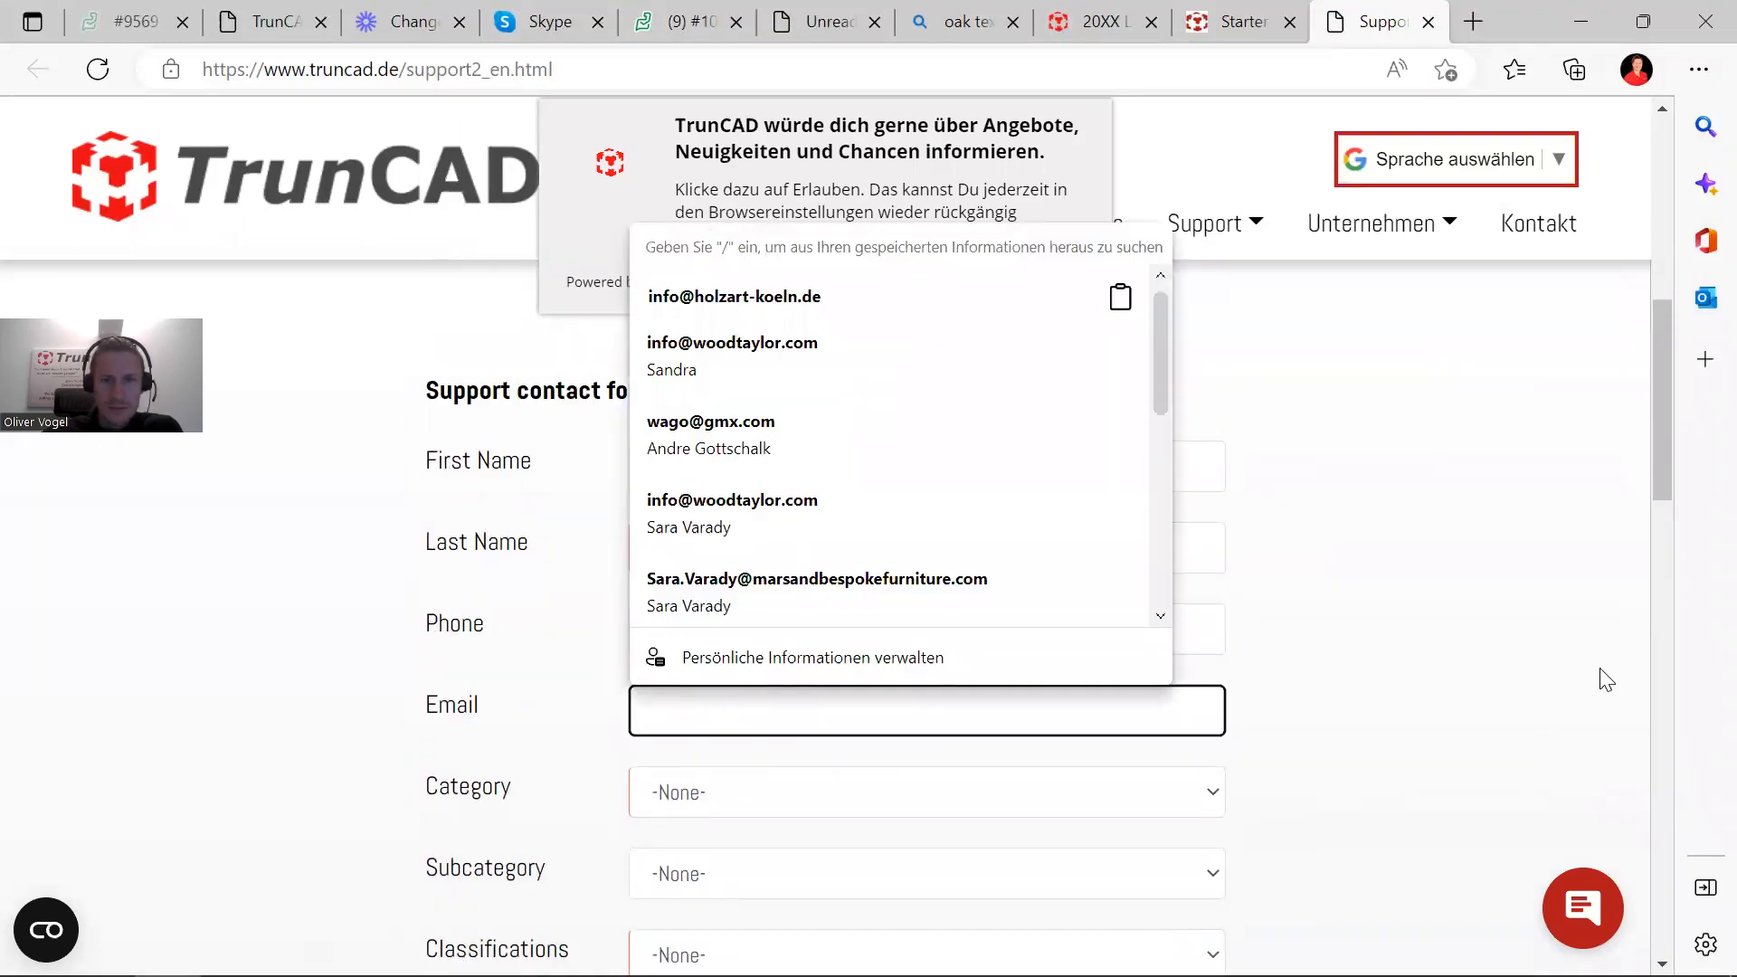
pyautogui.click(1376, 621)
pyautogui.scroll(-4, 1176, 615)
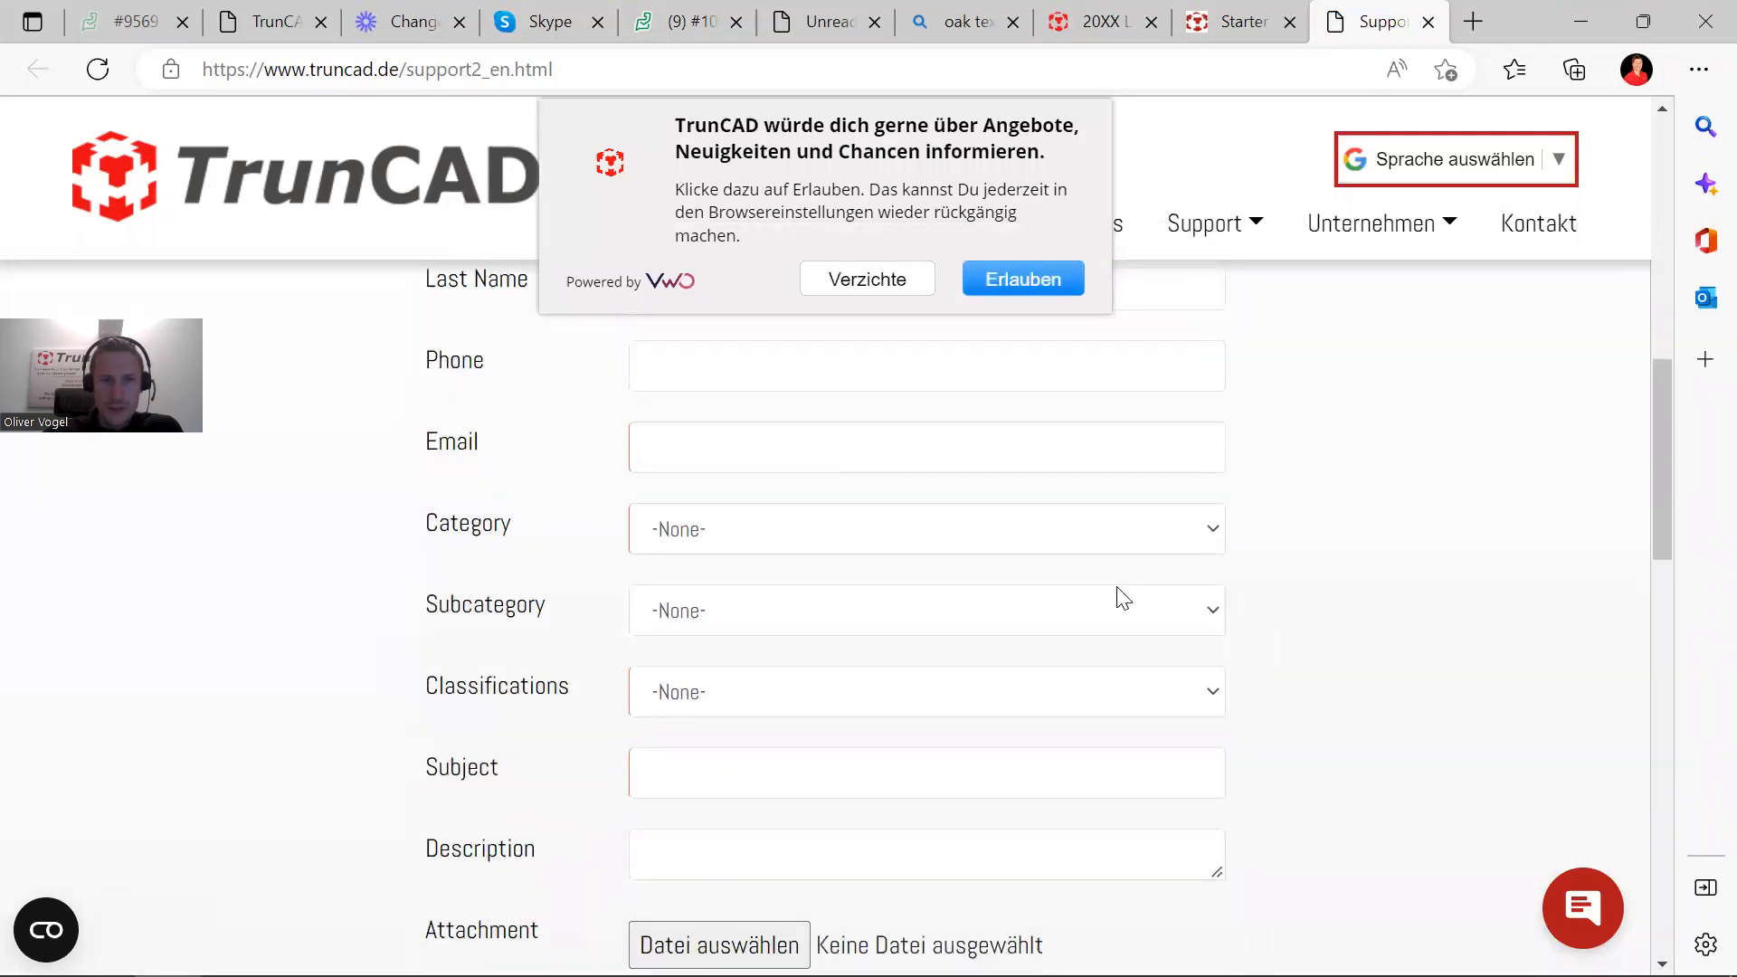
pyautogui.click(1212, 533)
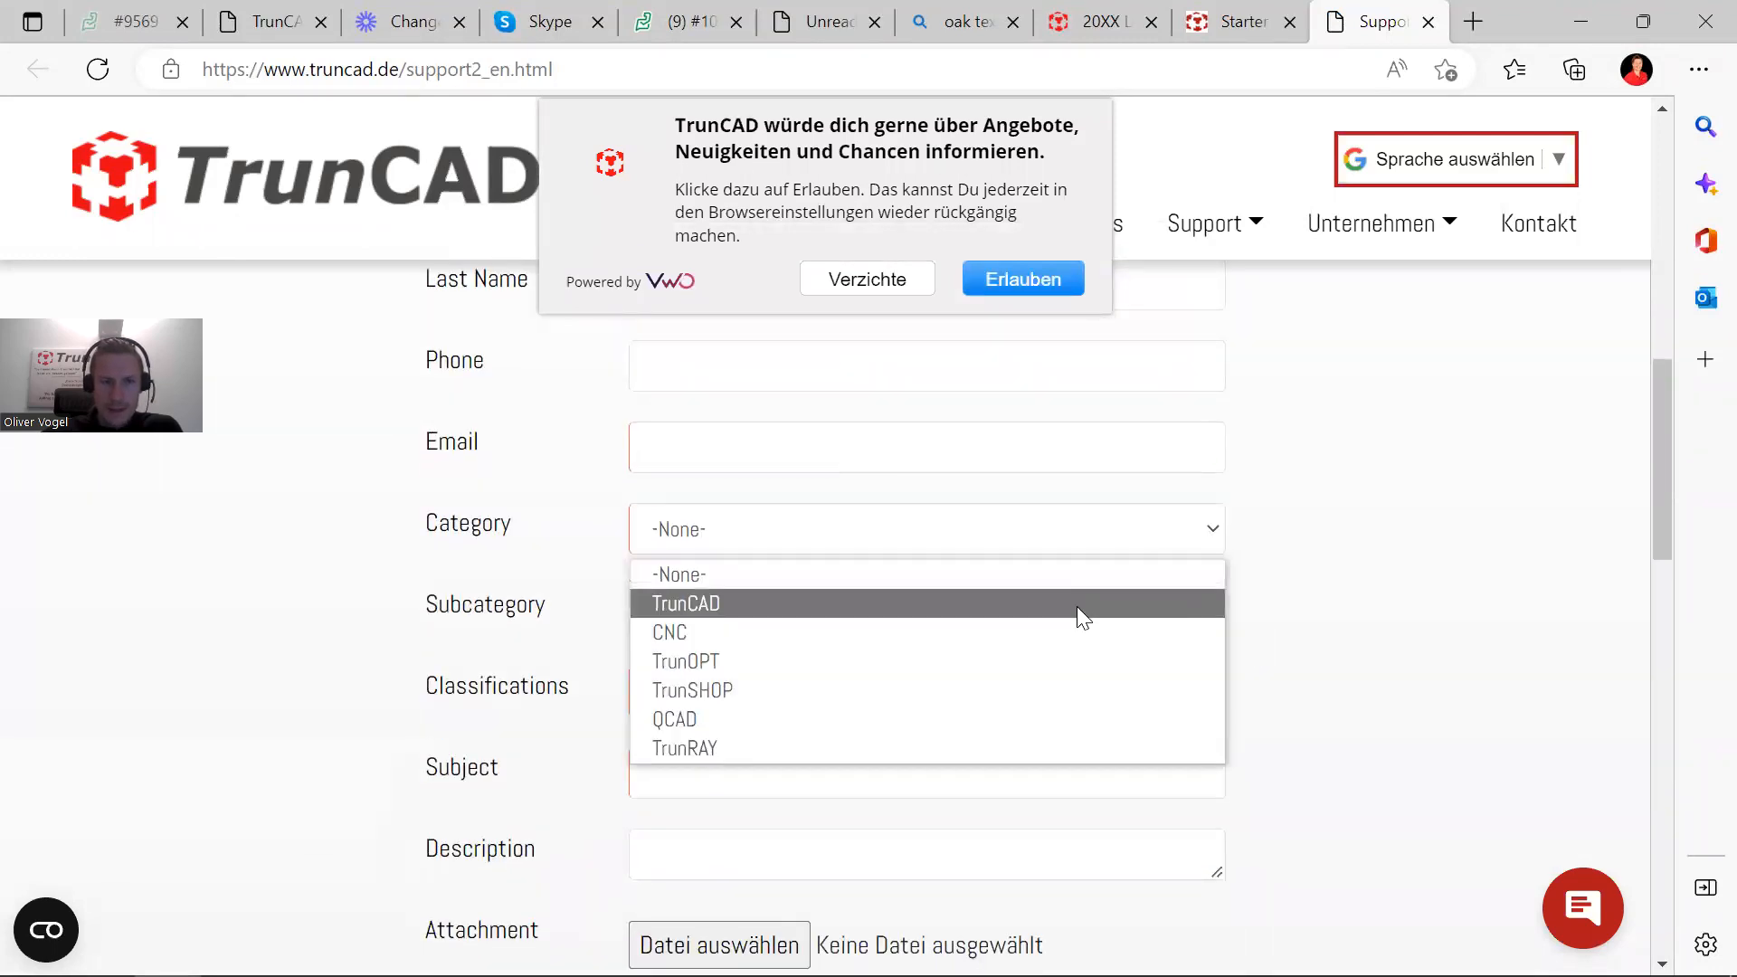
pyautogui.click(1074, 604)
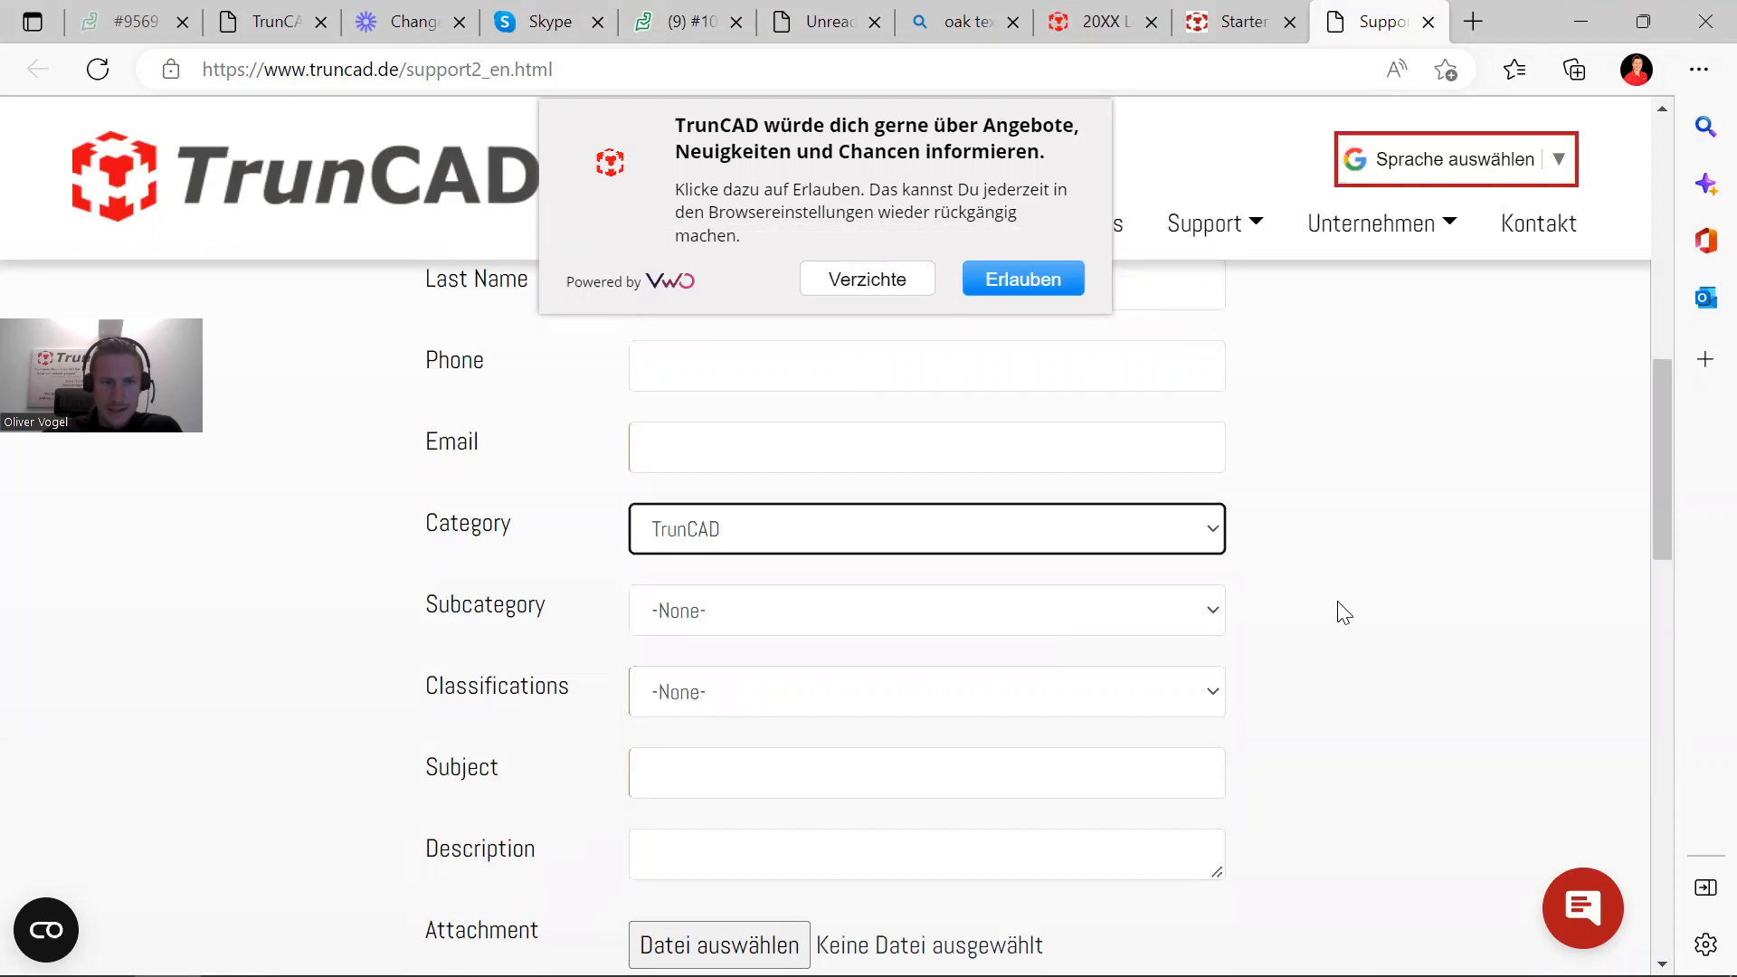
# Step: Attach hotline.zip from C:\Software\TrunCAD20XX\backup as the first attachment of the support form
pyautogui.scroll(-3, 1337, 609)
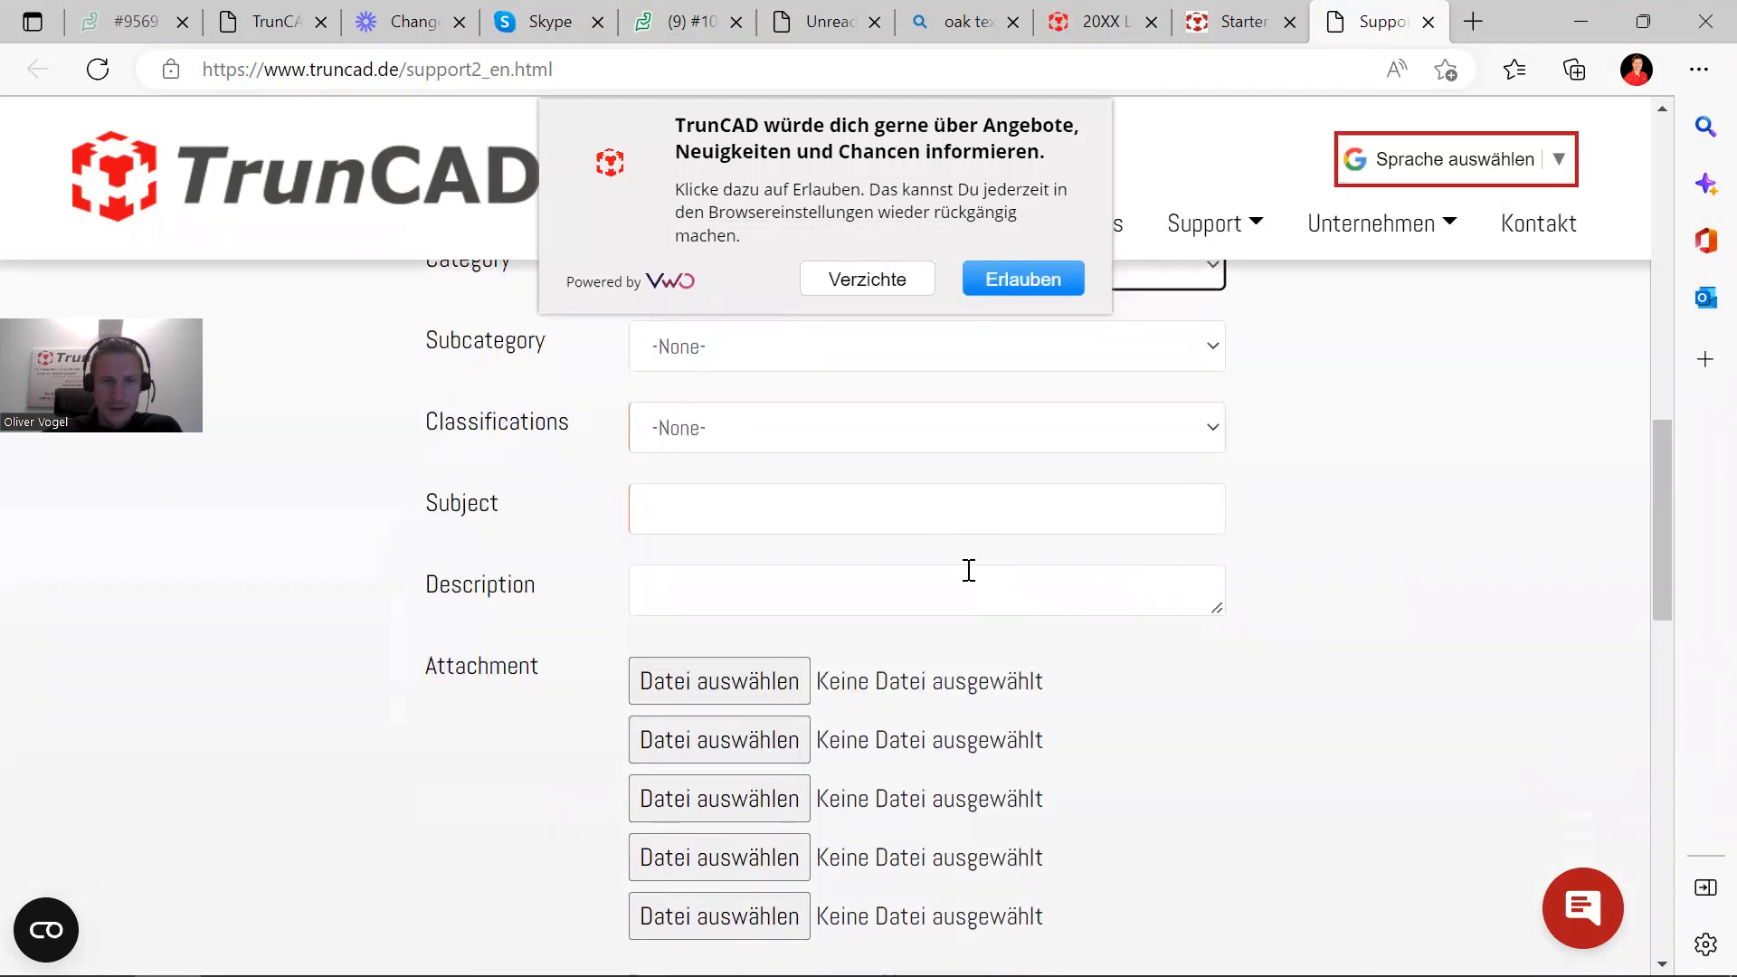
pyautogui.click(758, 688)
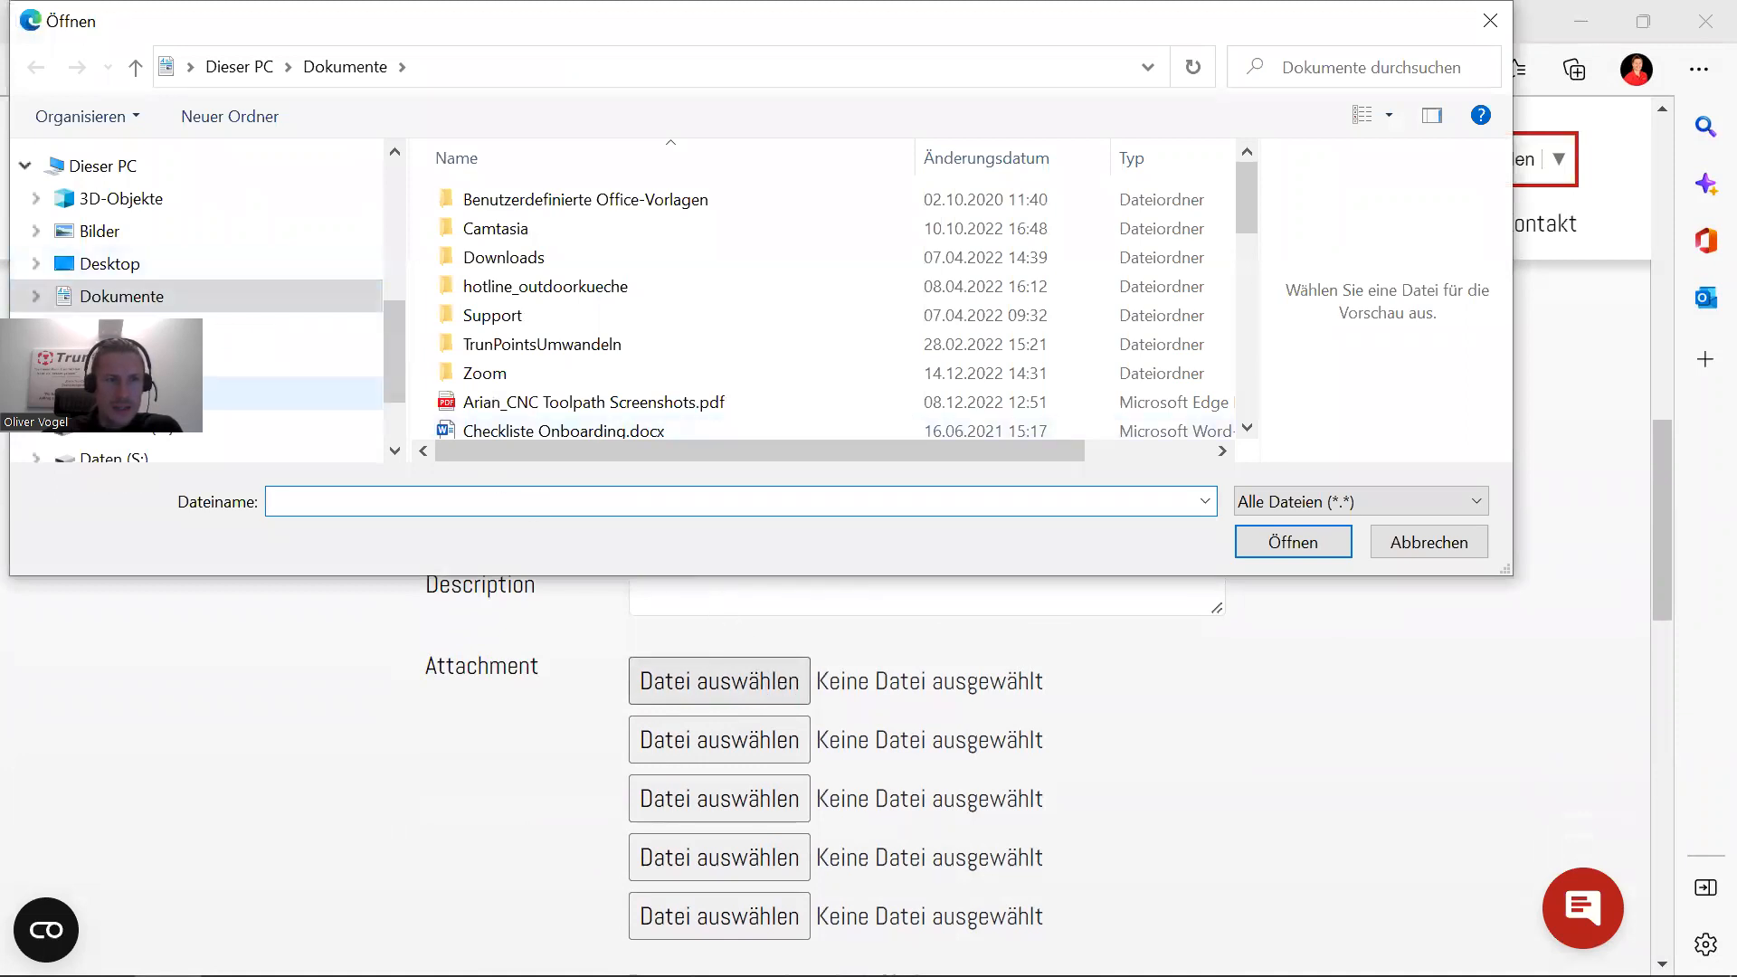
pyautogui.click(144, 425)
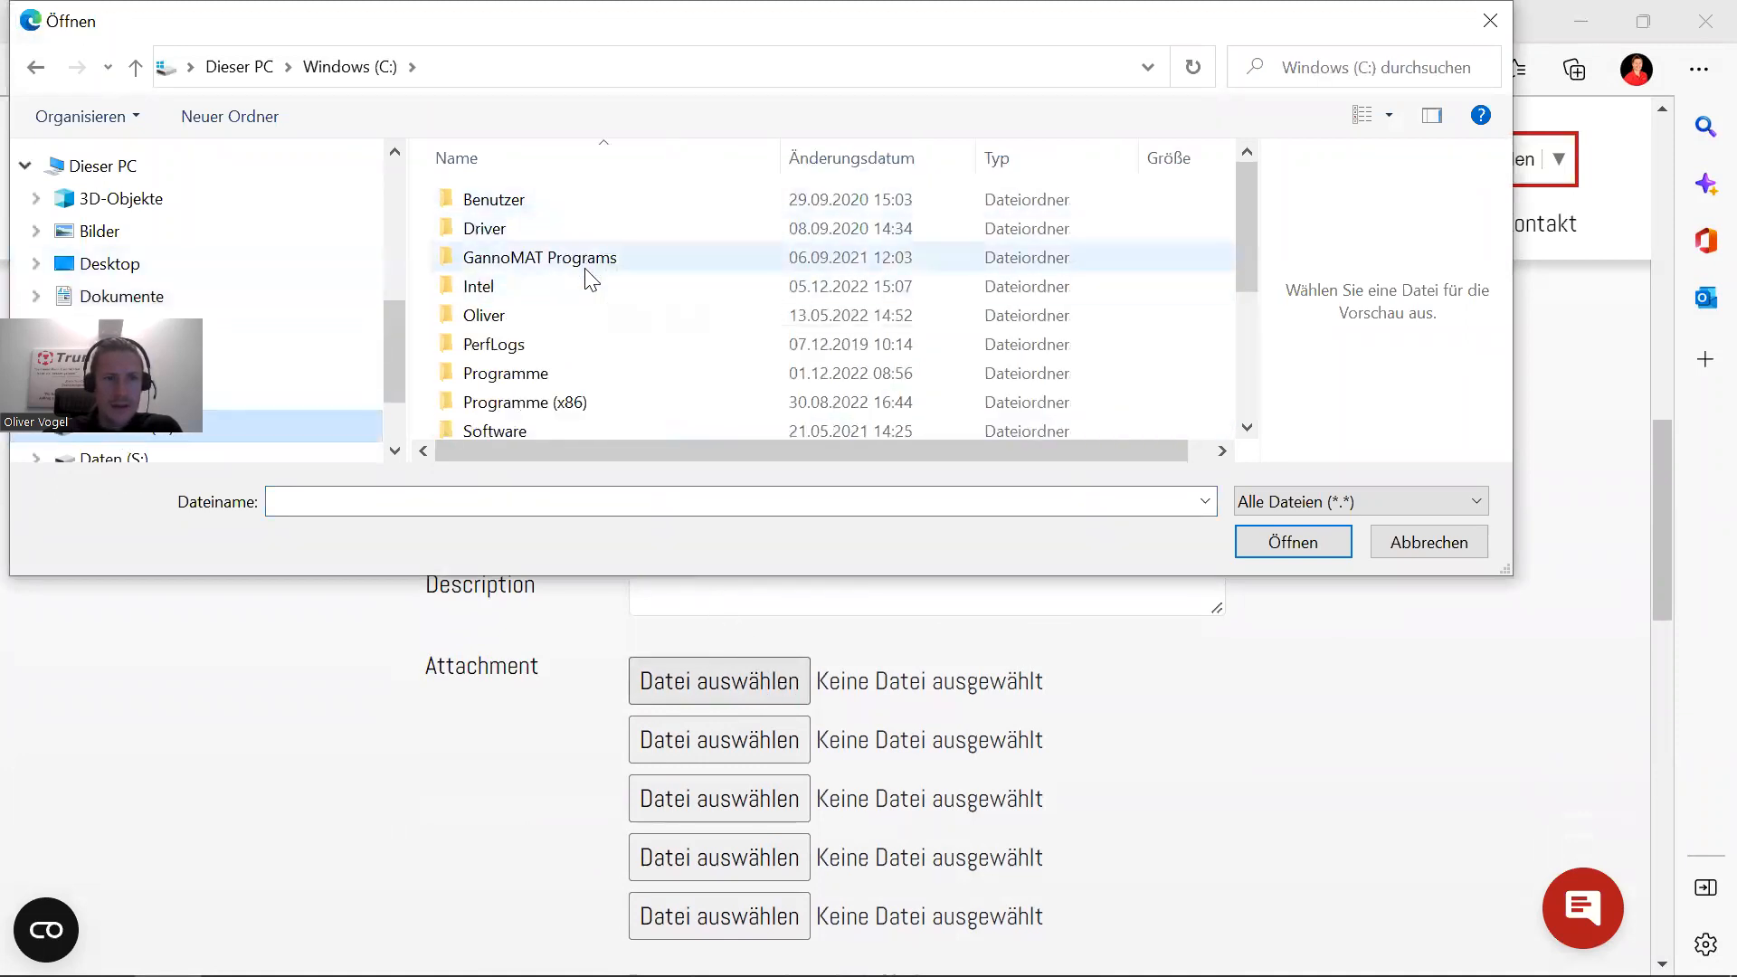
pyautogui.scroll(-2, 588, 289)
pyautogui.doubleClick(552, 280)
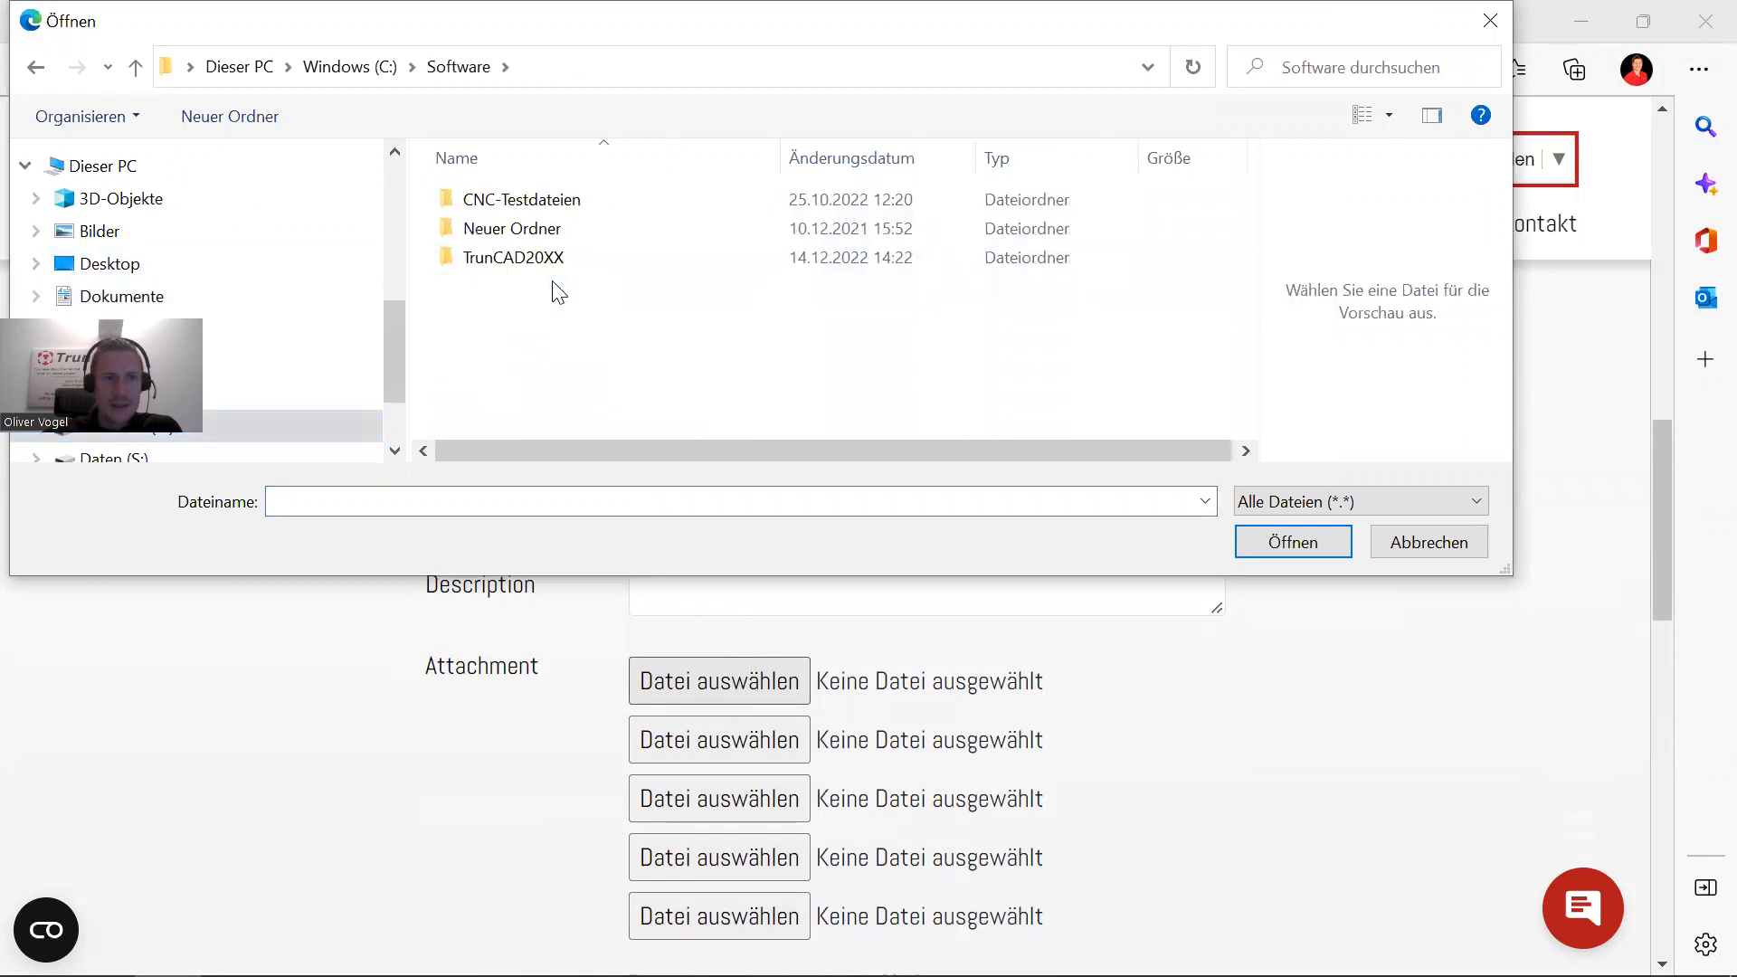
pyautogui.doubleClick(547, 258)
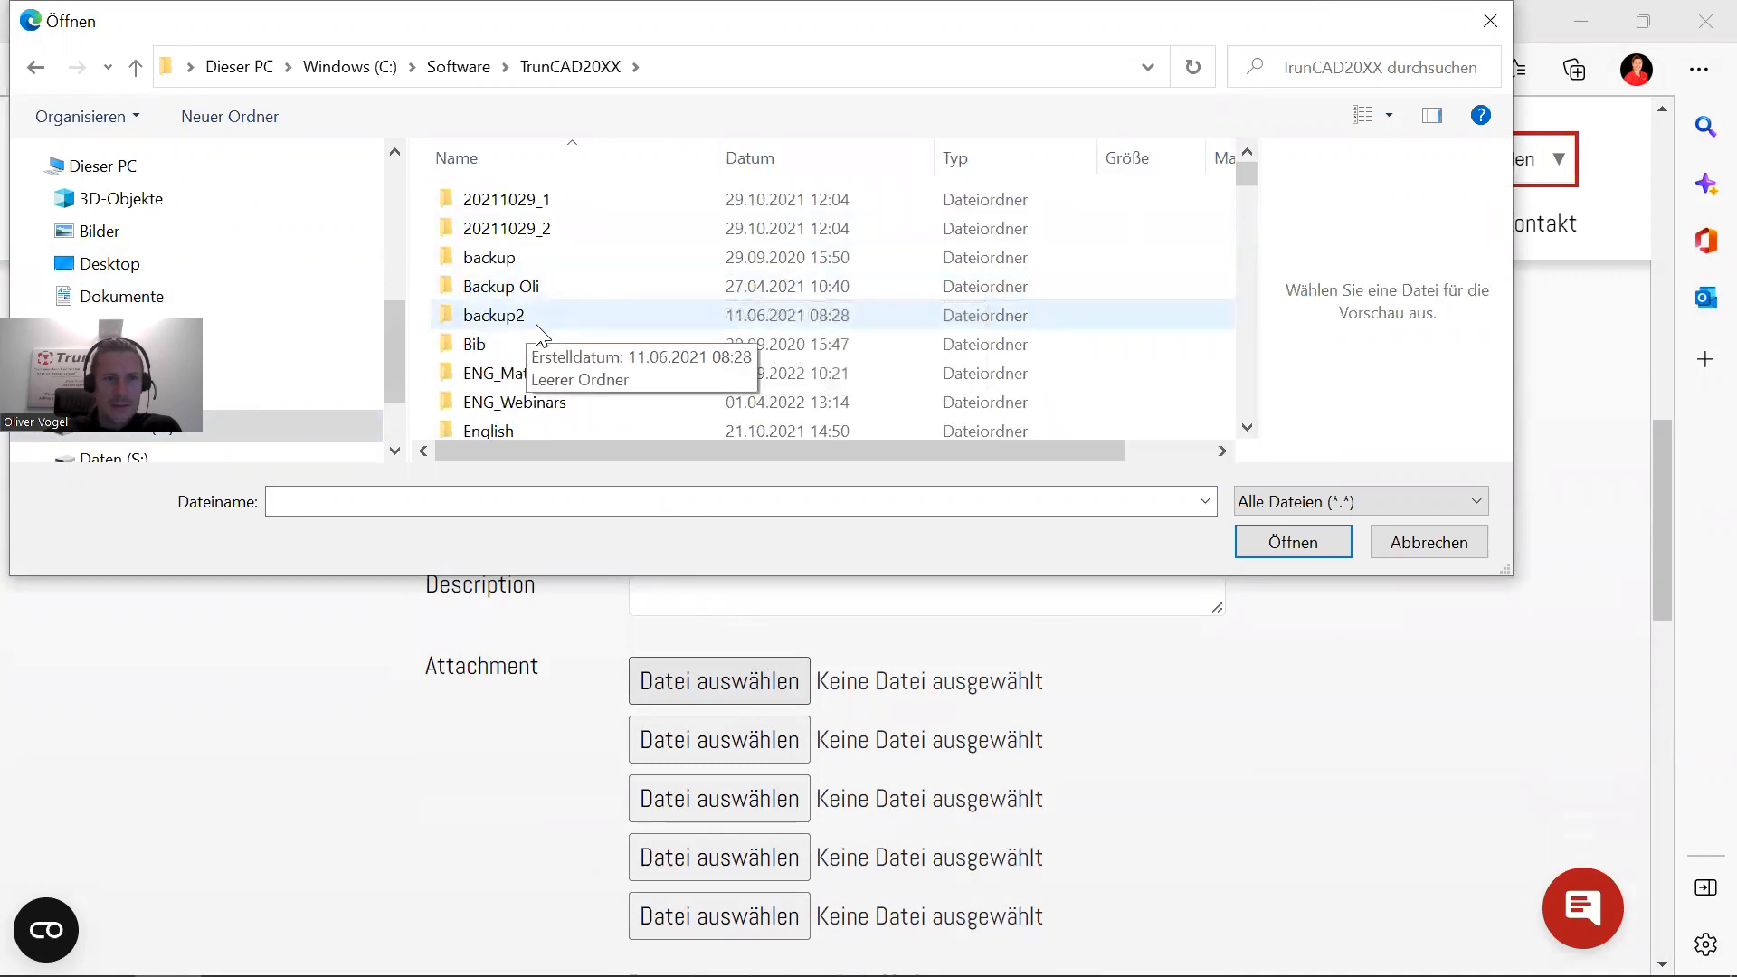
pyautogui.doubleClick(490, 258)
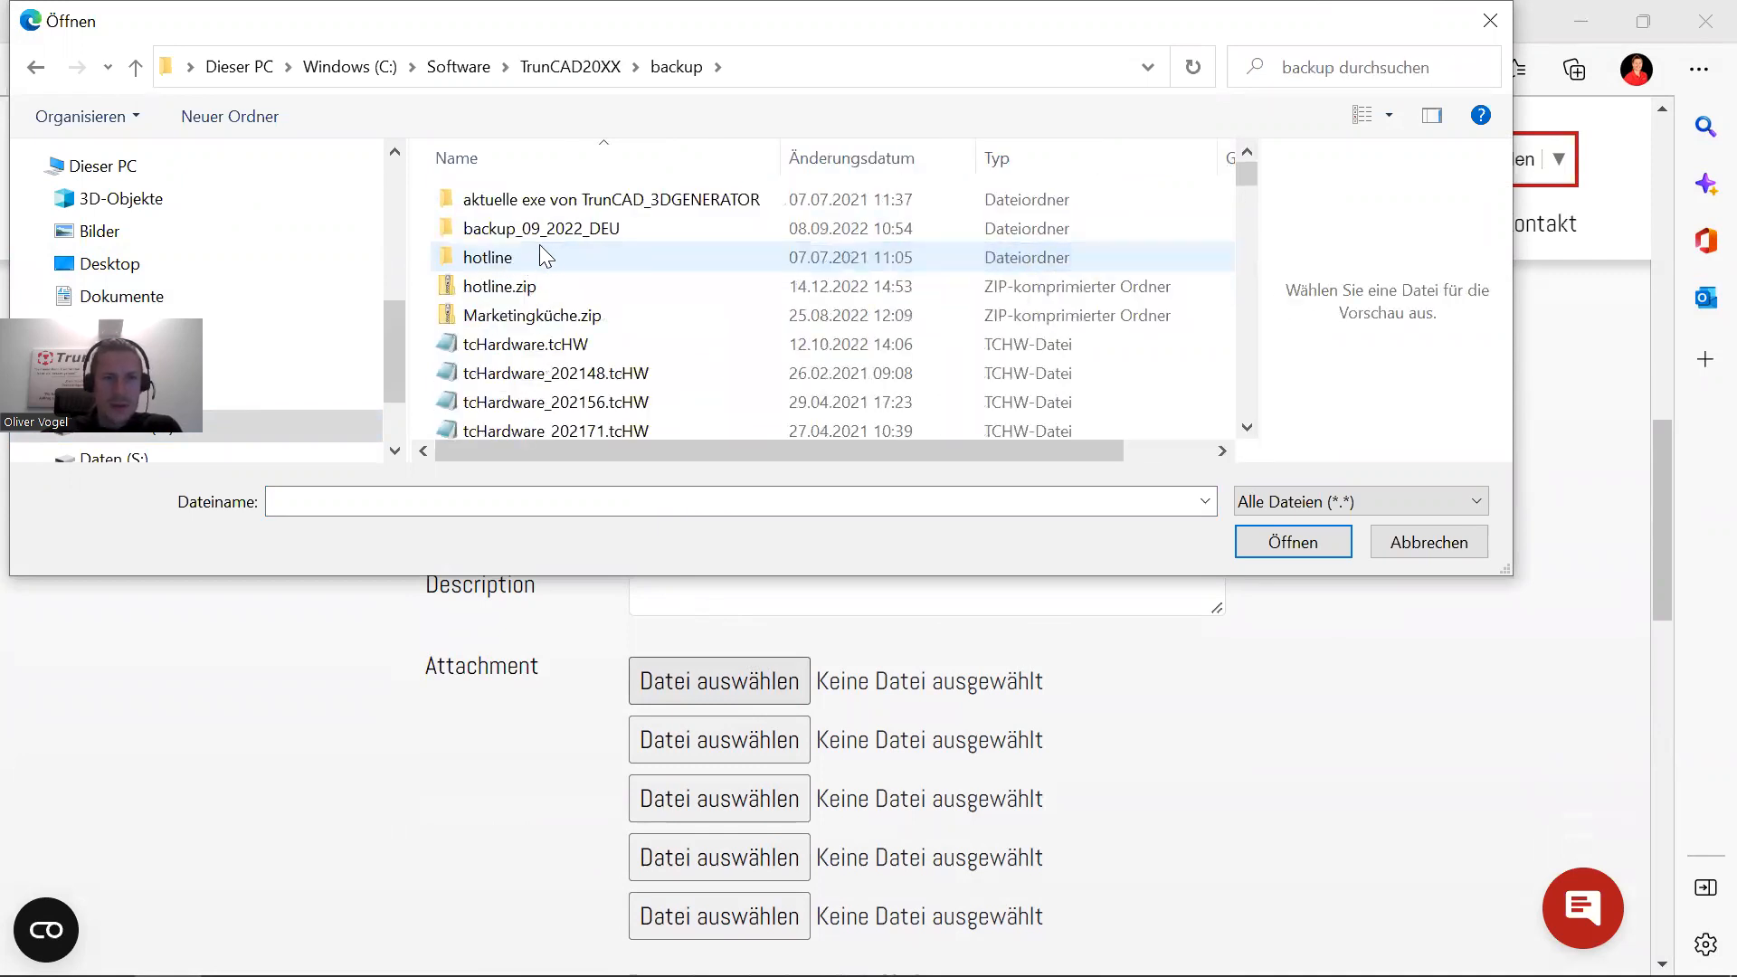
pyautogui.click(913, 286)
pyautogui.click(1301, 547)
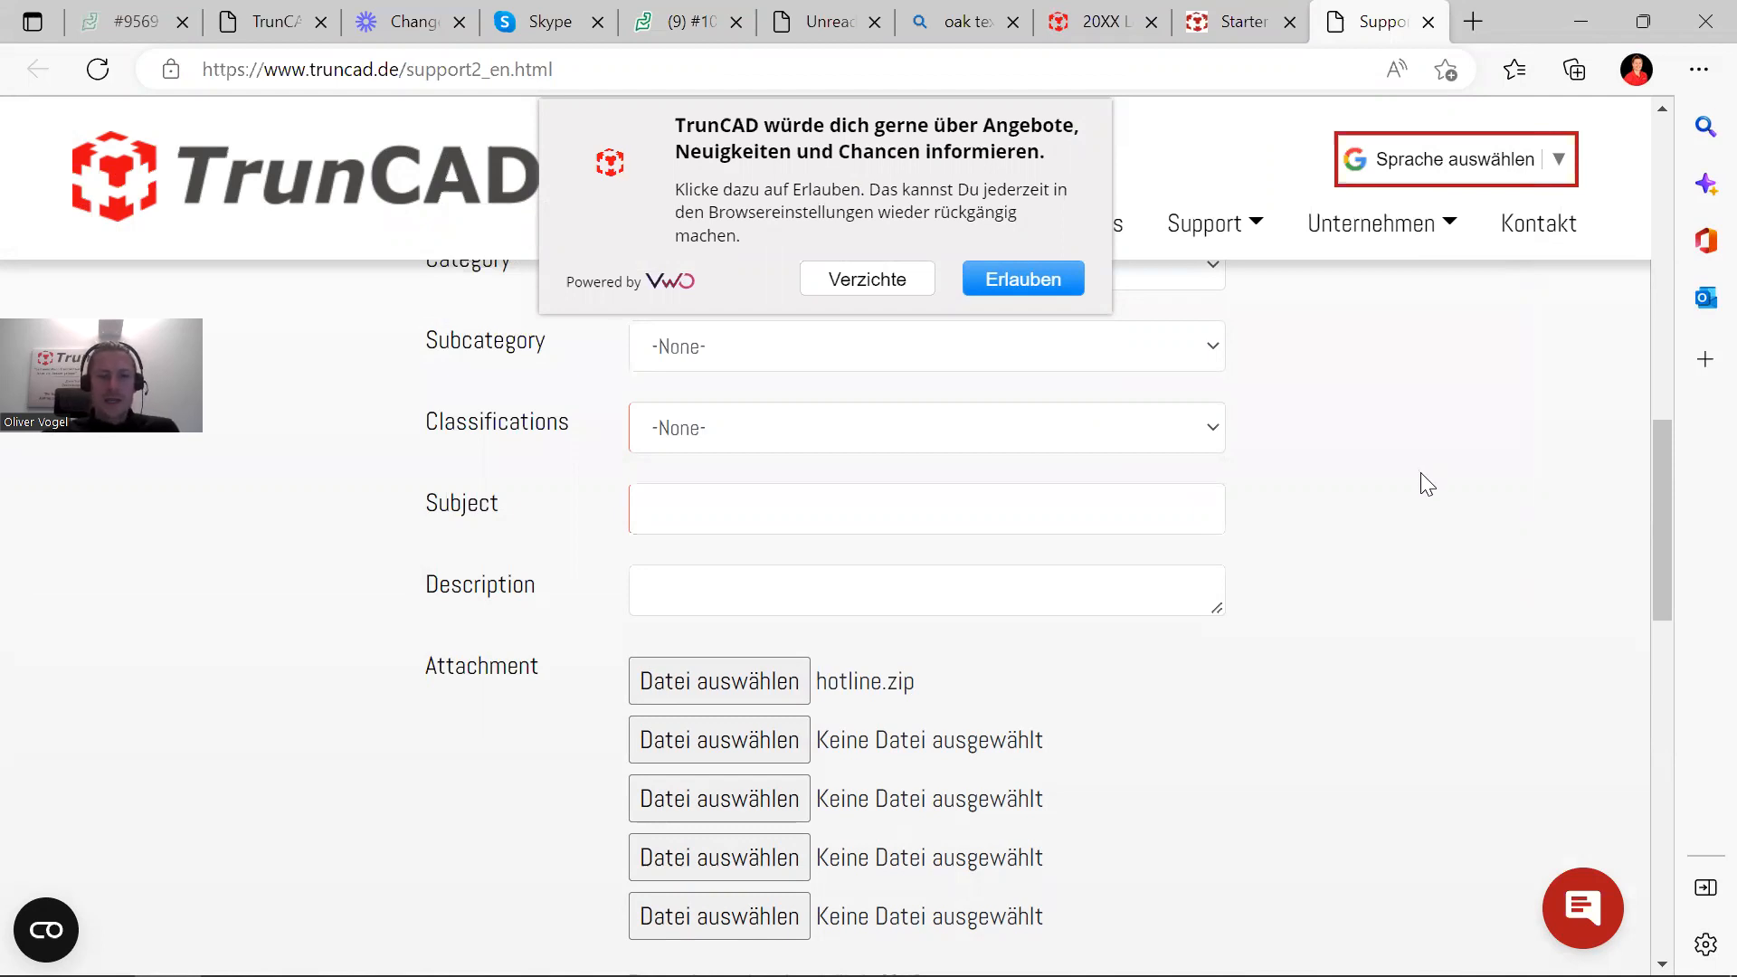
pyautogui.scroll(-3, 1120, 648)
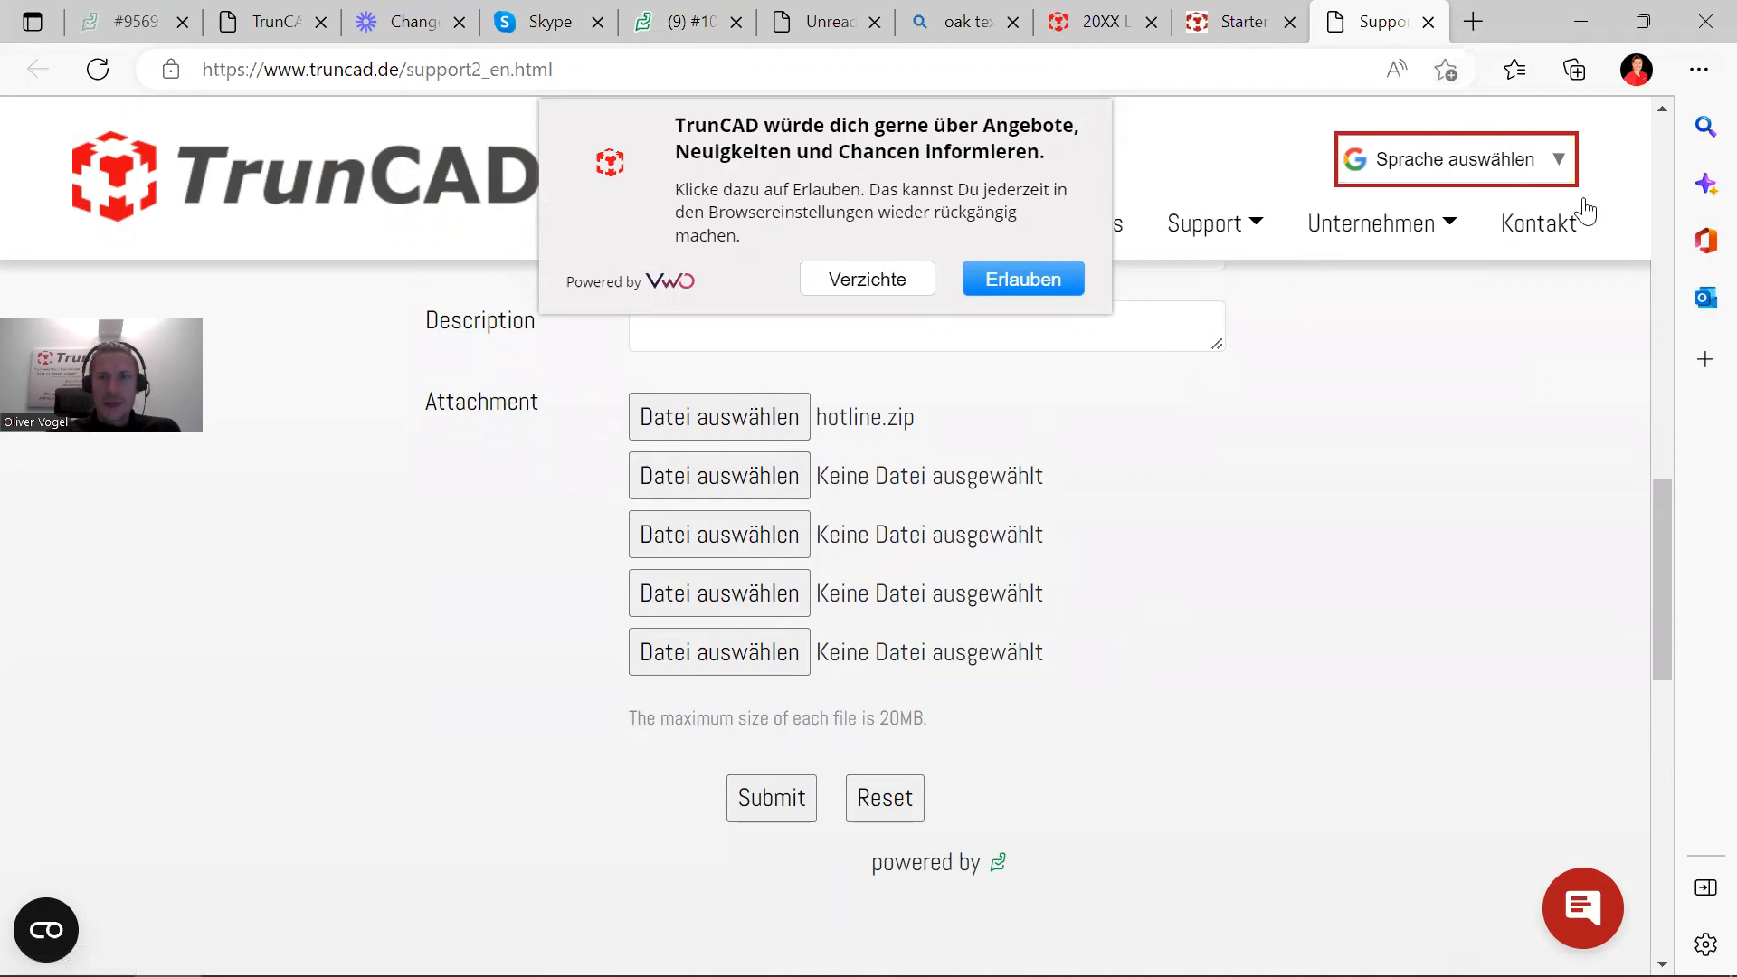
# Step: Shrink the browser to a floating window and examine the upcoming webinar dates and topics on the webinar plan page
pyautogui.moveTo(1530, 20); pyautogui.dragTo(1249, 133)
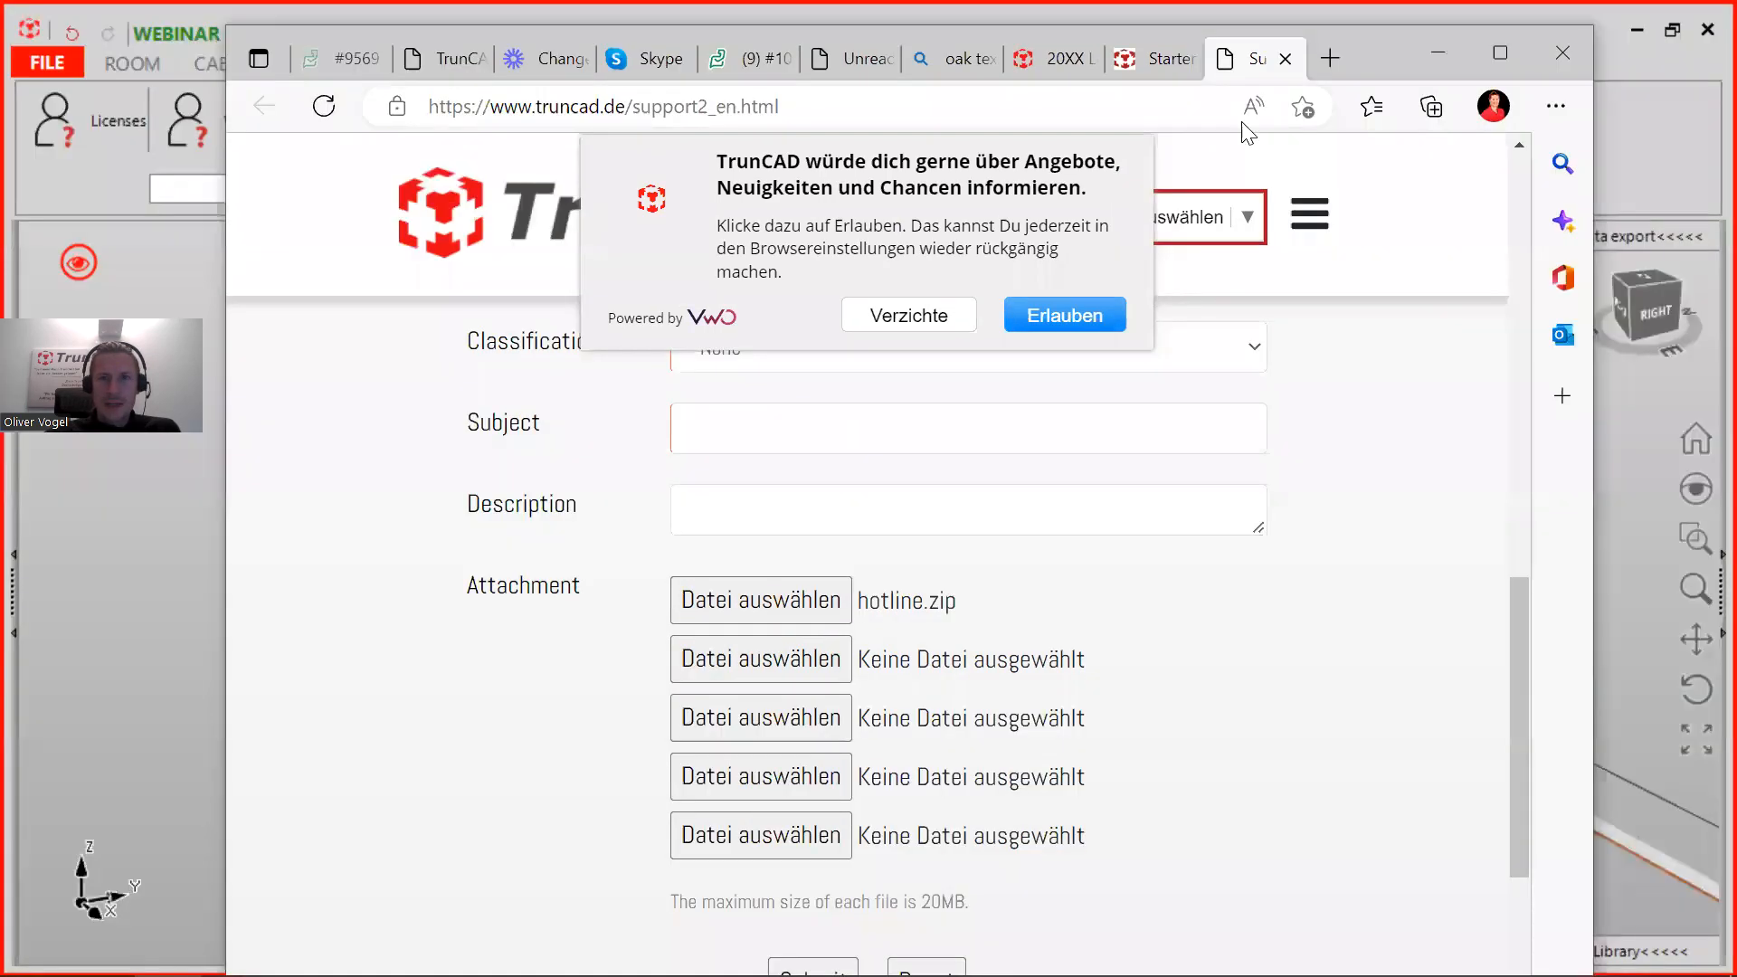
pyautogui.click(1137, 64)
pyautogui.click(1037, 58)
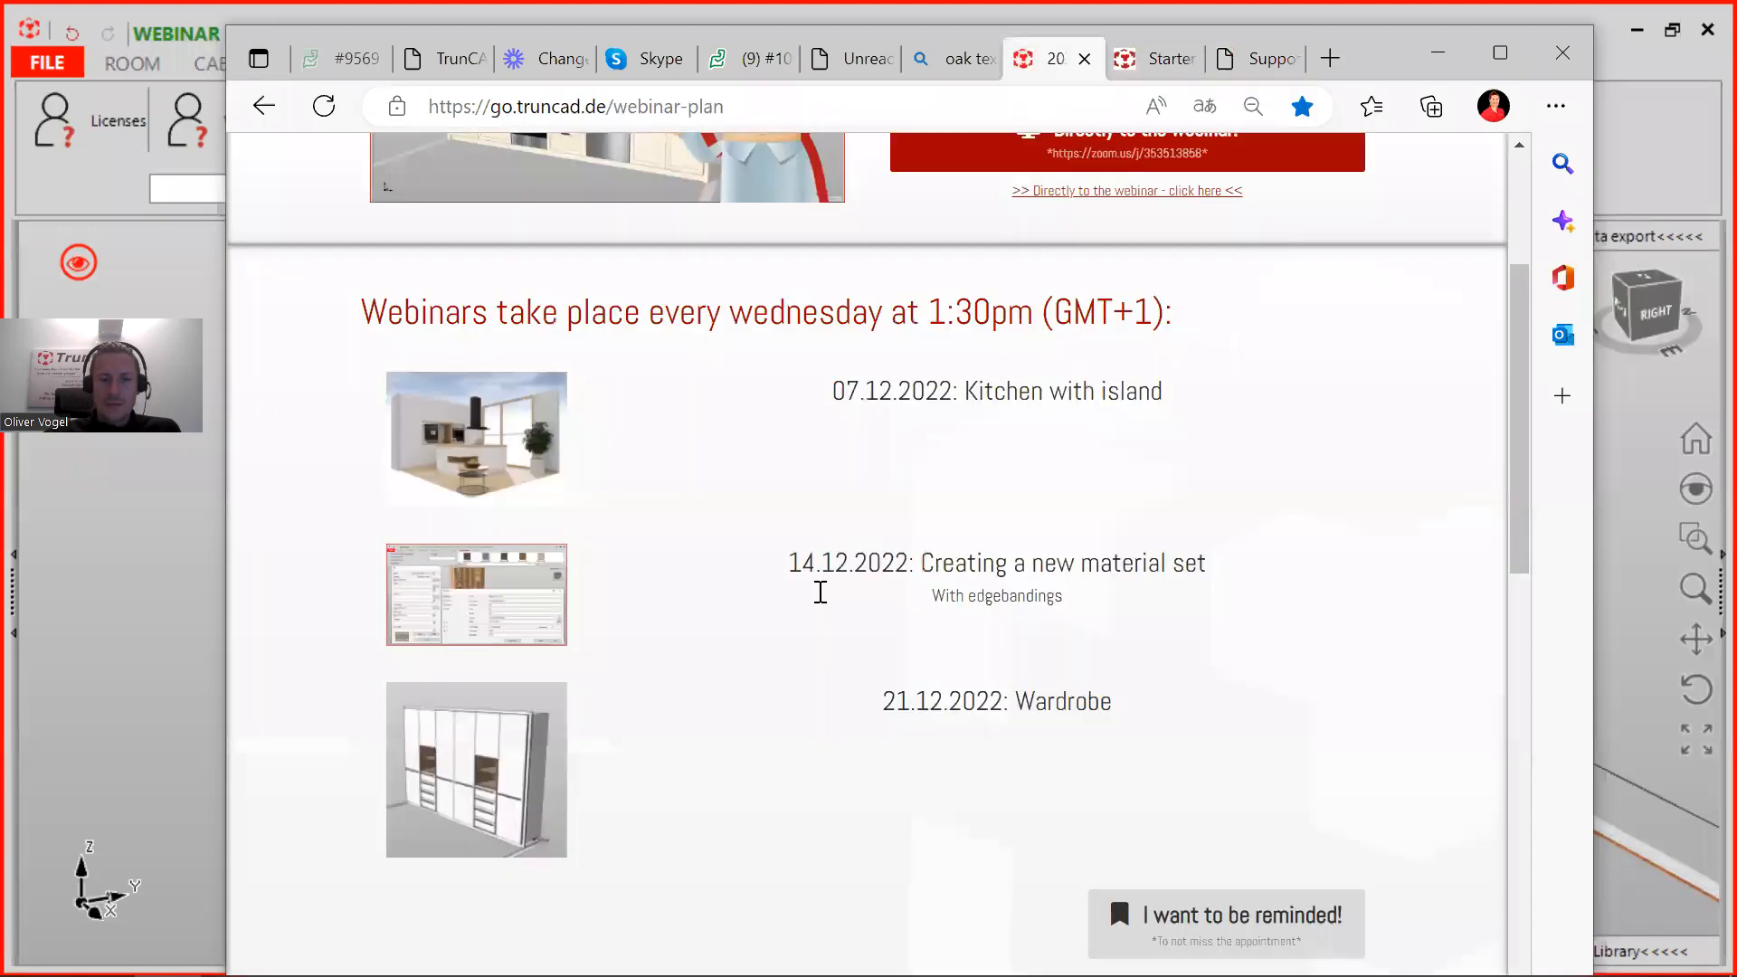
pyautogui.scroll(-4, 811, 668)
pyautogui.scroll(2, 808, 652)
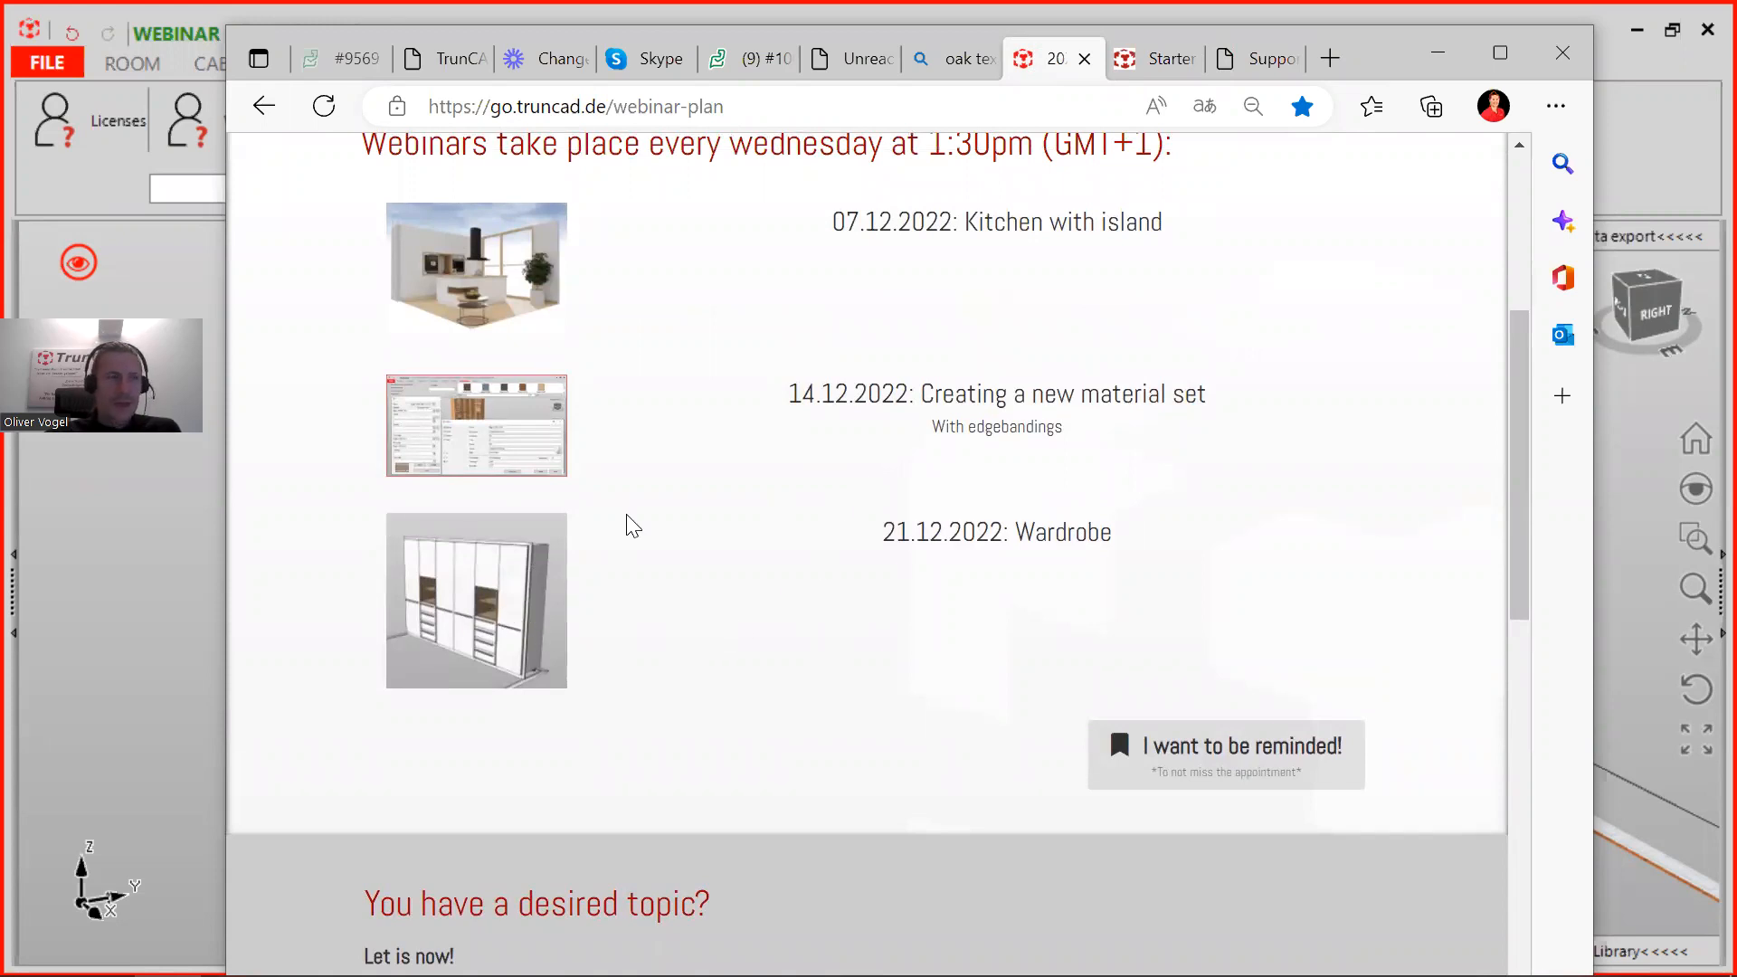
pyautogui.scroll(3, 614, 625)
pyautogui.scroll(-1, 613, 624)
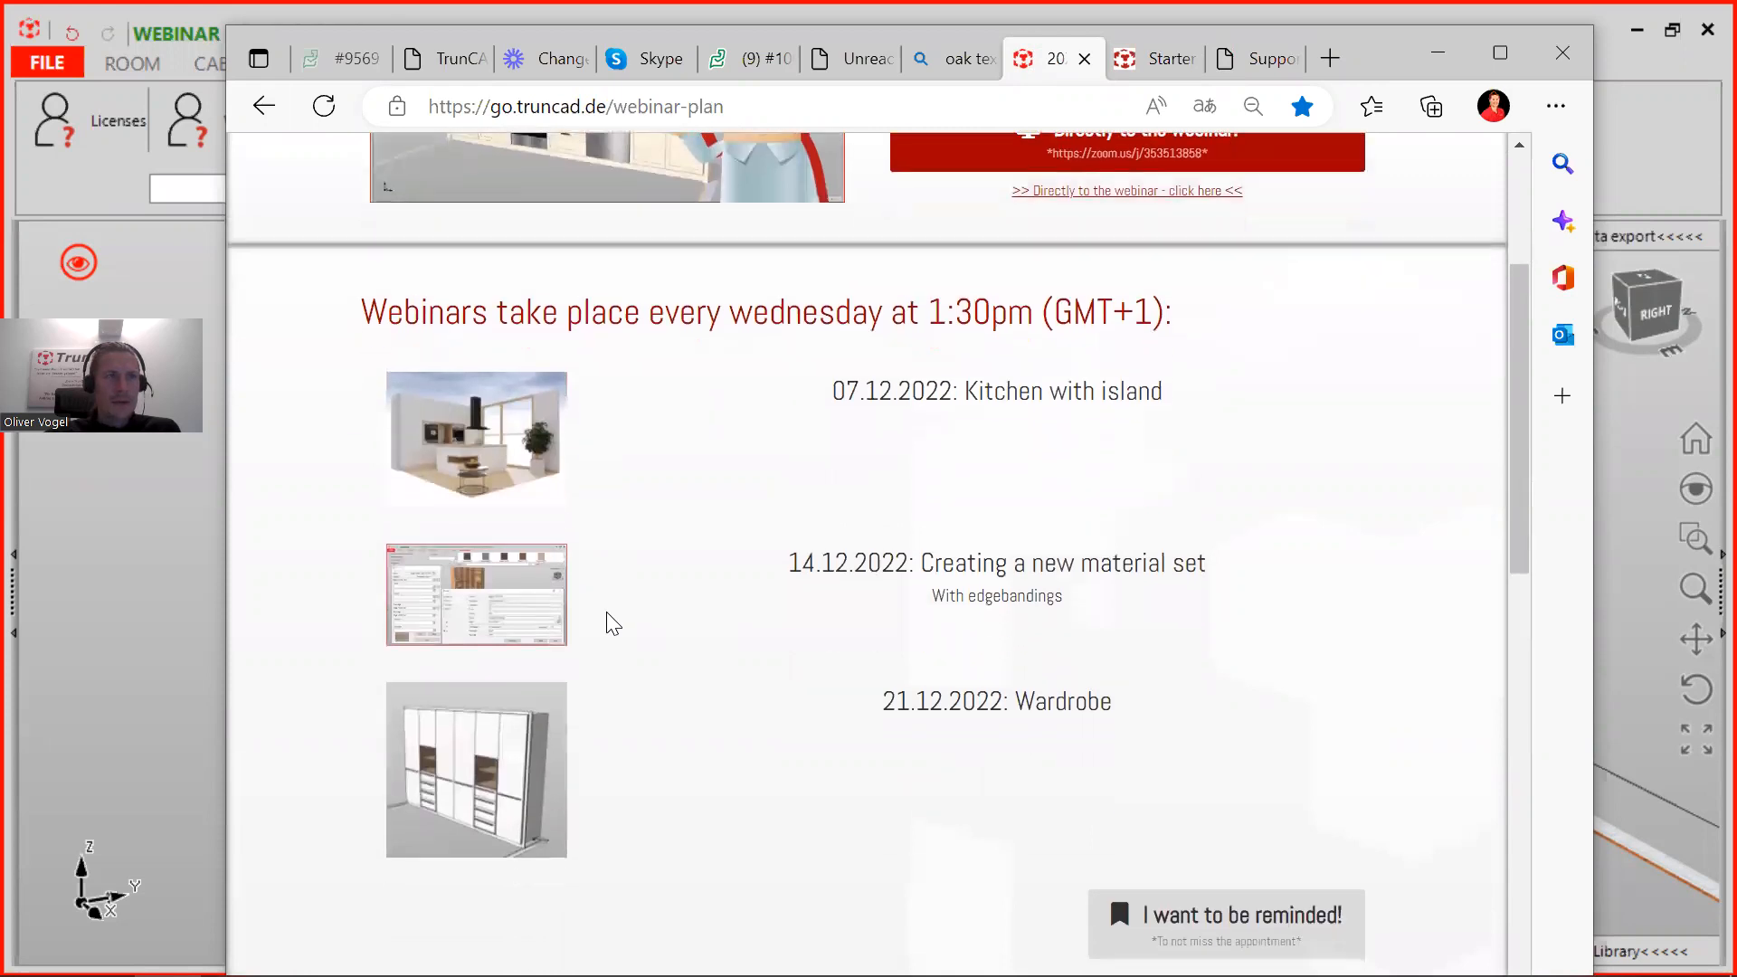